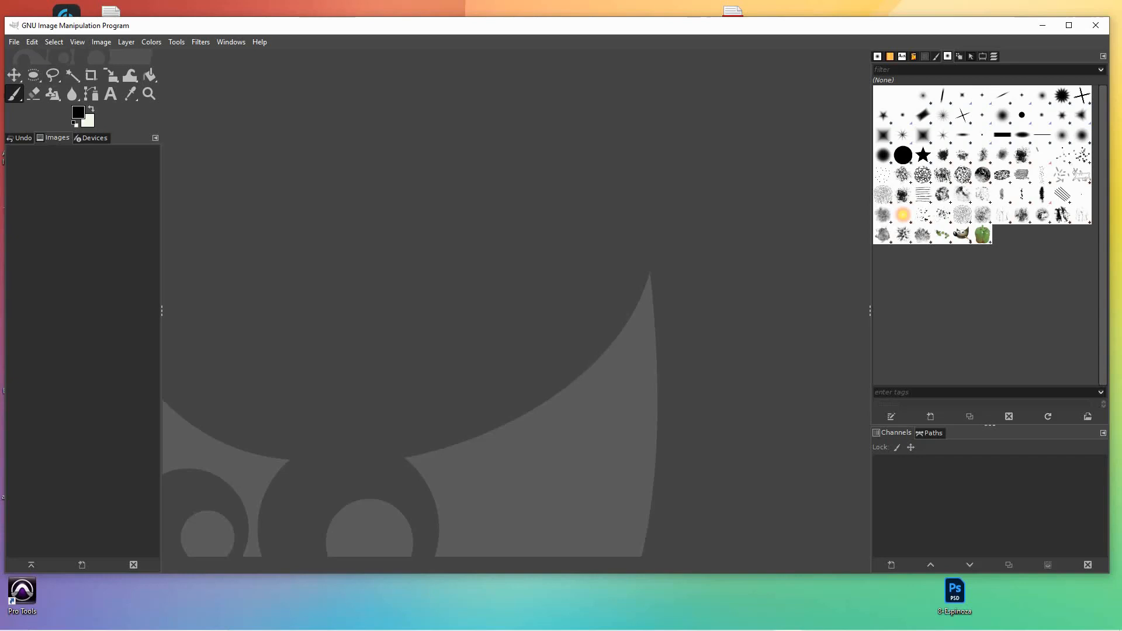
Step: Create a new image 800 px wide and 620 px high, keeping the default advanced options
{"action": "left_click", "coordinate": [14, 42]}
{"action": "left_click", "coordinate": [32, 58]}
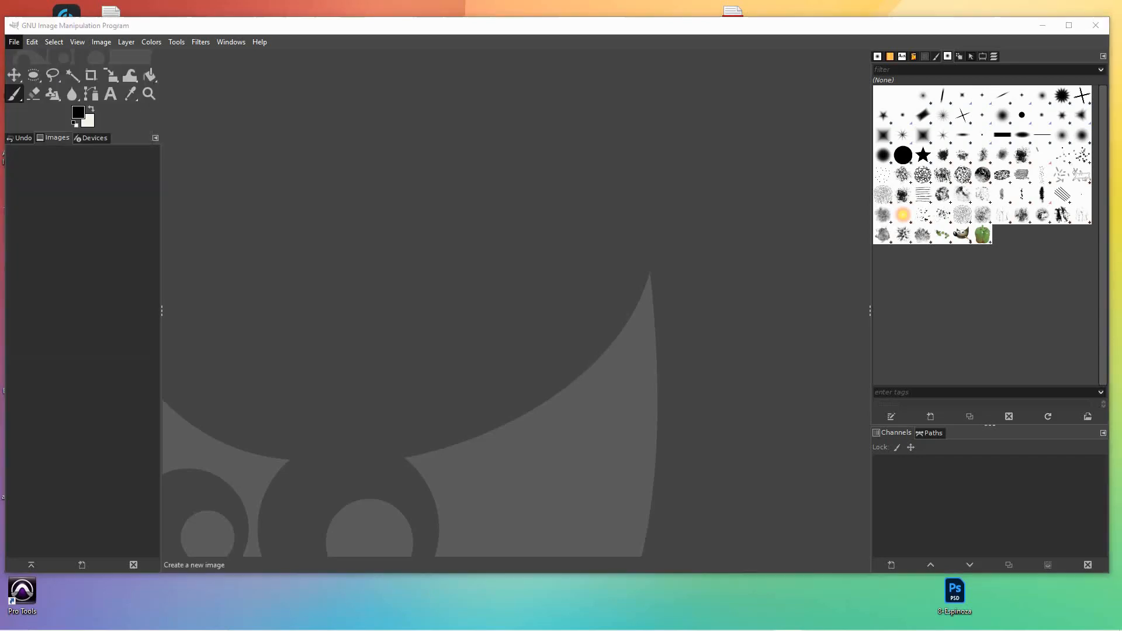
{"action": "double_click", "coordinate": [63, 66]}
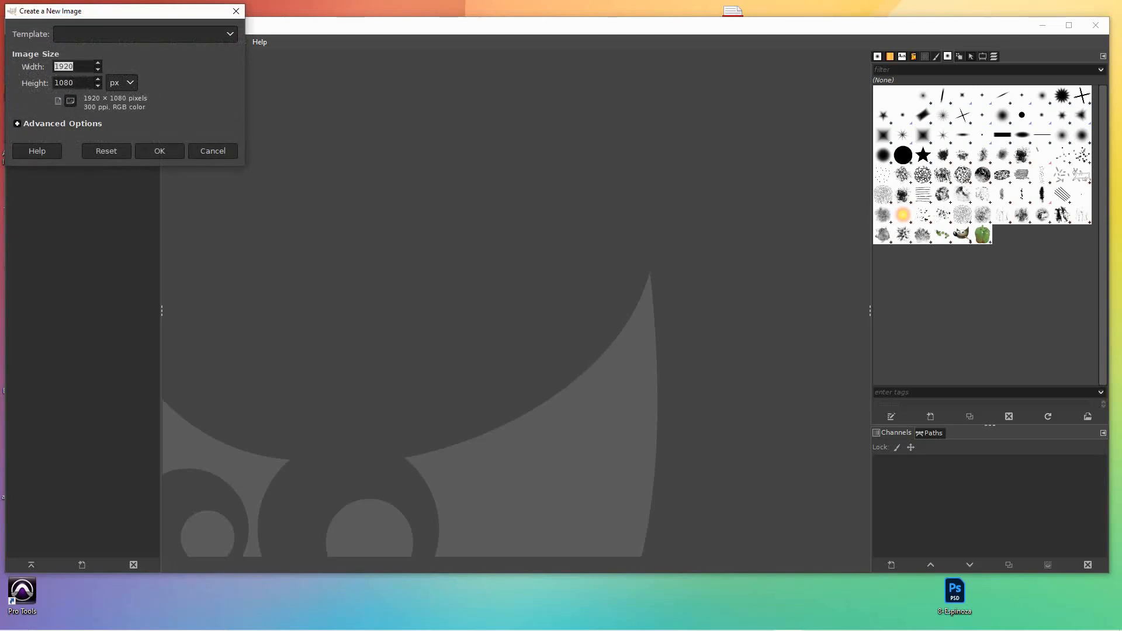
{"action": "type", "text": "800"}
{"action": "key", "text": "Tab"}
{"action": "type", "text": "620"}
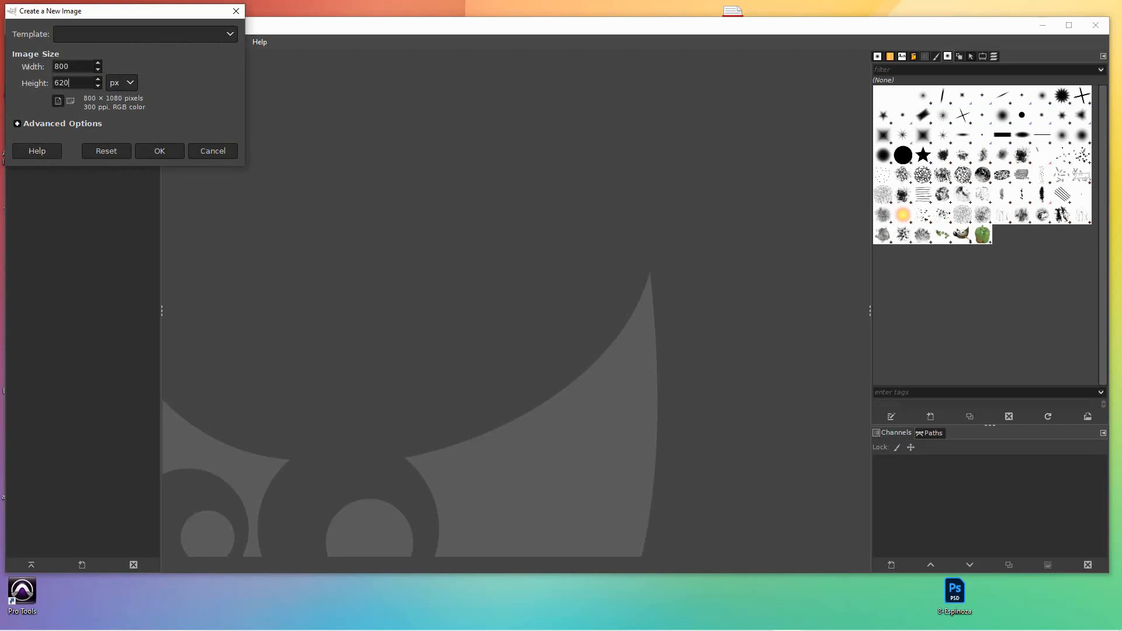
{"action": "left_click", "coordinate": [35, 123]}
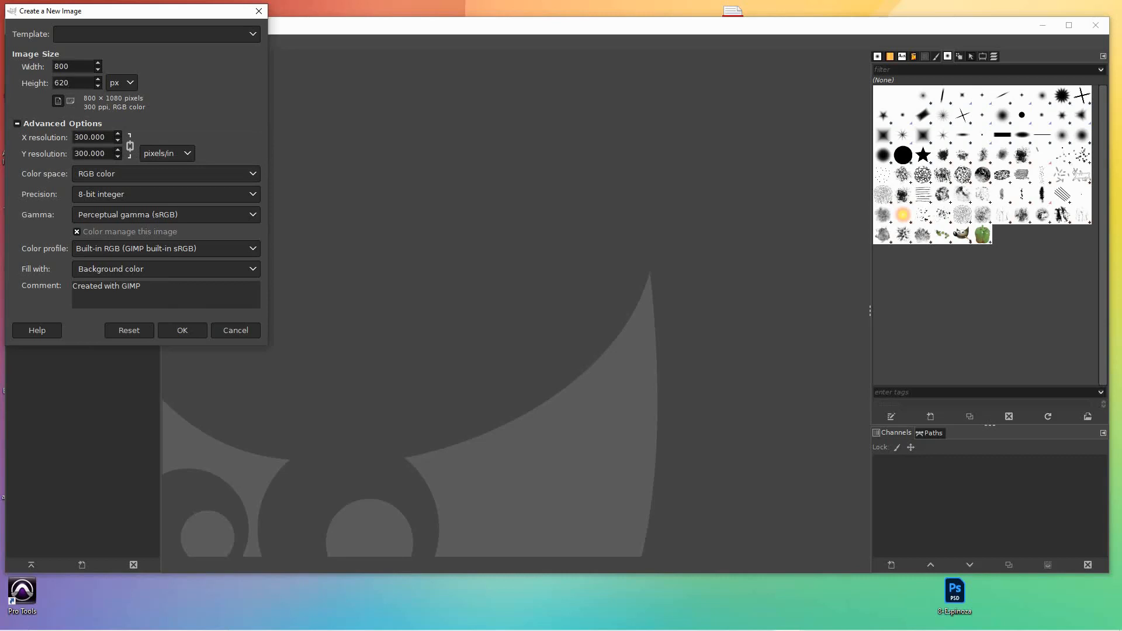
{"action": "key", "text": "Return"}
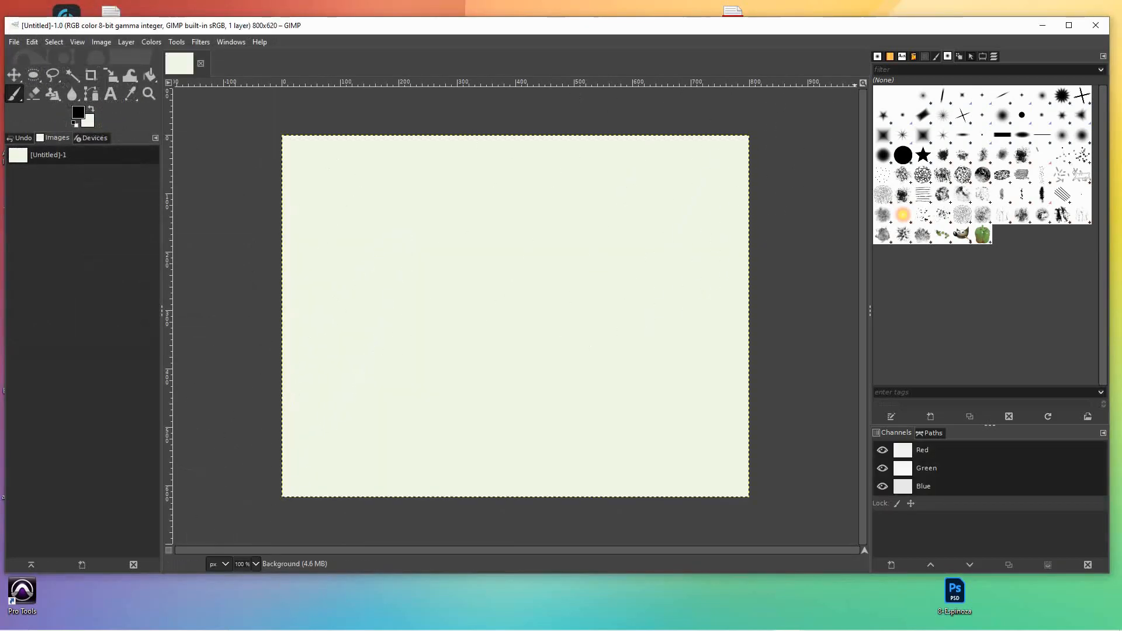
Step: Add six new transparent layers above the Background layer, using the last used layer values
{"action": "left_click", "coordinate": [994, 57]}
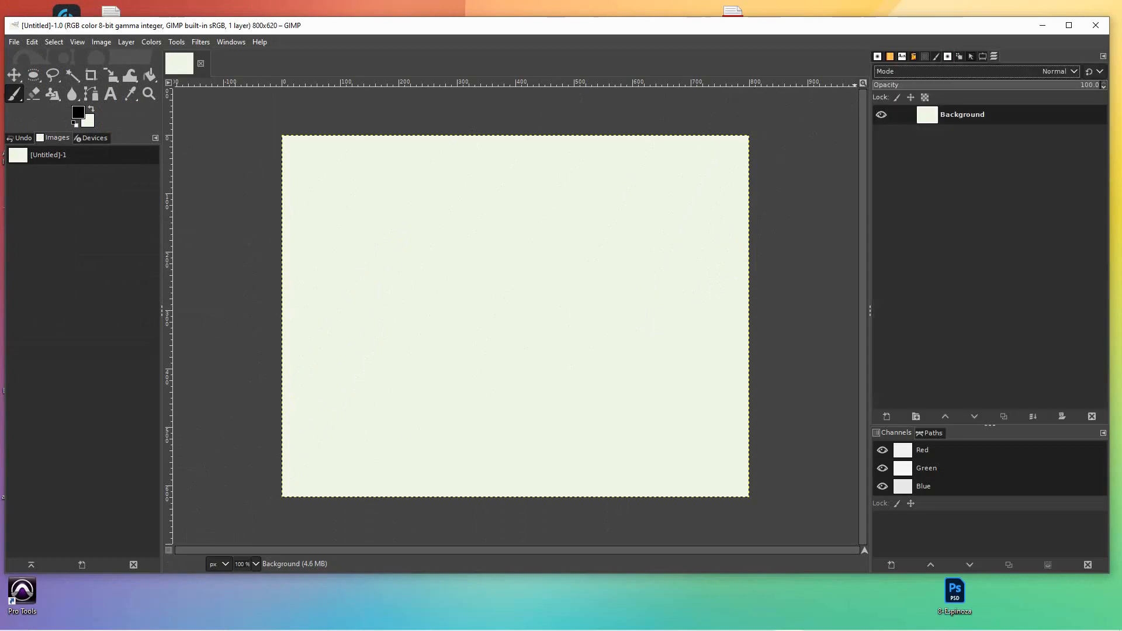
{"action": "left_click", "coordinate": [14, 76]}
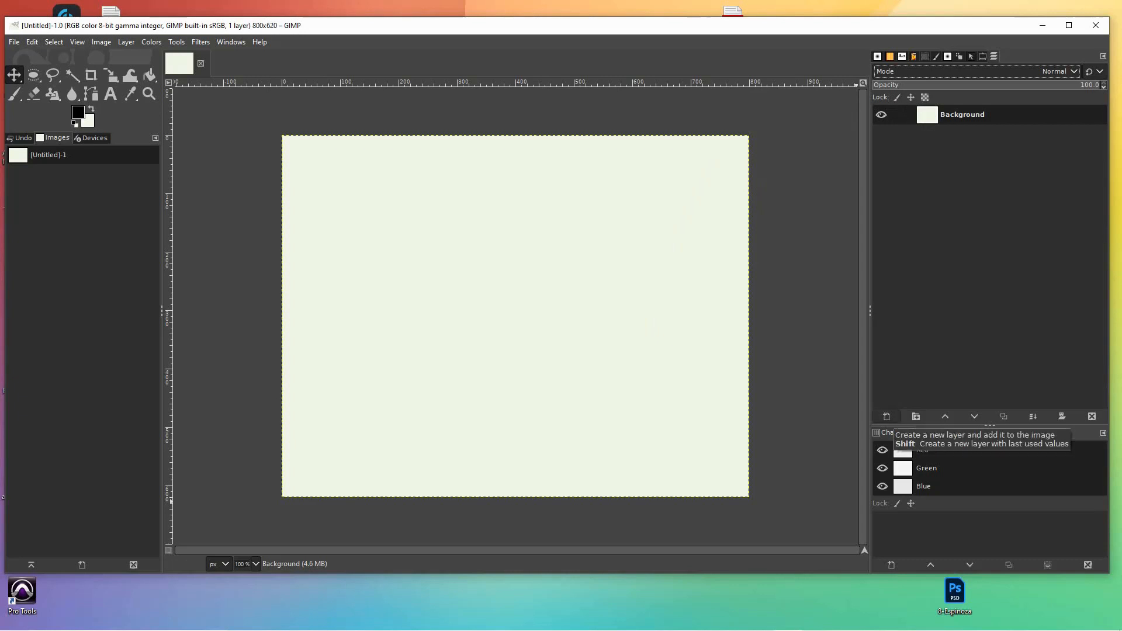
{"action": "left_click", "coordinate": [887, 416], "text": "shift"}
{"action": "left_click", "coordinate": [887, 417], "text": "shift"}
{"action": "left_click", "coordinate": [886, 416], "text": "shift"}
{"action": "left_click", "coordinate": [887, 417], "text": "shift"}
{"action": "left_click", "coordinate": [886, 416], "text": "shift"}
{"action": "left_click", "coordinate": [887, 416], "text": "shift"}
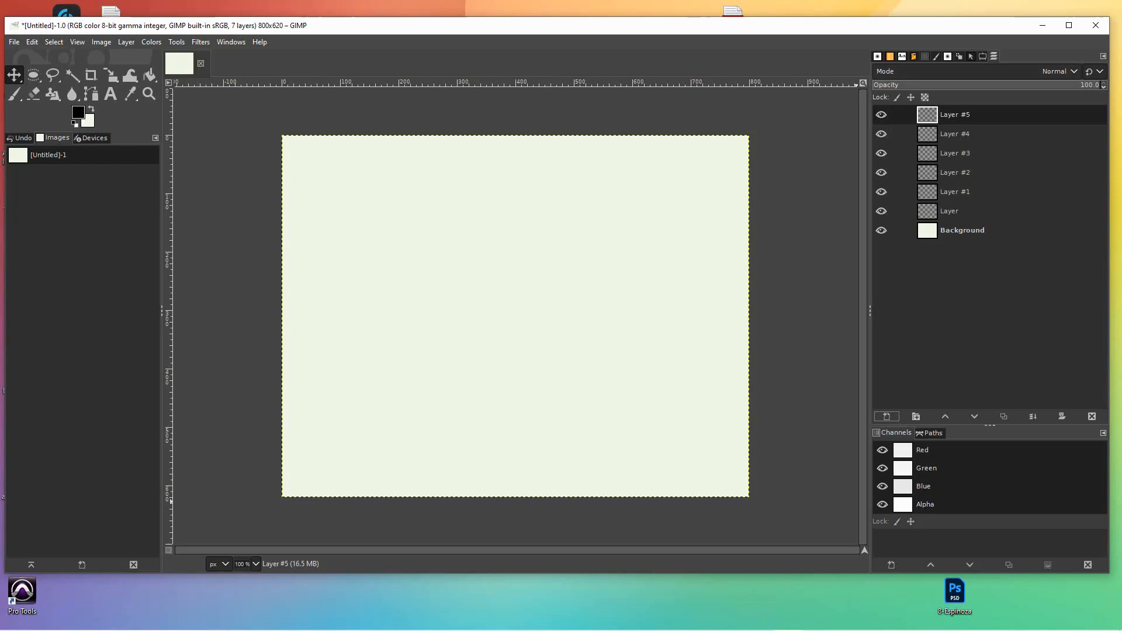
Step: Create a new round brush with hardness 1.00 and spacing 9.2, and shift Layer #5 slightly up and left
{"action": "left_click", "coordinate": [947, 56]}
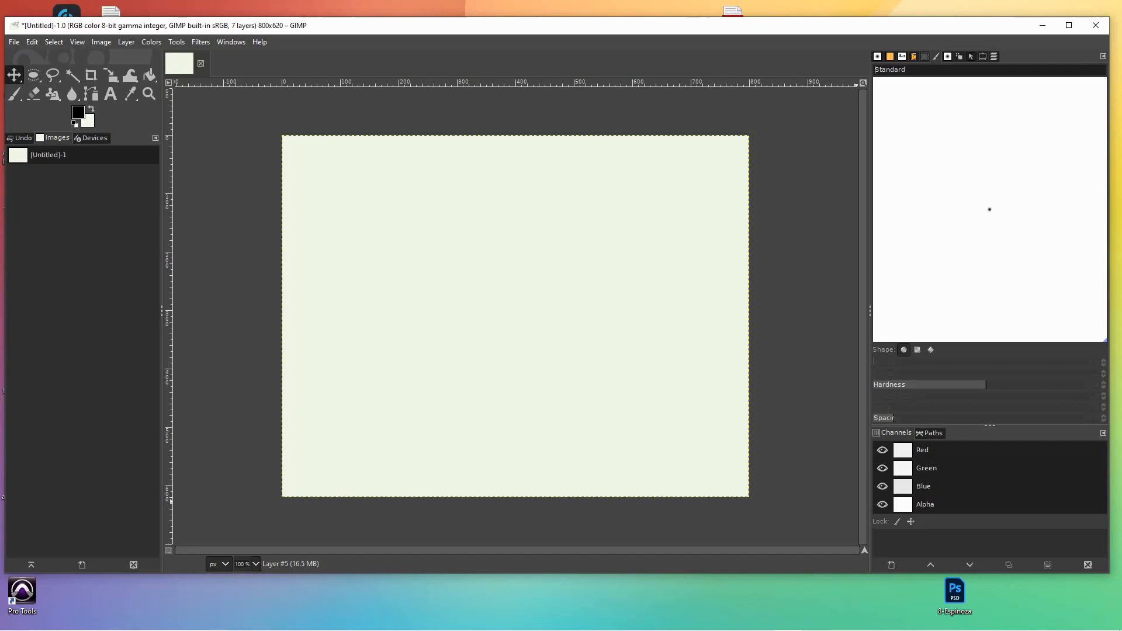
{"action": "left_click", "coordinate": [948, 57]}
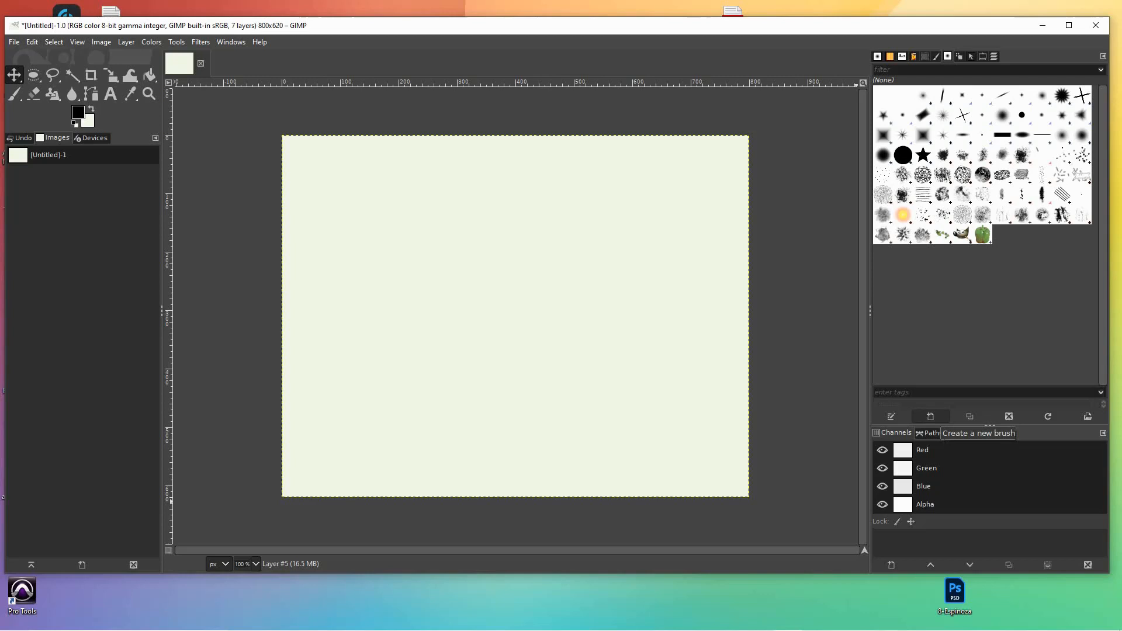
{"action": "left_click", "coordinate": [930, 417]}
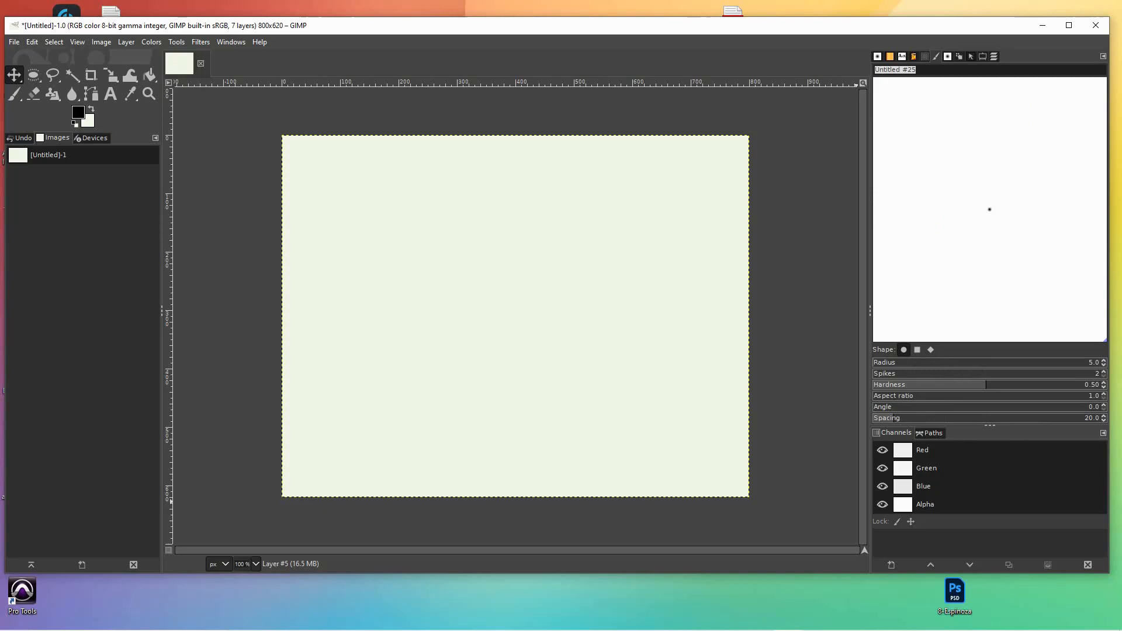
{"action": "left_click", "coordinate": [882, 418]}
{"action": "left_click_drag", "start_coordinate": [970, 384], "coordinate": [1106, 385]}
{"action": "mouse_move", "coordinate": [515, 317]}
{"action": "left_mouse_down"}
{"action": "mouse_move", "coordinate": [329, 308]}
{"action": "mouse_move", "coordinate": [519, 316]}
{"action": "left_mouse_up"}
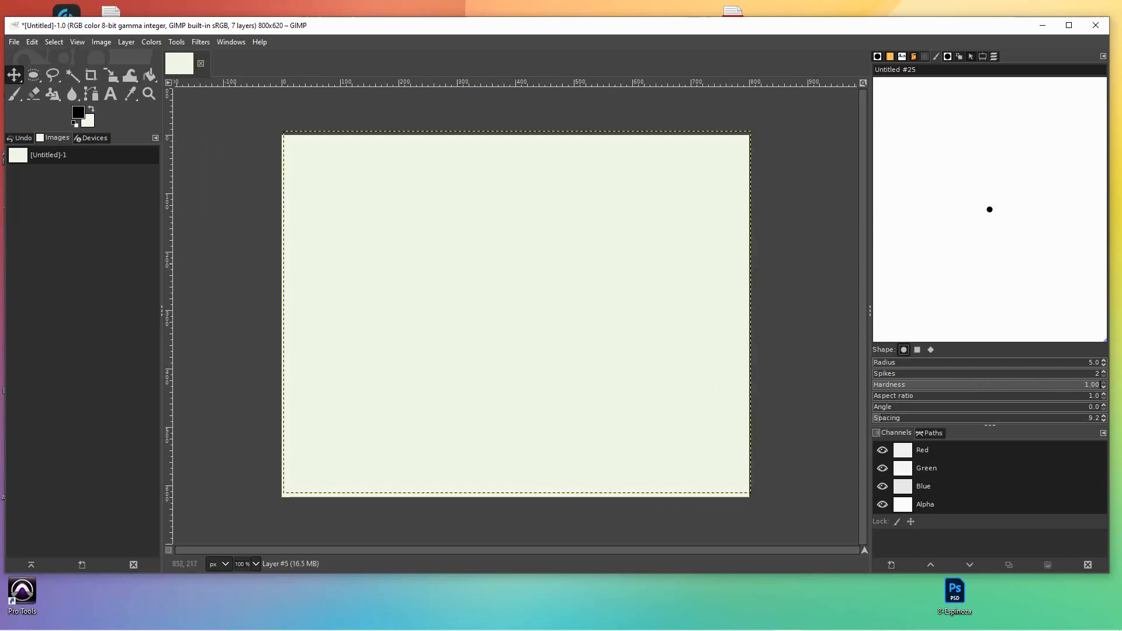
{"action": "mouse_move", "coordinate": [517, 312]}
{"action": "left_mouse_down"}
{"action": "mouse_move", "coordinate": [326, 314]}
{"action": "mouse_move", "coordinate": [419, 335]}
{"action": "mouse_move", "coordinate": [541, 314]}
{"action": "mouse_move", "coordinate": [503, 303]}
{"action": "left_mouse_up"}
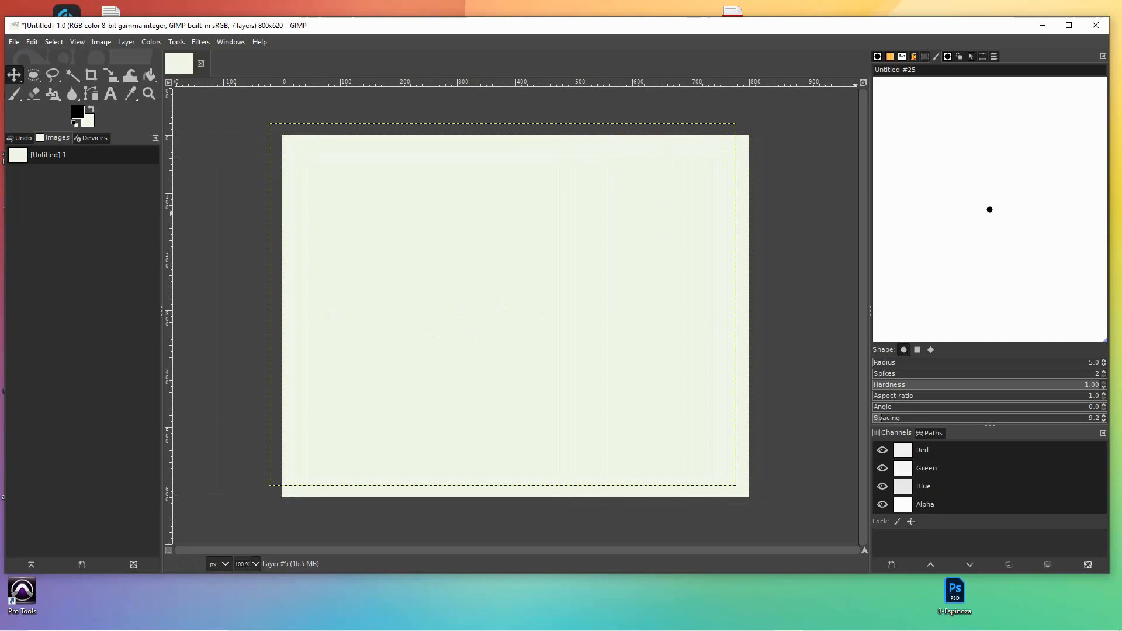
Step: Select the 2. Hardness 100 brush and create another new brush with the default settings
{"action": "left_click", "coordinate": [948, 57]}
{"action": "left_click", "coordinate": [923, 155]}
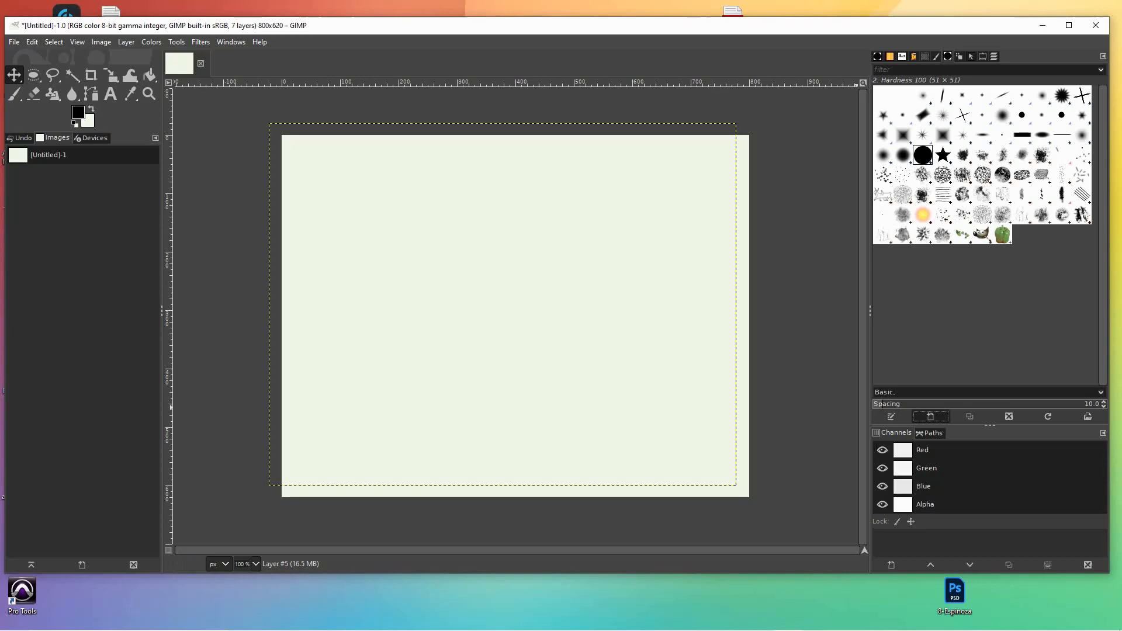
{"action": "left_click", "coordinate": [931, 416]}
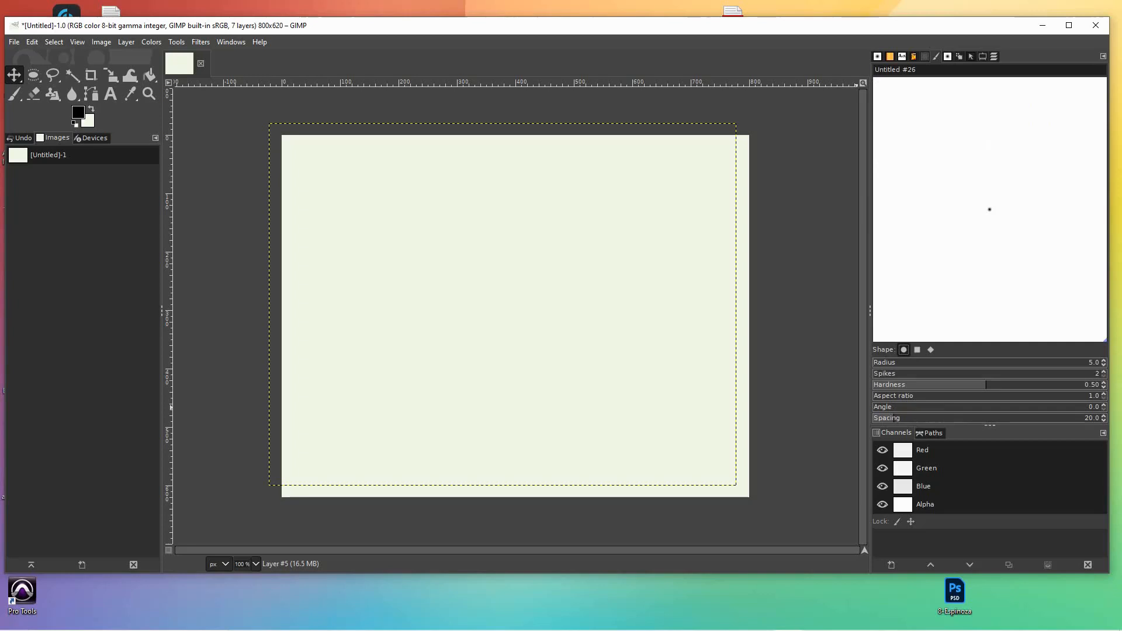
{"action": "left_click", "coordinate": [983, 57]}
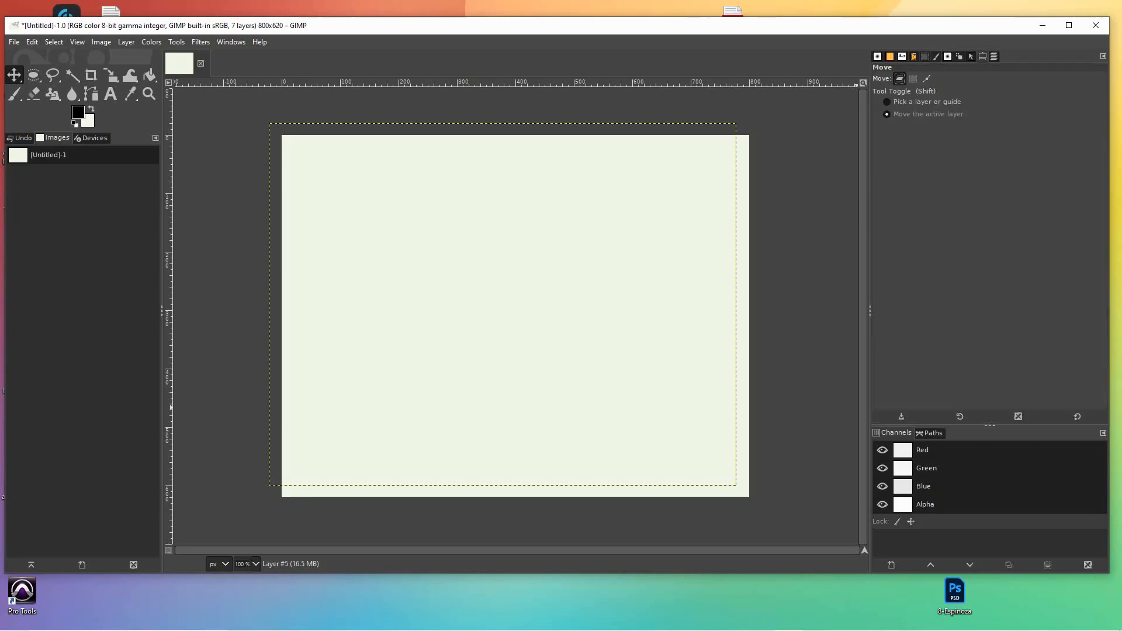
{"action": "left_click", "coordinate": [913, 78]}
{"action": "left_click", "coordinate": [899, 78]}
{"action": "left_click", "coordinate": [936, 56]}
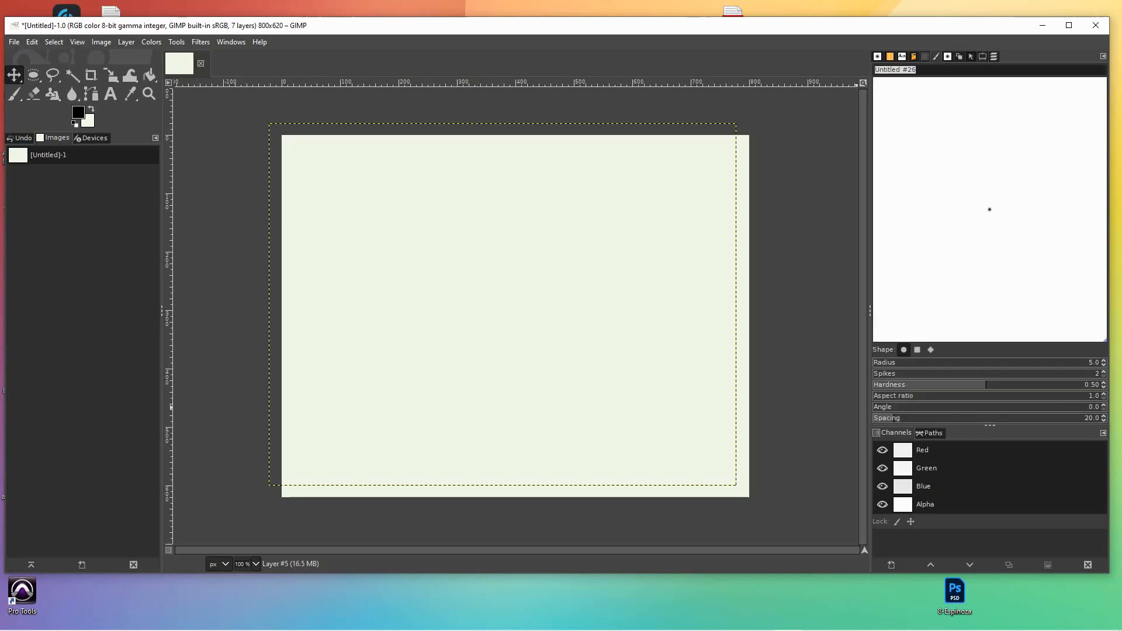
{"action": "left_click", "coordinate": [960, 56]}
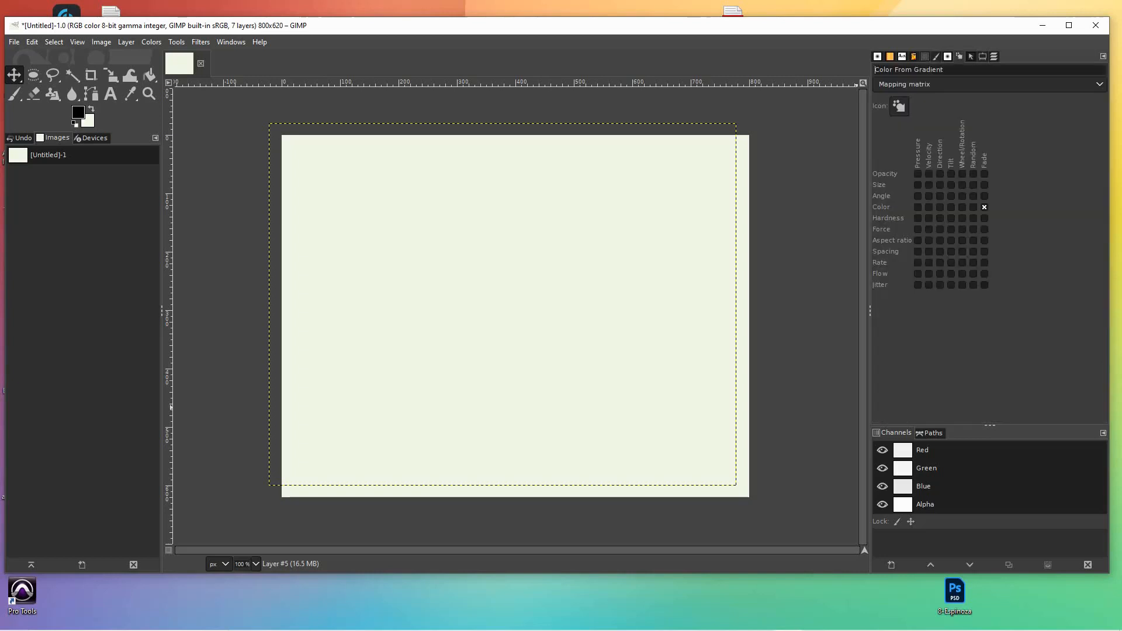
{"action": "left_click", "coordinate": [970, 56]}
{"action": "left_click", "coordinate": [982, 57]}
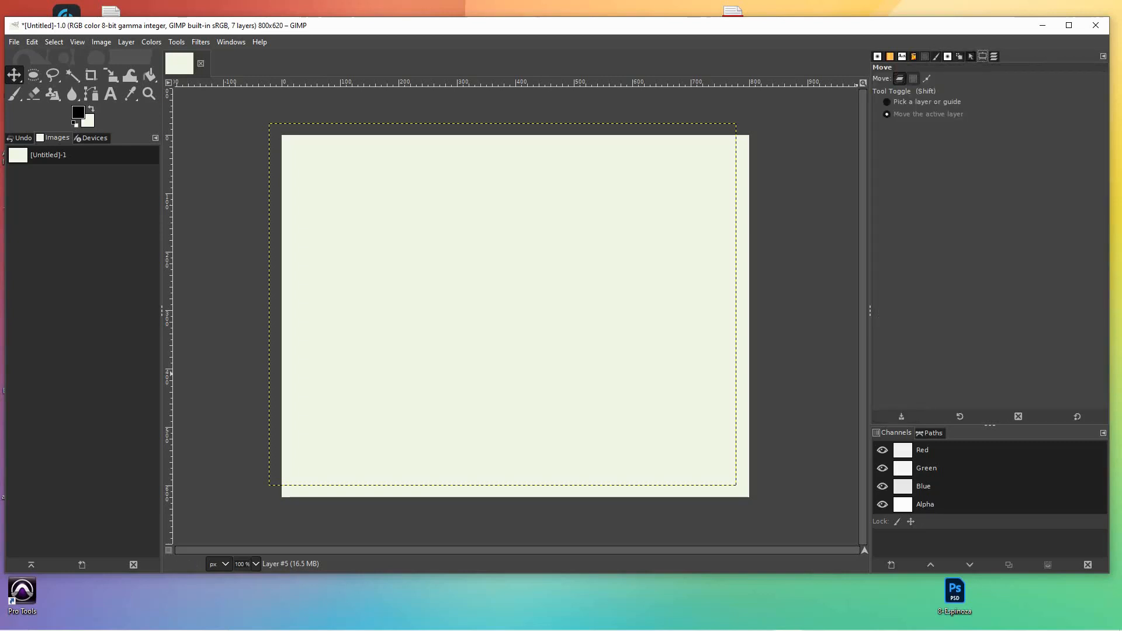
{"action": "left_click", "coordinate": [995, 57]}
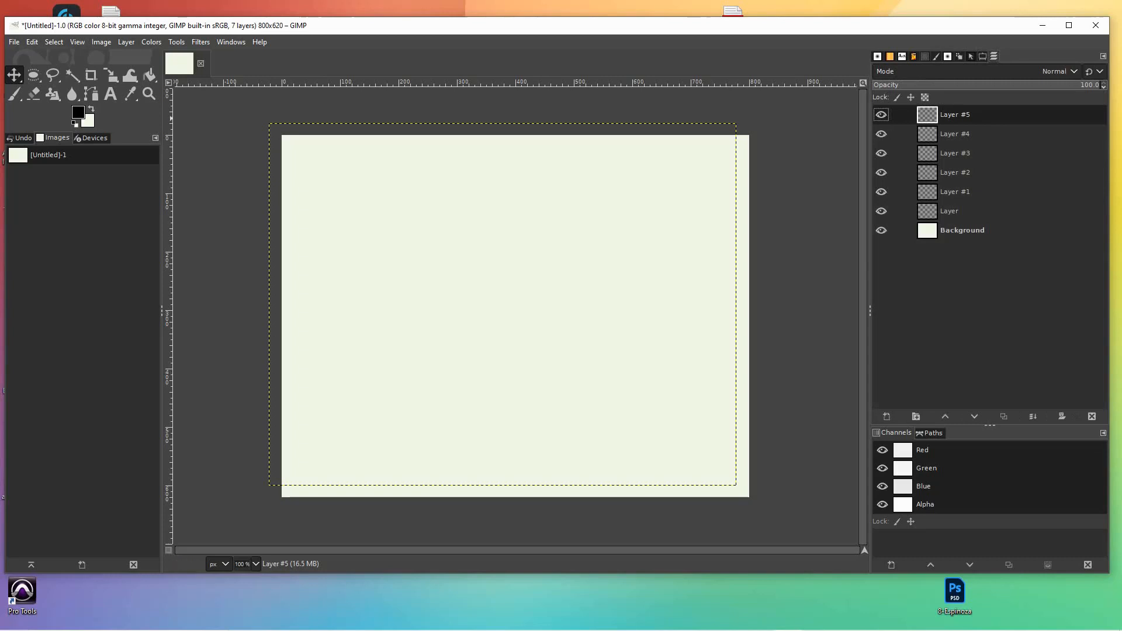
Step: Choose the Paintbrush with the 2. Hardness 100 brush, test it across the upper canvas and undo the strokes
{"action": "left_click", "coordinate": [14, 93]}
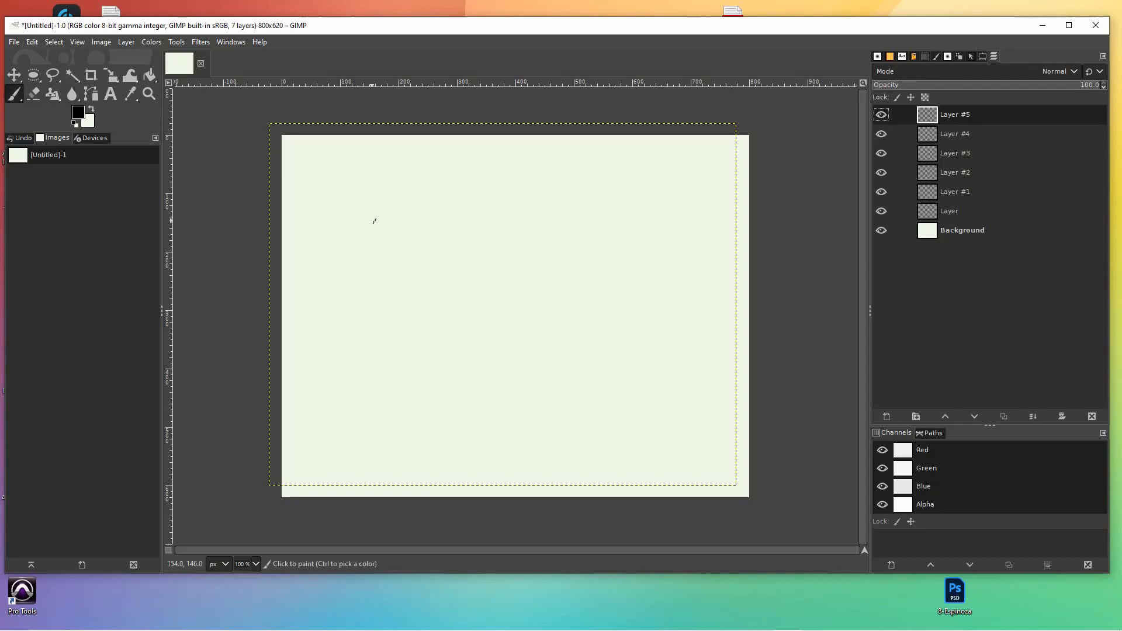
{"action": "left_click_drag", "start_coordinate": [319, 199], "coordinate": [548, 206]}
{"action": "key", "text": "ctrl+z"}
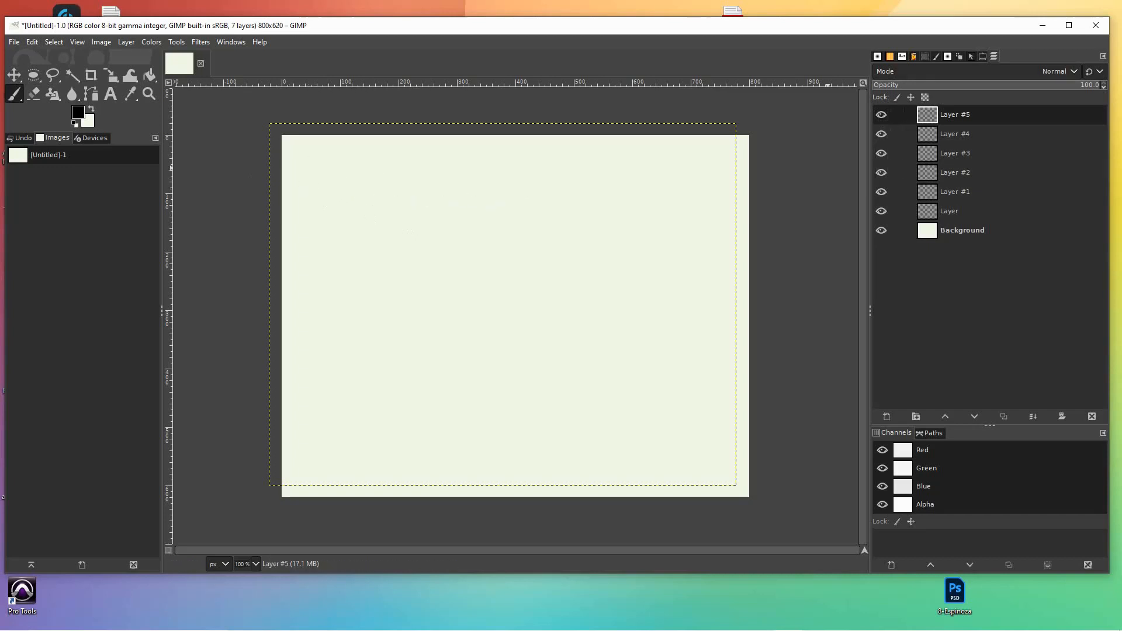
{"action": "left_click", "coordinate": [877, 56]}
{"action": "left_click", "coordinate": [943, 155]}
{"action": "left_click", "coordinate": [342, 229]}
{"action": "left_click_drag", "start_coordinate": [348, 198], "coordinate": [728, 211]}
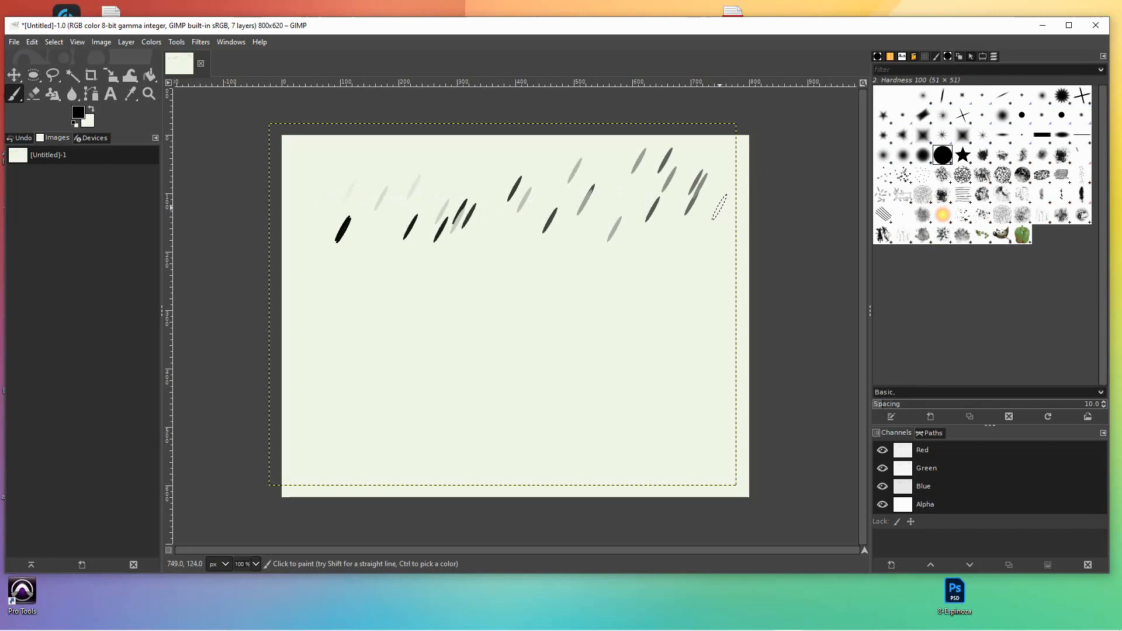
{"action": "key", "text": "ctrl+z"}
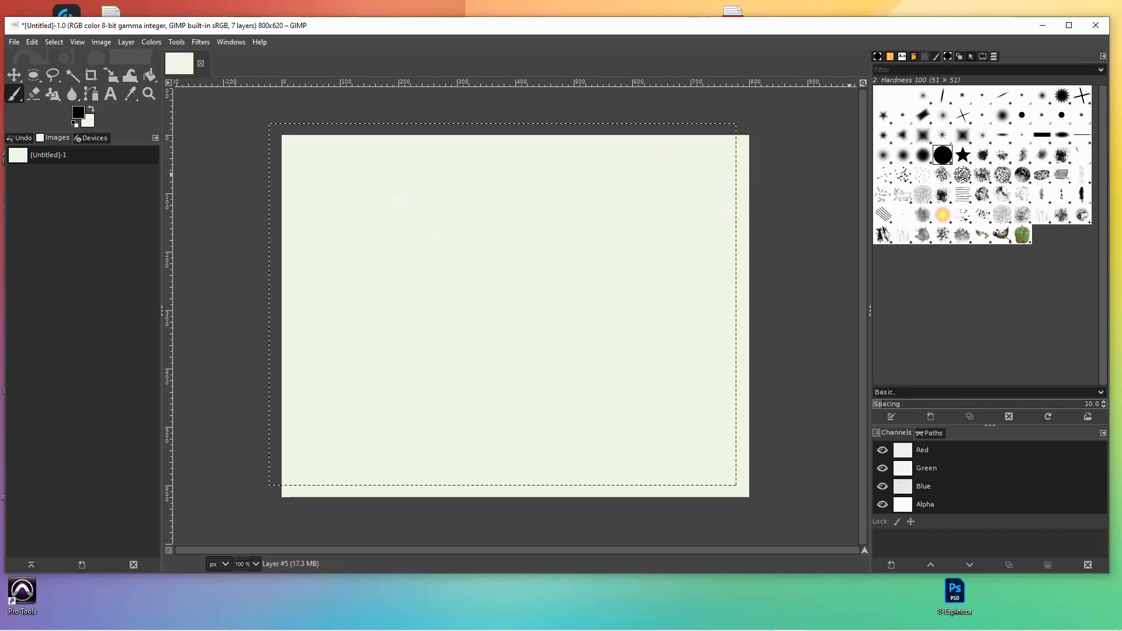
Step: Bring up the Paintbrush options, paint one jittered test stroke across the canvas and undo it
{"action": "left_click", "coordinate": [937, 56]}
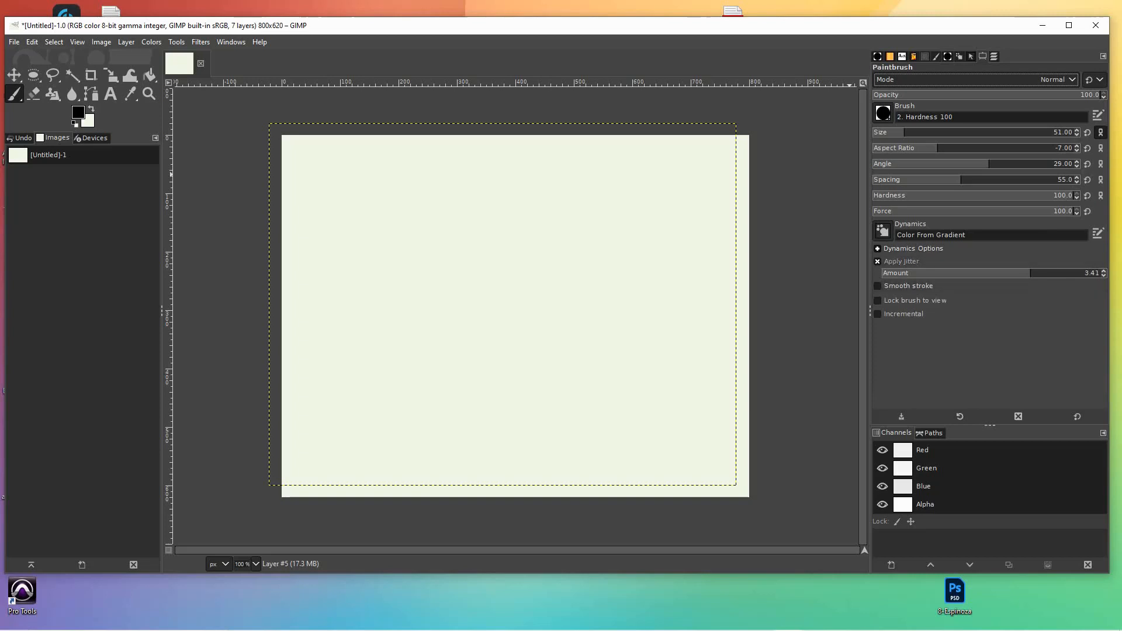
{"action": "mouse_move", "coordinate": [310, 257]}
{"action": "left_mouse_down"}
{"action": "mouse_move", "coordinate": [398, 226]}
{"action": "mouse_move", "coordinate": [637, 249]}
{"action": "mouse_move", "coordinate": [735, 237]}
{"action": "left_mouse_up"}
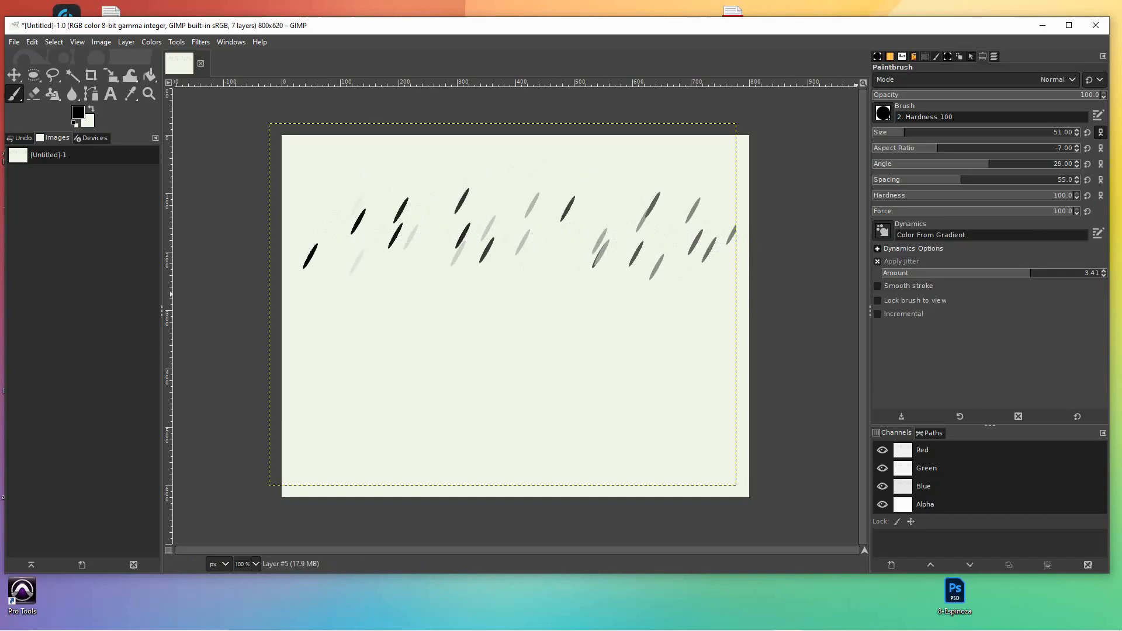
{"action": "key", "text": "ctrl+z"}
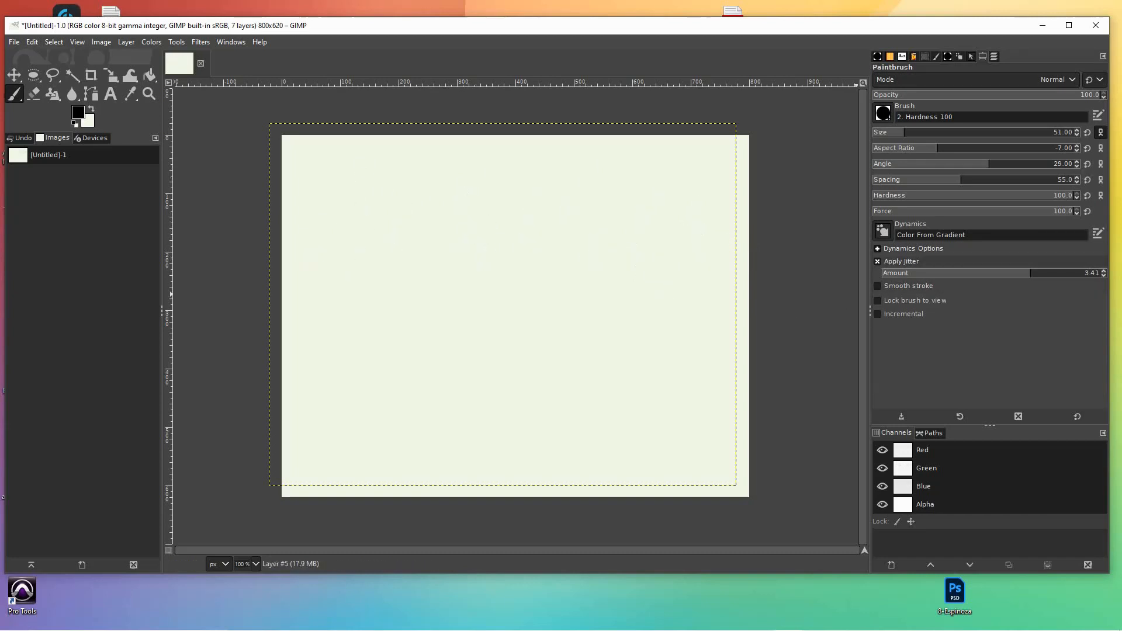
Step: Set the jitter amount to 0.28, test it with two horizontal strokes and undo them
{"action": "left_click", "coordinate": [884, 231]}
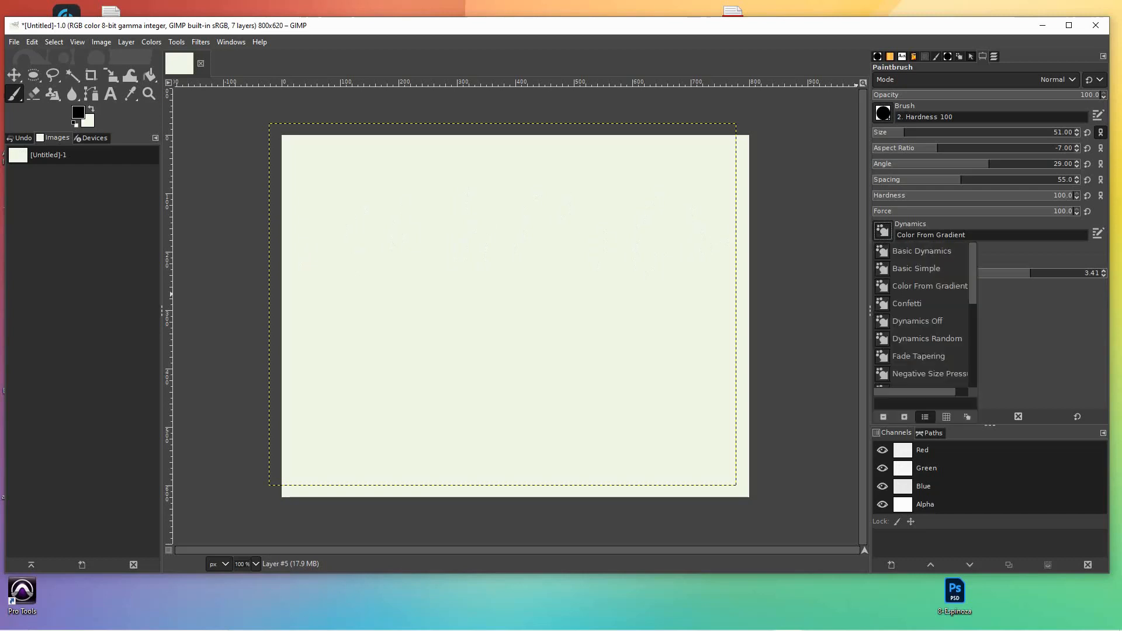
{"action": "left_click", "coordinate": [882, 231]}
{"action": "left_click_drag", "start_coordinate": [934, 274], "coordinate": [892, 274]}
{"action": "left_click_drag", "start_coordinate": [304, 206], "coordinate": [735, 223]}
{"action": "mouse_move", "coordinate": [374, 268]}
{"action": "left_mouse_down"}
{"action": "mouse_move", "coordinate": [603, 259]}
{"action": "mouse_move", "coordinate": [691, 262]}
{"action": "left_mouse_up"}
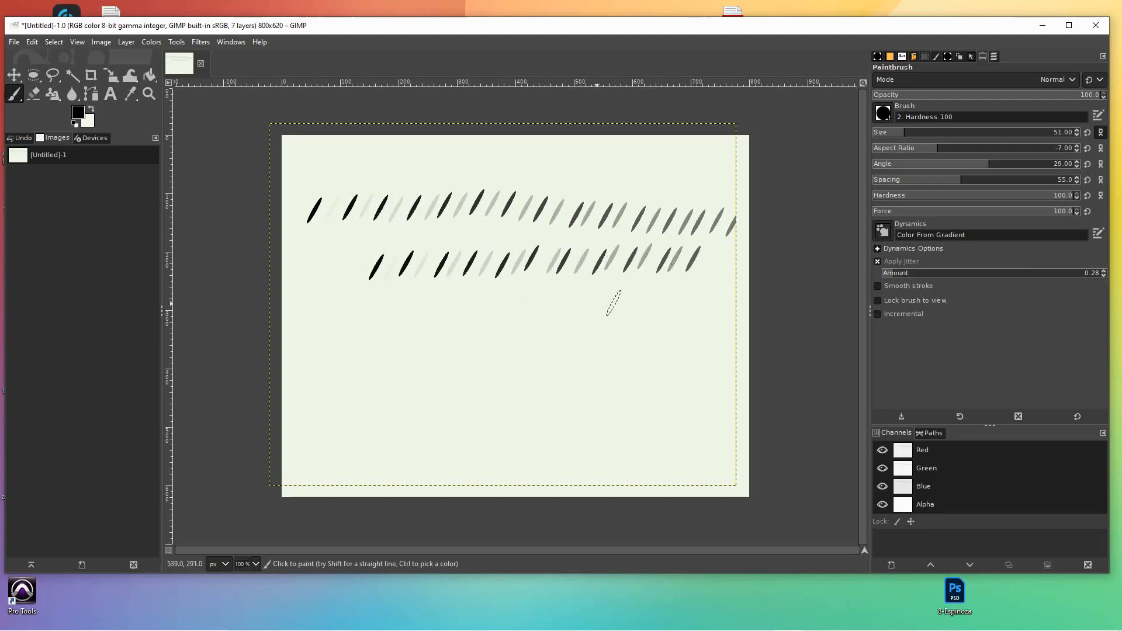
{"action": "key", "text": "ctrl+z"}
{"action": "key", "text": "ctrl+z"}
{"action": "key", "text": "ctrl+z"}
{"action": "key", "text": "ctrl+z"}
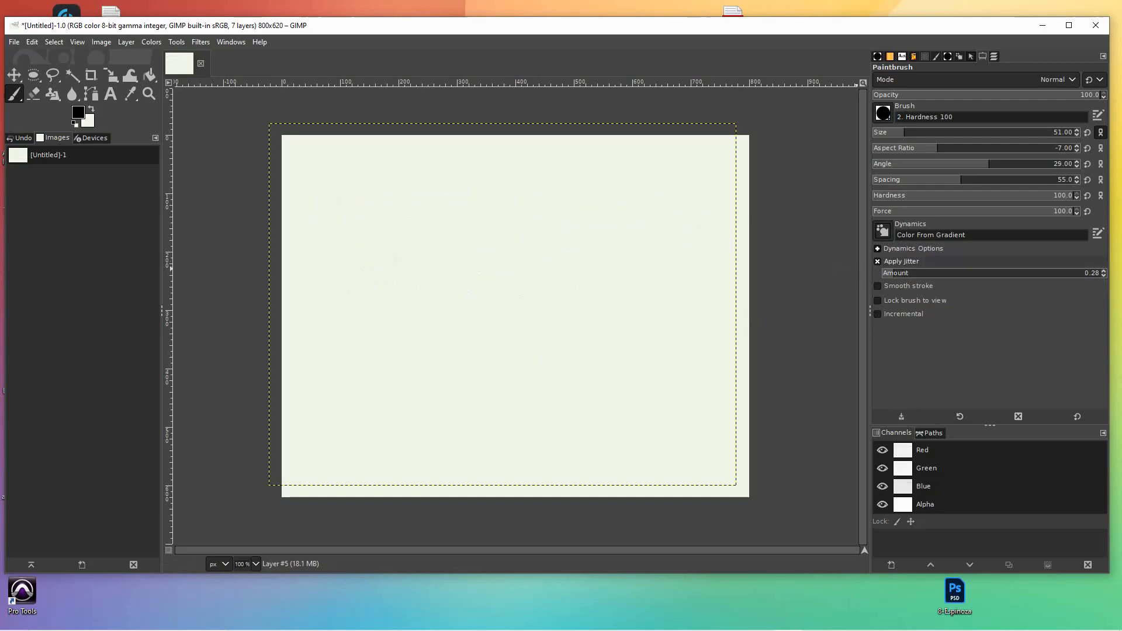
Step: Turn off jitter for the Paintbrush, paint a test stroke across the upper canvas and undo it
{"action": "left_click", "coordinate": [900, 261]}
{"action": "mouse_move", "coordinate": [309, 182]}
{"action": "left_mouse_down"}
{"action": "mouse_move", "coordinate": [547, 177]}
{"action": "mouse_move", "coordinate": [716, 199]}
{"action": "left_mouse_up"}
{"action": "key", "text": "ctrl+z"}
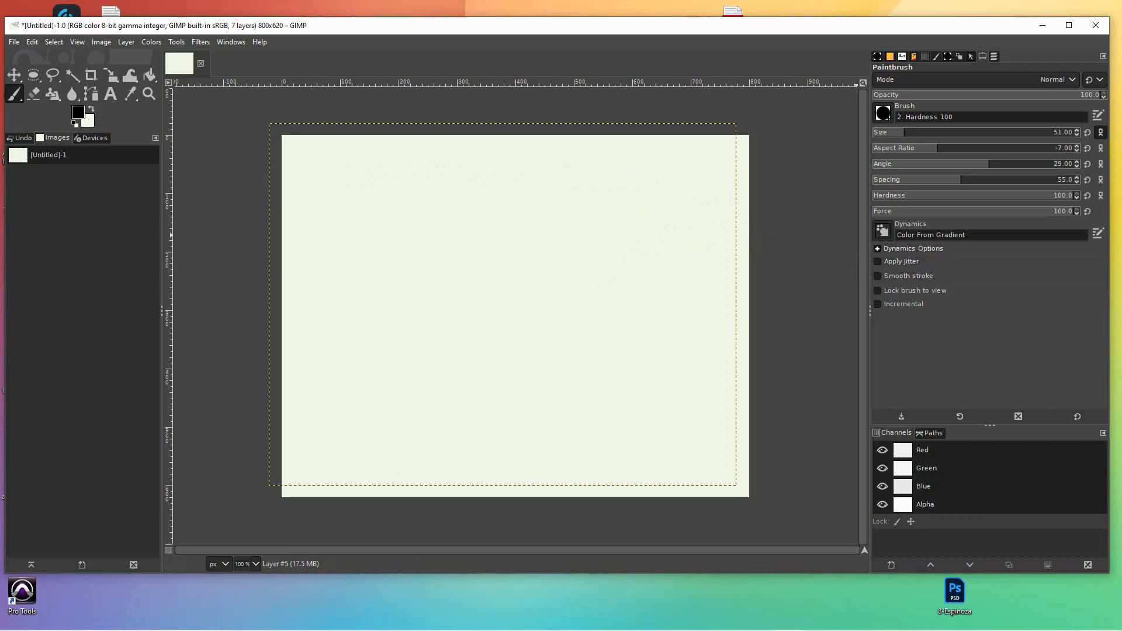
Step: Expand the Paintbrush's dynamics options and inspect the Custom gradient, the layer list and the brush settings
{"action": "left_click", "coordinate": [878, 249]}
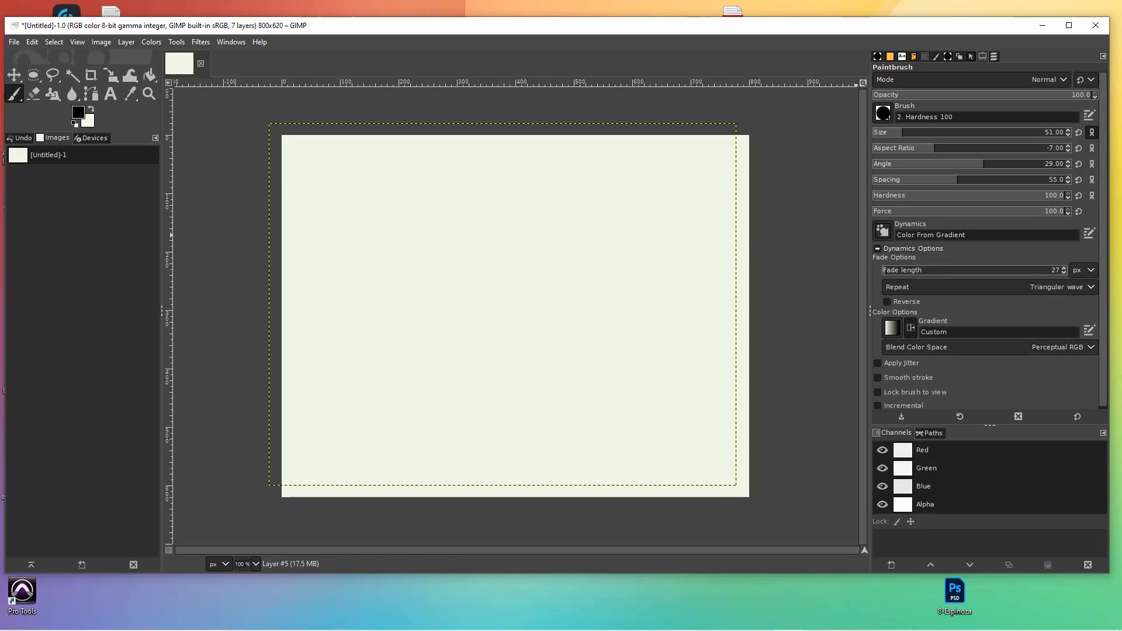
{"action": "key", "text": "Delete"}
{"action": "left_click", "coordinate": [1089, 330]}
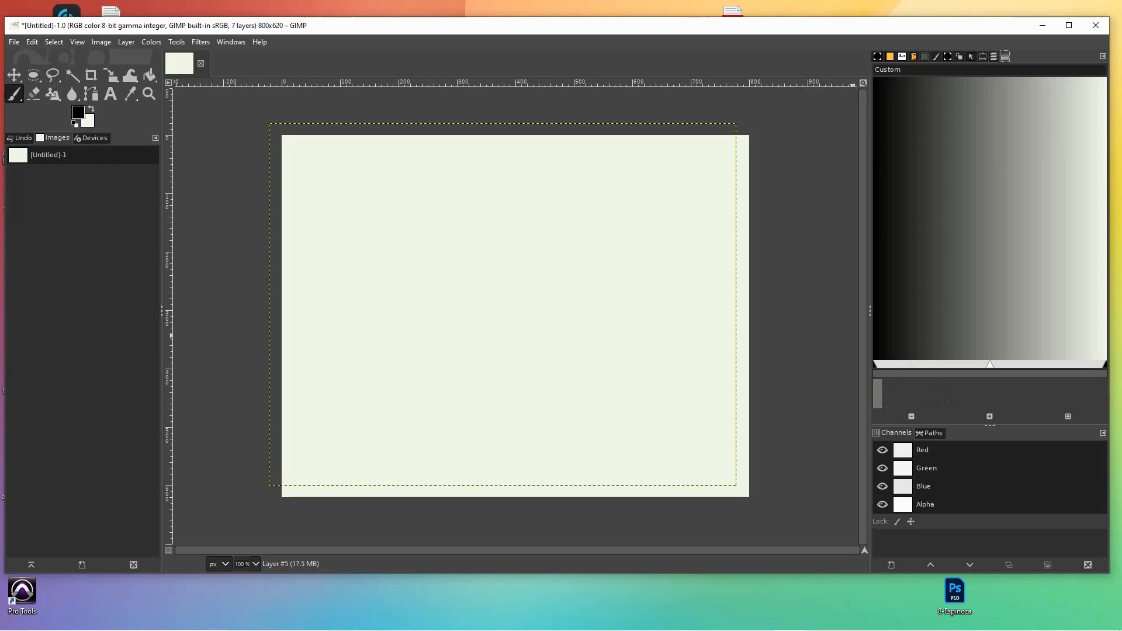
{"action": "left_click", "coordinate": [993, 56]}
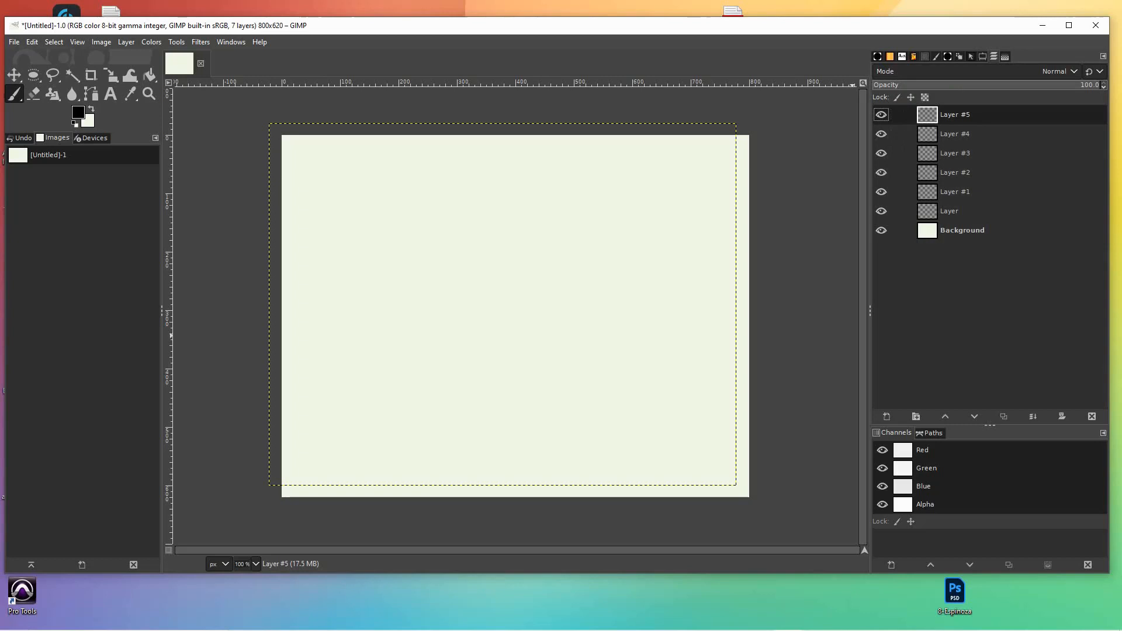
{"action": "left_click", "coordinate": [948, 57]}
{"action": "left_click", "coordinate": [936, 57]}
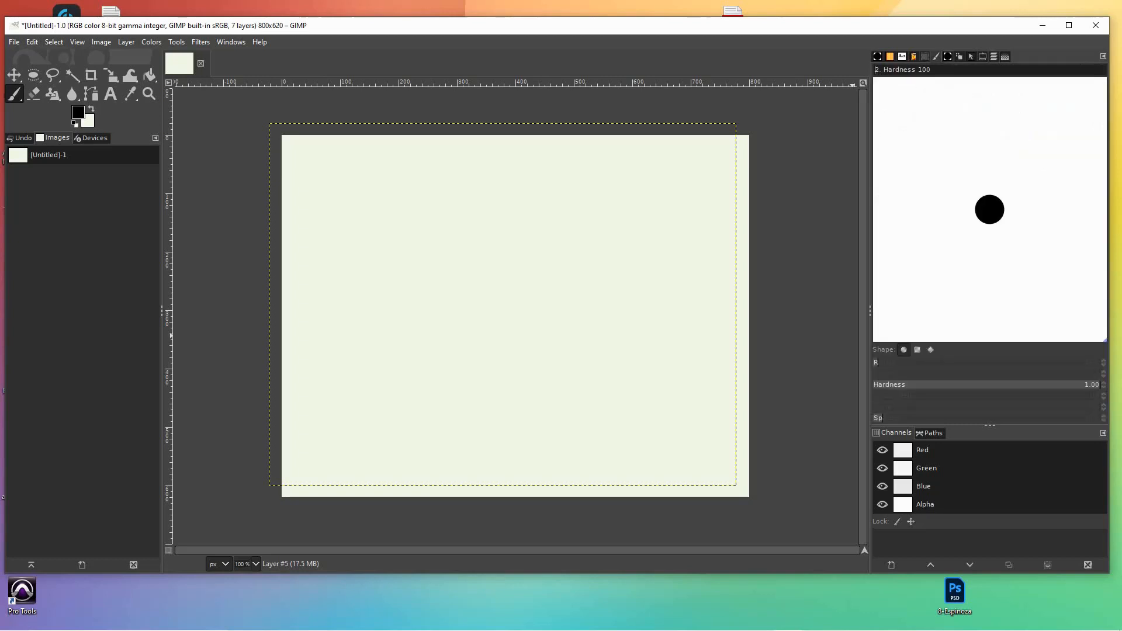
Step: Show the Paintbrush options again, paint one horizontal test stroke across the upper canvas and undo it
{"action": "left_click", "coordinate": [983, 56]}
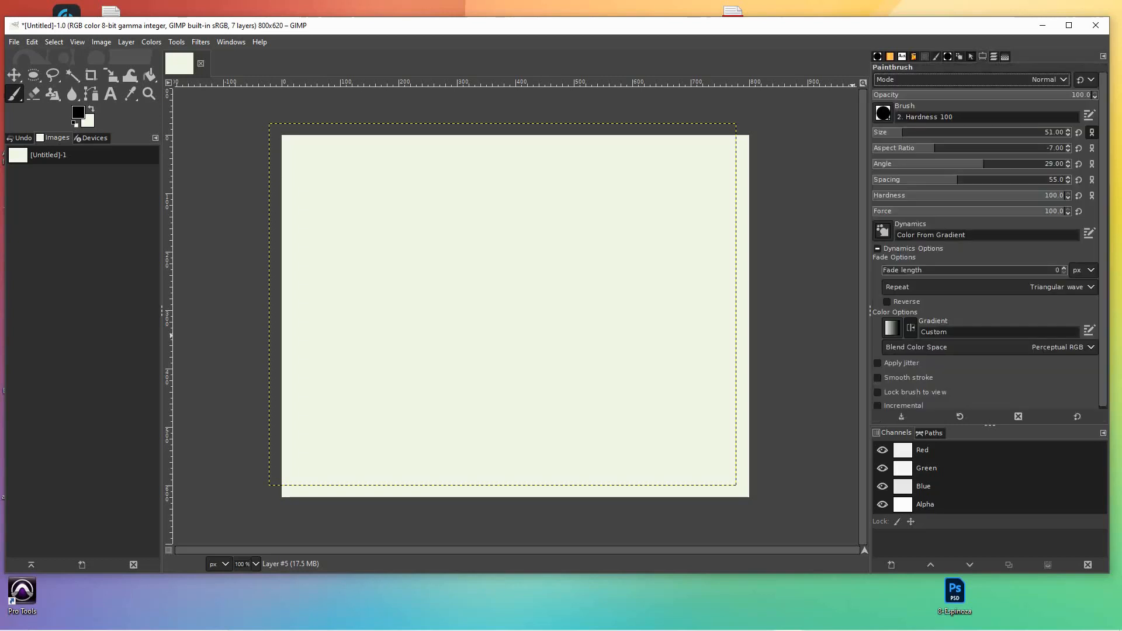
{"action": "mouse_move", "coordinate": [696, 222]}
{"action": "left_mouse_down"}
{"action": "mouse_move", "coordinate": [448, 235]}
{"action": "mouse_move", "coordinate": [282, 225]}
{"action": "left_mouse_up"}
{"action": "key", "text": "ctrl+z"}
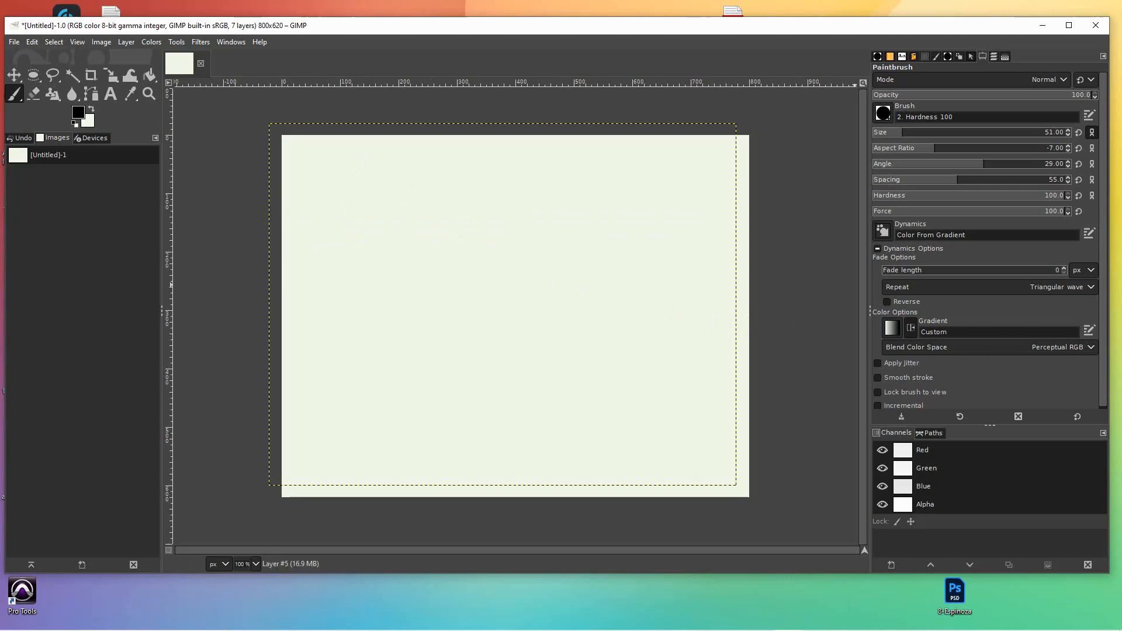
Step: Test the brush at angles of -77 and -56 with one horizontal stroke each, and undo both strokes
{"action": "left_click_drag", "start_coordinate": [984, 163], "coordinate": [927, 163]}
{"action": "left_click_drag", "start_coordinate": [333, 199], "coordinate": [751, 217]}
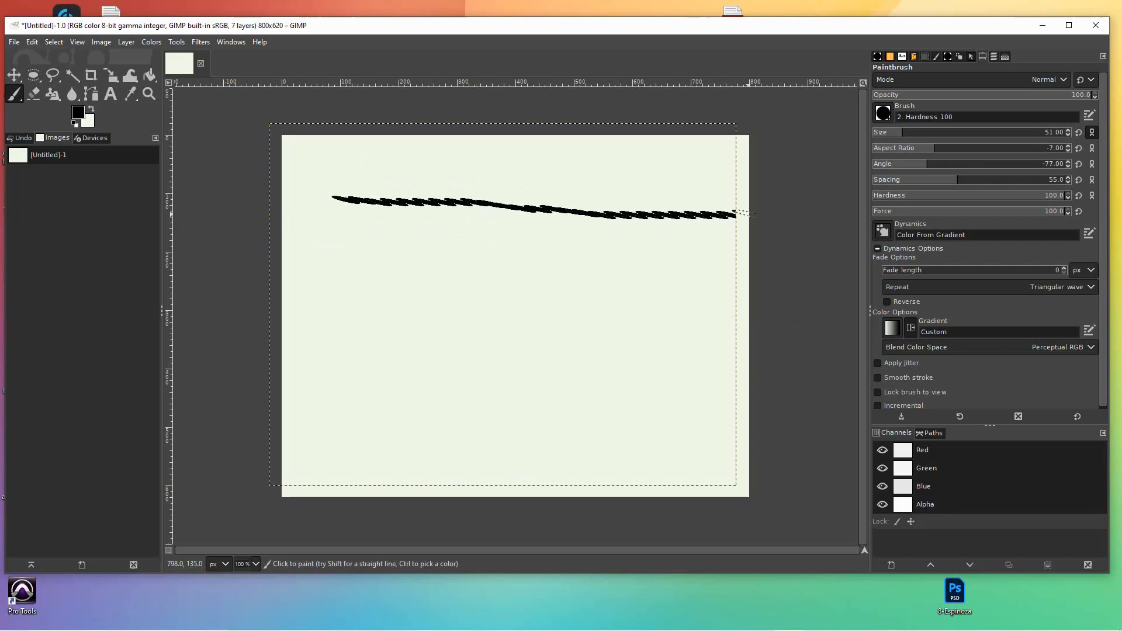
{"action": "left_click_drag", "start_coordinate": [927, 163], "coordinate": [939, 164]}
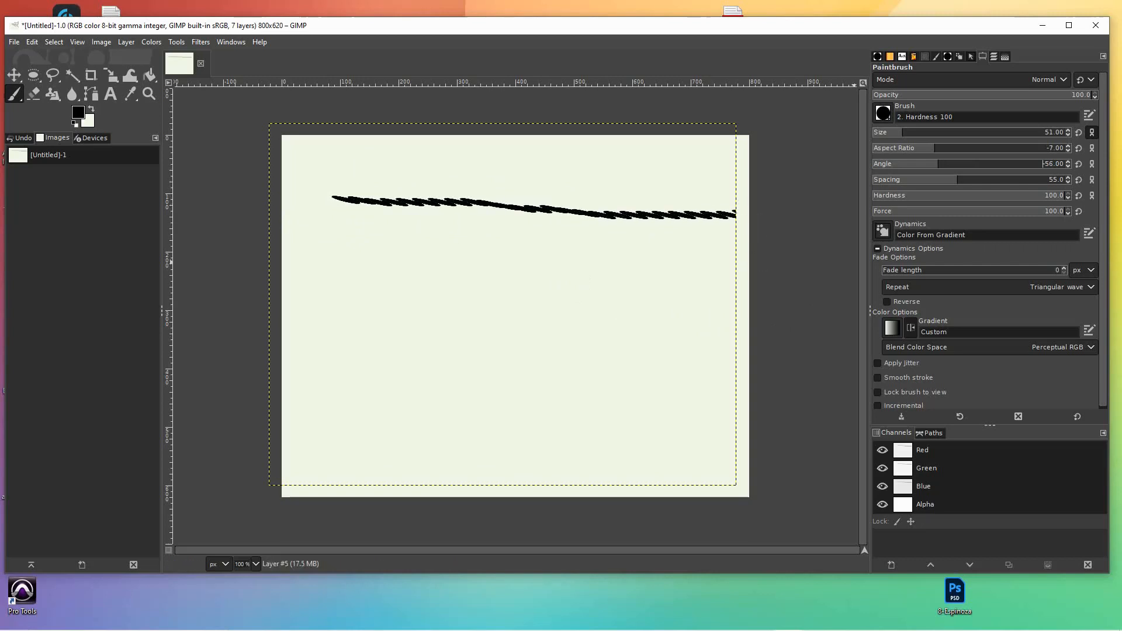
{"action": "left_click_drag", "start_coordinate": [355, 294], "coordinate": [697, 287]}
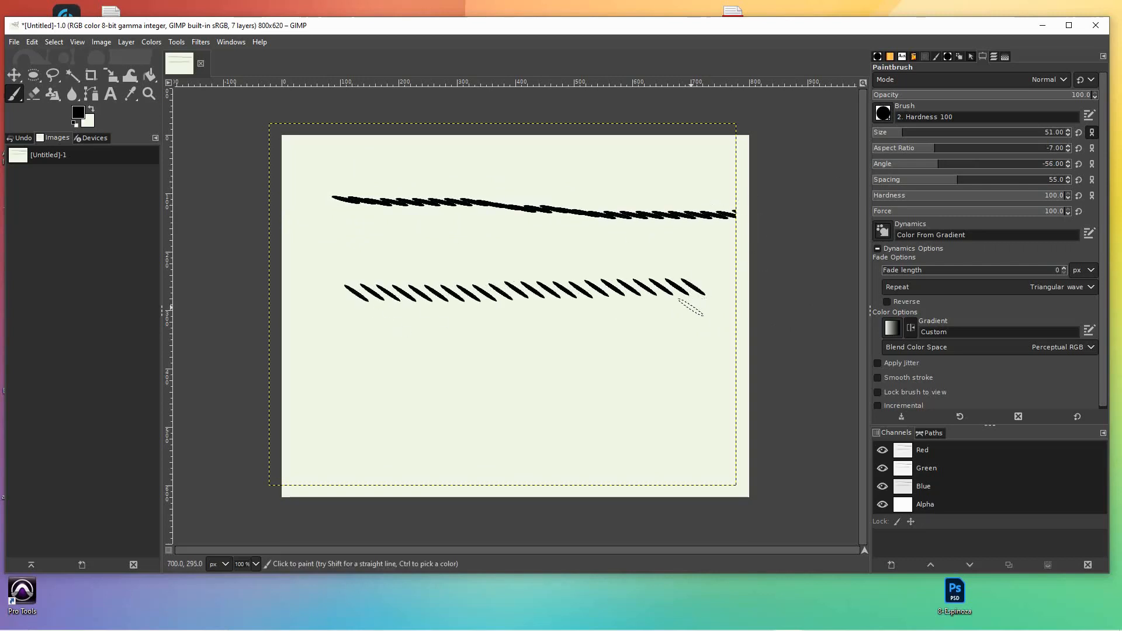
{"action": "key", "text": "ctrl+z"}
{"action": "key", "text": "ctrl+z"}
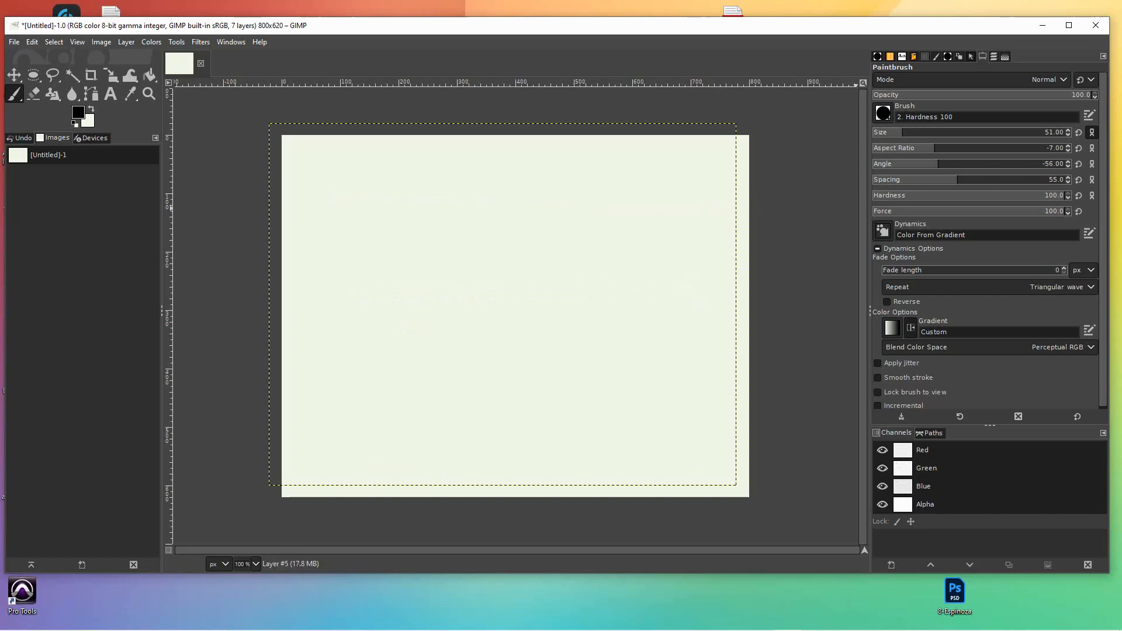
Step: Set the brush angle to -61, paint a test stroke across the upper canvas and undo it
{"action": "scroll", "coordinate": [1044, 164], "scroll_direction": "down", "scroll_amount": 2}
{"action": "mouse_move", "coordinate": [337, 192]}
{"action": "left_mouse_down"}
{"action": "mouse_move", "coordinate": [434, 216]}
{"action": "mouse_move", "coordinate": [686, 222]}
{"action": "left_mouse_up"}
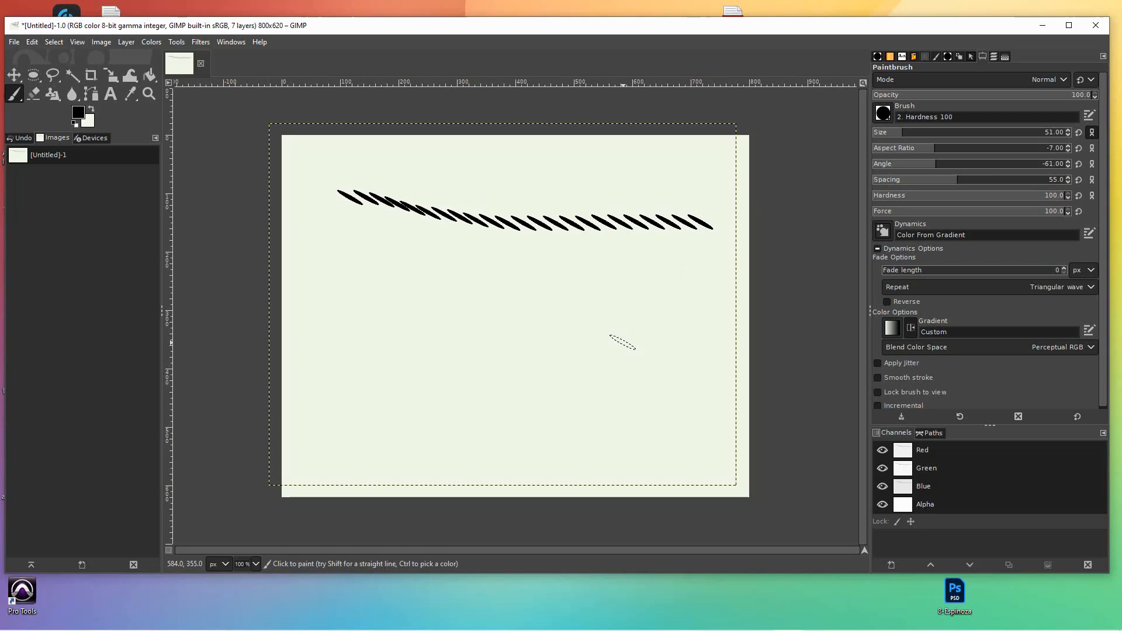
{"action": "key", "text": "ctrl+z"}
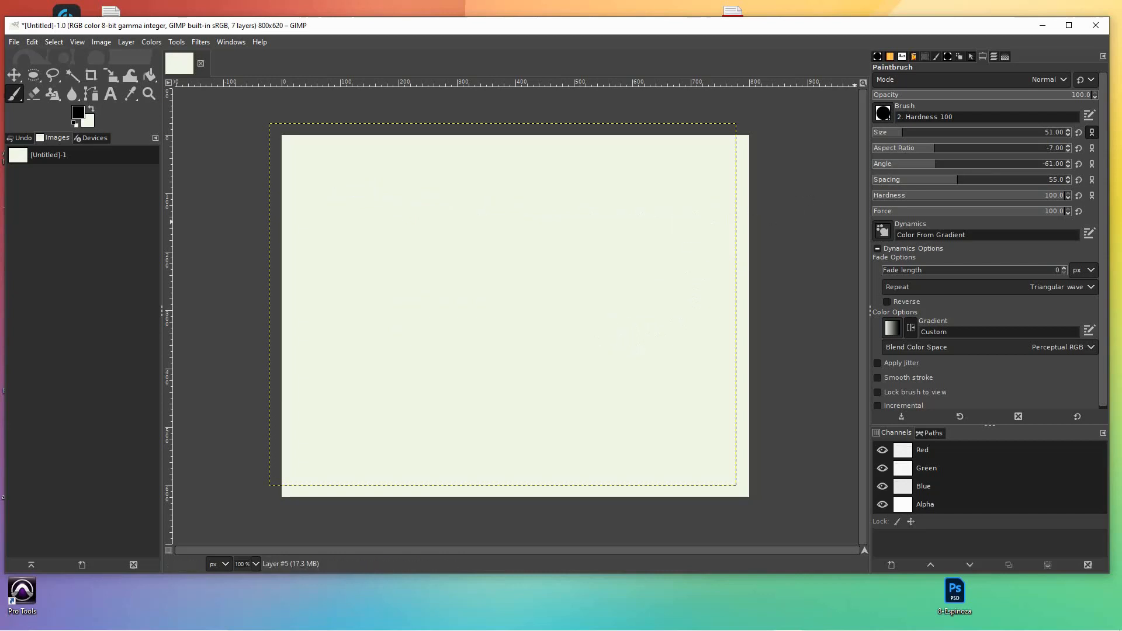
Step: Set the brush aspect ratio to -1.00, undo a test stroke made with it and glance at the blend color space choices
{"action": "scroll", "coordinate": [1006, 148], "scroll_direction": "up", "scroll_amount": 6}
{"action": "mouse_move", "coordinate": [712, 221]}
{"action": "left_mouse_down"}
{"action": "mouse_move", "coordinate": [567, 227]}
{"action": "mouse_move", "coordinate": [292, 187]}
{"action": "left_mouse_up"}
{"action": "key", "text": "ctrl+z"}
{"action": "left_click", "coordinate": [935, 347]}
{"action": "key", "text": "Escape"}
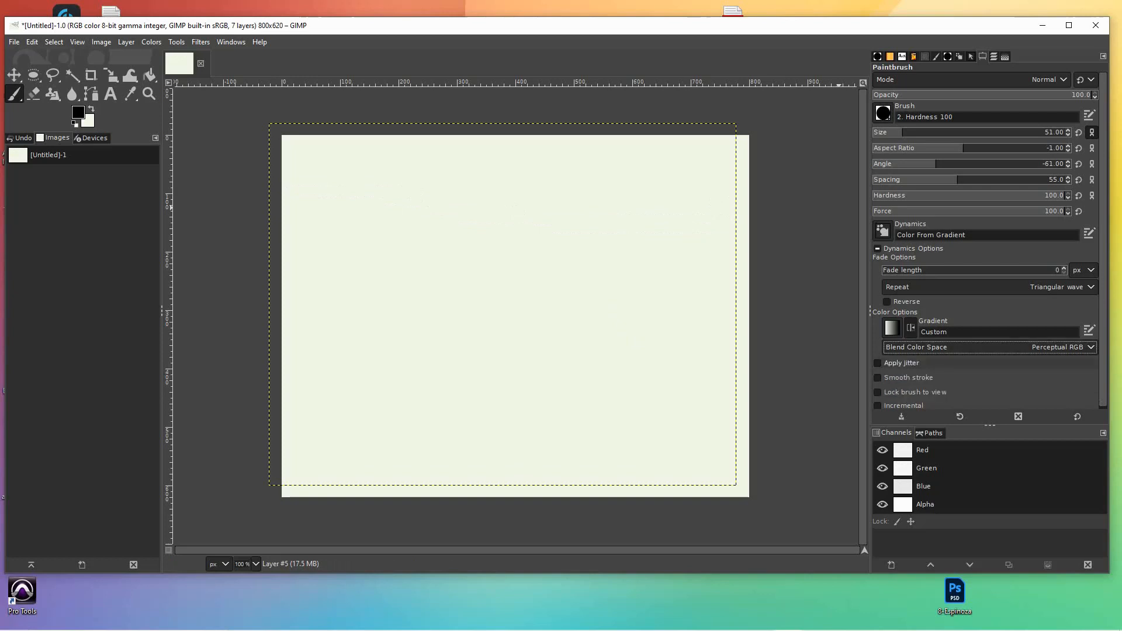
Step: Turn on Apply Jitter for the Paintbrush, paint a test stroke across the canvas and undo it
{"action": "left_click", "coordinate": [878, 363]}
{"action": "mouse_move", "coordinate": [354, 216]}
{"action": "left_mouse_down"}
{"action": "mouse_move", "coordinate": [418, 230]}
{"action": "mouse_move", "coordinate": [718, 239]}
{"action": "left_mouse_up"}
{"action": "key", "text": "ctrl+z"}
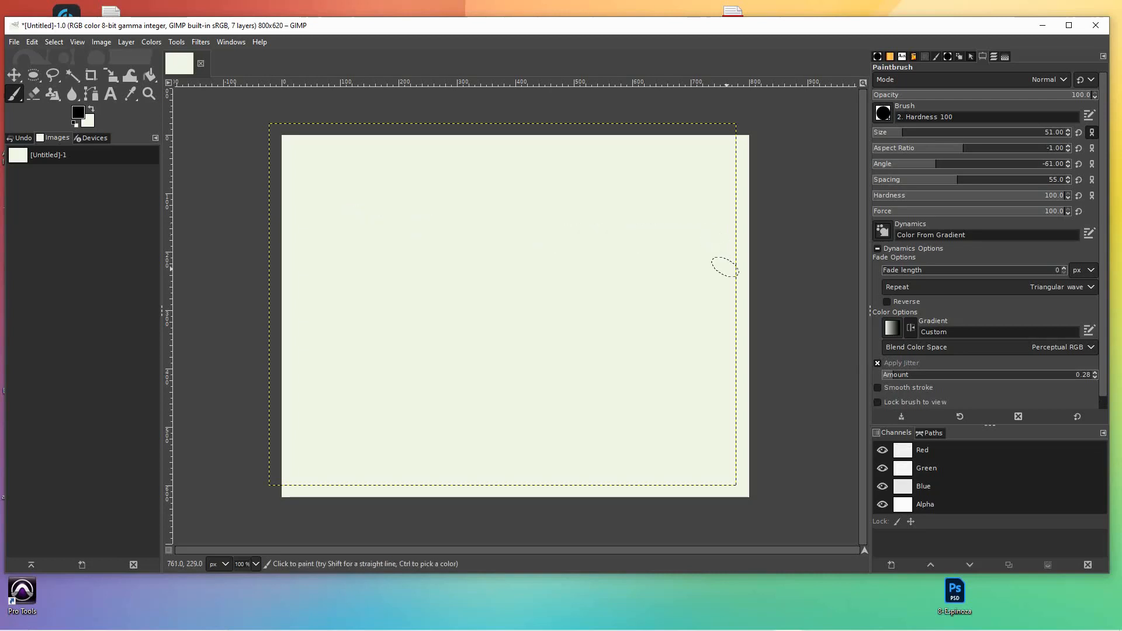
Step: Try a jitter amount of 2.02 with one stroke across the upper canvas and undo the stroke
{"action": "left_click_drag", "start_coordinate": [895, 375], "coordinate": [966, 375]}
{"action": "left_click", "coordinate": [698, 224]}
{"action": "mouse_move", "coordinate": [698, 224]}
{"action": "left_mouse_down"}
{"action": "mouse_move", "coordinate": [598, 222]}
{"action": "mouse_move", "coordinate": [290, 163]}
{"action": "left_mouse_up"}
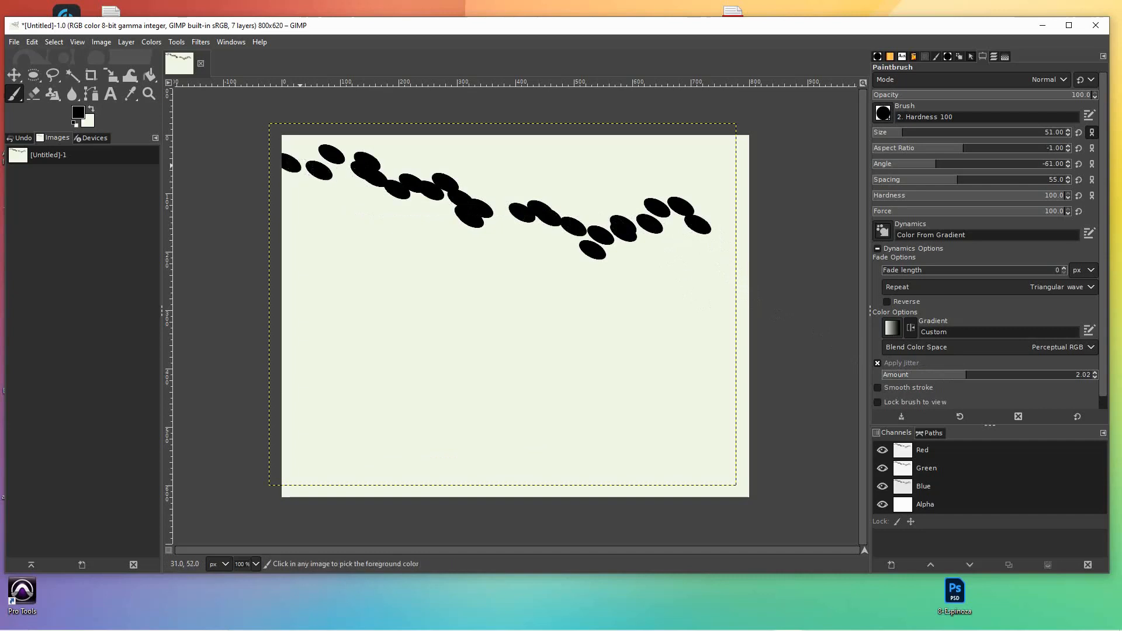
{"action": "key", "text": "ctrl+z"}
Step: Set the jitter amount to 0.82, glance at the gradient choices, paint a horizontal test stroke and undo it
{"action": "left_click", "coordinate": [916, 375]}
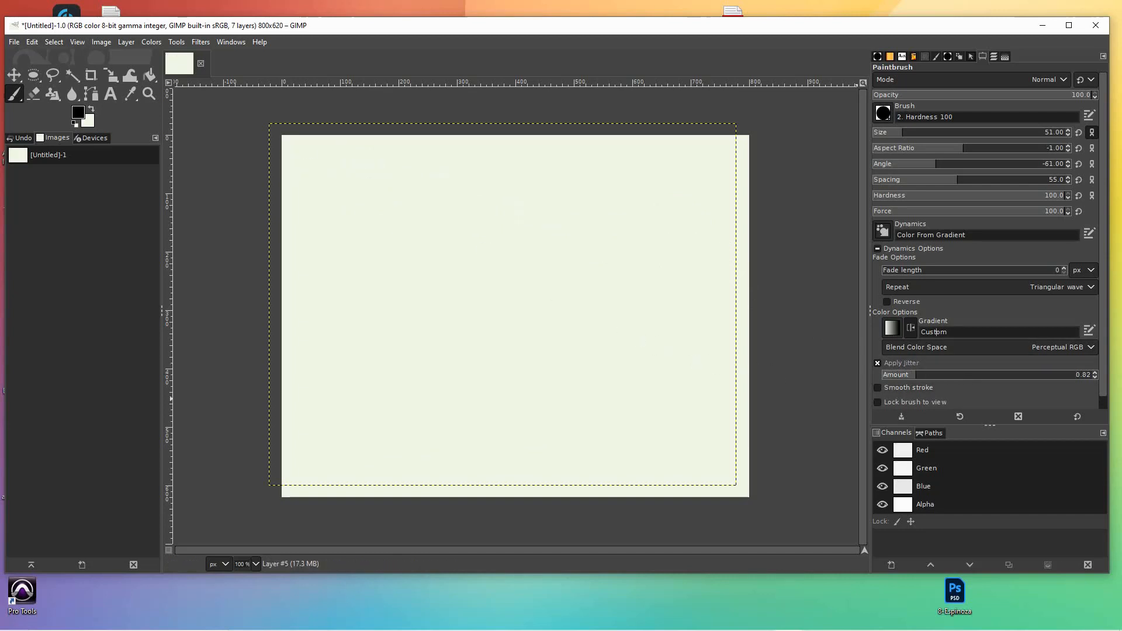
{"action": "left_click", "coordinate": [892, 328]}
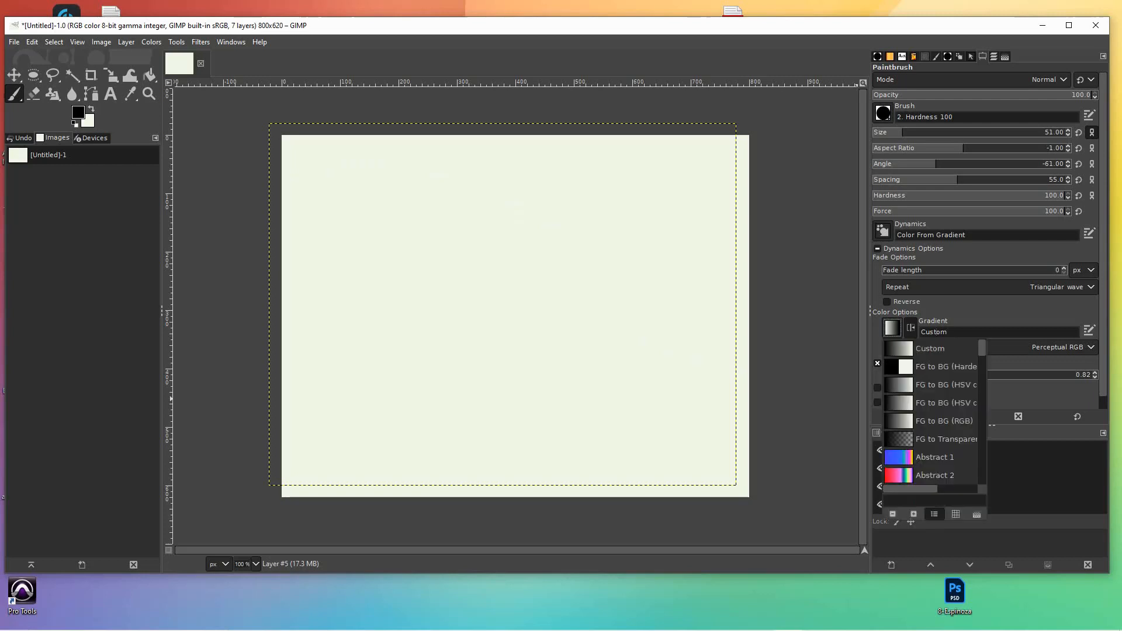
{"action": "key", "text": "Escape"}
{"action": "left_click_drag", "start_coordinate": [314, 247], "coordinate": [710, 264]}
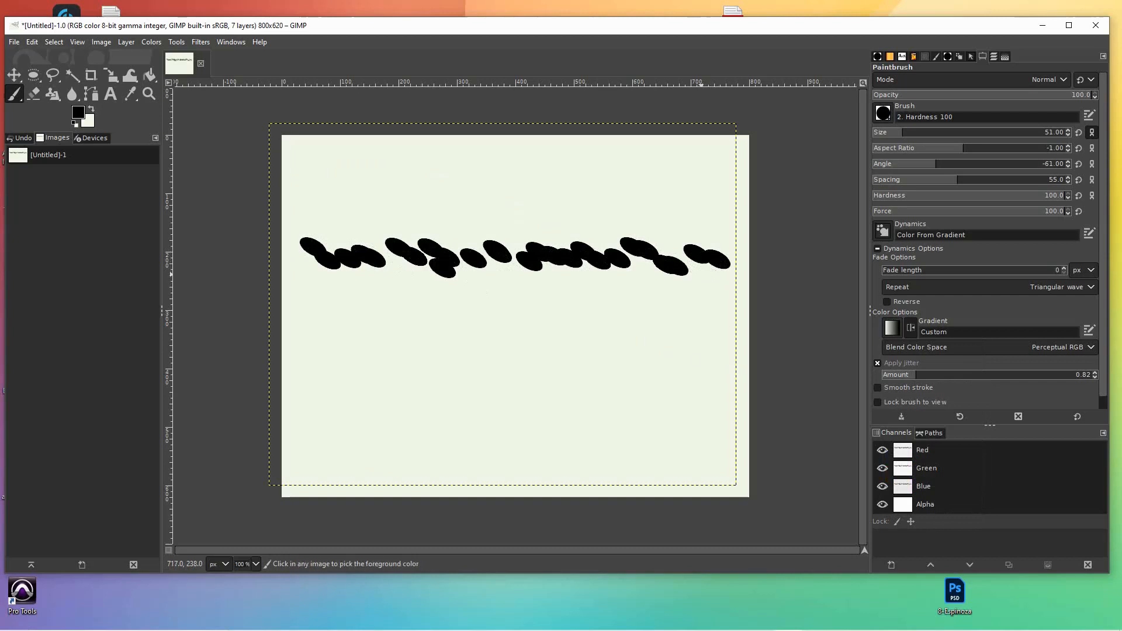
{"action": "key", "text": "ctrl+z"}
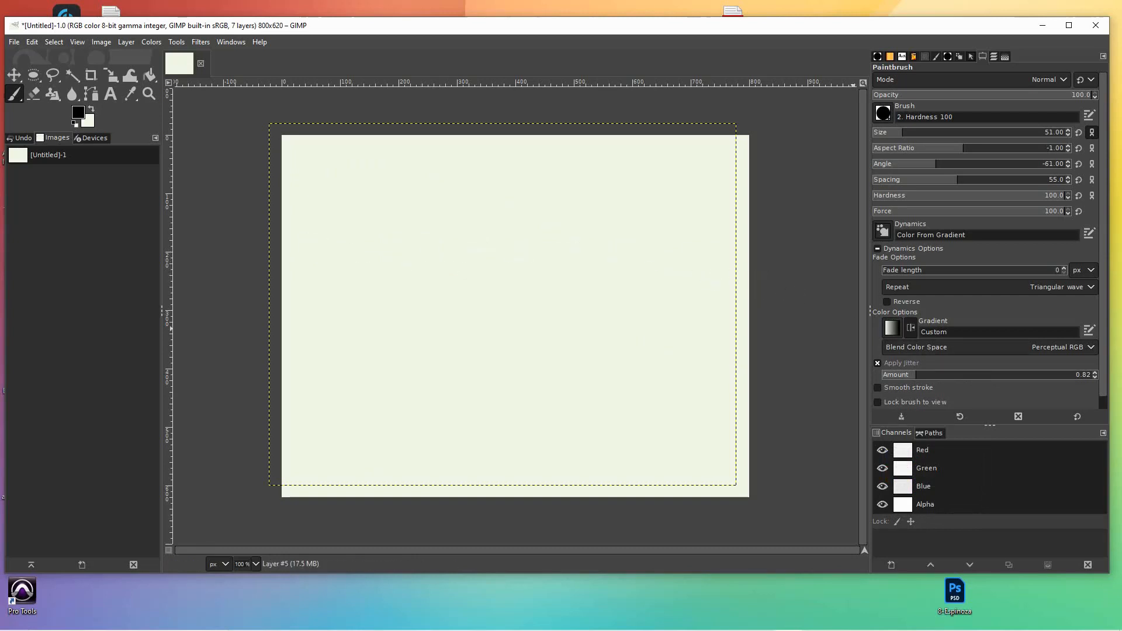
Step: Review the blend color space options, keeping Perceptual RGB, and look through the available gradients without choosing another
{"action": "left_click", "coordinate": [990, 347]}
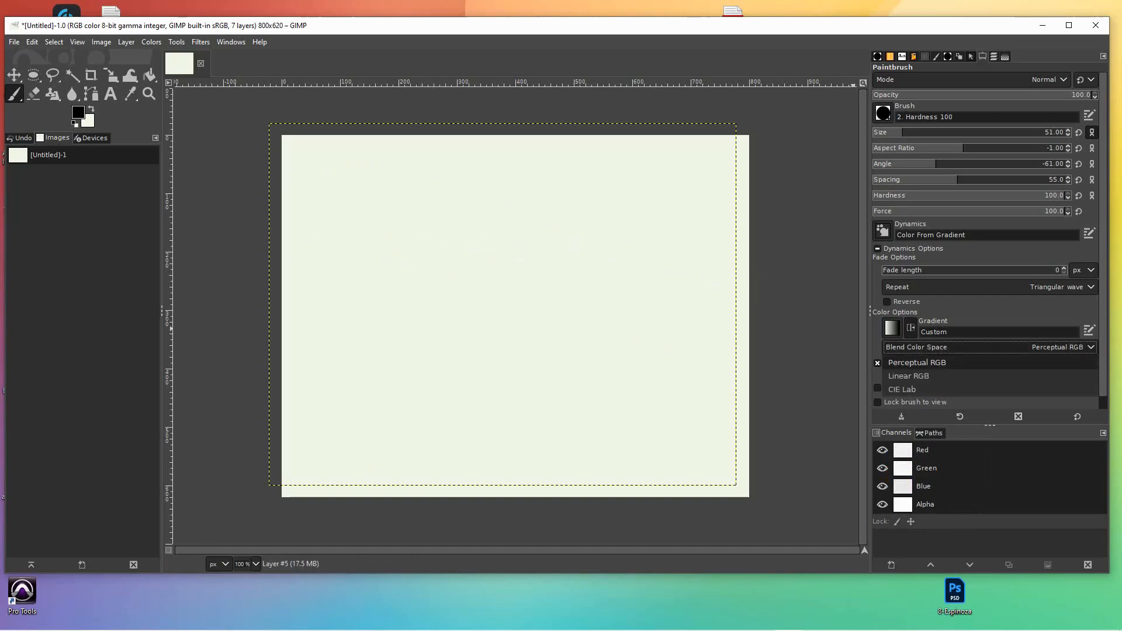
{"action": "left_click", "coordinate": [917, 362]}
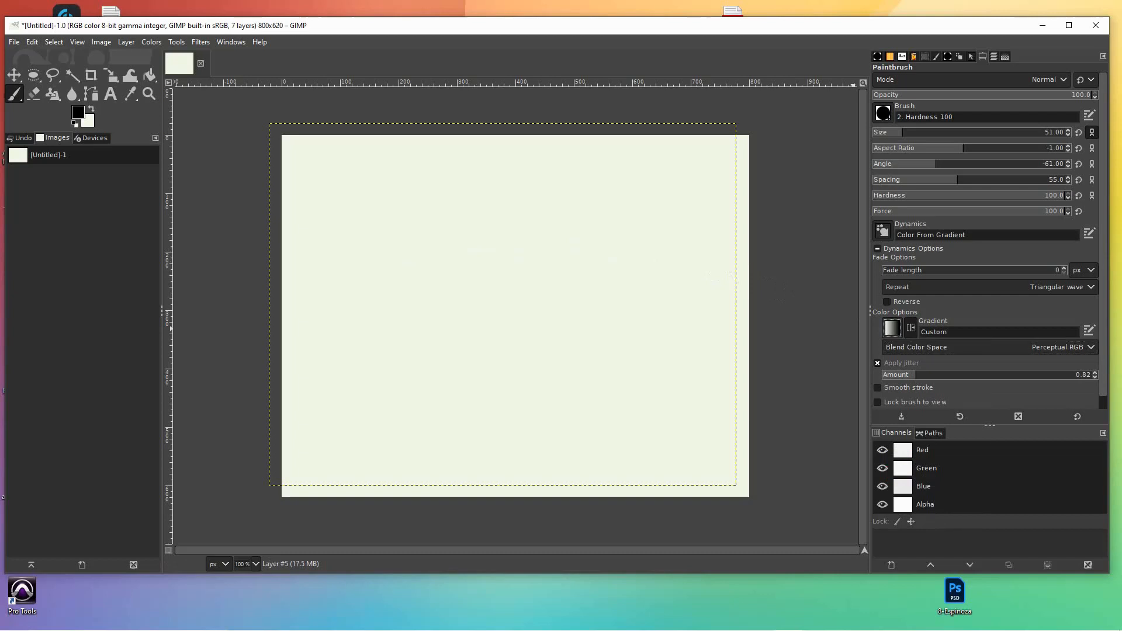
{"action": "left_click", "coordinate": [892, 328]}
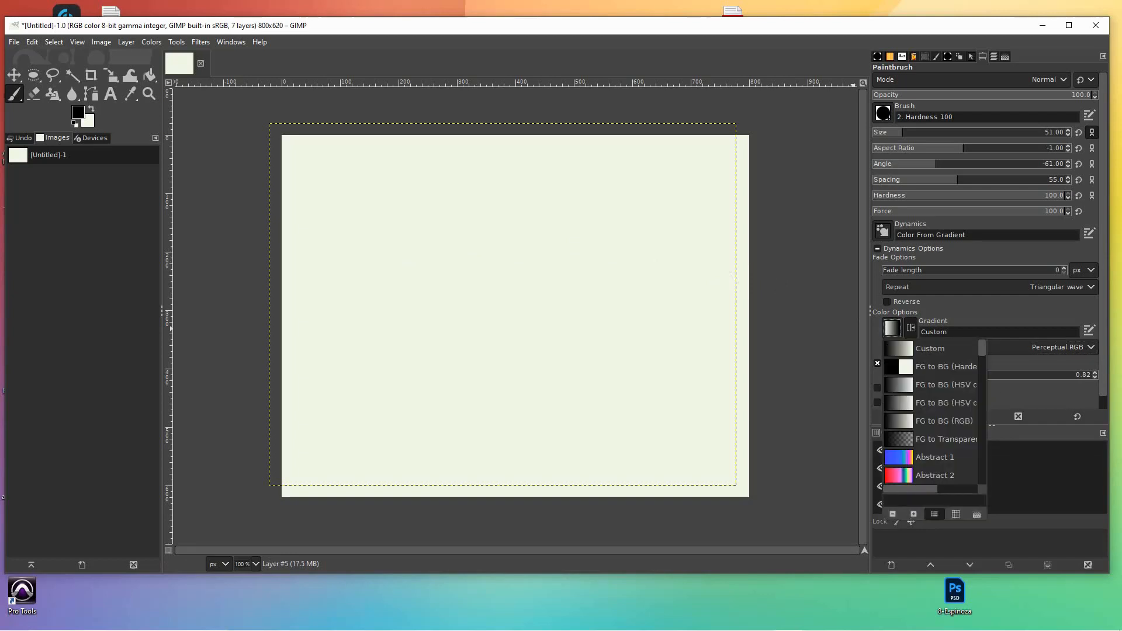
{"action": "key", "text": "Escape"}
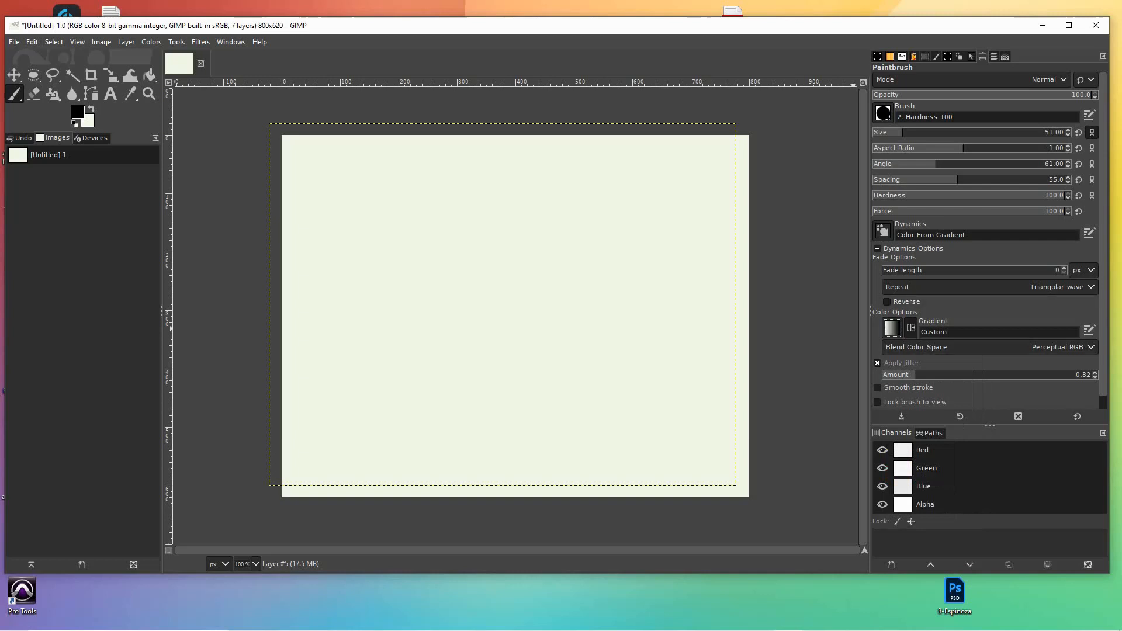
Step: Test a fade length of 47 px with one stroke, set it to 27 px for a second stroke, and undo both strokes
{"action": "mouse_move", "coordinate": [350, 225]}
{"action": "left_mouse_down"}
{"action": "mouse_move", "coordinate": [468, 242]}
{"action": "mouse_move", "coordinate": [706, 244]}
{"action": "left_mouse_up"}
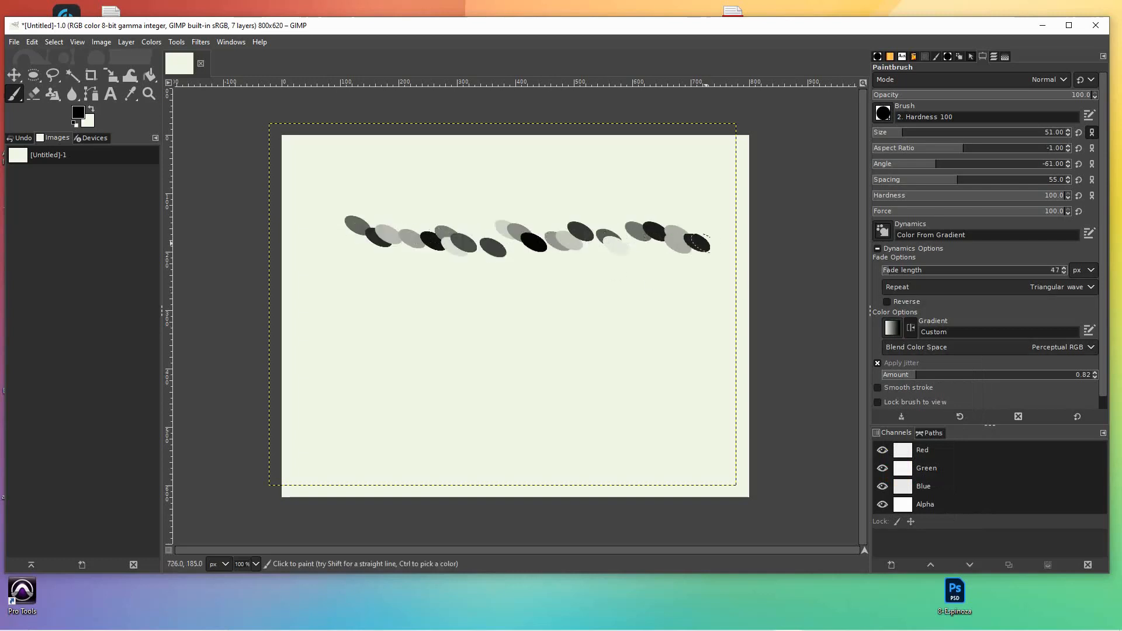
{"action": "left_click", "coordinate": [887, 270]}
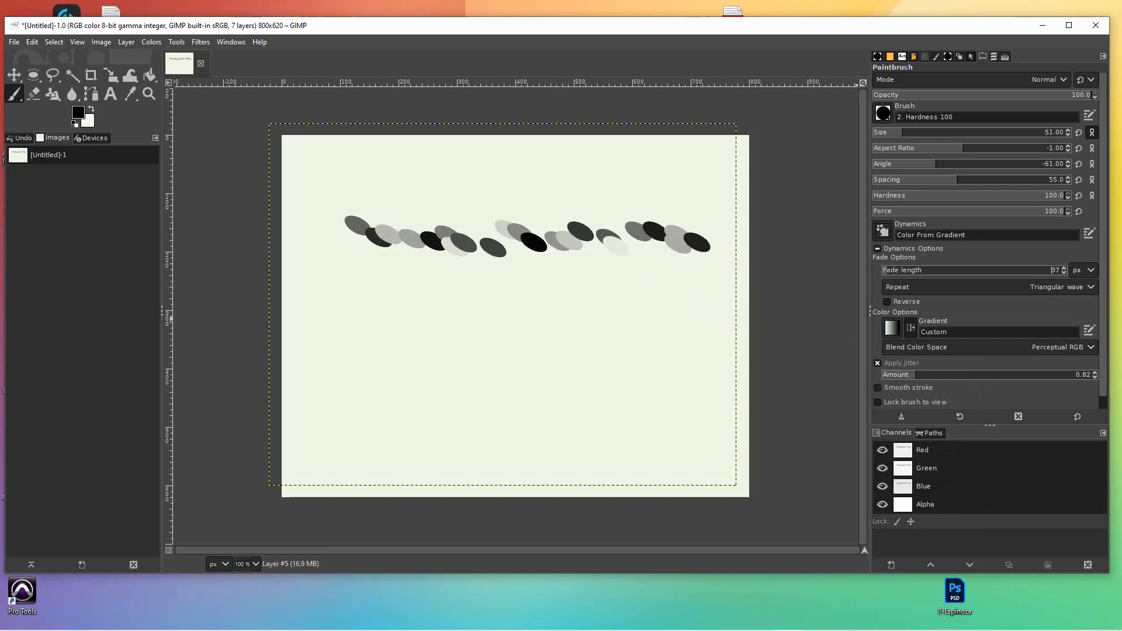
{"action": "left_click_drag", "start_coordinate": [374, 307], "coordinate": [736, 313]}
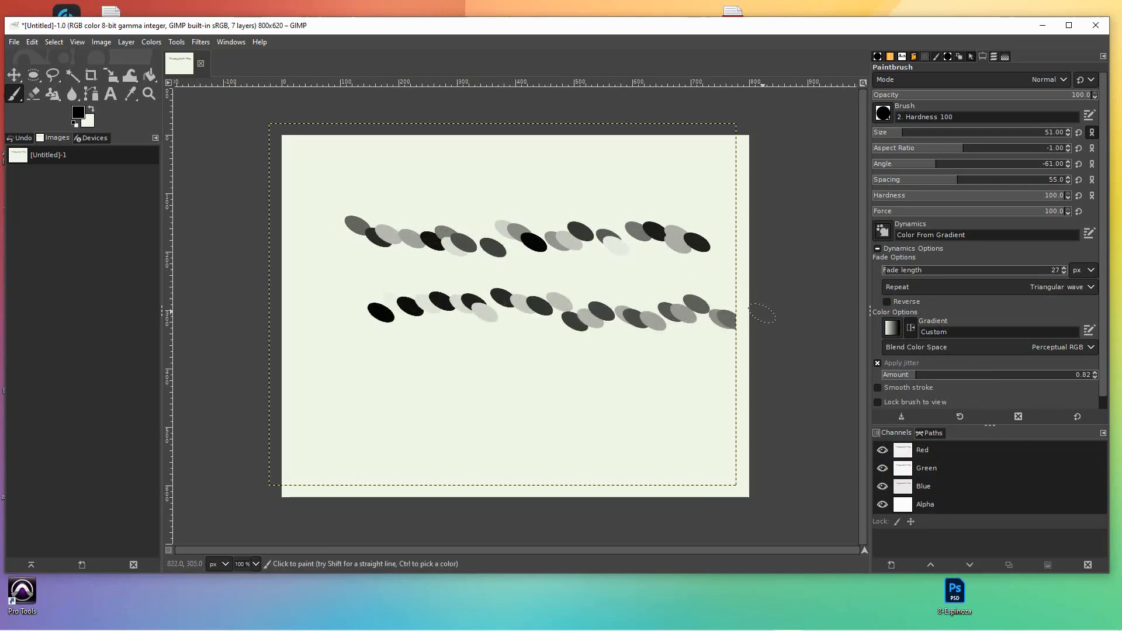
{"action": "key", "text": "ctrl+z"}
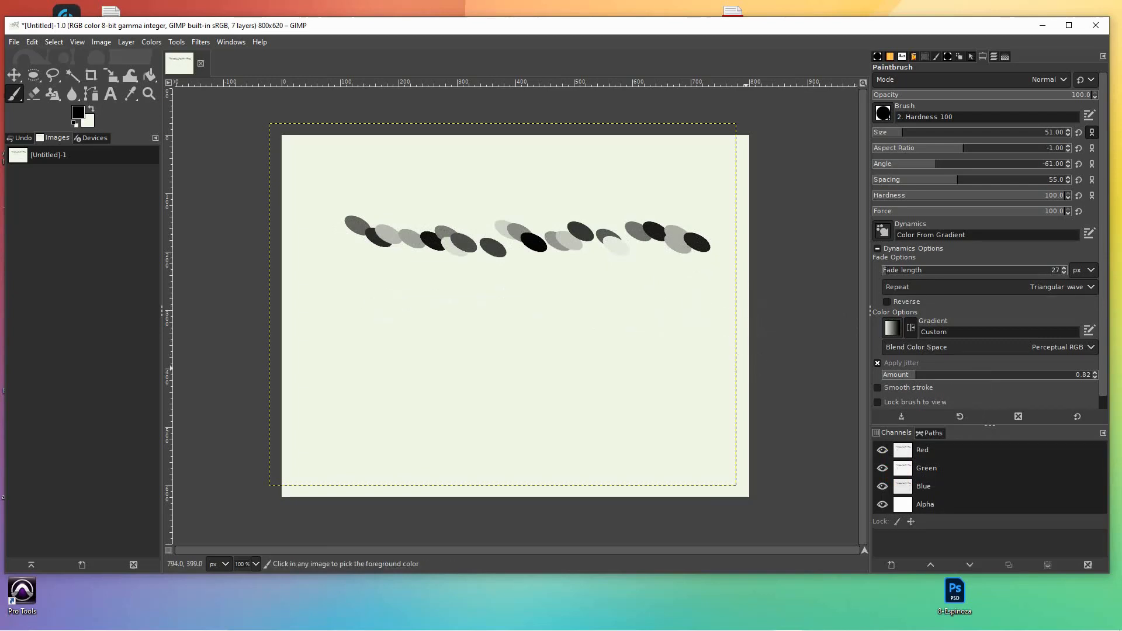
{"action": "key", "text": "ctrl+z"}
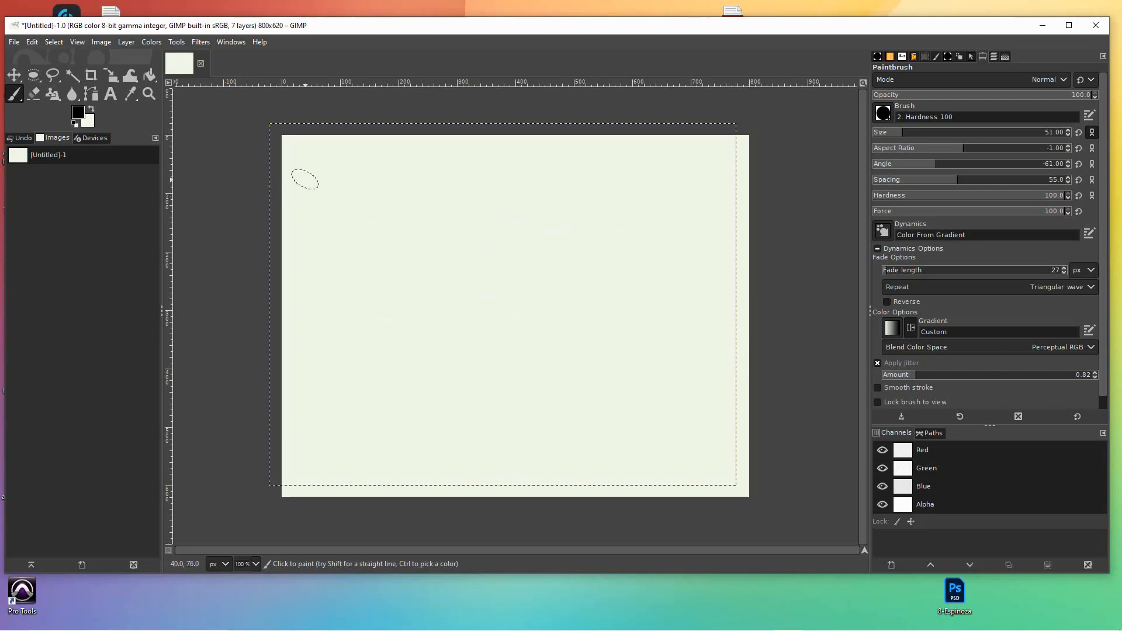
Step: Paint a straight, nearly horizontal Paintbrush line about 692 px long across the upper canvas
{"action": "key", "text": "shift"}
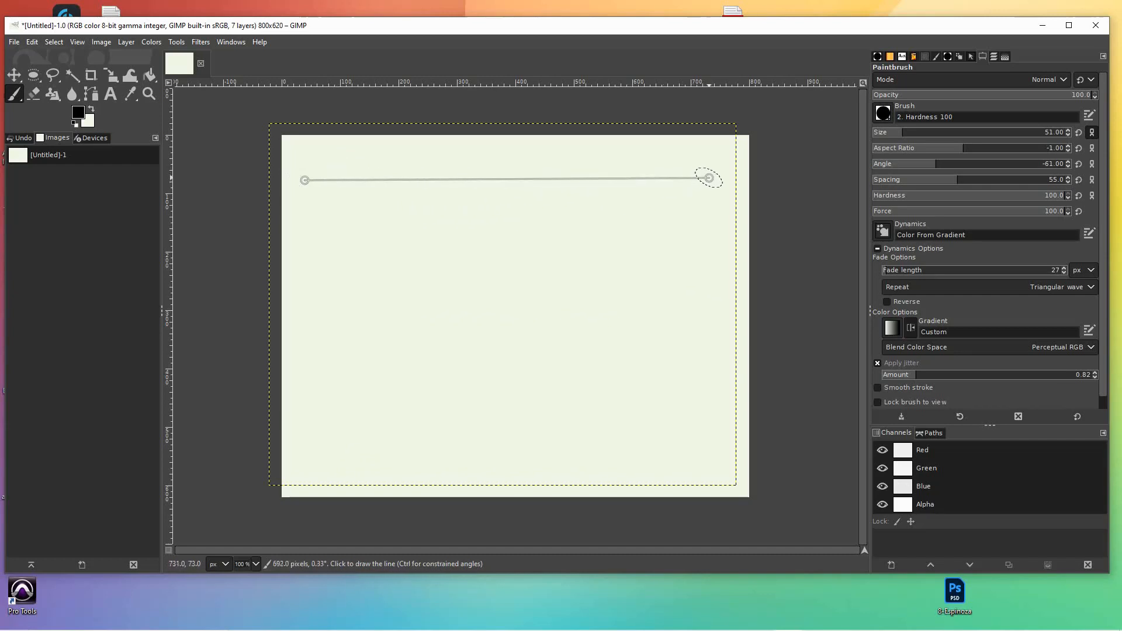
{"action": "left_click", "coordinate": [709, 177], "text": "shift"}
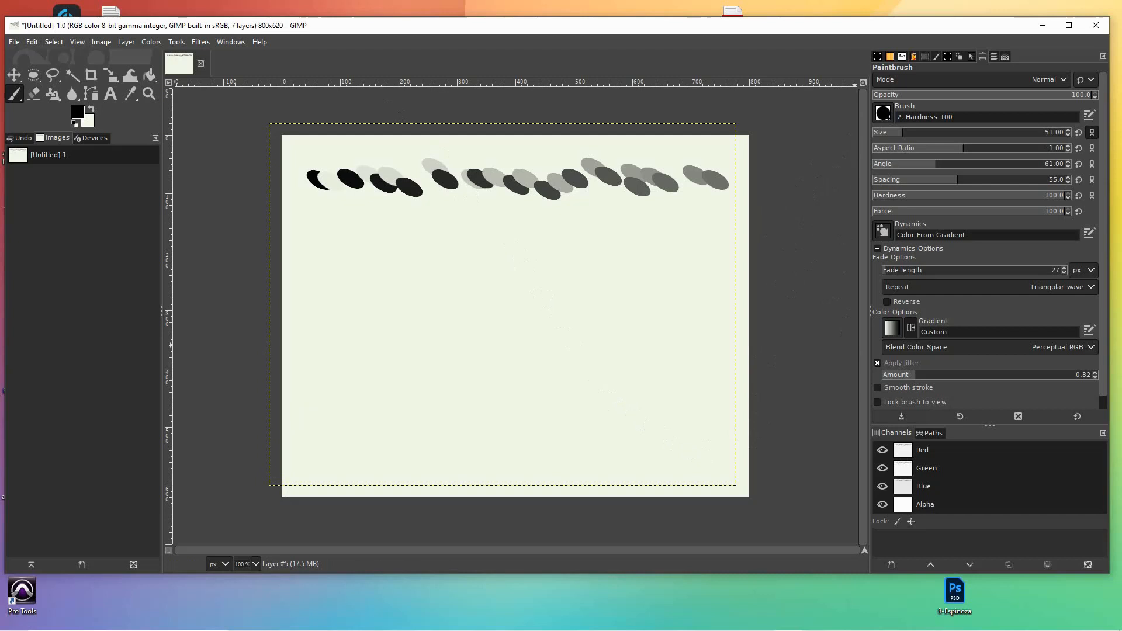
Step: Bring up the layer list and hide Layer #4, Layer #3, Layer #2, Layer #1, Layer and Background, leaving only Layer #5 shown
{"action": "key", "text": "ctrl+l"}
{"action": "left_click", "coordinate": [881, 134]}
{"action": "left_click", "coordinate": [881, 153]}
{"action": "left_click", "coordinate": [881, 173]}
{"action": "left_click", "coordinate": [881, 192]}
{"action": "left_click", "coordinate": [881, 211]}
{"action": "left_click", "coordinate": [882, 230]}
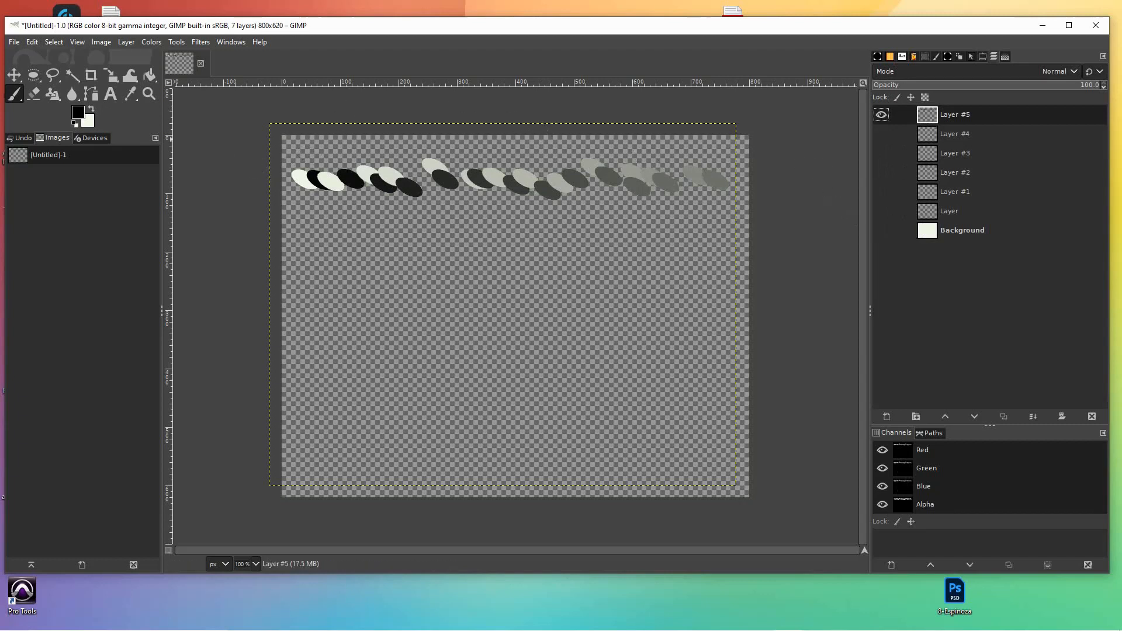
Step: Erase the painted line on Layer #5 and paint a short straight Paintbrush stroke about 111 px long near the canvas's upper-left corner
{"action": "left_click", "coordinate": [34, 93]}
{"action": "mouse_move", "coordinate": [289, 183]}
{"action": "left_mouse_down"}
{"action": "mouse_move", "coordinate": [698, 178]}
{"action": "mouse_move", "coordinate": [721, 168]}
{"action": "mouse_move", "coordinate": [392, 152]}
{"action": "mouse_move", "coordinate": [280, 161]}
{"action": "mouse_move", "coordinate": [679, 185]}
{"action": "mouse_move", "coordinate": [422, 167]}
{"action": "mouse_move", "coordinate": [413, 188]}
{"action": "mouse_move", "coordinate": [382, 193]}
{"action": "mouse_move", "coordinate": [415, 196]}
{"action": "mouse_move", "coordinate": [275, 170]}
{"action": "mouse_move", "coordinate": [523, 182]}
{"action": "mouse_move", "coordinate": [593, 157]}
{"action": "mouse_move", "coordinate": [484, 177]}
{"action": "left_mouse_up"}
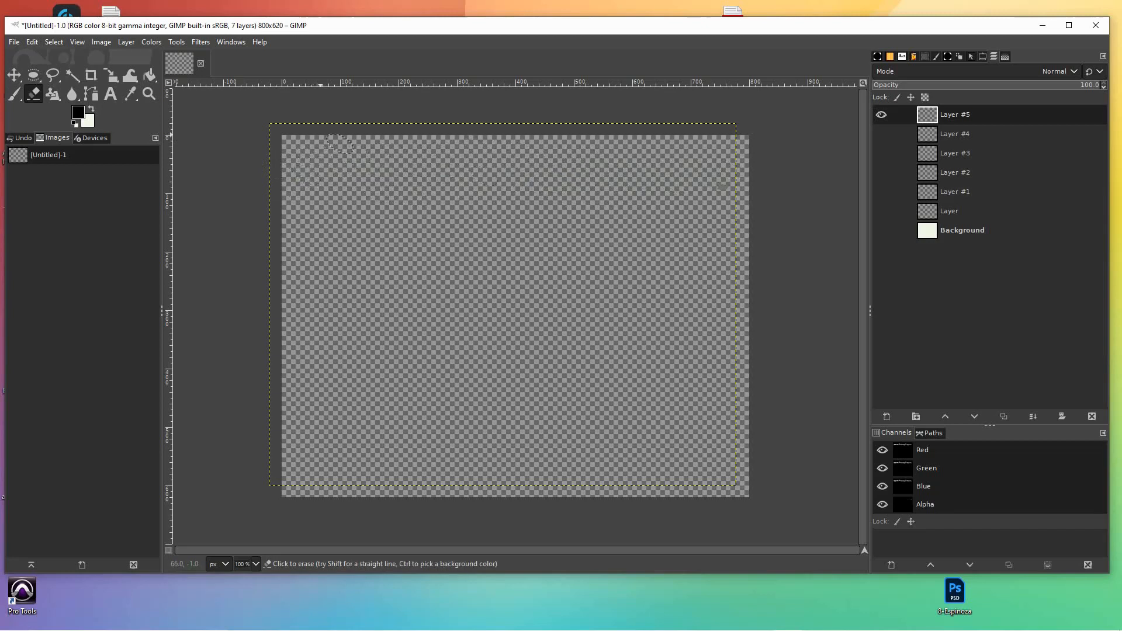
{"action": "left_click", "coordinate": [14, 94]}
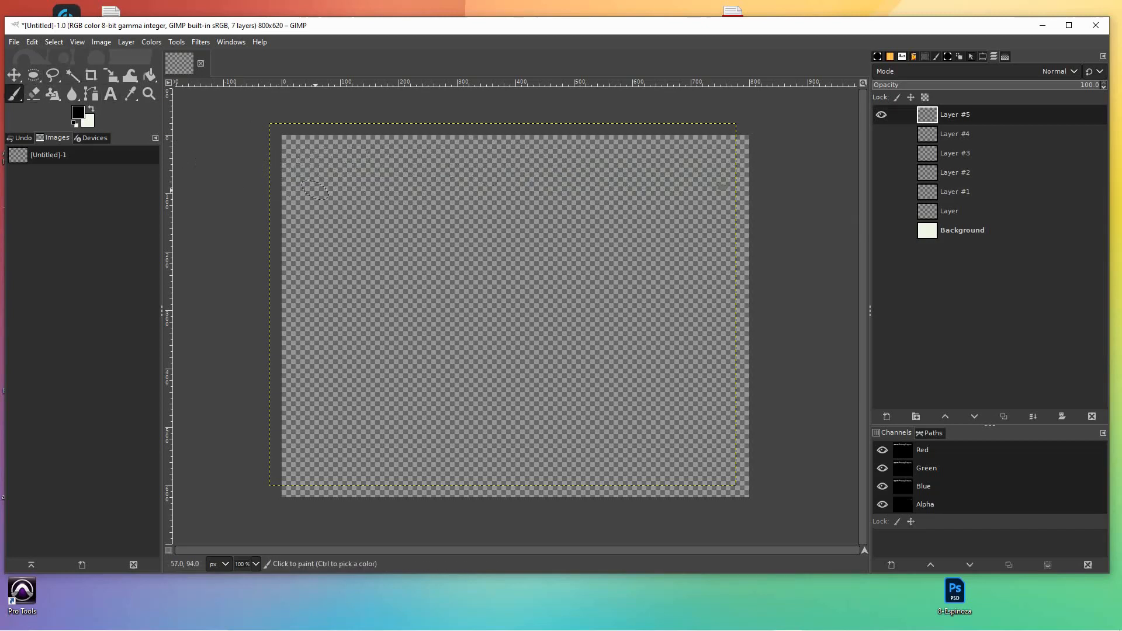
{"action": "left_click", "coordinate": [308, 184]}
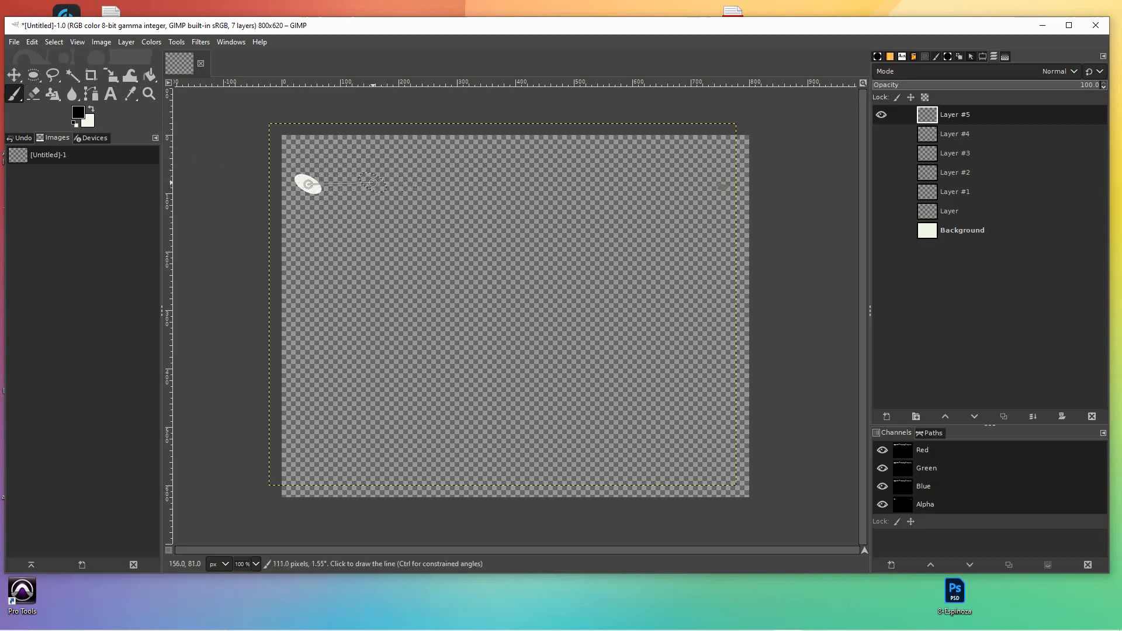
{"action": "left_click", "coordinate": [373, 183], "text": "shift"}
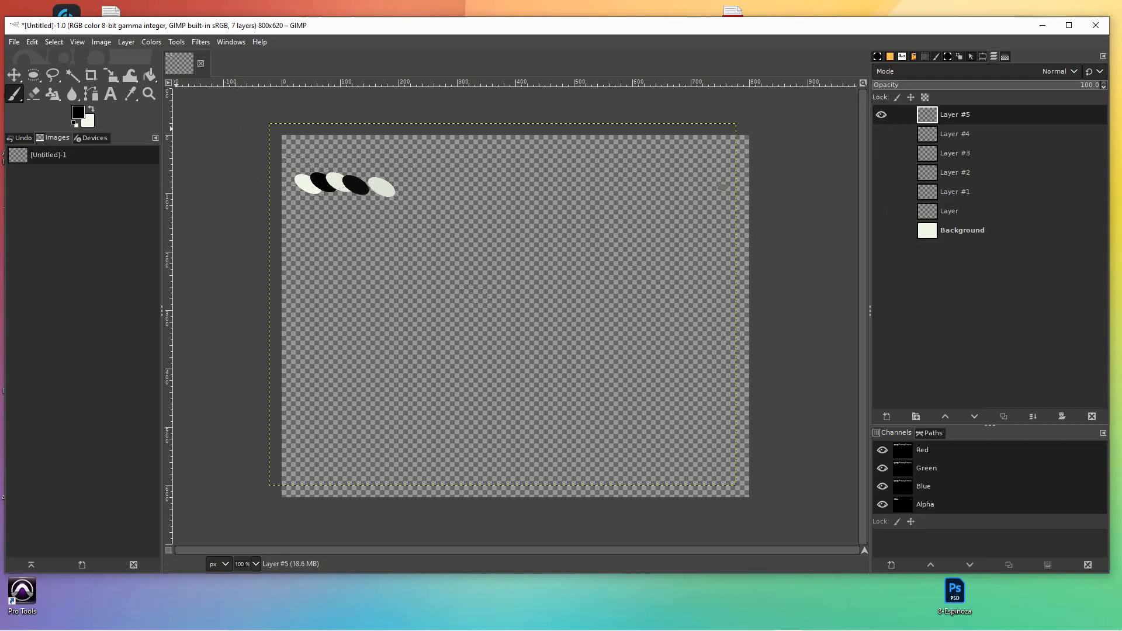
Step: Start exporting the image as Running Eggs with GIMP brush (gbr) as the file type
{"action": "left_click", "coordinate": [14, 42]}
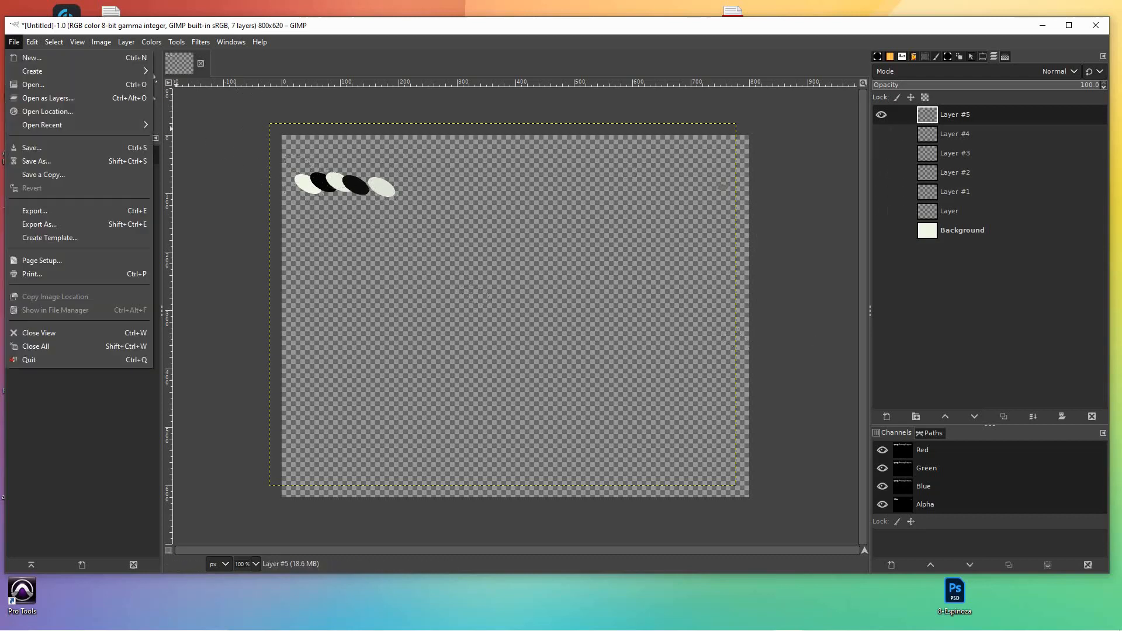
{"action": "left_click", "coordinate": [38, 211]}
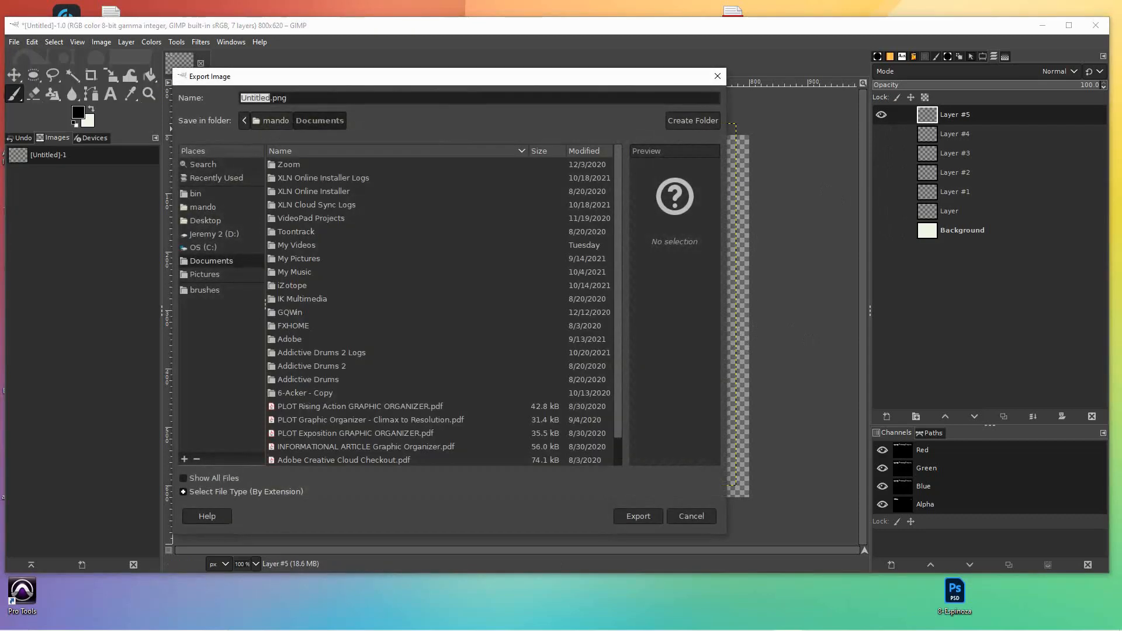
{"action": "type", "text": "Running Eggs"}
{"action": "left_click", "coordinate": [245, 492]}
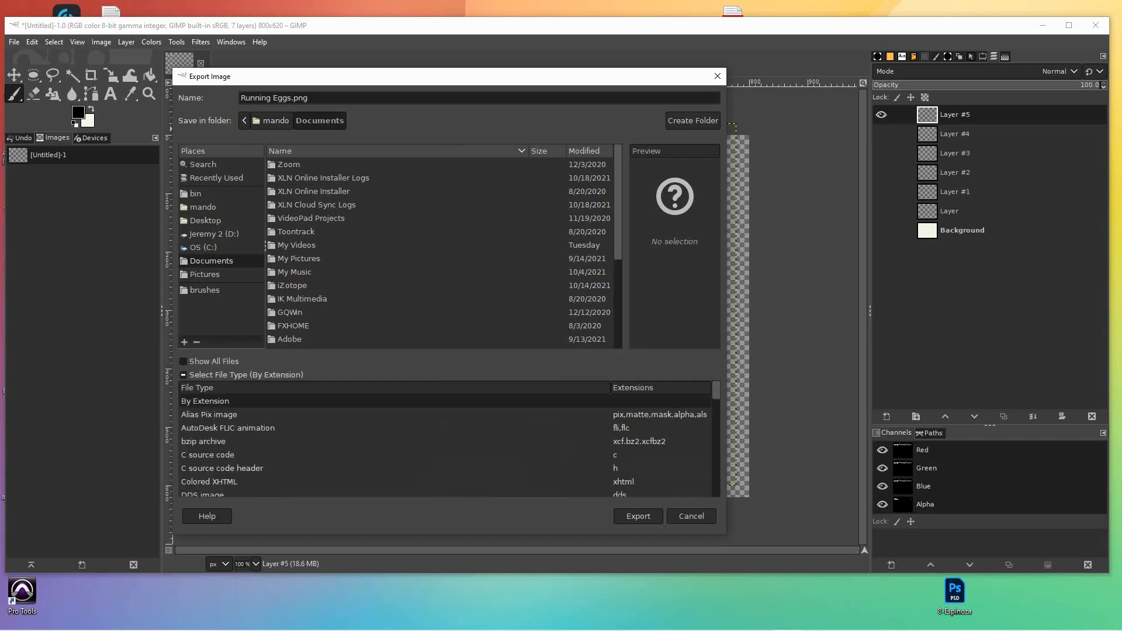
{"action": "scroll", "coordinate": [447, 444], "scroll_direction": "down", "scroll_amount": 5}
{"action": "scroll", "coordinate": [447, 444], "scroll_direction": "up", "scroll_amount": 1}
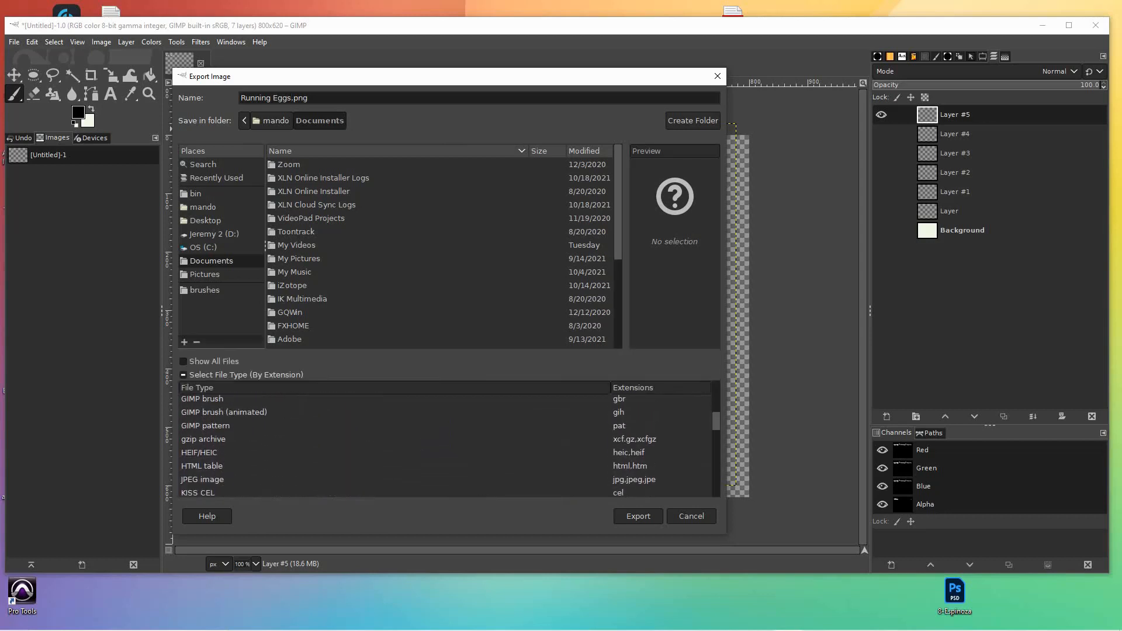
{"action": "left_click", "coordinate": [202, 399]}
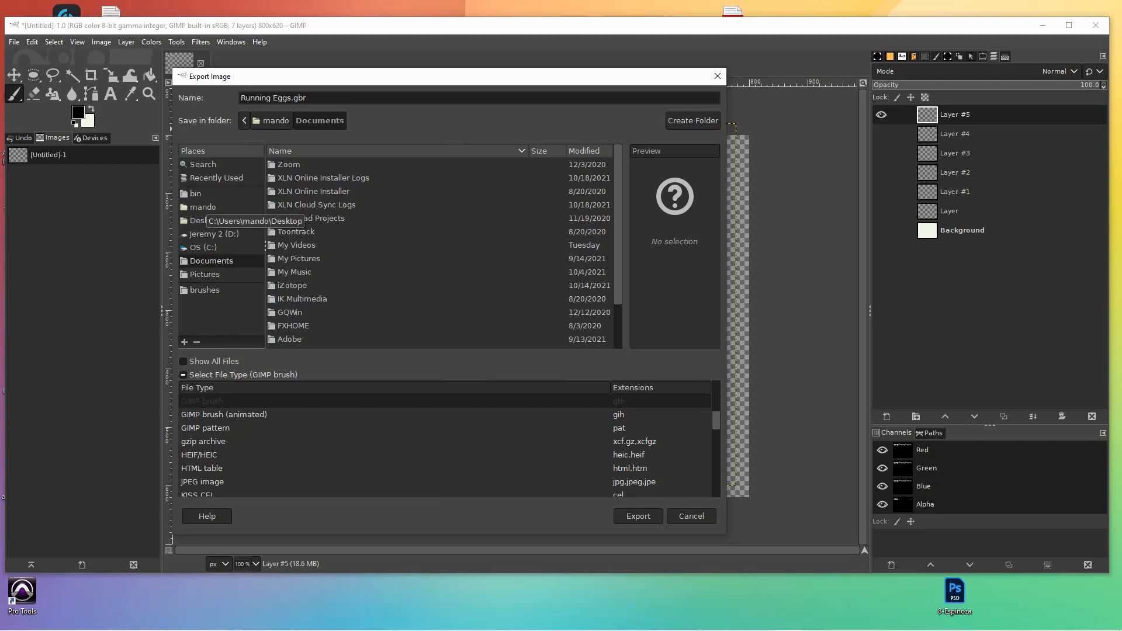
Step: Browse the export location from drive C: through Users and the personal user folder into AppData
{"action": "left_click", "coordinate": [203, 247]}
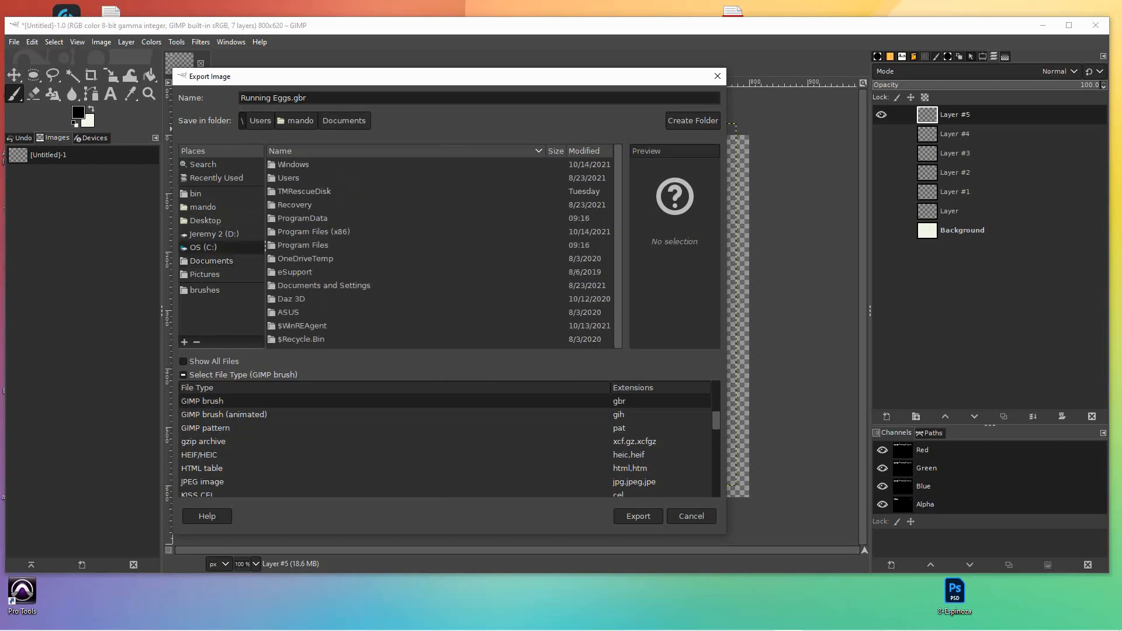
{"action": "double_click", "coordinate": [289, 178]}
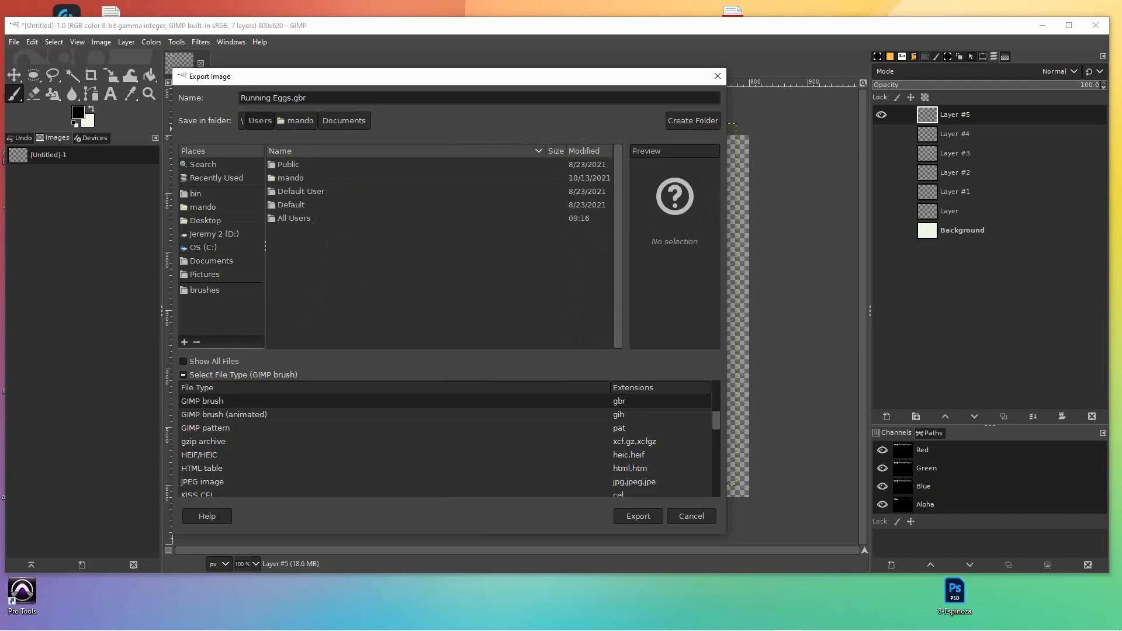
{"action": "double_click", "coordinate": [290, 179]}
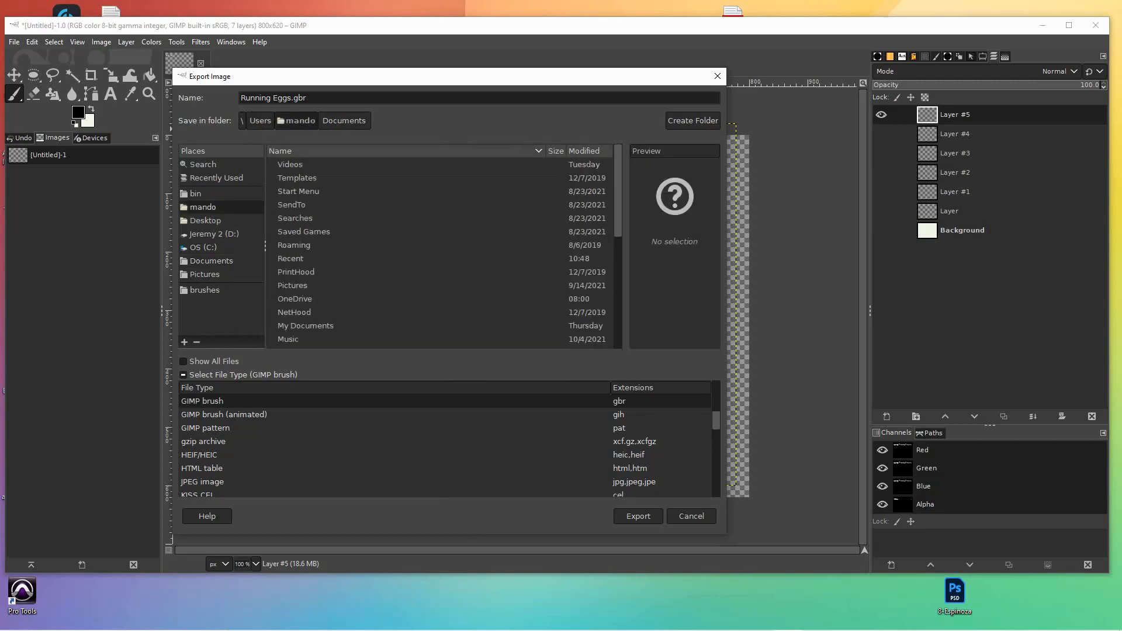
{"action": "scroll", "coordinate": [439, 249], "scroll_direction": "down", "scroll_amount": 5}
{"action": "scroll", "coordinate": [439, 248], "scroll_direction": "down", "scroll_amount": 5}
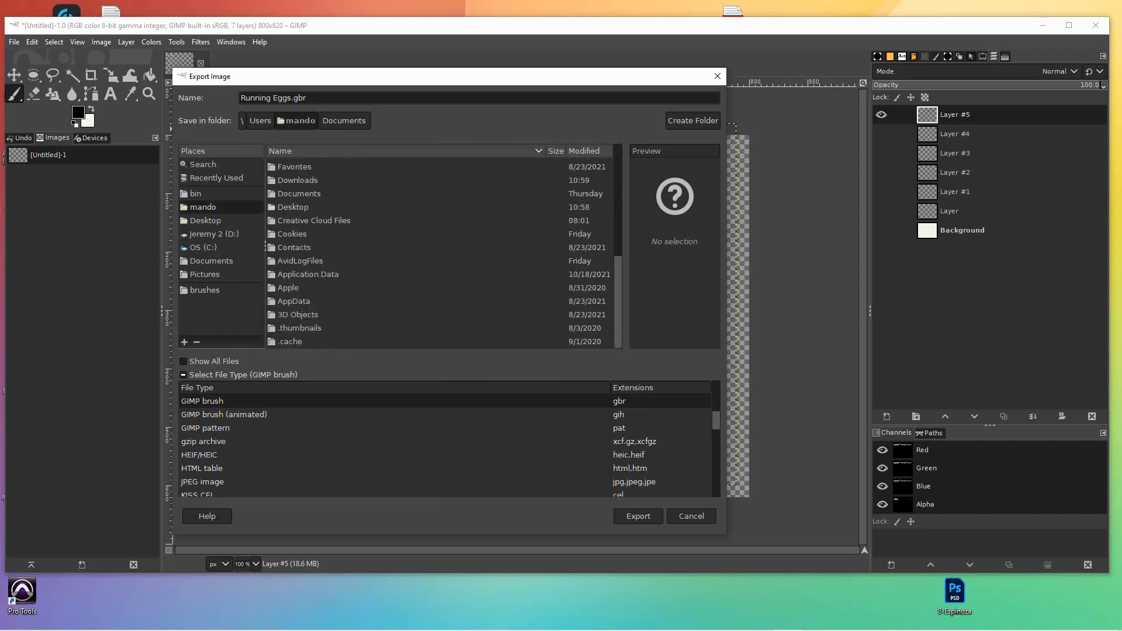
{"action": "left_click", "coordinate": [294, 302]}
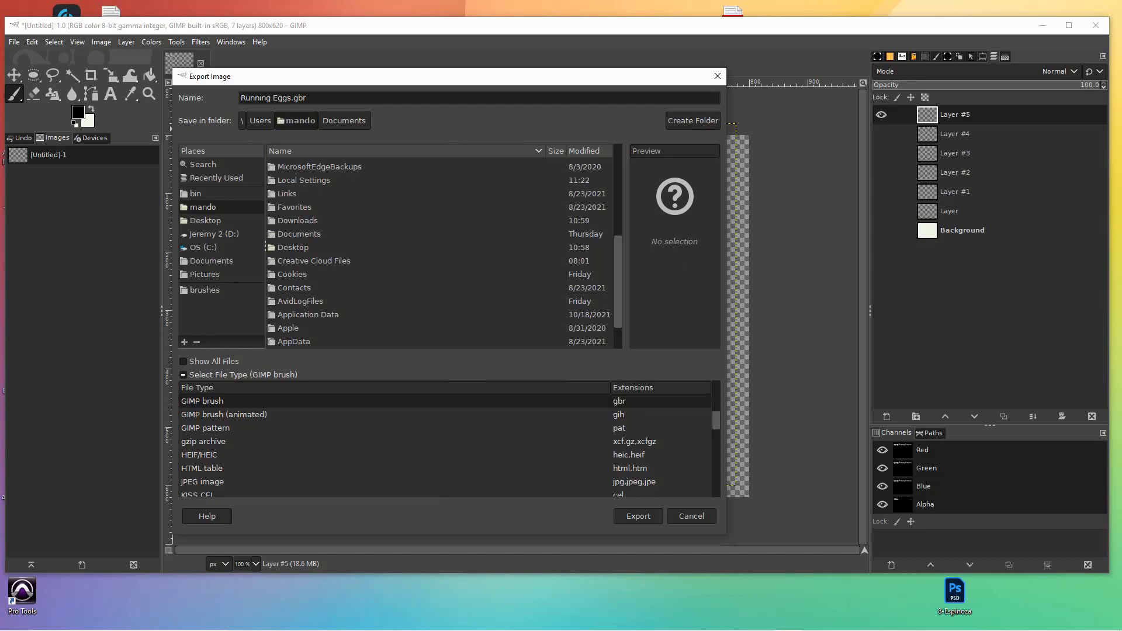
{"action": "scroll", "coordinate": [440, 253], "scroll_direction": "down", "scroll_amount": 2}
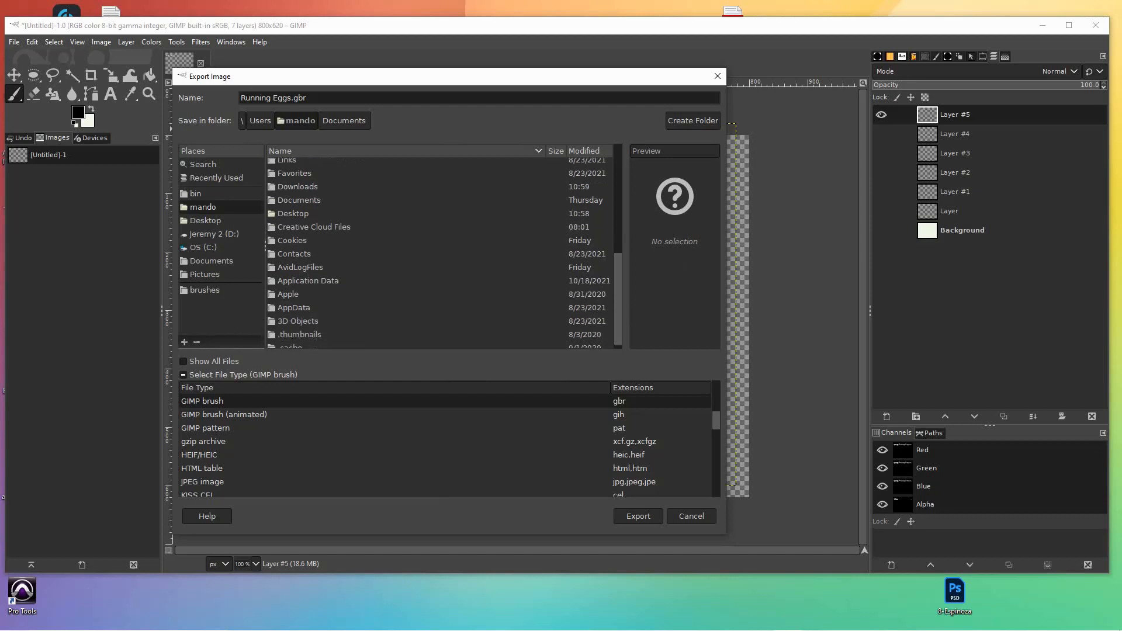
{"action": "left_click", "coordinate": [294, 308]}
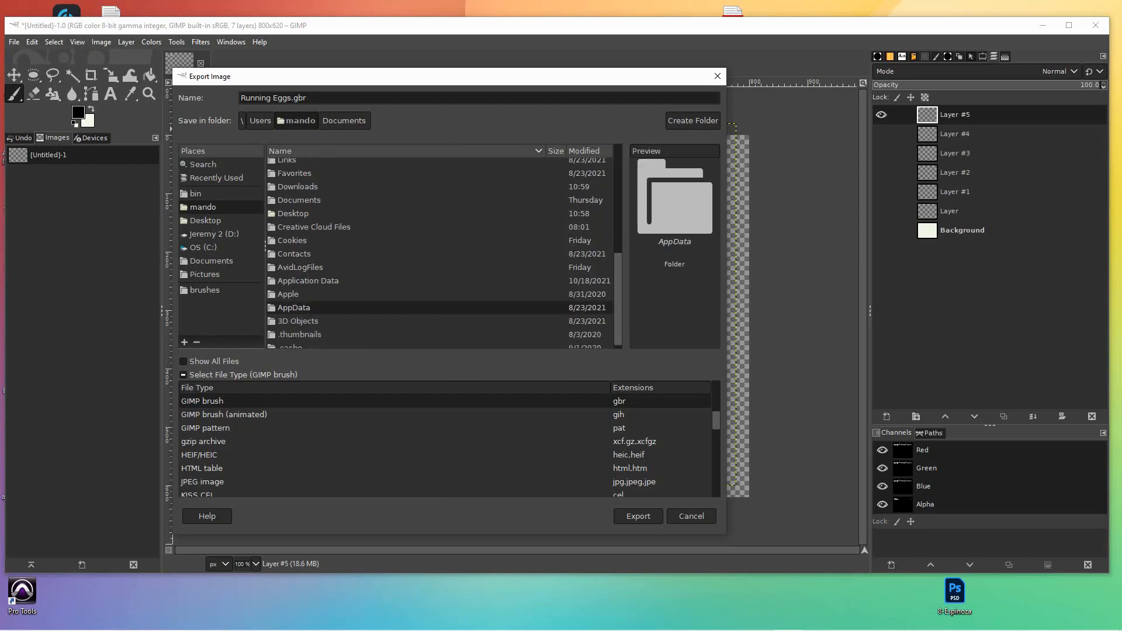
{"action": "double_click", "coordinate": [294, 308]}
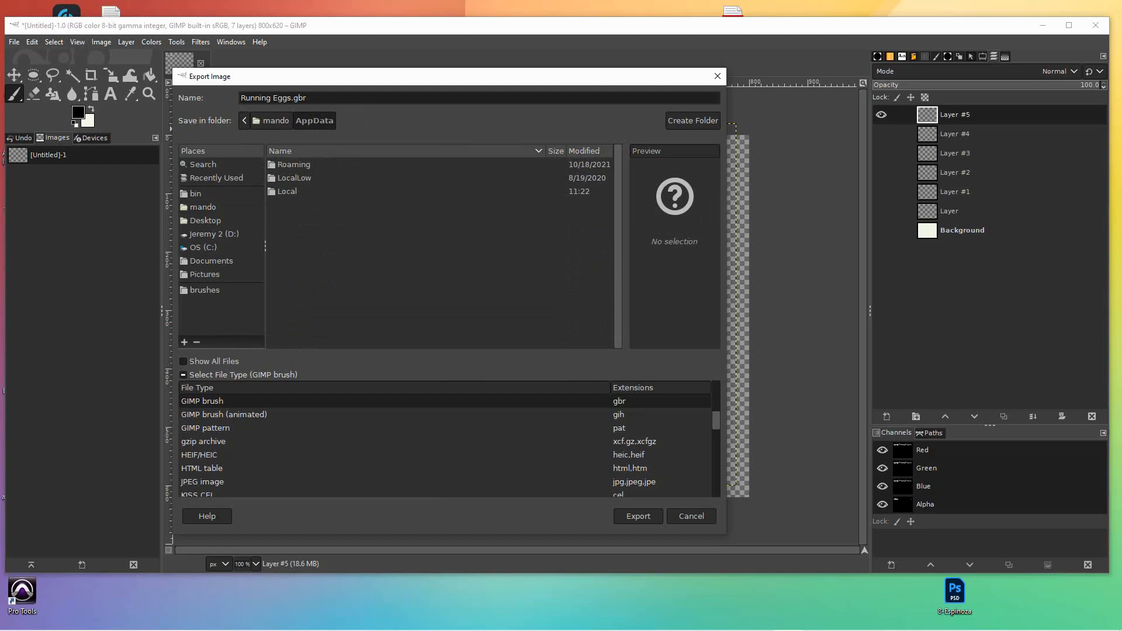
Step: Continue from AppData through Roaming, GIMP and 2.10 to the brushes folder as the export destination
{"action": "double_click", "coordinate": [294, 164]}
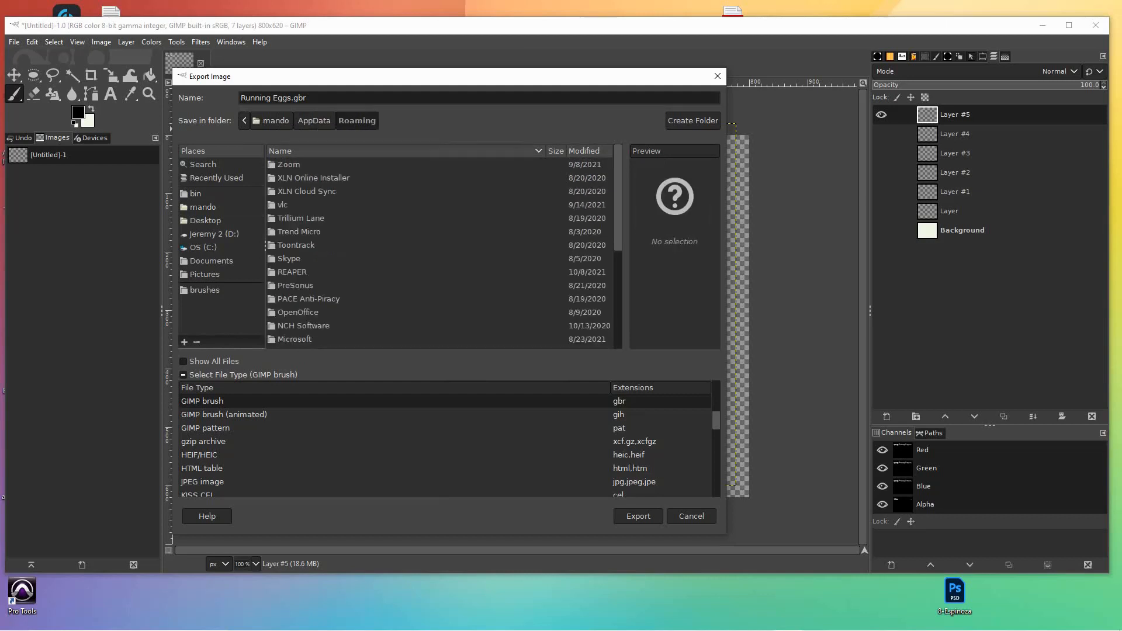
{"action": "scroll", "coordinate": [409, 251], "scroll_direction": "down", "scroll_amount": 5}
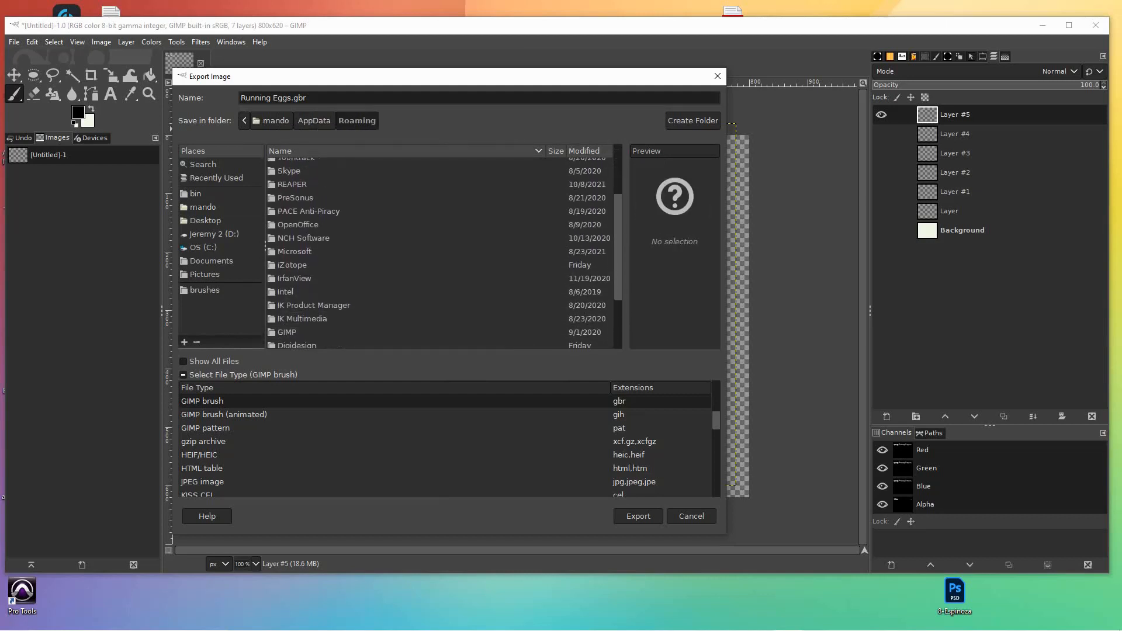
{"action": "scroll", "coordinate": [409, 251], "scroll_direction": "down", "scroll_amount": 3}
{"action": "double_click", "coordinate": [287, 303]}
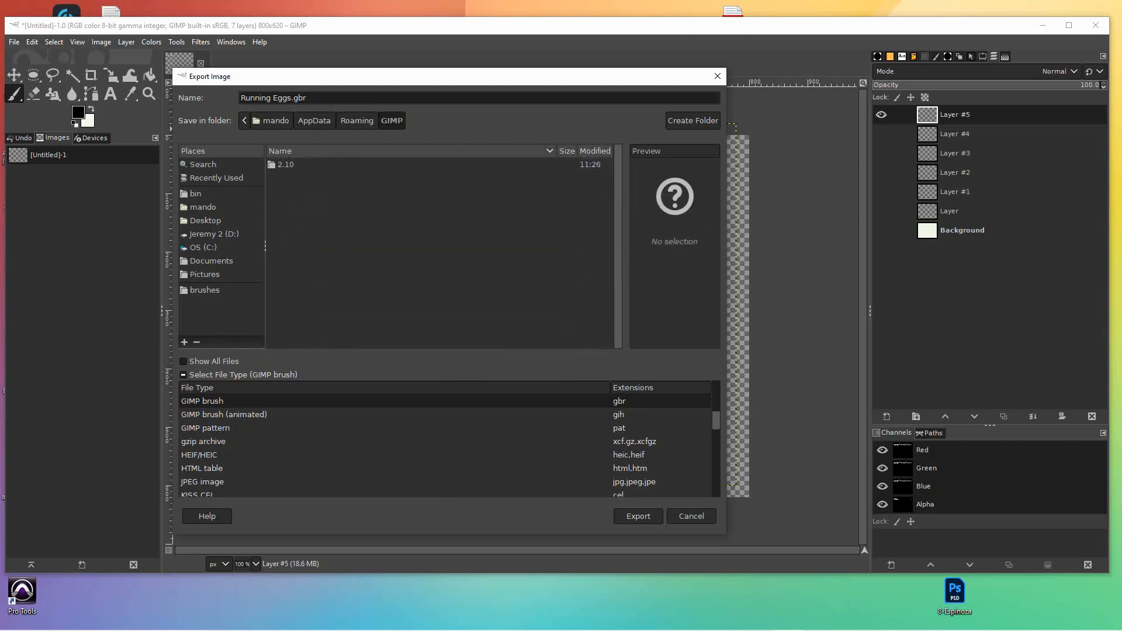
{"action": "double_click", "coordinate": [286, 165]}
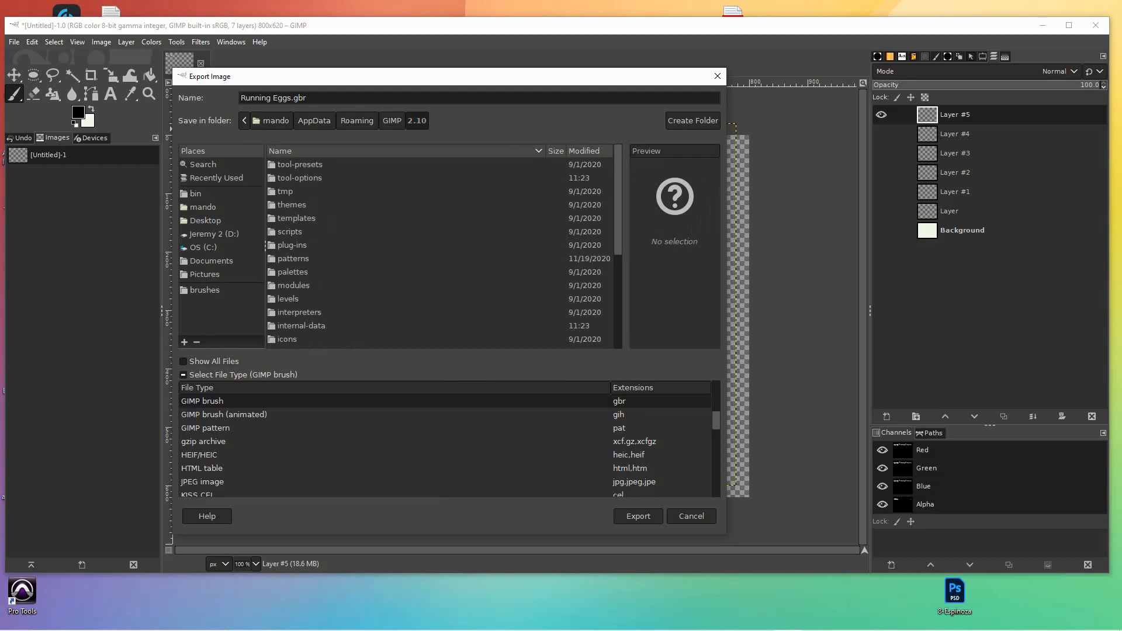
{"action": "scroll", "coordinate": [410, 251], "scroll_direction": "down", "scroll_amount": 6}
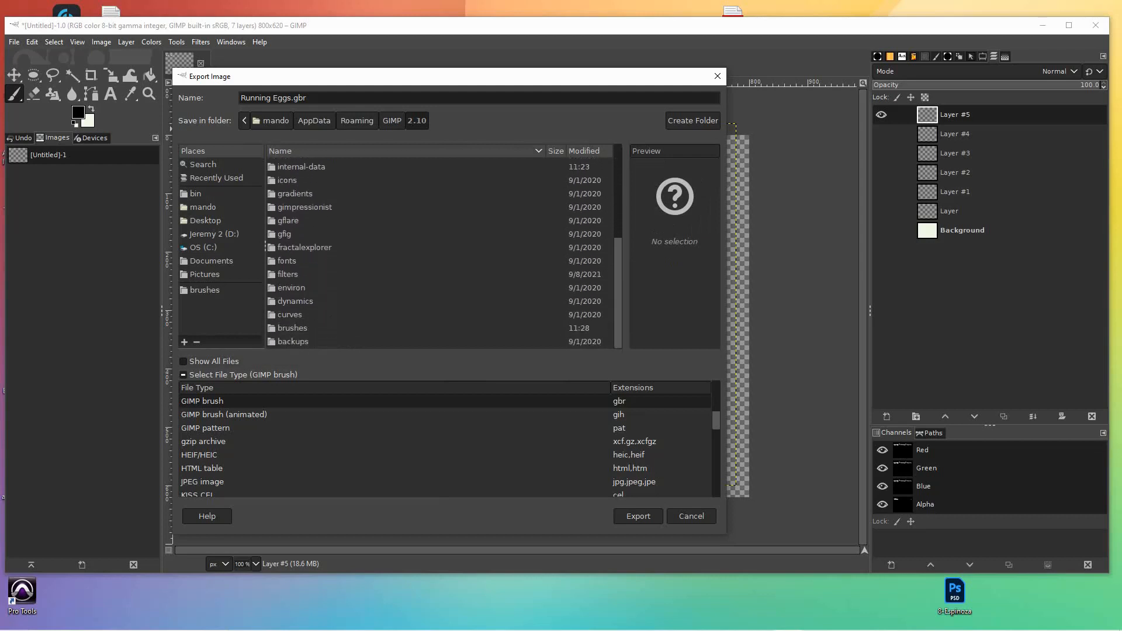
{"action": "double_click", "coordinate": [292, 328]}
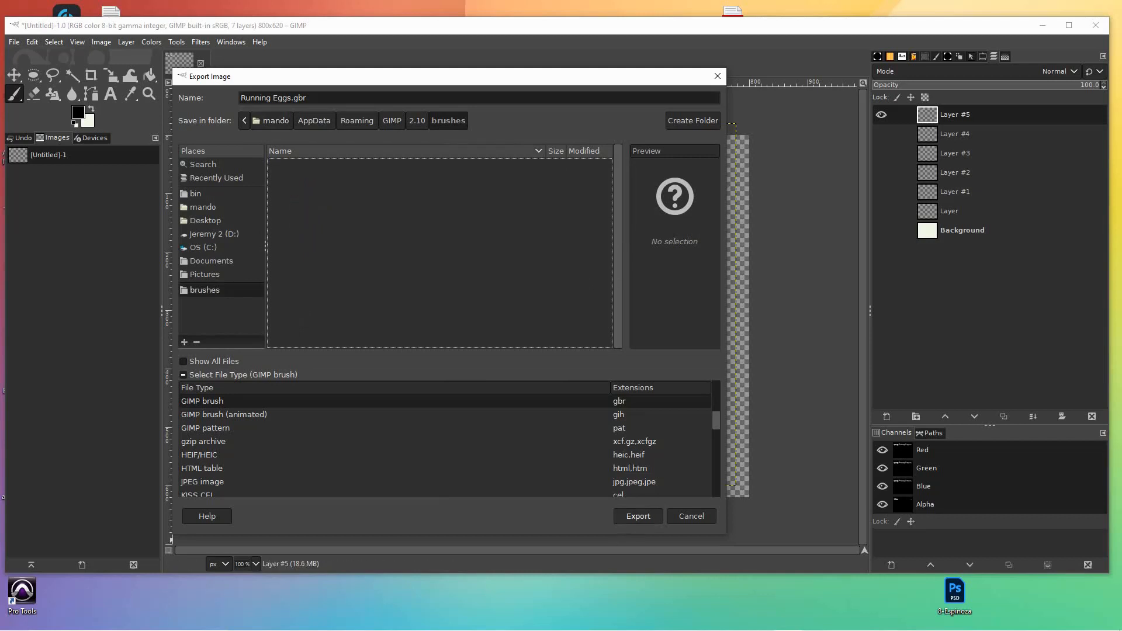
Step: Export the GIMP brush with the description Running Eggs and a spacing of 1
{"action": "left_click", "coordinate": [638, 516]}
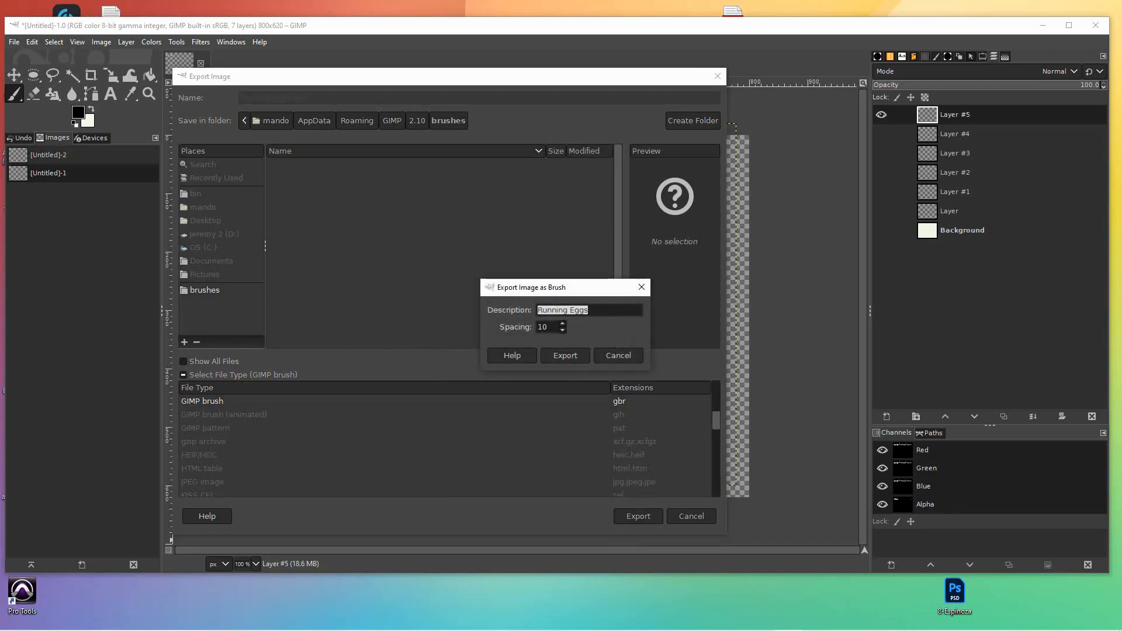
{"action": "key", "text": "Tab"}
{"action": "type", "text": "8"}
{"action": "key", "text": "BackSpace"}
{"action": "type", "text": "4"}
{"action": "left_click", "coordinate": [558, 355]}
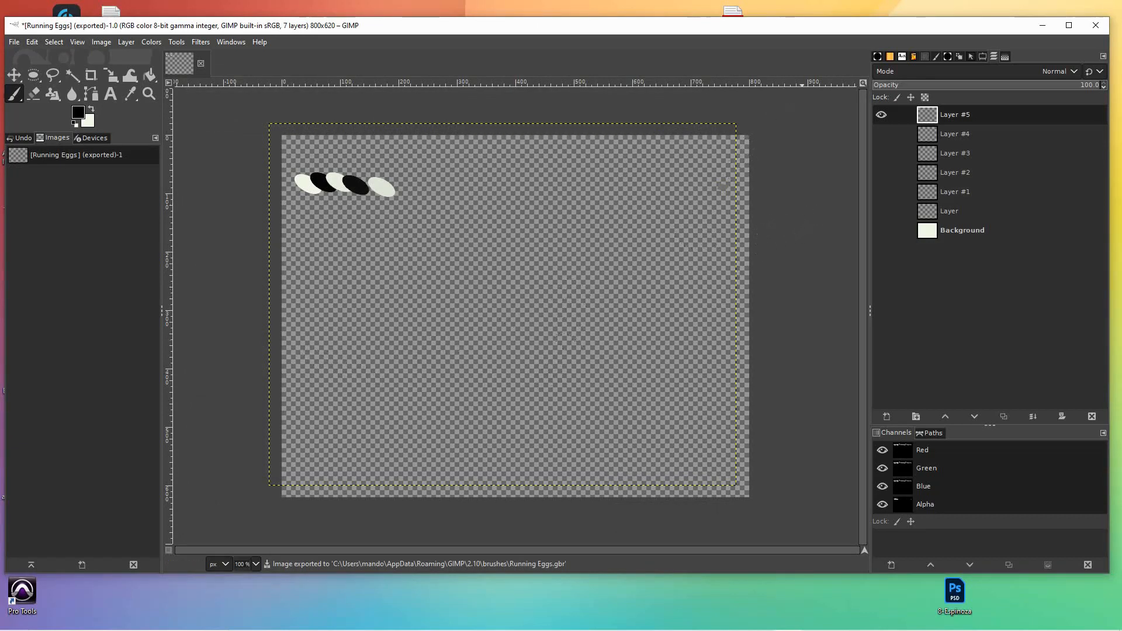
Step: Bring up the brush list, refresh it and choose the Running Eggs brush
{"action": "key", "text": "ctrl+shift+b"}
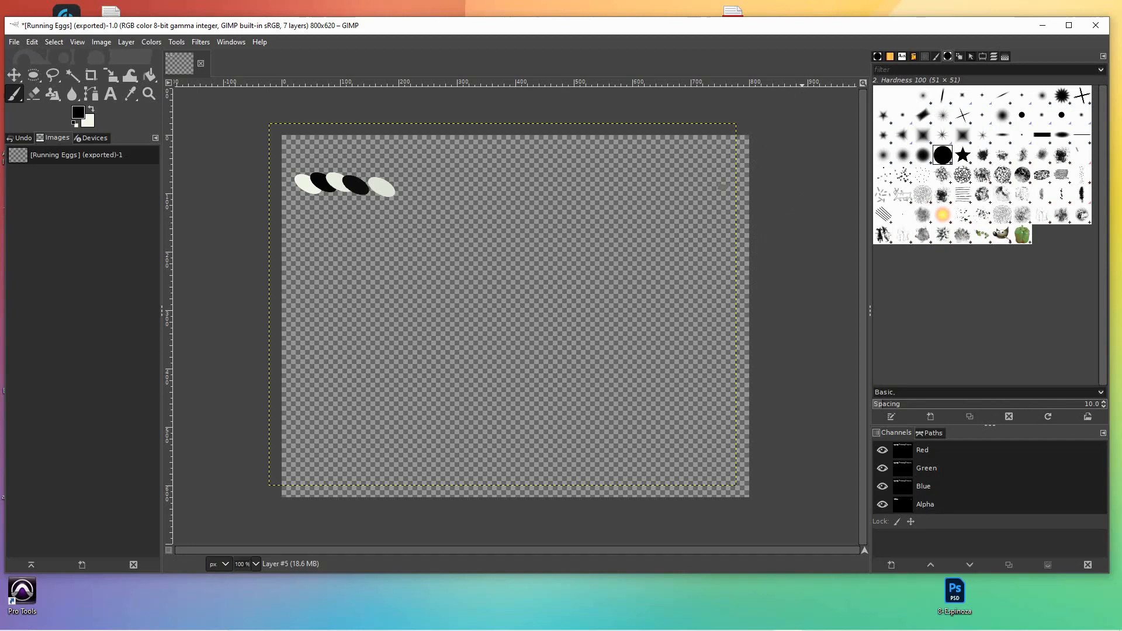
{"action": "left_click", "coordinate": [1048, 416]}
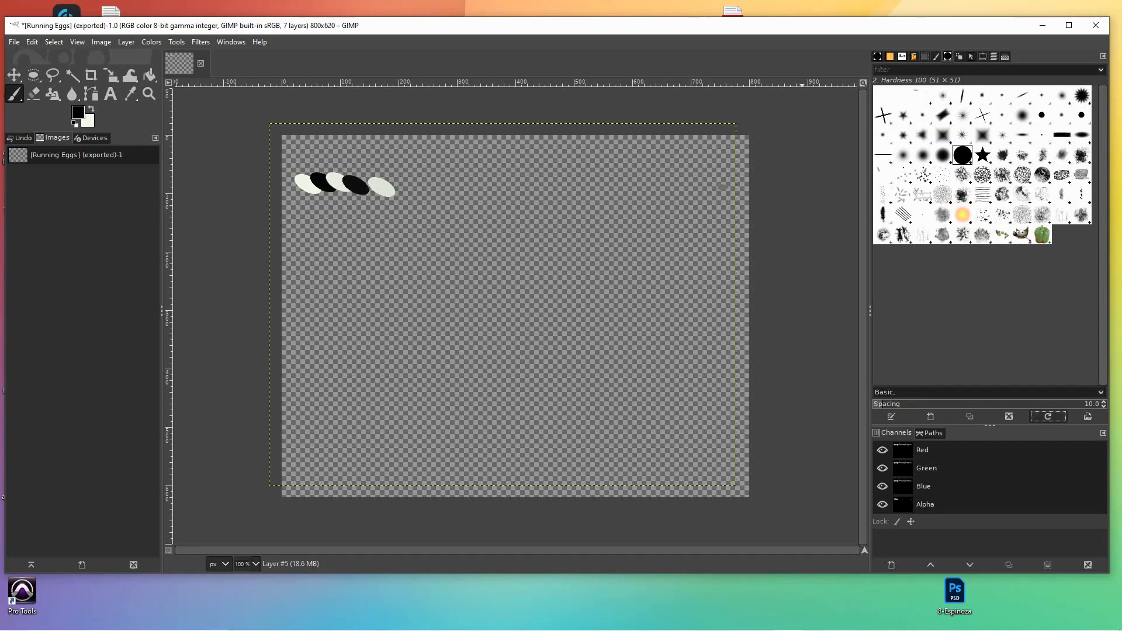
{"action": "left_click", "coordinate": [923, 95]}
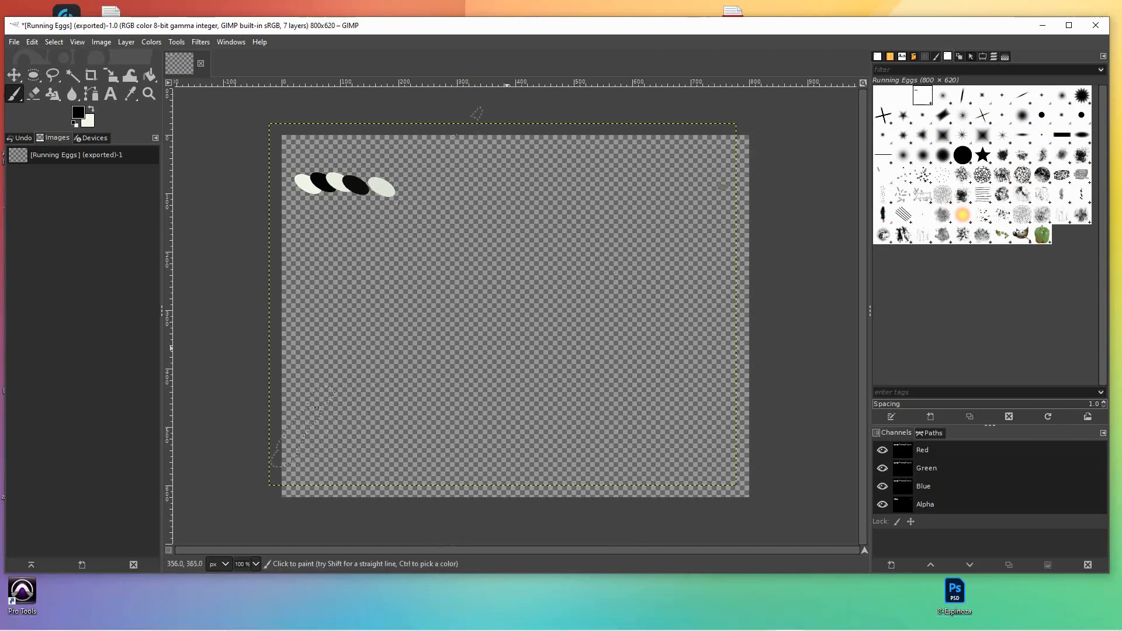
Step: Test the Running Eggs brush by stamping it repeatedly at scattered spots across the canvas
{"action": "left_click", "coordinate": [512, 257]}
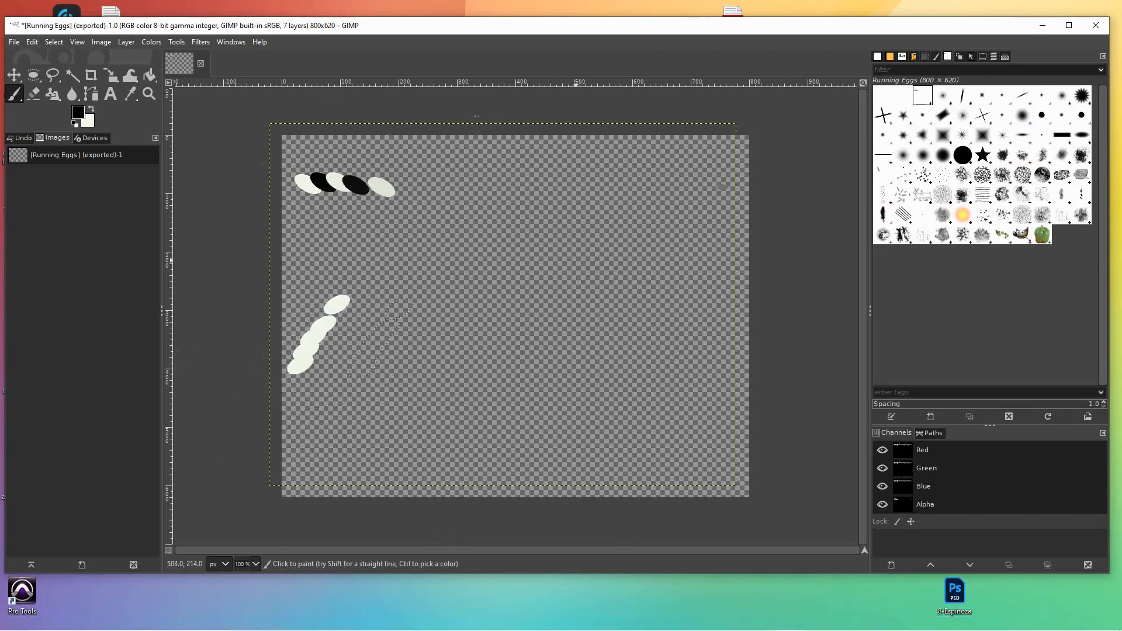
{"action": "left_click", "coordinate": [630, 177]}
{"action": "left_click", "coordinate": [444, 395]}
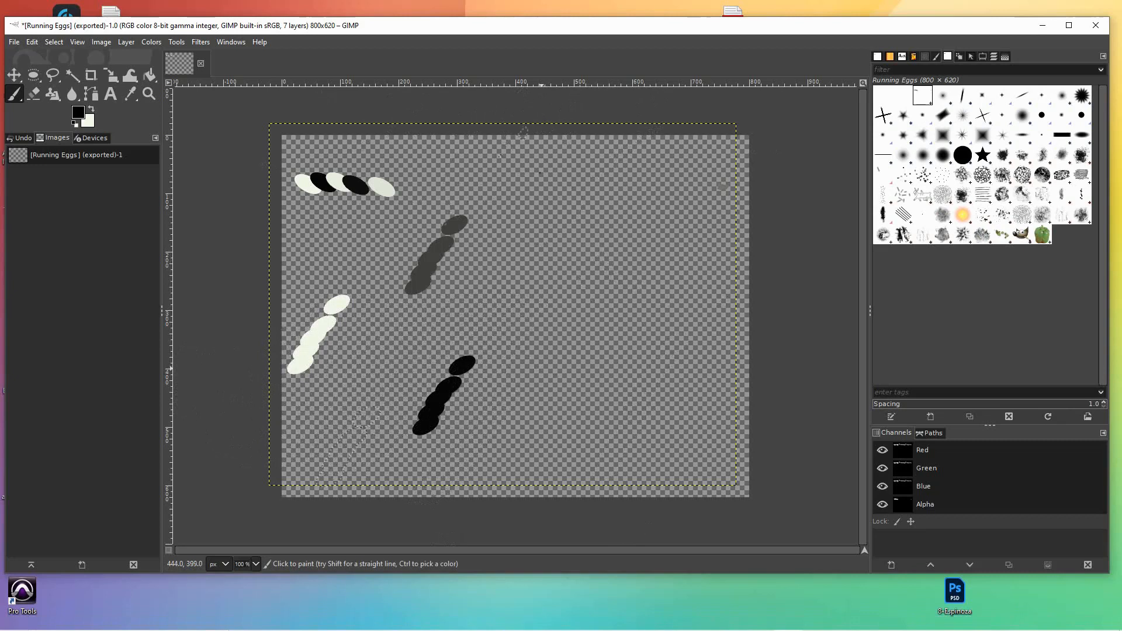
{"action": "left_click", "coordinate": [399, 428]}
{"action": "left_click", "coordinate": [298, 454]}
{"action": "left_click", "coordinate": [479, 384]}
{"action": "left_click", "coordinate": [685, 358]}
{"action": "left_click", "coordinate": [329, 317]}
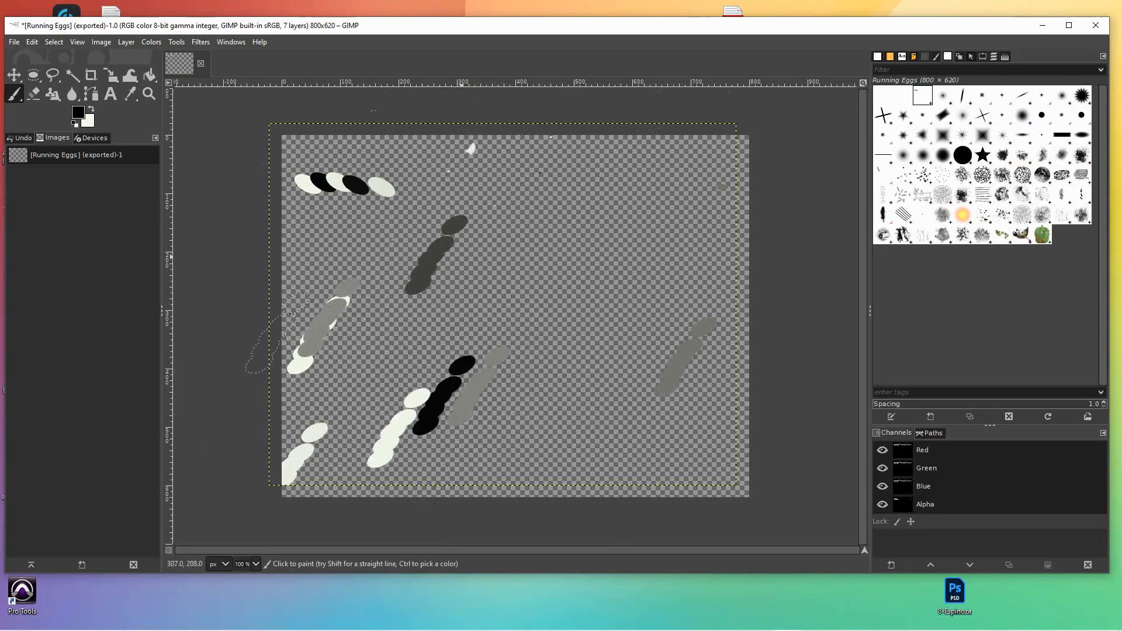
{"action": "left_click", "coordinate": [331, 253]}
{"action": "left_click", "coordinate": [344, 410]}
{"action": "left_click", "coordinate": [530, 357]}
{"action": "left_click", "coordinate": [527, 261]}
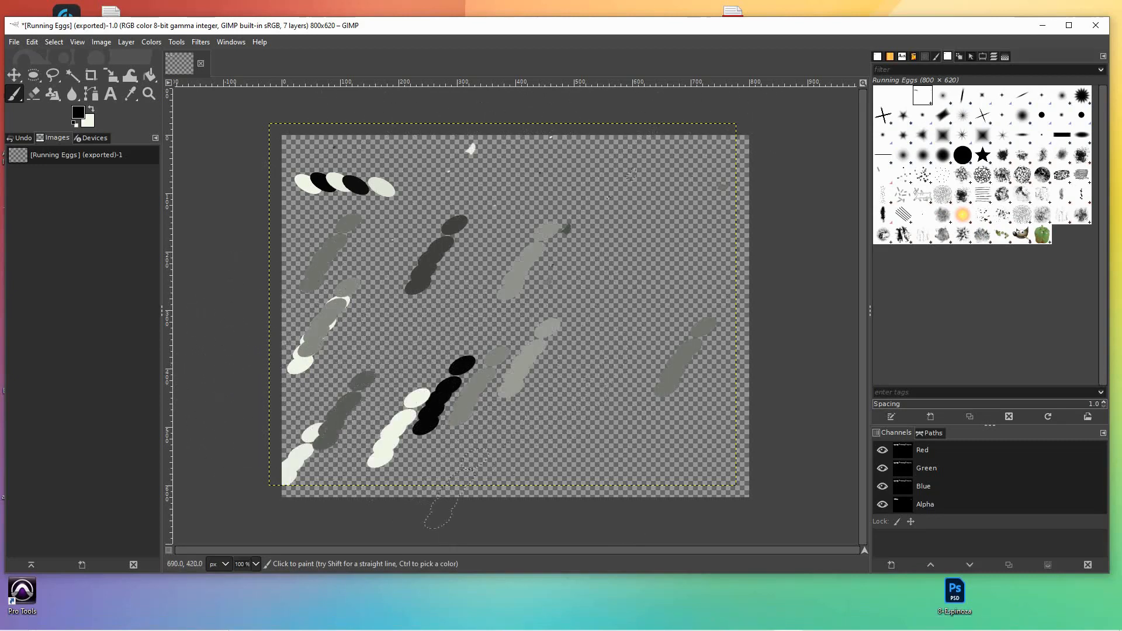
{"action": "left_click", "coordinate": [386, 242]}
{"action": "left_click", "coordinate": [618, 247]}
{"action": "left_click", "coordinate": [275, 252]}
Step: Undo all the Running Eggs test stamps and the short stroke near the canvas's upper-left corner
{"action": "key", "text": "ctrl+z"}
{"action": "key", "text": "ctrl+z"}
{"action": "key", "text": "ctrl+z"}
{"action": "key", "text": "ctrl+z"}
{"action": "key", "text": "ctrl+z"}
{"action": "key", "text": "ctrl+z"}
{"action": "key", "text": "ctrl+z"}
{"action": "key", "text": "ctrl+z"}
{"action": "key", "text": "ctrl+z"}
{"action": "key", "text": "ctrl+z"}
{"action": "key", "text": "ctrl+z"}
{"action": "key", "text": "ctrl+z"}
{"action": "key", "text": "ctrl+z"}
{"action": "key", "text": "ctrl+z"}
{"action": "key", "text": "ctrl+z"}
{"action": "key", "text": "ctrl+z"}
{"action": "key", "text": "ctrl+z"}
{"action": "key", "text": "ctrl+z"}
{"action": "key", "text": "ctrl+z"}
{"action": "key", "text": "ctrl+z"}
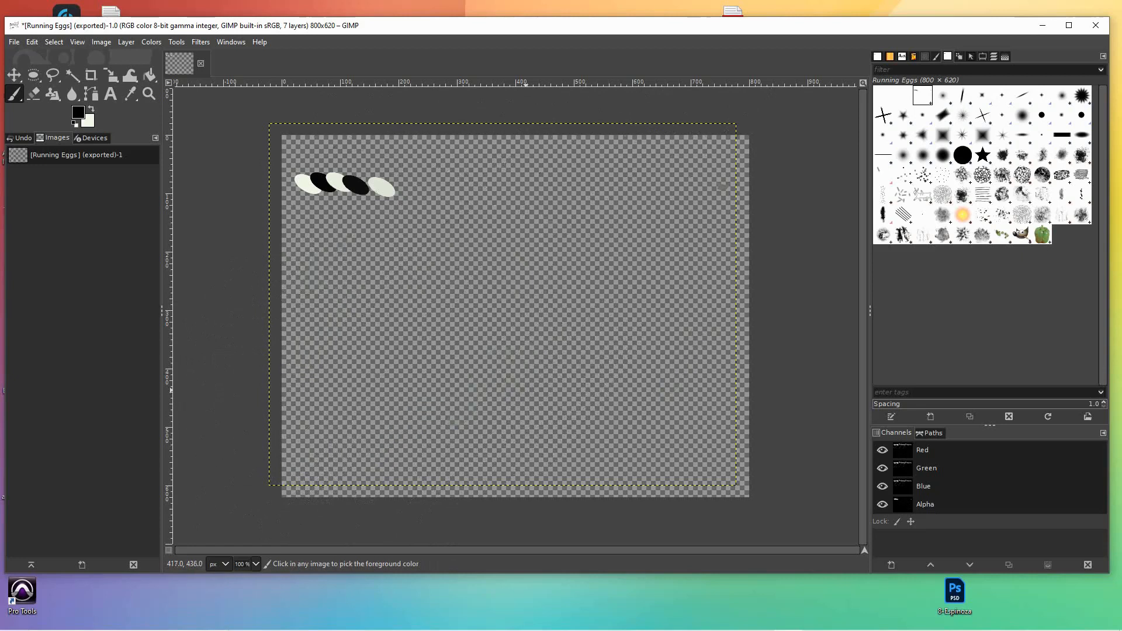
{"action": "key", "text": "ctrl+z"}
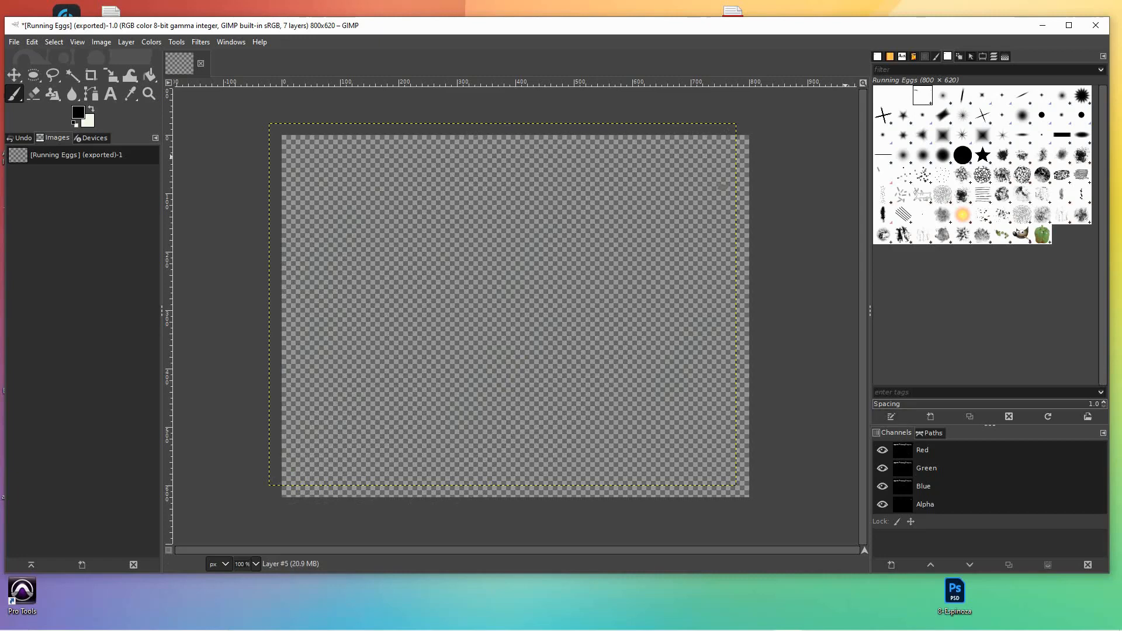
Step: Bring up the layer list and show the Background layer beneath Layer #5
{"action": "left_click", "coordinate": [994, 57]}
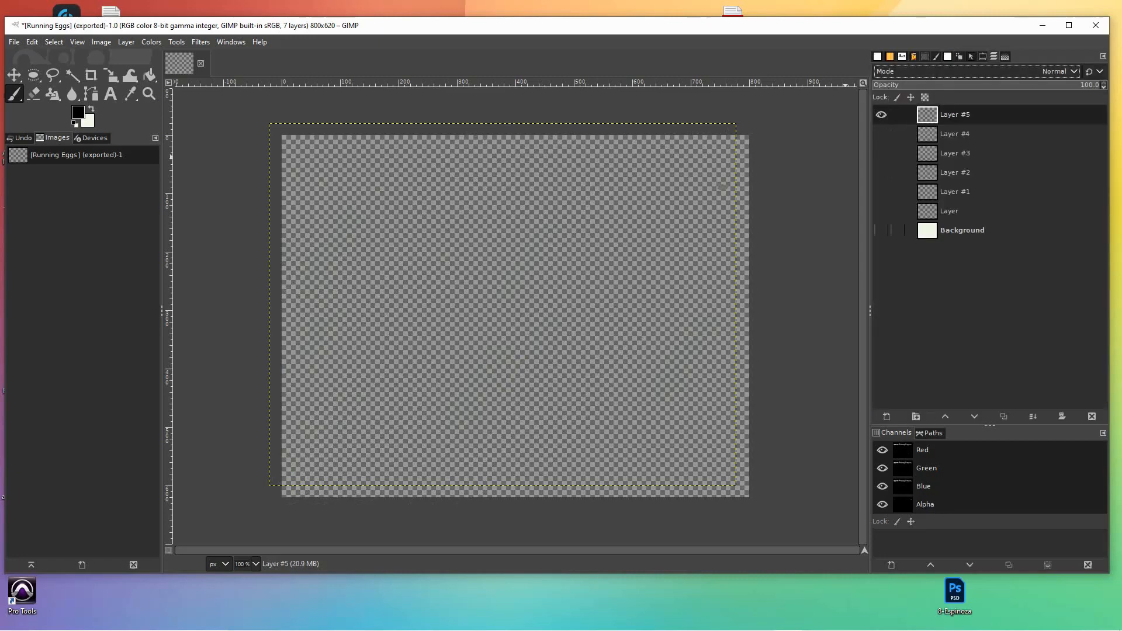
{"action": "left_click", "coordinate": [881, 230]}
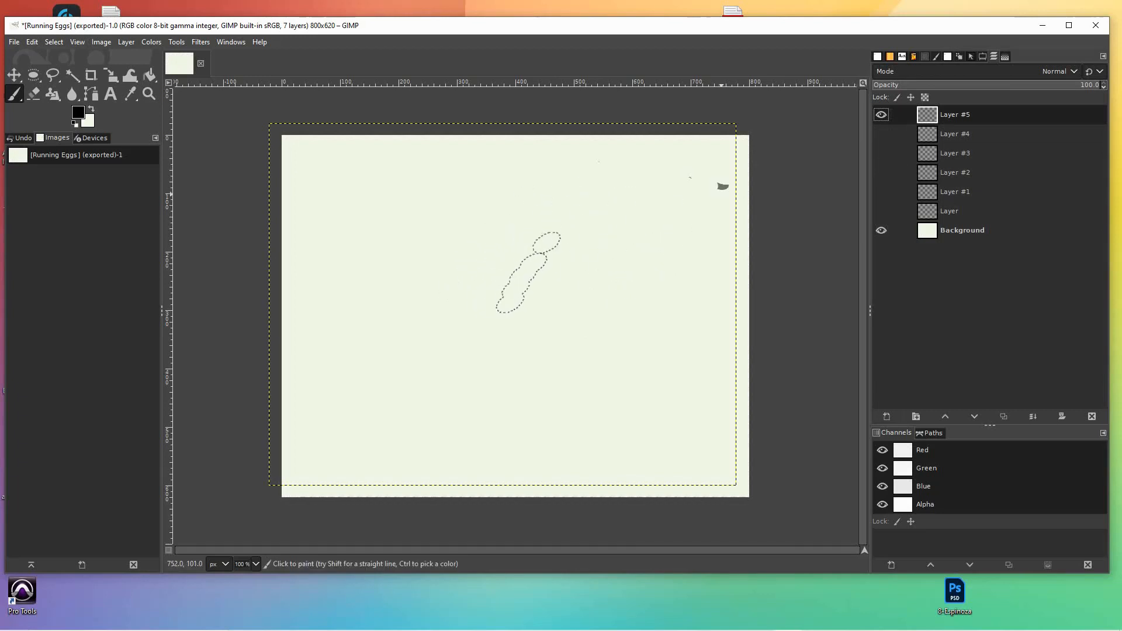
Step: Reduce the Paintbrush size to 583 and bring up the brush editor for Running Eggs
{"action": "key", "text": "bracketleft"}
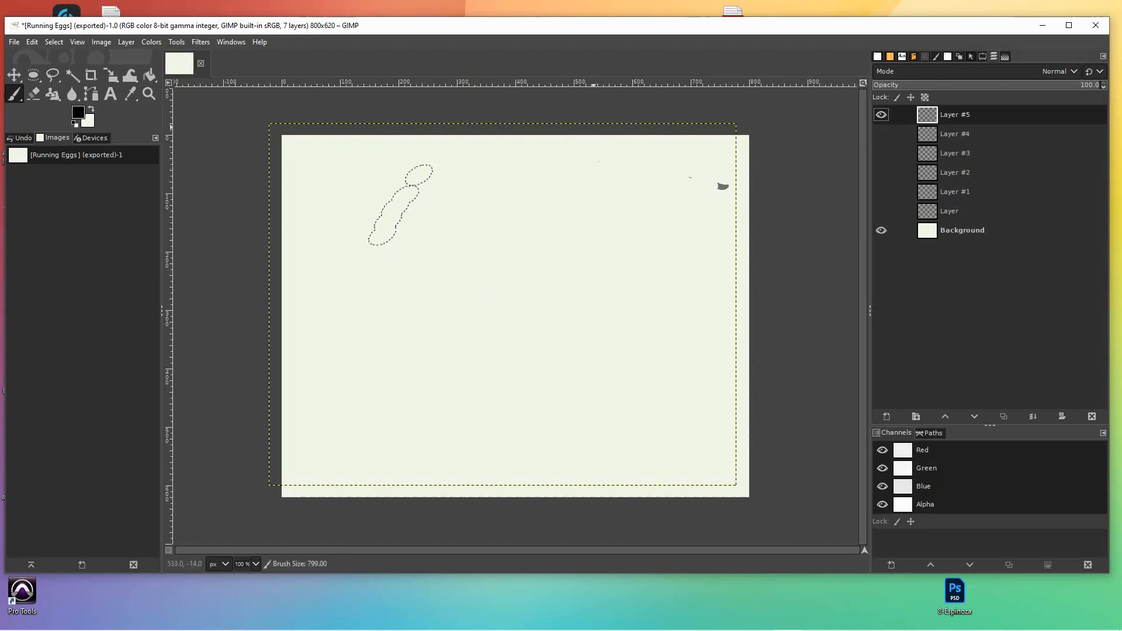
{"action": "key", "text": "bracketleft"}
{"action": "key", "text": "bracketleft"}
{"action": "key", "text": "bracketleft"}
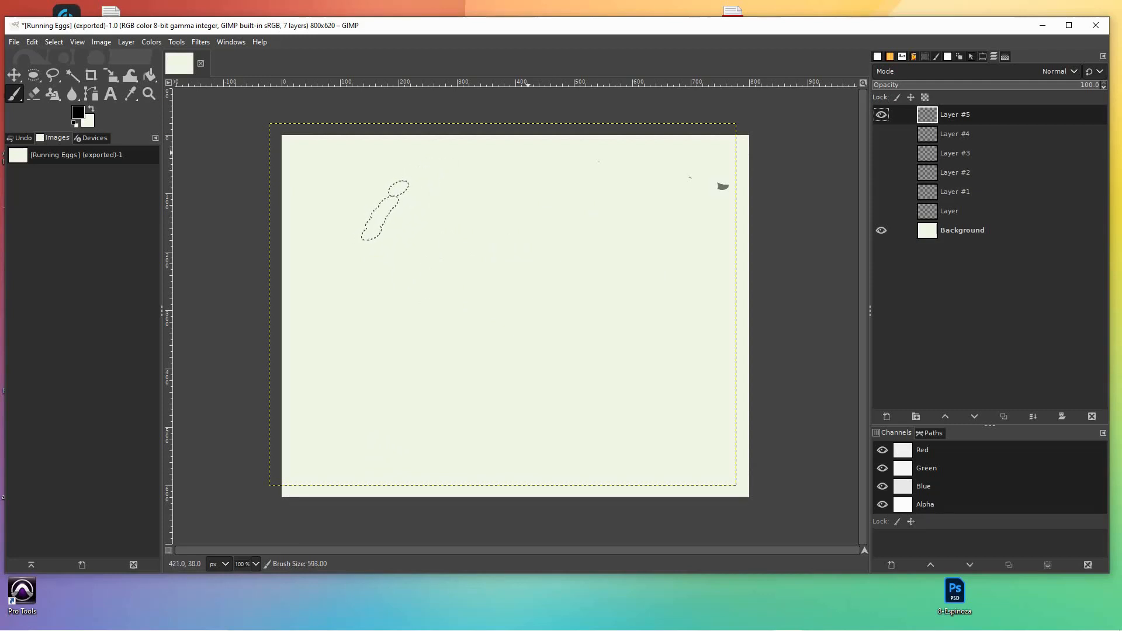
{"action": "left_click", "coordinate": [936, 57]}
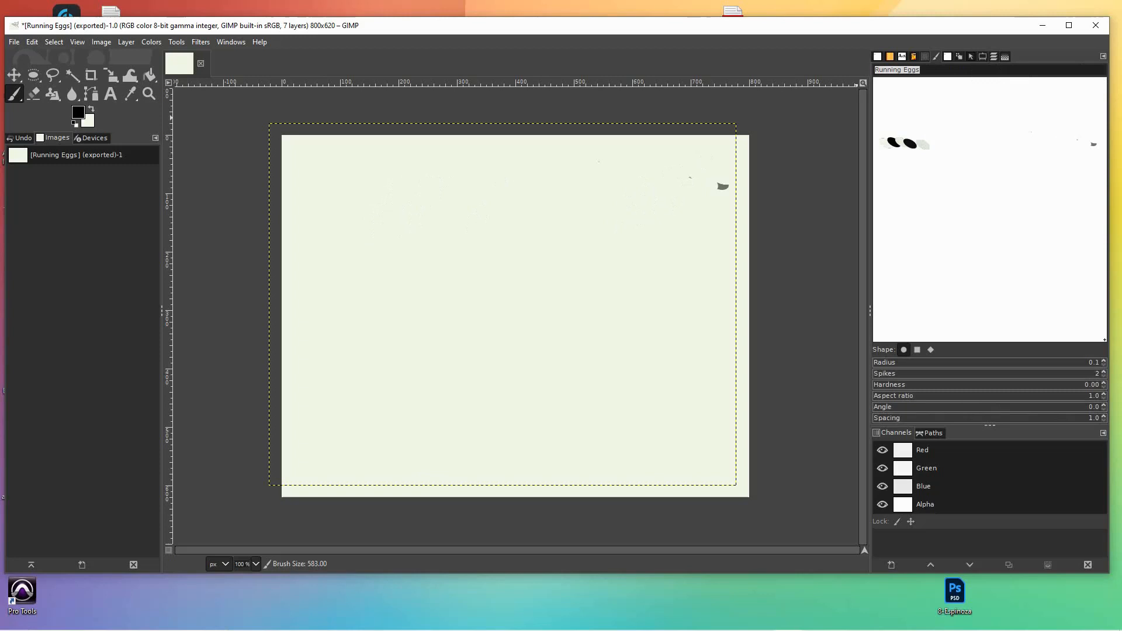
Step: Set the Paintbrush size to 78, paint a test stroke across the upper canvas with Running Eggs, and undo it
{"action": "left_click", "coordinate": [983, 57]}
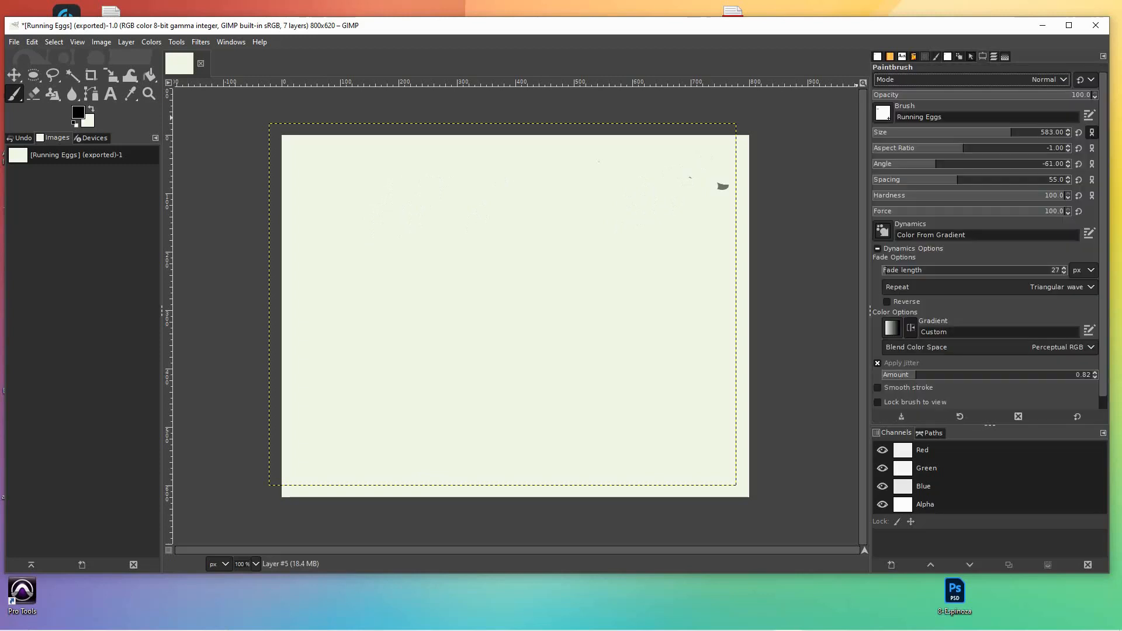
{"action": "left_click", "coordinate": [912, 131]}
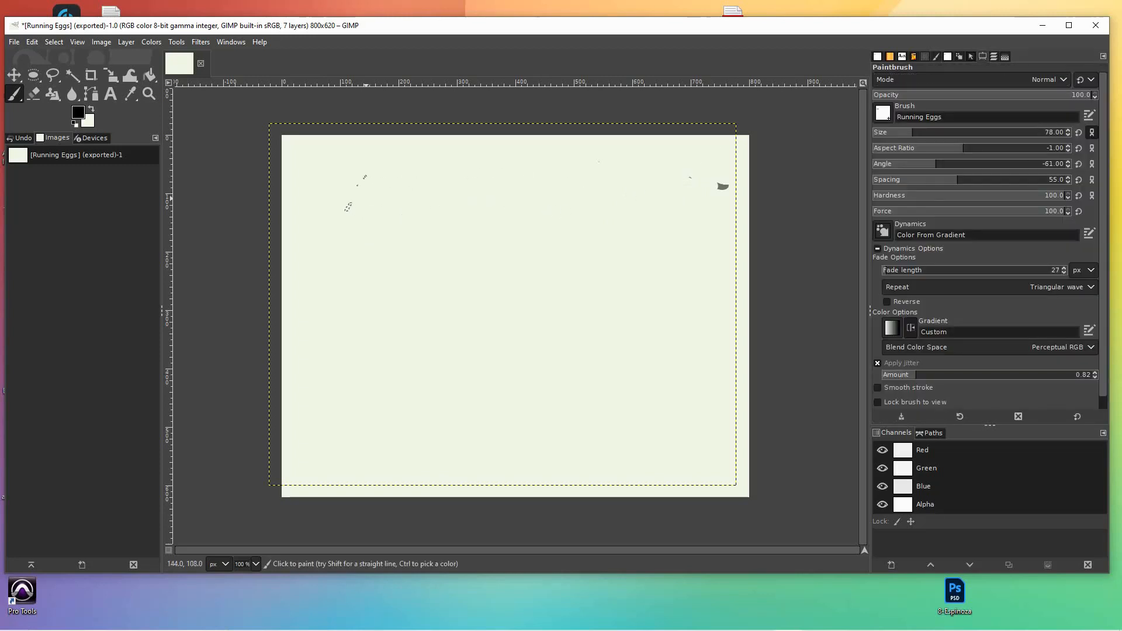
{"action": "left_click_drag", "start_coordinate": [345, 199], "coordinate": [642, 217]}
{"action": "key", "text": "ctrl+z"}
Step: Set the Paintbrush size to 43 and spacing to 20, then paint another Running Eggs test stroke and undo it
{"action": "left_click_drag", "start_coordinate": [909, 132], "coordinate": [899, 132]}
{"action": "left_click", "coordinate": [916, 179]}
{"action": "left_click_drag", "start_coordinate": [328, 194], "coordinate": [616, 204]}
{"action": "key", "text": "ctrl+z"}
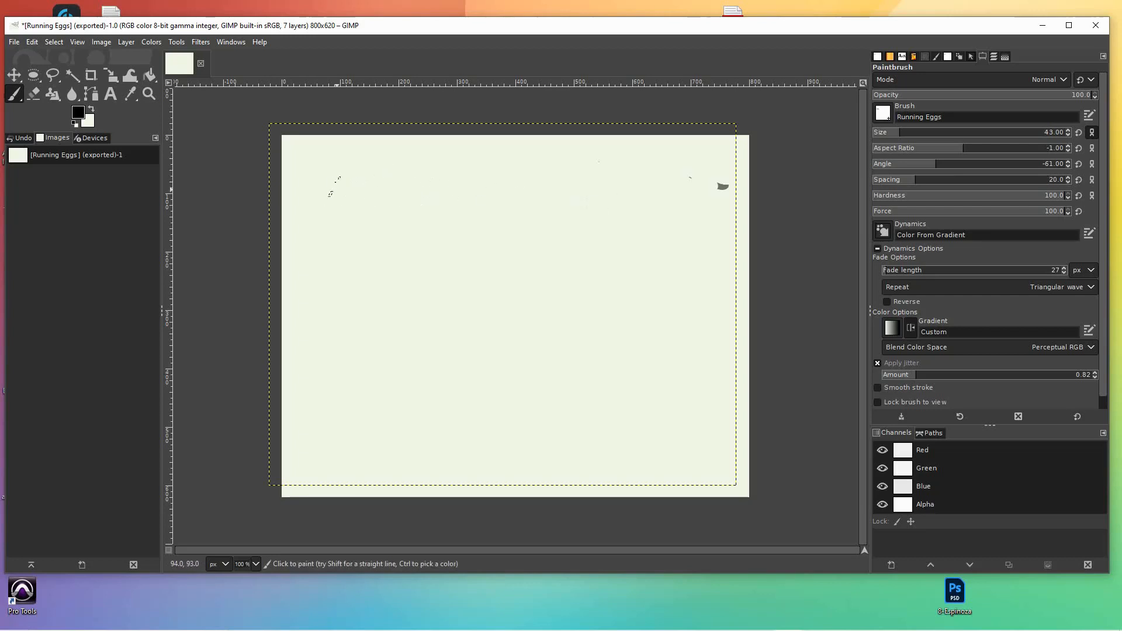
Step: Set the Paintbrush size to 55 and paint a straight horizontal Running Eggs line about 650 px long across the upper canvas
{"action": "left_click", "coordinate": [904, 132]}
{"action": "left_click", "coordinate": [326, 193]}
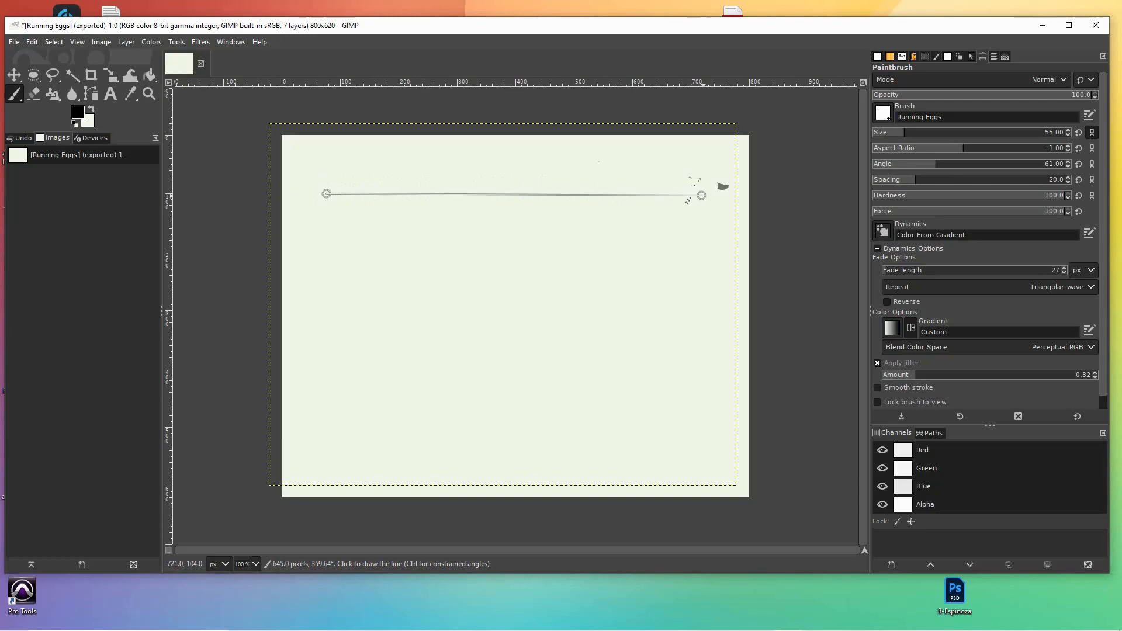
{"action": "left_click", "coordinate": [709, 194], "text": "shift"}
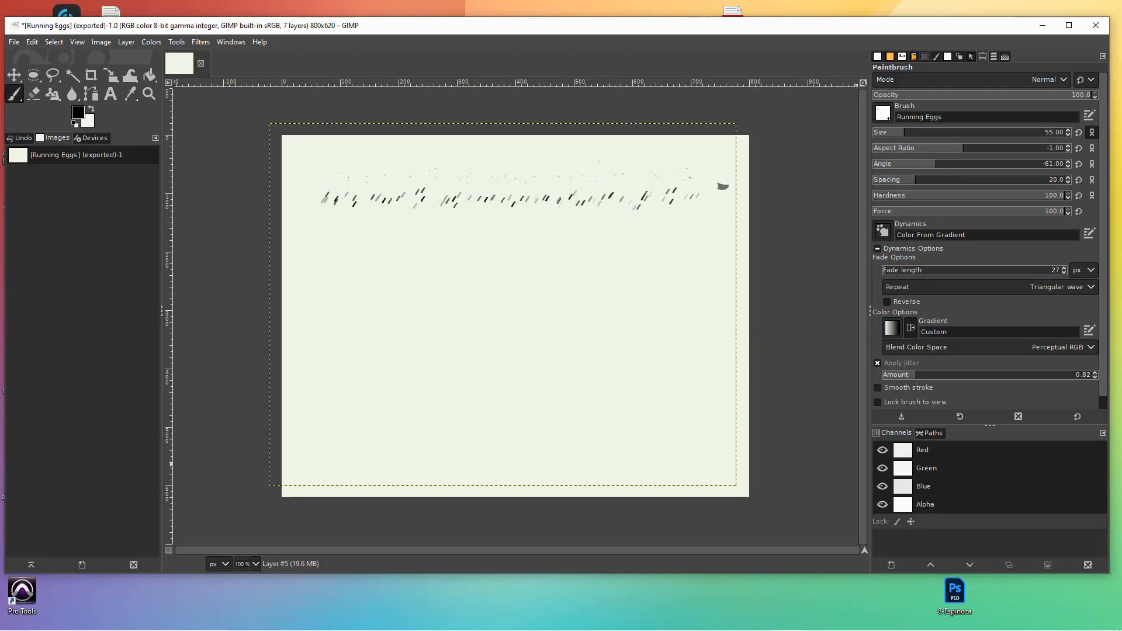
Step: Rename Layer #5 as Running Eggs
{"action": "left_click", "coordinate": [993, 56]}
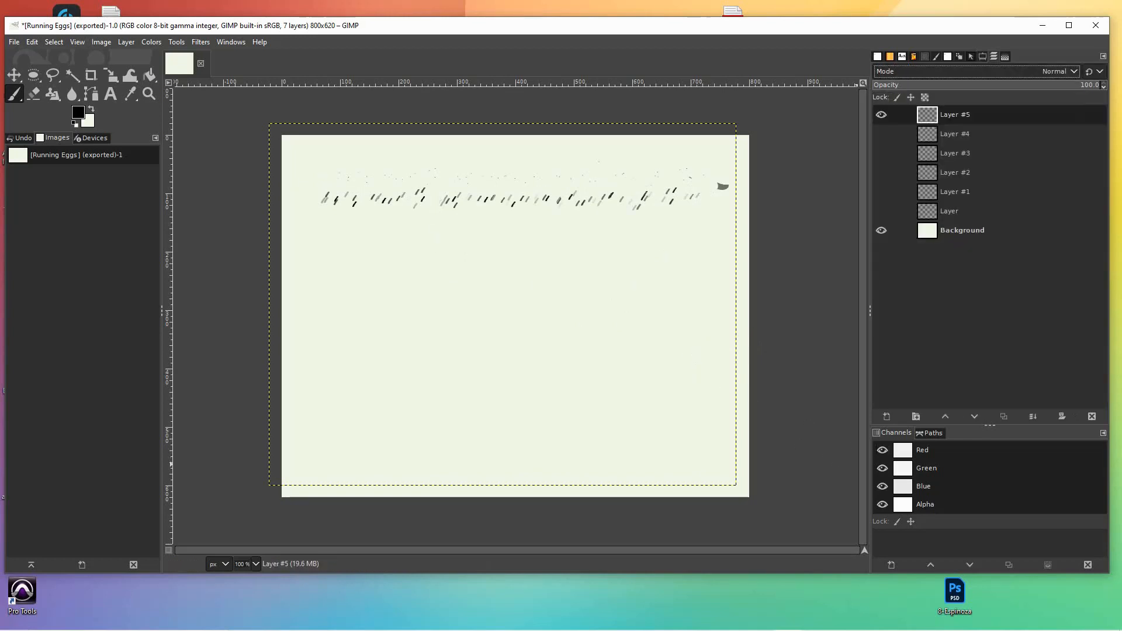
{"action": "double_click", "coordinate": [955, 114]}
{"action": "type", "text": "Running Egges"}
{"action": "key", "text": "BackSpace"}
{"action": "key", "text": "BackSpace"}
{"action": "type", "text": "s"}
{"action": "key", "text": "Return"}
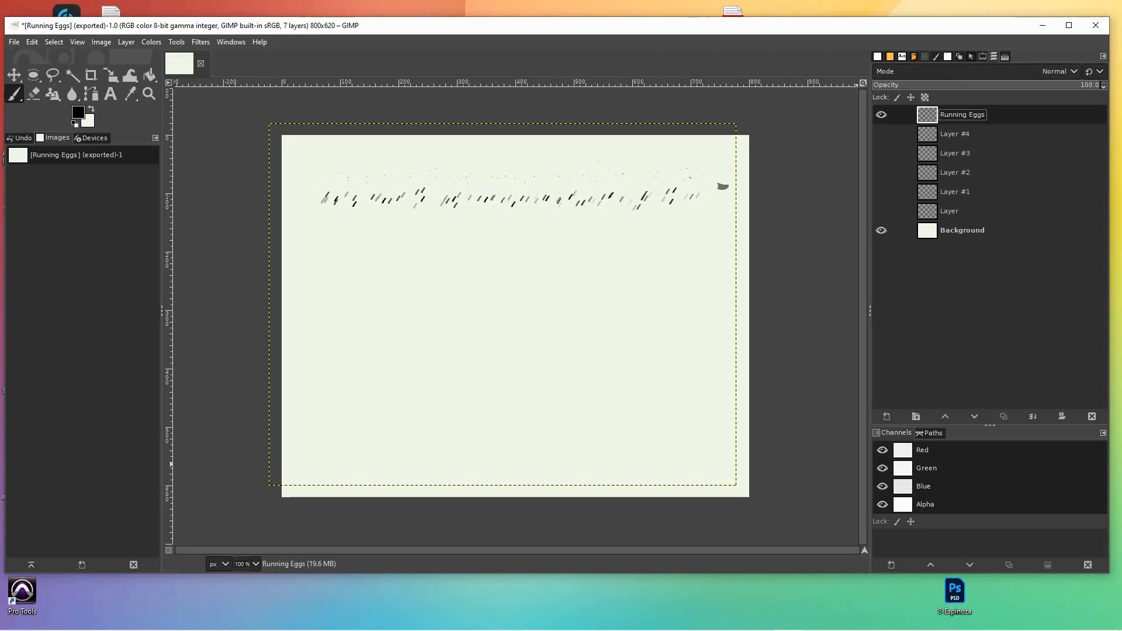
Step: Erase the stray gray smudge near the canvas's upper-right corner on the Running Eggs layer
{"action": "key", "text": "Down"}
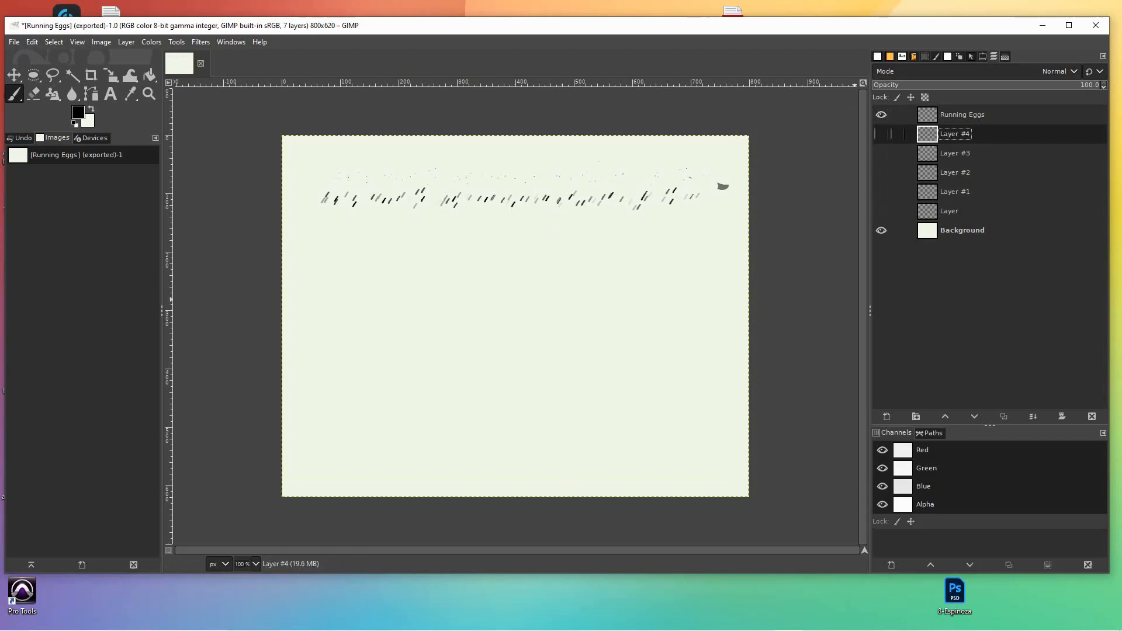
{"action": "left_click", "coordinate": [33, 94]}
{"action": "left_click", "coordinate": [937, 115]}
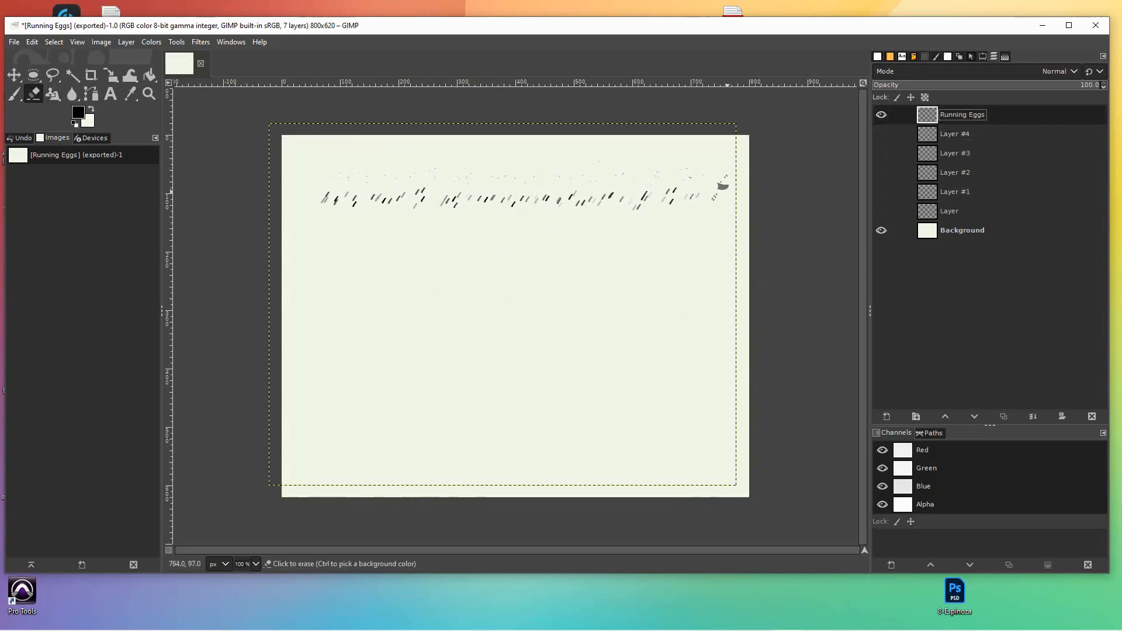
{"action": "left_click_drag", "start_coordinate": [732, 184], "coordinate": [736, 181]}
{"action": "left_click_drag", "start_coordinate": [734, 186], "coordinate": [727, 190]}
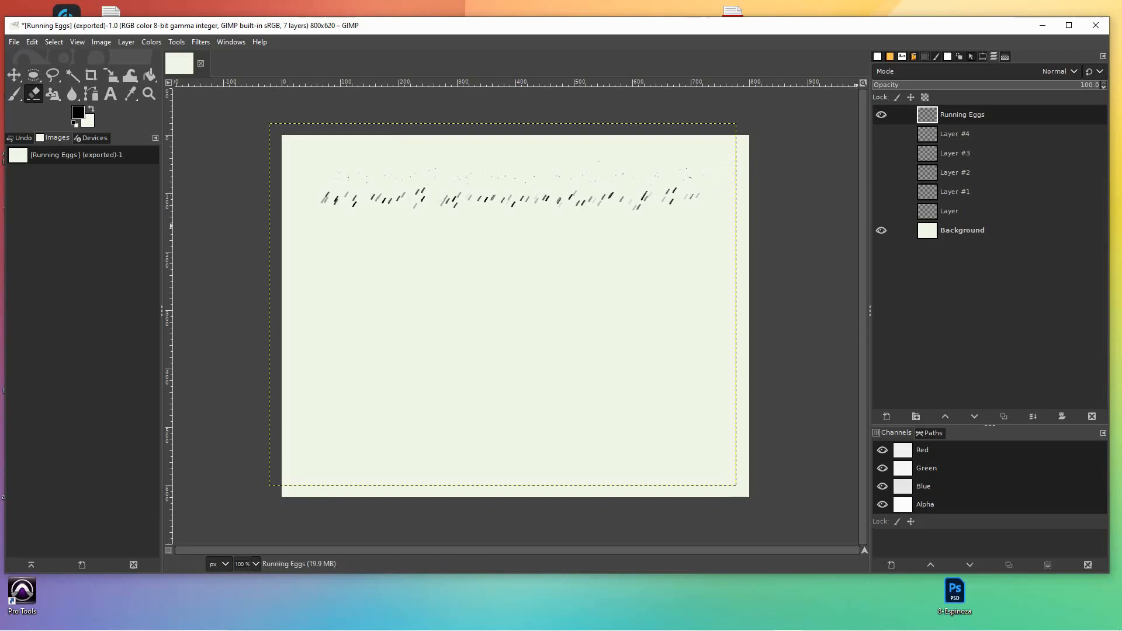
Step: Make Layer #4 the active layer and create a new brush with a square shape
{"action": "left_click", "coordinate": [954, 135]}
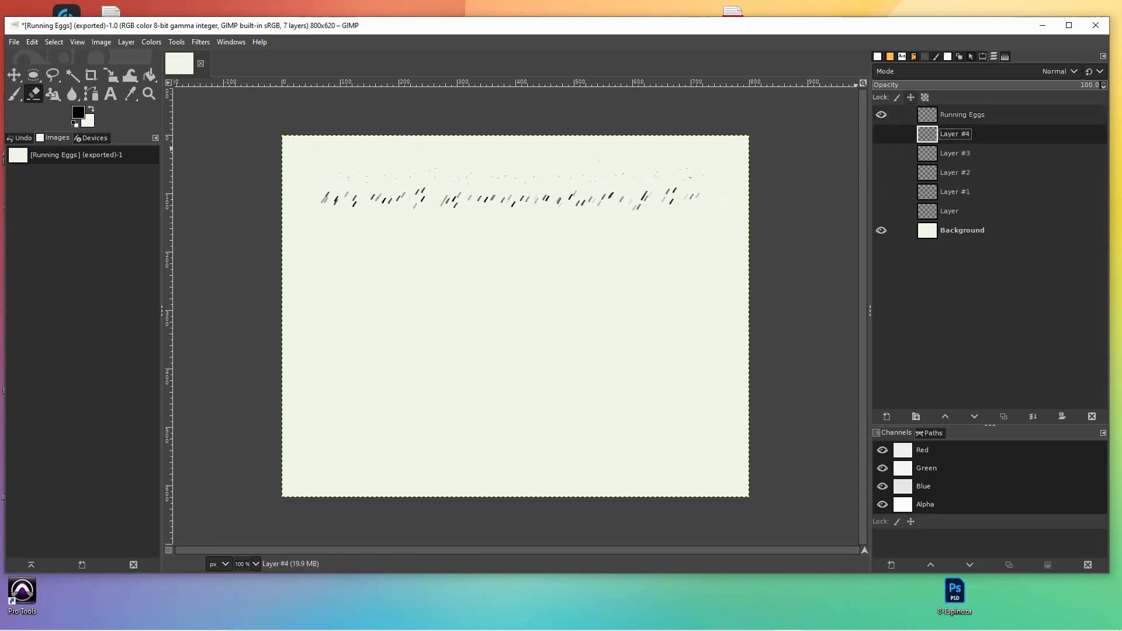
{"action": "left_click", "coordinate": [936, 57]}
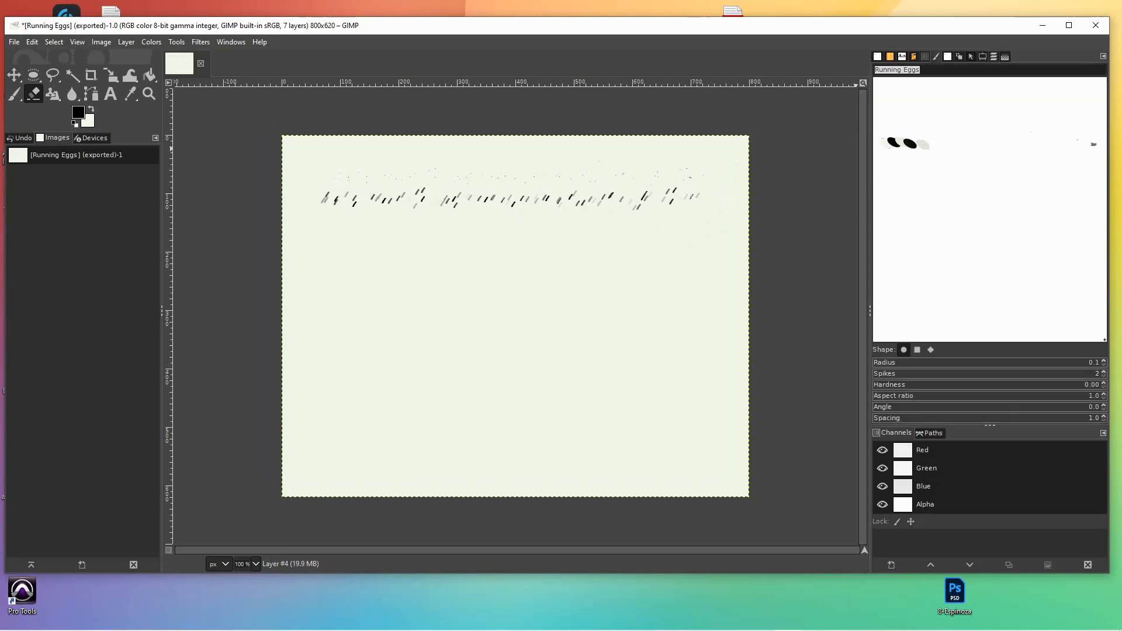
{"action": "left_click", "coordinate": [982, 57]}
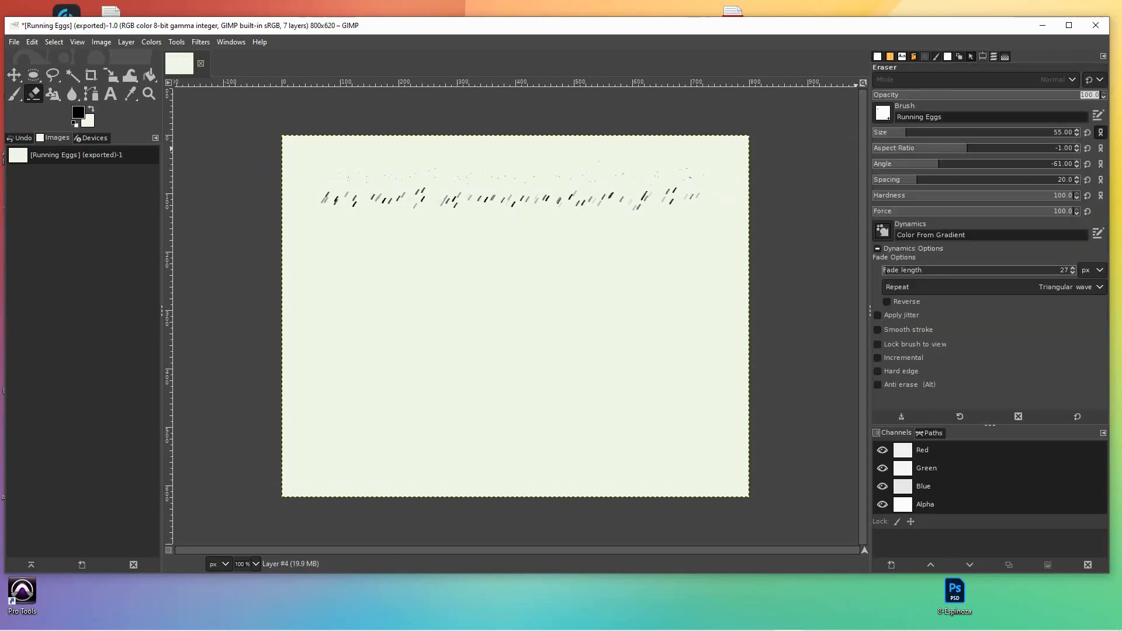
{"action": "left_click", "coordinate": [878, 57]}
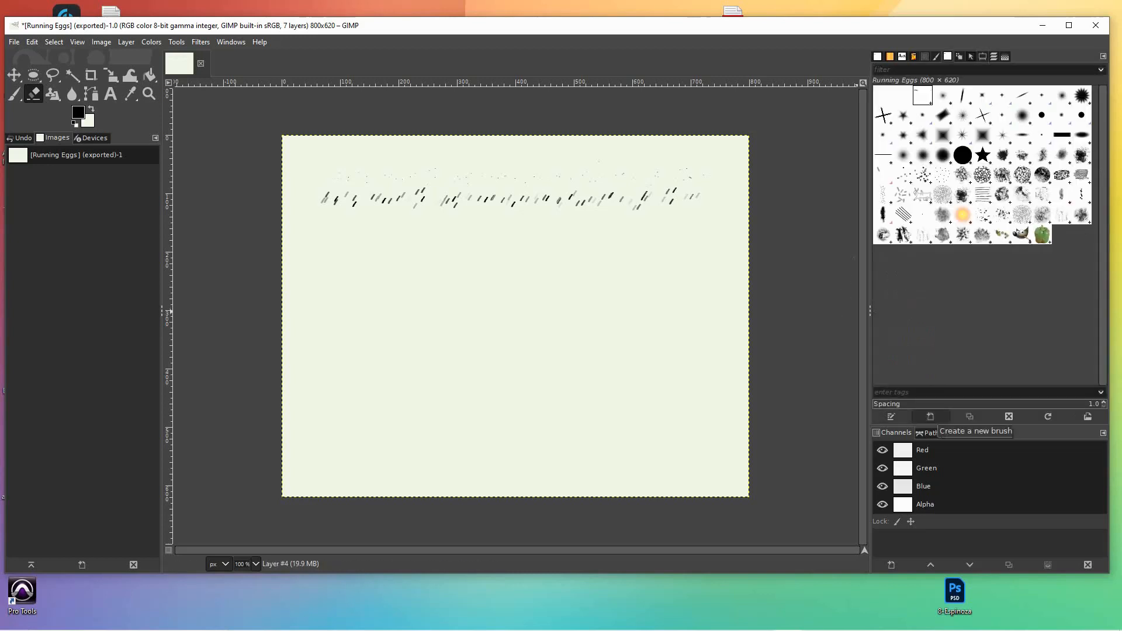
{"action": "left_click", "coordinate": [931, 416]}
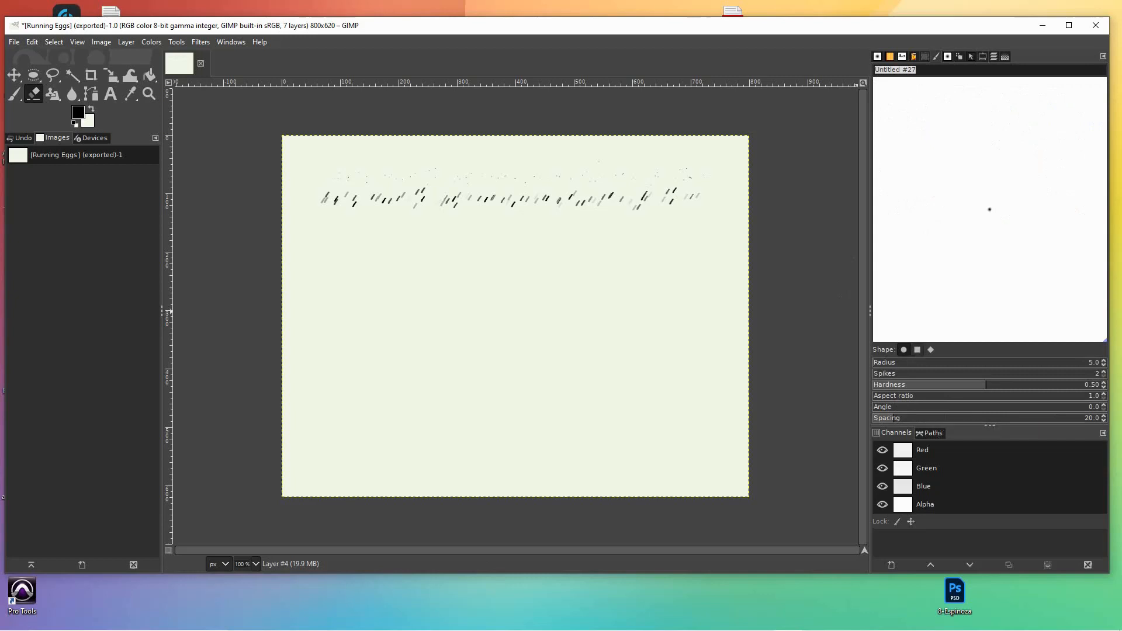
{"action": "left_click", "coordinate": [917, 349]}
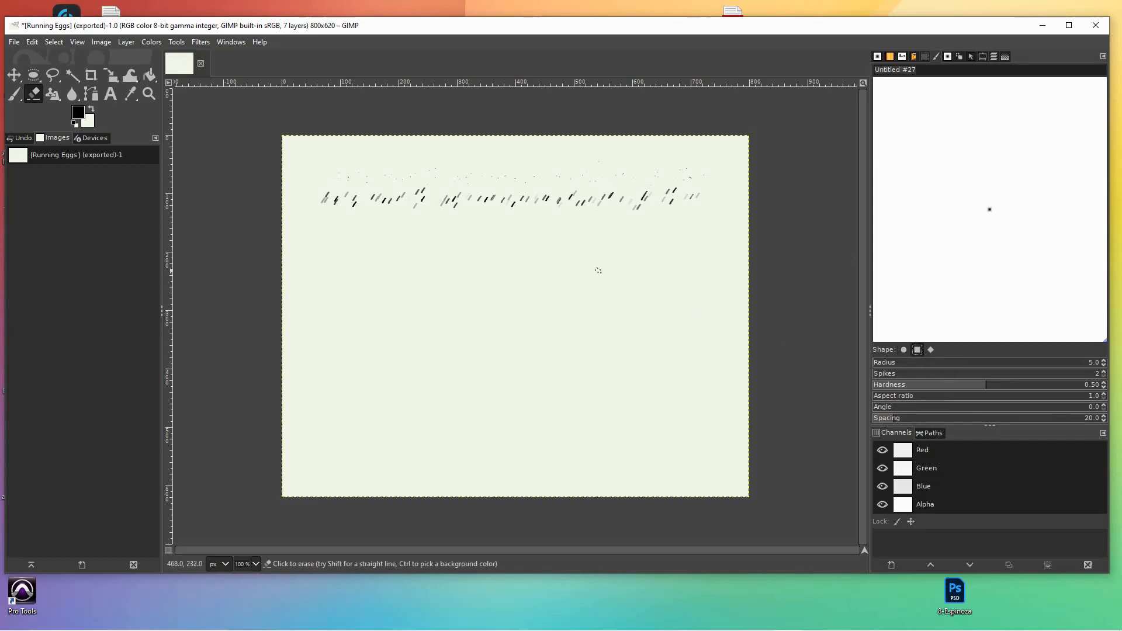
Step: Enlarge the new square brush to size 23 and try painting with it on Layer #4 below the egg line
{"action": "key", "text": "bracketright"}
{"action": "key", "text": "bracketright"}
{"action": "key", "text": "bracketright"}
{"action": "key", "text": "bracketright"}
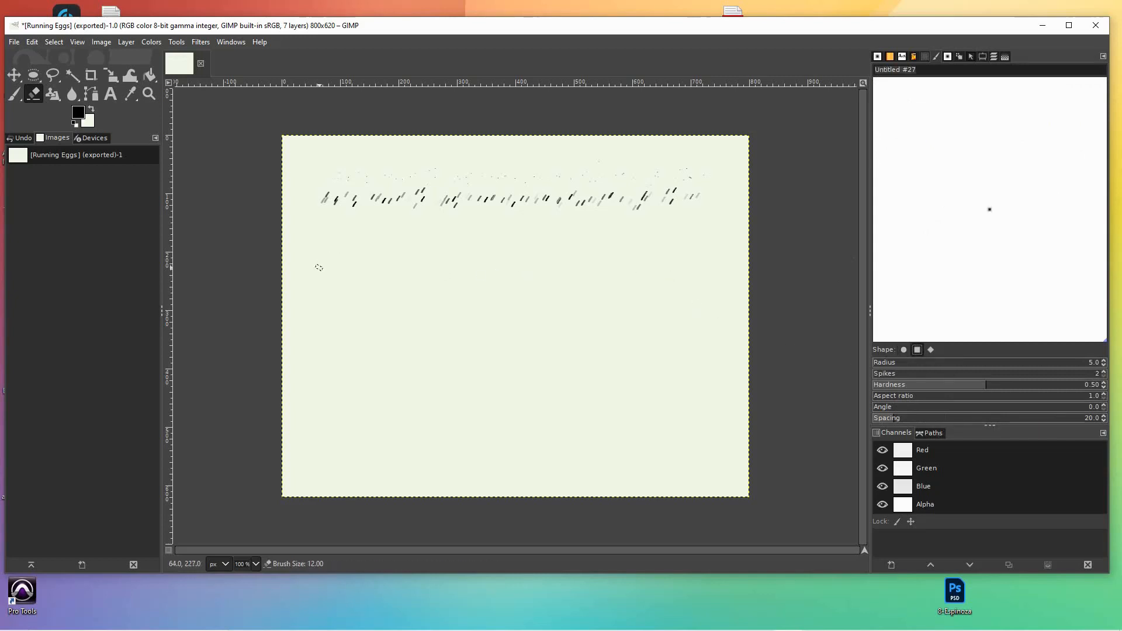
{"action": "left_click", "coordinate": [312, 258]}
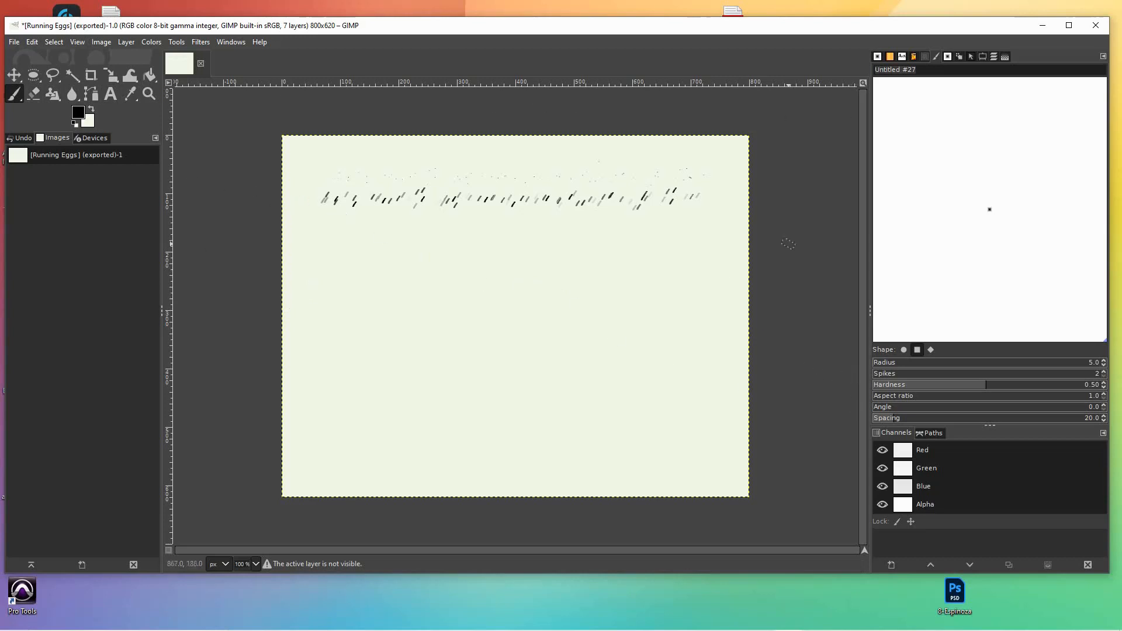
Step: Turn off jitter for the Paintbrush, try painting on Layer #4, and set the brush spacing to 5
{"action": "left_click", "coordinate": [983, 56]}
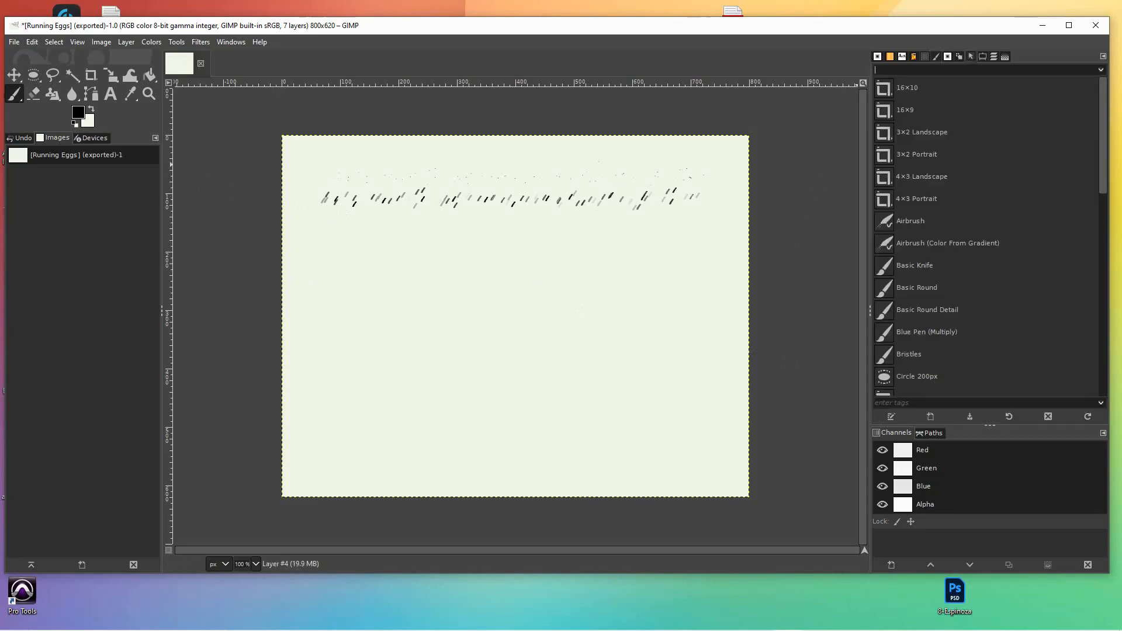
{"action": "left_click", "coordinate": [982, 56]}
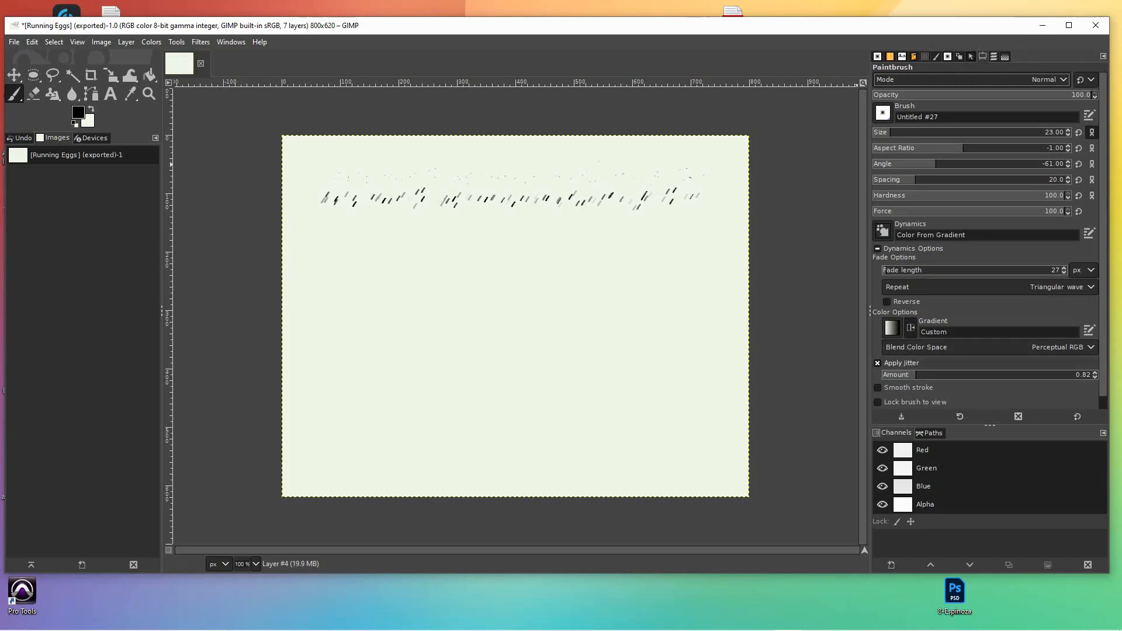
{"action": "left_click", "coordinate": [894, 363]}
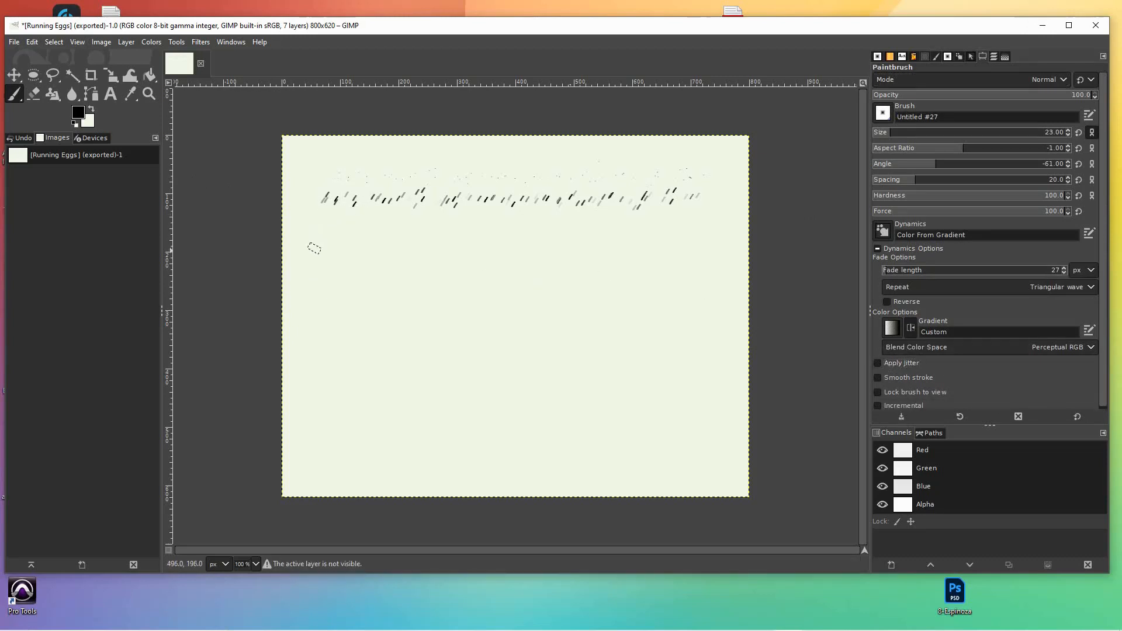
{"action": "left_click", "coordinate": [471, 242]}
{"action": "left_click", "coordinate": [353, 250]}
{"action": "left_click_drag", "start_coordinate": [915, 180], "coordinate": [887, 180]}
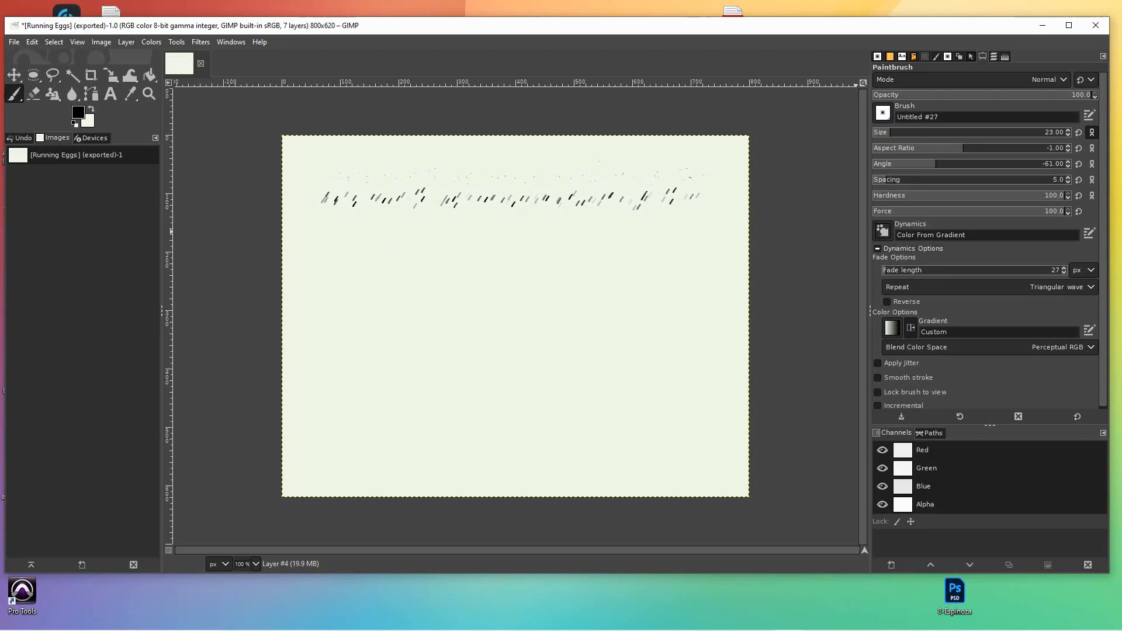
Step: Keep the Paintbrush hardness at 100, set its force to 97, and try painting on Layer #4 again
{"action": "left_click_drag", "start_coordinate": [1029, 196], "coordinate": [1069, 195]}
{"action": "left_click", "coordinate": [1059, 211]}
{"action": "left_click_drag", "start_coordinate": [486, 266], "coordinate": [590, 275]}
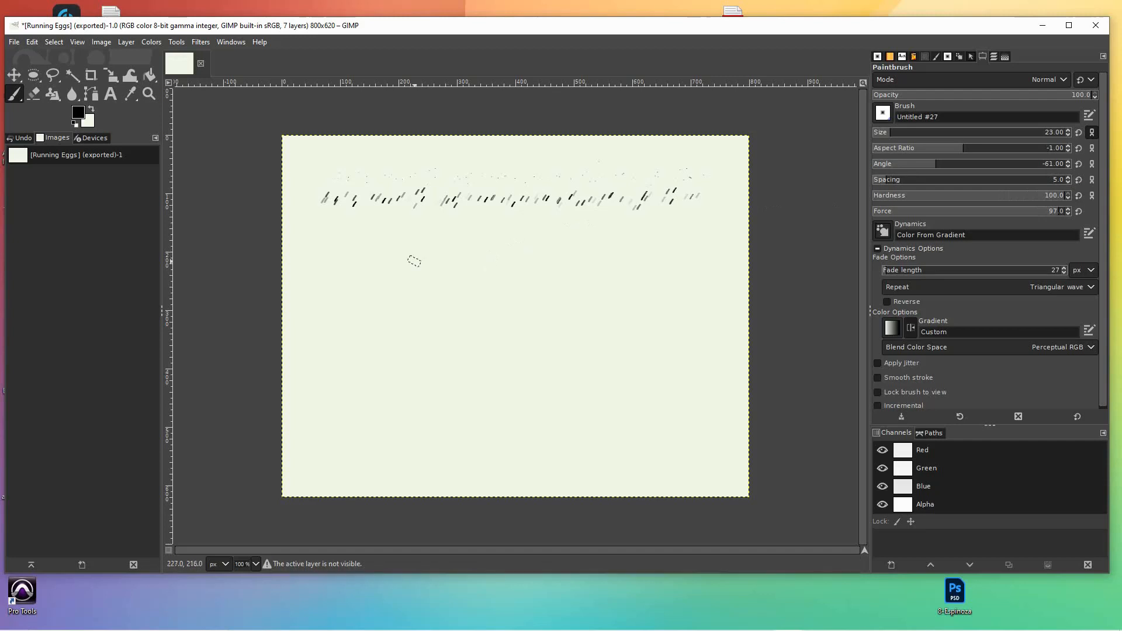
{"action": "left_click", "coordinate": [414, 262]}
{"action": "left_click", "coordinate": [591, 267]}
{"action": "left_click", "coordinate": [351, 269]}
Step: Check the new square brush in the brush list, then hide the Running Eggs layer and show Layer #4
{"action": "left_click", "coordinate": [878, 56]}
{"action": "left_click", "coordinate": [948, 56]}
{"action": "left_click", "coordinate": [878, 57]}
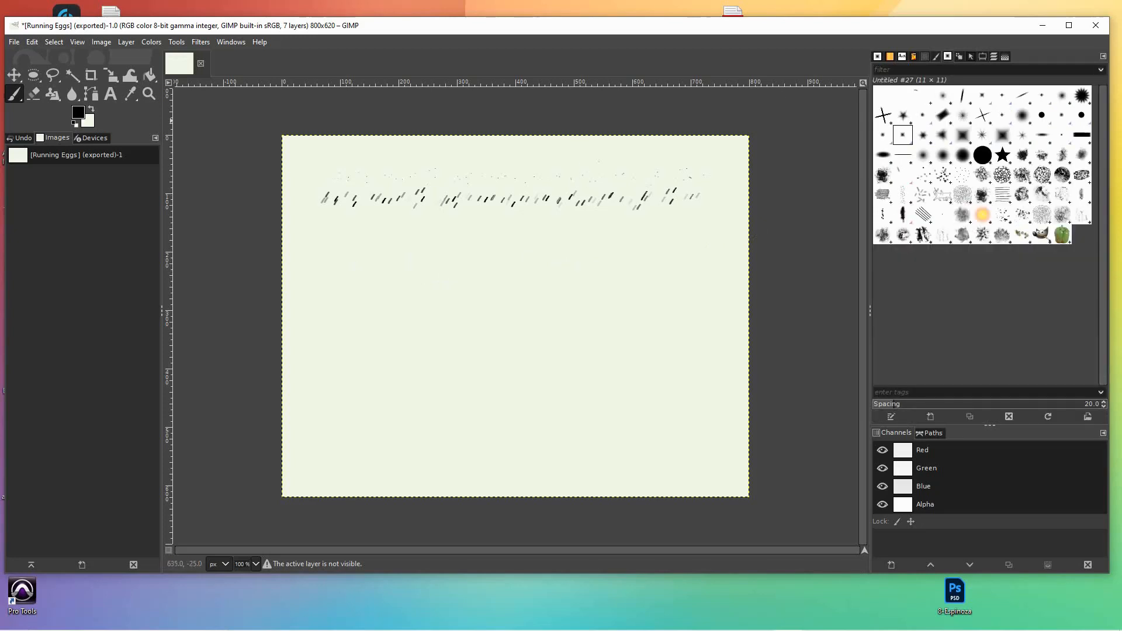
{"action": "key", "text": "ctrl+l"}
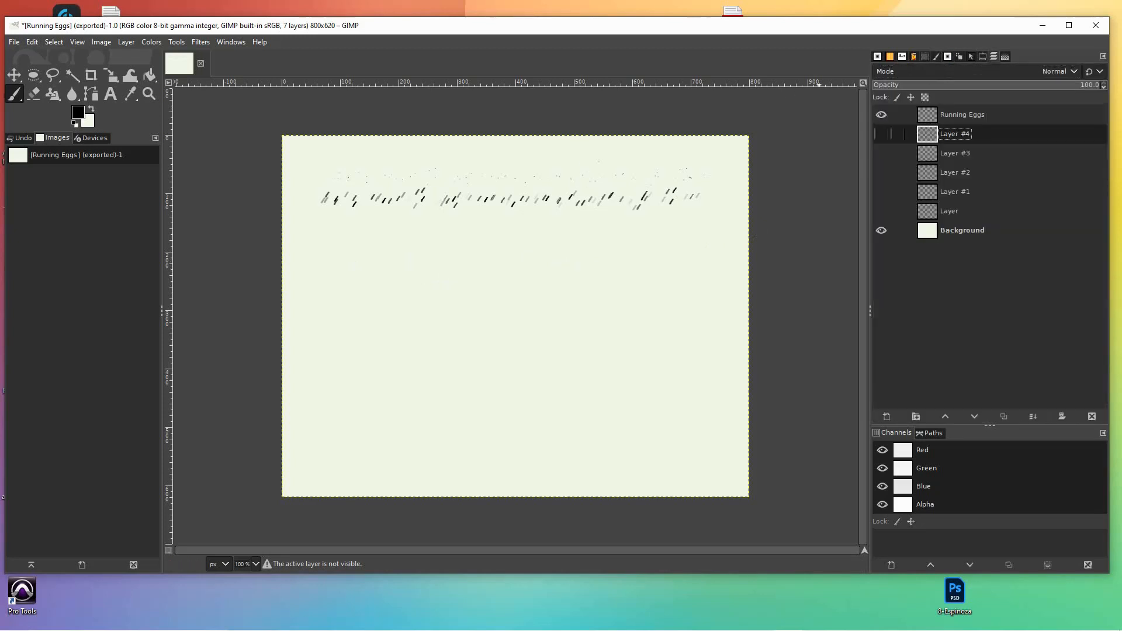
{"action": "left_click", "coordinate": [881, 114]}
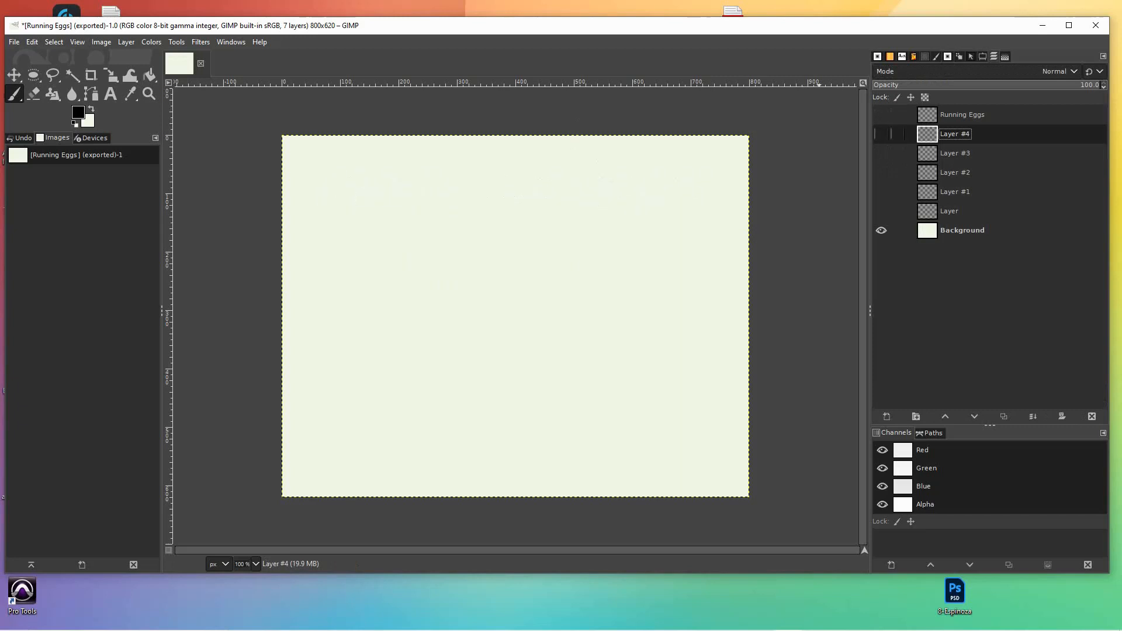
{"action": "left_click", "coordinate": [881, 134]}
Step: Paint a test stroke across the upper part of Layer #4 with the square brush and undo it
{"action": "left_click_drag", "start_coordinate": [412, 208], "coordinate": [650, 210]}
{"action": "key", "text": "ctrl"}
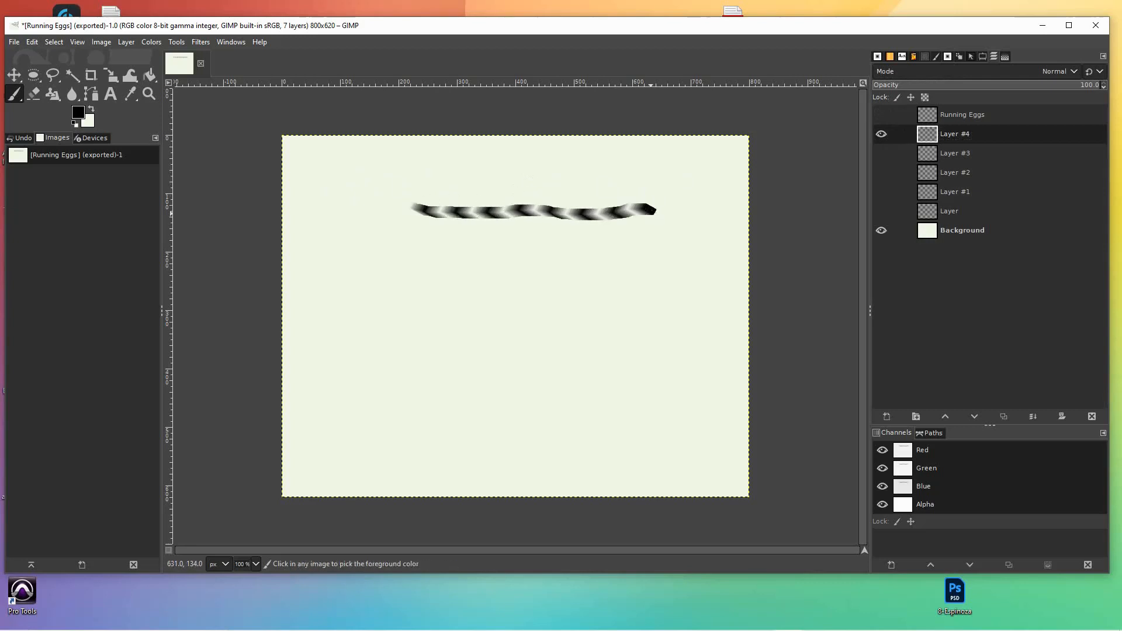
{"action": "key", "text": "ctrl+z"}
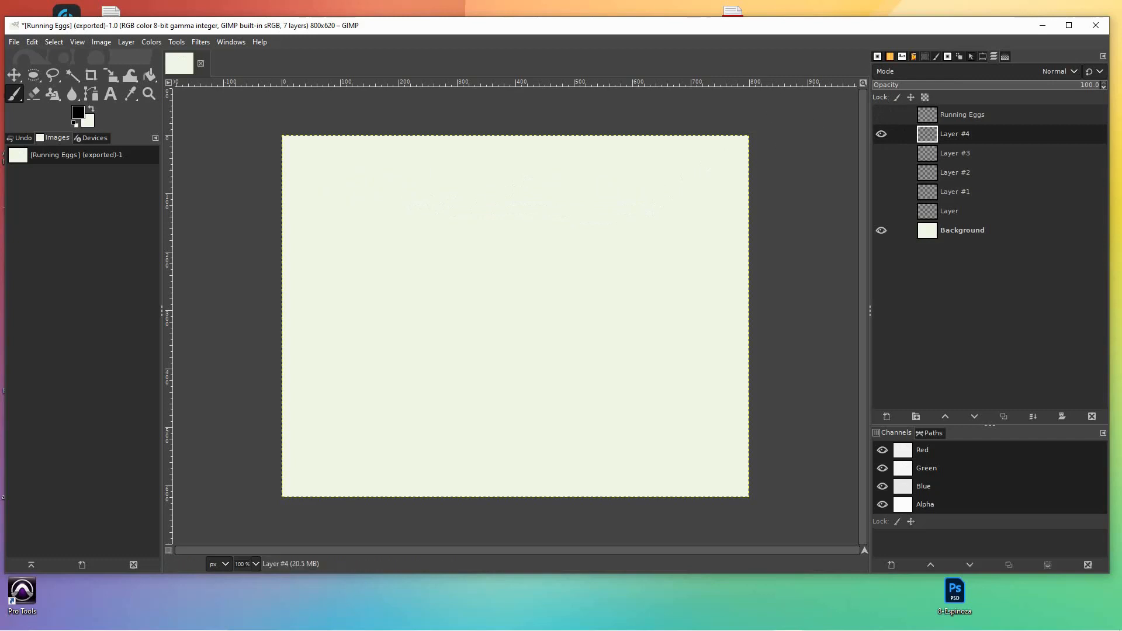
Step: Set the square brush's spacing to 9, paint a long test stroke across Layer #4, and undo it
{"action": "left_click", "coordinate": [983, 57]}
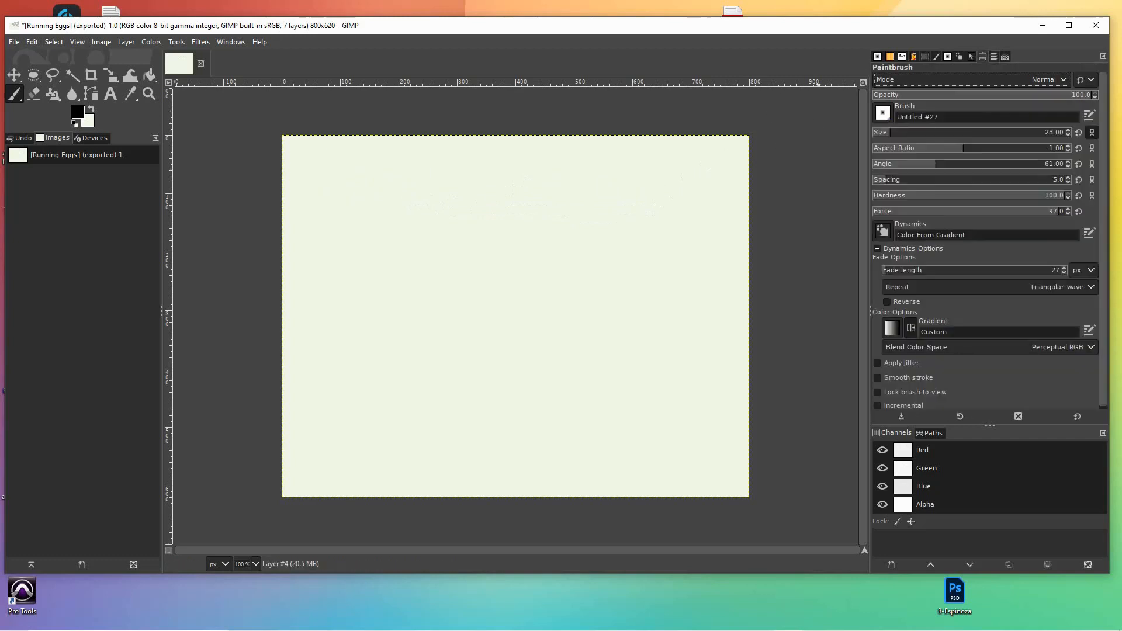
{"action": "left_click", "coordinate": [891, 179]}
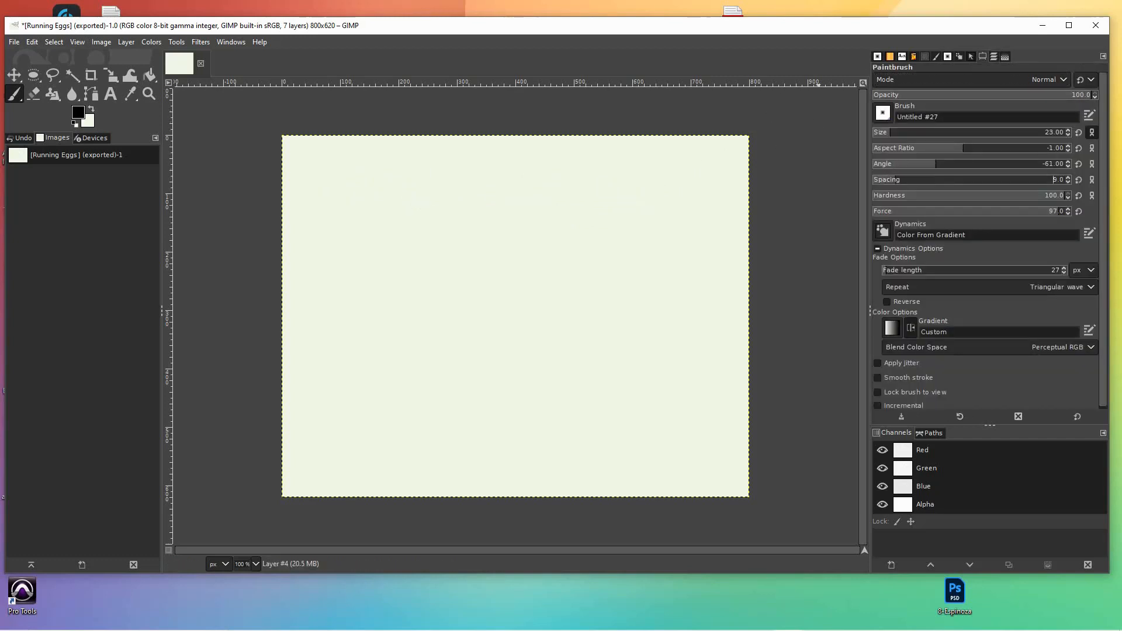
{"action": "left_click_drag", "start_coordinate": [336, 200], "coordinate": [735, 209]}
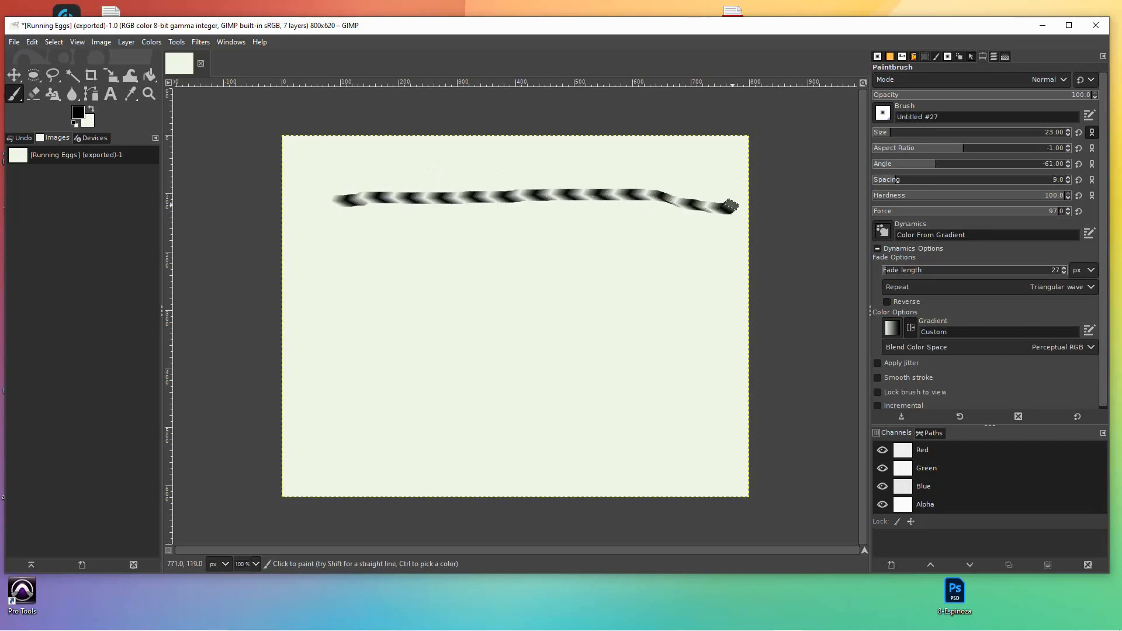
{"action": "key", "text": "ctrl+z"}
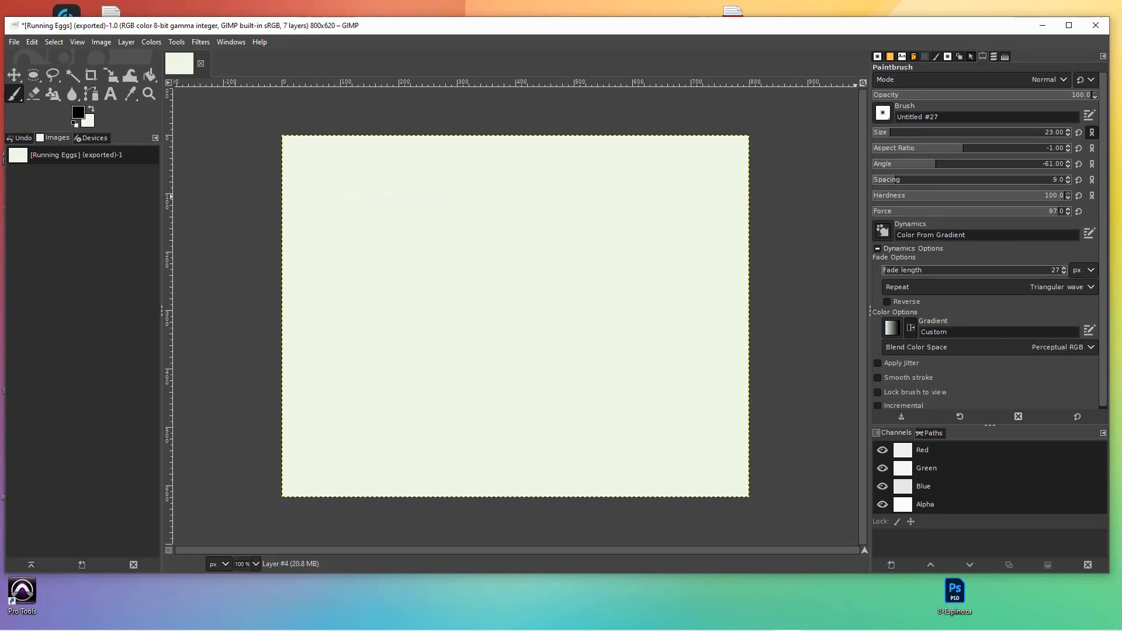
Step: Set the gradient fade length to 122 px, paint two long test strokes across Layer #4, and undo each one
{"action": "left_click", "coordinate": [903, 270]}
{"action": "mouse_move", "coordinate": [696, 204]}
{"action": "left_mouse_down"}
{"action": "mouse_move", "coordinate": [490, 181]}
{"action": "mouse_move", "coordinate": [294, 178]}
{"action": "left_mouse_up"}
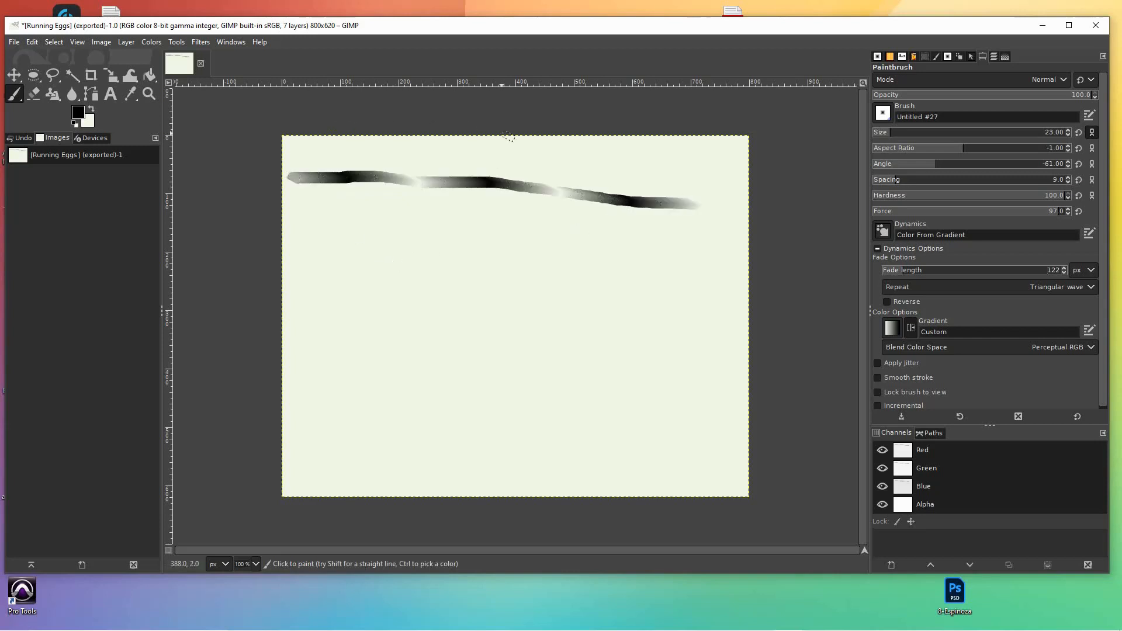
{"action": "key", "text": "ctrl+z"}
{"action": "left_click_drag", "start_coordinate": [299, 227], "coordinate": [751, 234]}
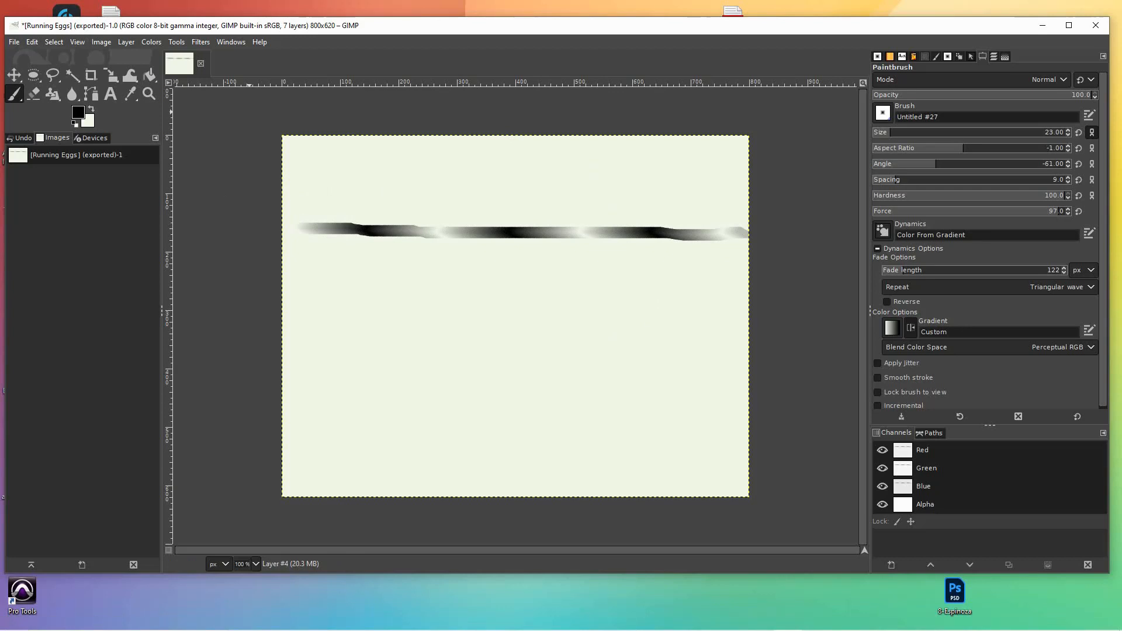
{"action": "key", "text": "ctrl+z"}
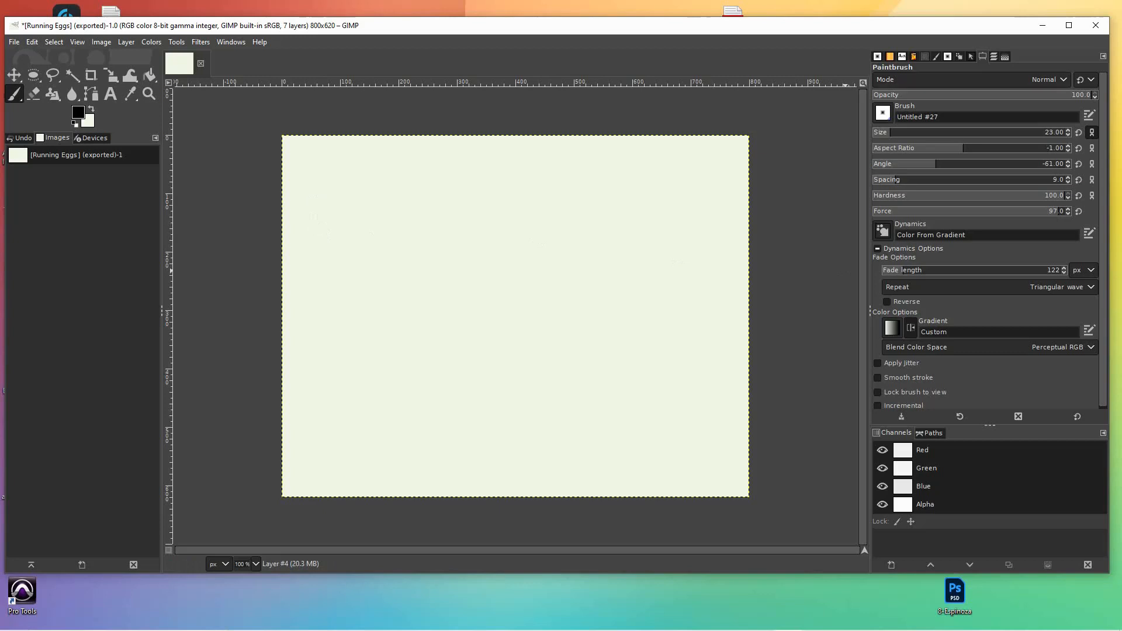
Step: Paint a long gradient test stroke across the upper part of Layer #4 and undo it, ready for naming the layer
{"action": "left_click", "coordinate": [993, 56]}
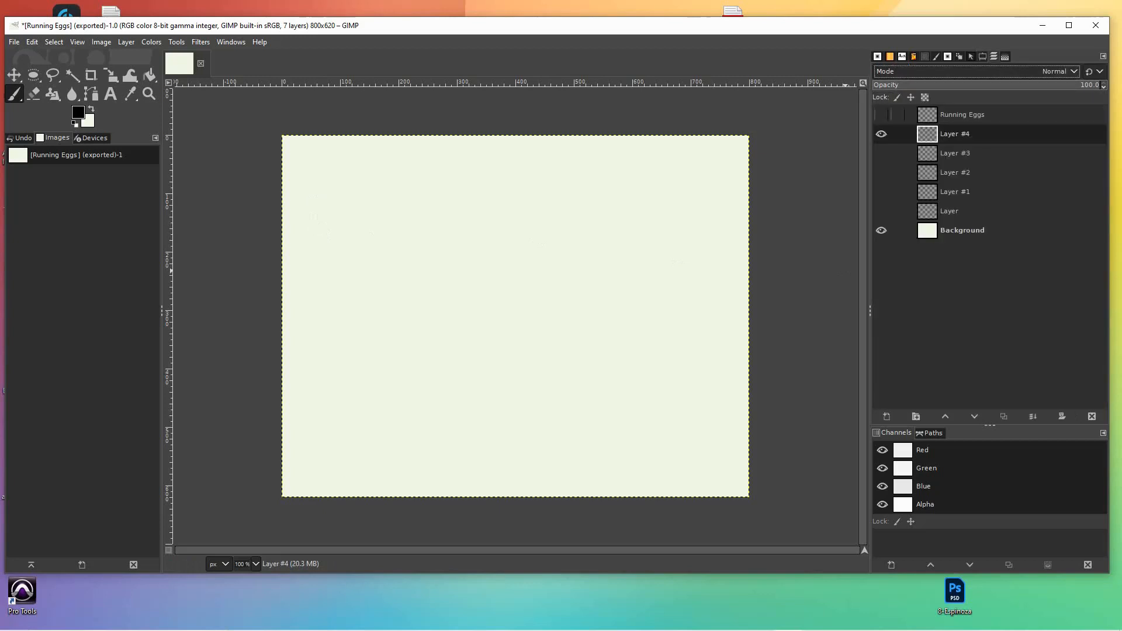
{"action": "double_click", "coordinate": [955, 135]}
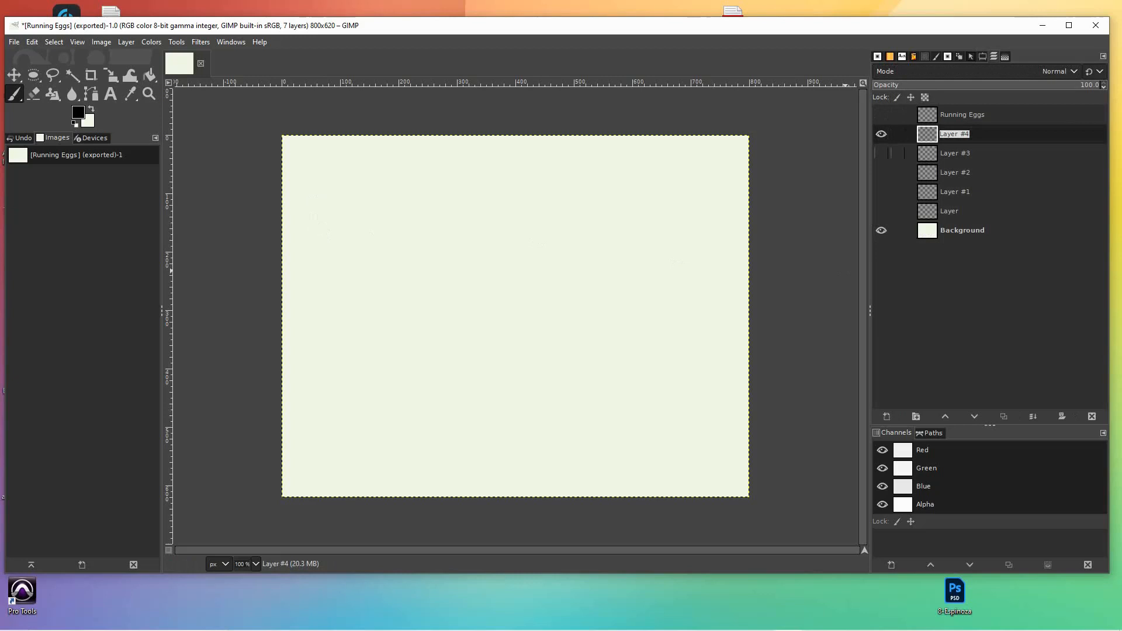
{"action": "mouse_move", "coordinate": [328, 218]}
{"action": "left_mouse_down"}
{"action": "mouse_move", "coordinate": [432, 234]}
{"action": "mouse_move", "coordinate": [737, 228]}
{"action": "left_mouse_up"}
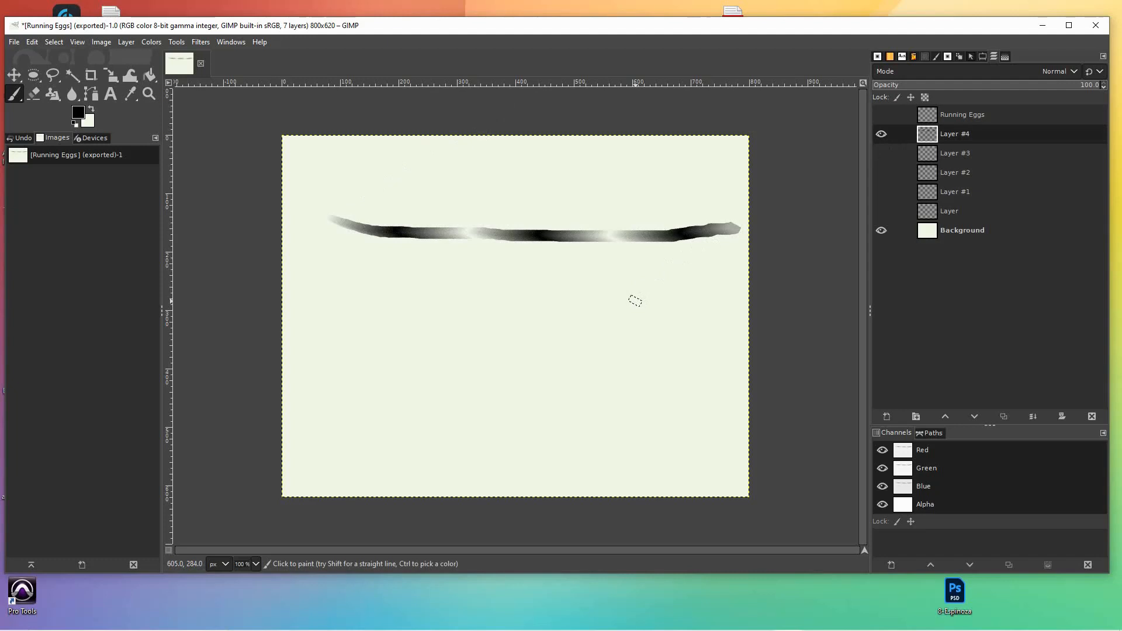
{"action": "key", "text": "ctrl"}
{"action": "key", "text": "ctrl+z"}
Step: Rename Layer #4 as Three Tone Ribbon
{"action": "double_click", "coordinate": [955, 134]}
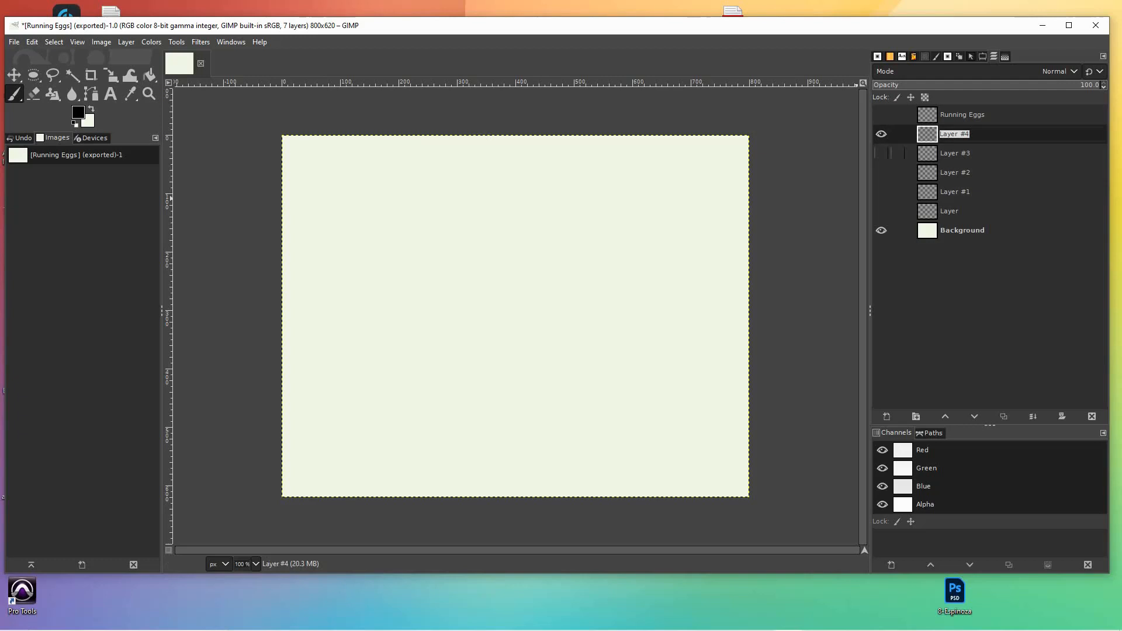
{"action": "type", "text": "Three Tone Ribbon"}
{"action": "key", "text": "Return"}
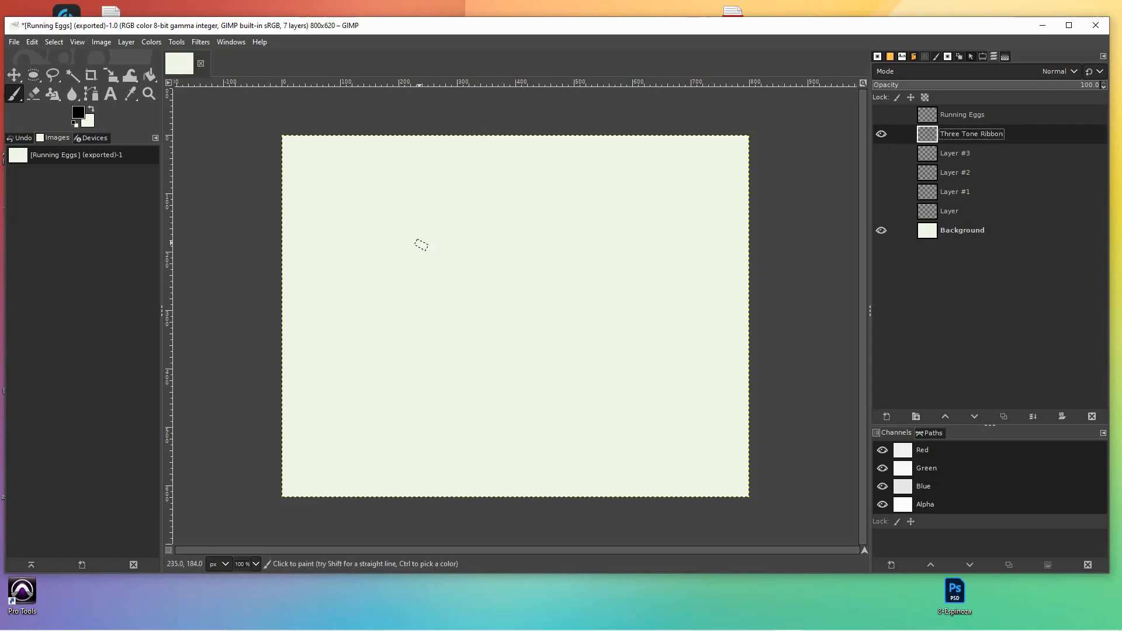
Step: Show the Running Eggs layer, paint two short test strokes below its line on the Three Tone Ribbon layer, and undo each one
{"action": "left_click", "coordinate": [881, 115]}
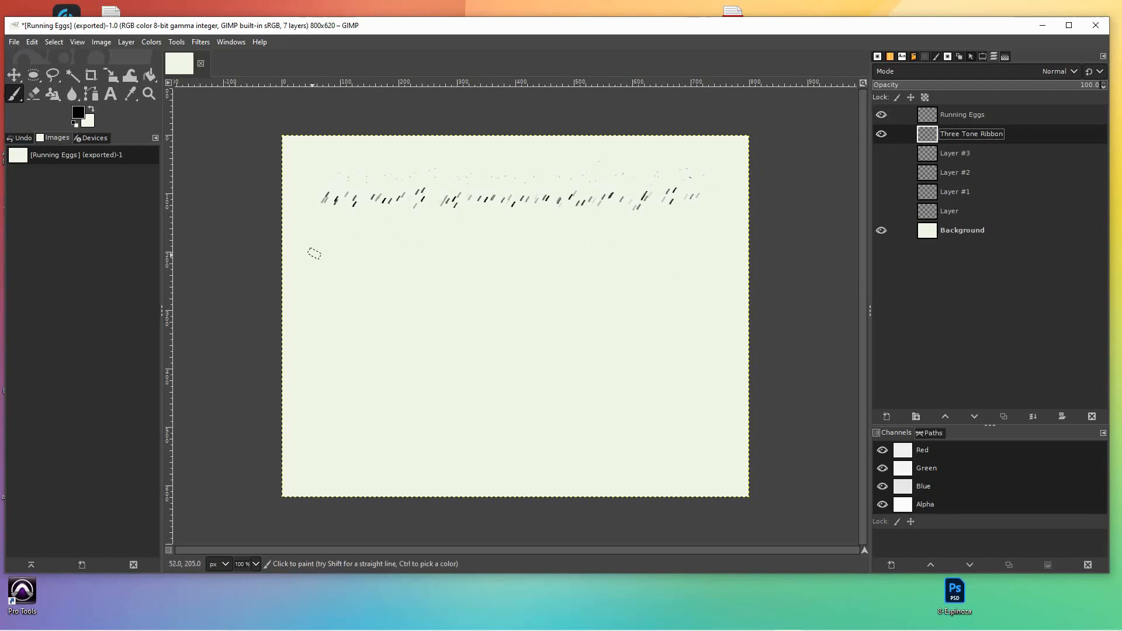
{"action": "left_click_drag", "start_coordinate": [315, 261], "coordinate": [380, 261]}
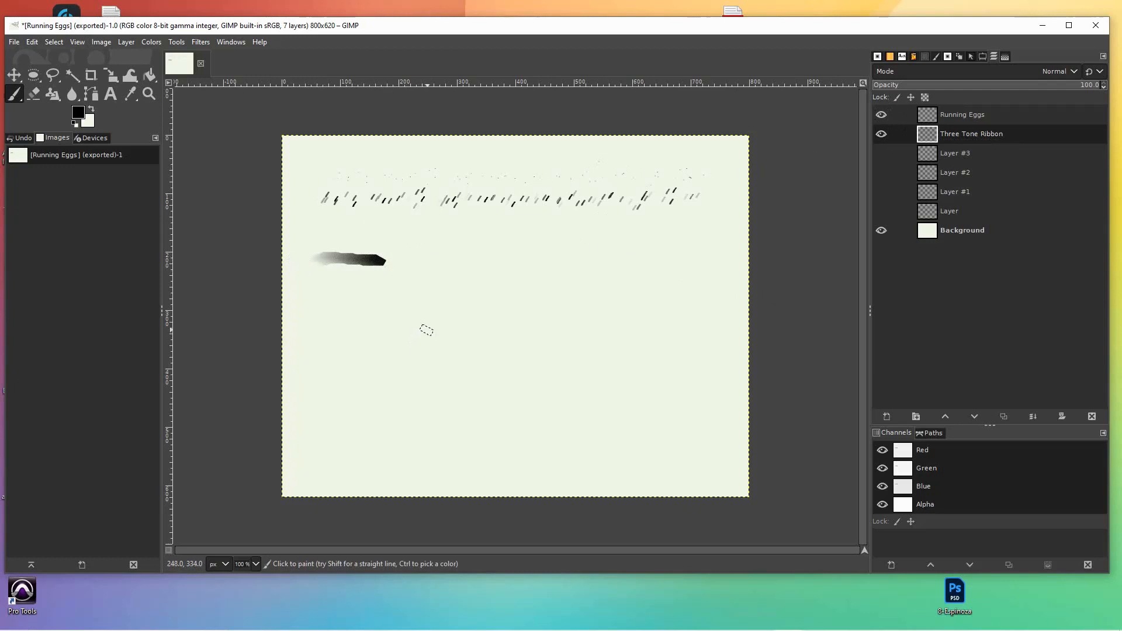
{"action": "key", "text": "ctrl+z"}
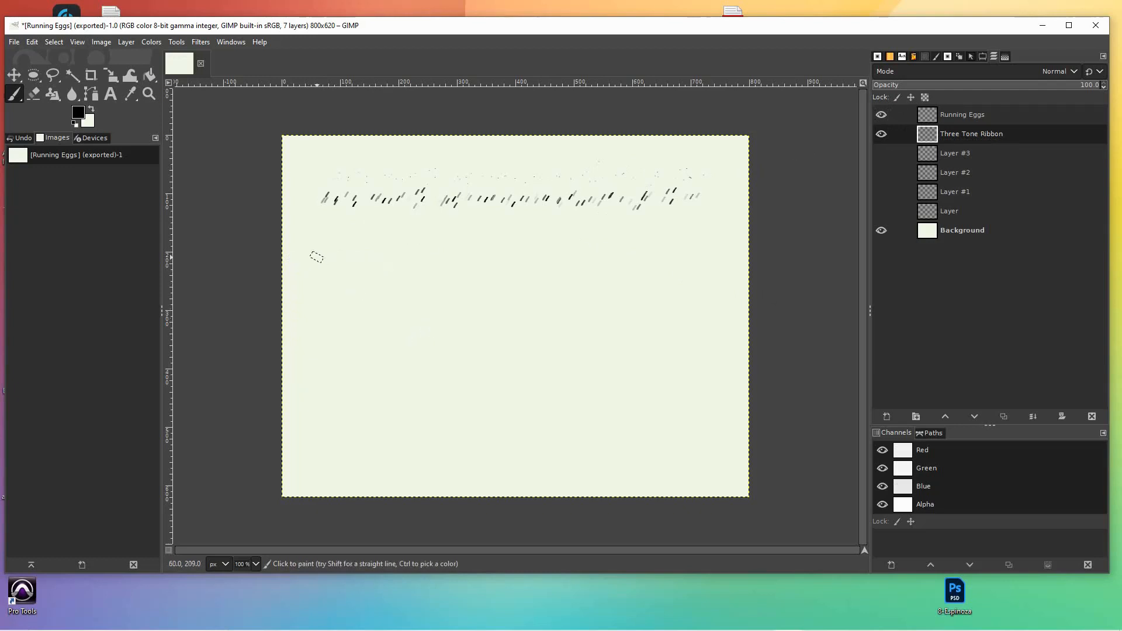
{"action": "left_click", "coordinate": [309, 252]}
{"action": "left_click", "coordinate": [346, 250], "text": "shift"}
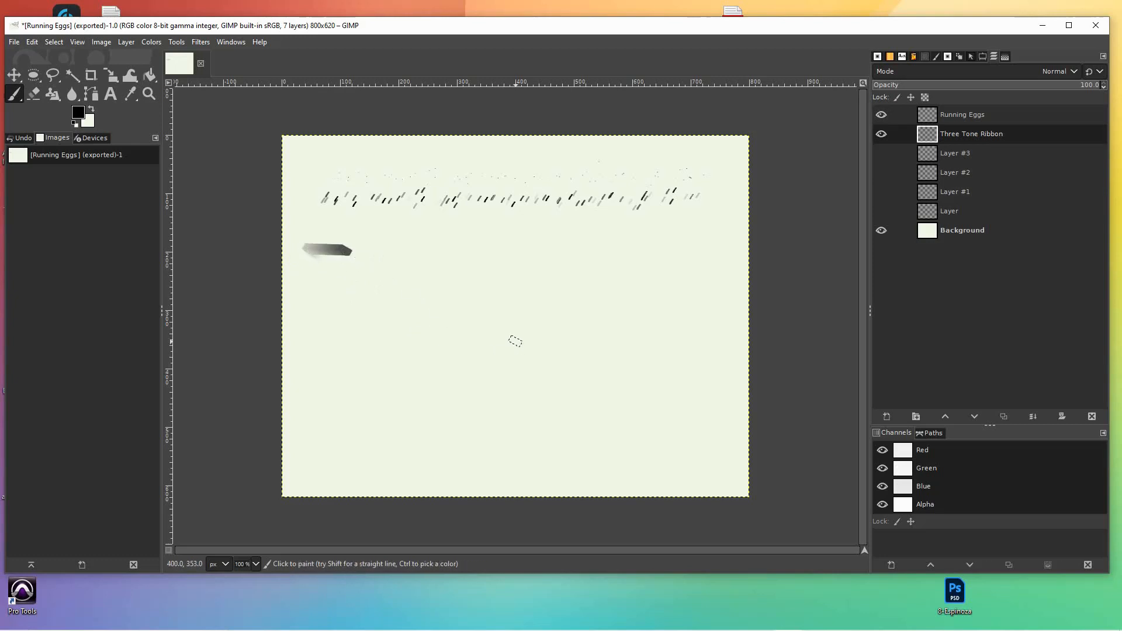
{"action": "key", "text": "ctrl+z"}
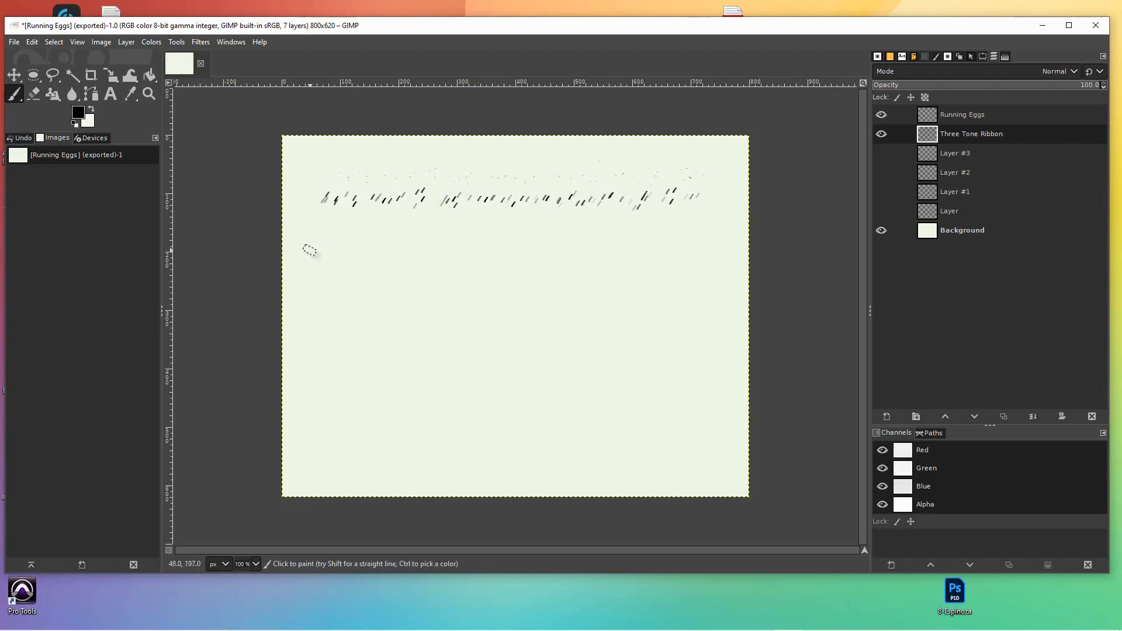
Step: Paint a straight light-black-light gradient stroke below the Running Eggs line on the Three Tone Ribbon layer, undoing the first try
{"action": "left_click", "coordinate": [410, 253], "text": "shift"}
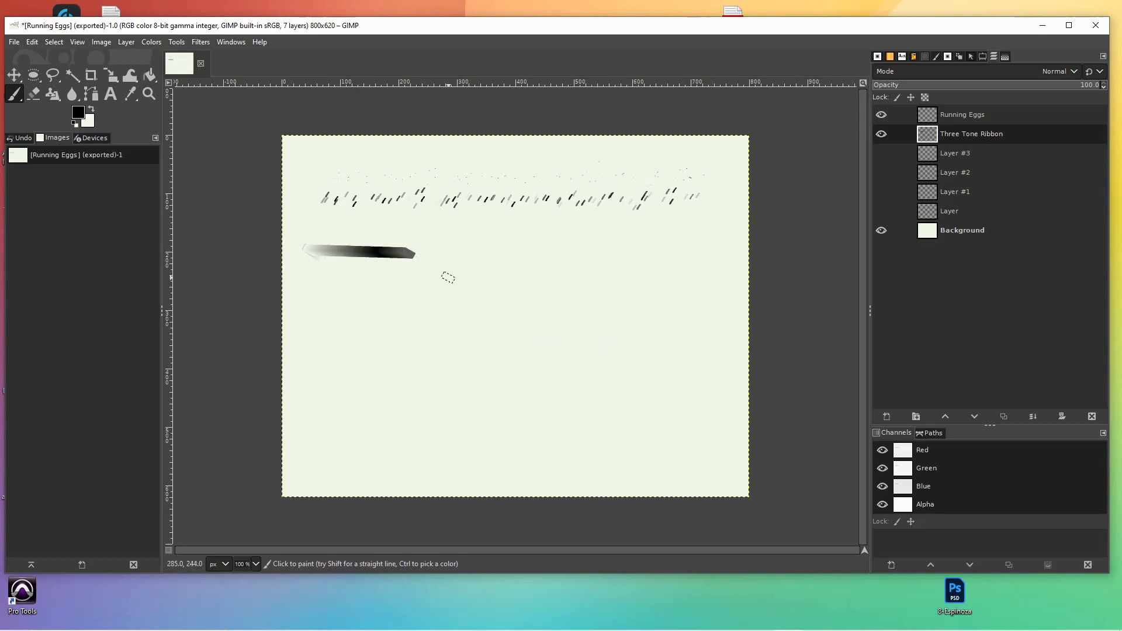
{"action": "key", "text": "ctrl+z"}
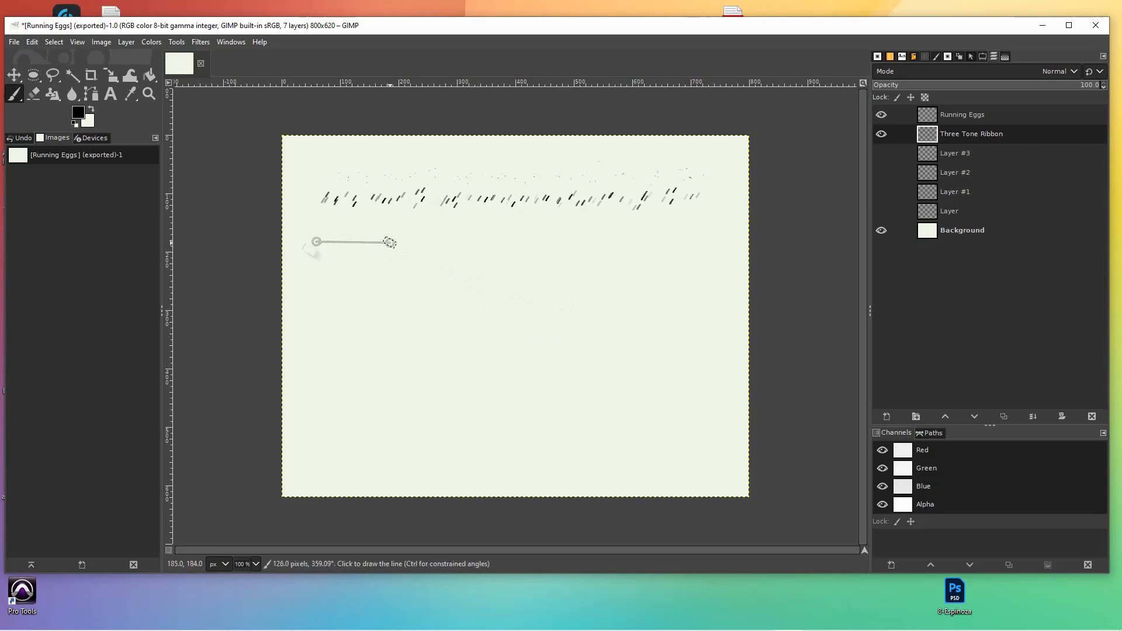
{"action": "left_click", "coordinate": [448, 244], "text": "shift"}
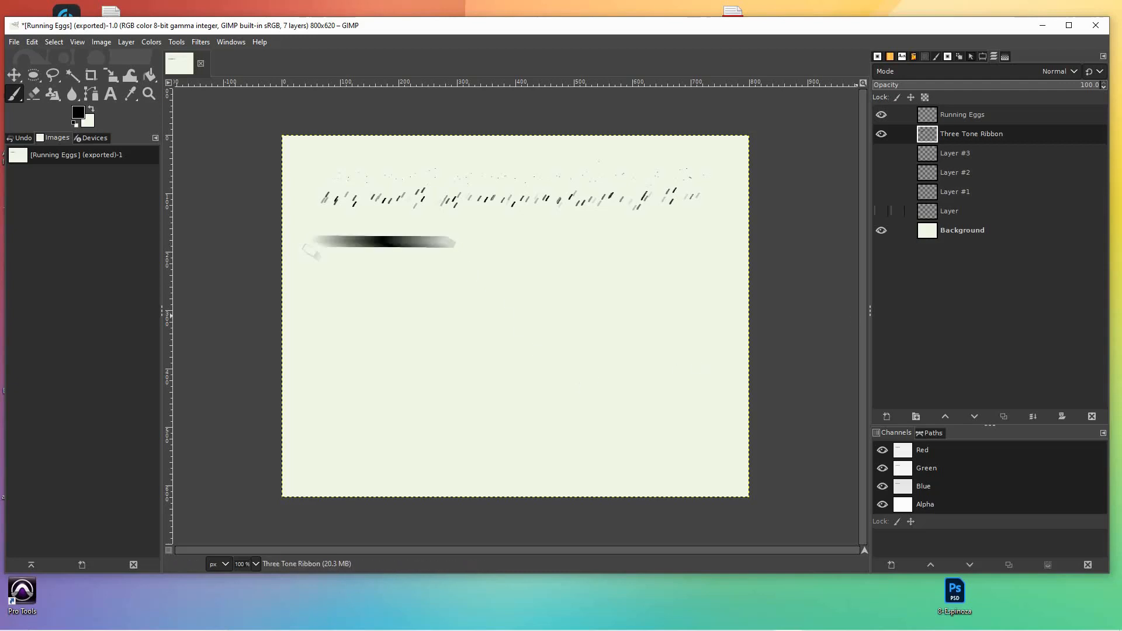
Step: Hide the Running Eggs and Background layers and erase the stray dab beside the start of the ribbon stroke
{"action": "left_click", "coordinate": [881, 114]}
{"action": "left_click", "coordinate": [881, 230]}
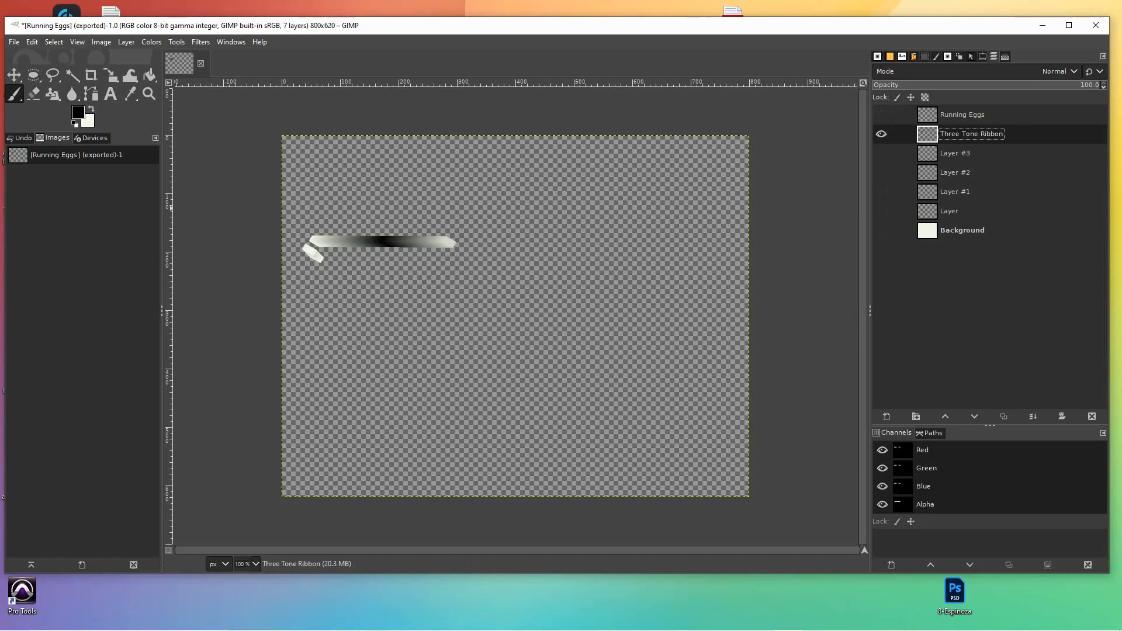
{"action": "left_click", "coordinate": [34, 94]}
{"action": "mouse_move", "coordinate": [304, 248]}
{"action": "left_mouse_down"}
{"action": "mouse_move", "coordinate": [326, 268]}
{"action": "mouse_move", "coordinate": [298, 242]}
{"action": "left_mouse_up"}
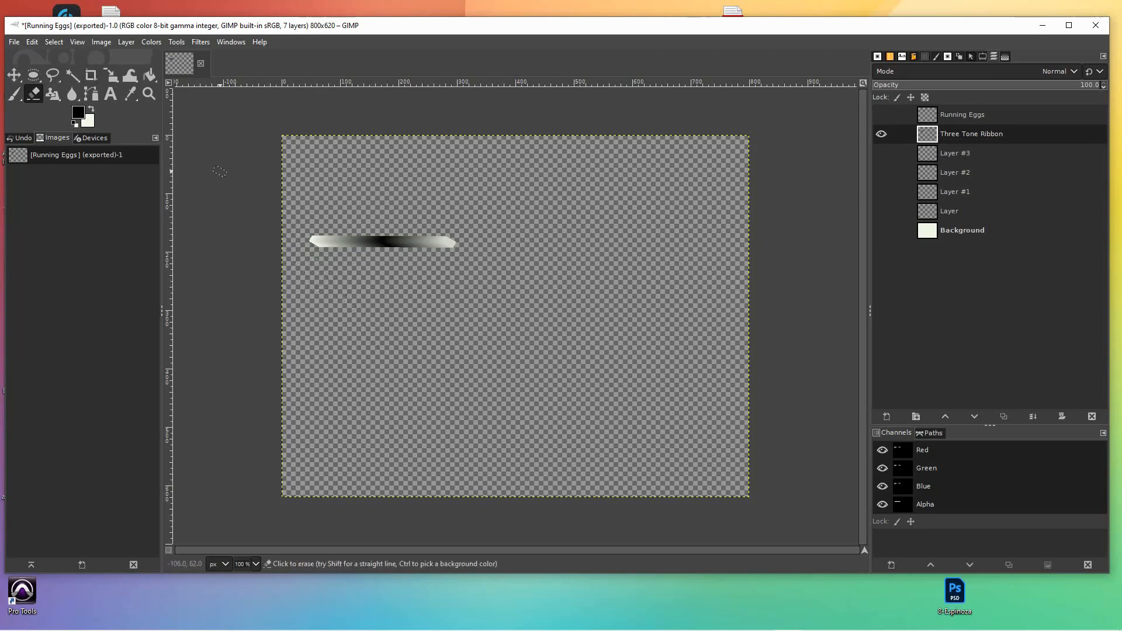
Step: Export the image as Three Tone Ribbon.gbr into the brushes folder, keeping the brush description Running Eggs and spacing 1
{"action": "left_click", "coordinate": [14, 42]}
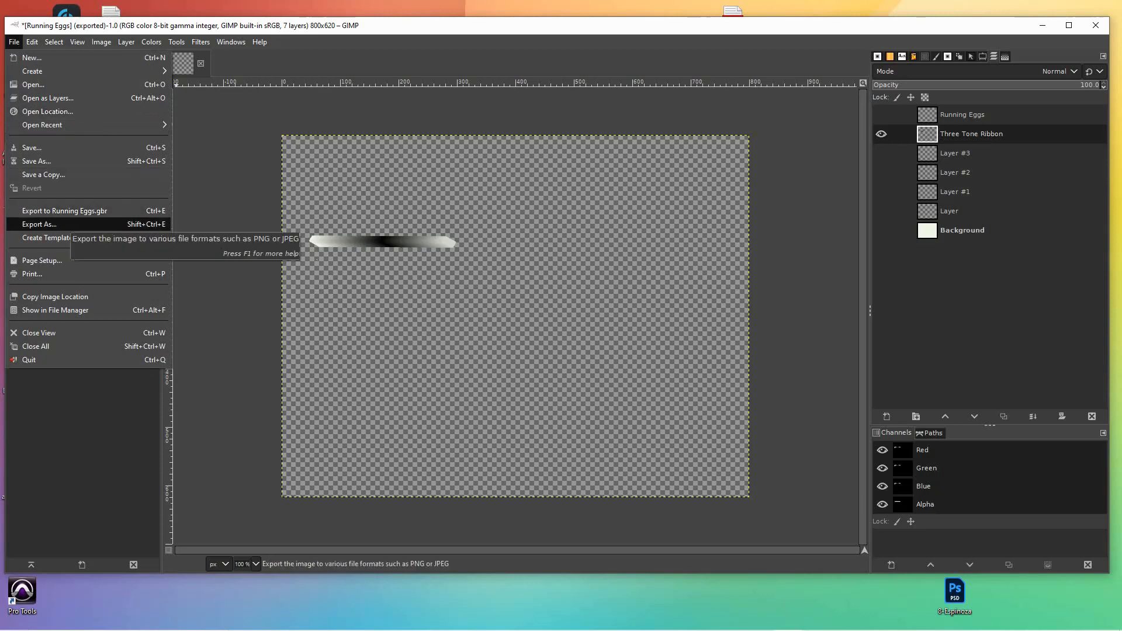
{"action": "left_click", "coordinate": [39, 224]}
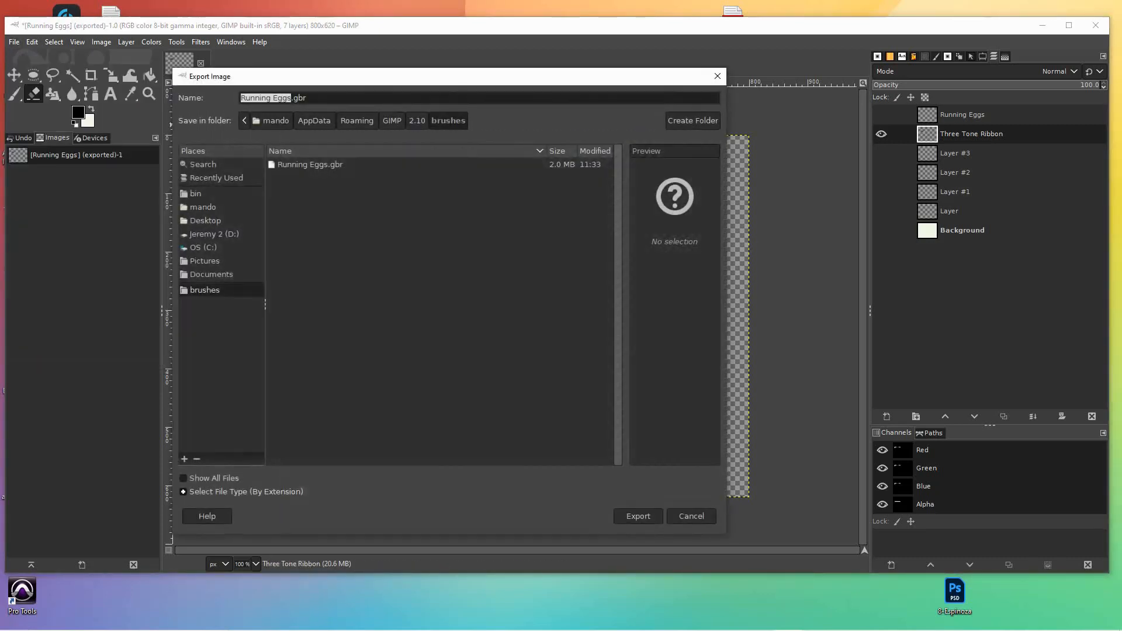
{"action": "left_click", "coordinate": [292, 98]}
{"action": "left_click", "coordinate": [309, 165]}
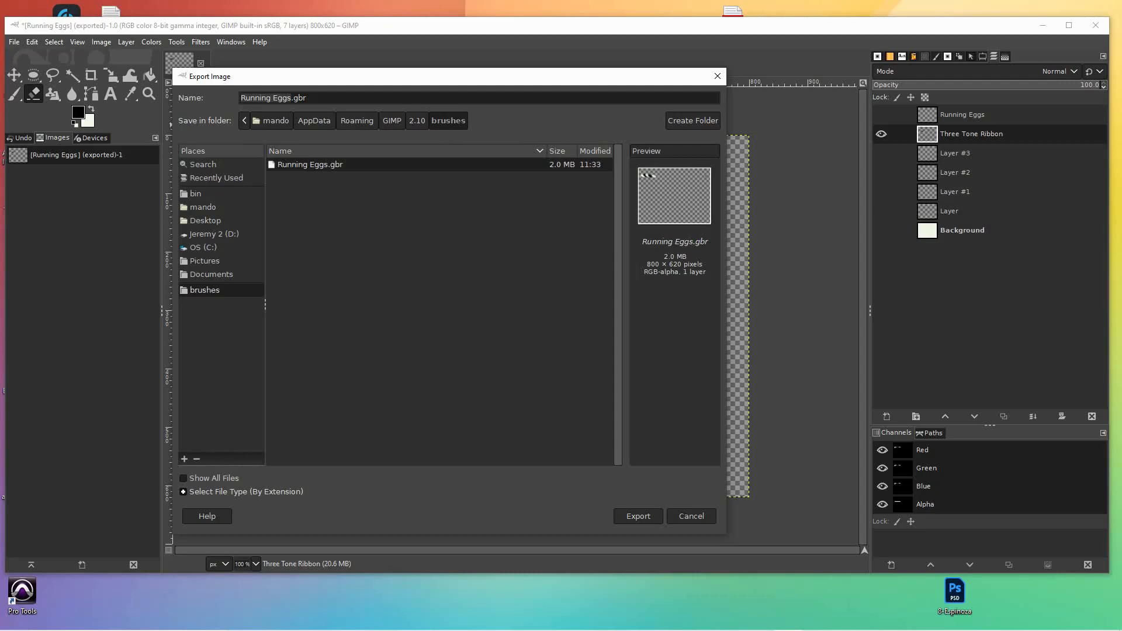
{"action": "left_click", "coordinate": [291, 98]}
{"action": "key", "text": "shift+Left"}
{"action": "key", "text": "shift+Left"}
{"action": "key", "text": "shift+Left"}
{"action": "key", "text": "shift+Left"}
{"action": "key", "text": "shift+Left"}
{"action": "key", "text": "shift+Left"}
{"action": "key", "text": "shift+Left"}
{"action": "key", "text": "shift+Left"}
{"action": "key", "text": "shift+Left"}
{"action": "key", "text": "shift+Left"}
{"action": "key", "text": "shift+Left"}
{"action": "key", "text": "shift+Left"}
{"action": "type", "text": "Three Tone Ribbo"}
{"action": "left_click", "coordinate": [638, 516]}
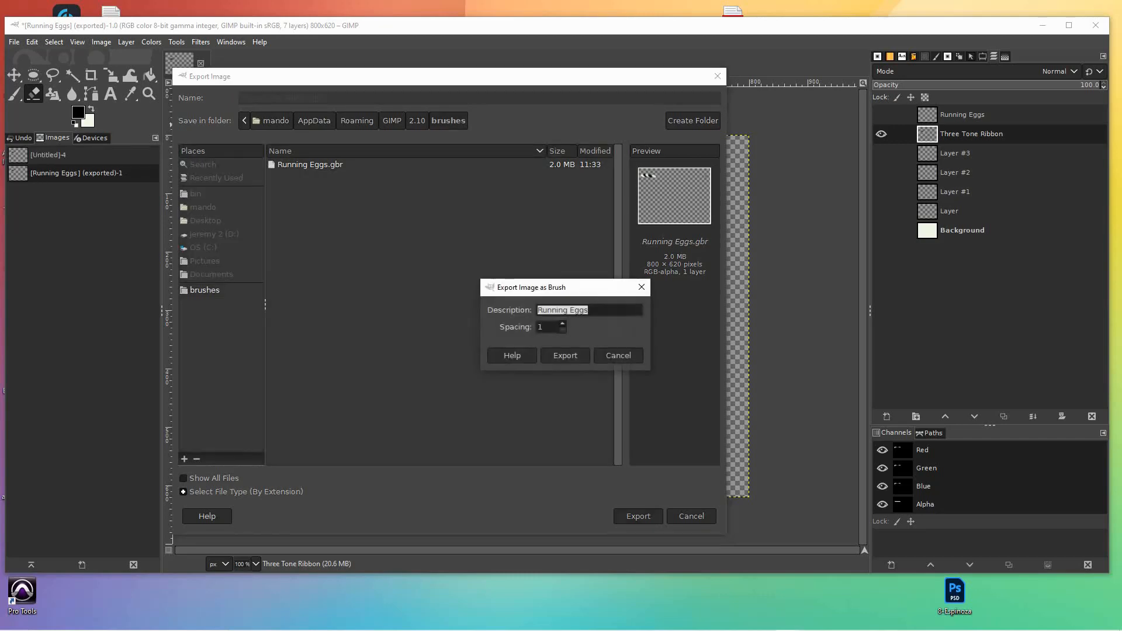
{"action": "left_click", "coordinate": [550, 356]}
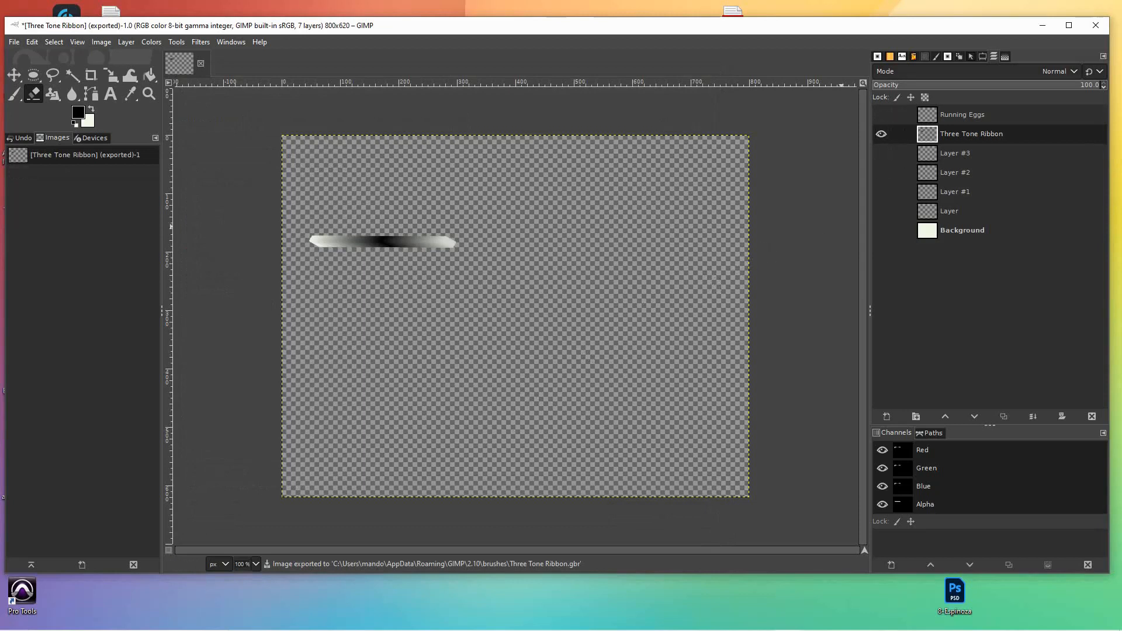
Step: Refresh the brush list, compare the names of the exported brushes, and open the new ribbon brush in the brush editor
{"action": "left_click", "coordinate": [877, 57]}
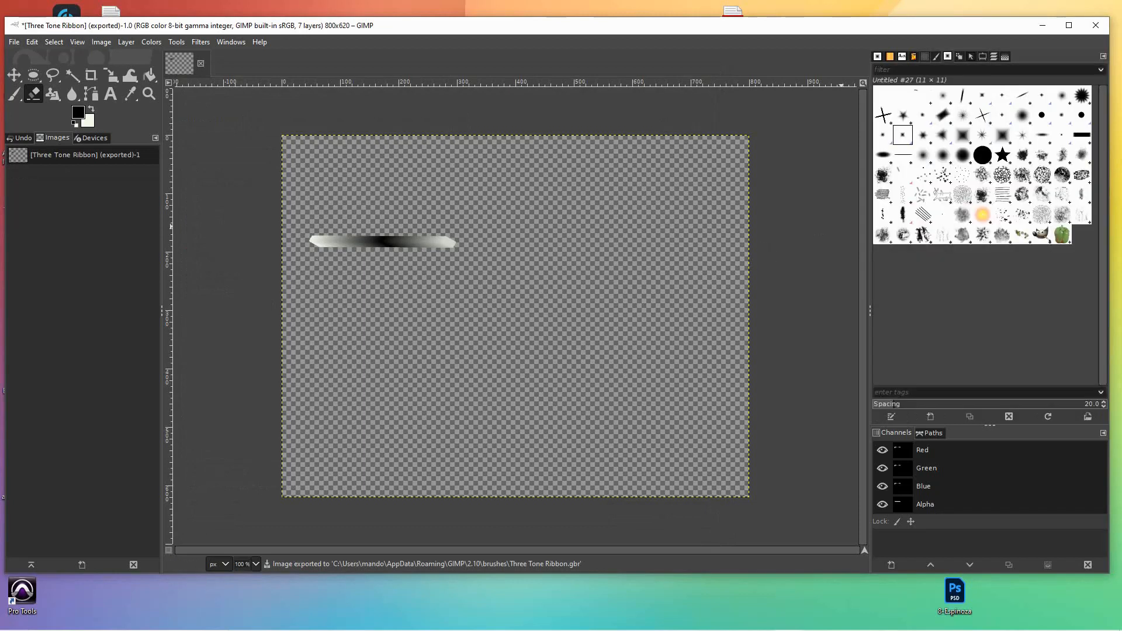
{"action": "left_click", "coordinate": [1048, 417]}
{"action": "left_click", "coordinate": [942, 95]}
{"action": "left_click", "coordinate": [923, 96]}
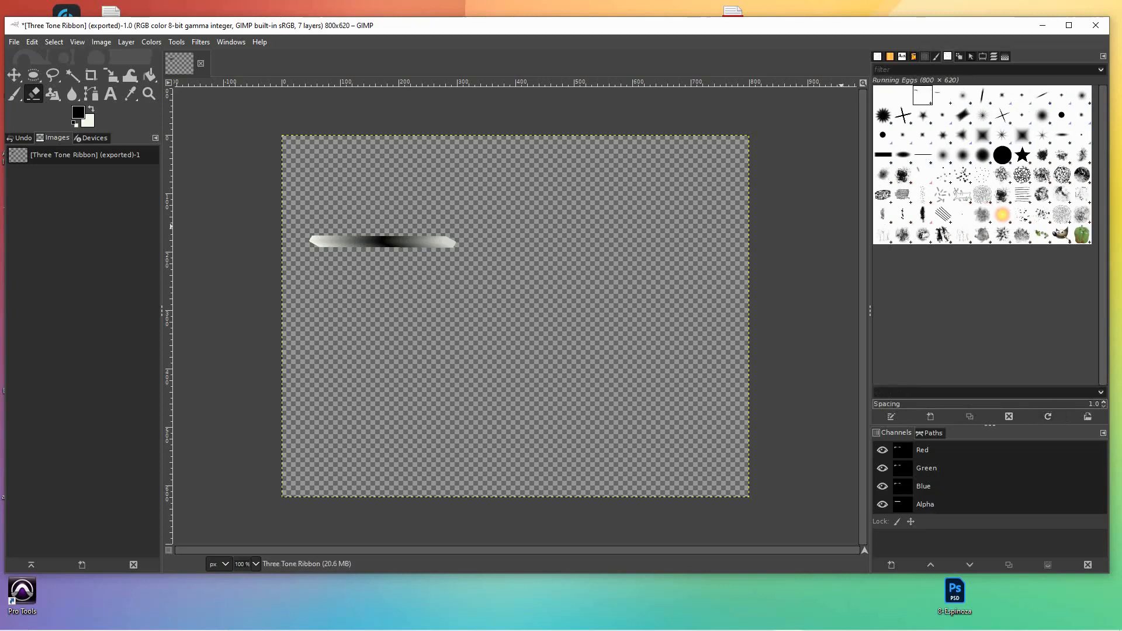
{"action": "left_click", "coordinate": [943, 95]}
{"action": "left_click", "coordinate": [903, 95]}
{"action": "left_click", "coordinate": [922, 96]}
{"action": "left_click", "coordinate": [942, 96]}
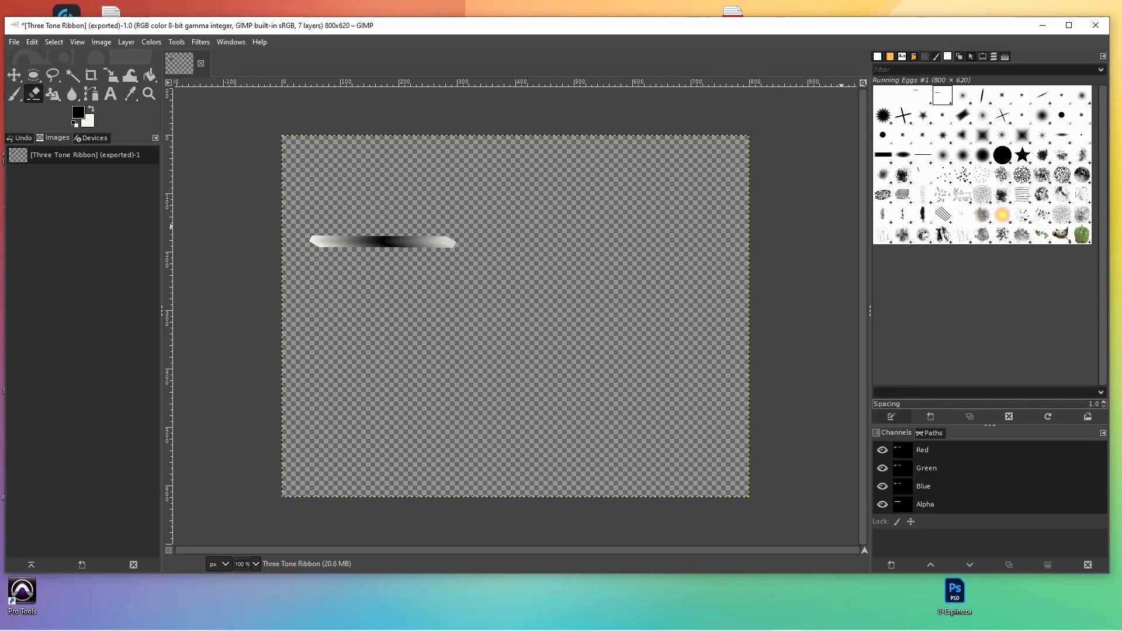
{"action": "left_click", "coordinate": [892, 417]}
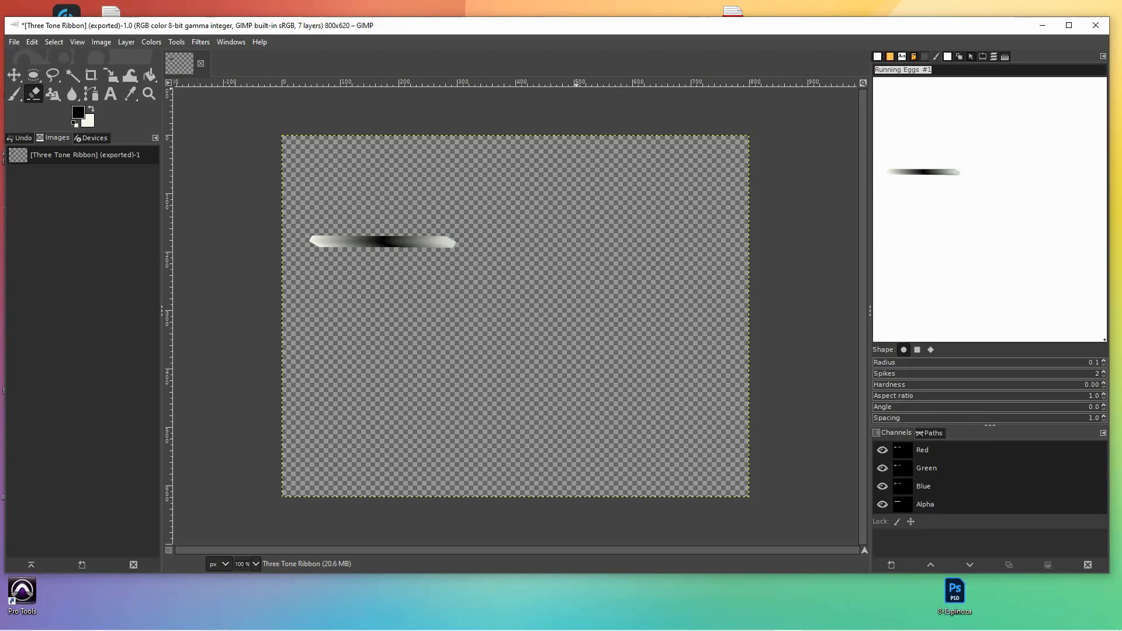
Step: Export the image again over Three Tone Ribbon.gbr with the brush description Three Tone Ribbon
{"action": "left_click", "coordinate": [14, 42]}
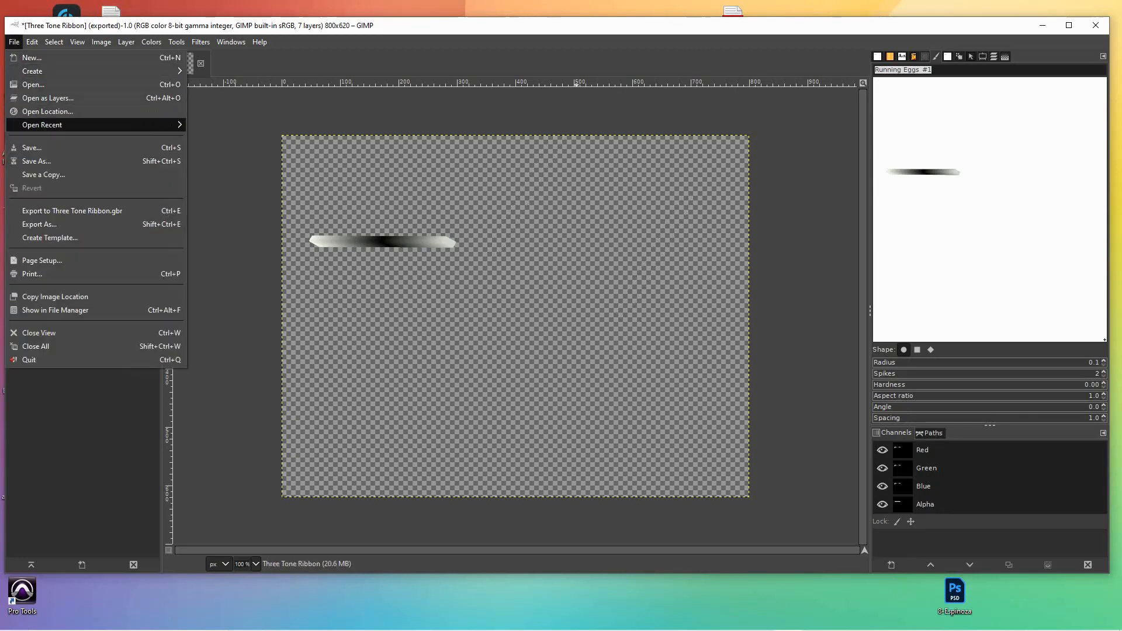
{"action": "left_click", "coordinate": [40, 224]}
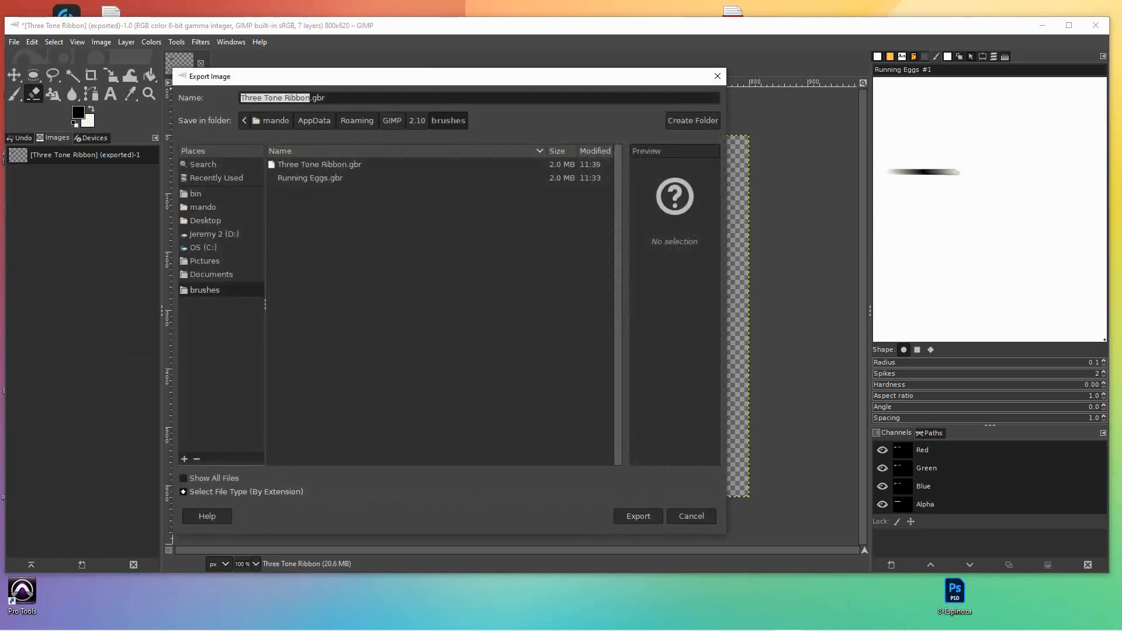
{"action": "key", "text": "Return"}
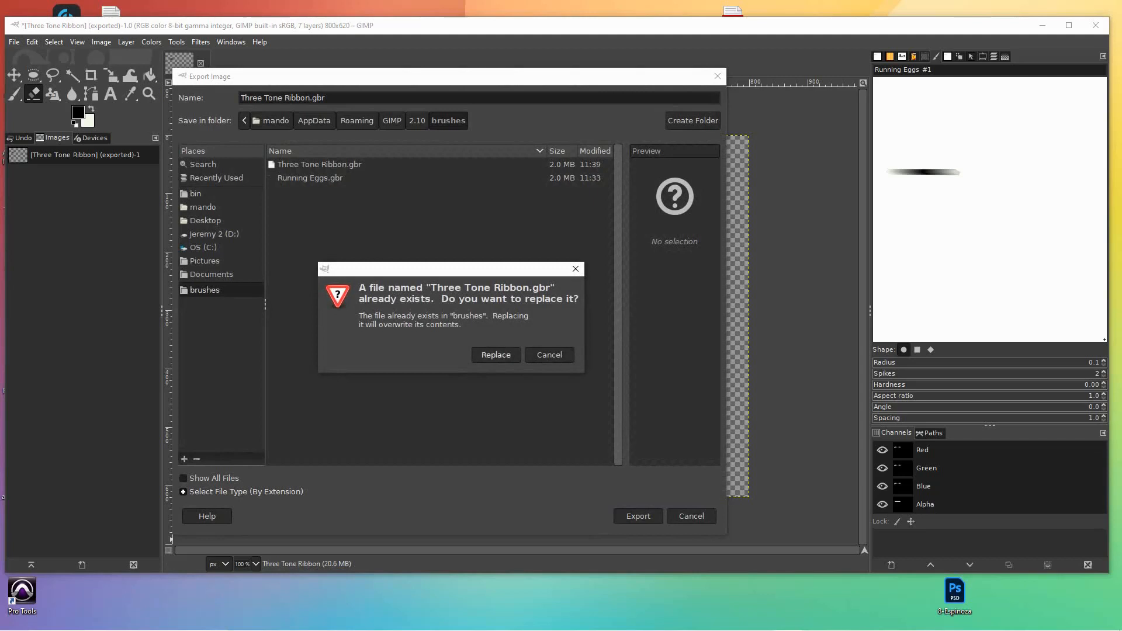
{"action": "key", "text": "Return"}
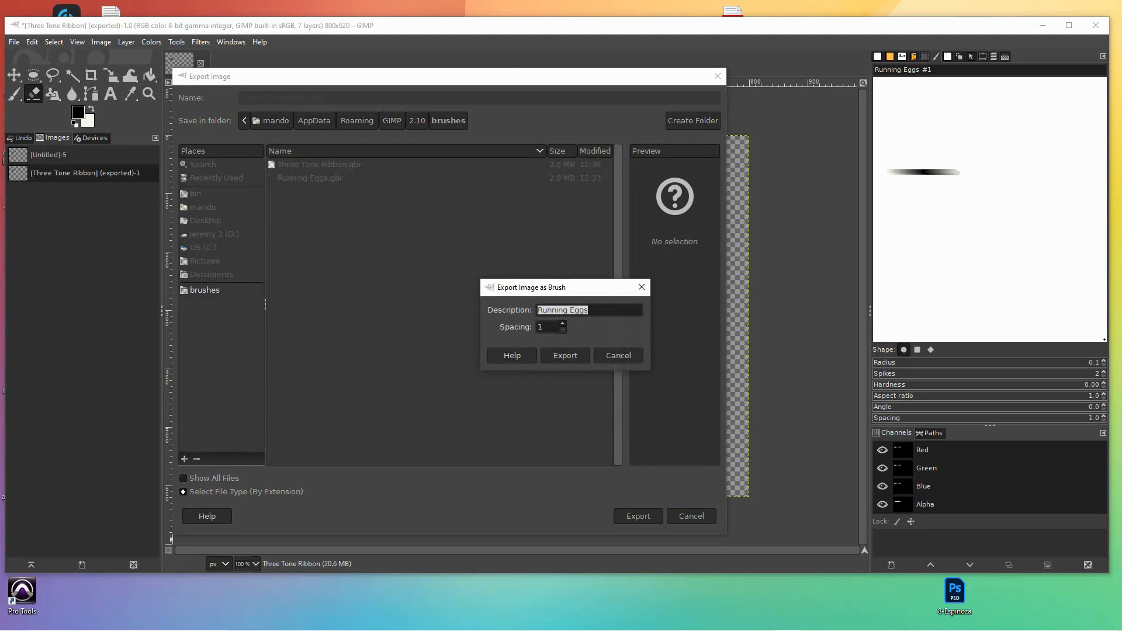
{"action": "type", "text": "Three Tone Ribbon"}
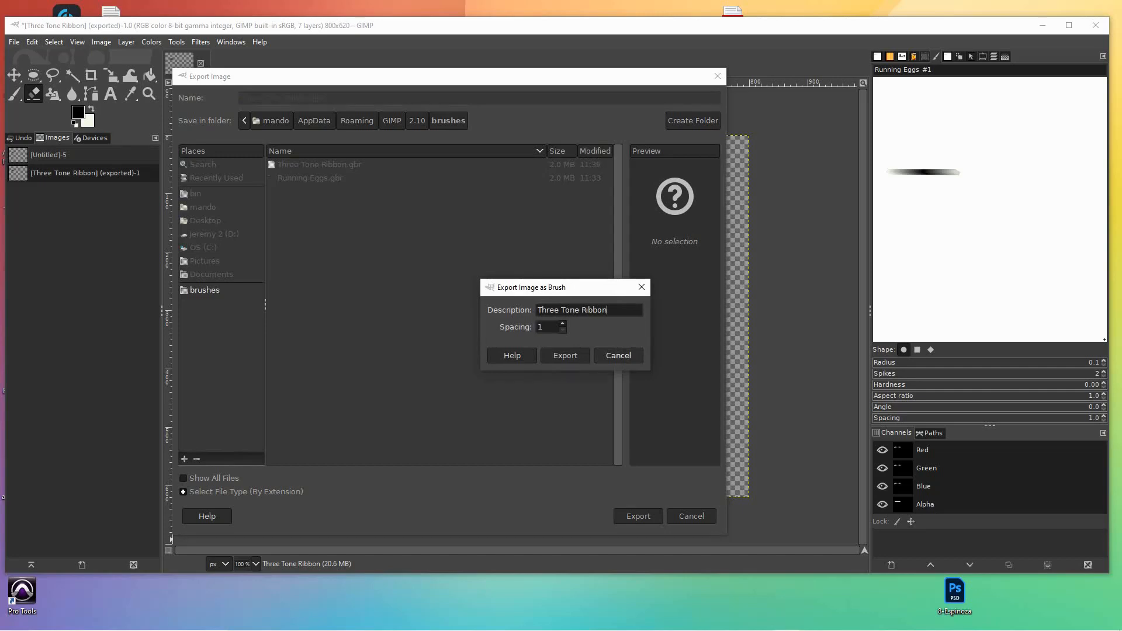
{"action": "left_click", "coordinate": [565, 355]}
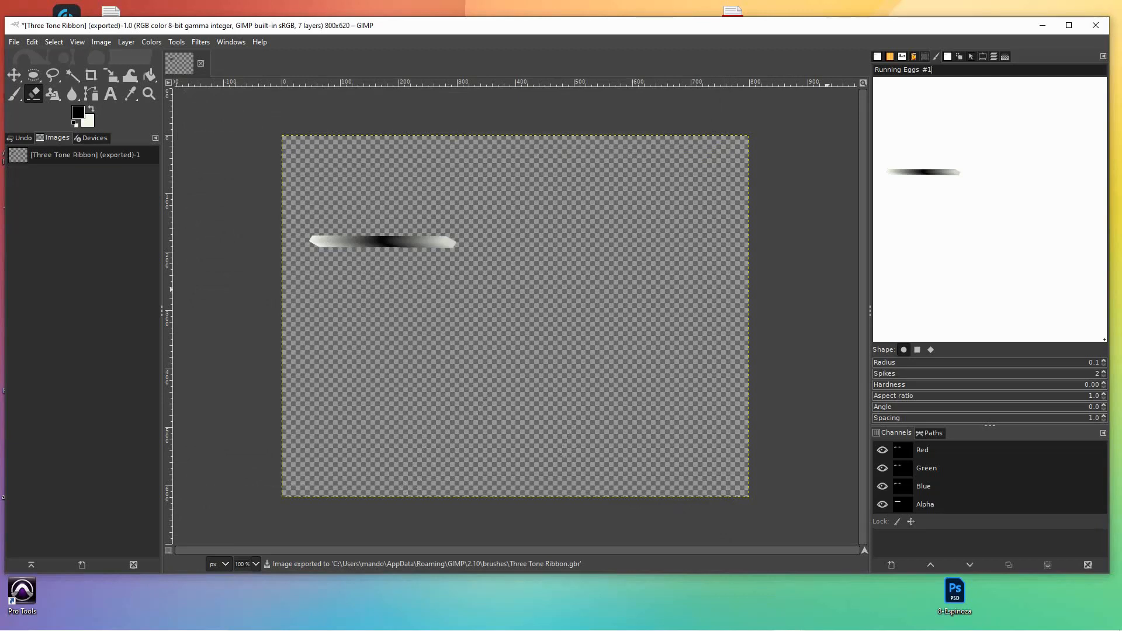
Step: Refresh the brush list and select the Three Tone Ribbon brush, returning to the layer list
{"action": "left_click", "coordinate": [877, 56]}
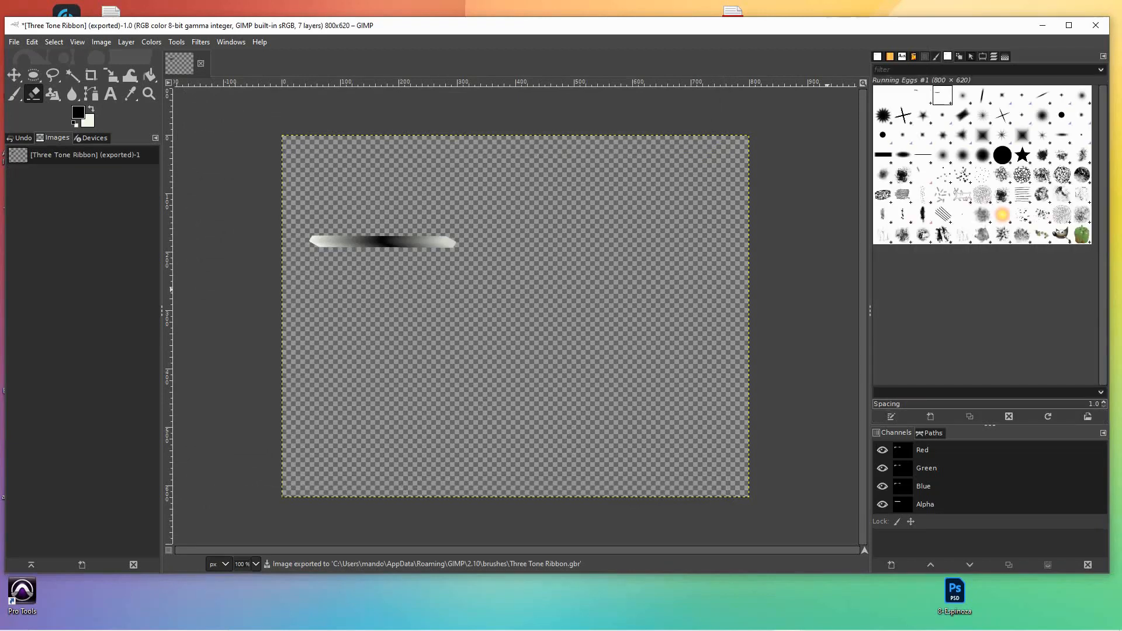
{"action": "left_click", "coordinate": [1048, 416]}
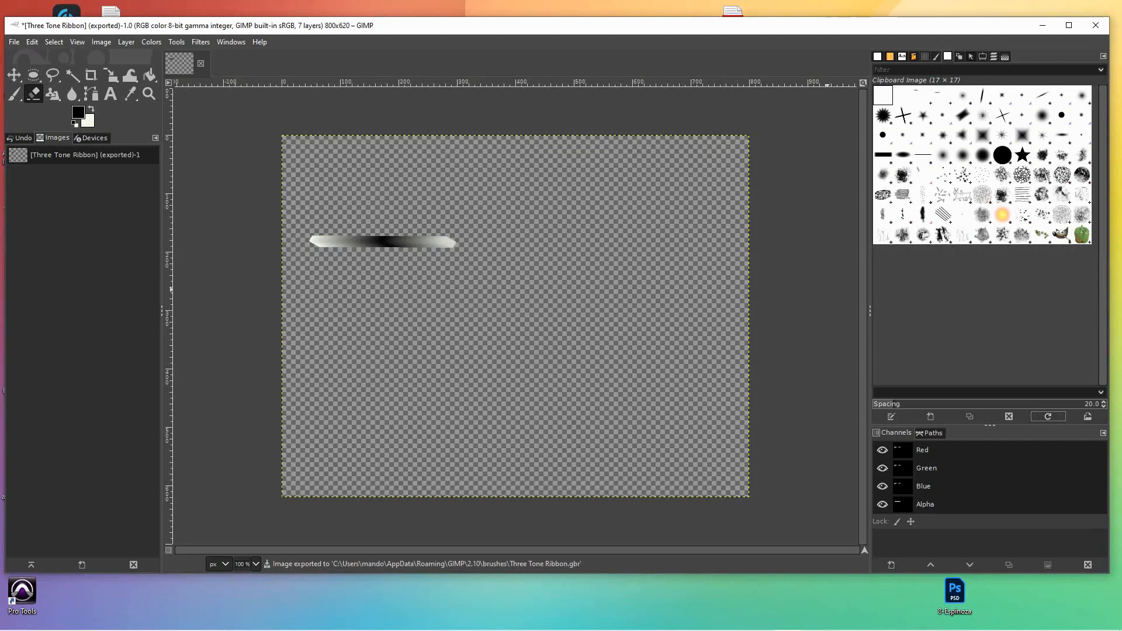
{"action": "left_click", "coordinate": [903, 96]}
{"action": "left_click", "coordinate": [923, 95]}
{"action": "left_click", "coordinate": [943, 95]}
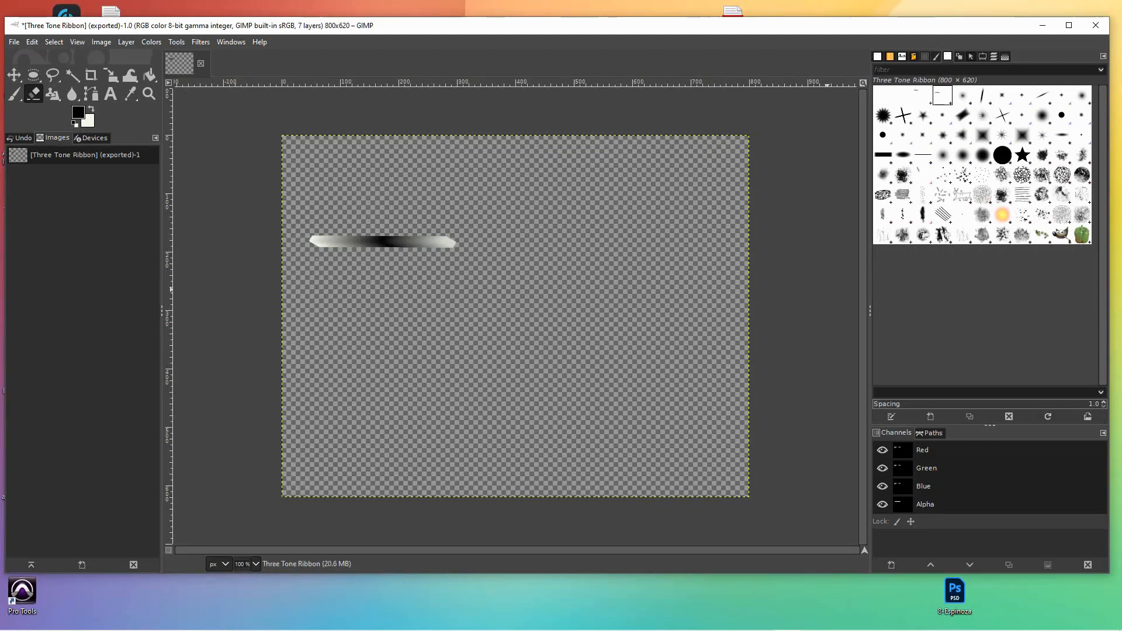
{"action": "mouse_move", "coordinate": [836, 630]}
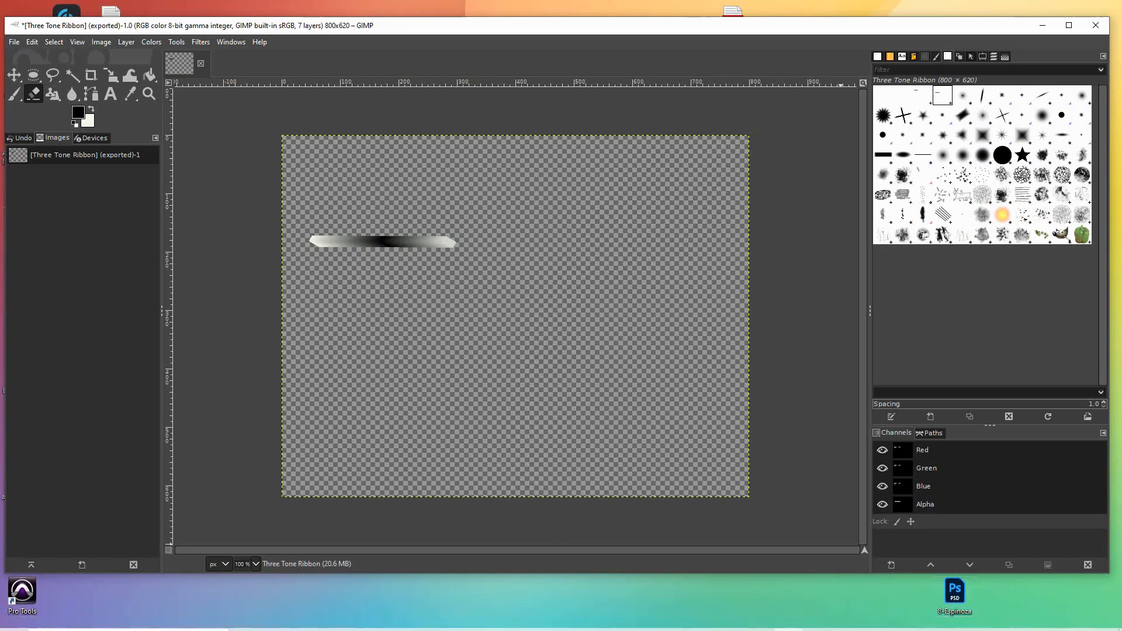
{"action": "left_click", "coordinate": [994, 57]}
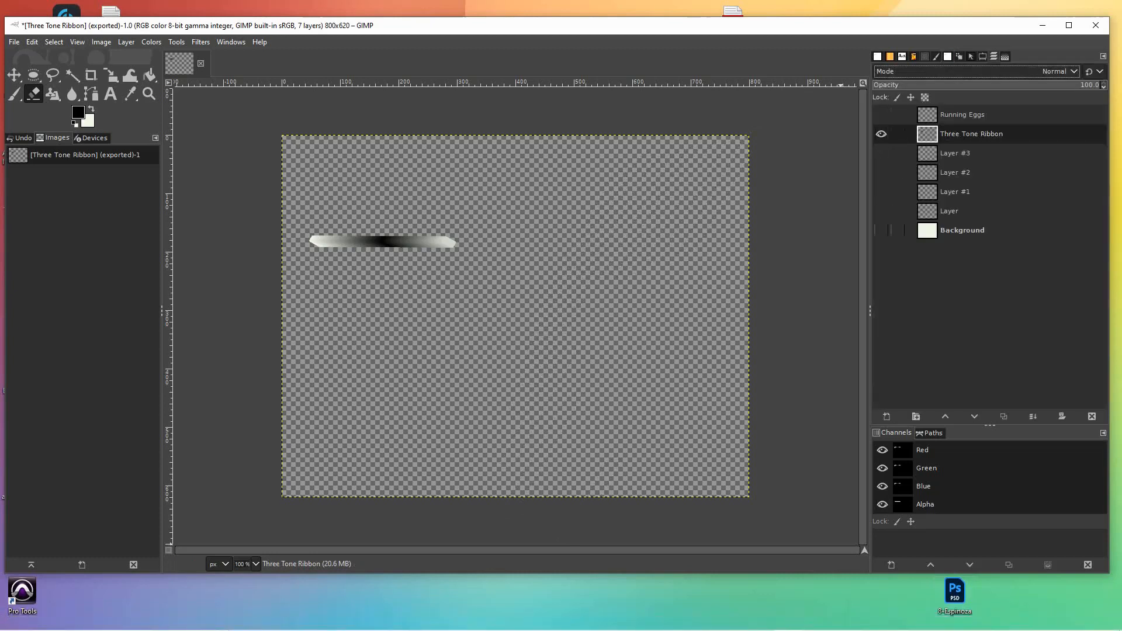
Step: Show the Background layer and paint a test stroke across the canvas with the Three Tone Ribbon brush, undoing it
{"action": "left_click", "coordinate": [881, 230]}
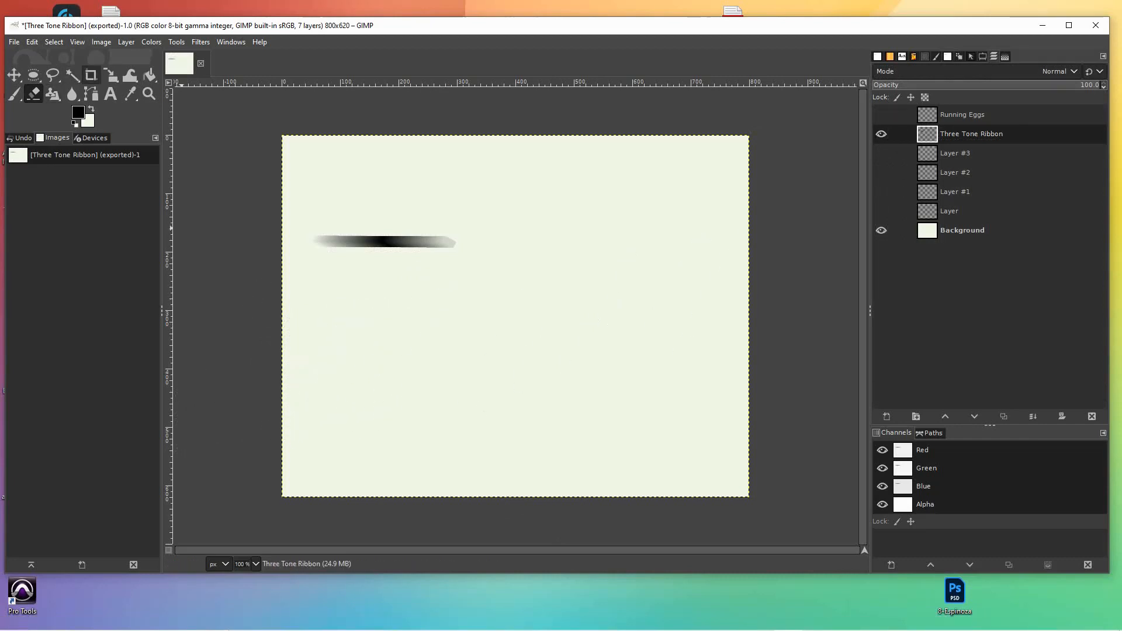
{"action": "left_click", "coordinate": [14, 93]}
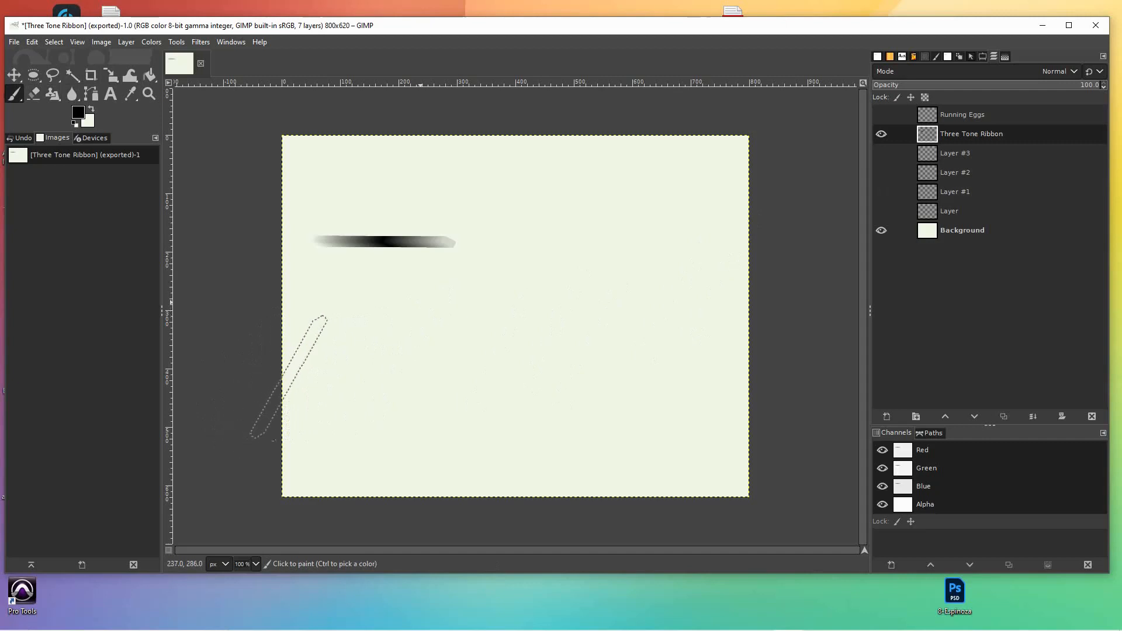
{"action": "mouse_move", "coordinate": [470, 292]}
{"action": "left_mouse_down"}
{"action": "mouse_move", "coordinate": [759, 285]}
{"action": "mouse_move", "coordinate": [473, 275]}
{"action": "mouse_move", "coordinate": [547, 271]}
{"action": "mouse_move", "coordinate": [805, 283]}
{"action": "left_mouse_up"}
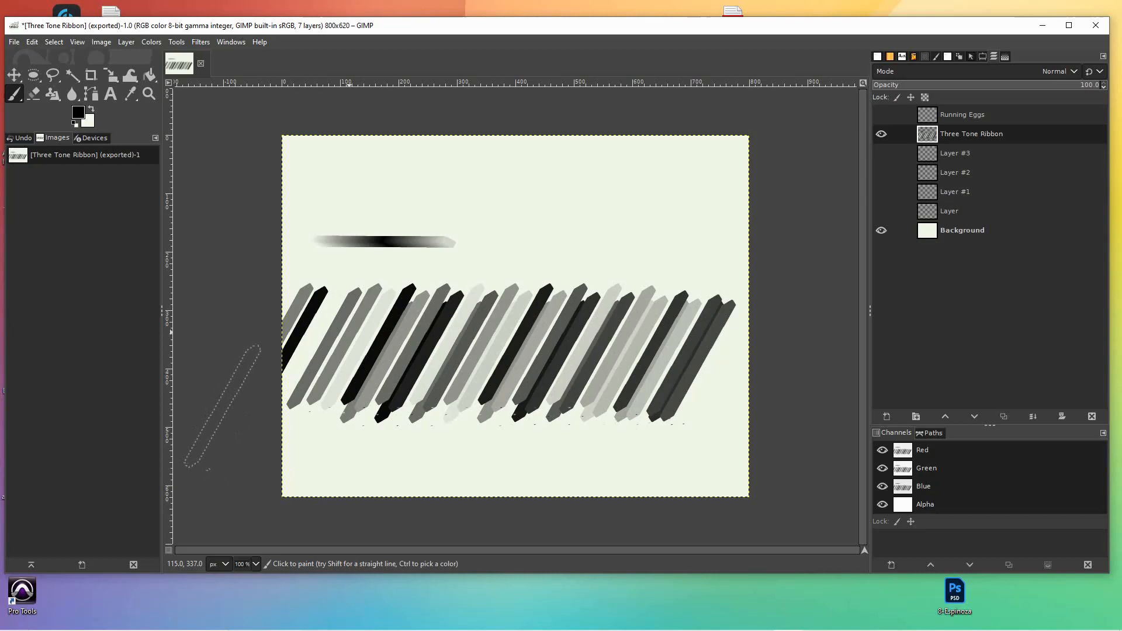
{"action": "key", "text": "ctrl+z"}
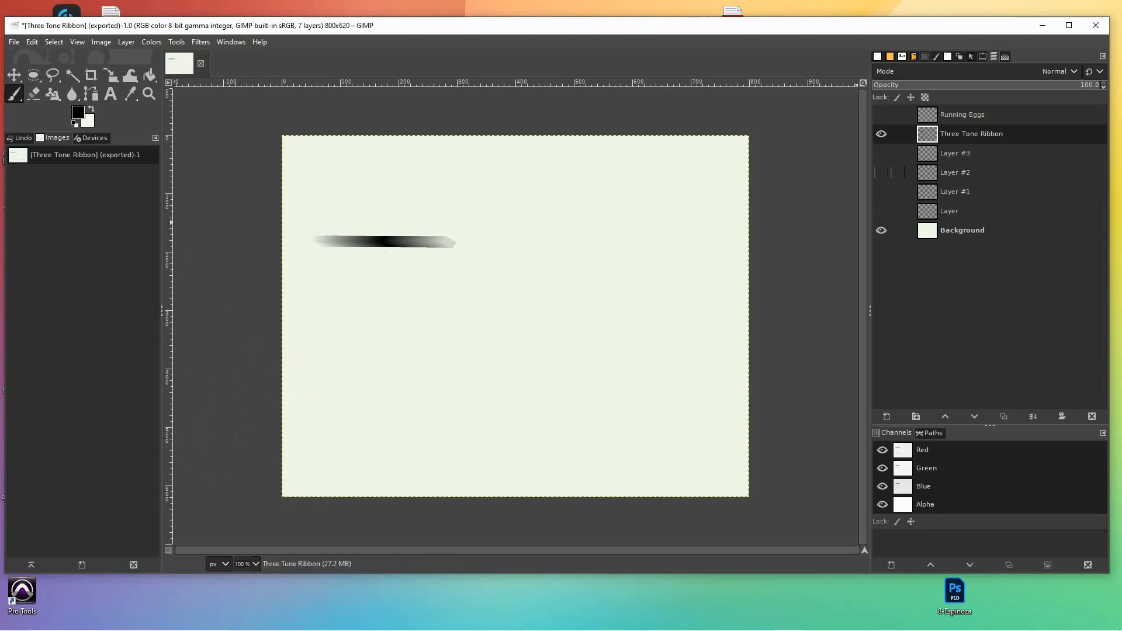
Step: Erase the original ribbon stroke from the Three Tone Ribbon layer
{"action": "key", "text": "shift+e"}
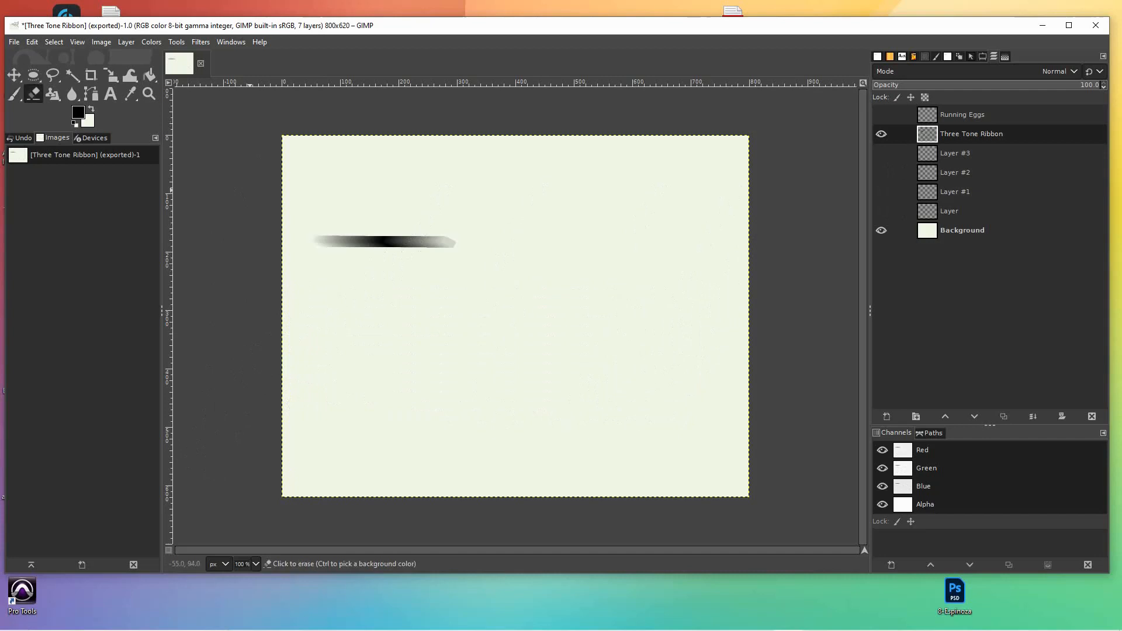
{"action": "left_click_drag", "start_coordinate": [411, 203], "coordinate": [570, 195]}
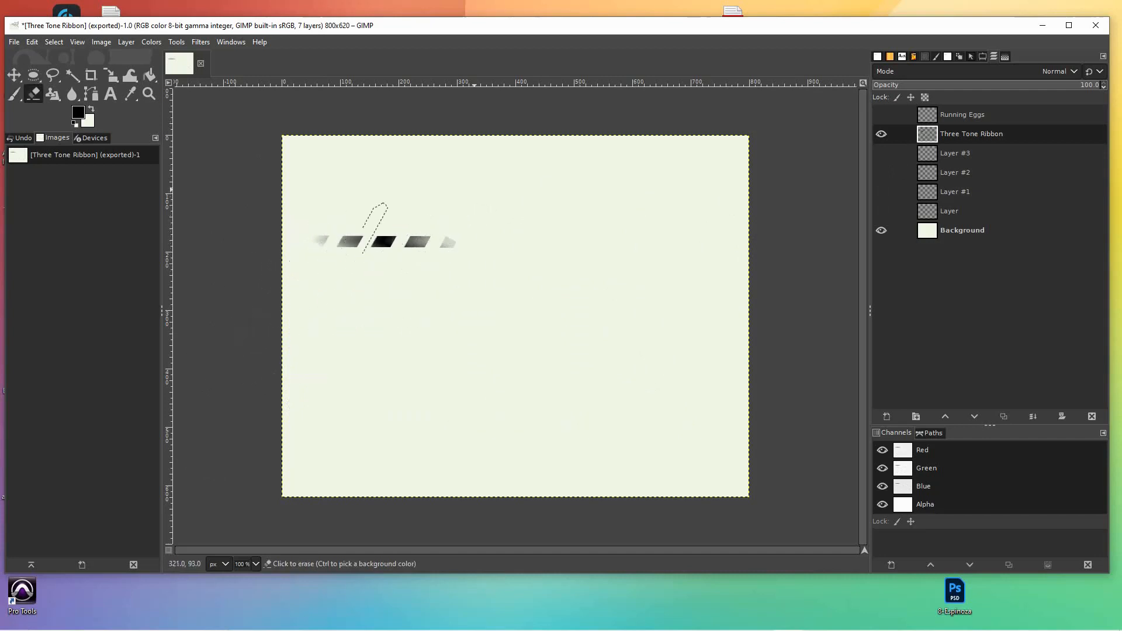
{"action": "left_click_drag", "start_coordinate": [427, 184], "coordinate": [570, 184]}
{"action": "left_click_drag", "start_coordinate": [293, 304], "coordinate": [346, 311]}
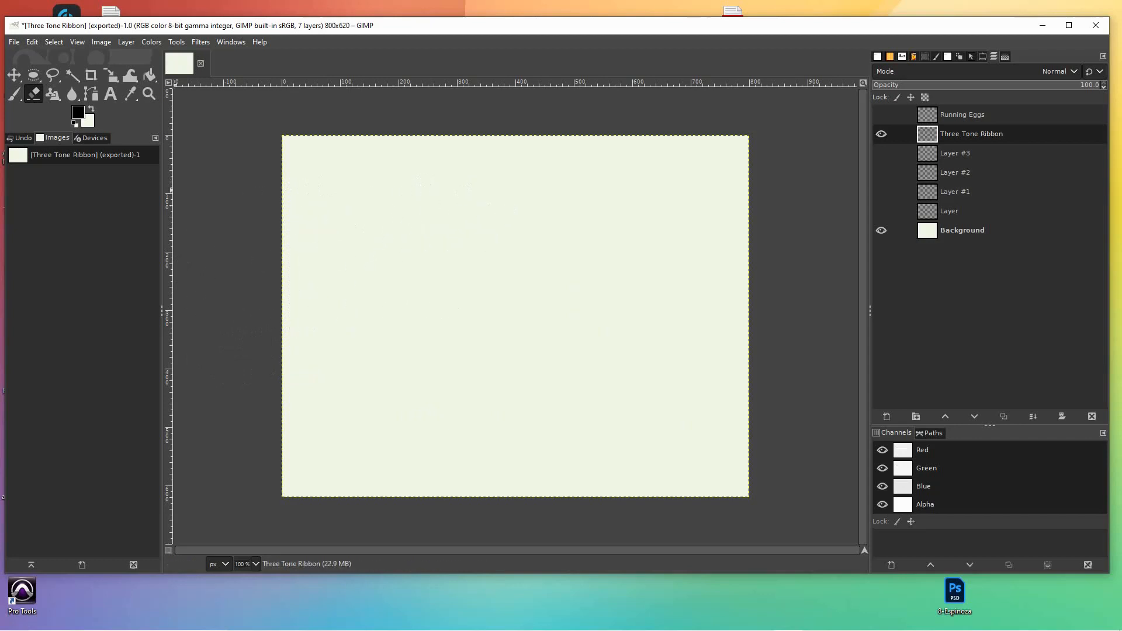
Step: Show the Running Eggs layer and paint a straight horizontal ribbon about 666 px long below its marks, with brush size 143
{"action": "key", "text": "p"}
{"action": "left_click", "coordinate": [882, 114]}
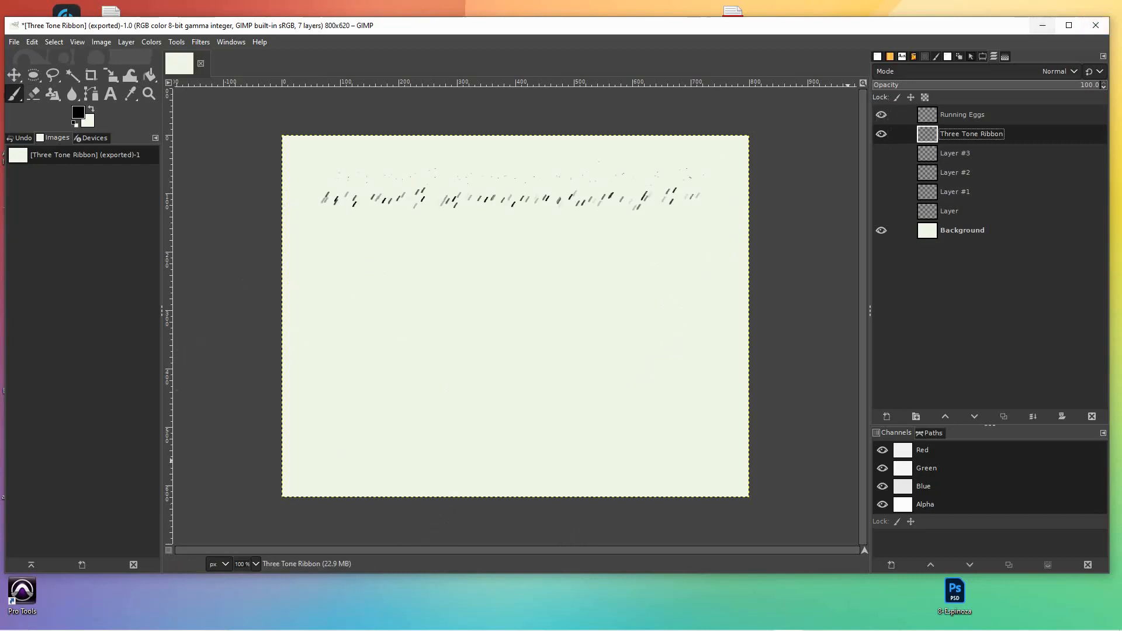
{"action": "left_click", "coordinate": [936, 56]}
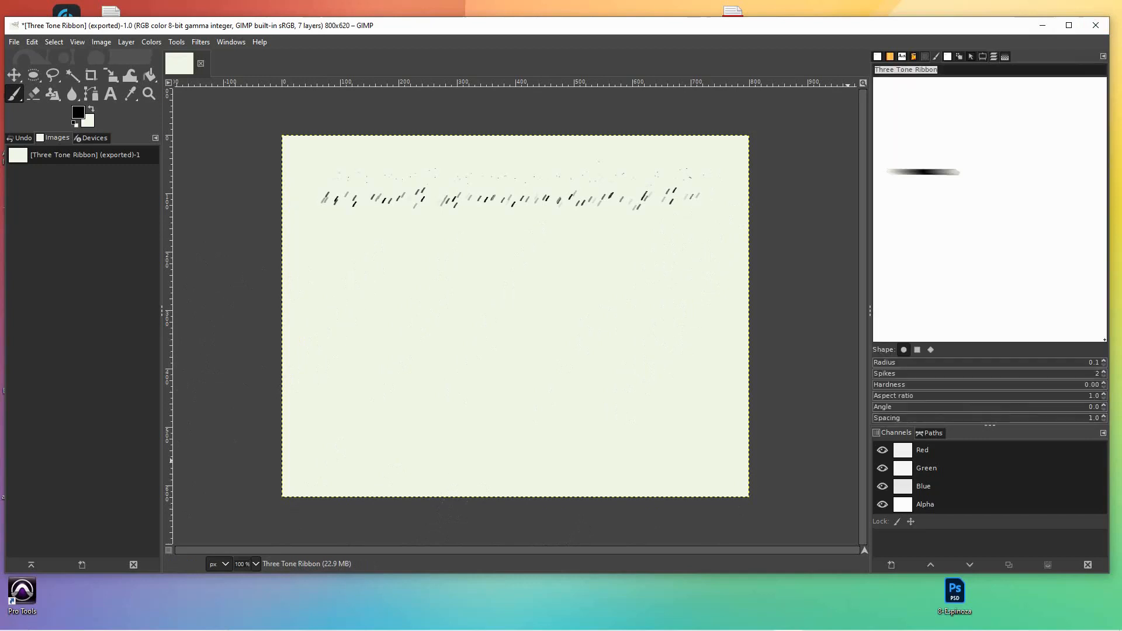
{"action": "left_click", "coordinate": [877, 57]}
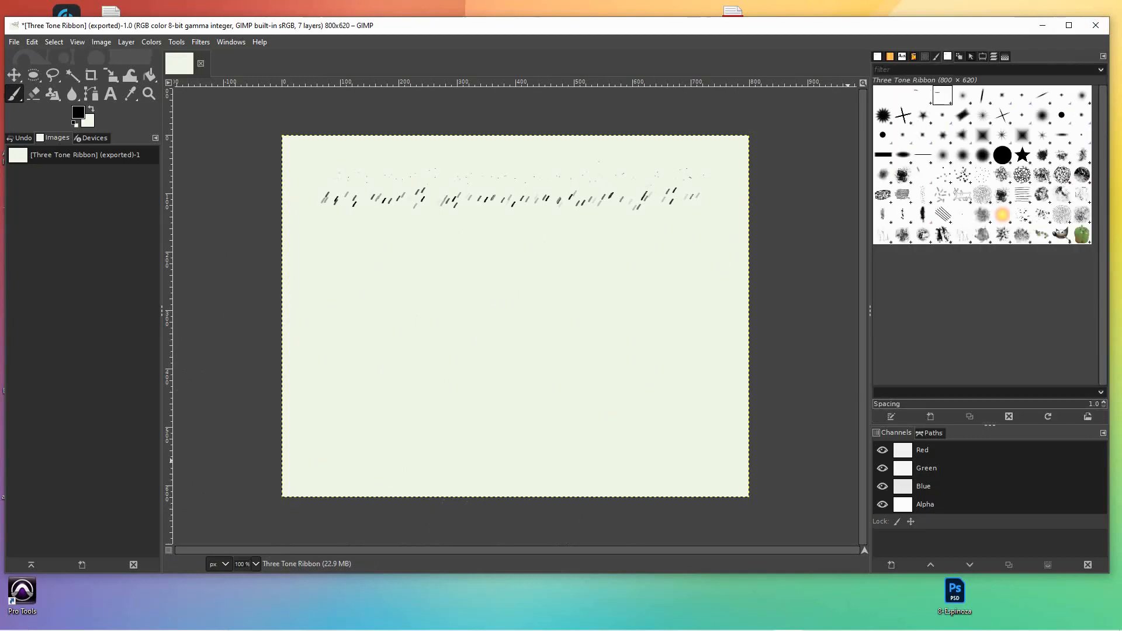
{"action": "left_click", "coordinate": [971, 56]}
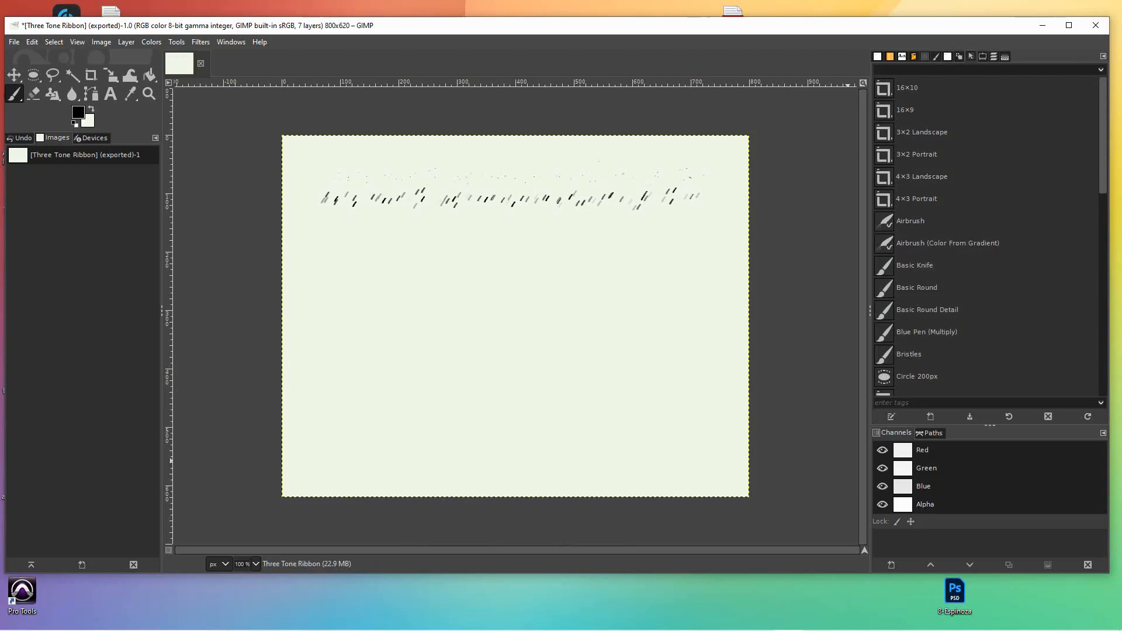
{"action": "left_click", "coordinate": [983, 56]}
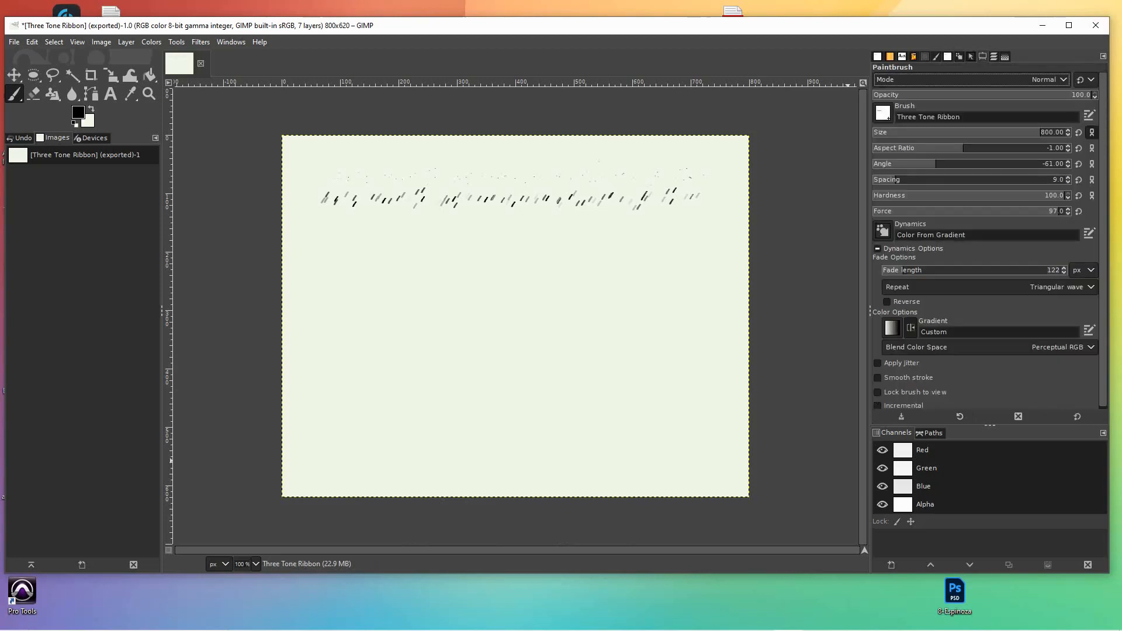
{"action": "left_click", "coordinate": [930, 132]}
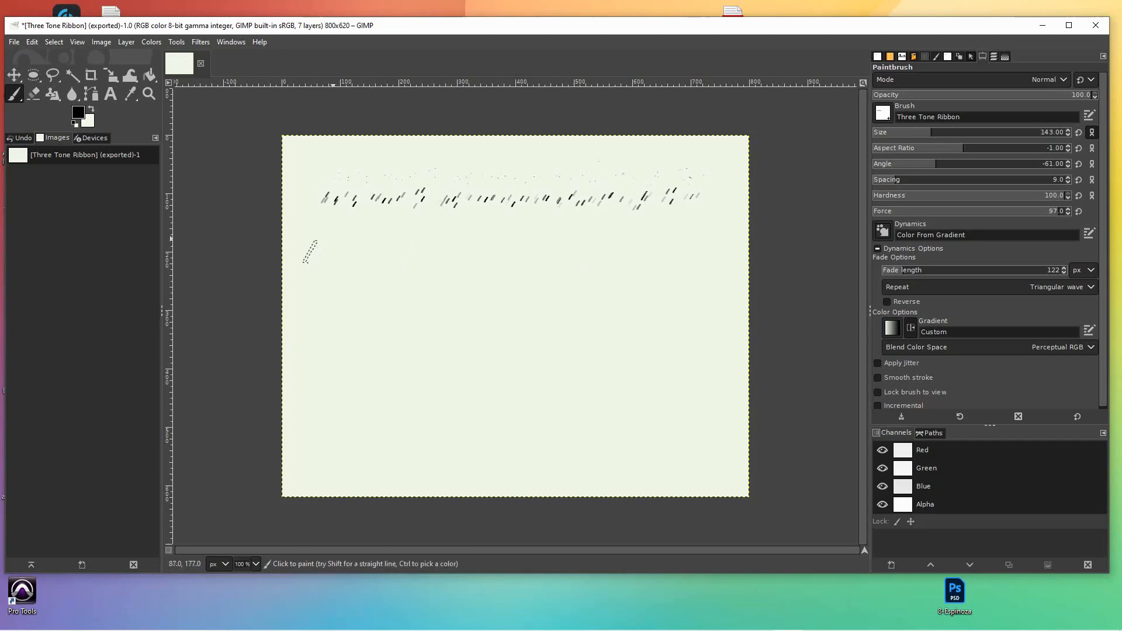
{"action": "key", "text": "shift"}
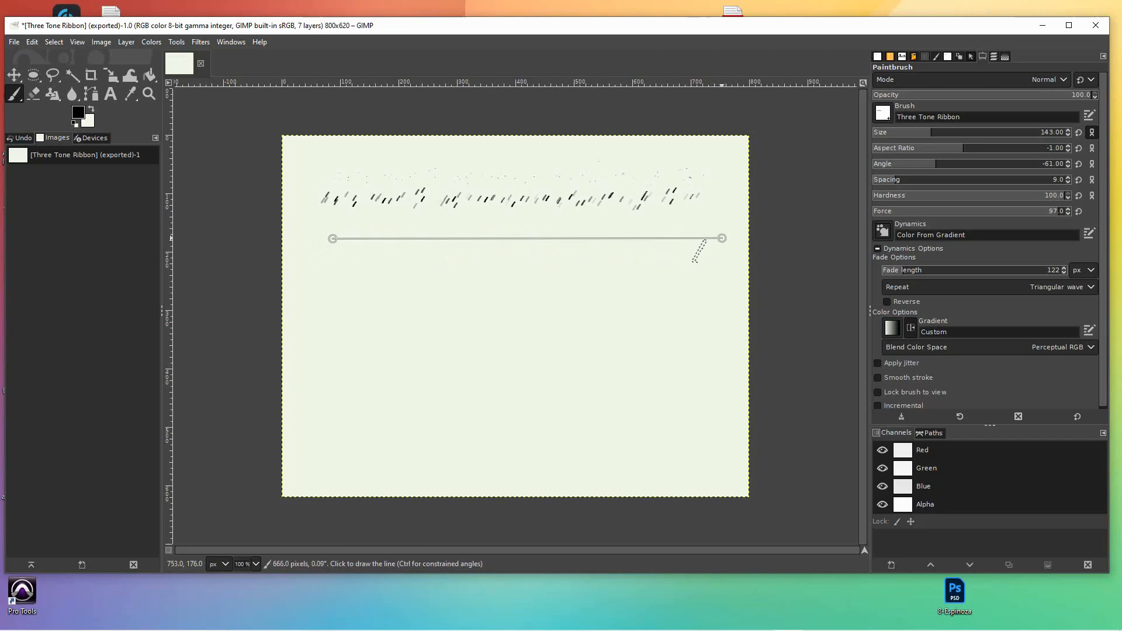
{"action": "left_click", "coordinate": [722, 236], "text": "shift"}
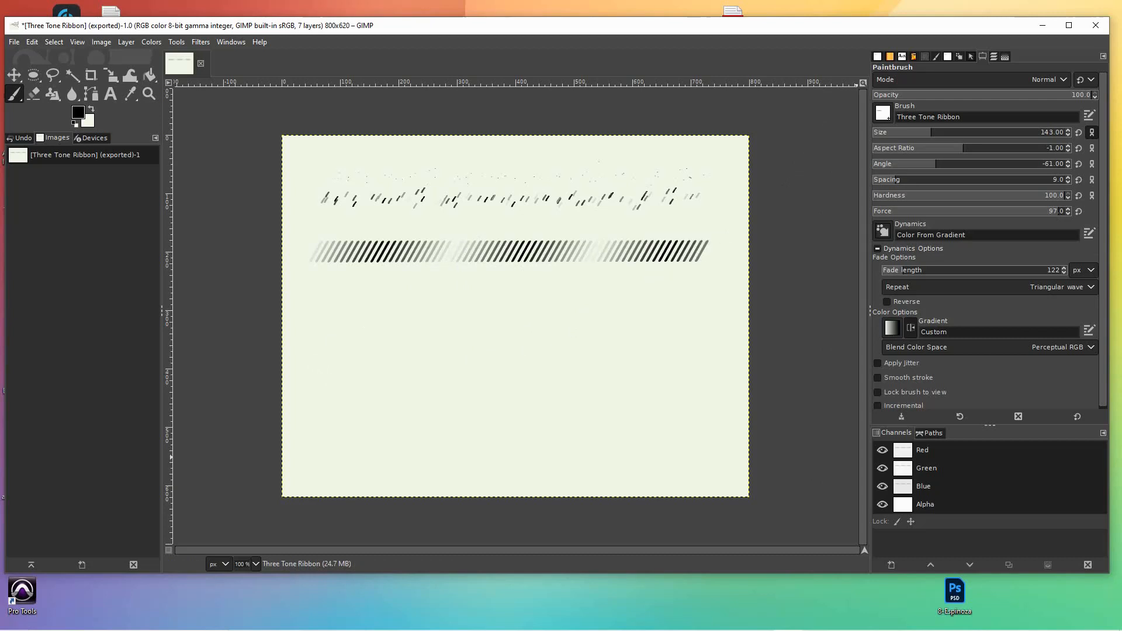
Step: Select and show Layer #3, hiding the Three Tone Ribbon and Running Eggs layers
{"action": "left_click", "coordinate": [994, 57]}
{"action": "left_click", "coordinate": [955, 153]}
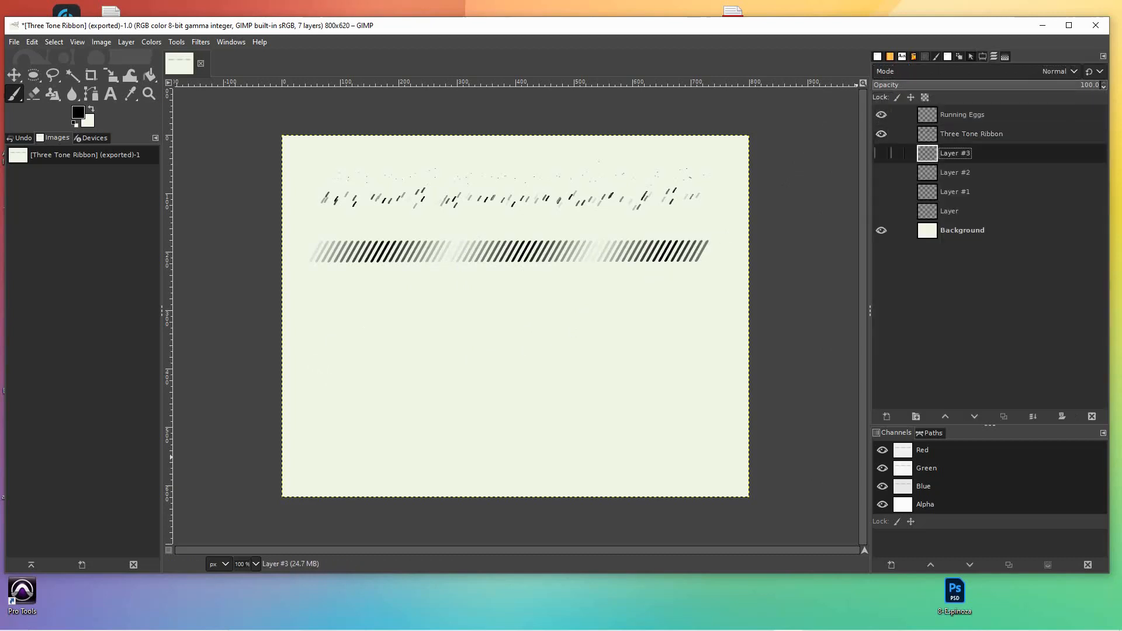
{"action": "left_click", "coordinate": [882, 134]}
{"action": "left_click", "coordinate": [882, 115]}
{"action": "left_click", "coordinate": [881, 153]}
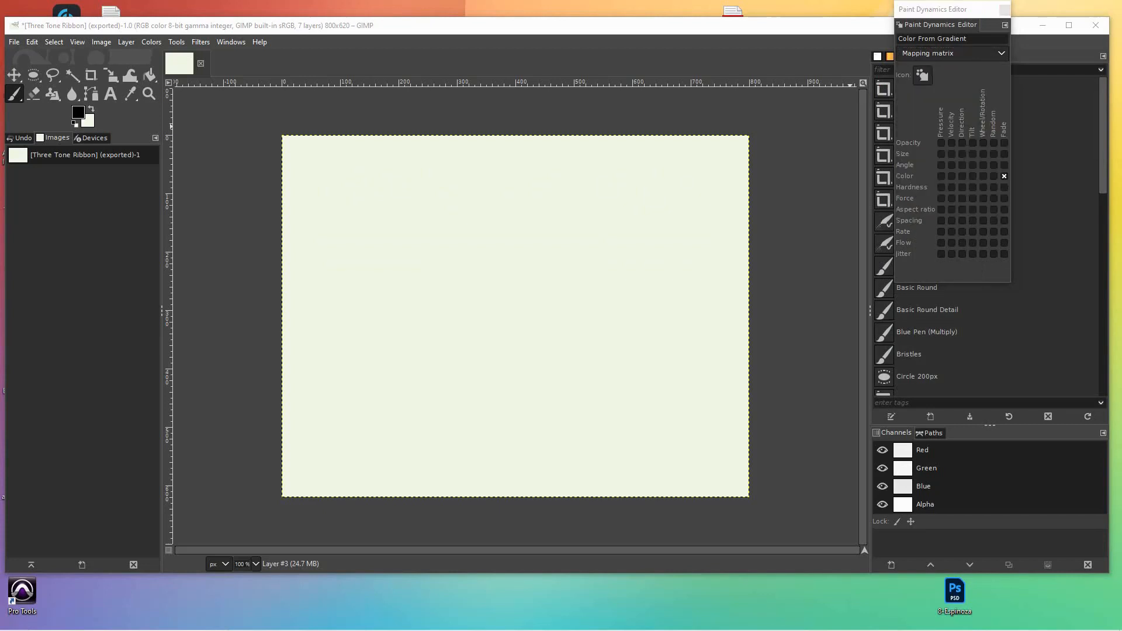
Step: Close the Paint Dynamics Editor and create a new diamond-shaped brush
{"action": "left_click", "coordinate": [1004, 10]}
{"action": "left_click", "coordinate": [936, 57]}
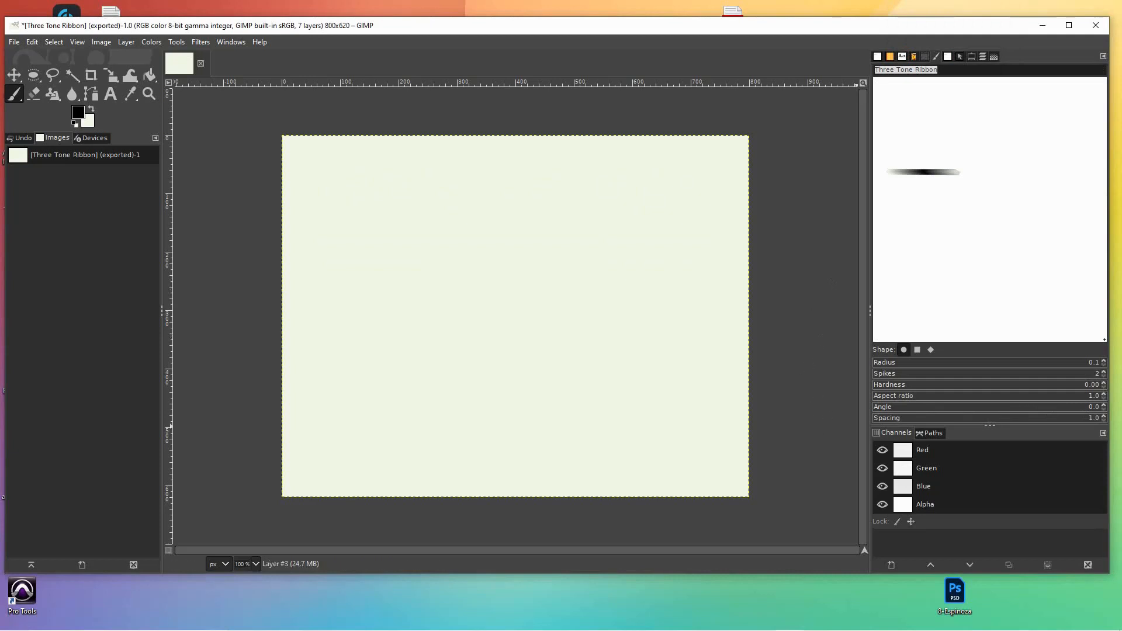
{"action": "left_click", "coordinate": [971, 56]}
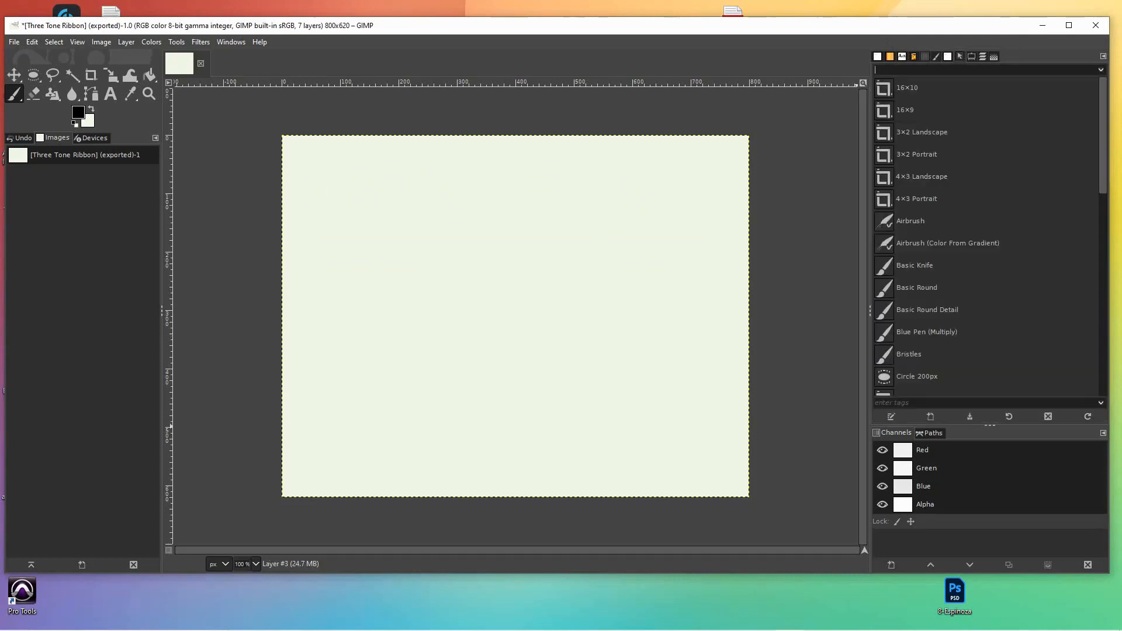
{"action": "left_click", "coordinate": [937, 56]}
{"action": "left_click", "coordinate": [878, 57]}
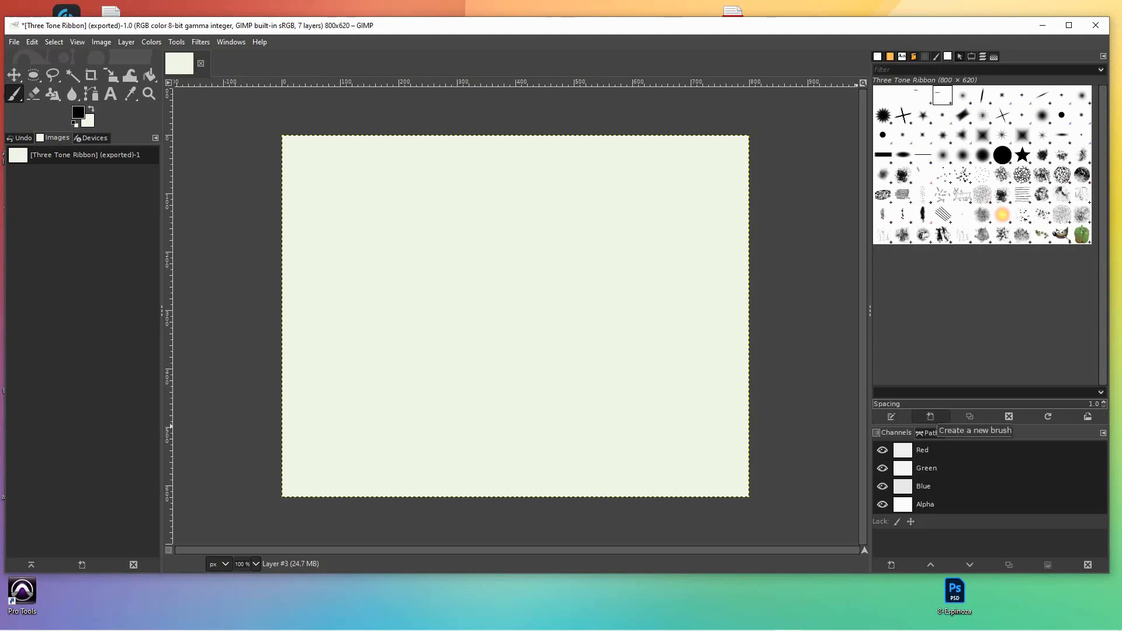
{"action": "left_click", "coordinate": [931, 416]}
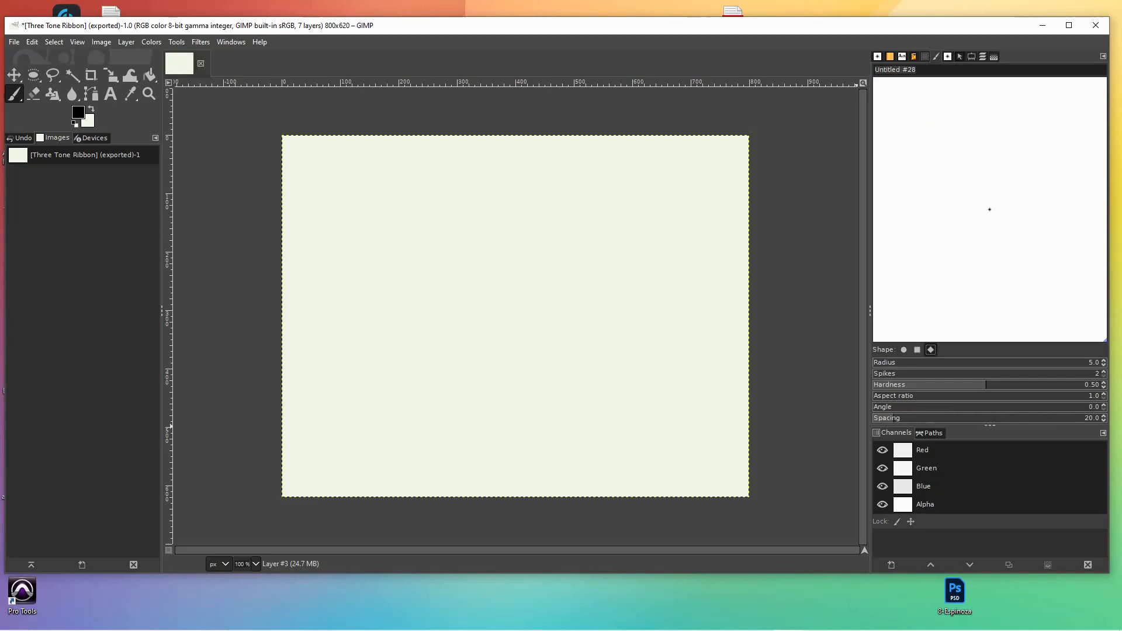
Step: Paint a thin test stroke on Layer #3 with the new diamond brush and undo it
{"action": "left_click", "coordinate": [983, 57]}
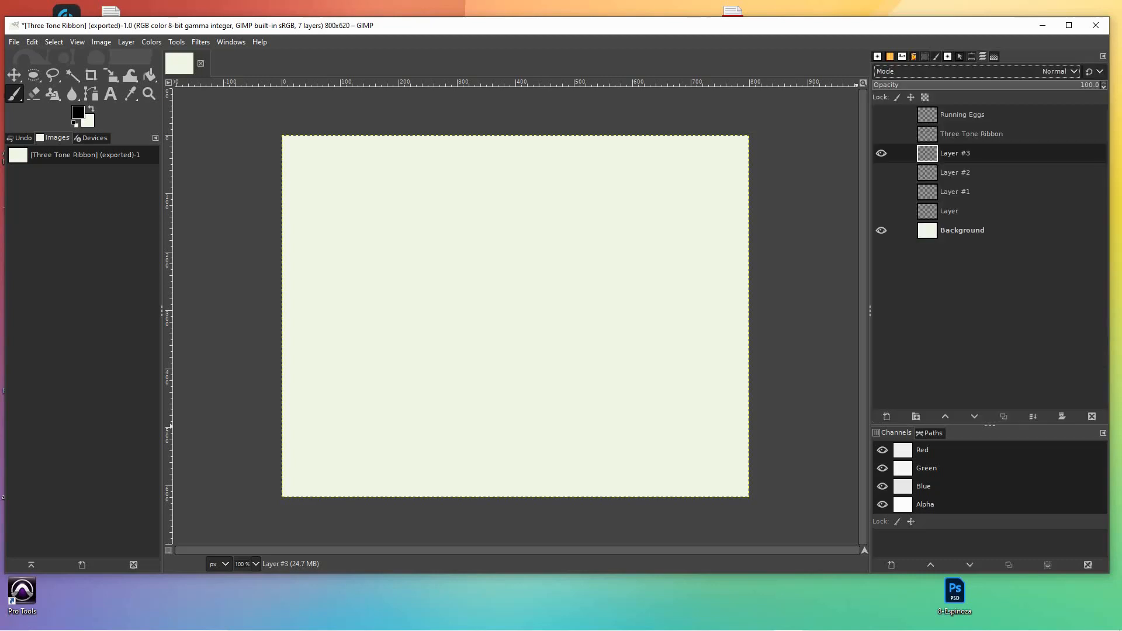
{"action": "left_click_drag", "start_coordinate": [316, 276], "coordinate": [595, 266]}
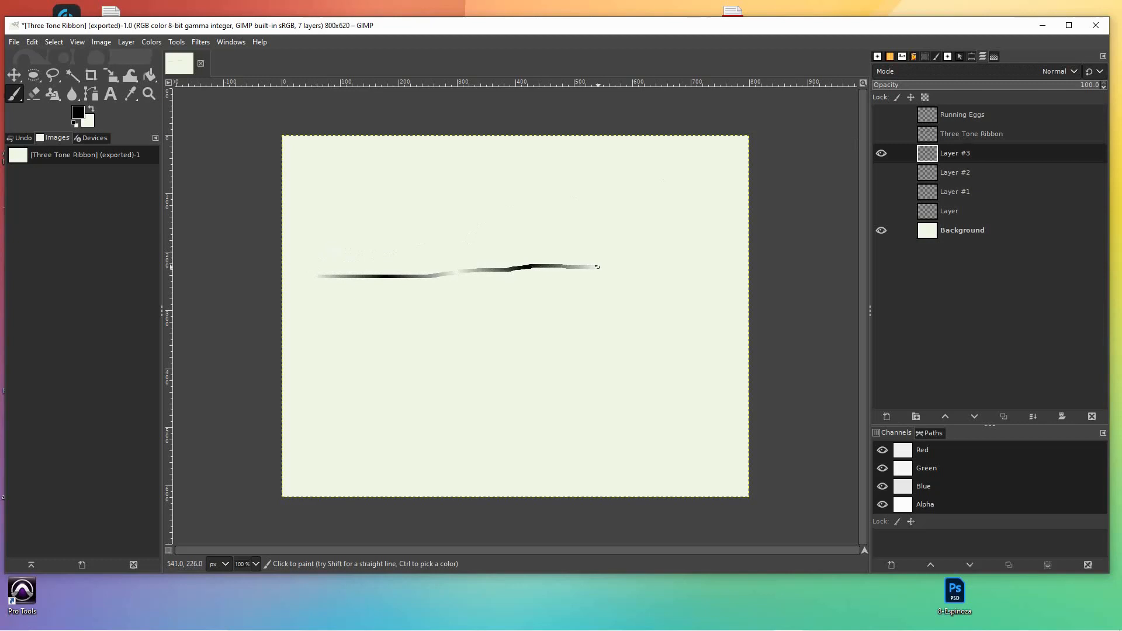
{"action": "key", "text": "ctrl+z"}
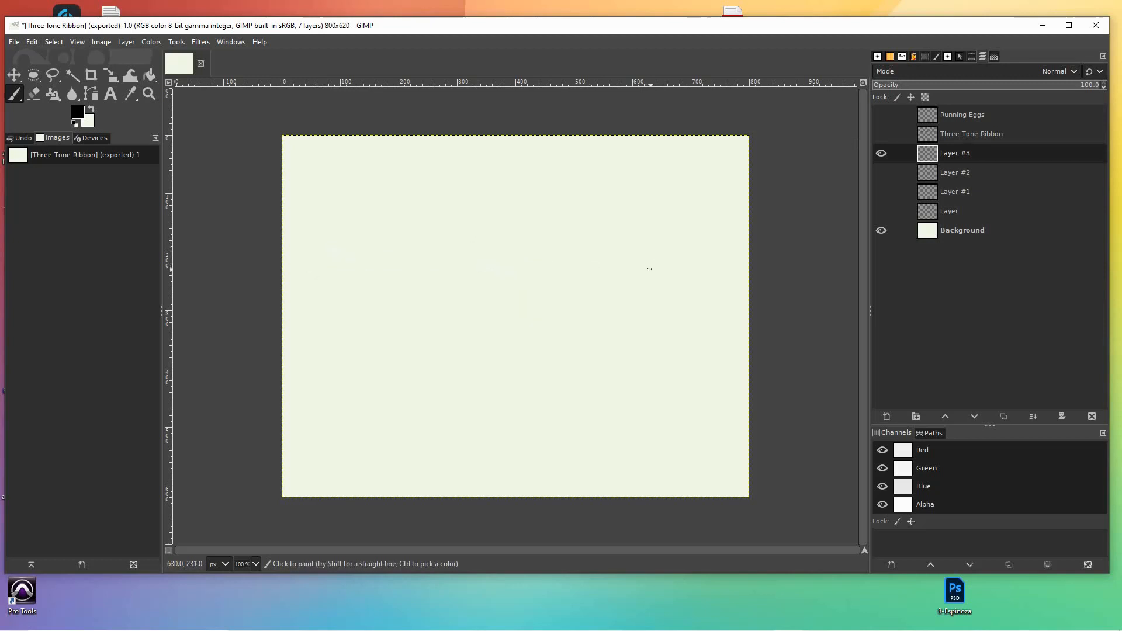
Step: Enlarge the diamond brush to size 46 and try a stroke across the canvas, undoing it
{"action": "key", "text": "bracketright"}
{"action": "key", "text": "bracketright"}
{"action": "key", "text": "bracketright"}
{"action": "key", "text": "bracketright"}
{"action": "key", "text": "bracketright"}
{"action": "key", "text": "bracketright"}
{"action": "key", "text": "bracketright"}
{"action": "key", "text": "bracketright"}
{"action": "key", "text": "bracketright"}
{"action": "key", "text": "bracketright"}
{"action": "key", "text": "bracketright"}
{"action": "key", "text": "bracketright"}
{"action": "key", "text": "bracketright"}
{"action": "key", "text": "bracketright"}
{"action": "key", "text": "bracketright"}
{"action": "key", "text": "bracketright"}
{"action": "key", "text": "bracketright"}
{"action": "key", "text": "bracketright"}
{"action": "key", "text": "bracketright"}
{"action": "key", "text": "bracketright"}
{"action": "key", "text": "bracketright"}
{"action": "left_click_drag", "start_coordinate": [322, 307], "coordinate": [631, 294]}
{"action": "key", "text": "ctrl+z"}
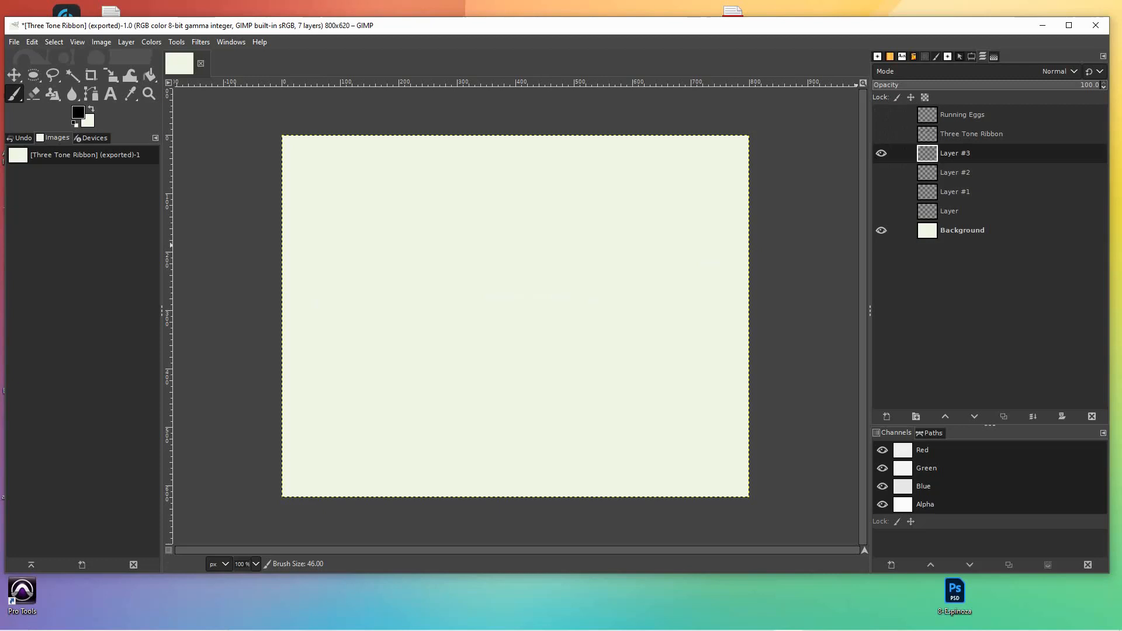
Step: Set the brush angle to -99 and the spacing to 18, trying and undoing a stroke for each setting
{"action": "left_click", "coordinate": [972, 57]}
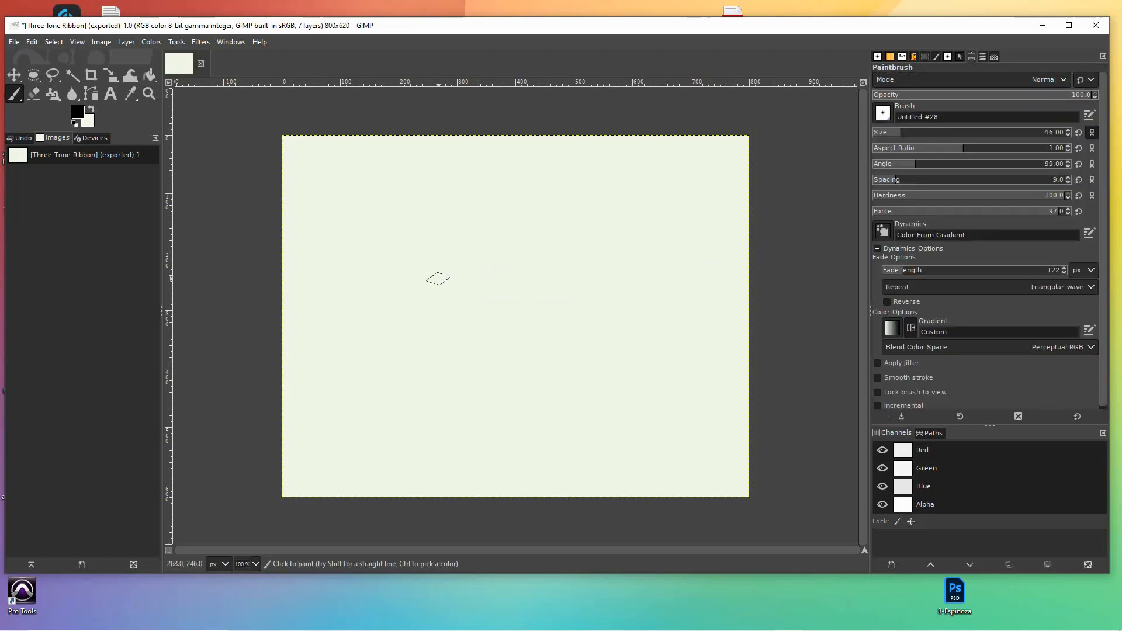
{"action": "left_click_drag", "start_coordinate": [353, 282], "coordinate": [681, 271]}
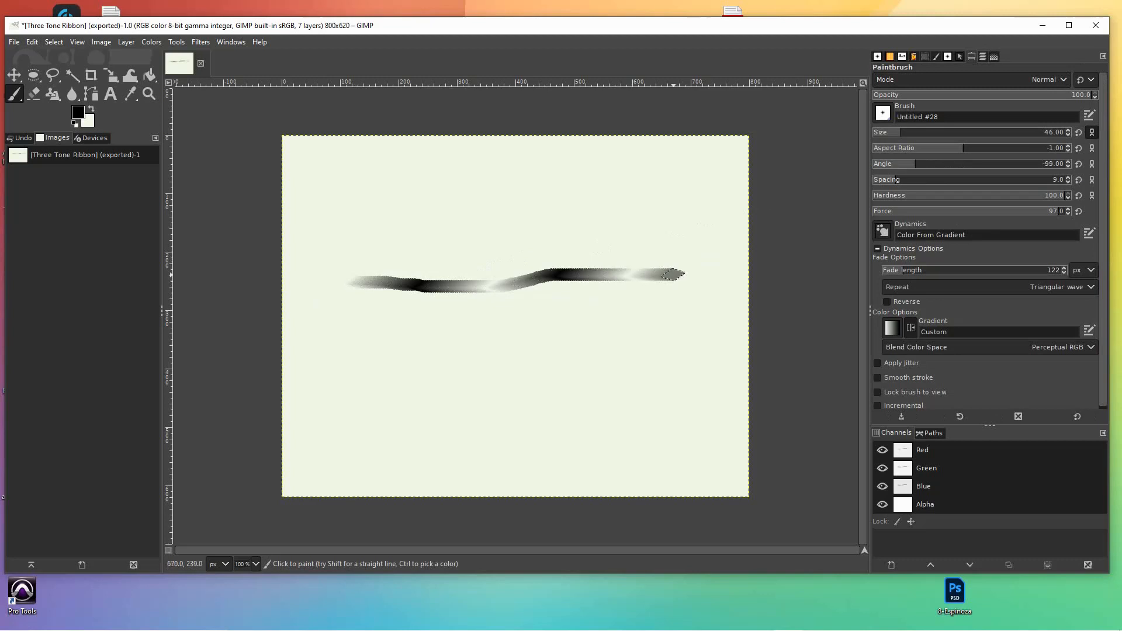
{"action": "key", "text": "ctrl+z"}
{"action": "left_click", "coordinate": [911, 180]}
{"action": "left_click_drag", "start_coordinate": [343, 280], "coordinate": [722, 271]}
{"action": "key", "text": "ctrl+z"}
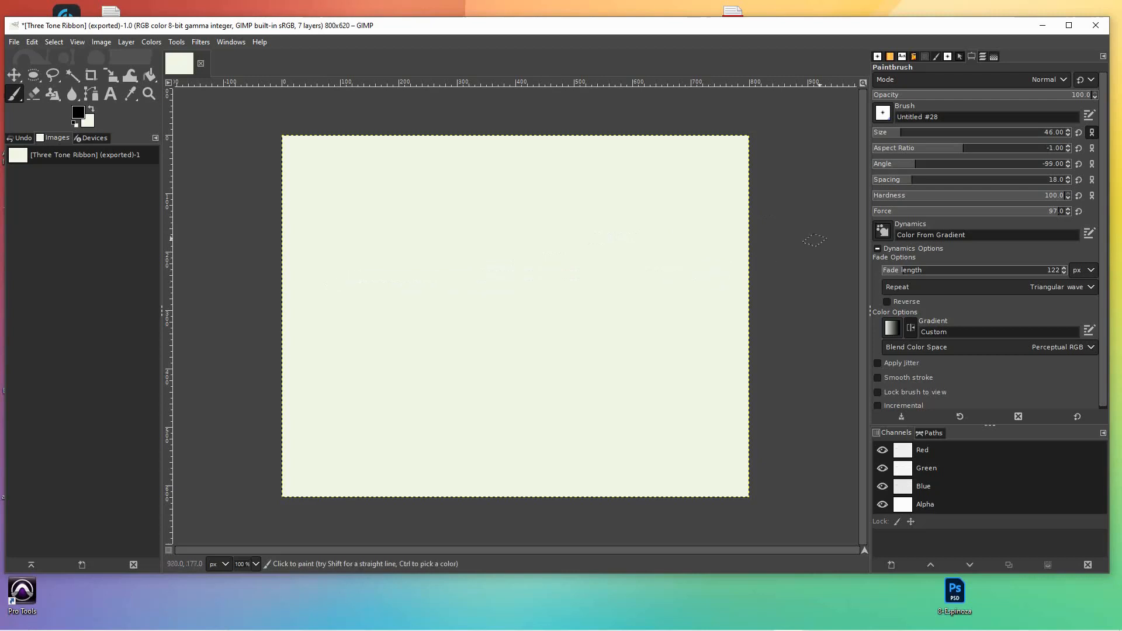
Step: Set the fade length to 57 px and the fade repeat to Sawtooth wave, trying and undoing a stroke for each setting
{"action": "left_click_drag", "start_coordinate": [901, 270], "coordinate": [891, 270]}
{"action": "left_click_drag", "start_coordinate": [335, 295], "coordinate": [696, 282]}
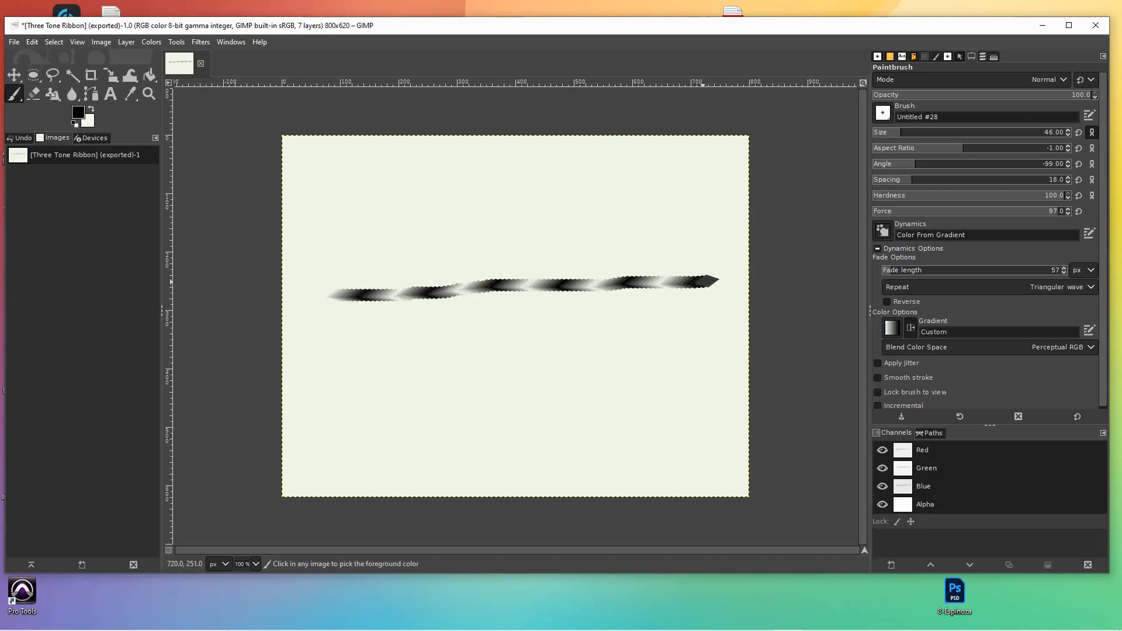
{"action": "key", "text": "ctrl+z"}
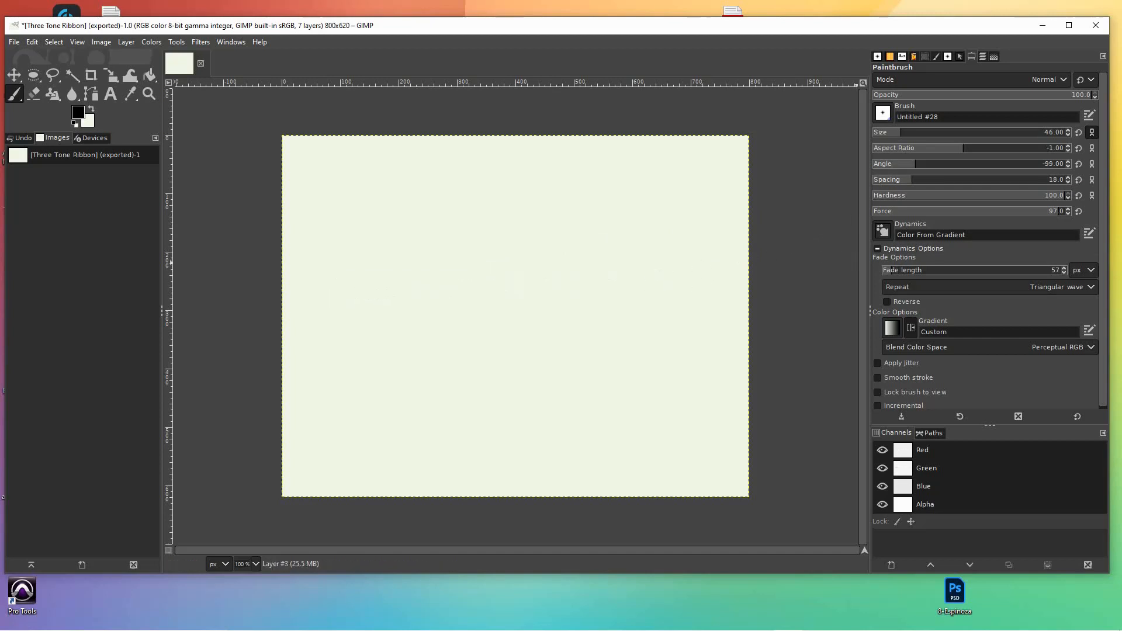
{"action": "left_click", "coordinate": [1060, 287]}
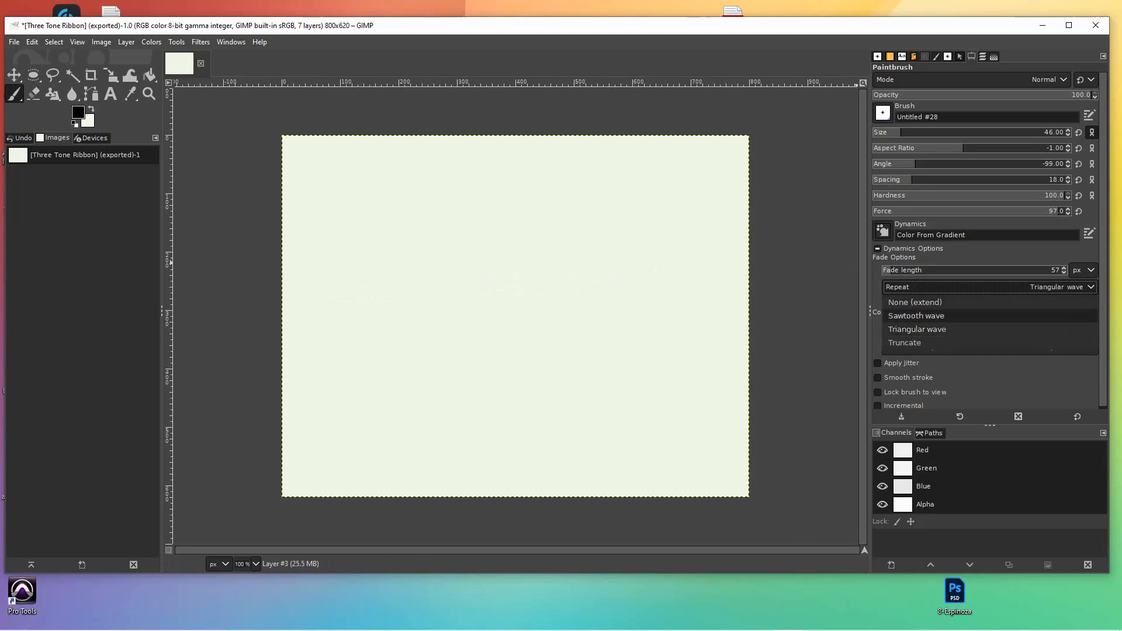
{"action": "left_click", "coordinate": [916, 315]}
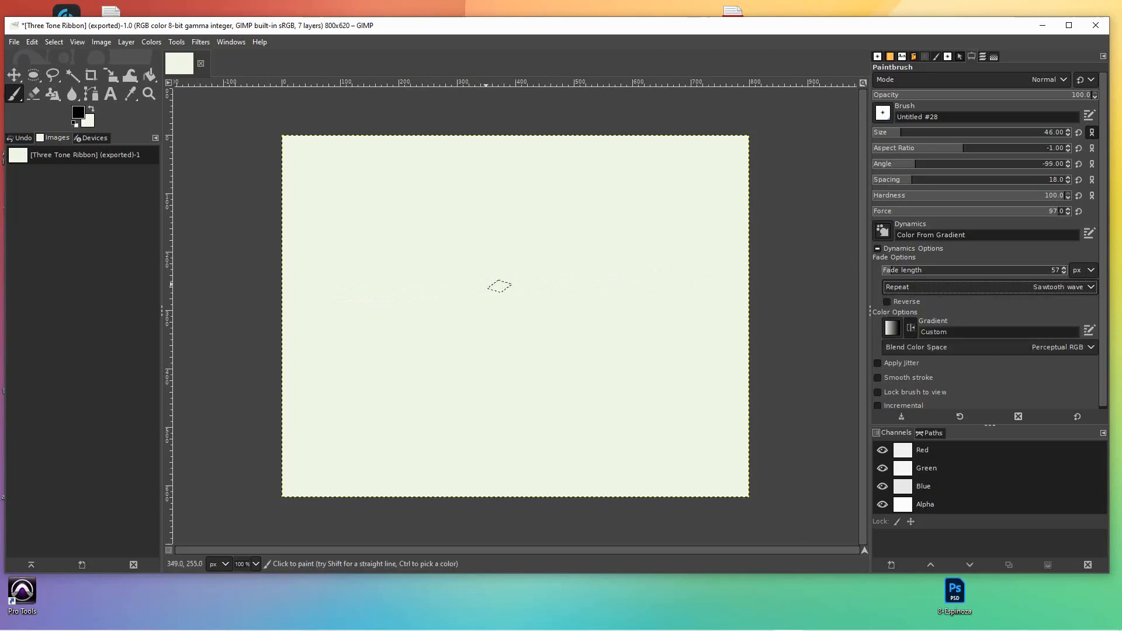
{"action": "left_click_drag", "start_coordinate": [334, 227], "coordinate": [721, 234]}
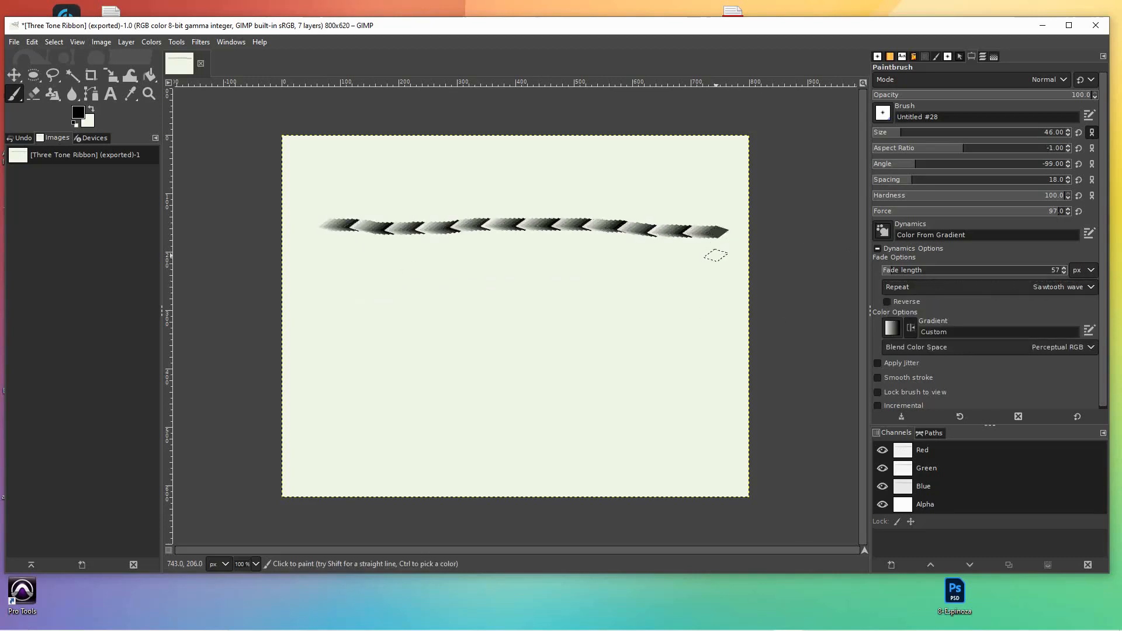
{"action": "key", "text": "ctrl+z"}
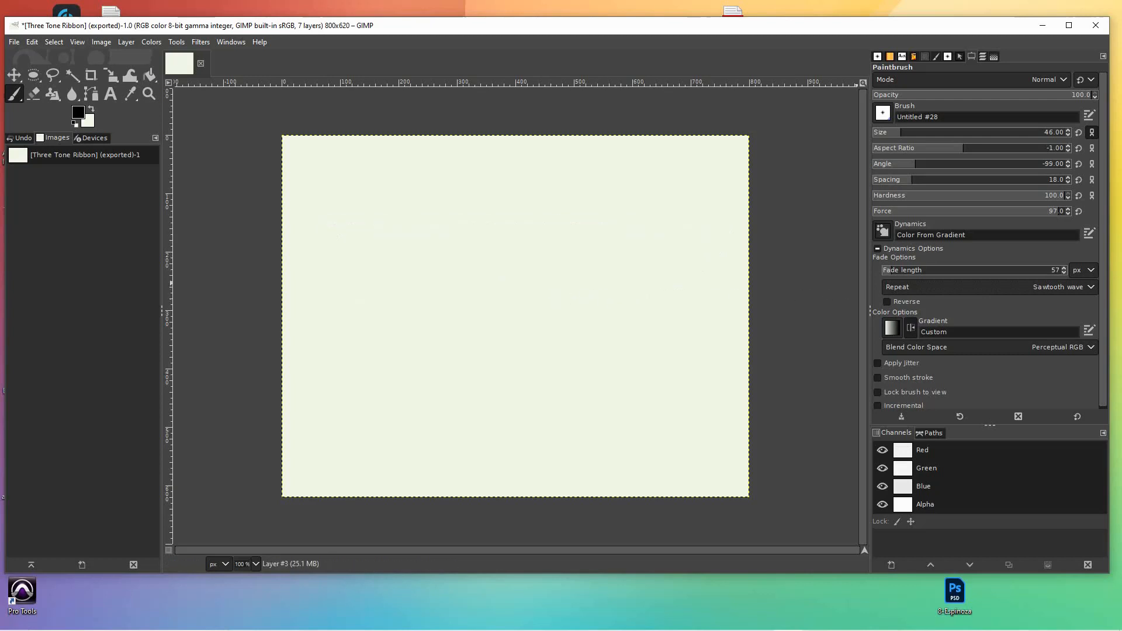
Step: Keep the fade repeat on Sawtooth wave and try a stroke across the upper canvas, undoing it
{"action": "left_click", "coordinate": [987, 287]}
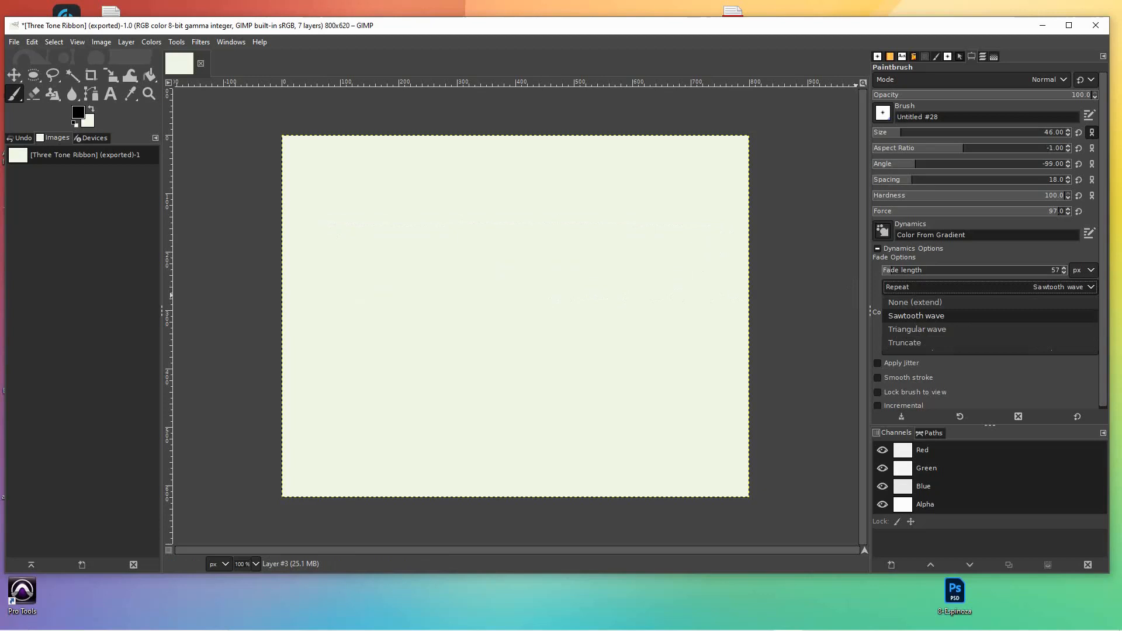
{"action": "left_click", "coordinate": [916, 315]}
{"action": "left_click_drag", "start_coordinate": [326, 204], "coordinate": [738, 203]}
{"action": "key", "text": "ctrl"}
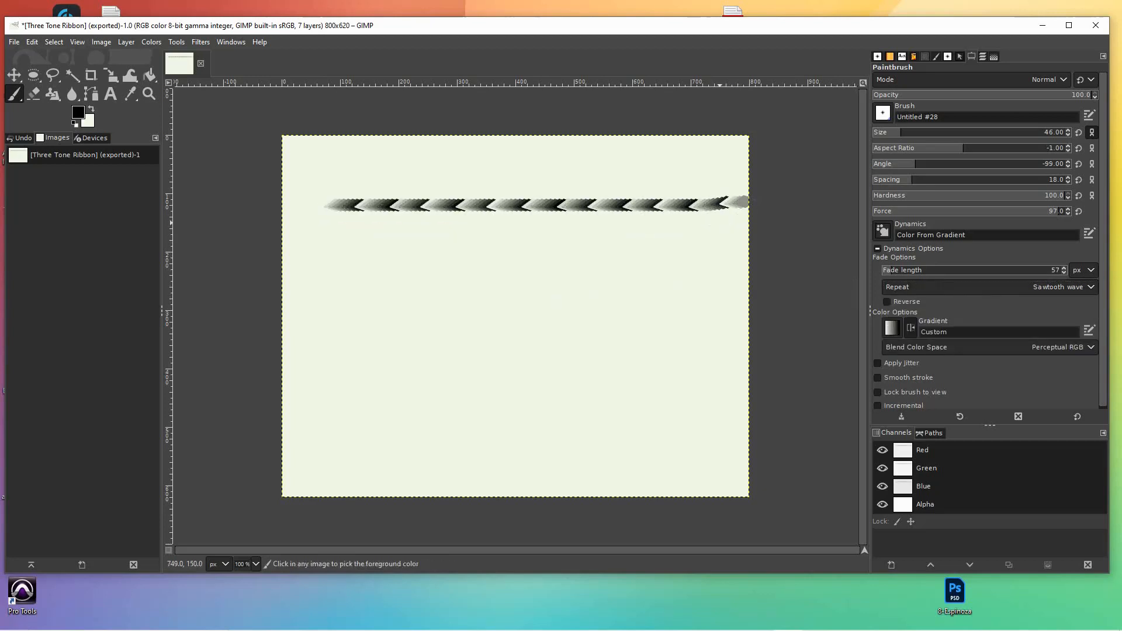
{"action": "key", "text": "ctrl+z"}
Step: Set the brush spacing to 45 and enable the Incremental option, trying and undoing a stroke for each setting
{"action": "left_click_drag", "start_coordinate": [906, 180], "coordinate": [947, 180]}
{"action": "left_click_drag", "start_coordinate": [301, 211], "coordinate": [742, 213]}
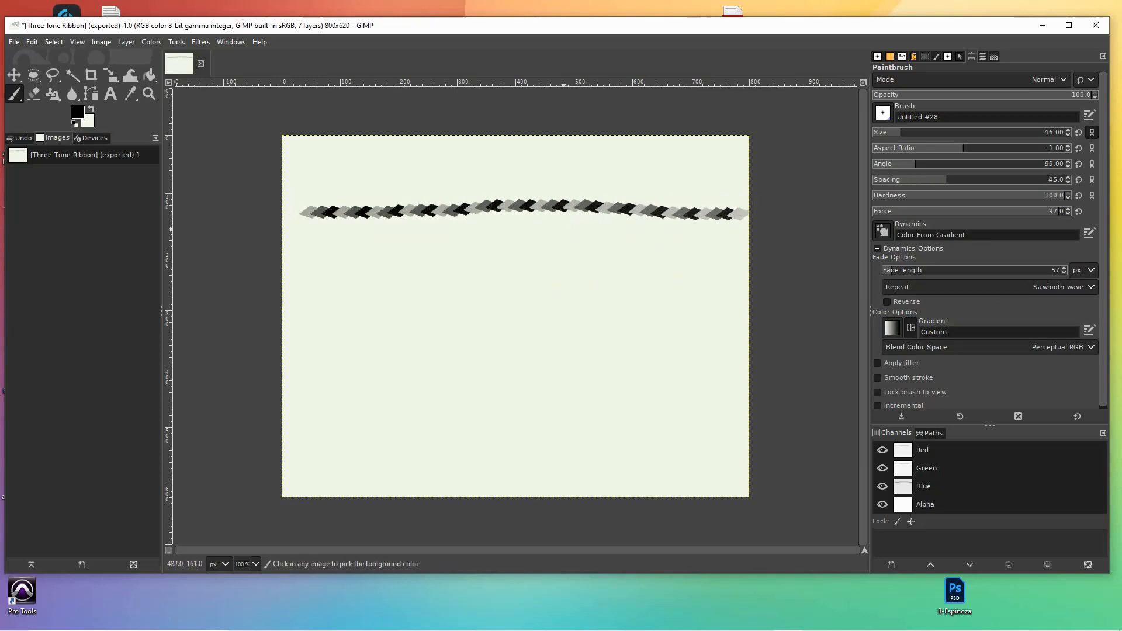
{"action": "key", "text": "ctrl+z"}
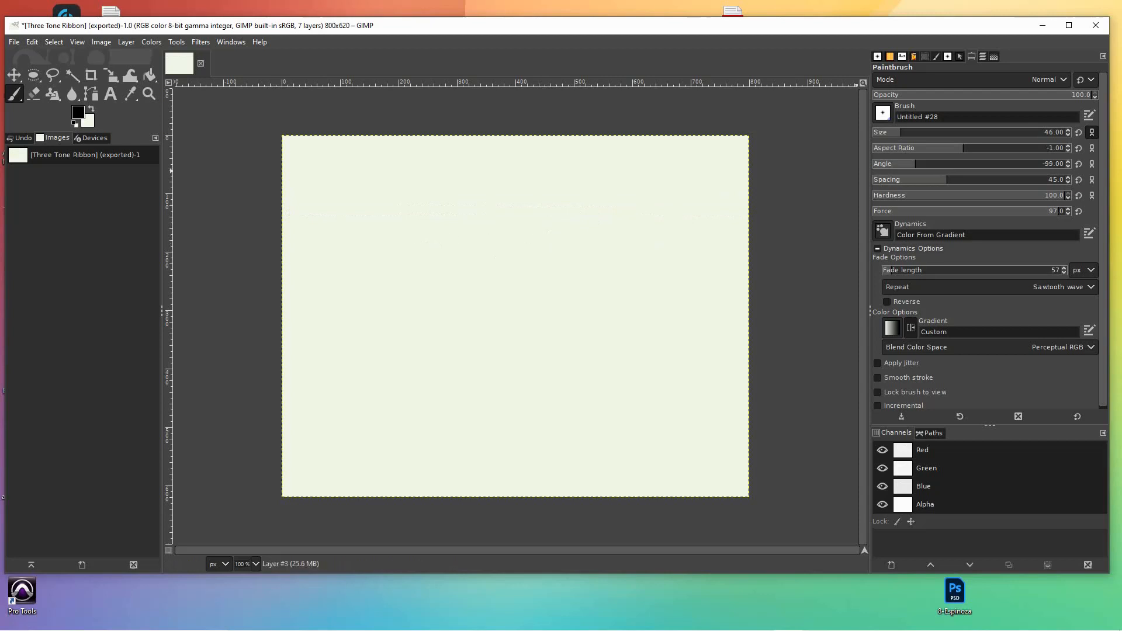
{"action": "left_click", "coordinate": [878, 249]}
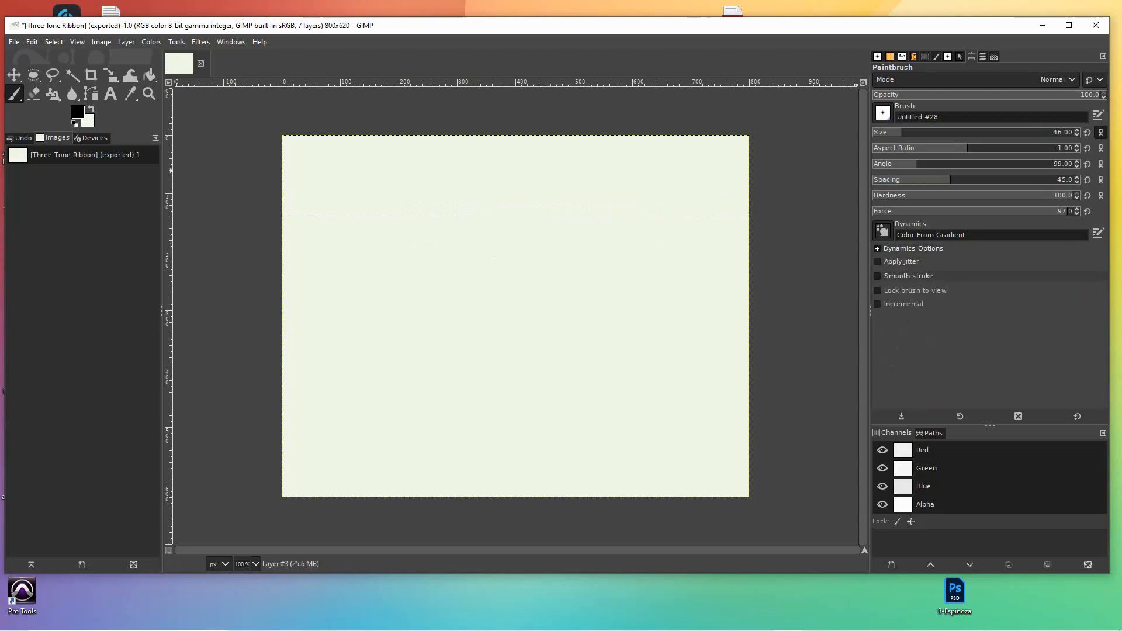
{"action": "left_click", "coordinate": [878, 304]}
{"action": "left_click_drag", "start_coordinate": [310, 229], "coordinate": [687, 225]}
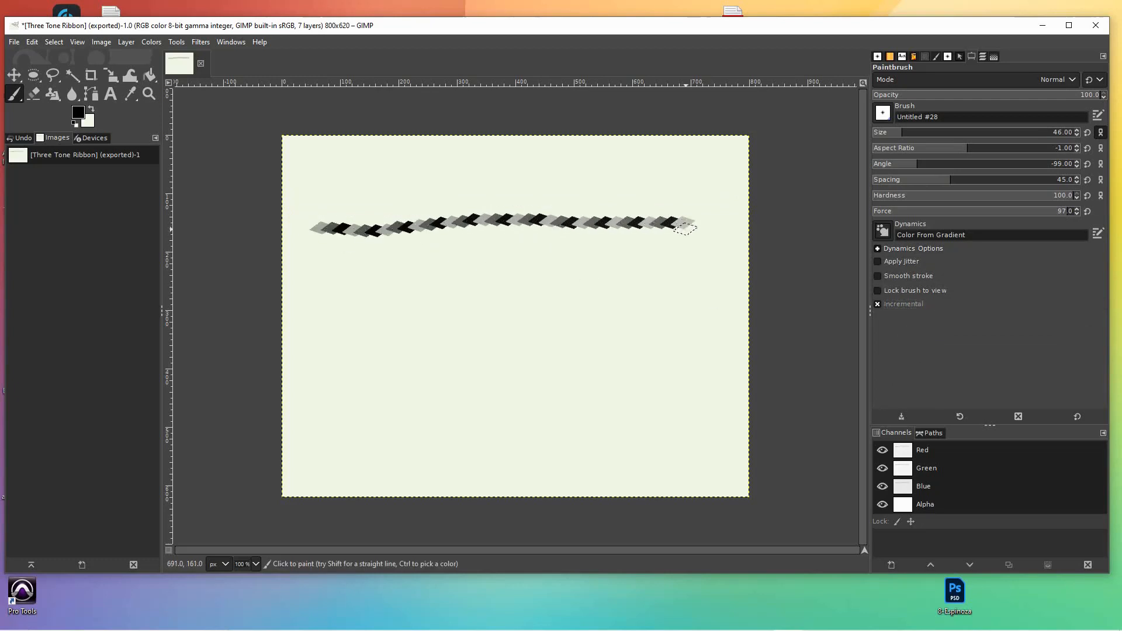
{"action": "key", "text": "ctrl+z"}
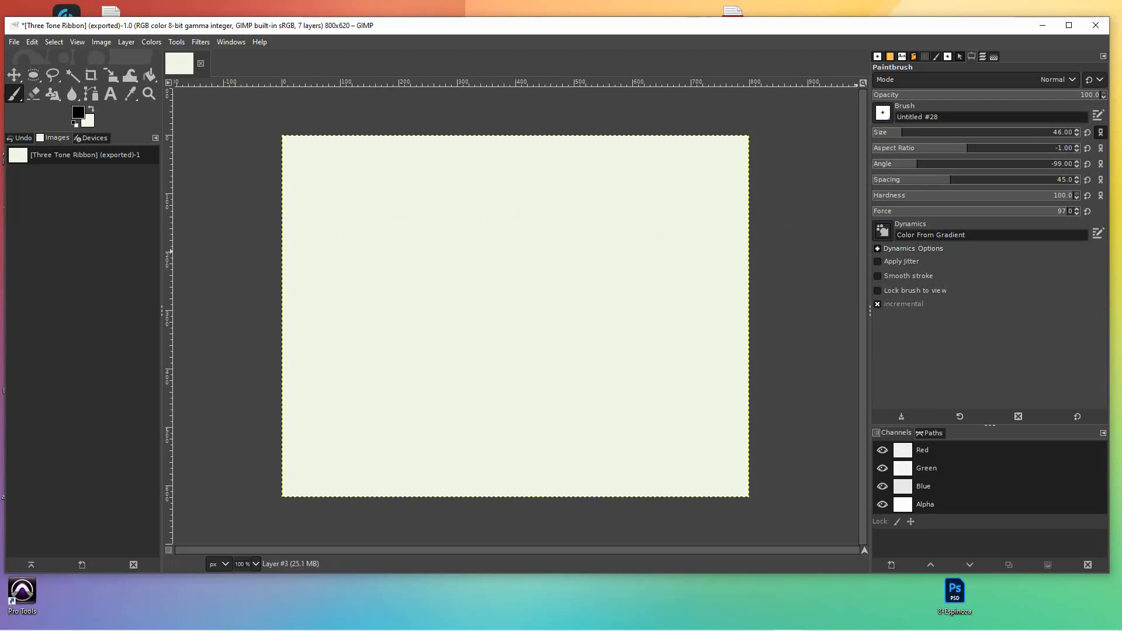
Step: Enable Apply Jitter, try and undo a stroke, and reduce the jitter amount to 1.19, trying and undoing another stroke
{"action": "left_click", "coordinate": [878, 261]}
{"action": "mouse_move", "coordinate": [735, 230]}
{"action": "left_mouse_down"}
{"action": "mouse_move", "coordinate": [362, 231]}
{"action": "mouse_move", "coordinate": [182, 212]}
{"action": "left_mouse_up"}
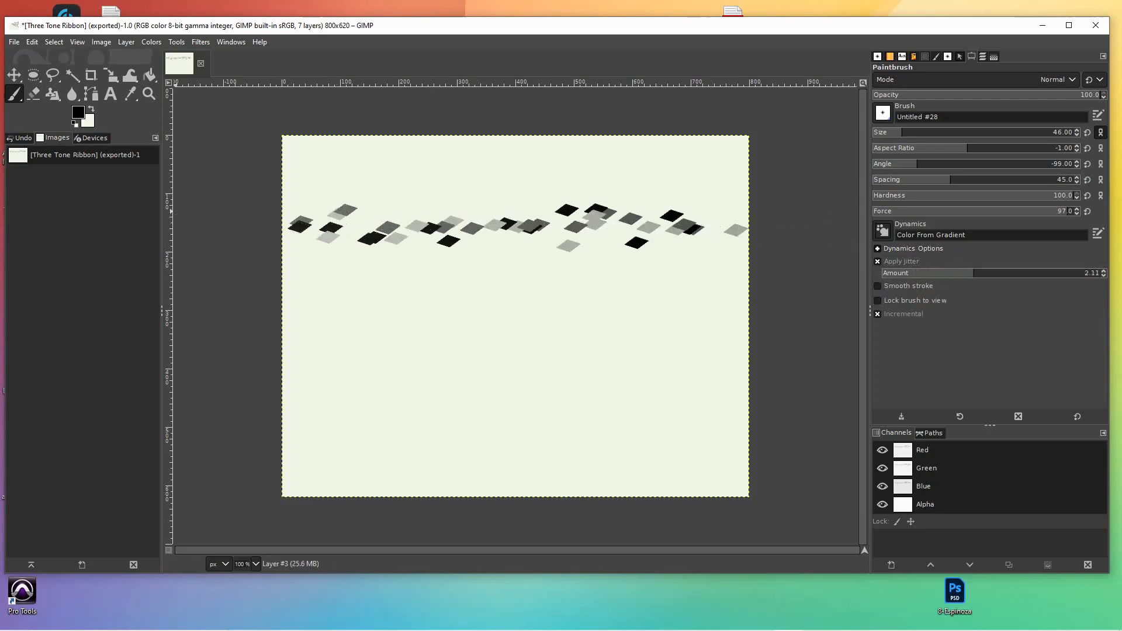
{"action": "key", "text": "ctrl"}
{"action": "key", "text": "ctrl+z"}
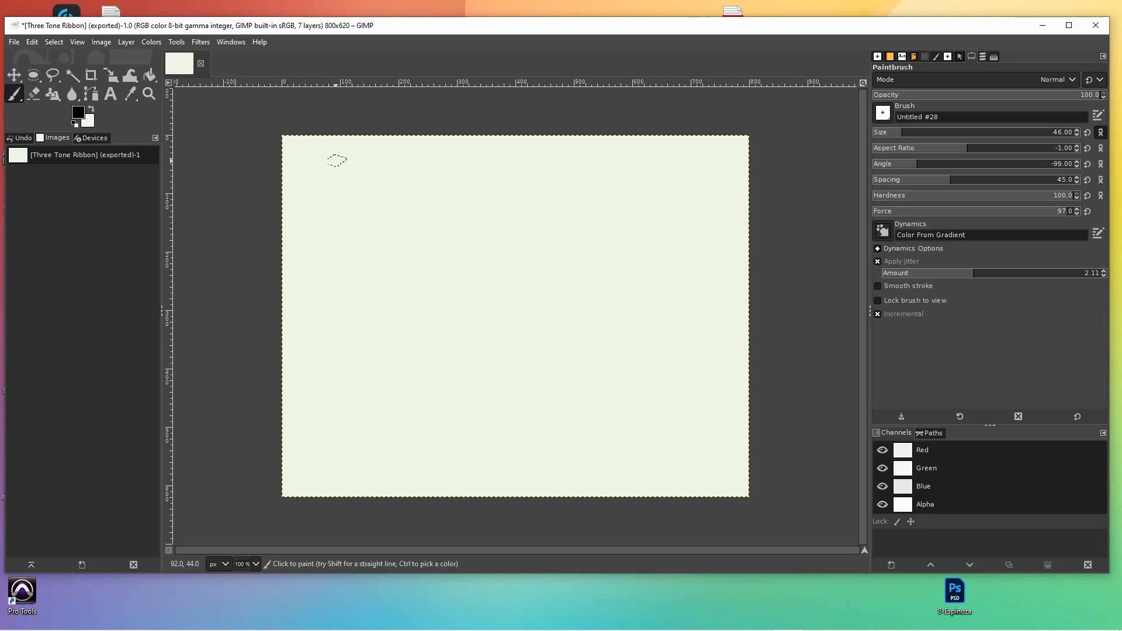
{"action": "left_click", "coordinate": [934, 273]}
{"action": "mouse_move", "coordinate": [339, 221]}
{"action": "left_mouse_down"}
{"action": "mouse_move", "coordinate": [409, 234]}
{"action": "mouse_move", "coordinate": [710, 237]}
{"action": "left_mouse_up"}
{"action": "key", "text": "ctrl+z"}
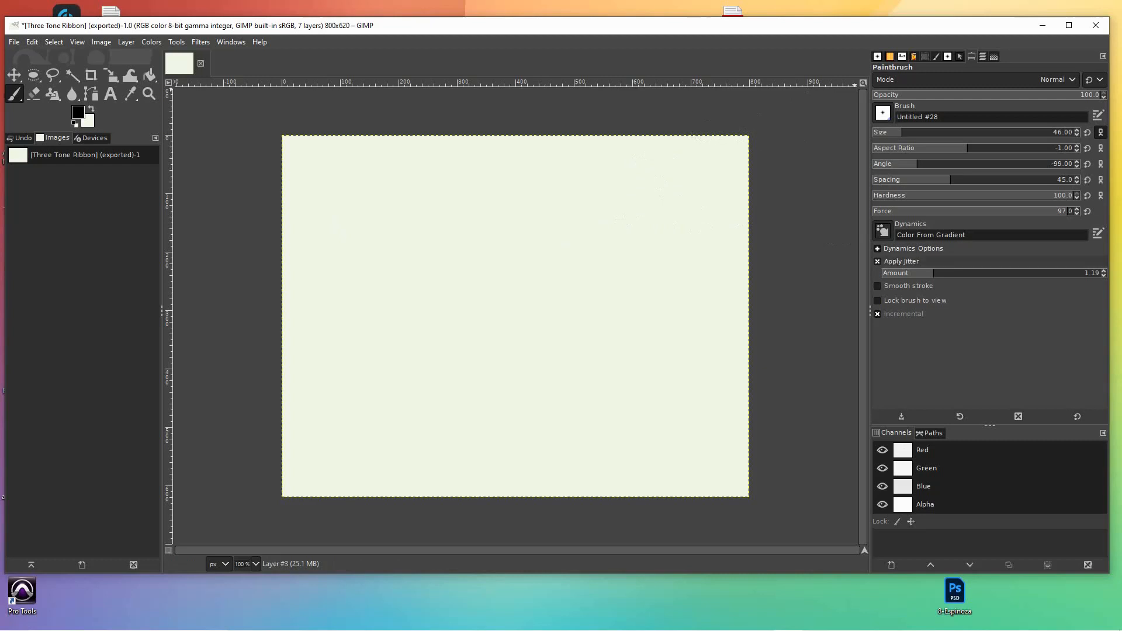
Step: Set the fade length to 17 px and the jitter amount to 0.92, trying and undoing a stroke for each setting
{"action": "left_click", "coordinate": [882, 230]}
{"action": "left_click", "coordinate": [883, 231]}
{"action": "left_click", "coordinate": [1046, 249]}
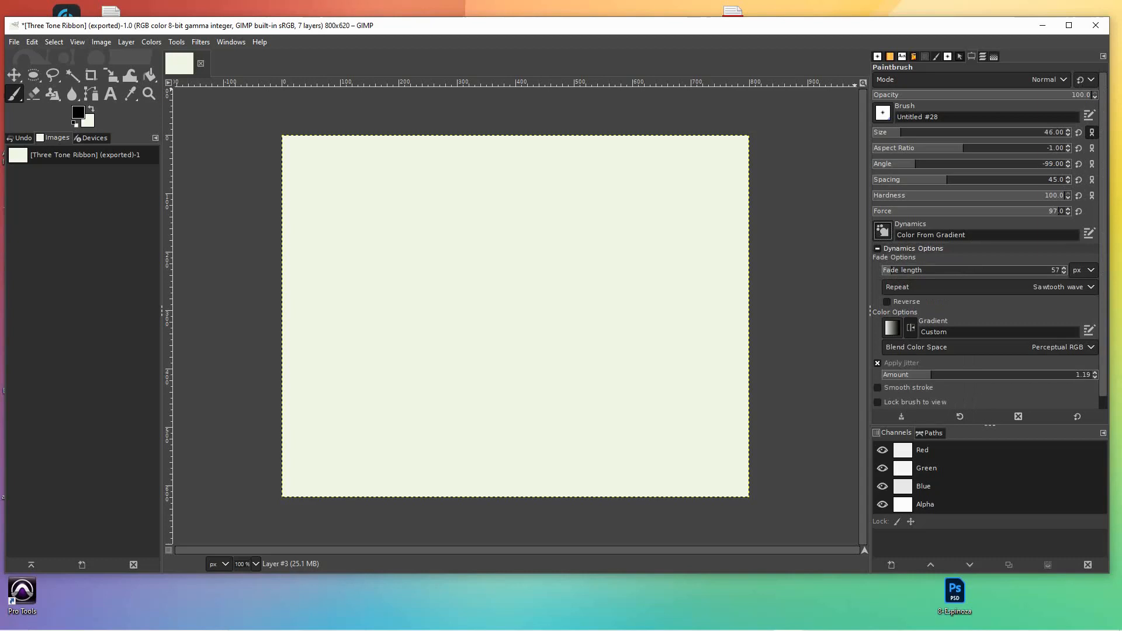
{"action": "left_click_drag", "start_coordinate": [351, 205], "coordinate": [702, 216]}
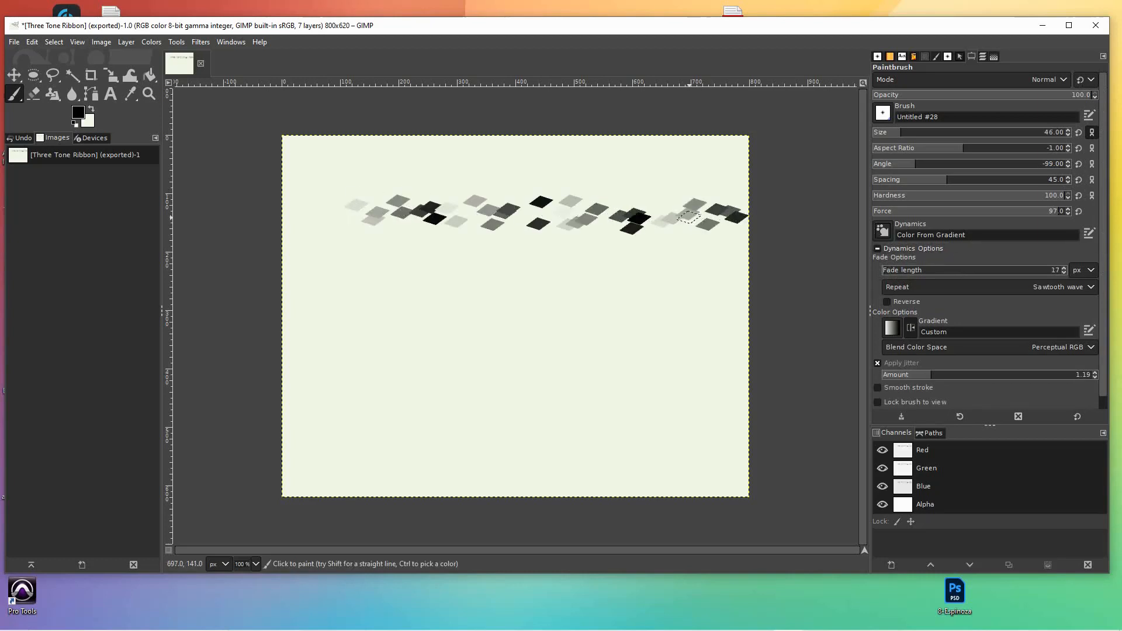
{"action": "key", "text": "ctrl+z"}
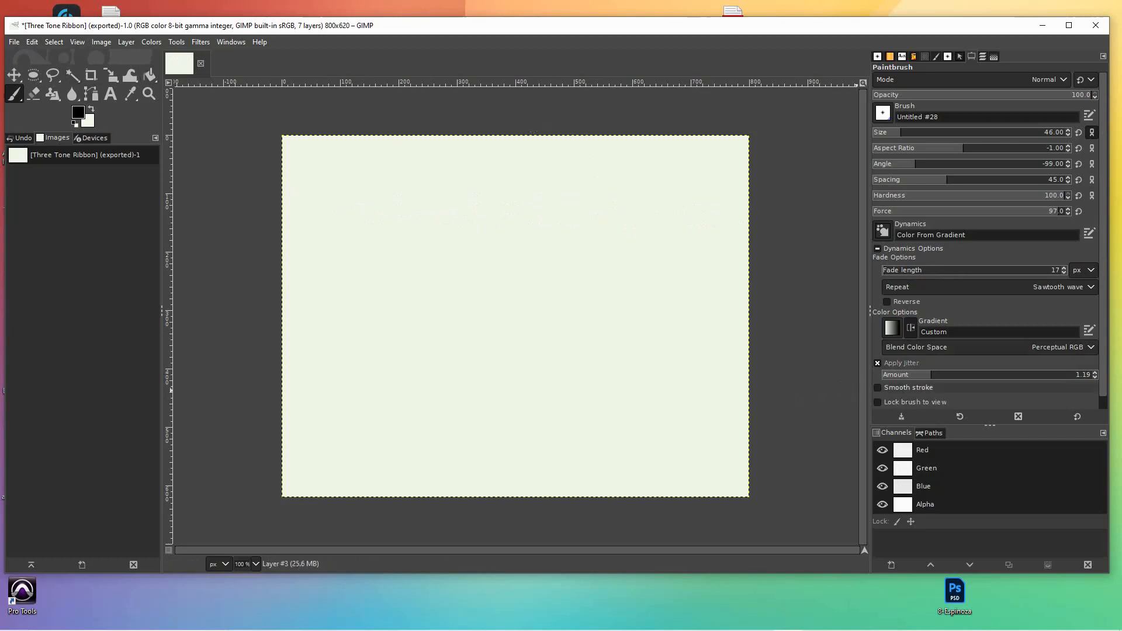
{"action": "left_click", "coordinate": [920, 376]}
{"action": "mouse_move", "coordinate": [312, 266]}
{"action": "left_mouse_down"}
{"action": "mouse_move", "coordinate": [451, 286]}
{"action": "mouse_move", "coordinate": [699, 294]}
{"action": "left_mouse_up"}
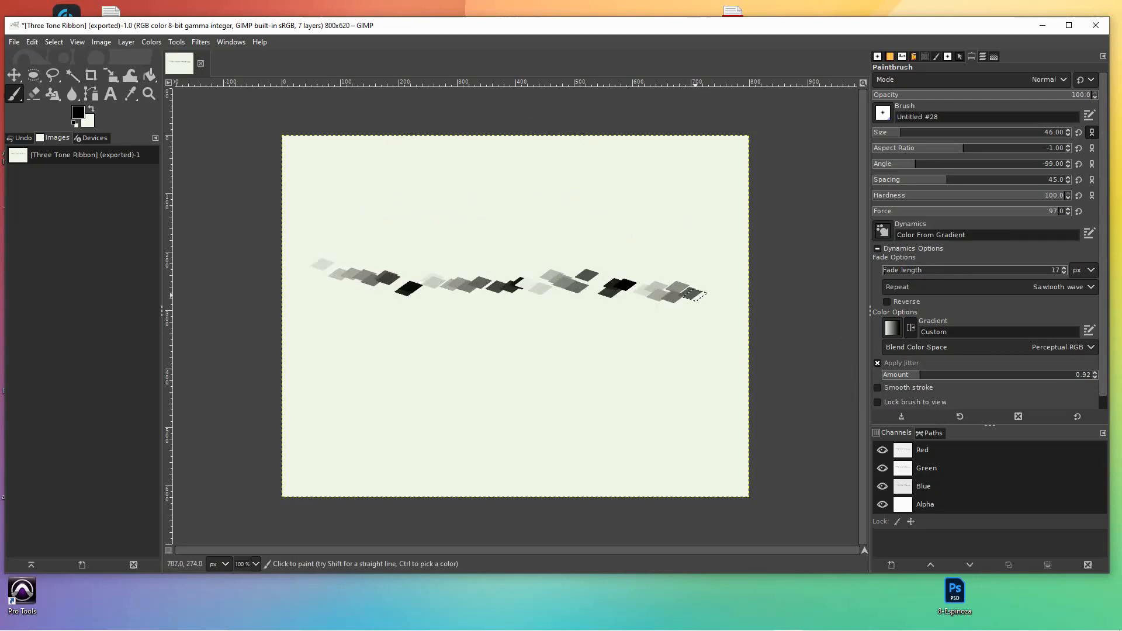
{"action": "key", "text": "ctrl+z"}
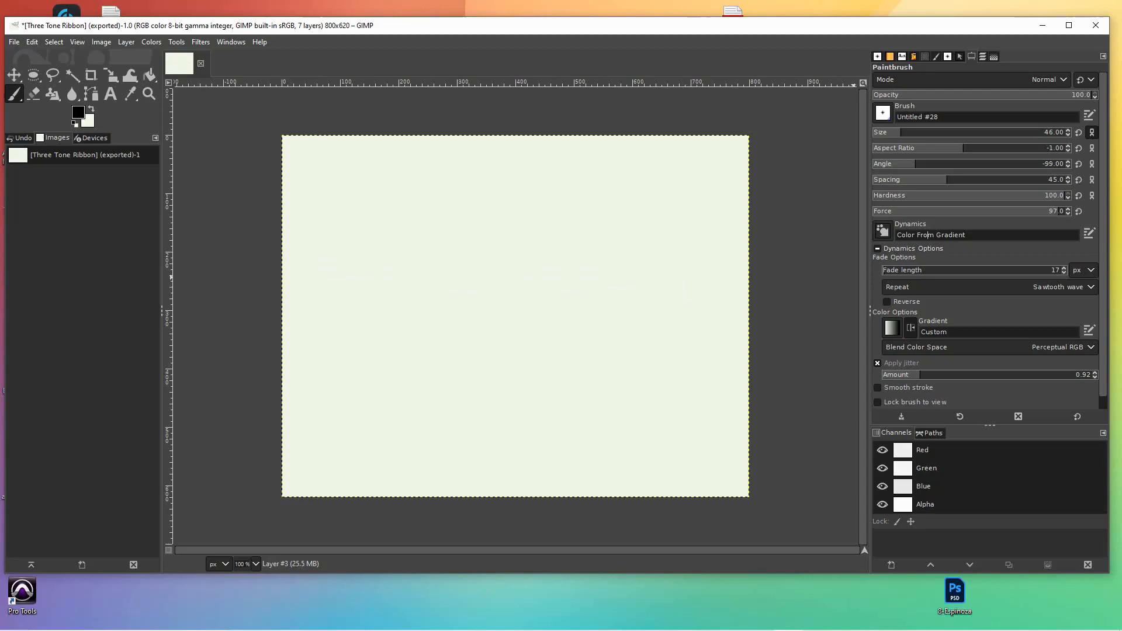
Step: Switch the brush dynamics to Basic Dynamics and try a stroke across the canvas, undoing it
{"action": "left_click", "coordinate": [882, 230]}
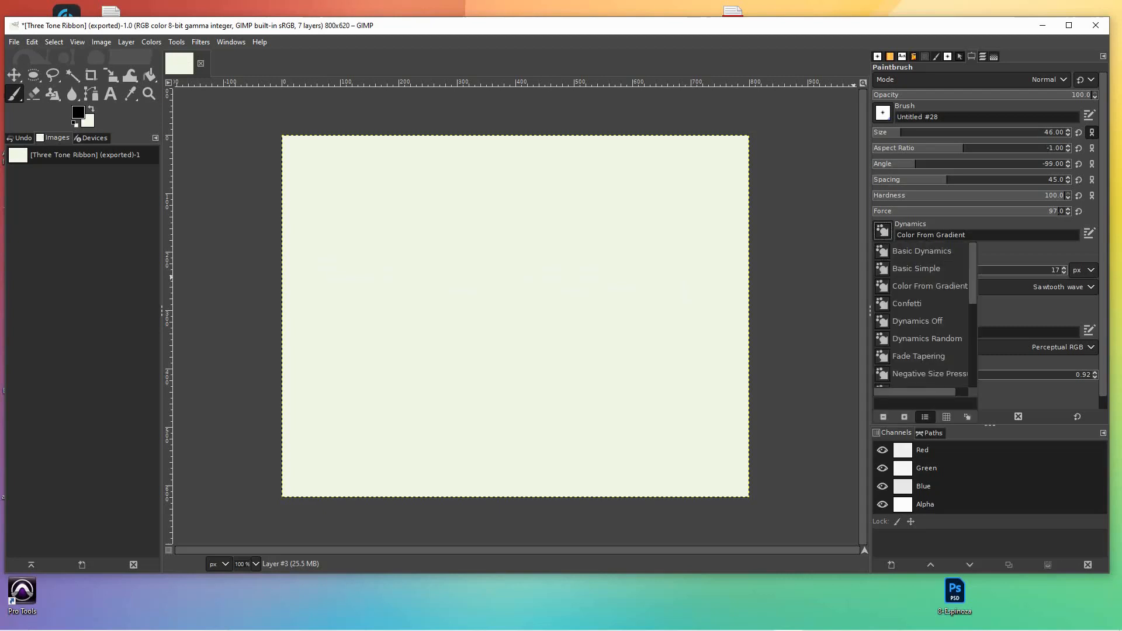
{"action": "left_click", "coordinate": [922, 250]}
{"action": "left_click_drag", "start_coordinate": [307, 245], "coordinate": [704, 260]}
{"action": "key", "text": "ctrl+z"}
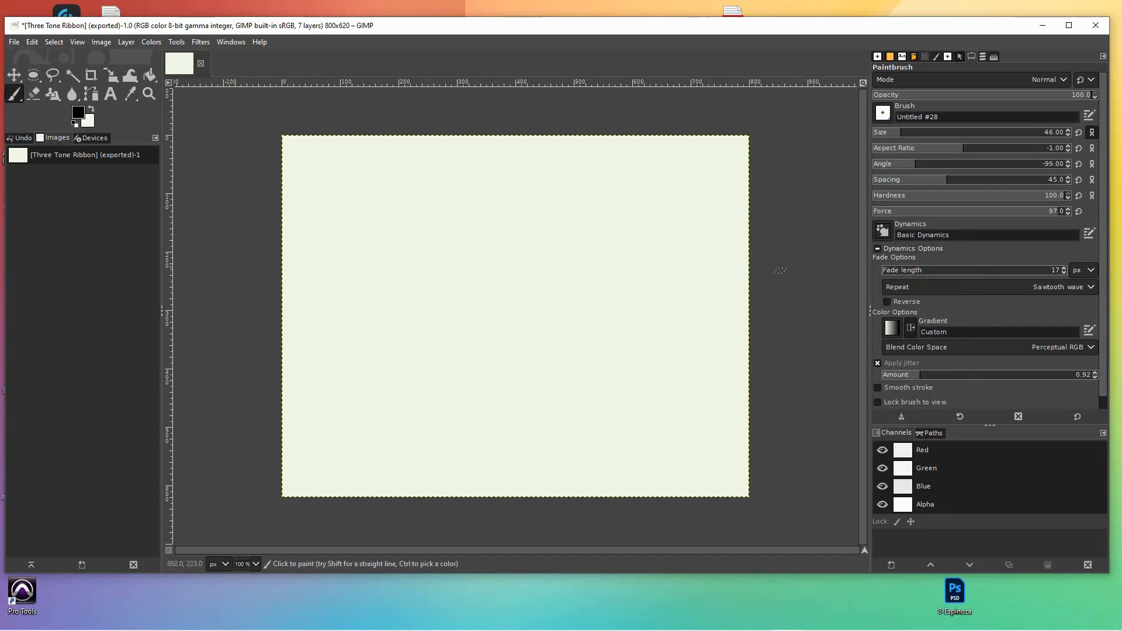
Step: Switch the brush dynamics to Confetti and try a stroke across the canvas, undoing it
{"action": "left_click", "coordinate": [883, 231]}
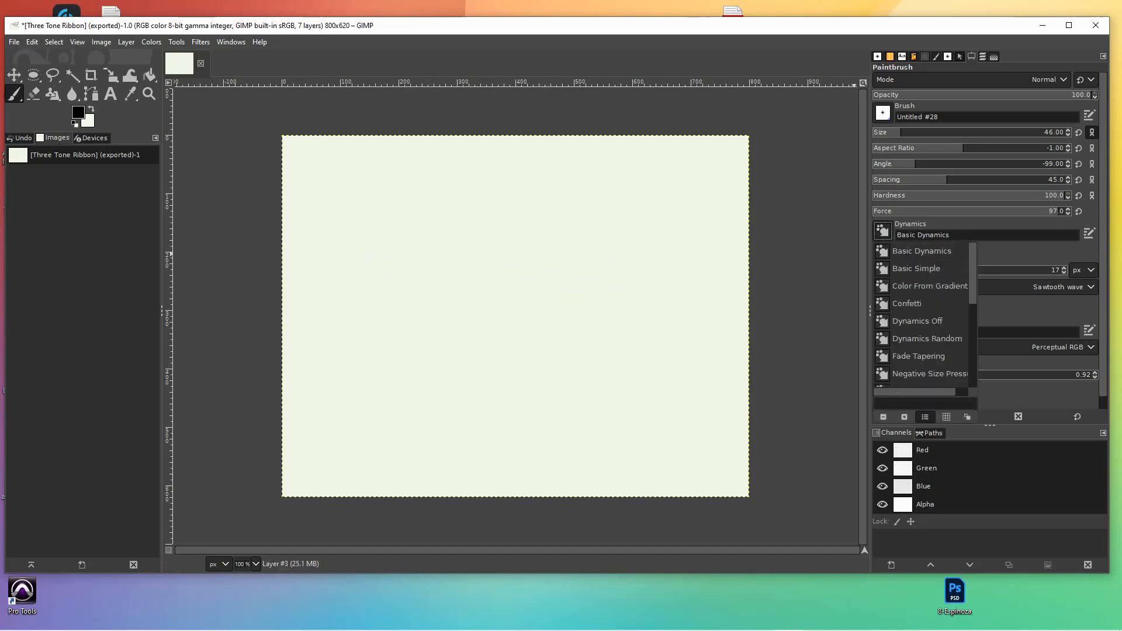
{"action": "left_click", "coordinate": [906, 303]}
{"action": "left_click_drag", "start_coordinate": [334, 230], "coordinate": [739, 247]}
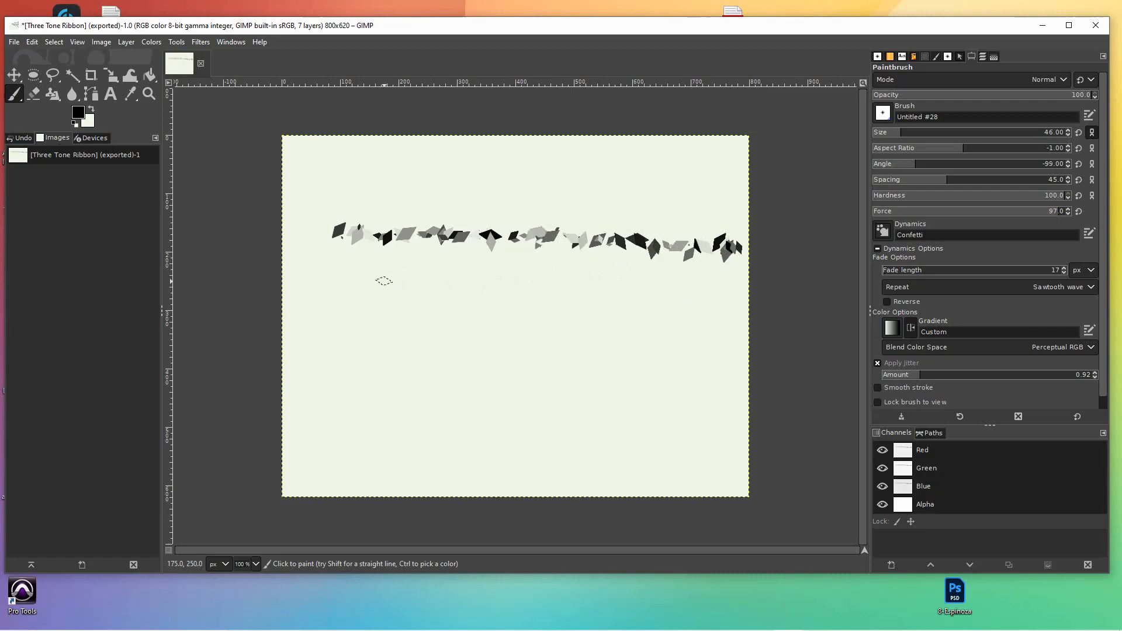
{"action": "key", "text": "ctrl"}
{"action": "key", "text": "ctrl+z"}
Step: Try another Confetti stroke, set the fade length to 92 px and test it with one more stroke, undoing both strokes
{"action": "left_click_drag", "start_coordinate": [324, 216], "coordinate": [731, 212]}
{"action": "key", "text": "ctrl"}
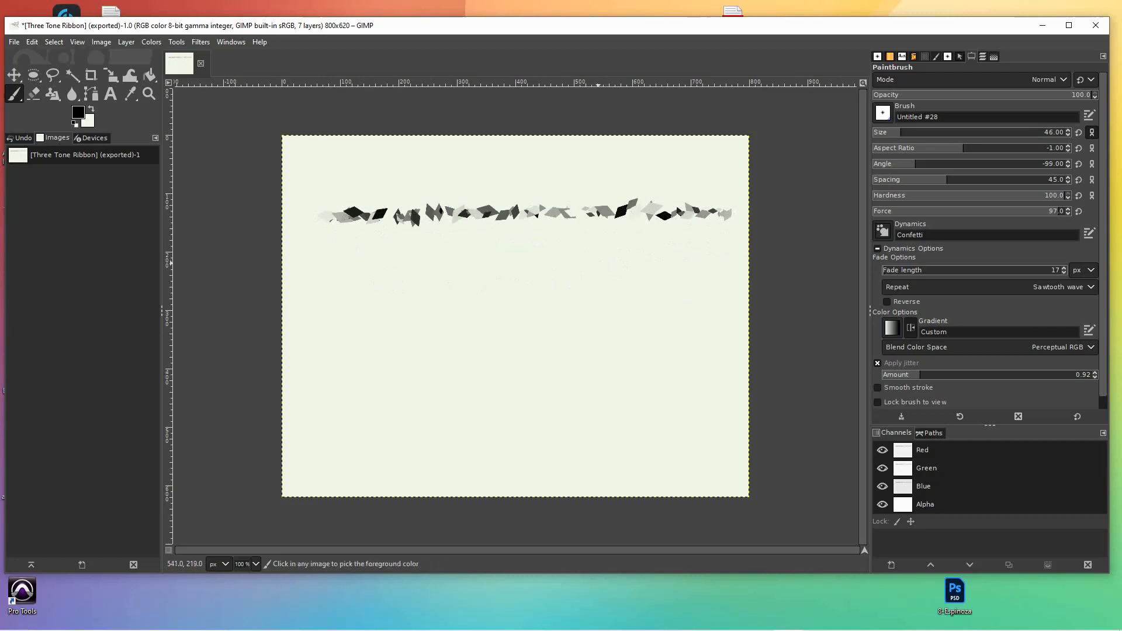
{"action": "key", "text": "ctrl+z"}
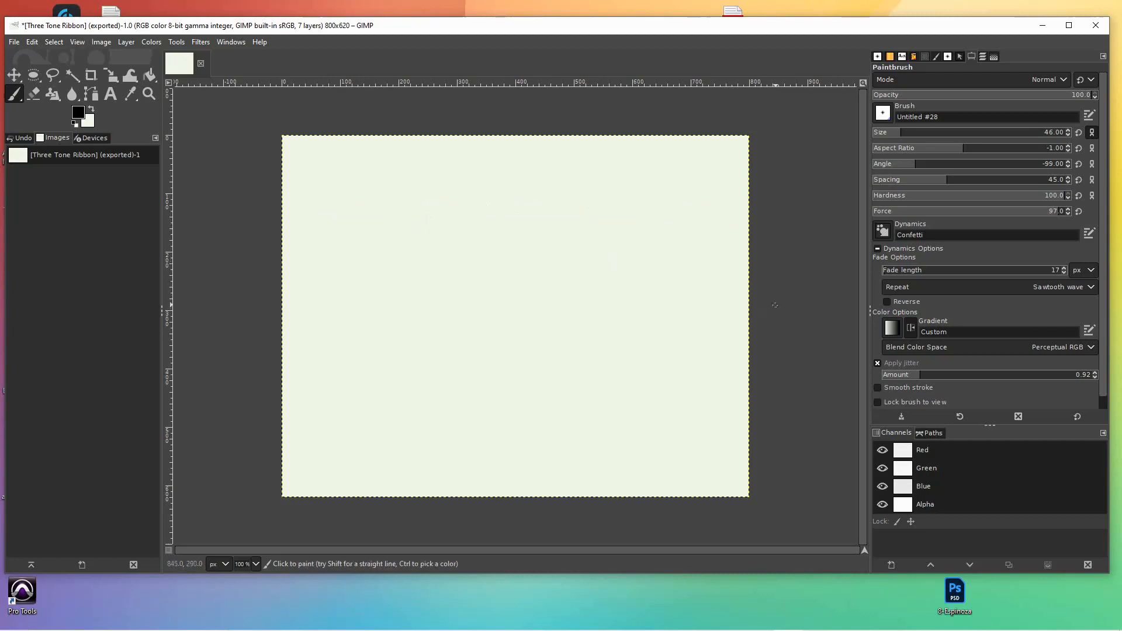
{"action": "mouse_move", "coordinate": [312, 242]}
{"action": "left_mouse_down"}
{"action": "mouse_move", "coordinate": [746, 244]}
{"action": "mouse_move", "coordinate": [733, 249]}
{"action": "left_mouse_up"}
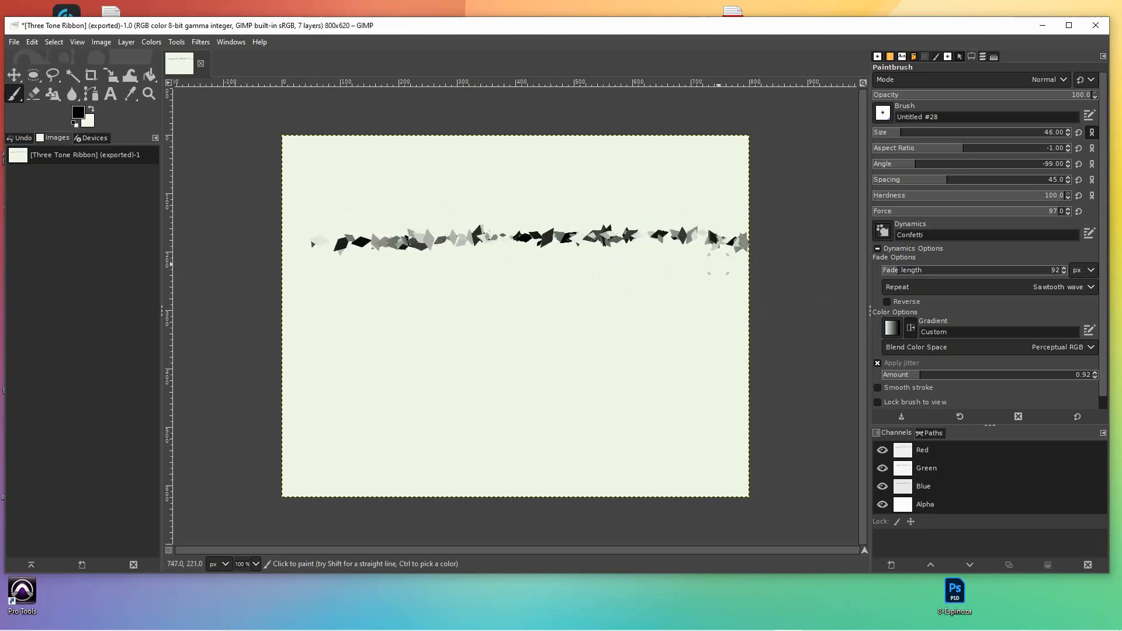
{"action": "key", "text": "ctrl+z"}
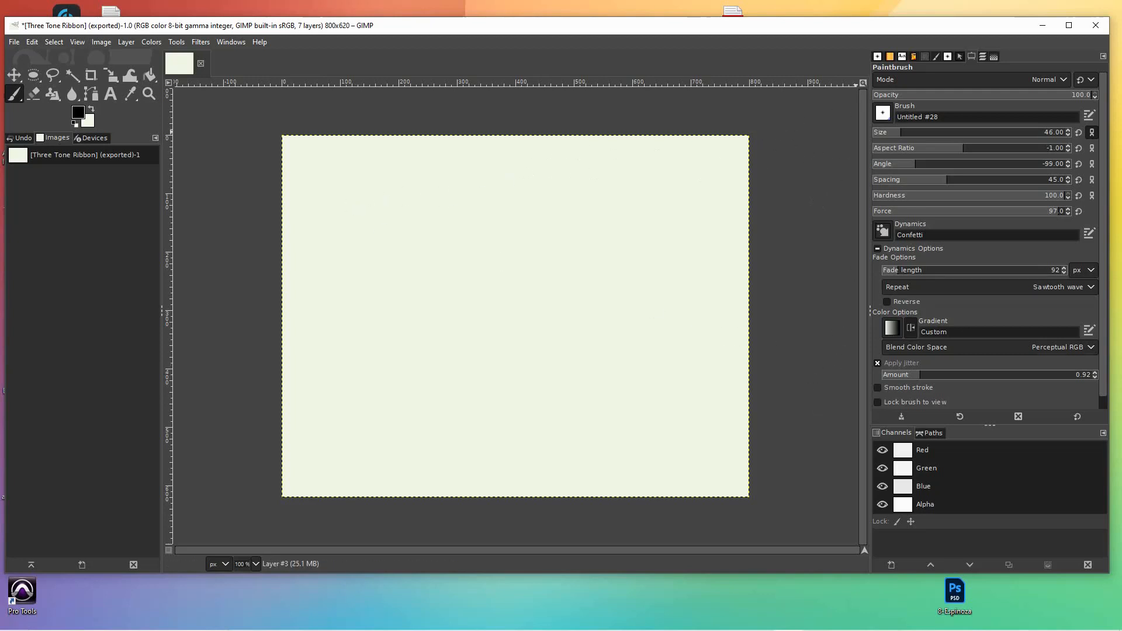
Step: Rename Layer #3 as Chard of Confetti
{"action": "left_click", "coordinate": [983, 56]}
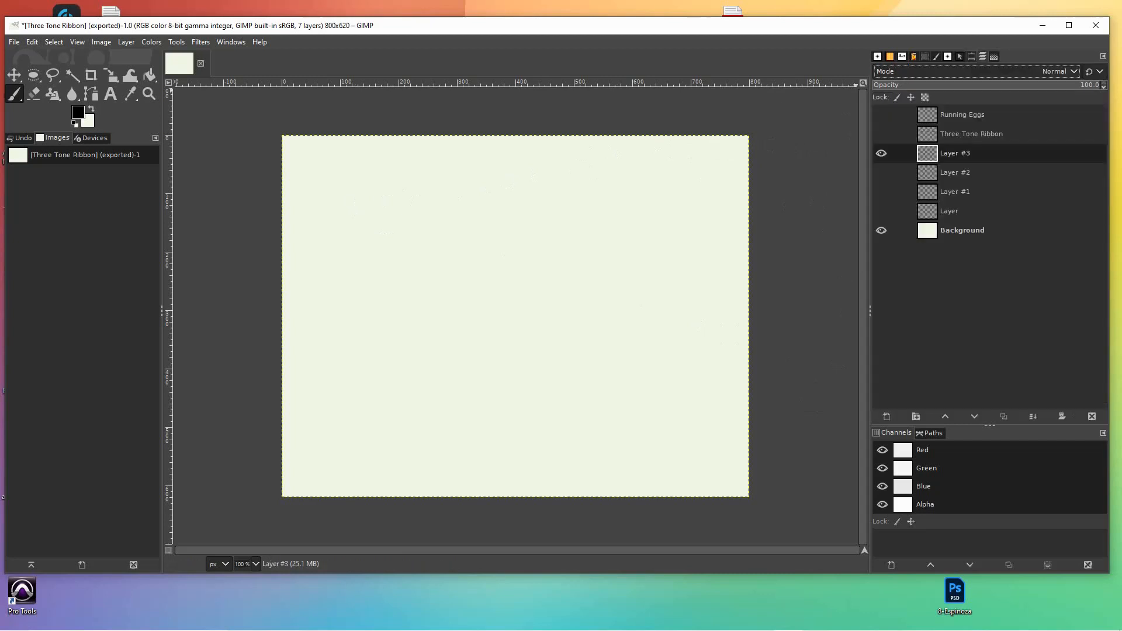
{"action": "double_click", "coordinate": [955, 153]}
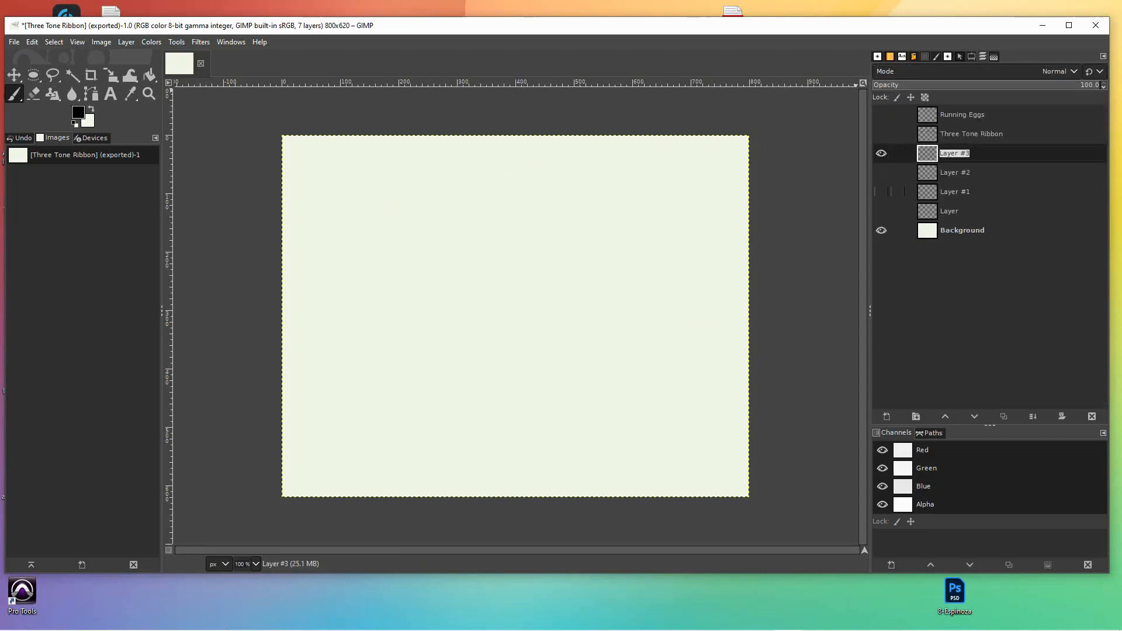
{"action": "type", "text": "Chard of Confetti"}
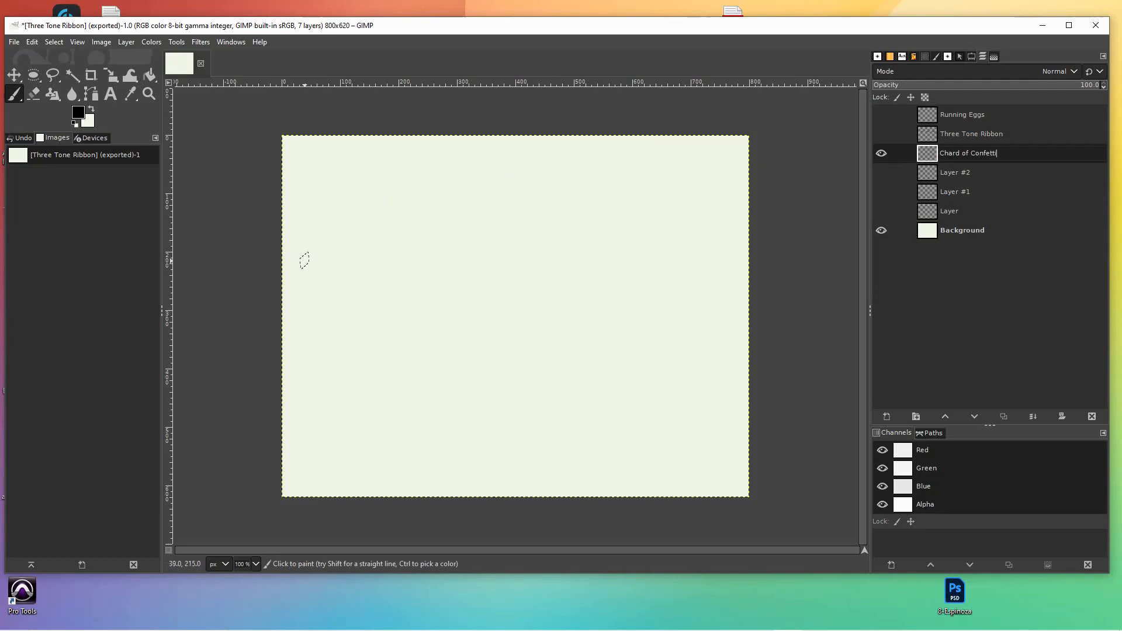
Step: Paint a short straight confetti stroke about 100 px long near the canvas's left edge and hide the Background layer
{"action": "left_click", "coordinate": [310, 261]}
{"action": "left_click", "coordinate": [363, 263], "text": "shift"}
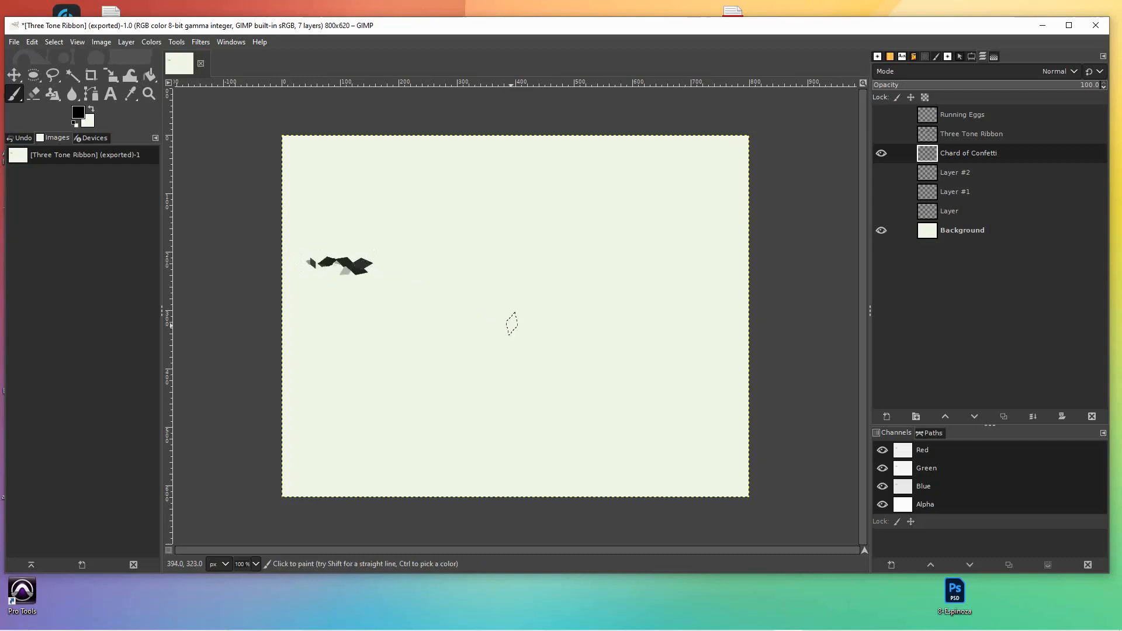
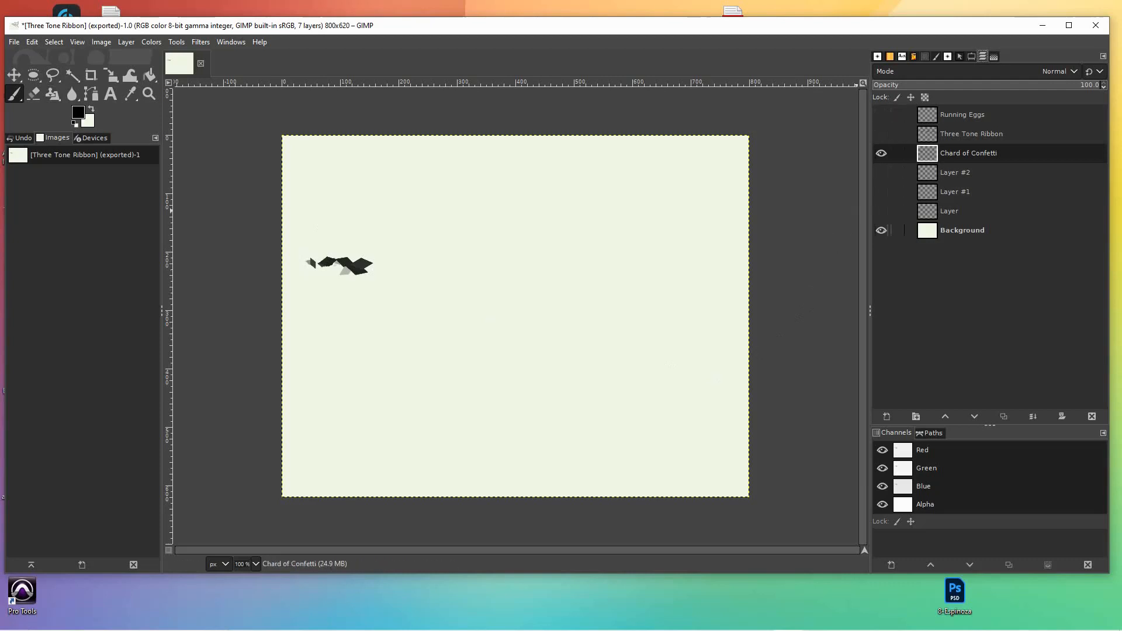
{"action": "left_click", "coordinate": [882, 231]}
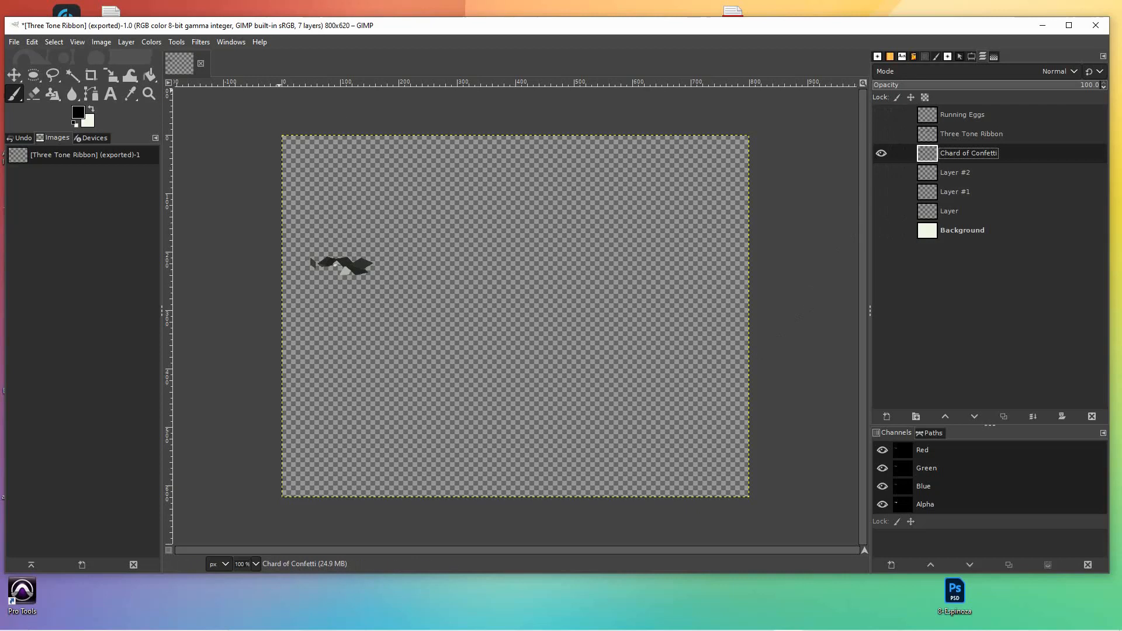
Step: Export the image to the brushes folder as the brush file Chards of Confetti.gbr with spacing 5
{"action": "left_click", "coordinate": [14, 42]}
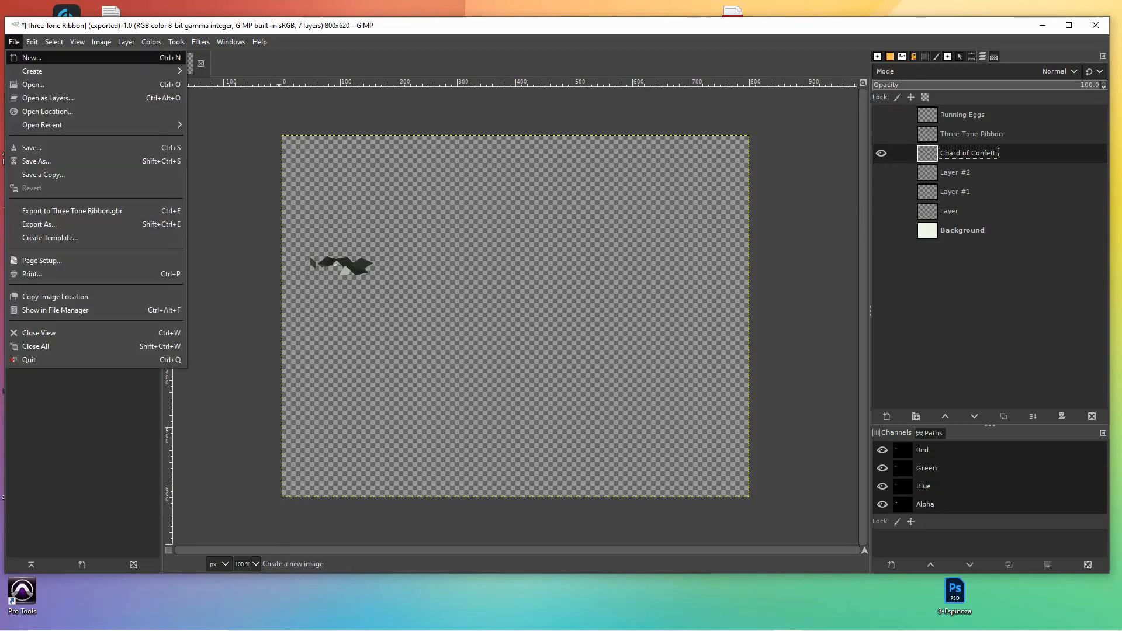
{"action": "left_click", "coordinate": [39, 224]}
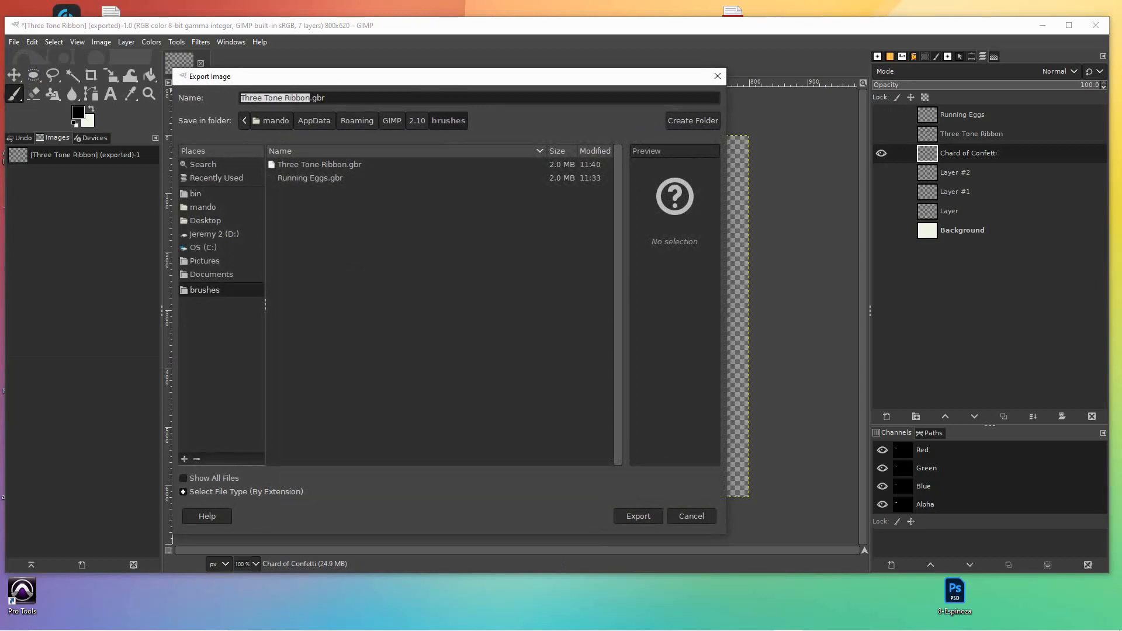
{"action": "type", "text": "Chards of Confetti"}
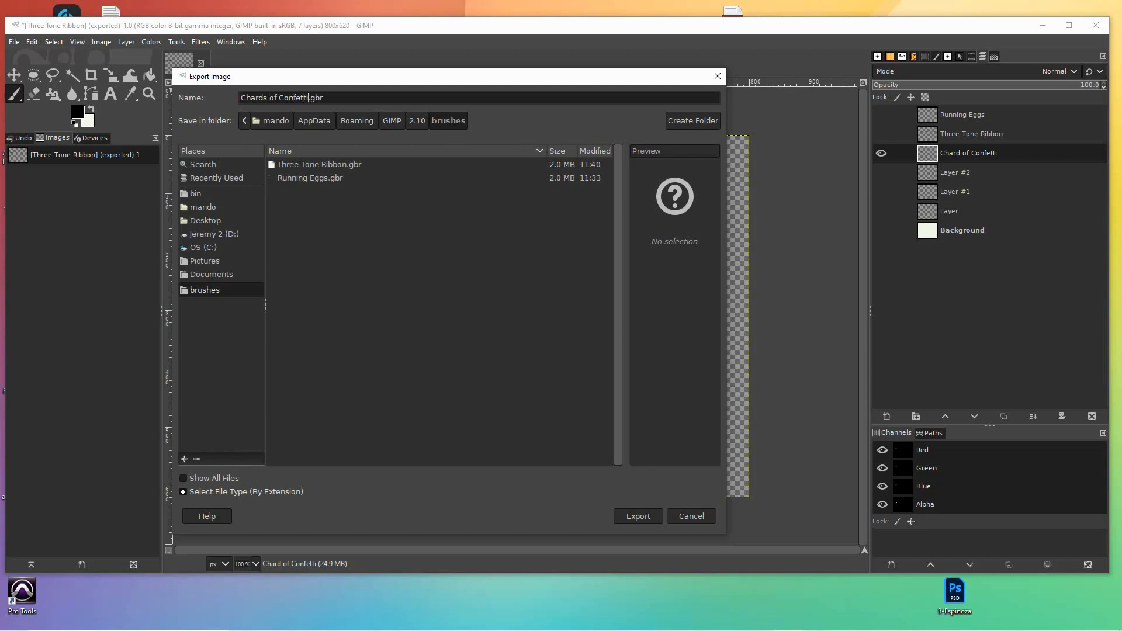
{"action": "left_click", "coordinate": [639, 516]}
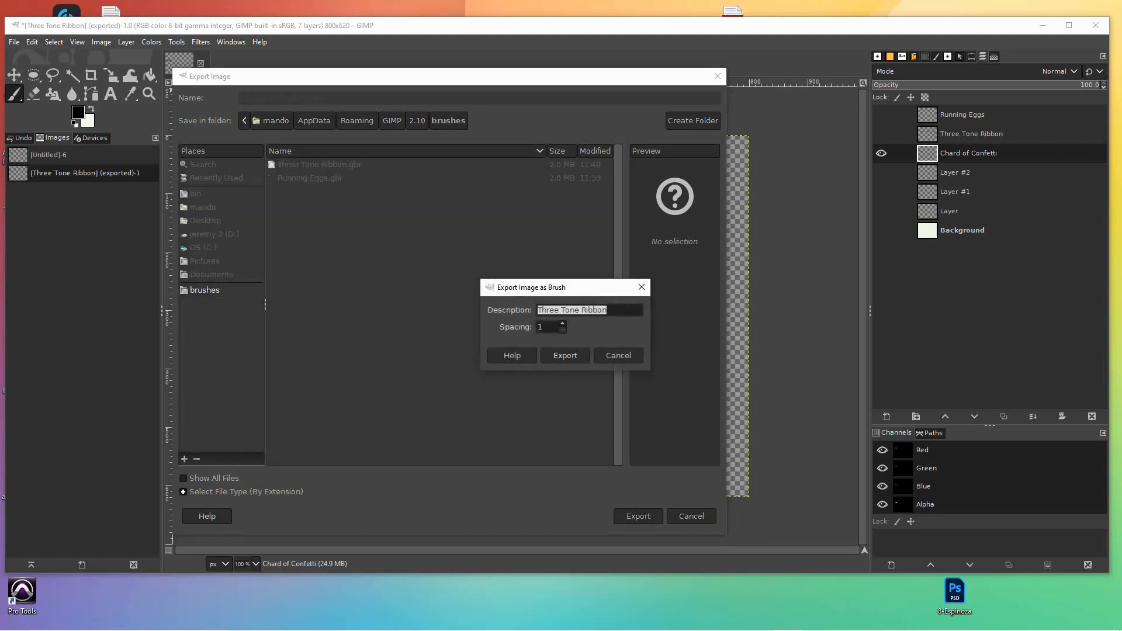
{"action": "key", "text": "Tab"}
{"action": "type", "text": "2"}
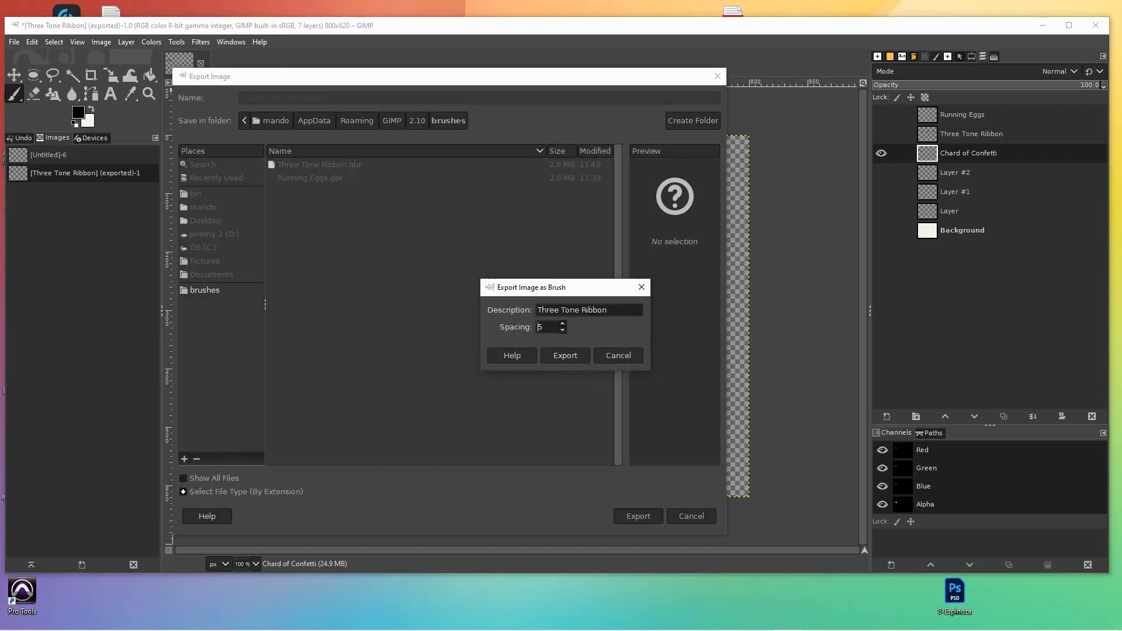
{"action": "left_click", "coordinate": [563, 355]}
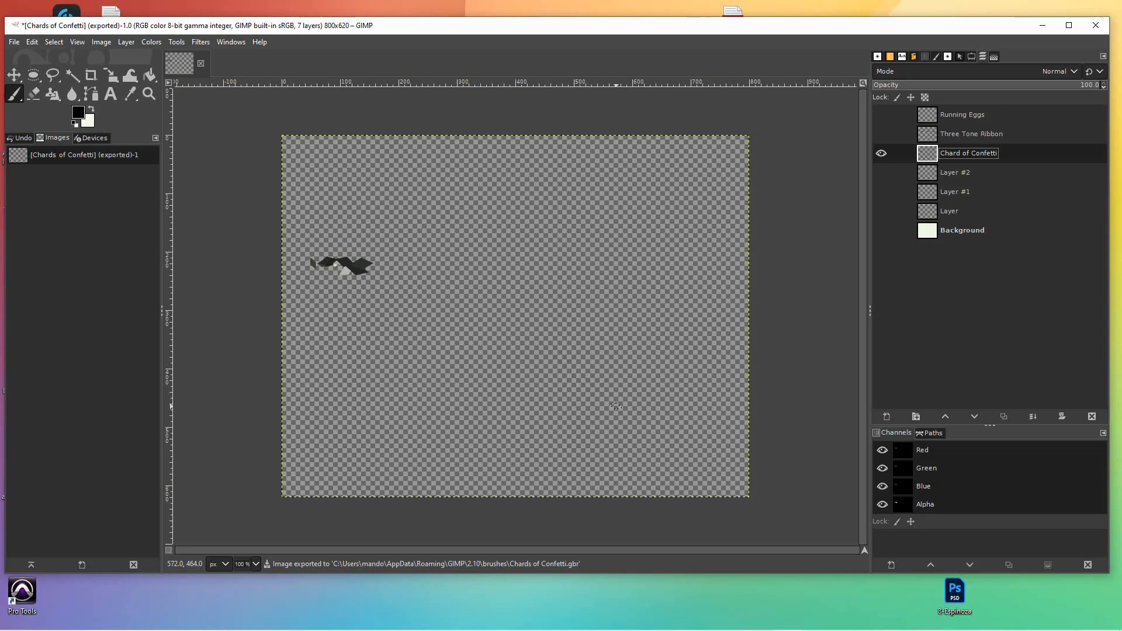
Step: Reload the brush list and check the names and spacing of the first brushes to find the exported confetti brush
{"action": "left_click", "coordinate": [878, 57]}
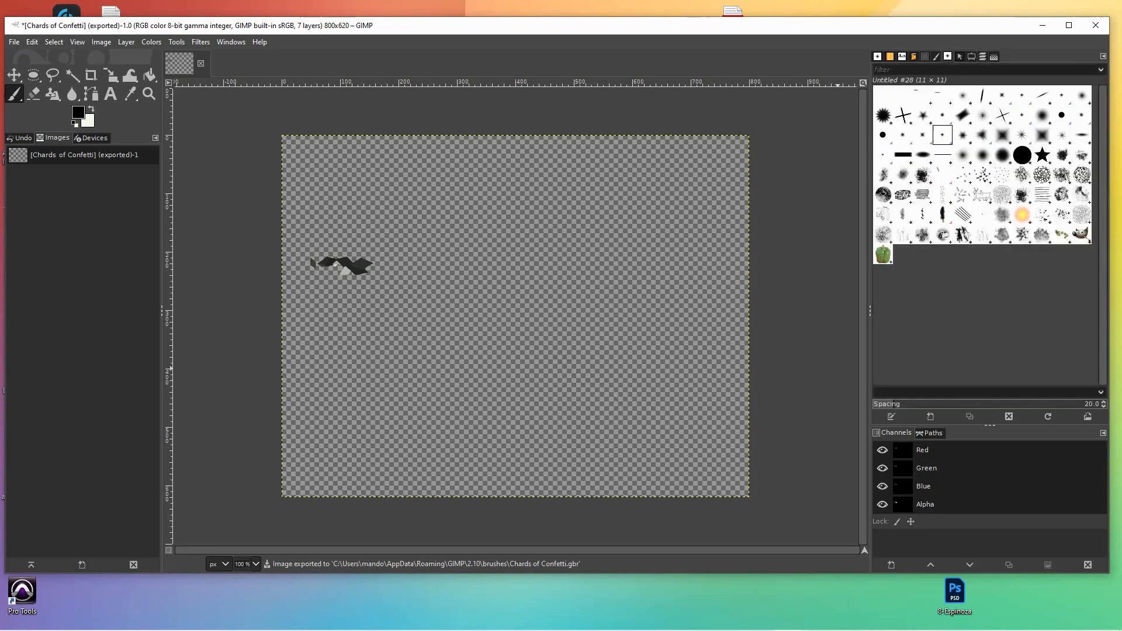
{"action": "left_click", "coordinate": [1048, 417]}
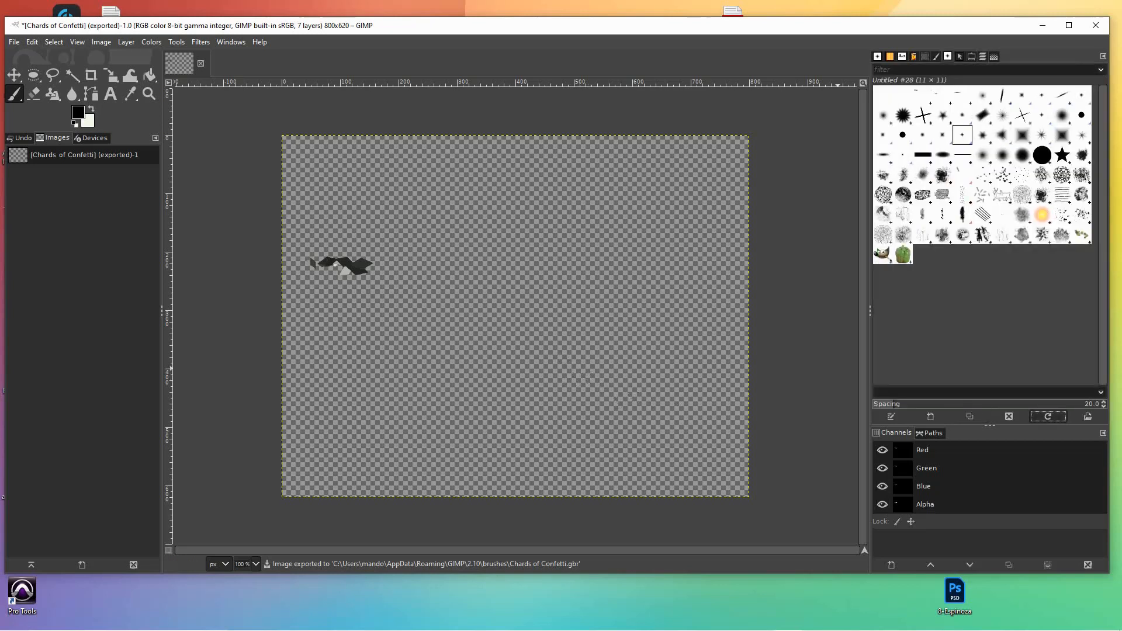
{"action": "left_click", "coordinate": [903, 96]}
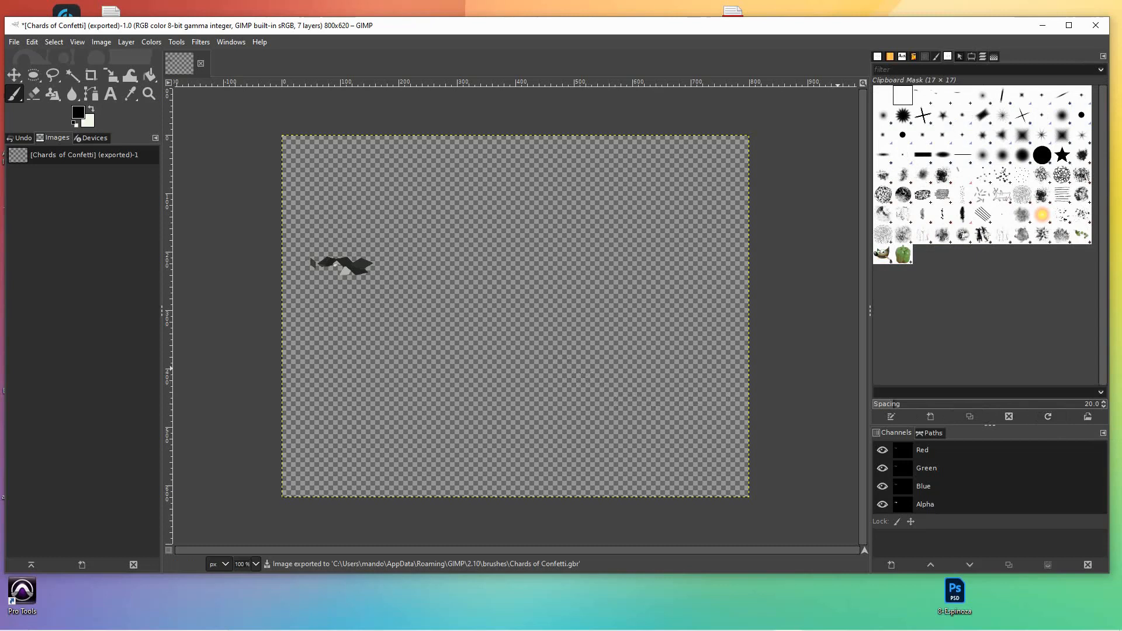
{"action": "left_click", "coordinate": [962, 95]}
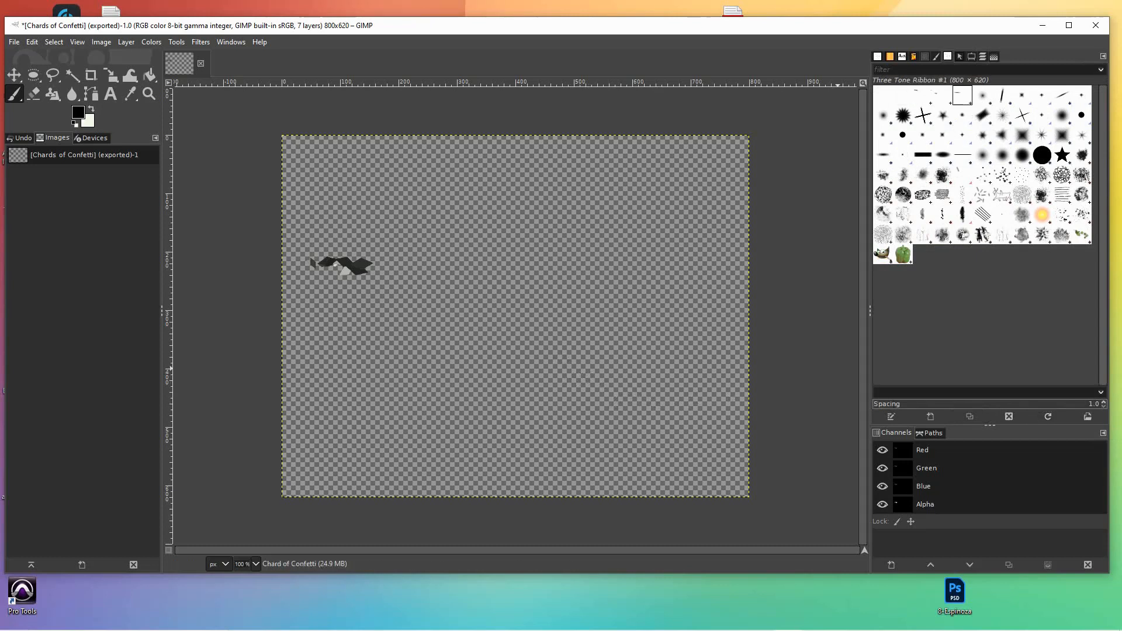
{"action": "left_click", "coordinate": [943, 96]}
{"action": "left_click", "coordinate": [923, 95]}
{"action": "left_click", "coordinate": [982, 96]}
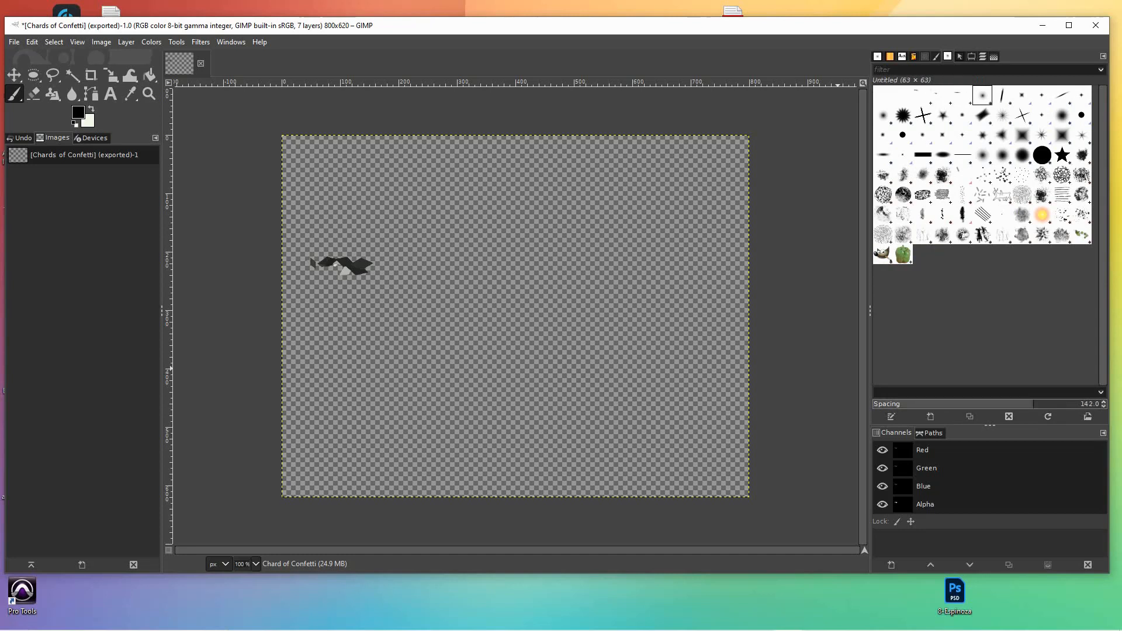
{"action": "left_click", "coordinate": [963, 95]}
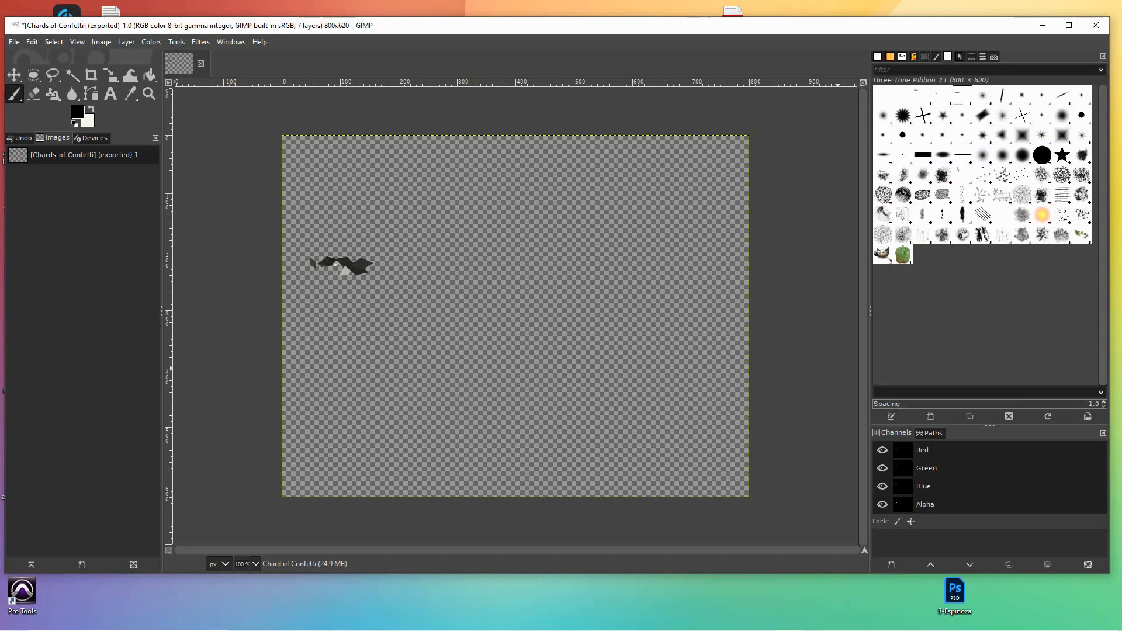
{"action": "left_click", "coordinate": [943, 95]}
{"action": "left_click", "coordinate": [923, 96]}
{"action": "left_click", "coordinate": [903, 95]}
{"action": "left_click", "coordinate": [883, 95]}
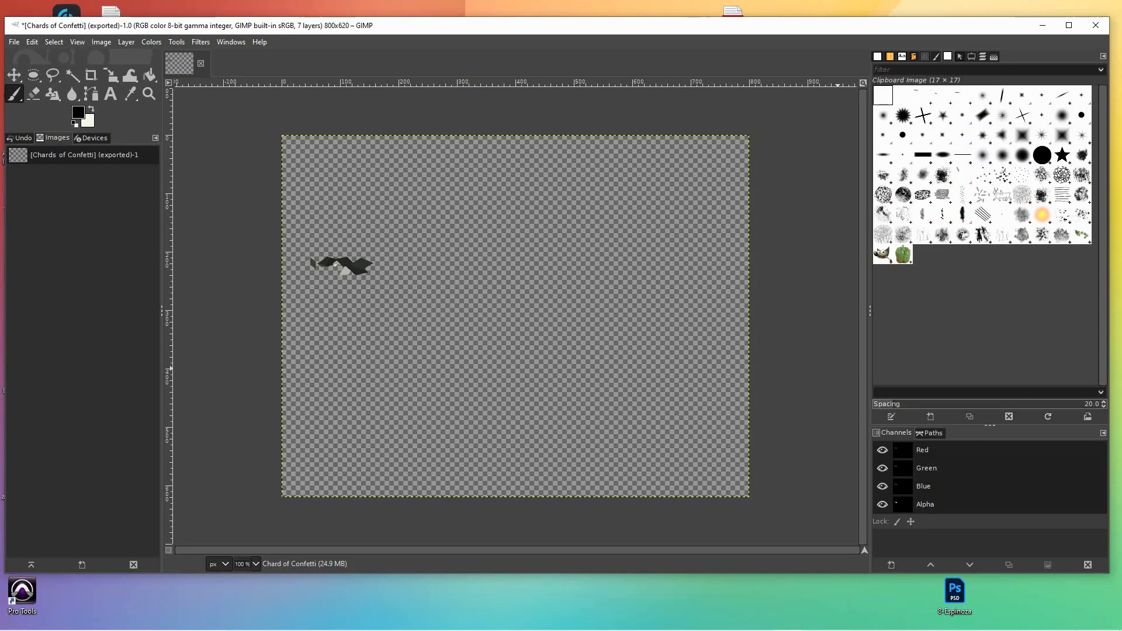
{"action": "left_click", "coordinate": [942, 96]}
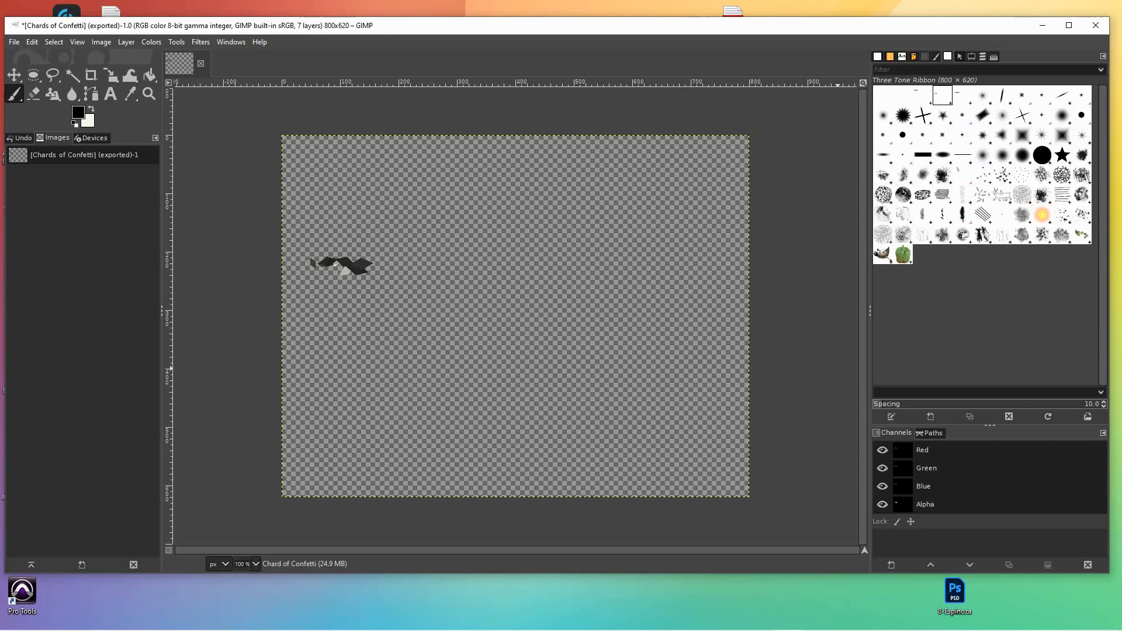
Step: Test the Running Eggs brush with two dabs near the canvas centre and undo them
{"action": "left_click", "coordinate": [923, 95]}
{"action": "left_click", "coordinate": [472, 325]}
{"action": "left_click", "coordinate": [530, 316]}
{"action": "key", "text": "ctrl+z"}
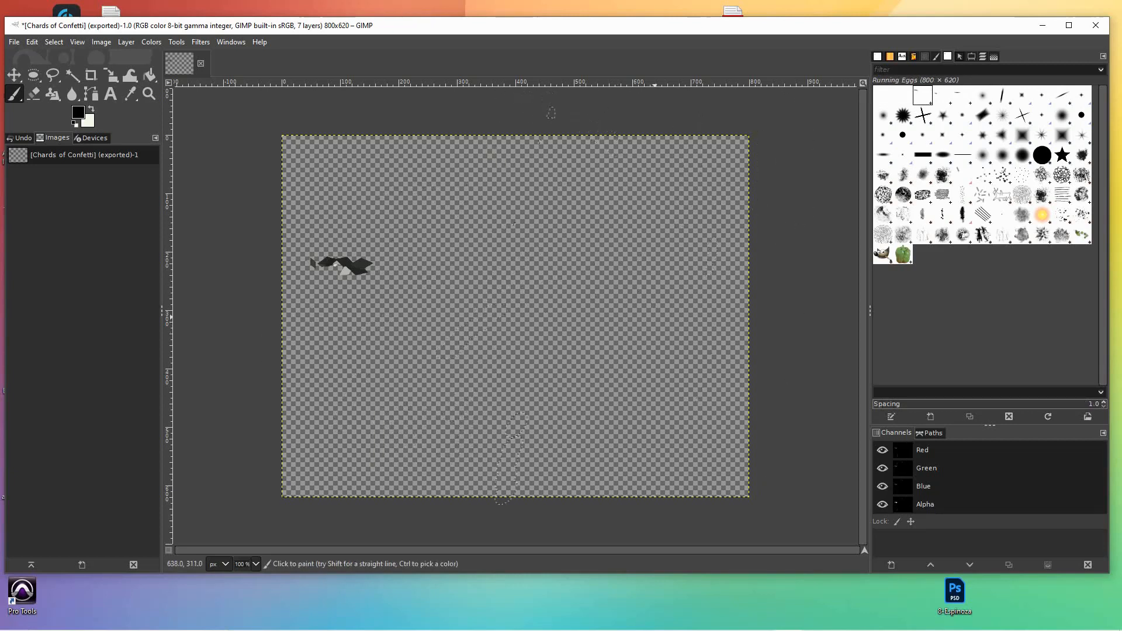
Step: Try one stroke each with the Three Tone Ribbon and Three Tone Ribbon #1 brushes, undoing both
{"action": "left_click", "coordinate": [942, 95]}
{"action": "left_click_drag", "start_coordinate": [424, 345], "coordinate": [650, 301]}
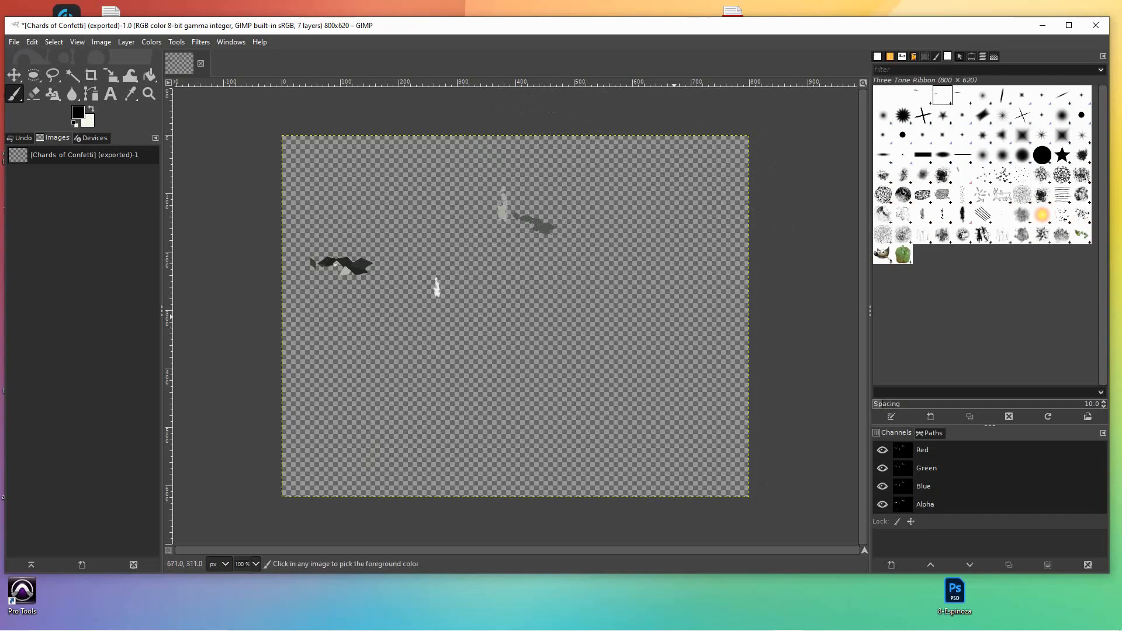
{"action": "key", "text": "ctrl+z"}
{"action": "key", "text": "ctrl+z"}
{"action": "left_click", "coordinate": [962, 95]}
{"action": "mouse_move", "coordinate": [429, 345]}
{"action": "left_mouse_down"}
{"action": "mouse_move", "coordinate": [581, 321]}
{"action": "mouse_move", "coordinate": [361, 340]}
{"action": "left_mouse_up"}
{"action": "key", "text": "ctrl+z"}
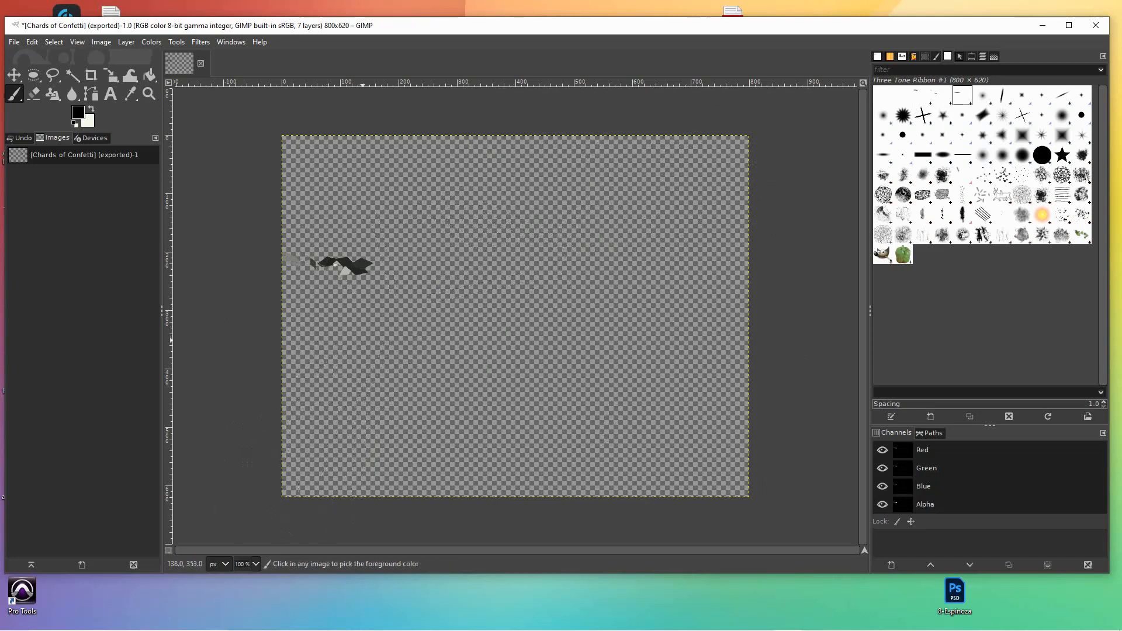
Step: Test the Running Eggs brush across the canvas and undo back past the hidden Background layer and the original confetti stroke
{"action": "left_click", "coordinate": [923, 95]}
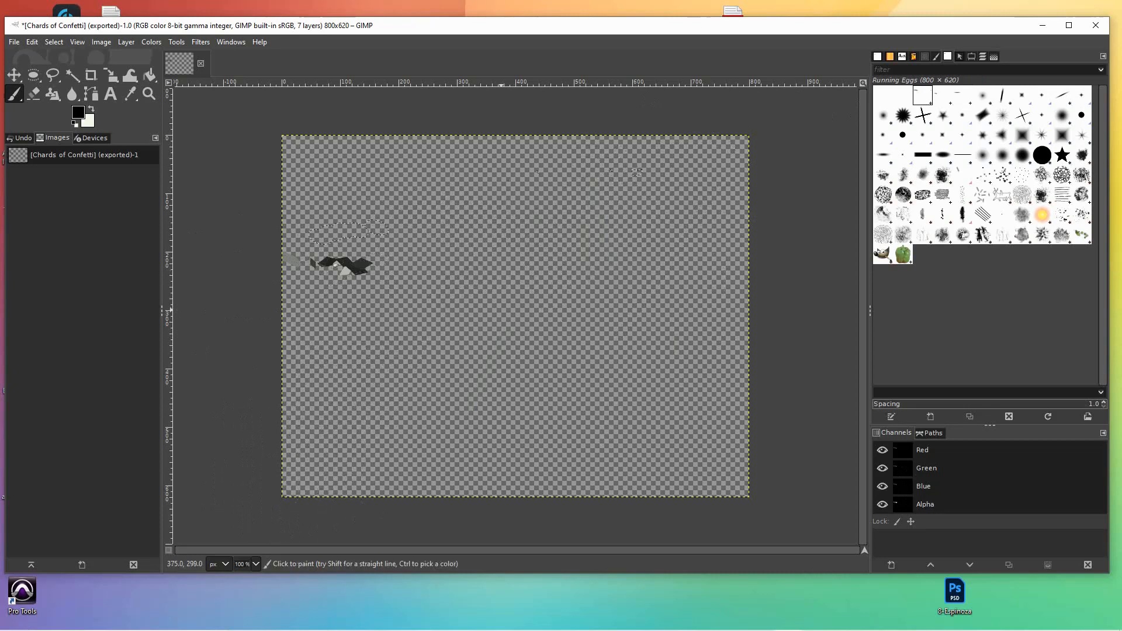
{"action": "left_click_drag", "start_coordinate": [433, 370], "coordinate": [685, 357]}
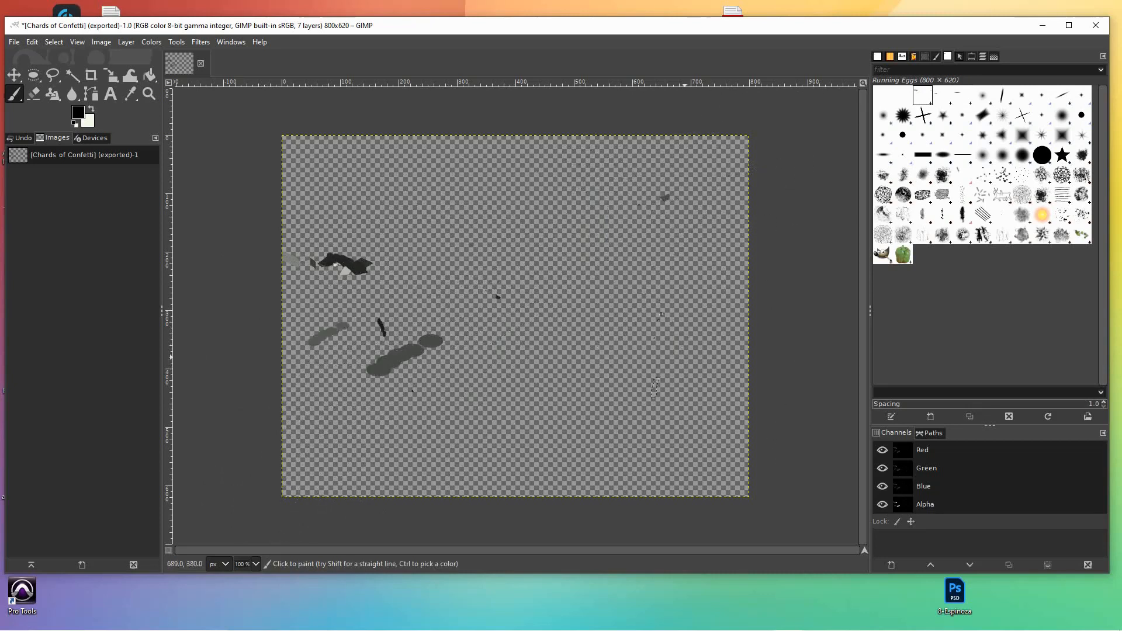
{"action": "key", "text": "ctrl+z"}
{"action": "key", "text": "ctrl+z"}
{"action": "key", "text": "ctrl+z"}
{"action": "key", "text": "ctrl+z"}
{"action": "key", "text": "ctrl+z"}
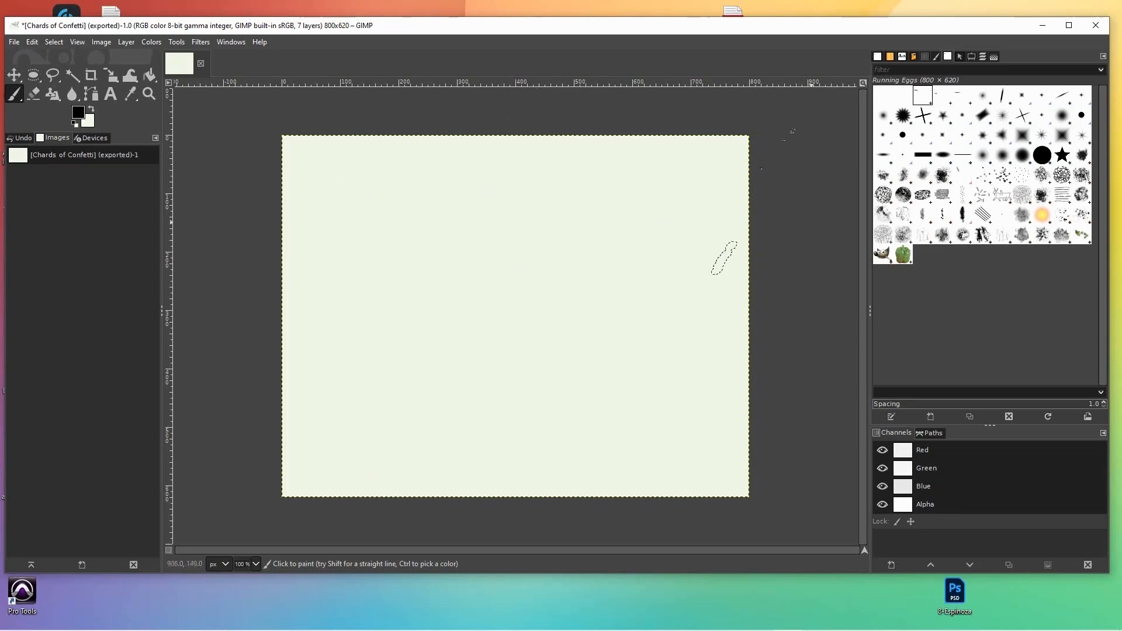
Step: Compare the clipboard, Running Eggs and Three Tone Ribbon brushes at the start of the brush list
{"action": "left_click", "coordinate": [902, 95]}
{"action": "left_click", "coordinate": [883, 96]}
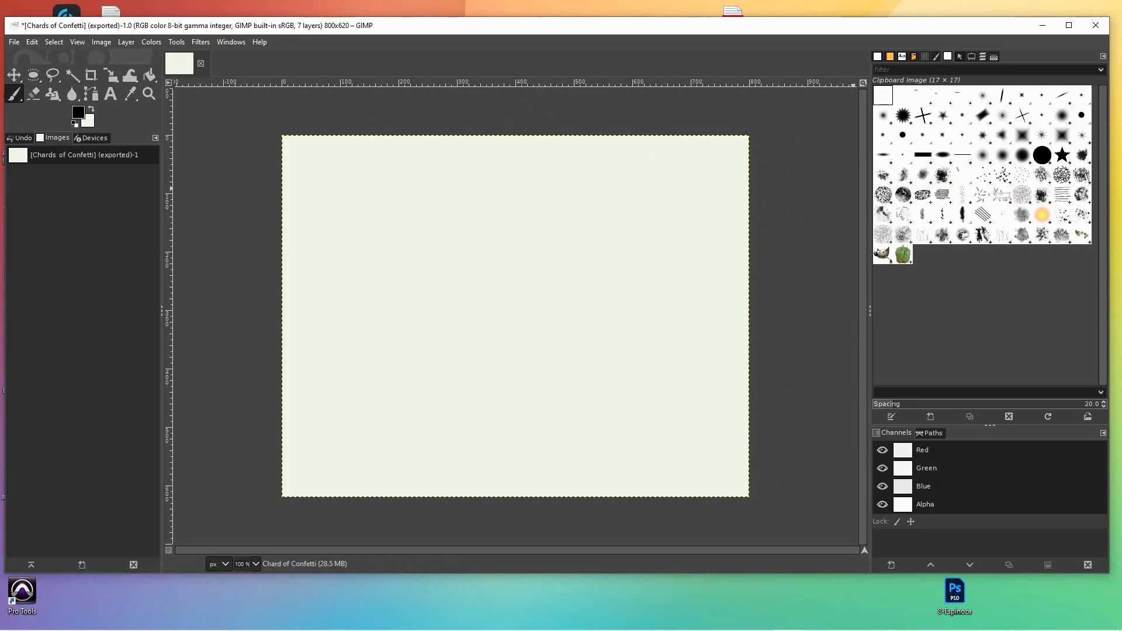
{"action": "left_click", "coordinate": [923, 95]}
{"action": "left_click", "coordinate": [943, 95]}
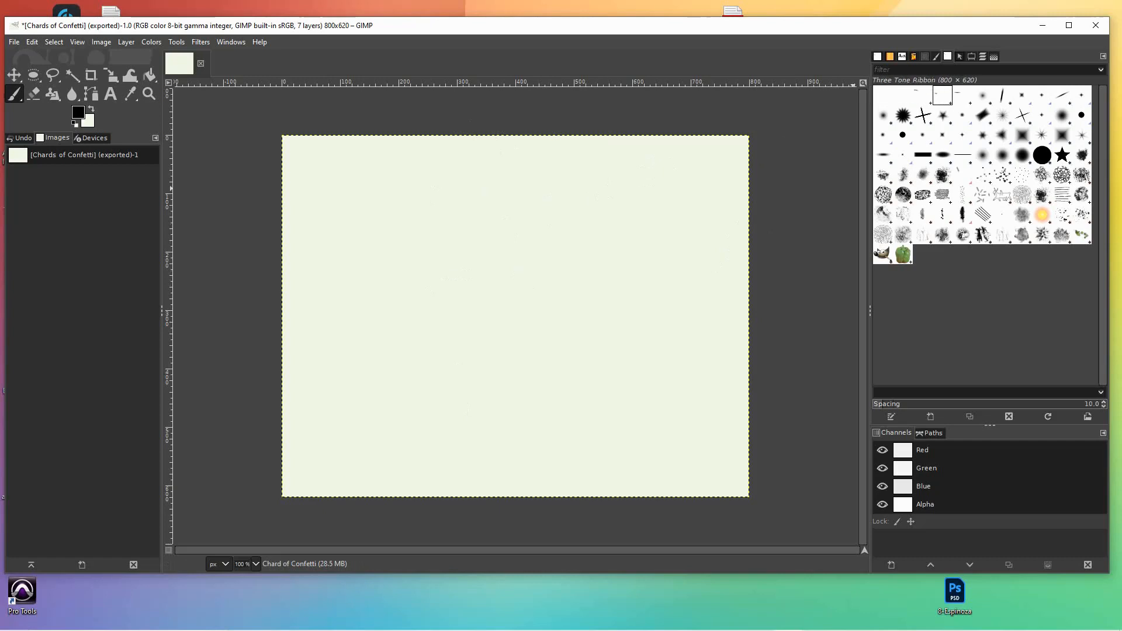
{"action": "left_click", "coordinate": [963, 96]}
{"action": "left_click", "coordinate": [943, 95]}
{"action": "left_click", "coordinate": [903, 95]}
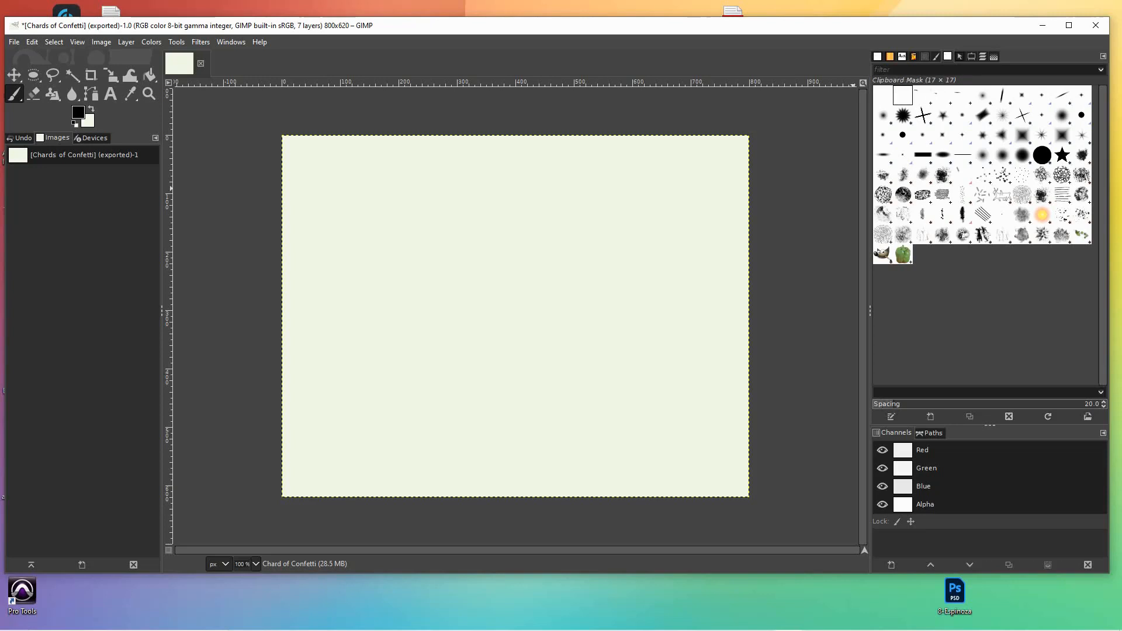
{"action": "left_click", "coordinate": [923, 96]}
{"action": "left_click", "coordinate": [943, 95]}
Step: Test the Three Tone Ribbon #1 brush with five dabs around the canvas and undo them all
{"action": "left_click", "coordinate": [962, 95]}
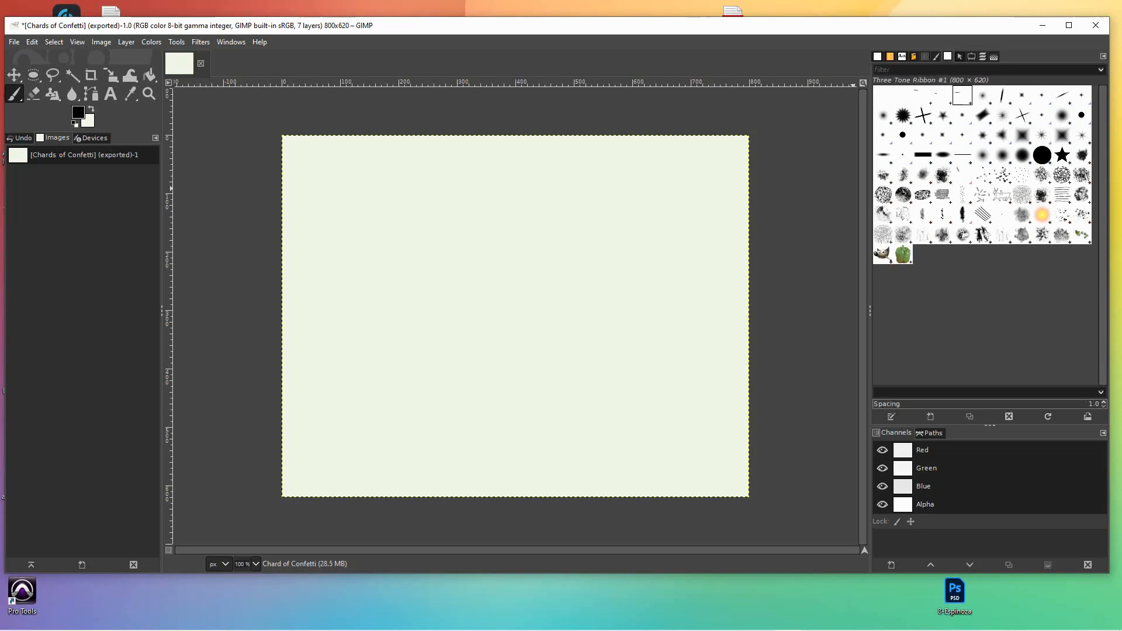
{"action": "left_click", "coordinate": [391, 228]}
{"action": "left_click", "coordinate": [411, 230]}
{"action": "left_click", "coordinate": [480, 173]}
{"action": "left_click", "coordinate": [593, 312]}
{"action": "left_click", "coordinate": [606, 273]}
{"action": "key", "text": "ctrl+z"}
{"action": "key", "text": "ctrl+z"}
{"action": "key", "text": "ctrl+z"}
{"action": "key", "text": "ctrl+z"}
{"action": "key", "text": "ctrl+z"}
Step: Check the Chard of Confetti layer's name and open the Three Tone Ribbon brush in the brush editor
{"action": "left_click", "coordinate": [983, 57]}
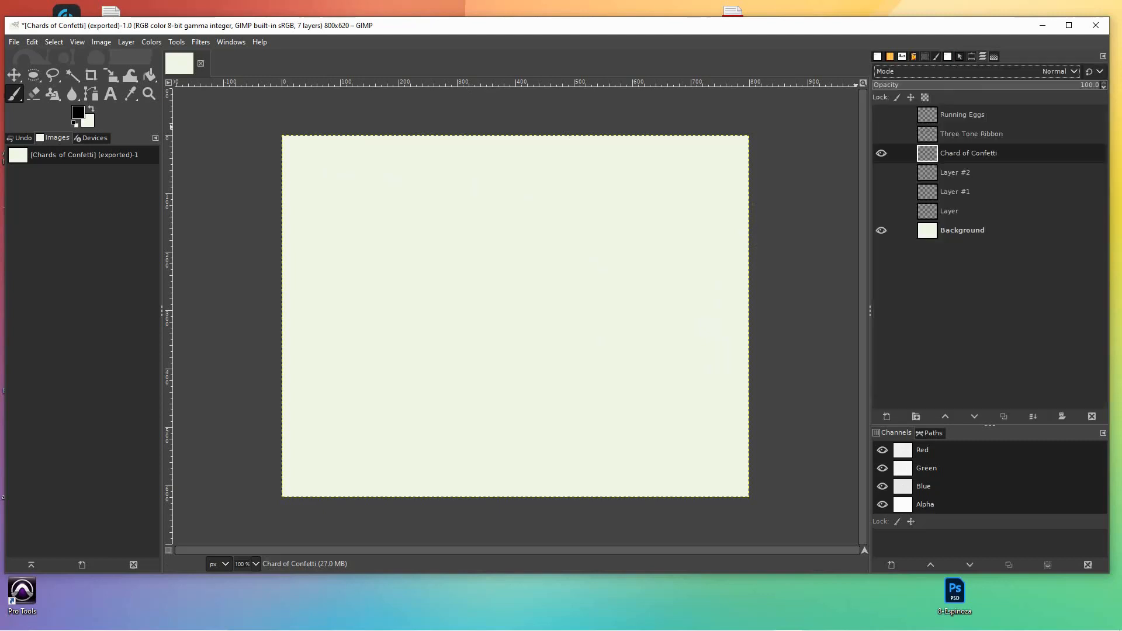
{"action": "left_click", "coordinate": [968, 153]}
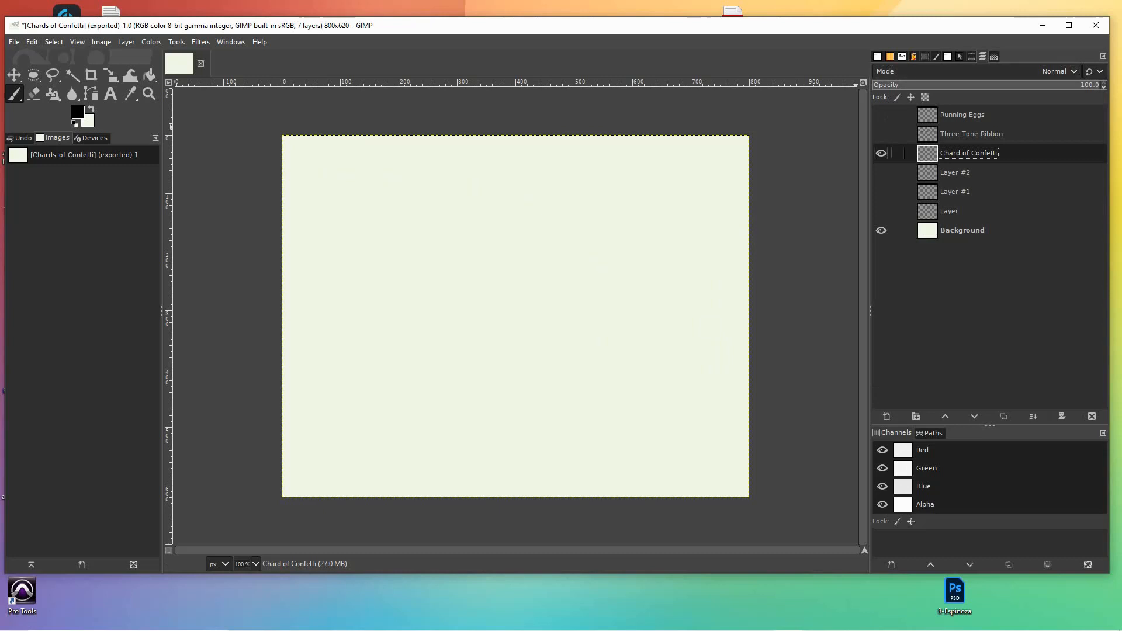
{"action": "left_click", "coordinate": [877, 57]}
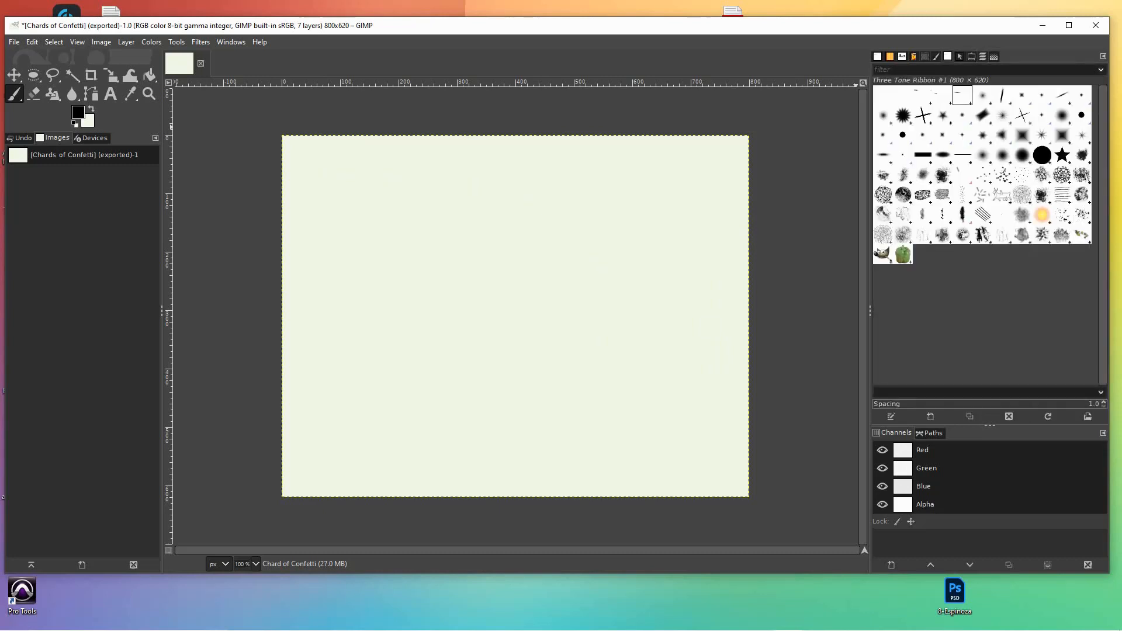
{"action": "left_click", "coordinate": [943, 96]}
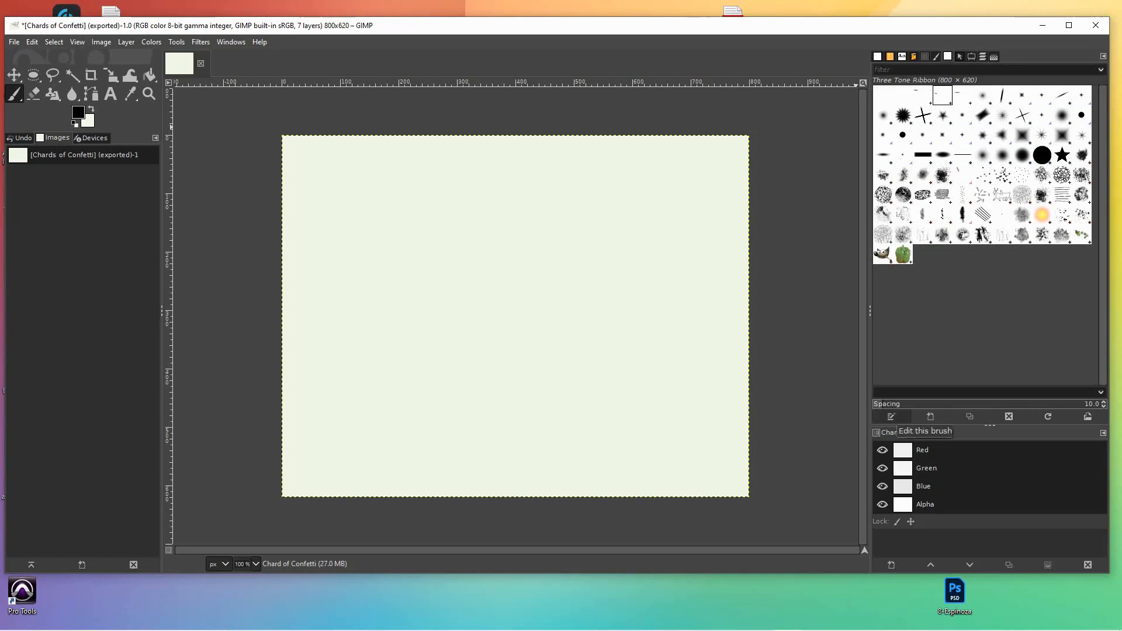
{"action": "left_click", "coordinate": [891, 417]}
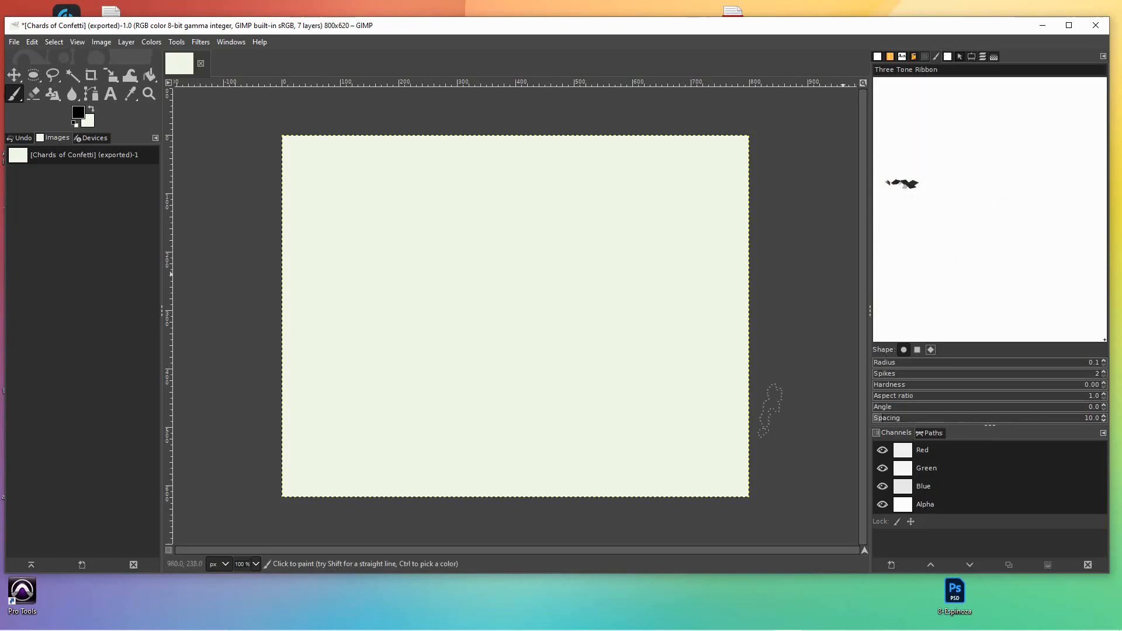
Step: Re-export the image over Chards of Confetti.gbr in the brushes folder with the brush description Chards of Confetti
{"action": "left_click", "coordinate": [14, 41]}
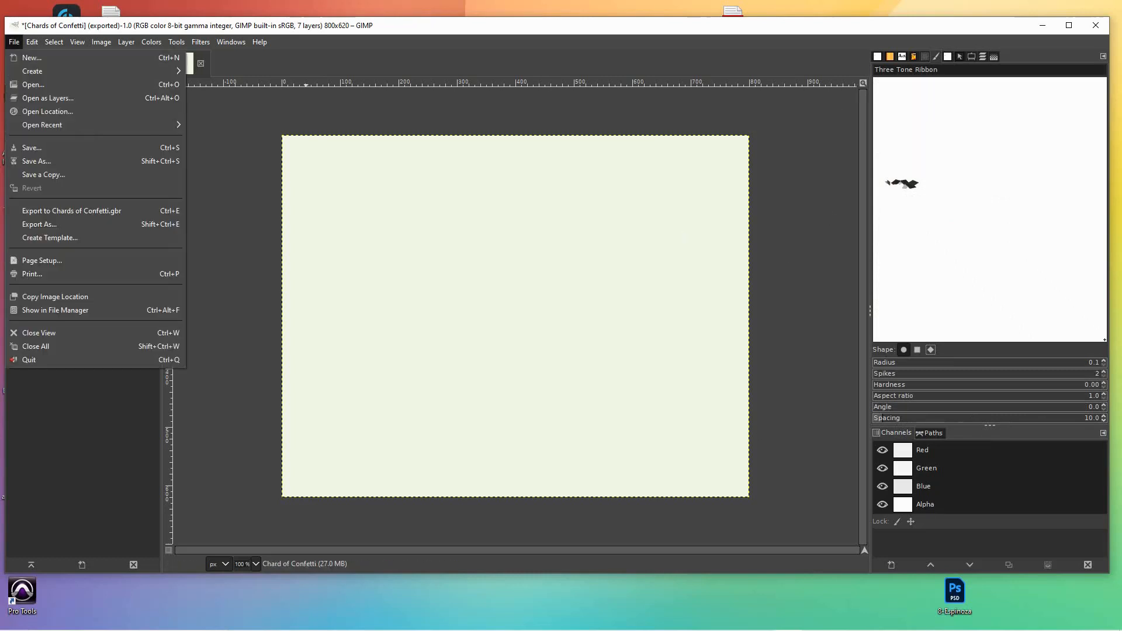
{"action": "left_click", "coordinate": [39, 224]}
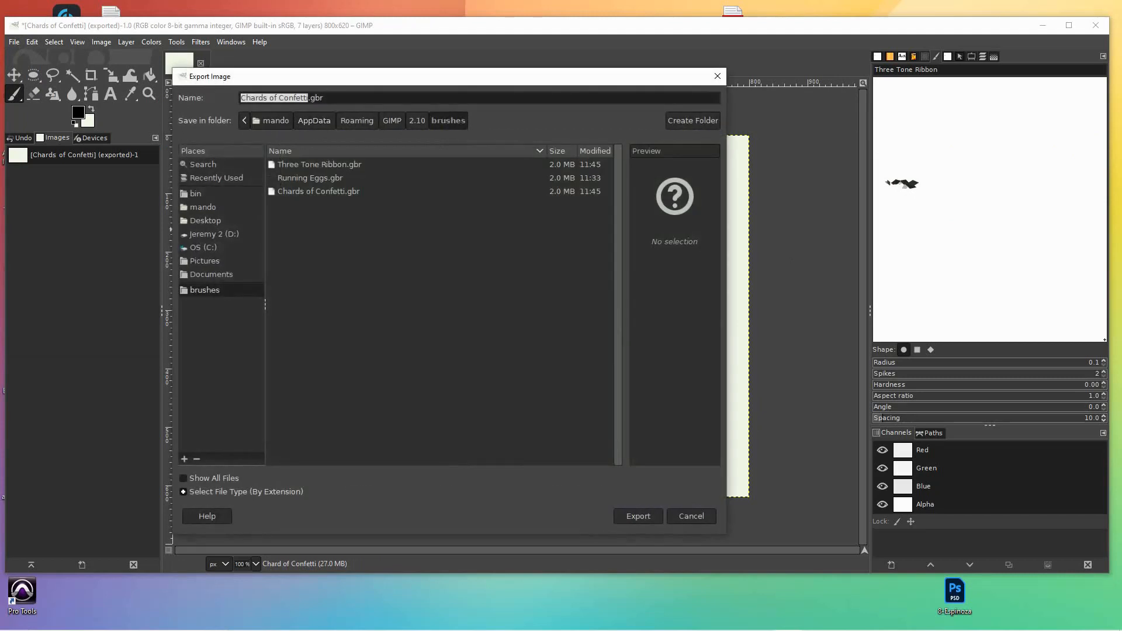
{"action": "left_click", "coordinate": [637, 516]}
{"action": "left_click", "coordinate": [496, 355]}
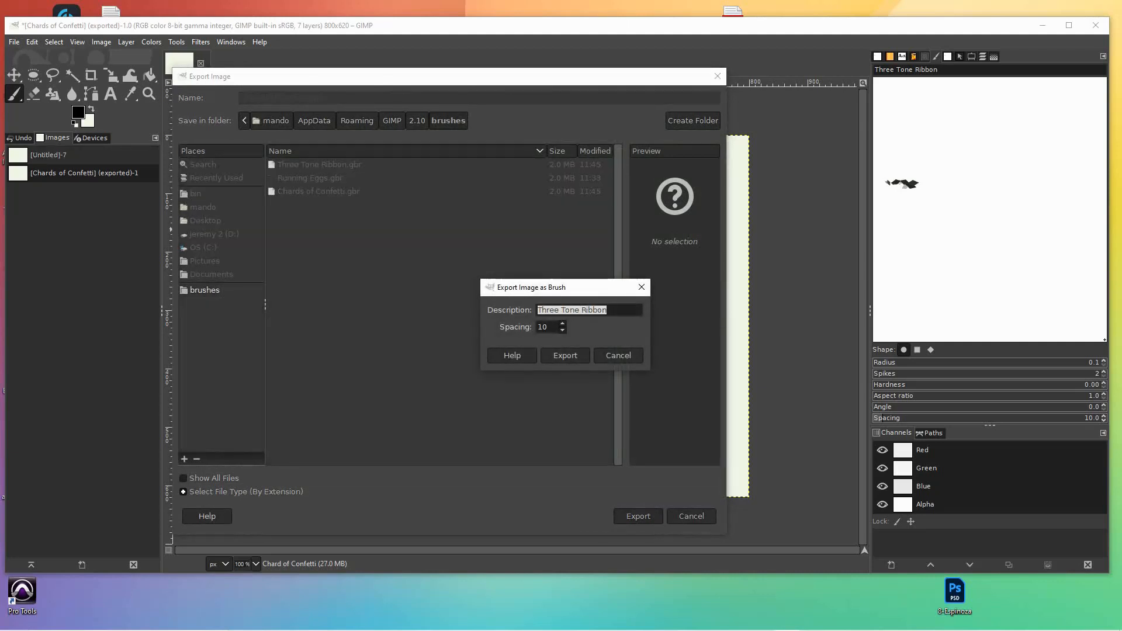
{"action": "type", "text": "Chards n"}
{"action": "key", "text": "BackSpace"}
{"action": "type", "text": "of Confetti"}
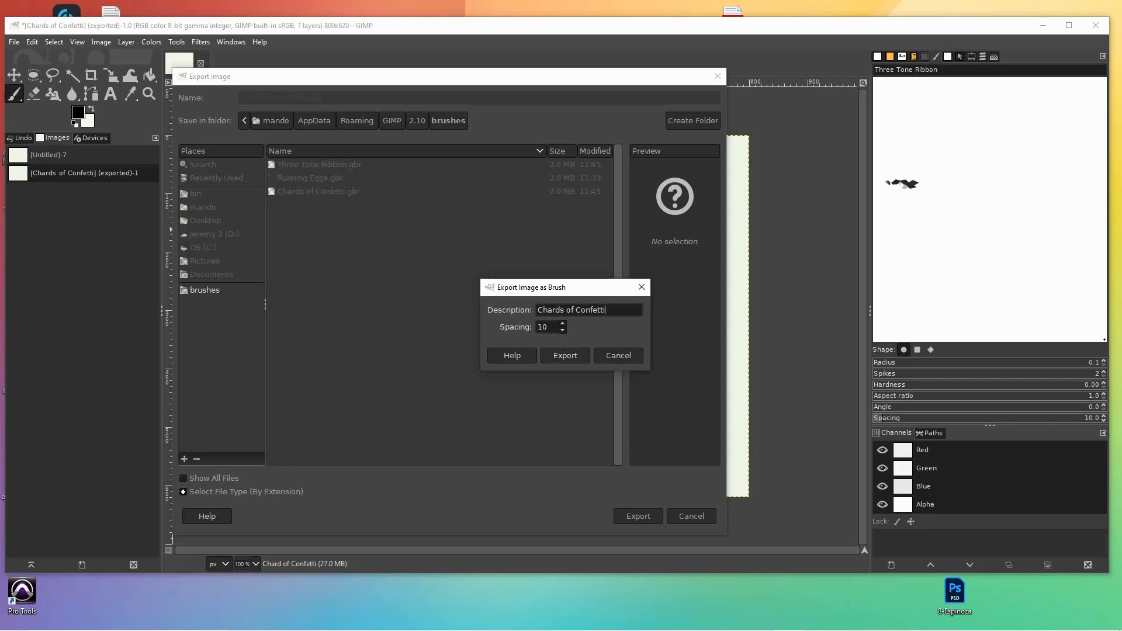
Step: Set the brush spacing to 9 and export the image as the Chards of Confetti brush
{"action": "key", "text": "Tab"}
{"action": "type", "text": "9"}
{"action": "left_click", "coordinate": [565, 355]}
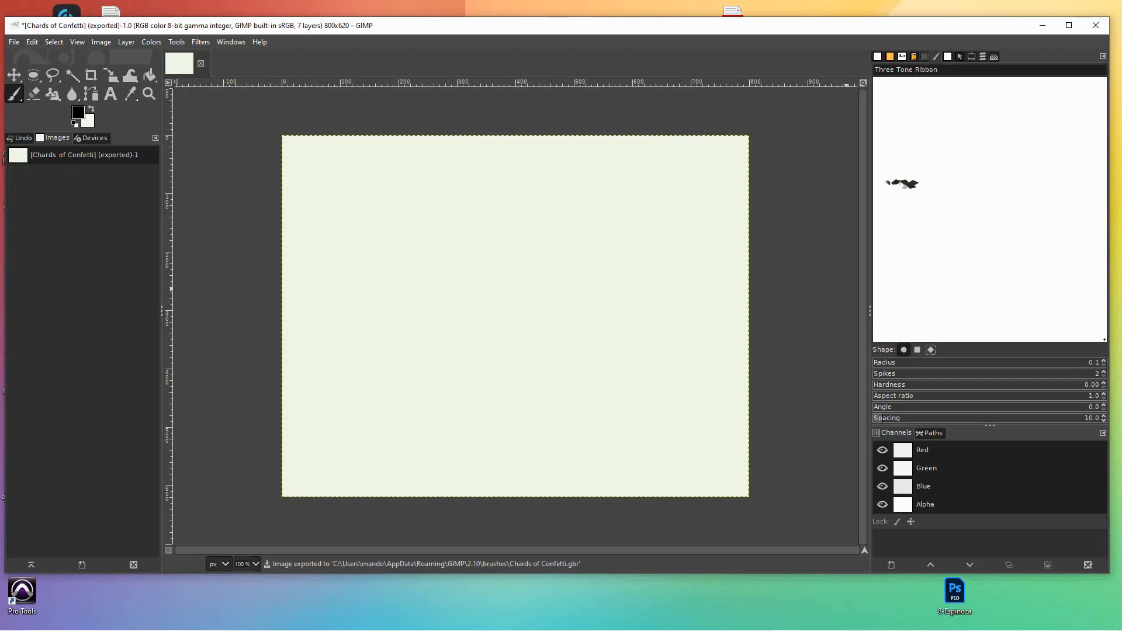
Step: Paint trial confetti strokes across the canvas on the Chard of Confetti layer
{"action": "left_click", "coordinate": [983, 57]}
{"action": "left_click", "coordinate": [971, 134]}
{"action": "left_click", "coordinate": [969, 154]}
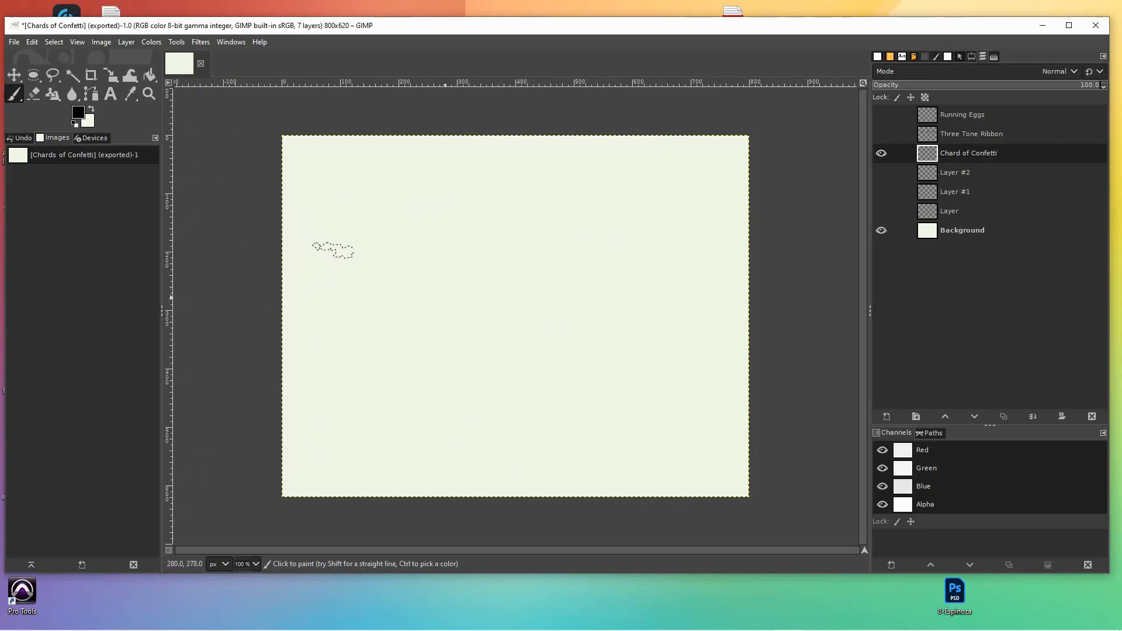
{"action": "mouse_move", "coordinate": [535, 225]}
{"action": "left_mouse_down"}
{"action": "mouse_move", "coordinate": [344, 404]}
{"action": "mouse_move", "coordinate": [427, 294]}
{"action": "left_mouse_up"}
{"action": "mouse_move", "coordinate": [479, 323]}
{"action": "left_mouse_down"}
{"action": "mouse_move", "coordinate": [558, 366]}
{"action": "mouse_move", "coordinate": [590, 330]}
{"action": "mouse_move", "coordinate": [544, 292]}
{"action": "mouse_move", "coordinate": [445, 280]}
{"action": "left_mouse_up"}
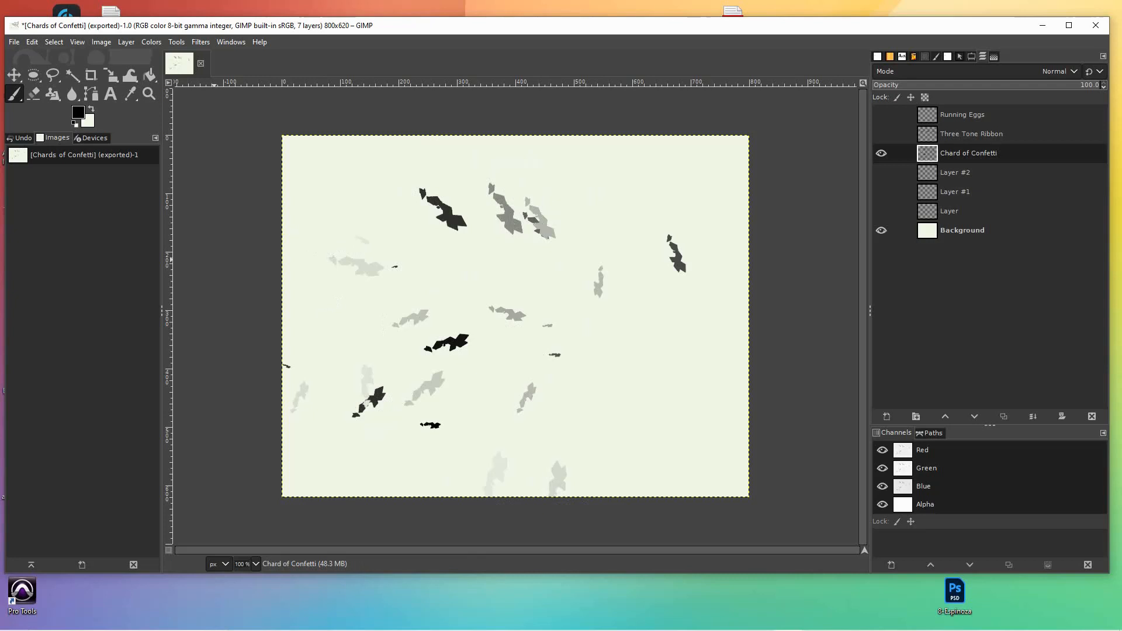
Step: Undo the trial confetti strokes and the earlier changes to the layer until the canvas is clear
{"action": "key", "text": "ctrl+z"}
{"action": "key", "text": "ctrl+z"}
{"action": "key", "text": "ctrl+z"}
{"action": "key", "text": "ctrl+z"}
{"action": "key", "text": "ctrl+z"}
{"action": "key", "text": "ctrl+z"}
{"action": "key", "text": "ctrl+z"}
{"action": "key", "text": "ctrl+z"}
{"action": "key", "text": "ctrl+z"}
{"action": "key", "text": "ctrl+z"}
{"action": "key", "text": "ctrl+z"}
{"action": "key", "text": "ctrl+z"}
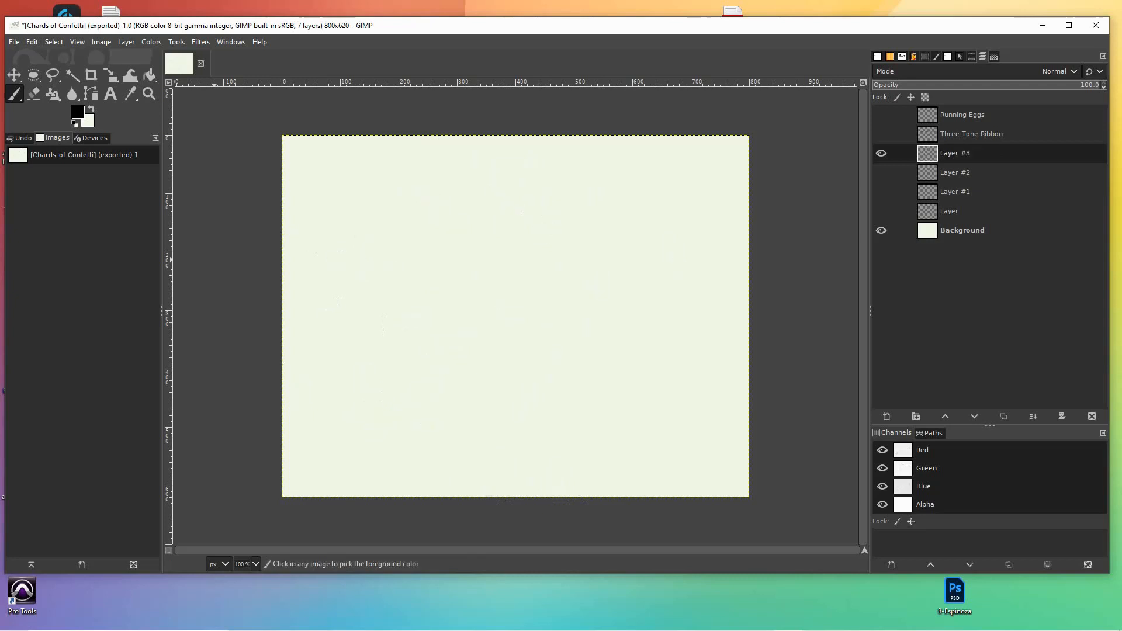
Step: Rename Layer #3 as Chards of Confetti
{"action": "double_click", "coordinate": [955, 153]}
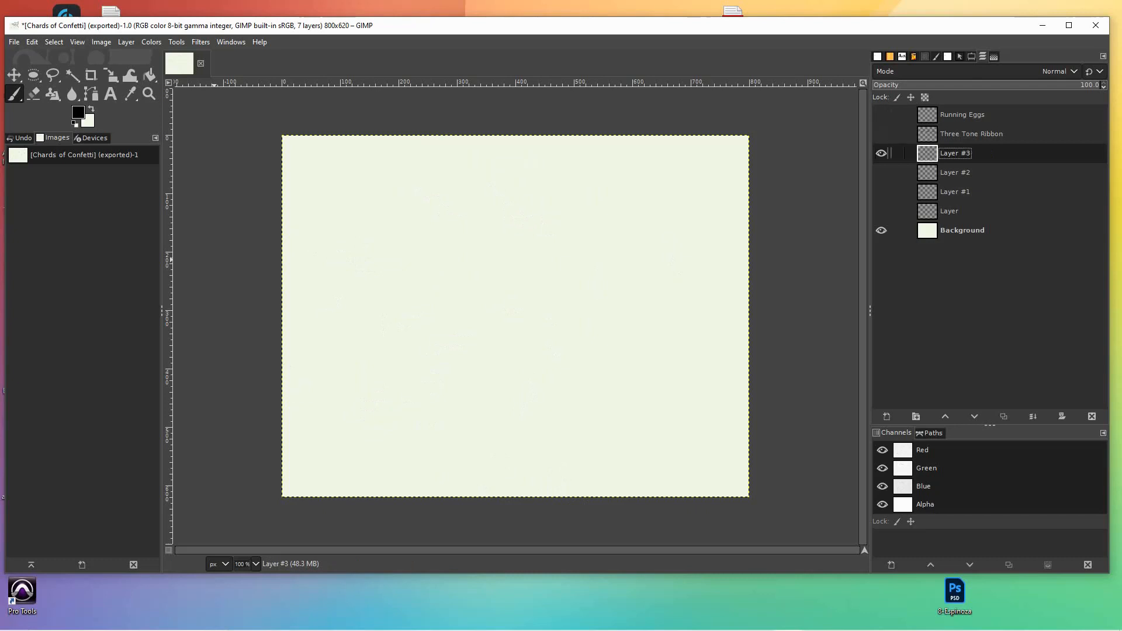
{"action": "type", "text": "Chards of Confett"}
{"action": "key", "text": "Return"}
Step: Try confetti strokes with reduced brush sizes down to 119 and undo each one
{"action": "left_click", "coordinate": [936, 57]}
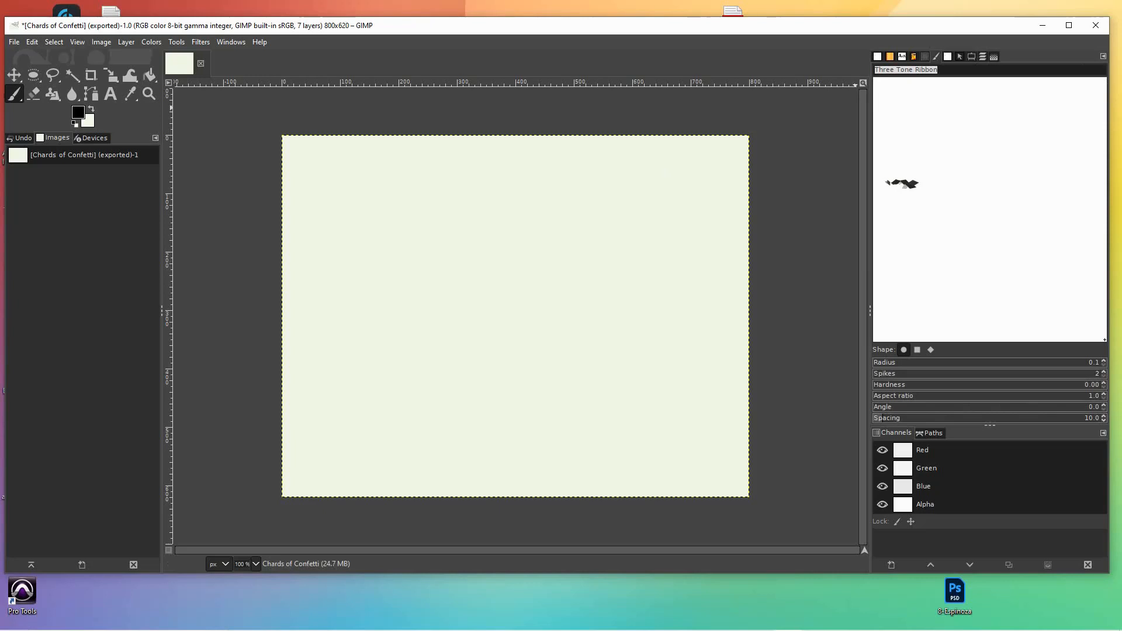
{"action": "left_click", "coordinate": [972, 57]}
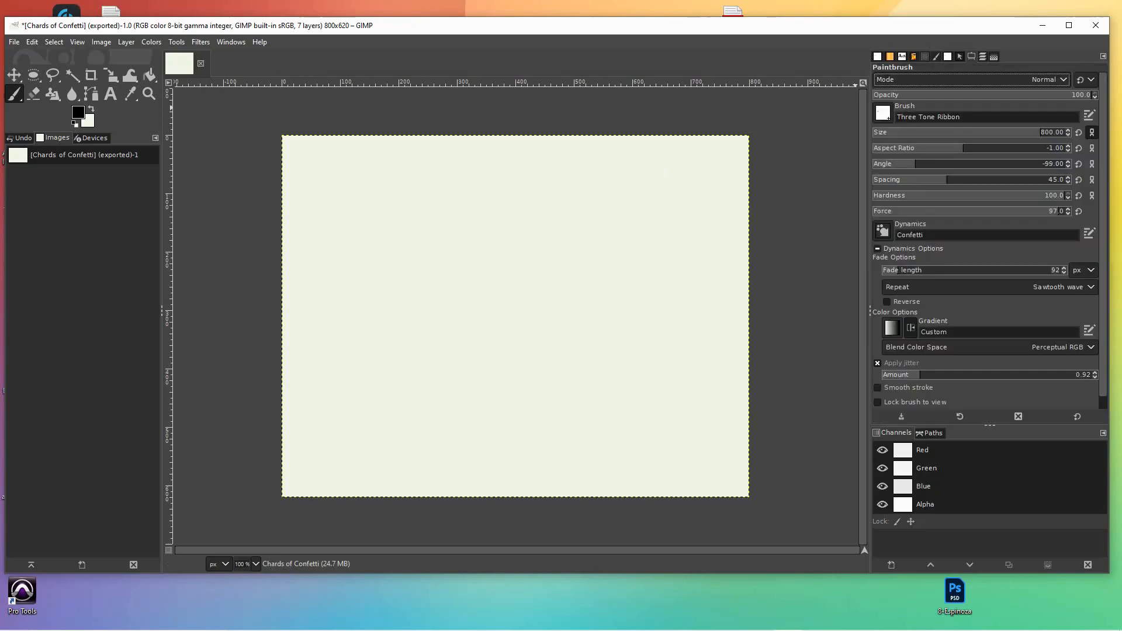
{"action": "left_click", "coordinate": [911, 132]}
{"action": "mouse_move", "coordinate": [326, 228]}
{"action": "left_mouse_down"}
{"action": "mouse_move", "coordinate": [429, 201]}
{"action": "mouse_move", "coordinate": [527, 226]}
{"action": "mouse_move", "coordinate": [631, 213]}
{"action": "left_mouse_up"}
{"action": "key", "text": "ctrl+z"}
{"action": "left_click", "coordinate": [924, 132]}
{"action": "mouse_move", "coordinate": [296, 227]}
{"action": "left_mouse_down"}
{"action": "mouse_move", "coordinate": [433, 212]}
{"action": "mouse_move", "coordinate": [718, 232]}
{"action": "left_mouse_up"}
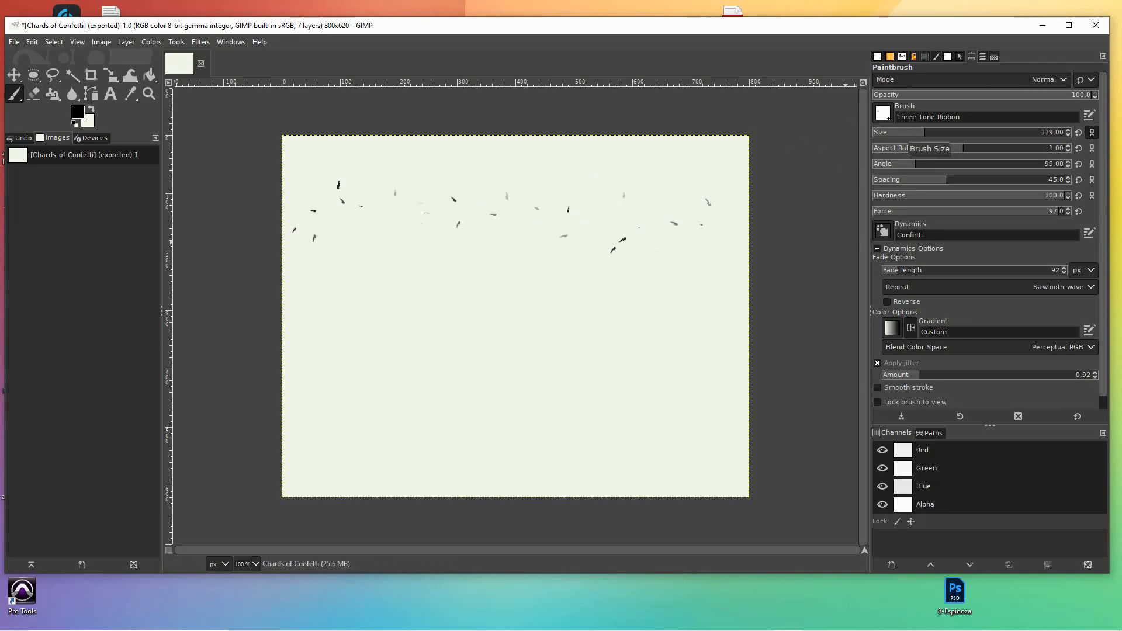
{"action": "key", "text": "ctrl+z"}
Step: Try confetti strokes at brush sizes 53 and 97 with jitter amount 0.61, and undo them
{"action": "left_click", "coordinate": [904, 133]}
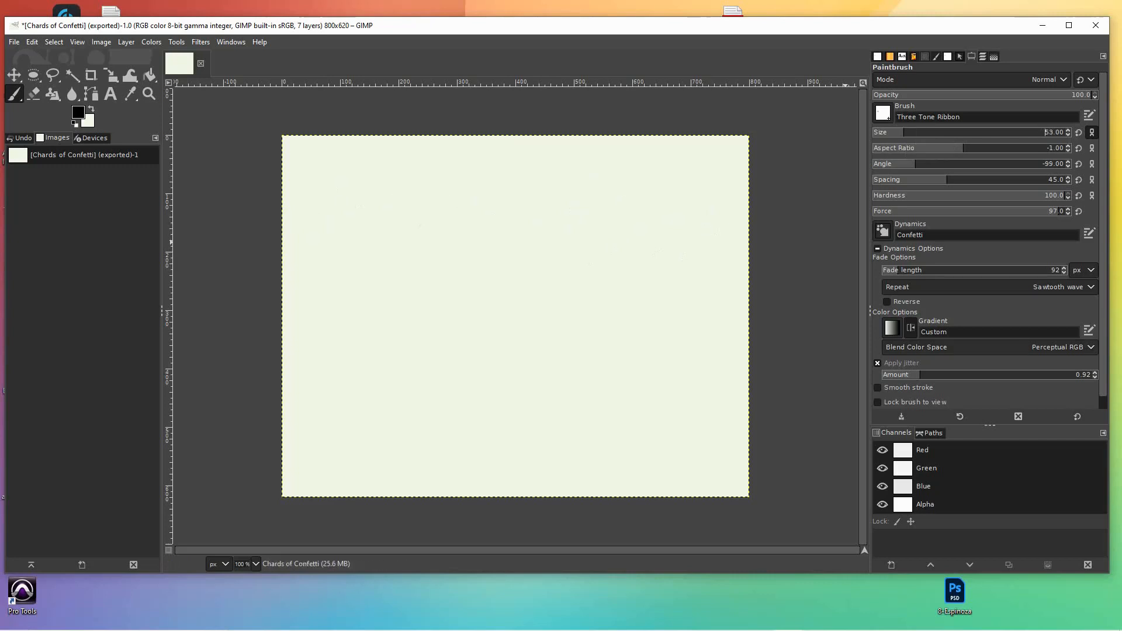
{"action": "left_click", "coordinate": [910, 373]}
{"action": "left_click_drag", "start_coordinate": [429, 254], "coordinate": [634, 260]}
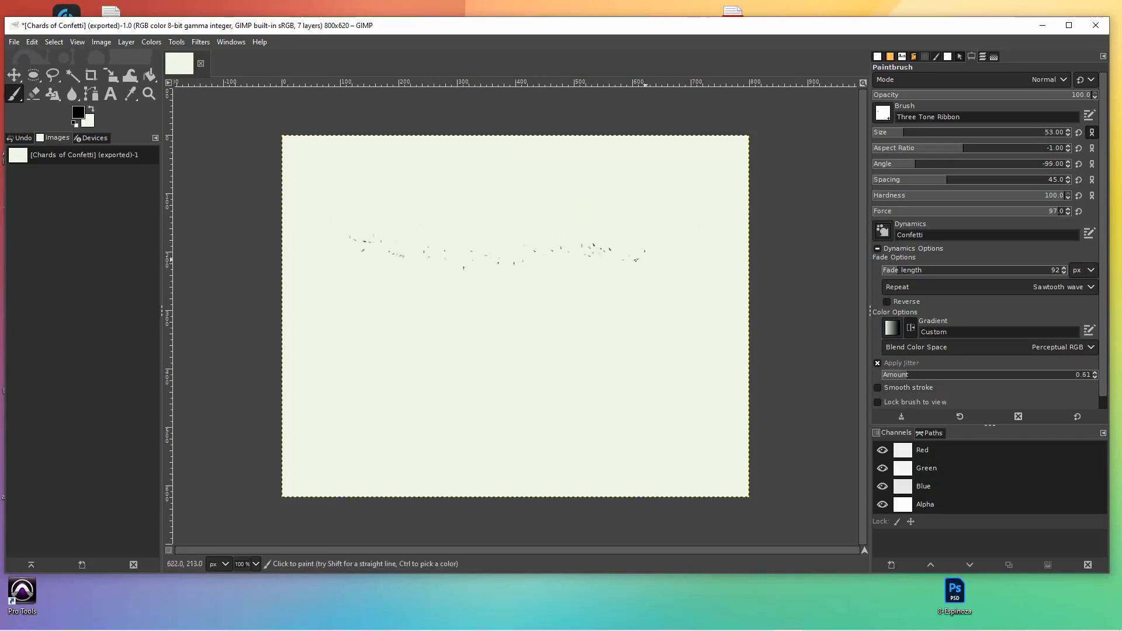
{"action": "left_click", "coordinate": [918, 131]}
{"action": "left_click_drag", "start_coordinate": [385, 313], "coordinate": [471, 313]}
{"action": "key", "text": "ctrl+z"}
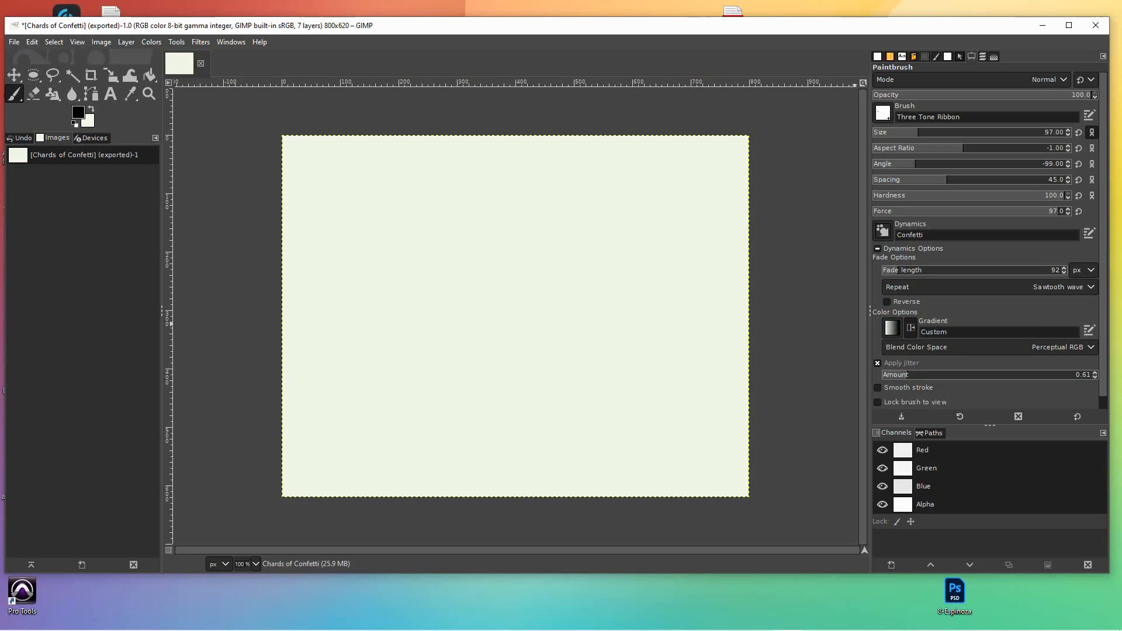
Step: Set the fade length to 60, jitter amount to 0.21 and brush size to 134, undoing the test strokes made in between
{"action": "left_click", "coordinate": [897, 374]}
{"action": "left_click_drag", "start_coordinate": [650, 228], "coordinate": [697, 235]}
{"action": "left_click", "coordinate": [893, 270]}
{"action": "left_click", "coordinate": [890, 375]}
{"action": "mouse_move", "coordinate": [353, 253]}
{"action": "left_mouse_down"}
{"action": "mouse_move", "coordinate": [426, 257]}
{"action": "mouse_move", "coordinate": [678, 246]}
{"action": "left_mouse_up"}
{"action": "key", "text": "ctrl+z"}
{"action": "left_click", "coordinate": [928, 133]}
Step: Show the Three Tone Ribbon and Running Eggs layers alongside the confetti layer
{"action": "left_click", "coordinate": [983, 56]}
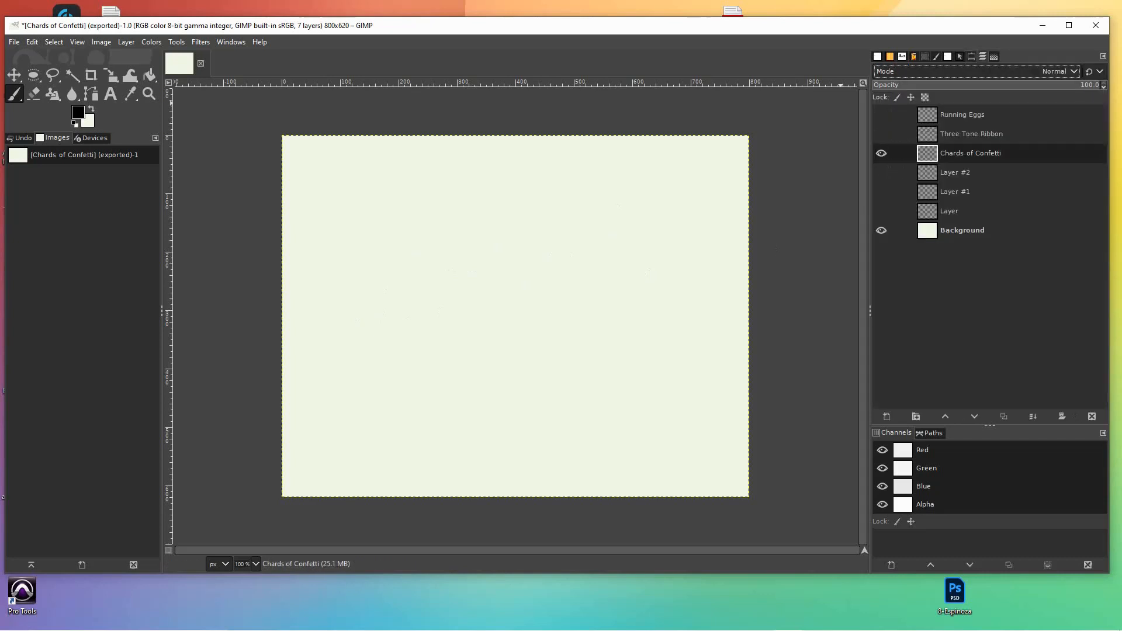
{"action": "left_click", "coordinate": [881, 134]}
{"action": "left_click", "coordinate": [882, 115]}
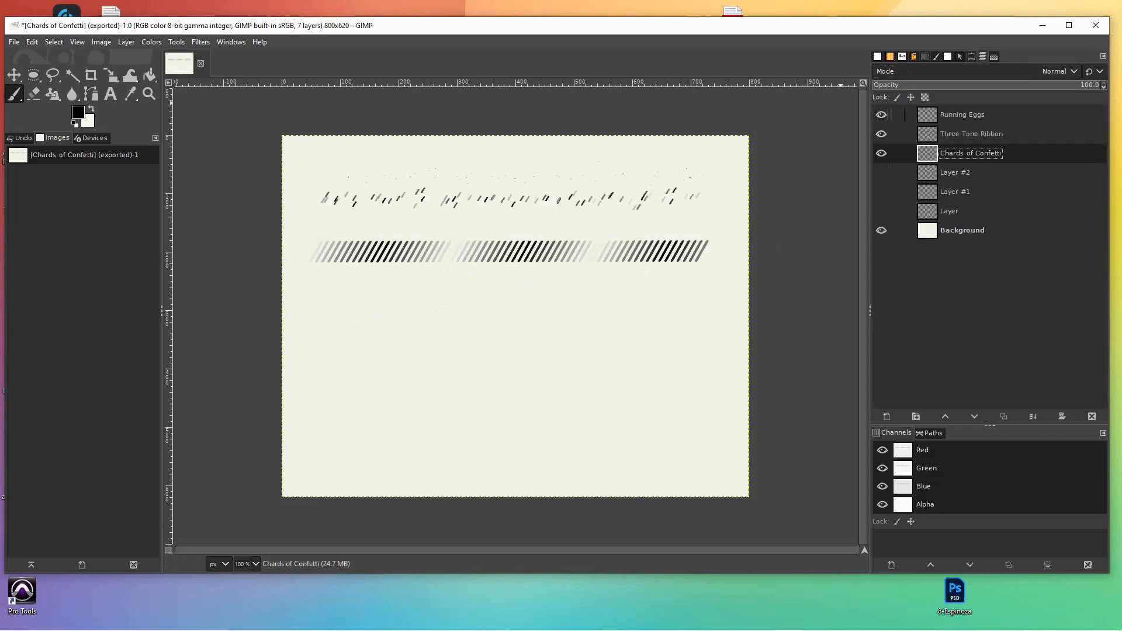
Step: Try a straight horizontal confetti stroke below the ribbon pattern and undo it
{"action": "left_click", "coordinate": [312, 310]}
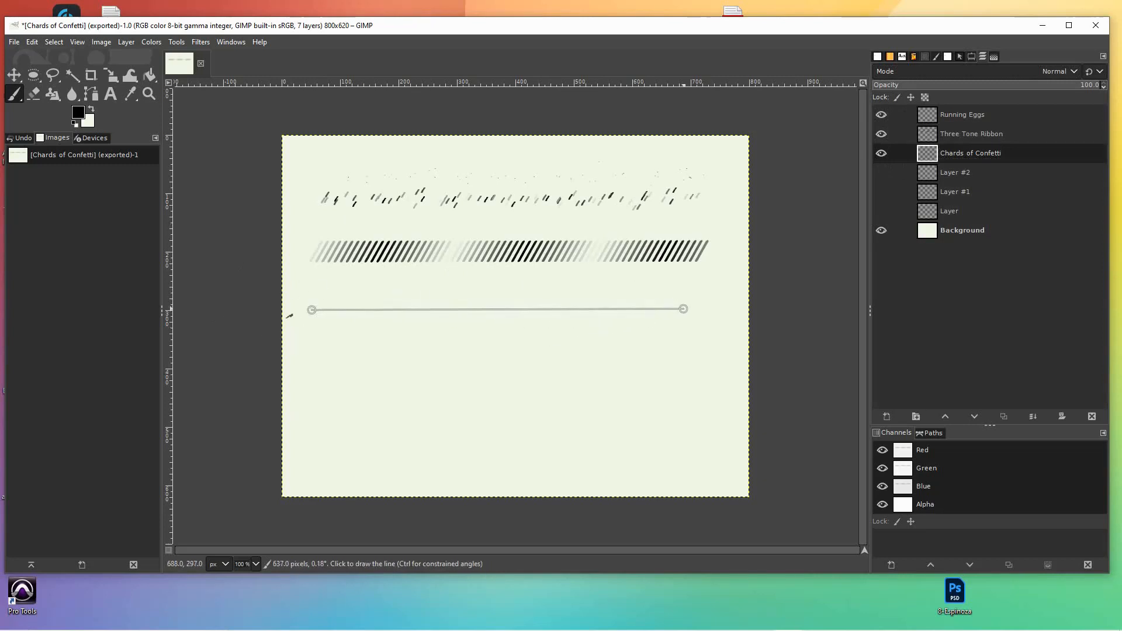
{"action": "left_click", "coordinate": [702, 309], "text": "shift"}
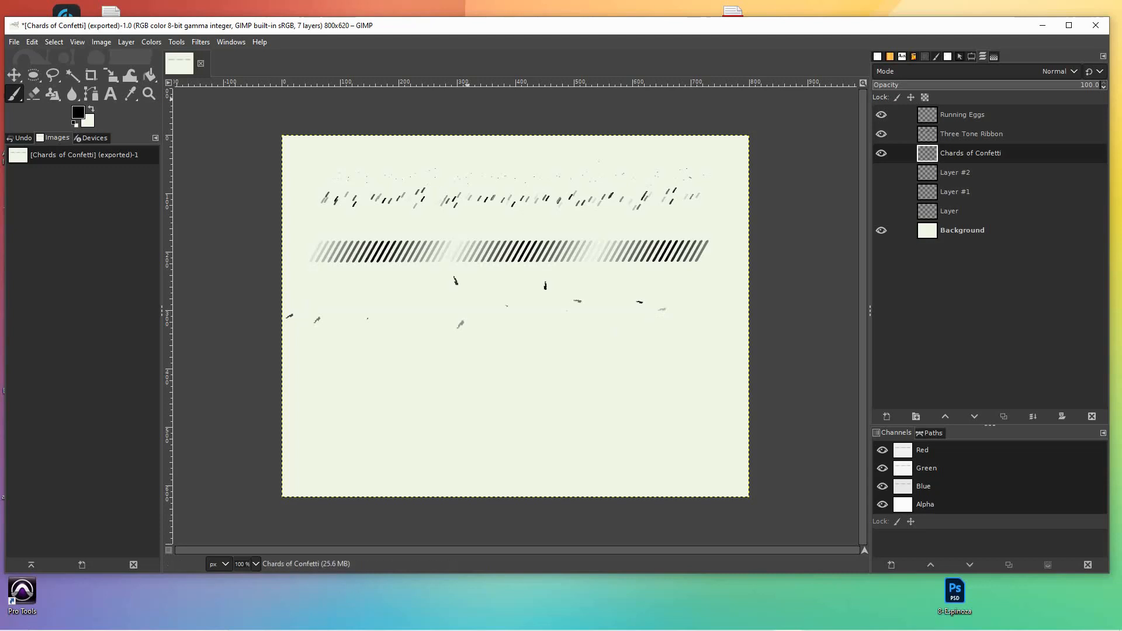
{"action": "key", "text": "ctrl+z"}
Step: Set the paintbrush spacing to 12, try a confetti stroke across the canvas and undo it
{"action": "left_click", "coordinate": [937, 56]}
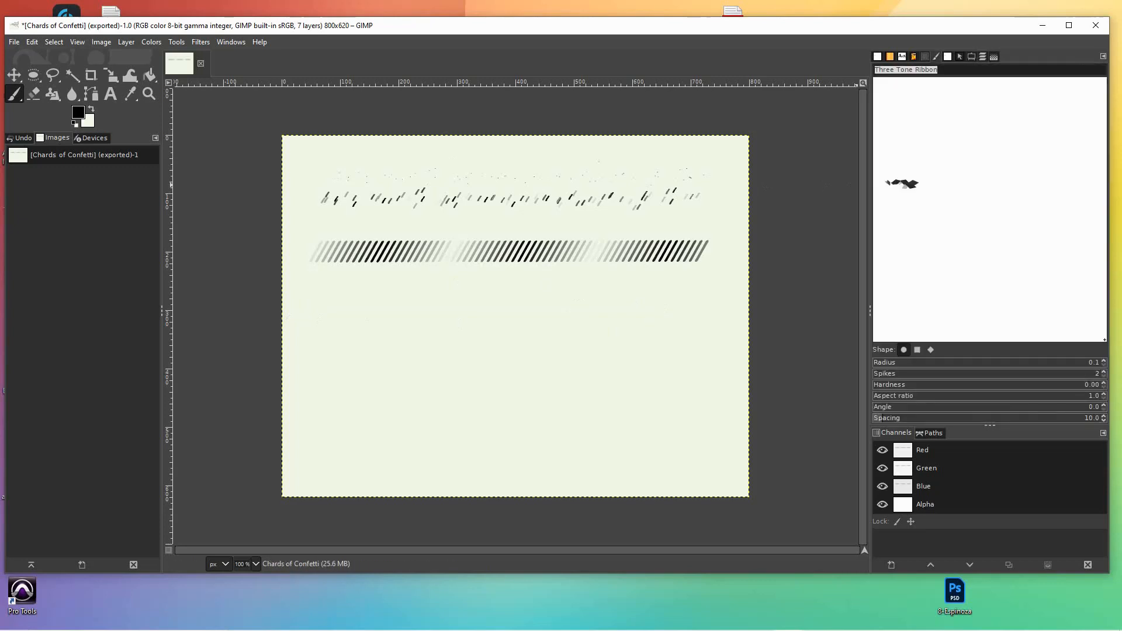
{"action": "left_click", "coordinate": [972, 57]}
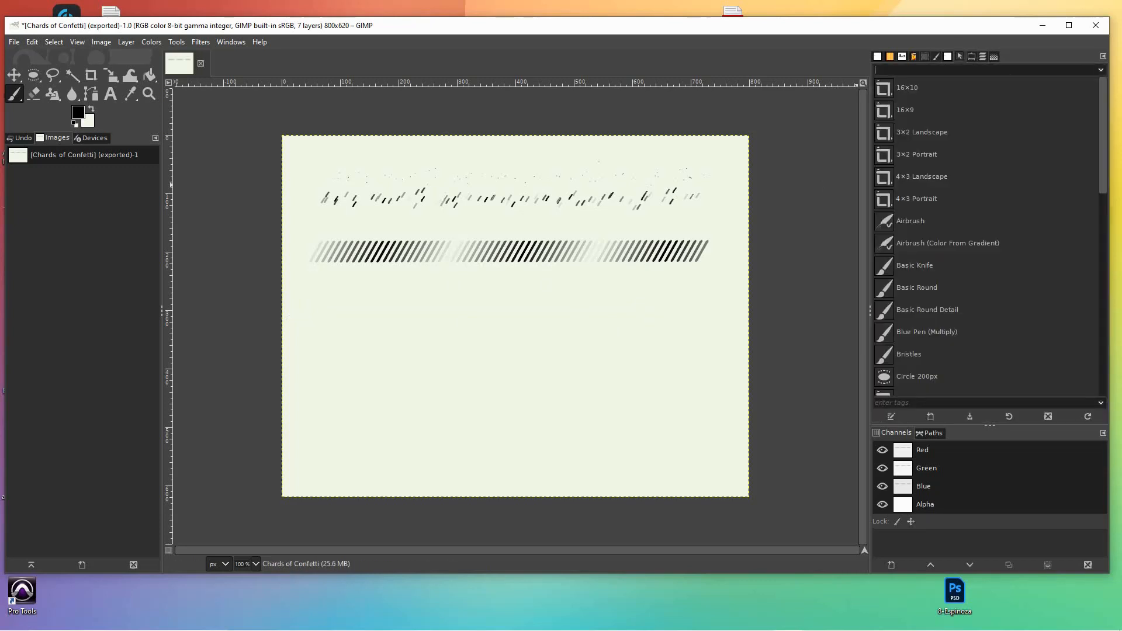
{"action": "left_click", "coordinate": [960, 57]}
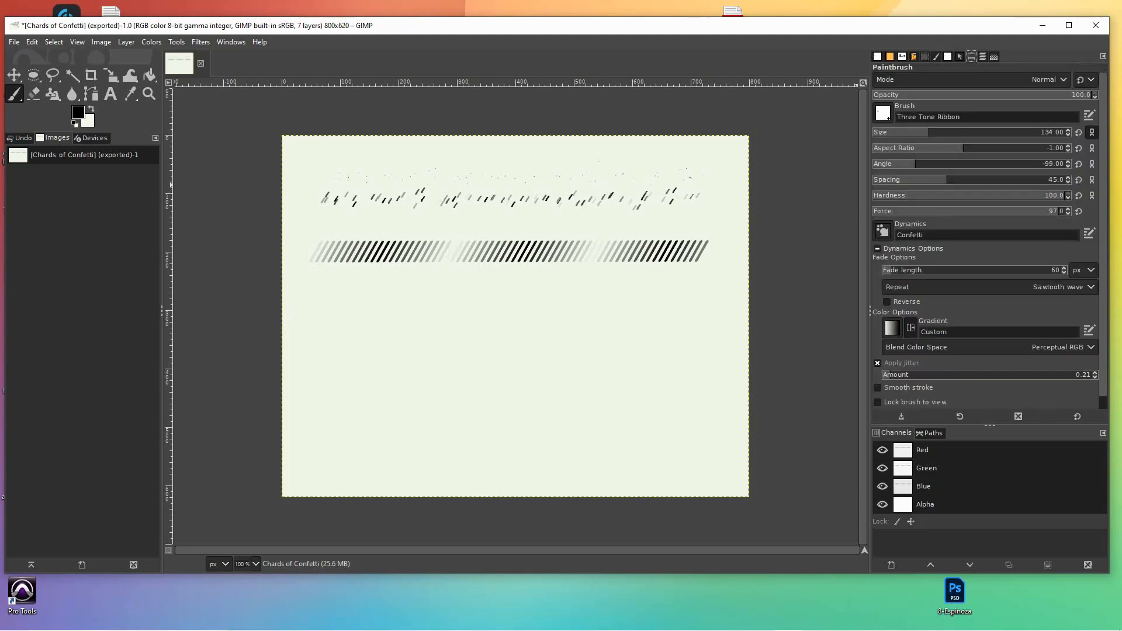
{"action": "left_click", "coordinate": [901, 180]}
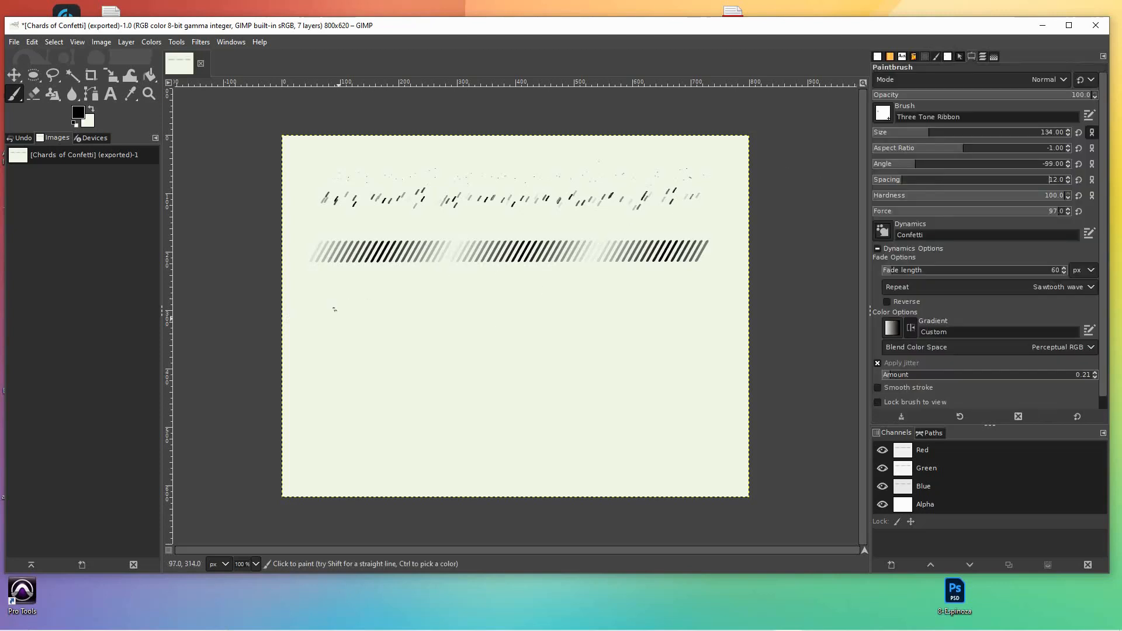
{"action": "left_click_drag", "start_coordinate": [335, 293], "coordinate": [687, 242]}
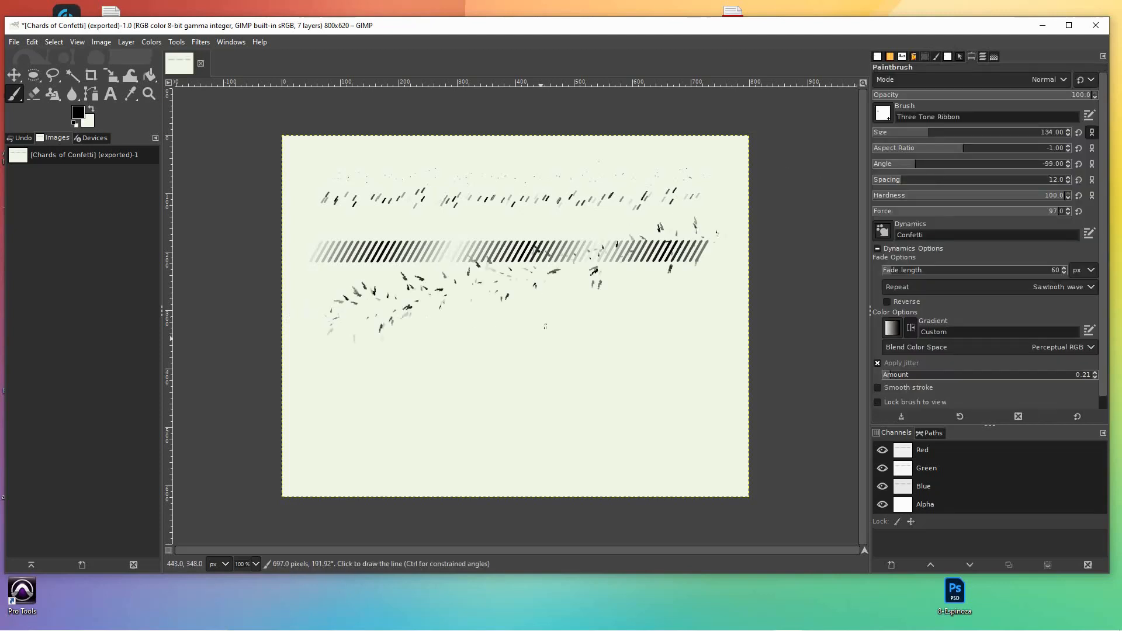
{"action": "key", "text": "ctrl"}
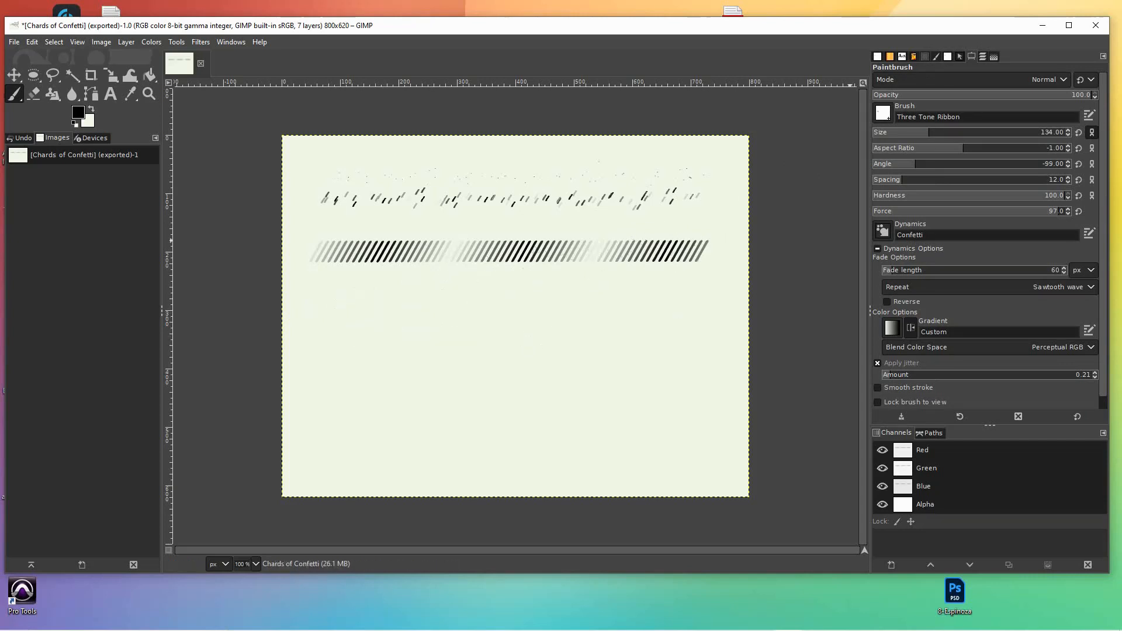
Step: Set the brush size to 46 and paint a straight horizontal confetti line about 665 px long below the ribbon pattern
{"action": "left_click", "coordinate": [900, 133]}
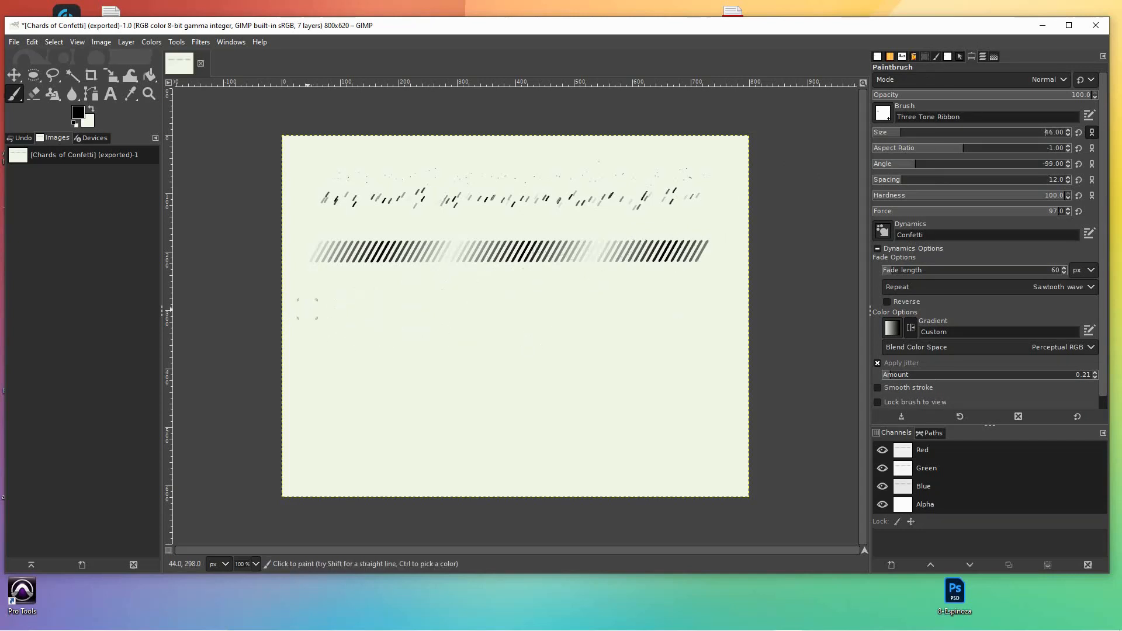
{"action": "left_click", "coordinate": [303, 313]}
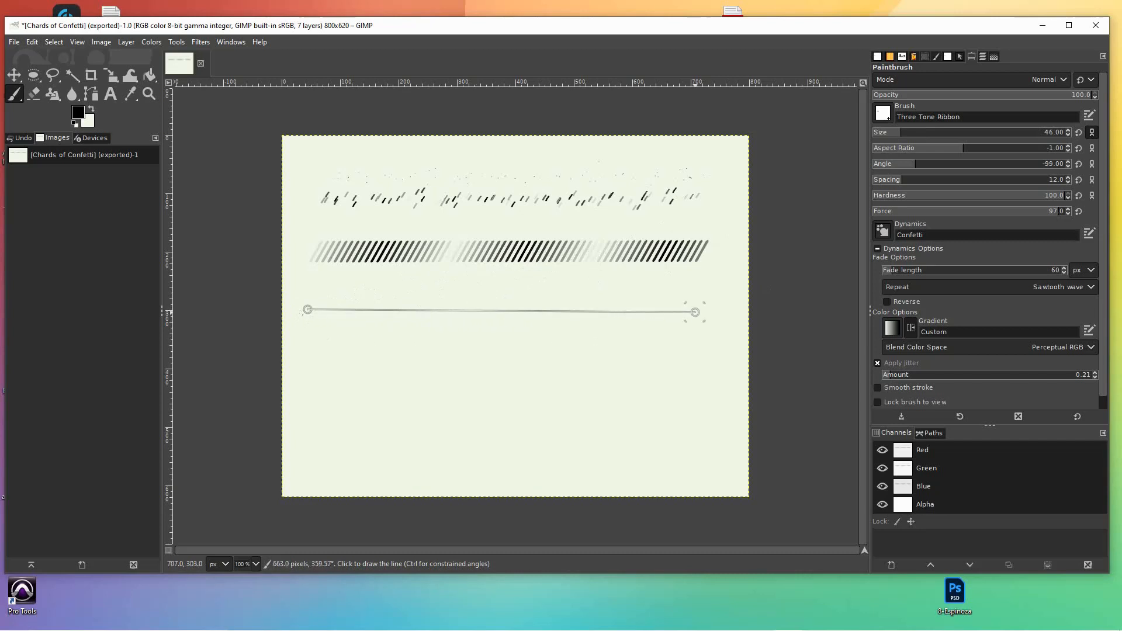
{"action": "left_click", "coordinate": [699, 311], "text": "shift"}
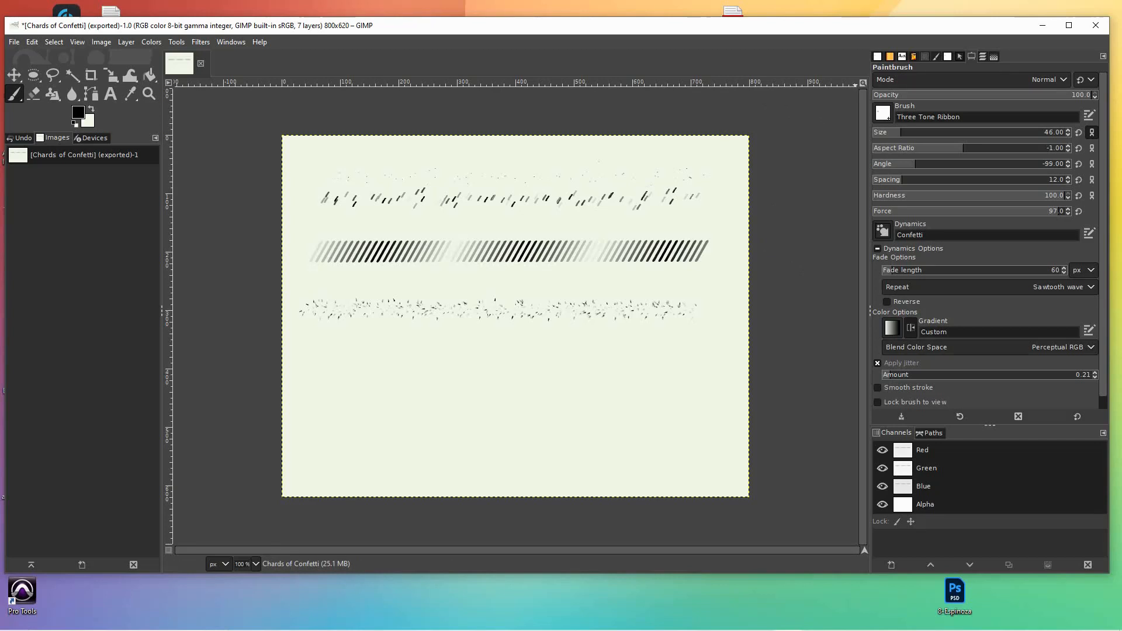
Step: Make Layer #2 active and visible, and hide the Chards of Confetti, Three Tone Ribbon and Running Eggs layers
{"action": "key", "text": "ctrl+l"}
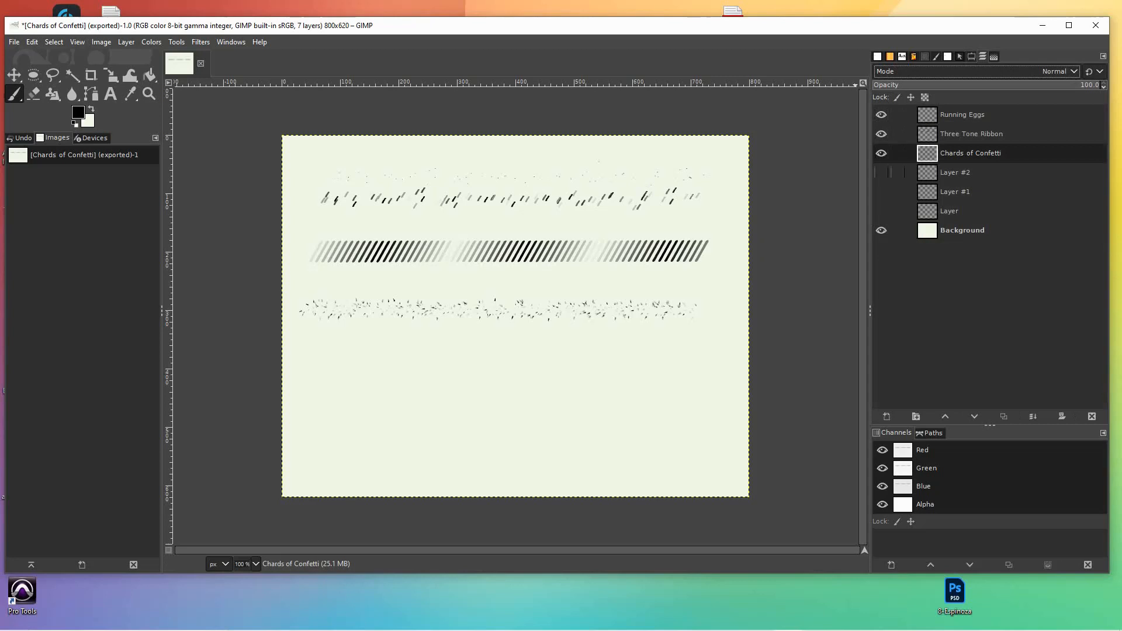
{"action": "left_click", "coordinate": [956, 173]}
{"action": "left_click", "coordinate": [881, 173]}
{"action": "left_click", "coordinate": [881, 153]}
{"action": "left_click", "coordinate": [881, 134]}
{"action": "left_click", "coordinate": [881, 115]}
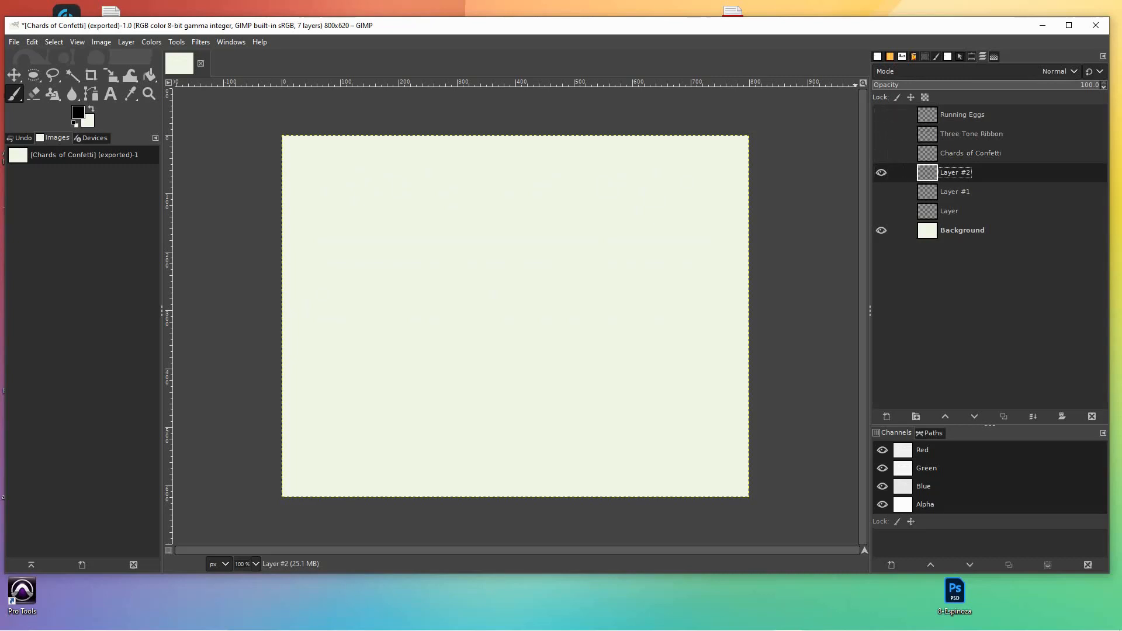
{"action": "left_click", "coordinate": [887, 416]}
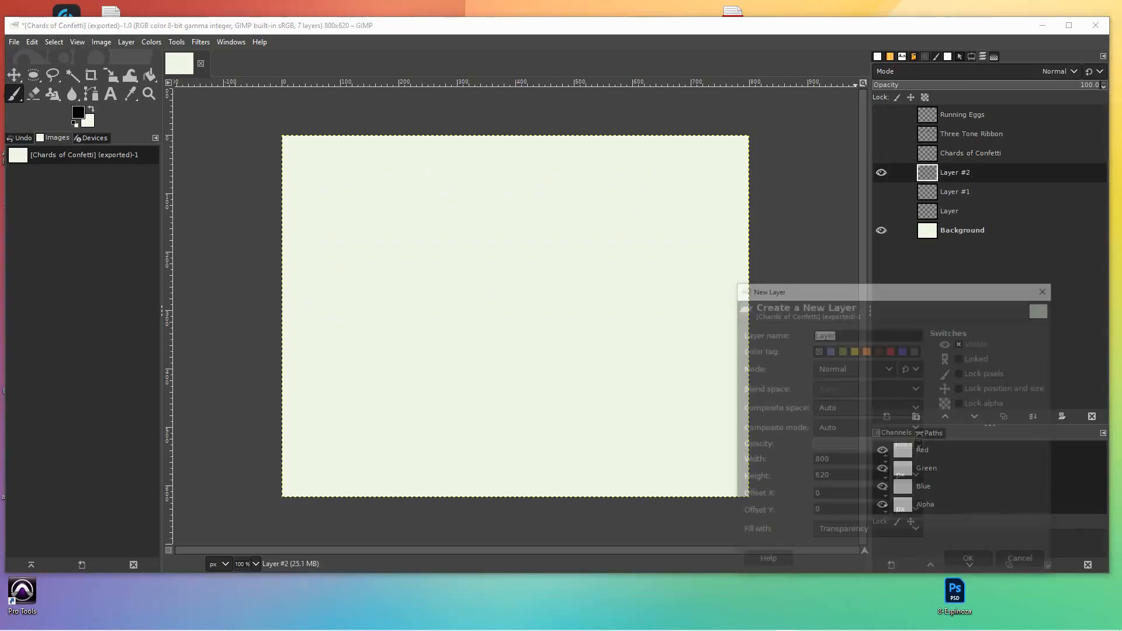
{"action": "left_click", "coordinate": [1024, 562]}
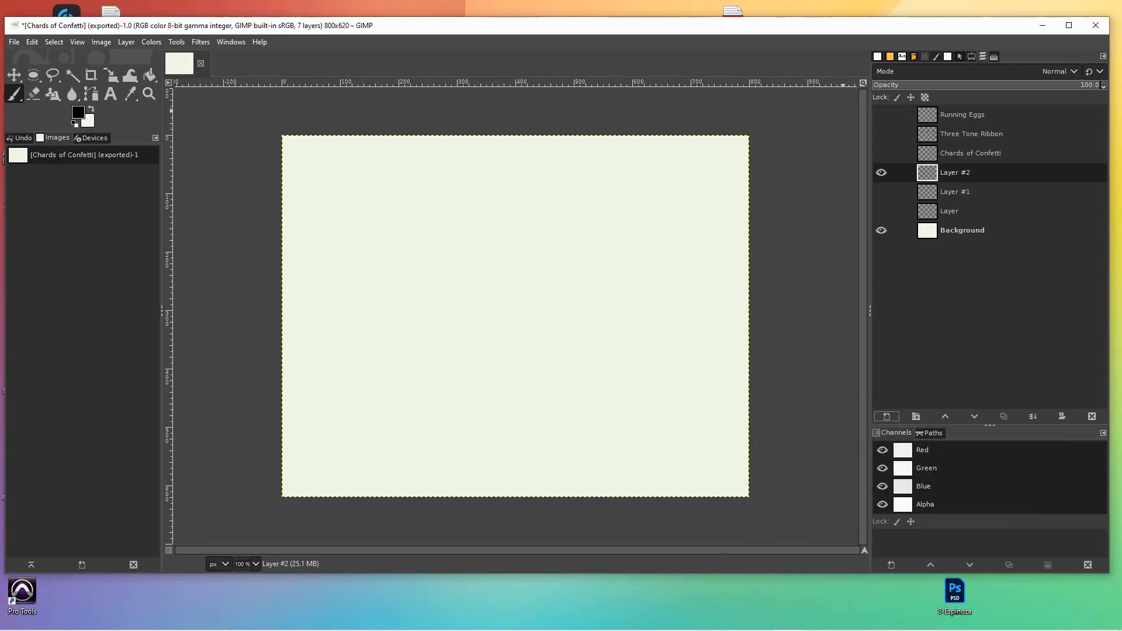
Step: Create a new circular brush with default settings, try a horizontal stroke with it and undo the stroke
{"action": "left_click", "coordinate": [937, 57]}
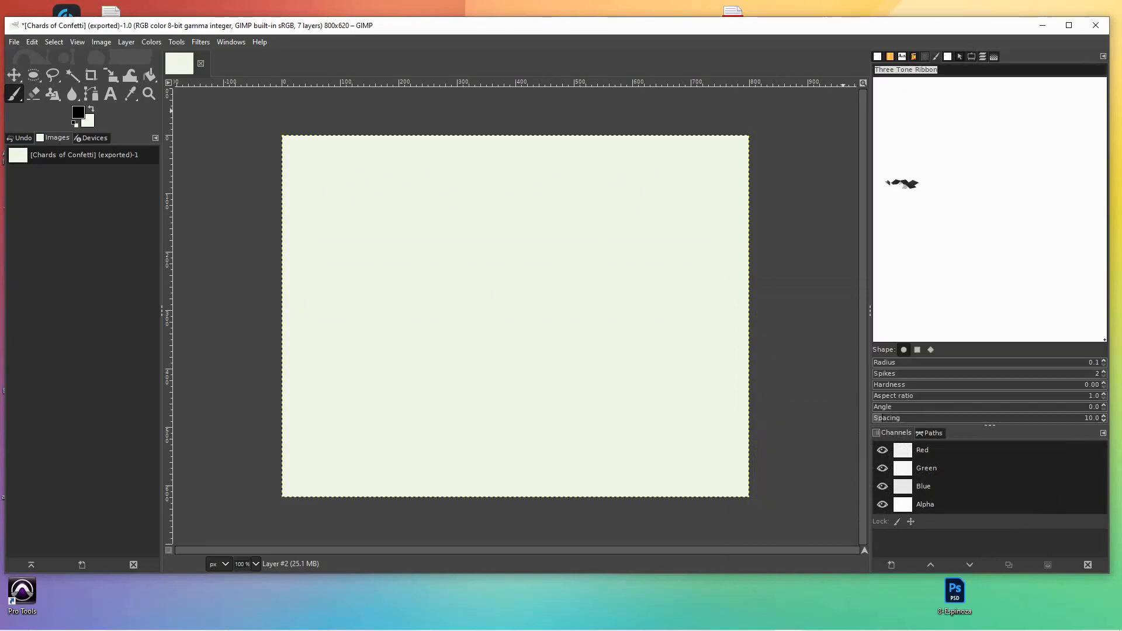
{"action": "left_click", "coordinate": [972, 57]}
{"action": "left_click", "coordinate": [947, 57]}
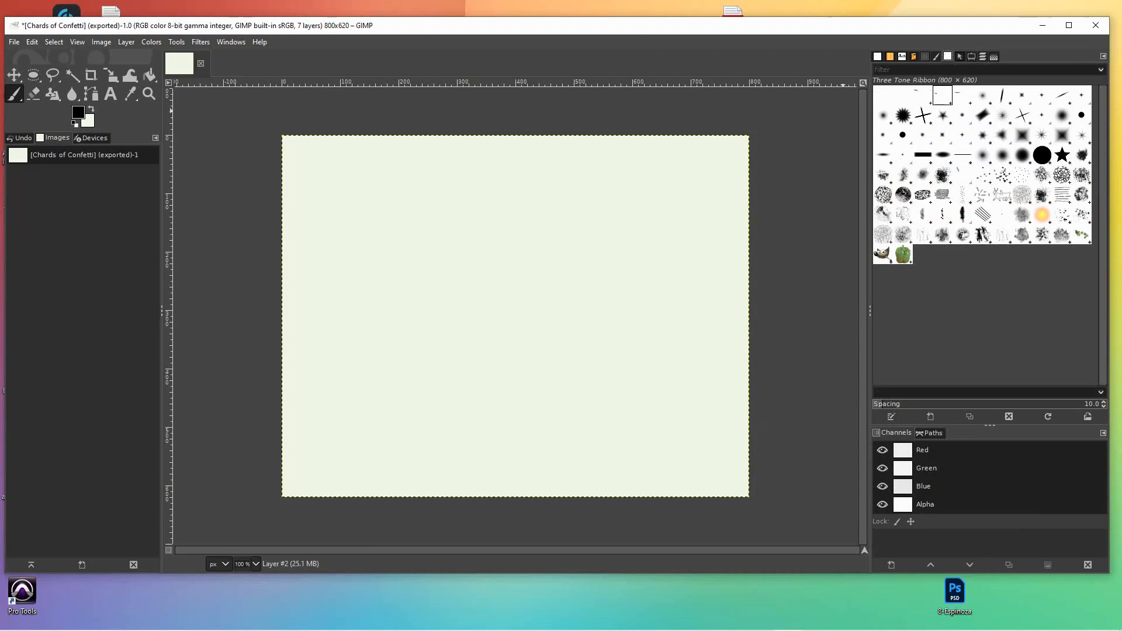
{"action": "left_click", "coordinate": [930, 417]}
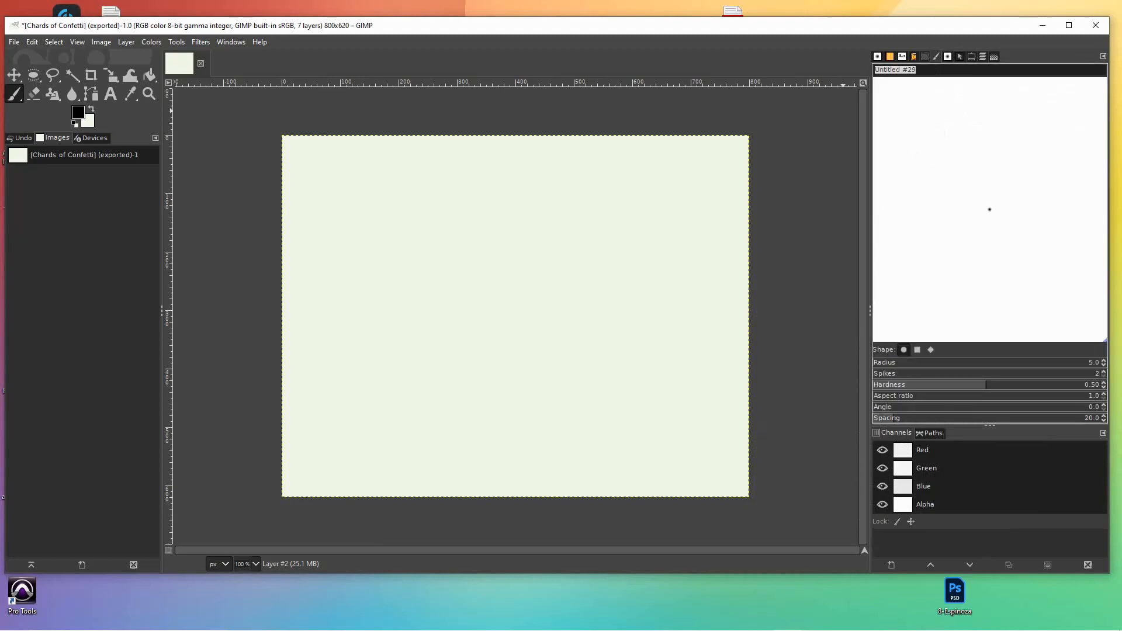
{"action": "key", "text": "Tab"}
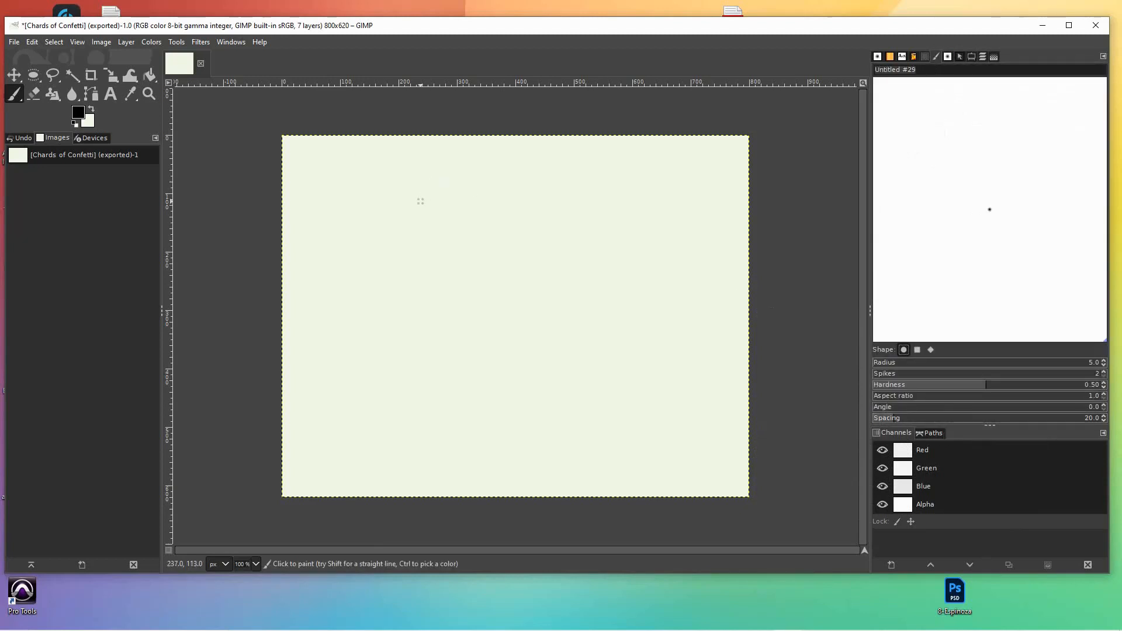
{"action": "left_click_drag", "start_coordinate": [310, 308], "coordinate": [610, 311]}
{"action": "key", "text": "ctrl+z"}
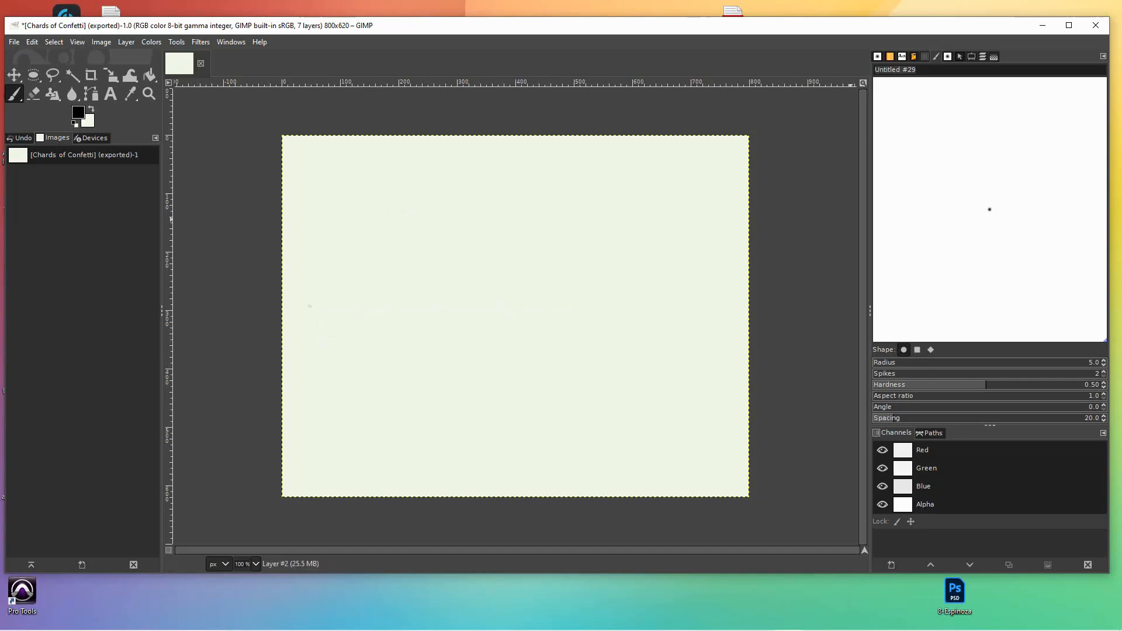
Step: Increase the new brush's size to 37, try a horizontal stroke and undo it
{"action": "left_click", "coordinate": [971, 56]}
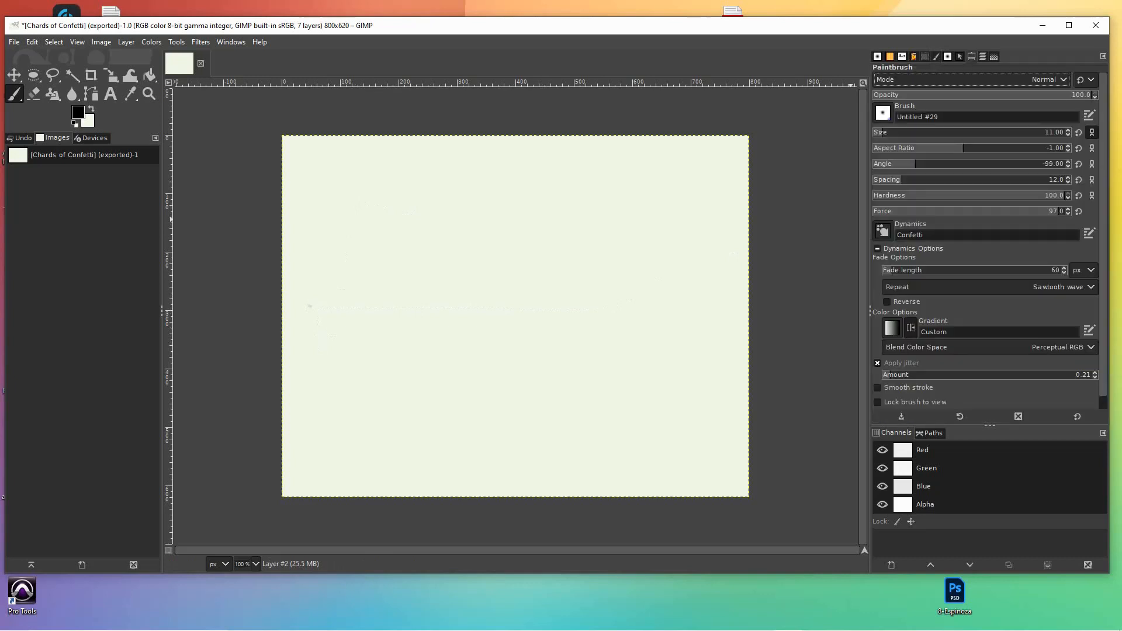
{"action": "key", "text": "bracketright"}
{"action": "key", "text": "bracketright"}
{"action": "key", "text": "bracketright"}
{"action": "key", "text": "bracketright"}
{"action": "key", "text": "bracketright"}
{"action": "key", "text": "bracketright"}
{"action": "key", "text": "bracketright"}
{"action": "key", "text": "bracketright"}
{"action": "key", "text": "bracketright"}
{"action": "key", "text": "bracketright"}
{"action": "key", "text": "bracketright"}
{"action": "key", "text": "bracketright"}
{"action": "key", "text": "bracketright"}
{"action": "key", "text": "bracketright"}
{"action": "key", "text": "bracketright"}
{"action": "key", "text": "bracketright"}
{"action": "key", "text": "bracketright"}
{"action": "key", "text": "bracketright"}
{"action": "key", "text": "bracketright"}
{"action": "key", "text": "bracketright"}
{"action": "key", "text": "bracketright"}
{"action": "key", "text": "bracketright"}
{"action": "left_click_drag", "start_coordinate": [350, 313], "coordinate": [710, 323]}
{"action": "key", "text": "ctrl+z"}
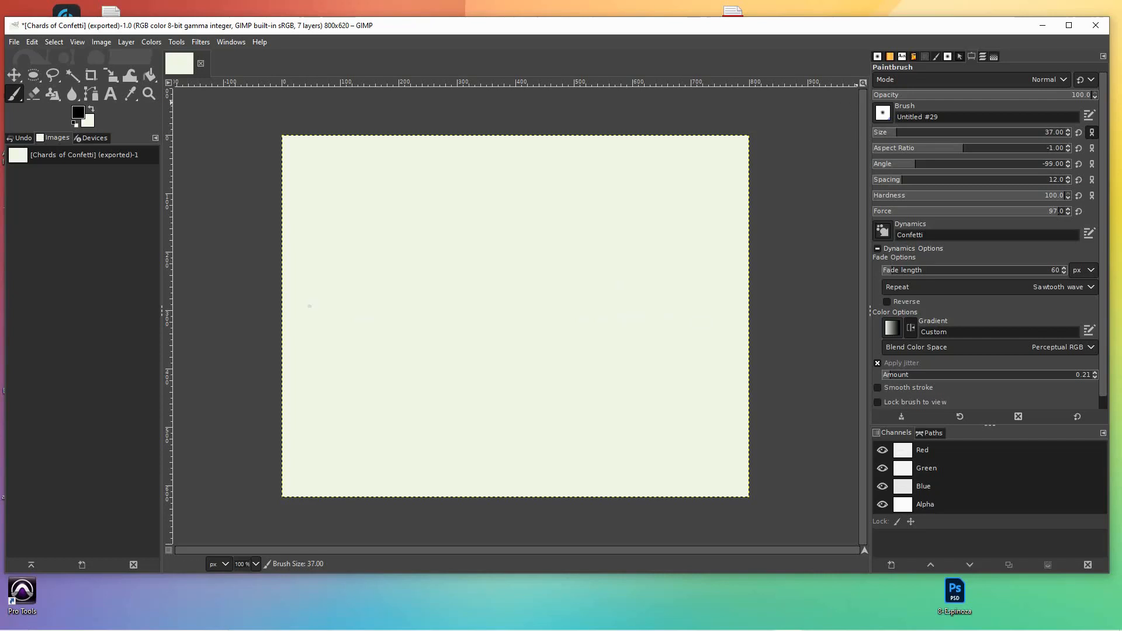
Step: Switch the brush dynamics to Fade Tapering, try a horizontal stroke across the canvas and undo it
{"action": "left_click", "coordinate": [883, 231]}
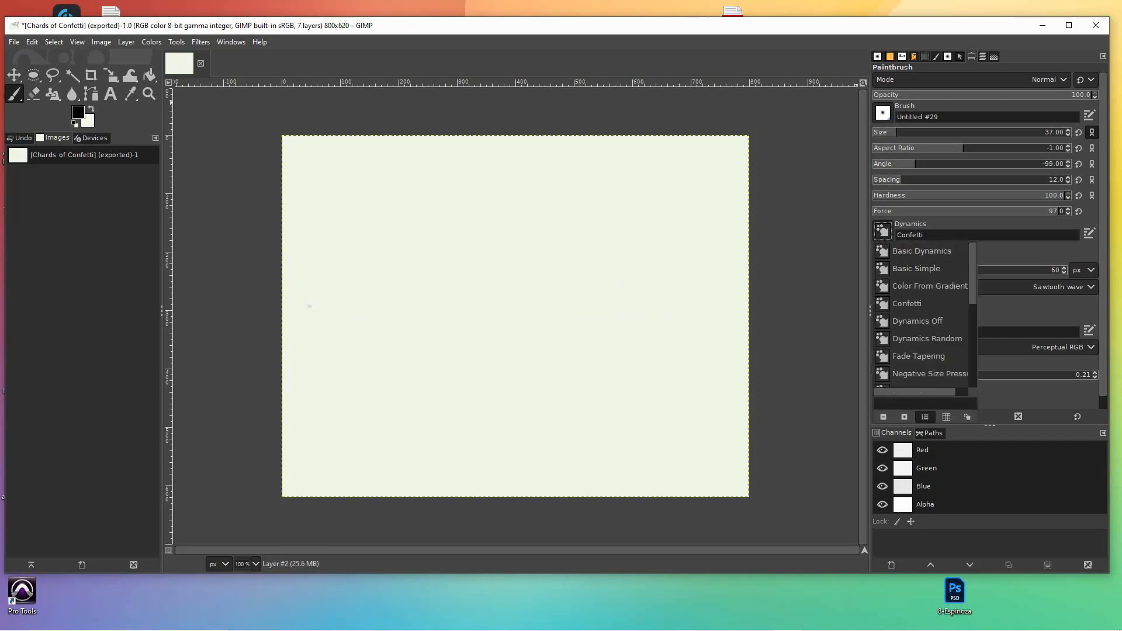
{"action": "left_click", "coordinate": [919, 356]}
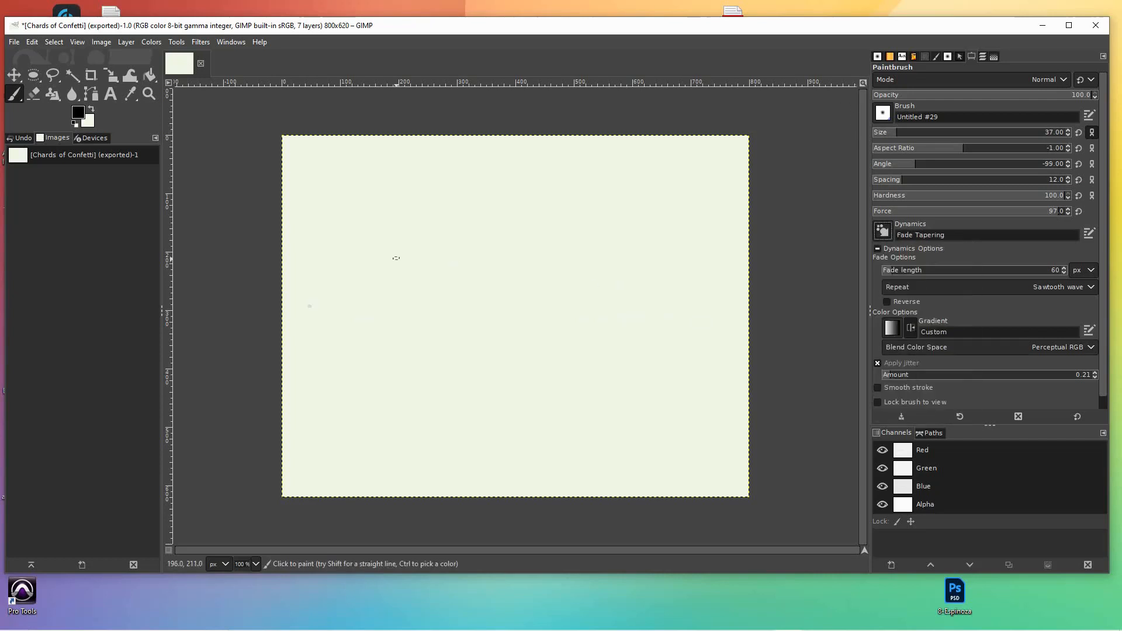
{"action": "left_click_drag", "start_coordinate": [344, 256], "coordinate": [694, 263]}
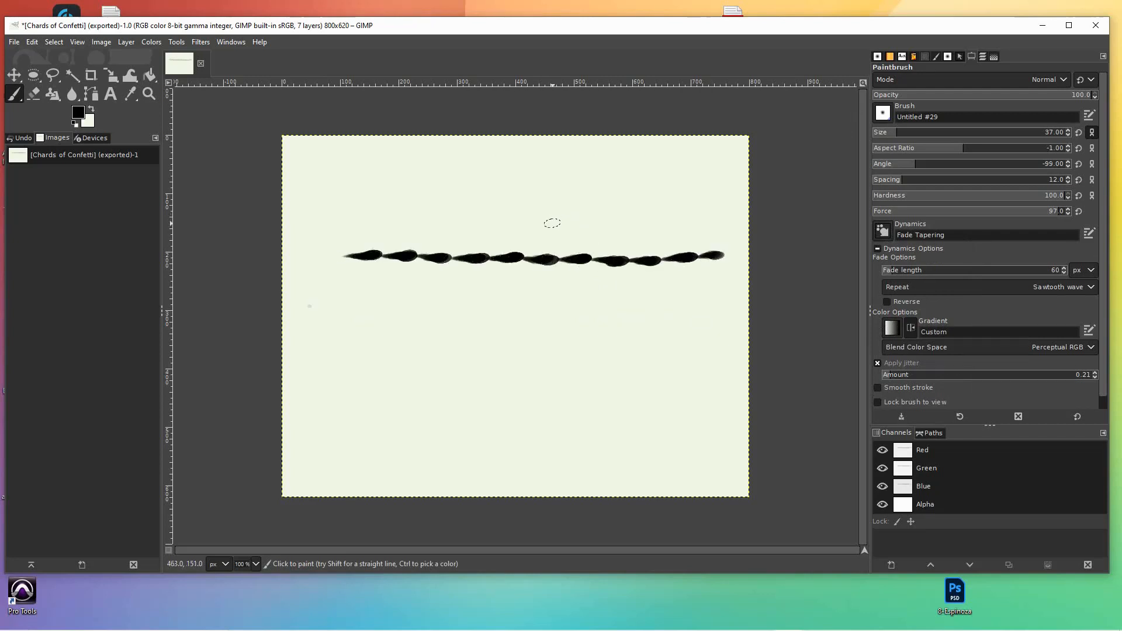
{"action": "key", "text": "ctrl+z"}
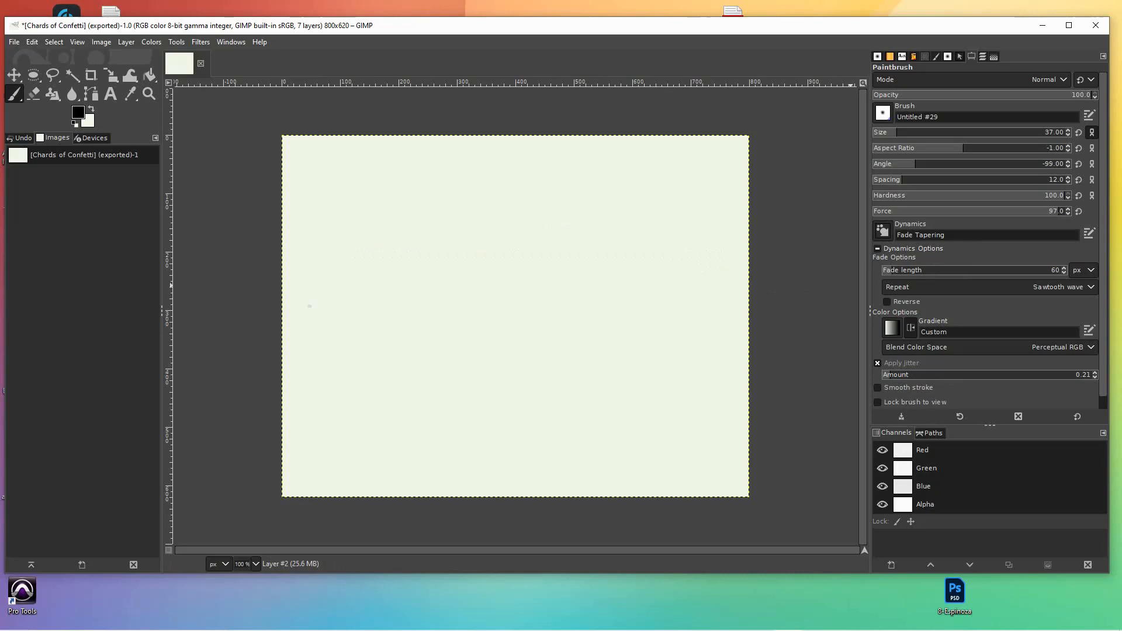
{"action": "left_click_drag", "start_coordinate": [972, 57], "coordinate": [913, 245]}
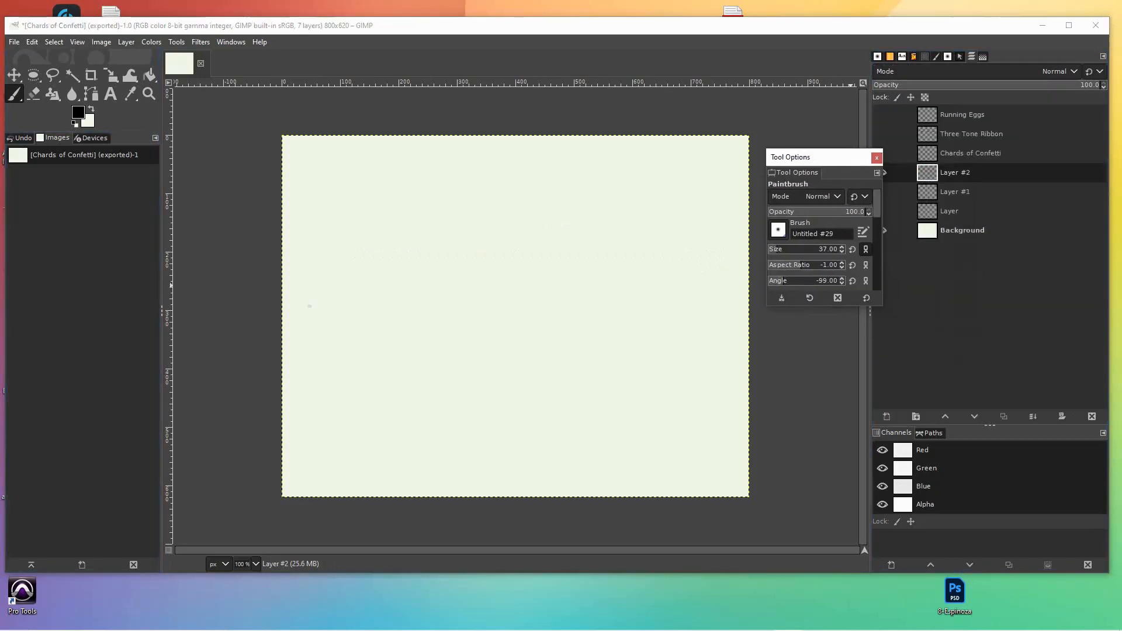
{"action": "left_click", "coordinate": [876, 158]}
{"action": "left_click_drag", "start_coordinate": [344, 310], "coordinate": [700, 301]}
{"action": "key", "text": "ctrl+z"}
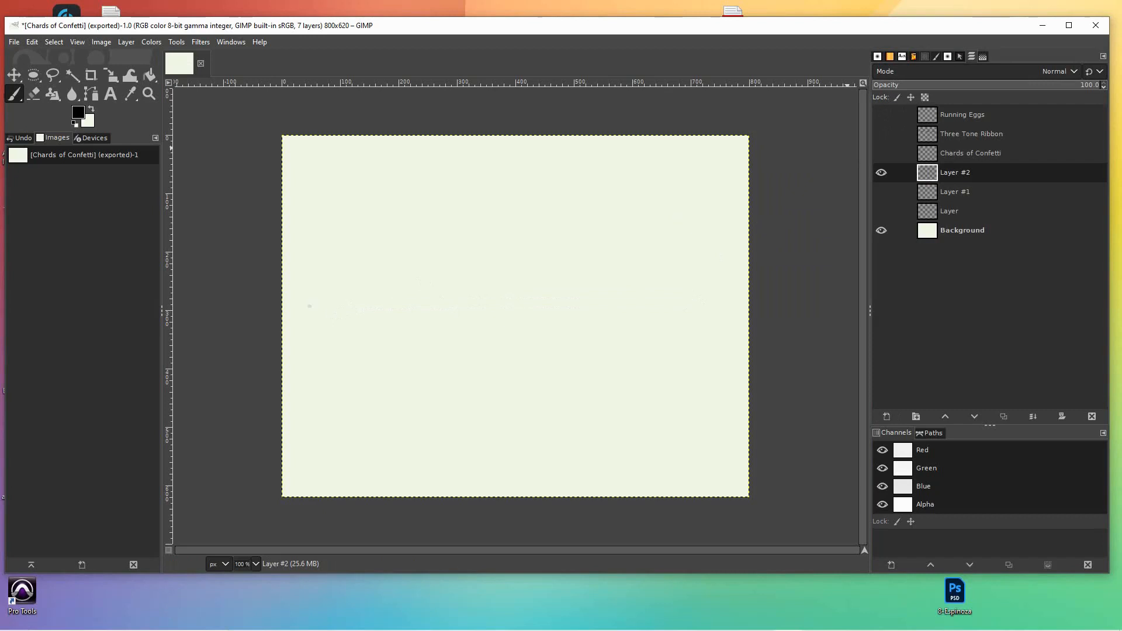
Step: Reopen the closed Tool Options dialog in the dock
{"action": "left_click", "coordinate": [878, 57]}
{"action": "double_click", "coordinate": [983, 135]}
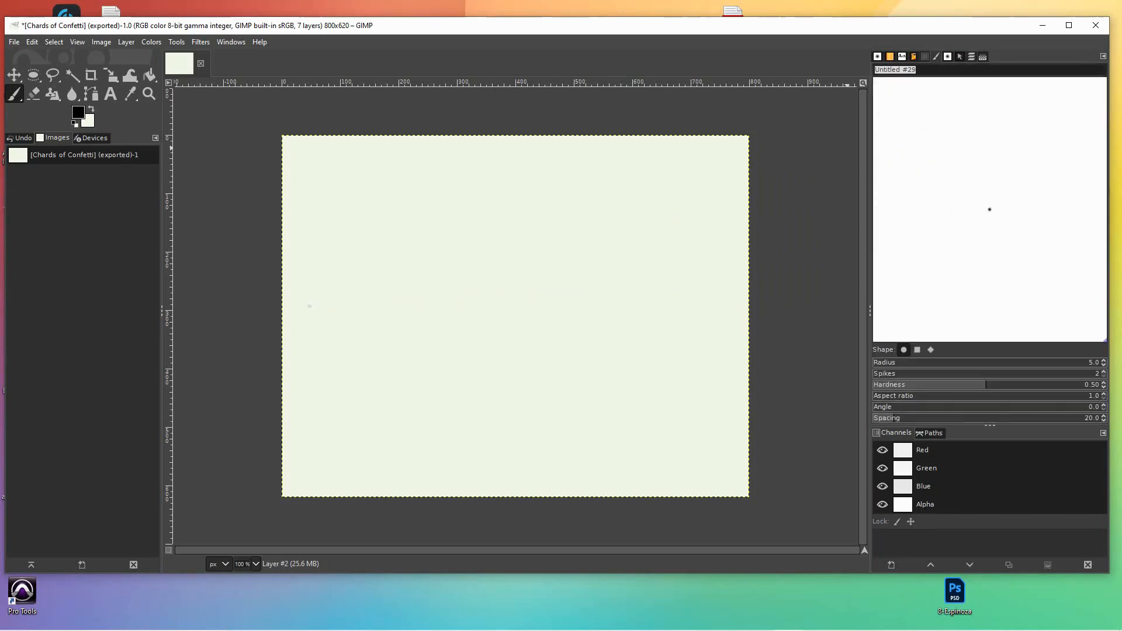
{"action": "left_click", "coordinate": [925, 56]}
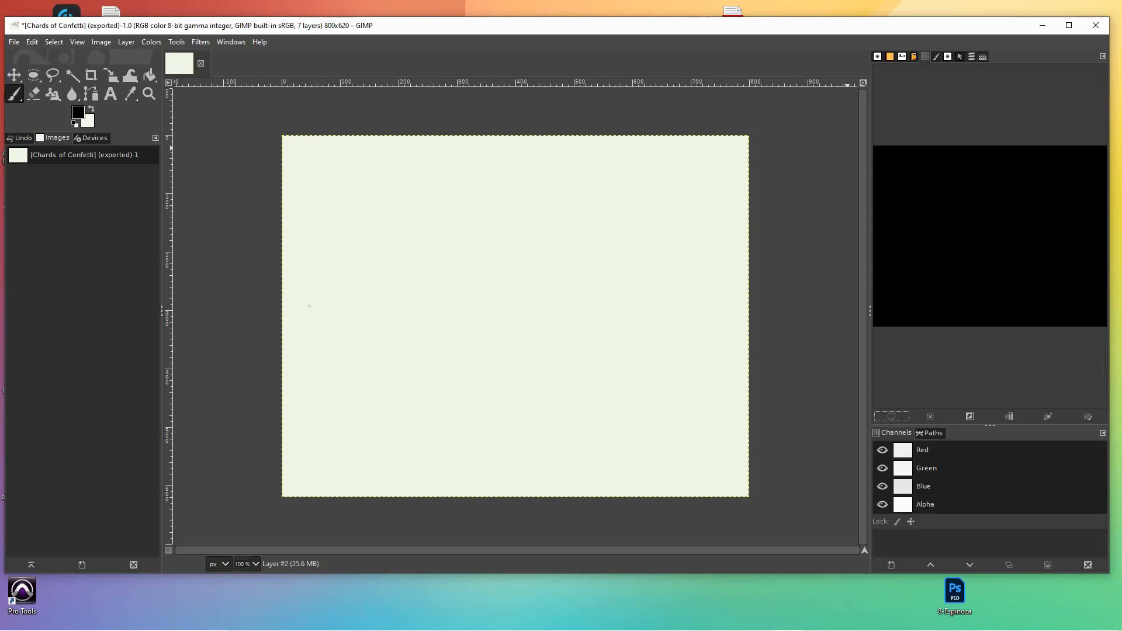
{"action": "left_click", "coordinate": [936, 57]}
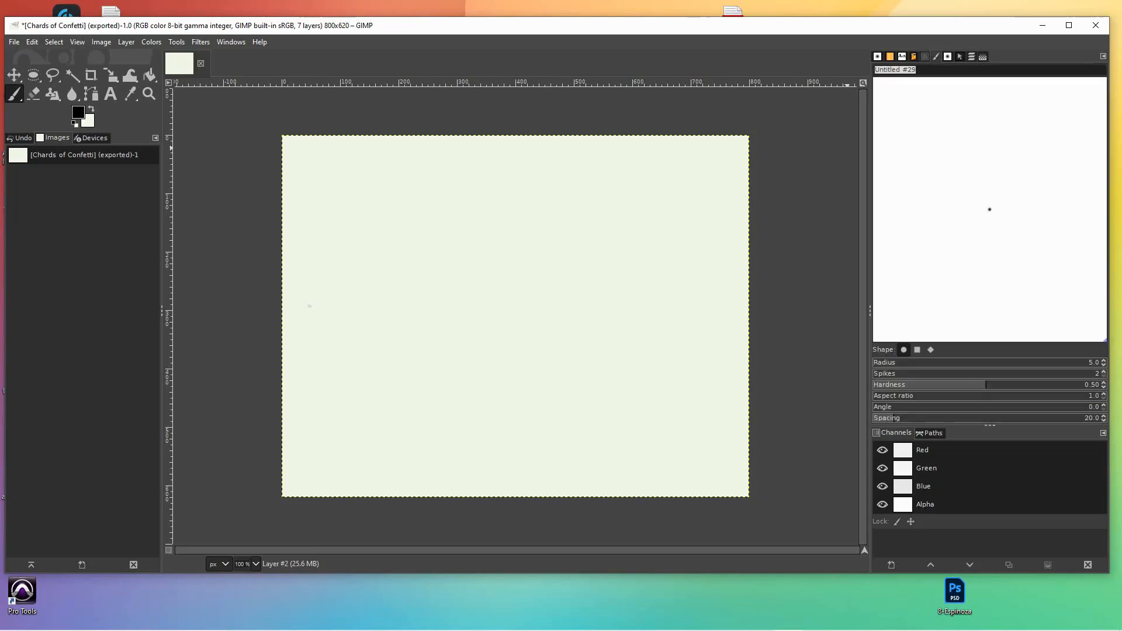
{"action": "left_click", "coordinate": [231, 42]}
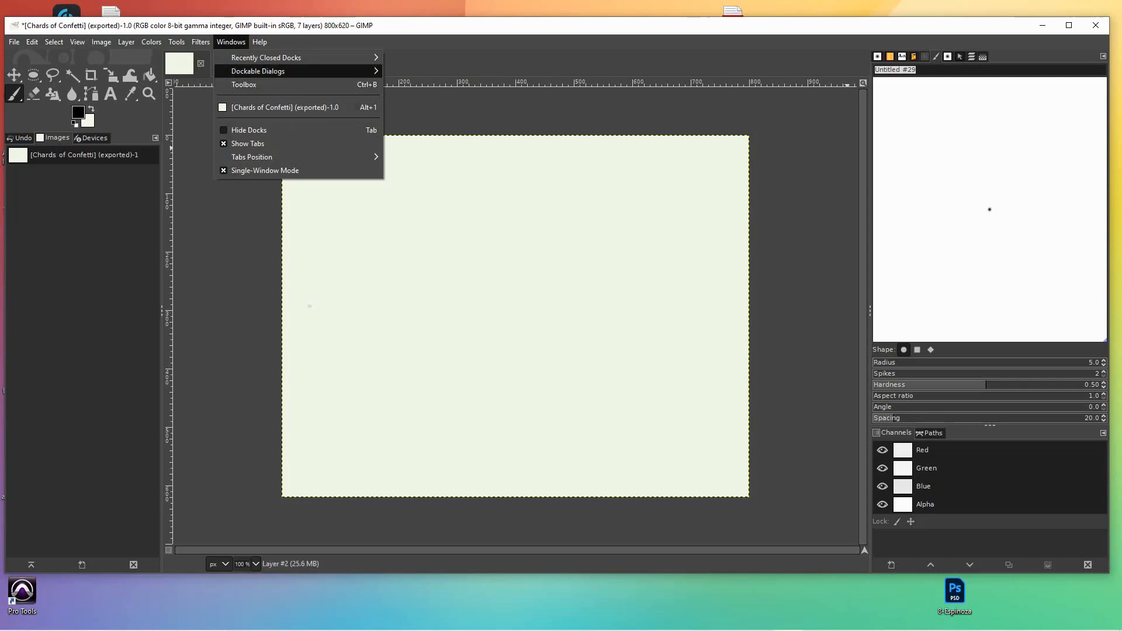
{"action": "mouse_move", "coordinate": [280, 72]}
{"action": "left_click", "coordinate": [419, 71]}
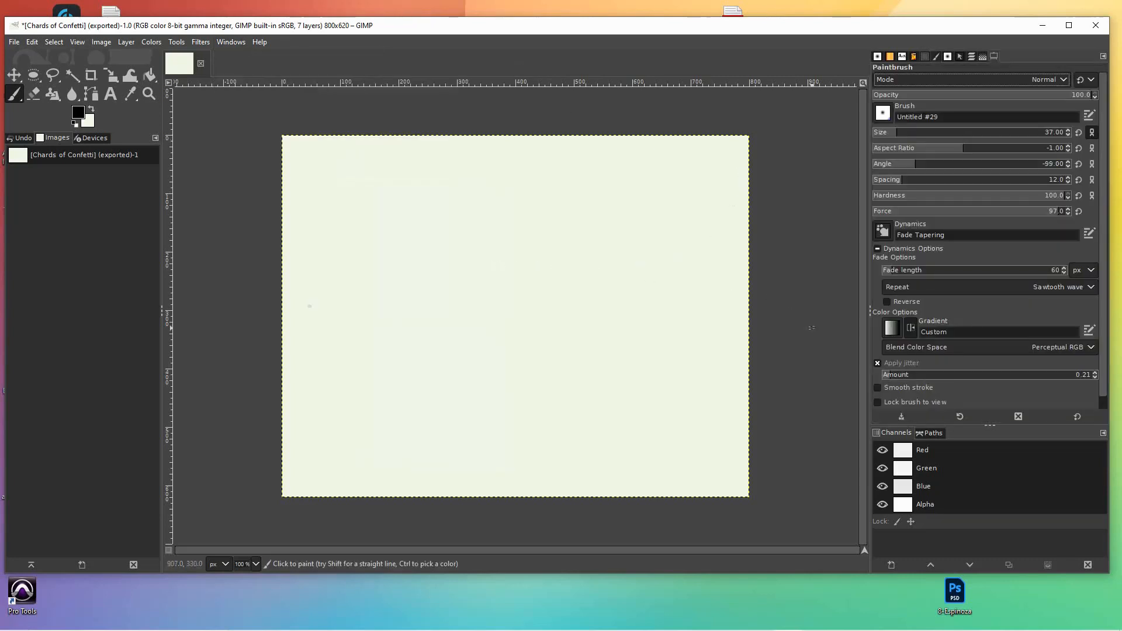
Step: Set the brush spacing to 32, try two horizontal strokes with it and undo both
{"action": "left_click", "coordinate": [932, 179]}
{"action": "left_click_drag", "start_coordinate": [390, 240], "coordinate": [747, 247]}
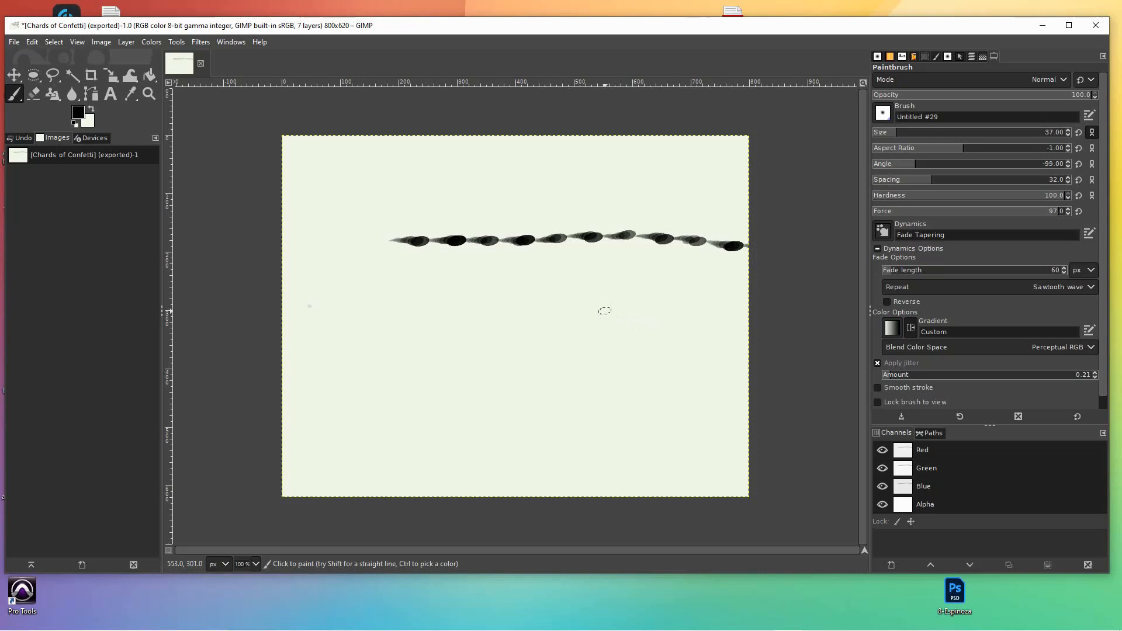
{"action": "key", "text": "ctrl"}
{"action": "key", "text": "ctrl+z"}
{"action": "left_click_drag", "start_coordinate": [341, 247], "coordinate": [642, 249]}
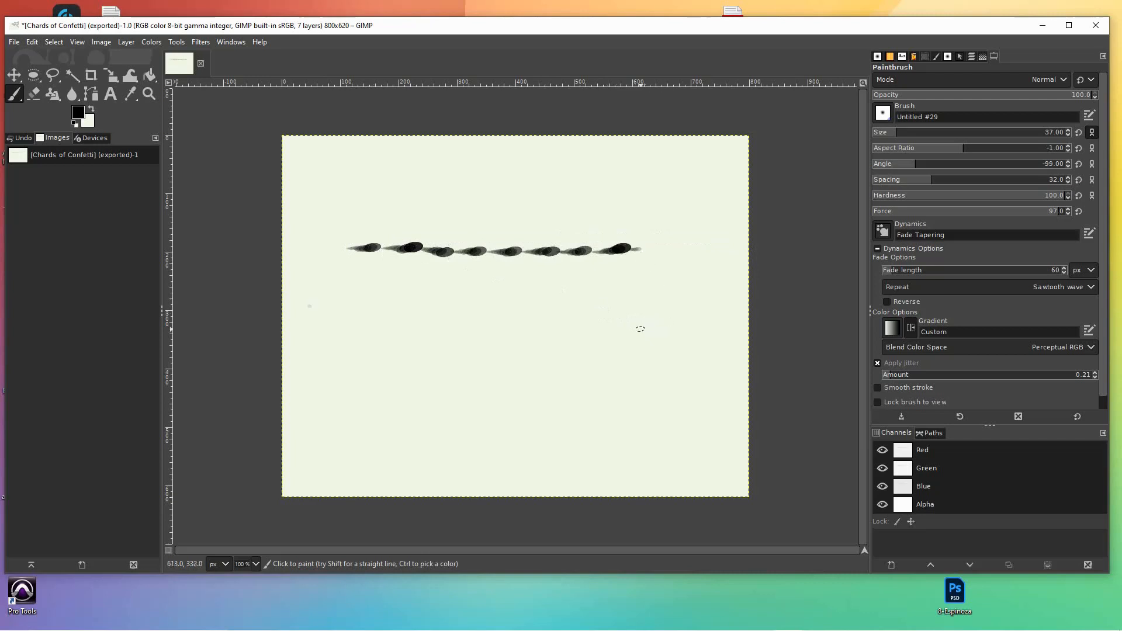
{"action": "key", "text": "ctrl+z"}
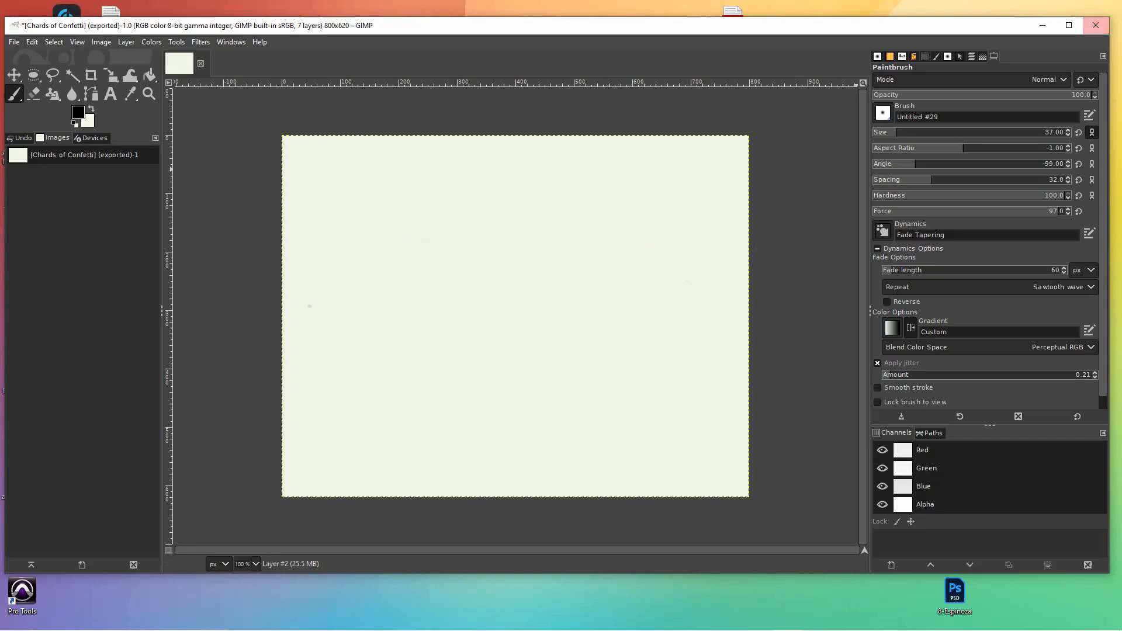
Step: Hide the Background, show Chards of Confetti for reference, and paint a single tadpole stroke about 55 px long on Layer #2 below the confetti
{"action": "key", "text": "ctrl+l"}
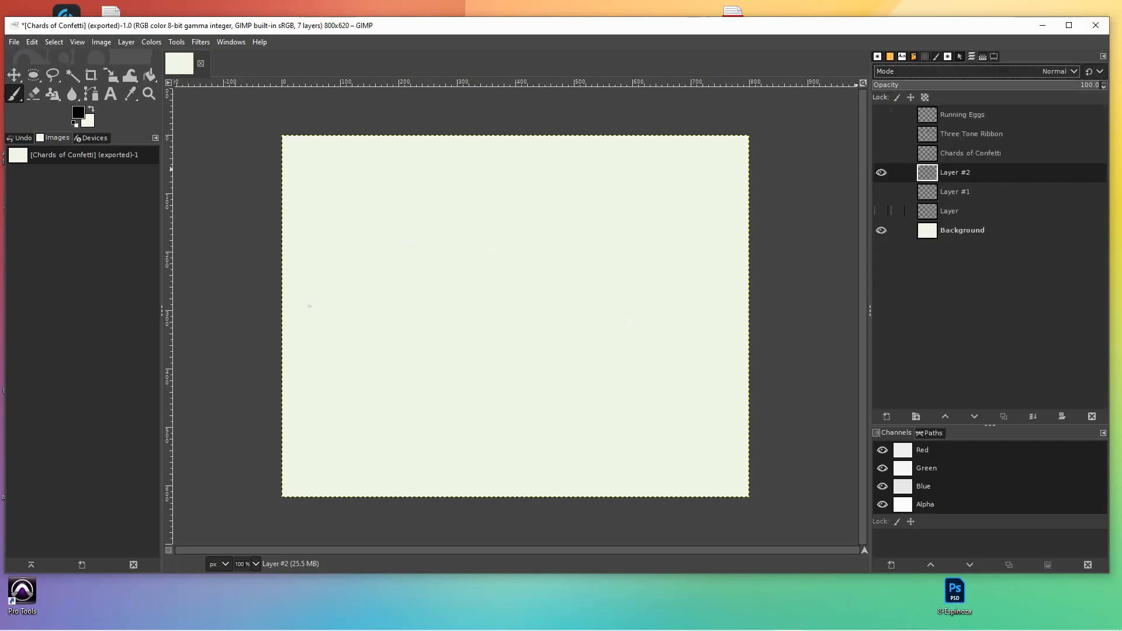
{"action": "left_click", "coordinate": [881, 230]}
{"action": "left_click", "coordinate": [881, 152]}
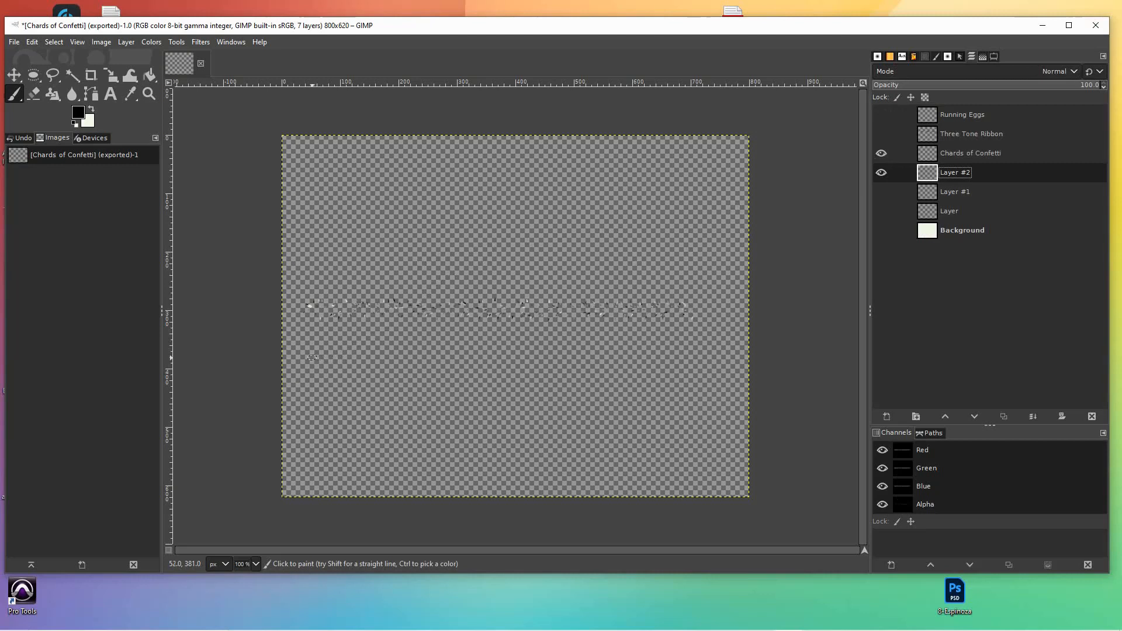
{"action": "left_click_drag", "start_coordinate": [315, 357], "coordinate": [358, 358]}
{"action": "key", "text": "ctrl+z"}
{"action": "left_click_drag", "start_coordinate": [304, 351], "coordinate": [334, 350]}
Step: Hide the Chards of Confetti layer and erase the stray speck above the tadpole stroke on Layer #2
{"action": "left_click", "coordinate": [882, 154]}
{"action": "left_click", "coordinate": [33, 93]}
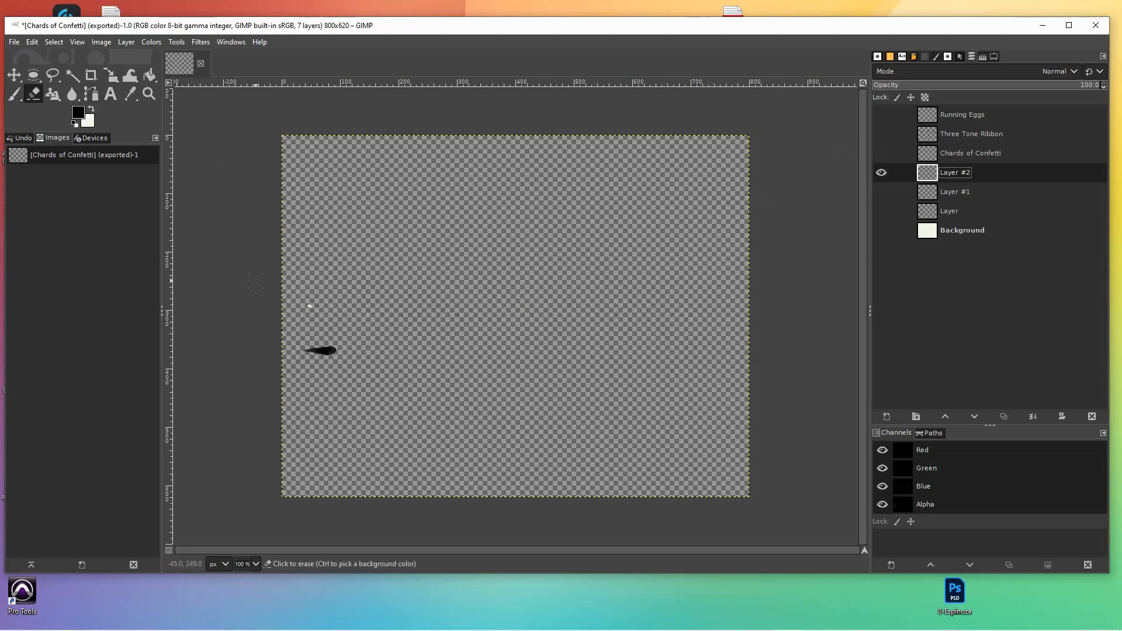
{"action": "left_click", "coordinate": [309, 306]}
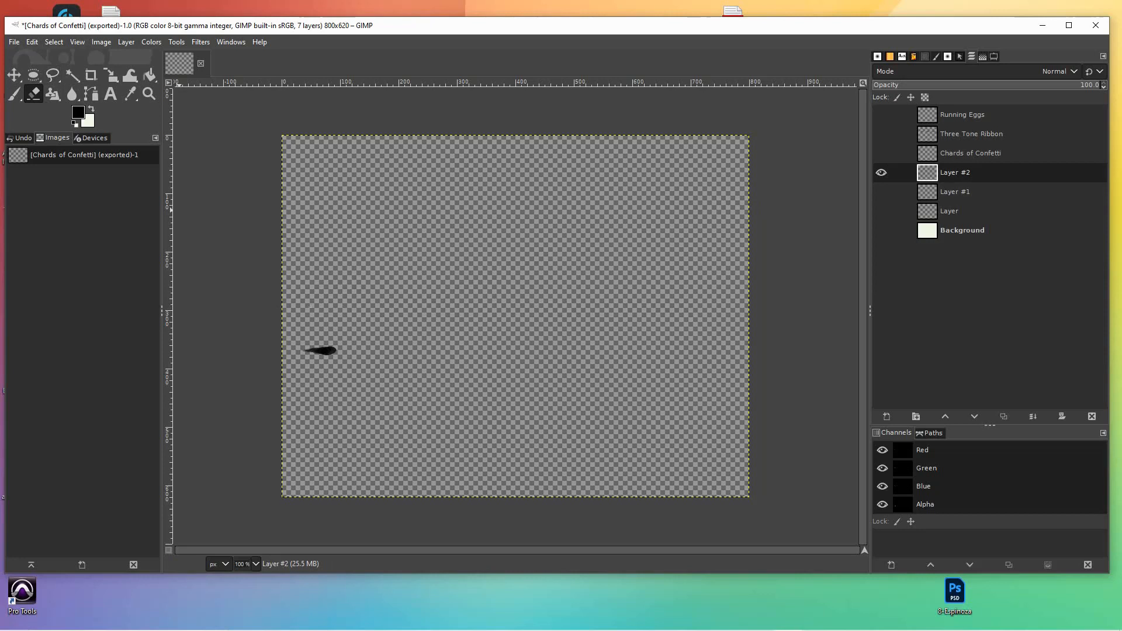
Step: Export the image as Tadpole.gbr in the brushes folder with the description Tadpole and spacing 1
{"action": "left_click", "coordinate": [14, 42]}
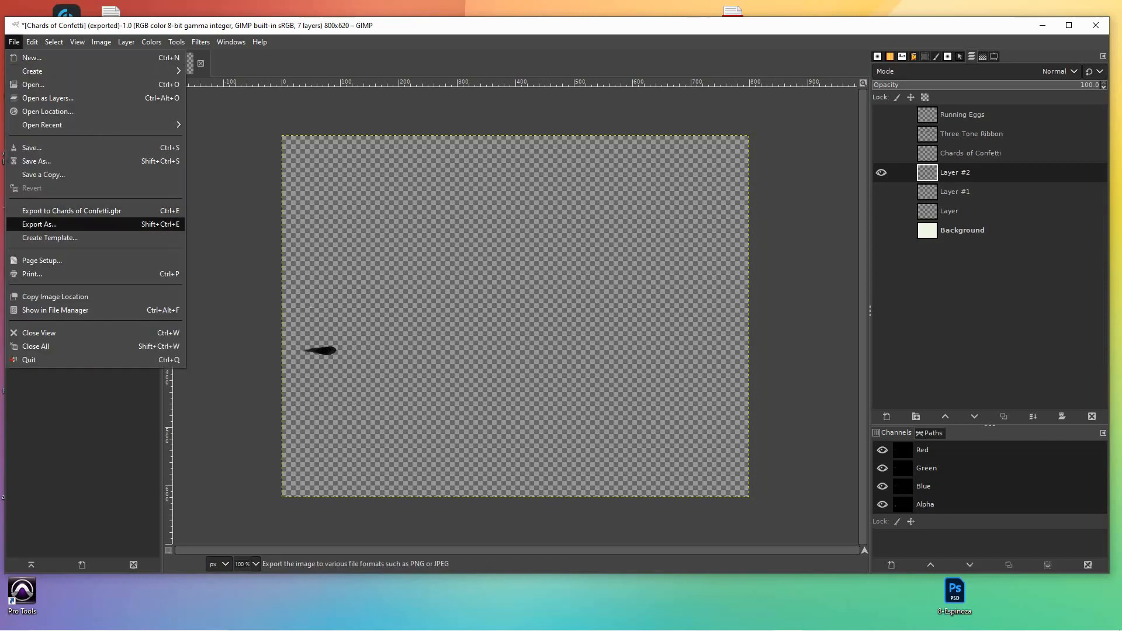
{"action": "left_click", "coordinate": [39, 224]}
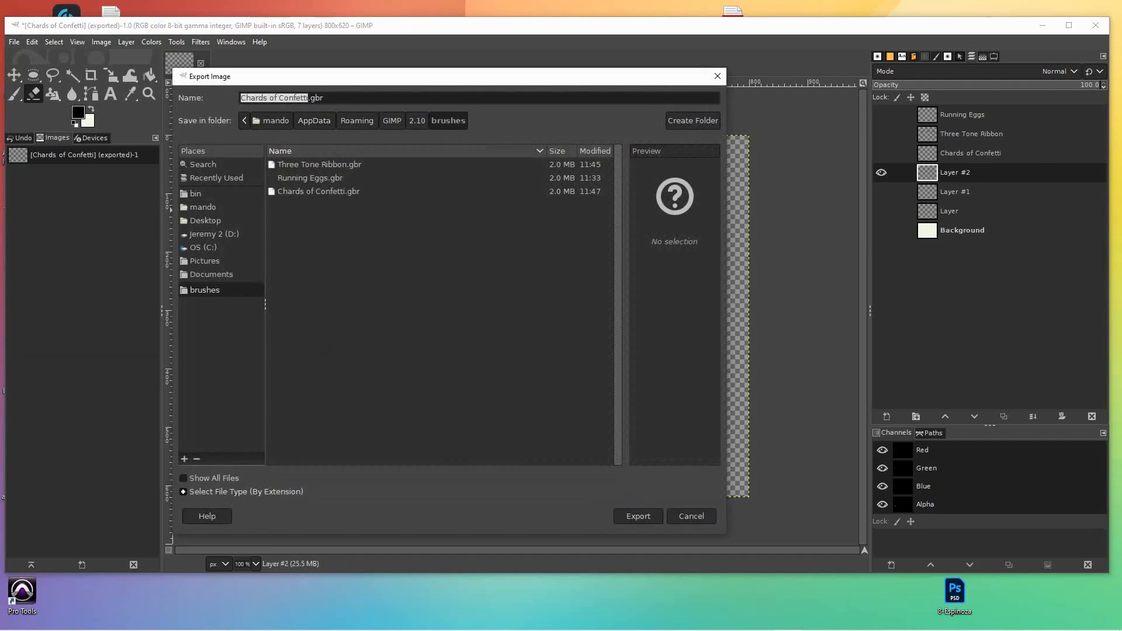
{"action": "type", "text": "Tadpole"}
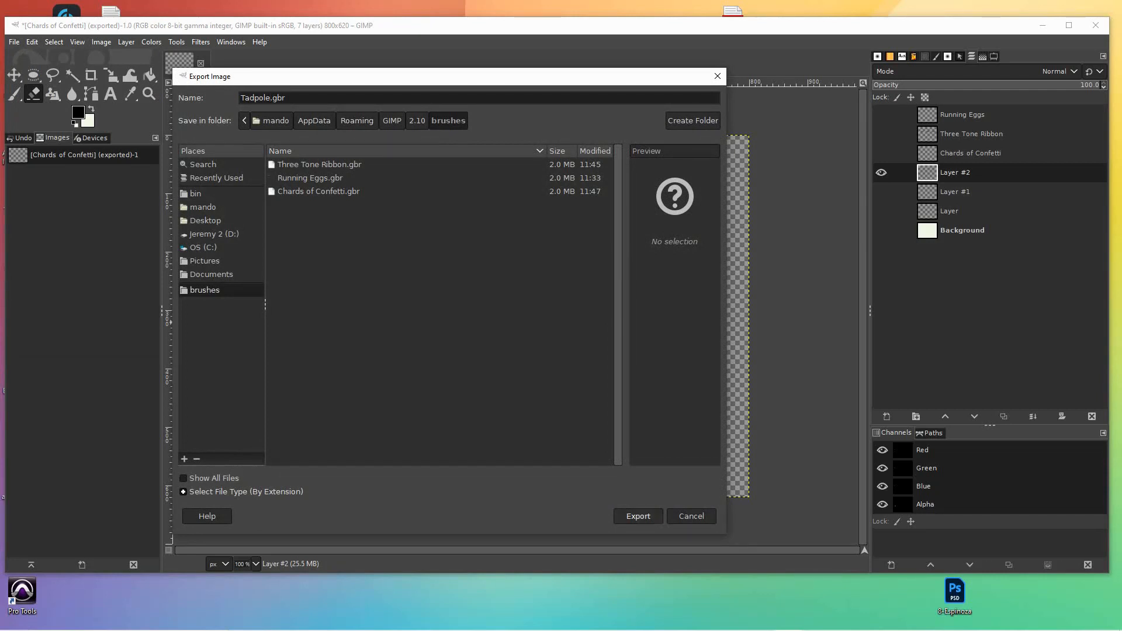
{"action": "key", "text": "Return"}
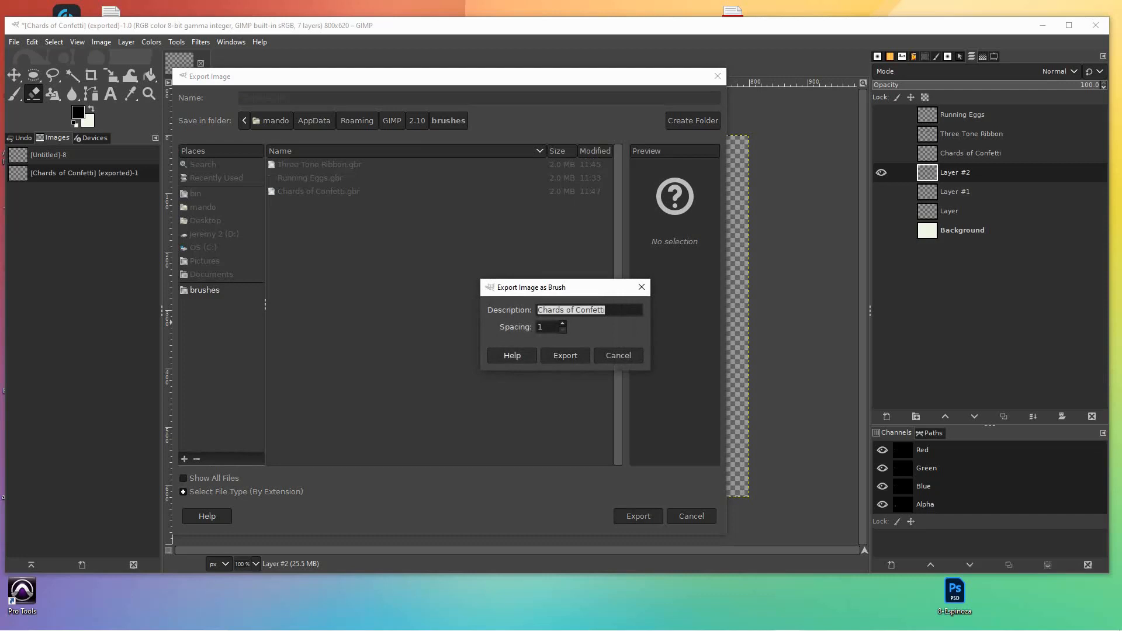
{"action": "type", "text": "Tadpole"}
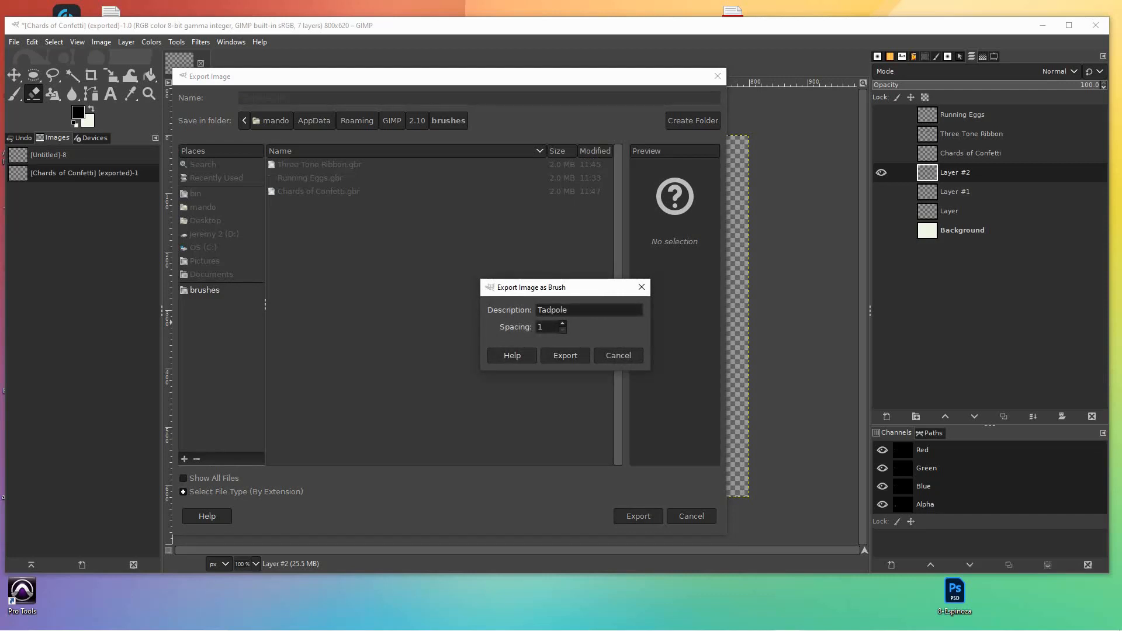
{"action": "left_click", "coordinate": [563, 356]}
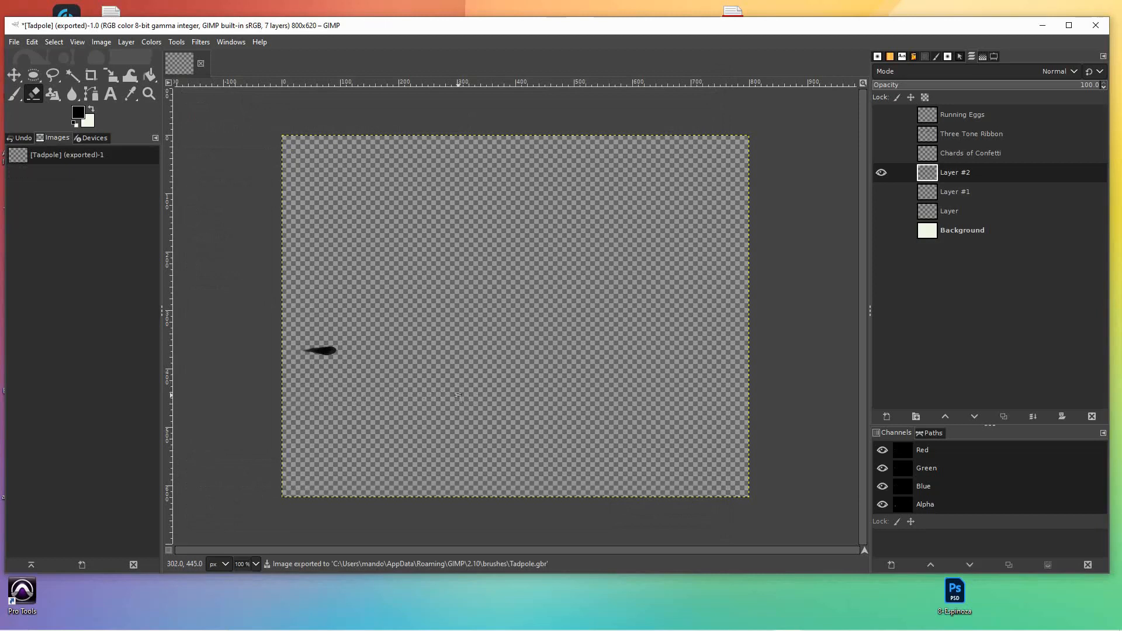
Step: Make the Chards of Confetti, Three Tone Ribbon, Running Eggs, Layer, Background and Layer #1 layers visible
{"action": "left_click", "coordinate": [881, 153]}
{"action": "left_click", "coordinate": [882, 134]}
{"action": "left_click", "coordinate": [881, 114]}
{"action": "left_click", "coordinate": [881, 211]}
{"action": "left_click", "coordinate": [881, 230]}
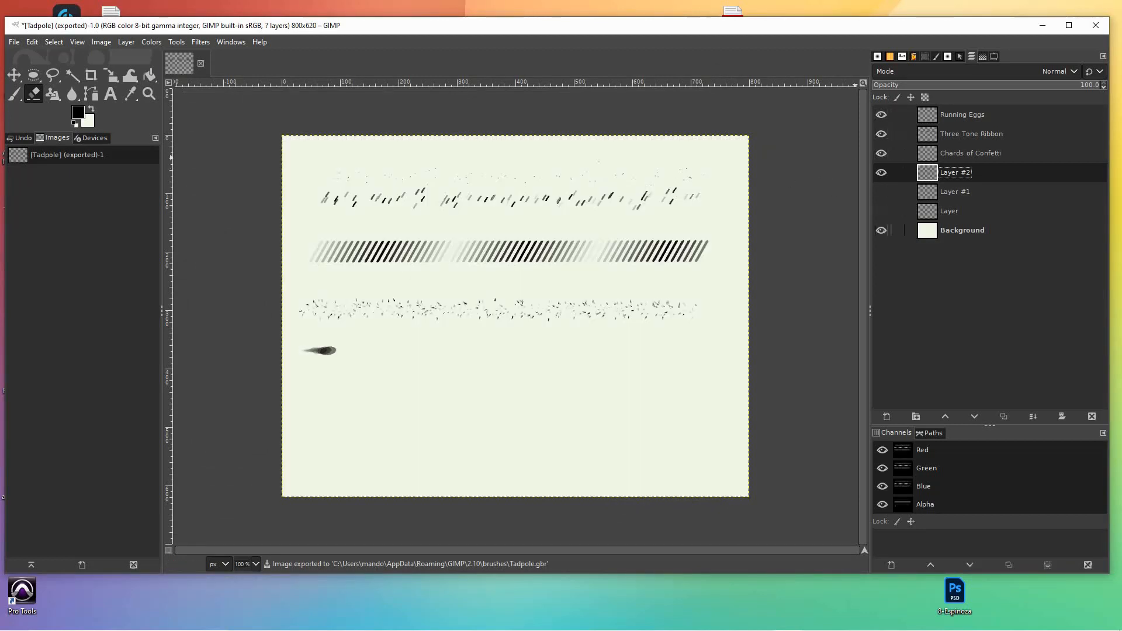
{"action": "left_click", "coordinate": [881, 192]}
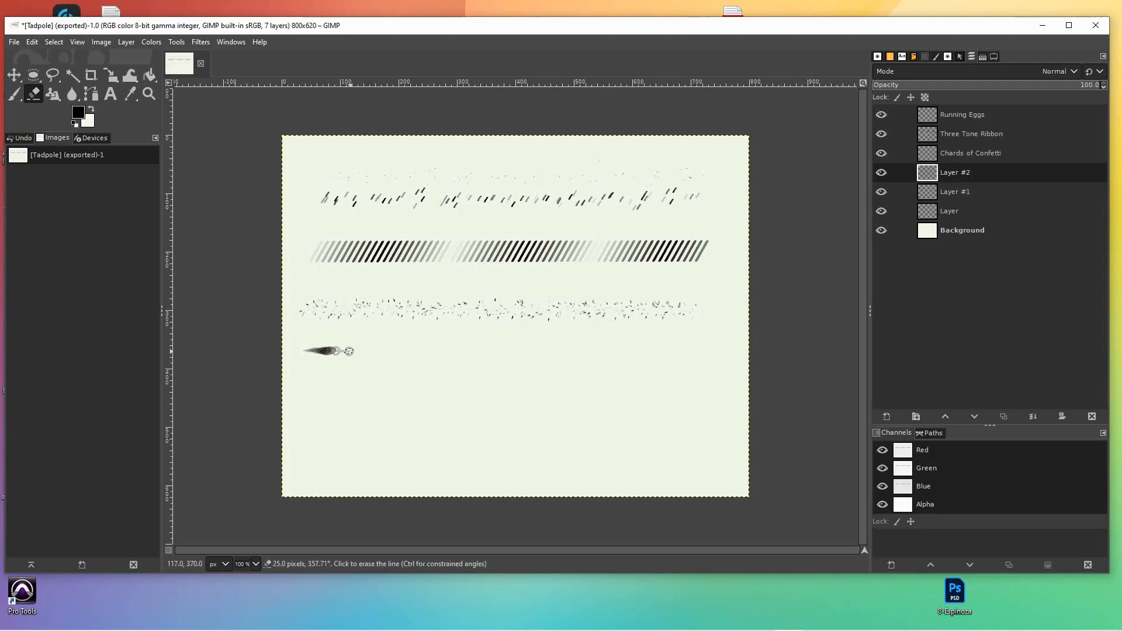
Step: Erase the single tadpole stroke from Layer #2
{"action": "left_click", "coordinate": [704, 352], "text": "shift"}
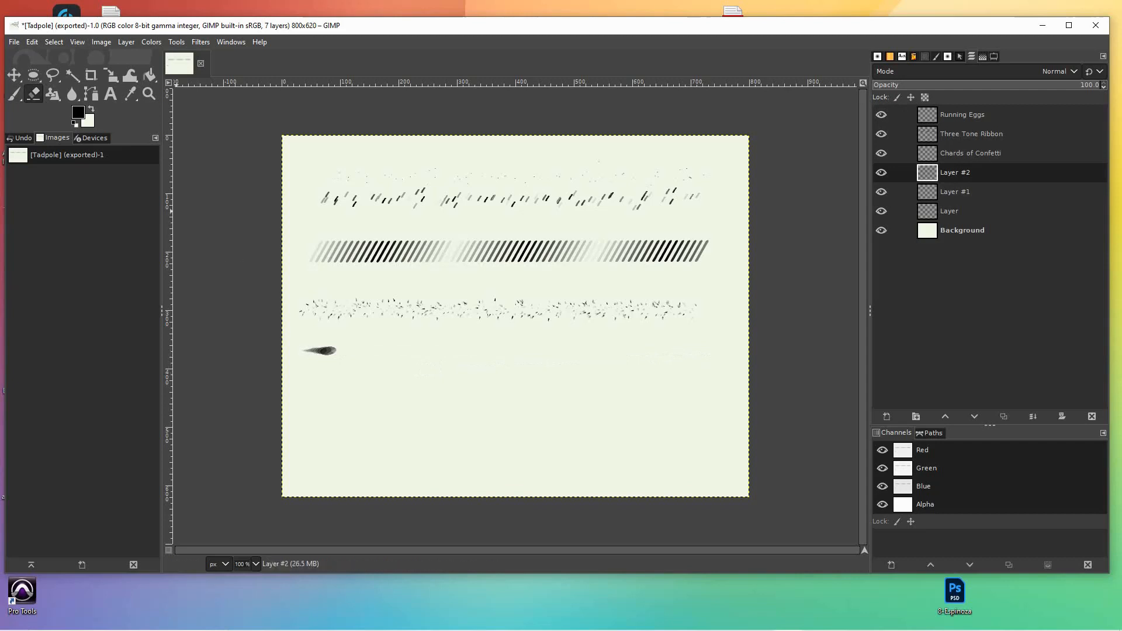
{"action": "mouse_move", "coordinate": [295, 349]}
{"action": "left_mouse_down"}
{"action": "mouse_move", "coordinate": [343, 350]}
{"action": "mouse_move", "coordinate": [314, 348]}
{"action": "mouse_move", "coordinate": [322, 352]}
{"action": "left_mouse_up"}
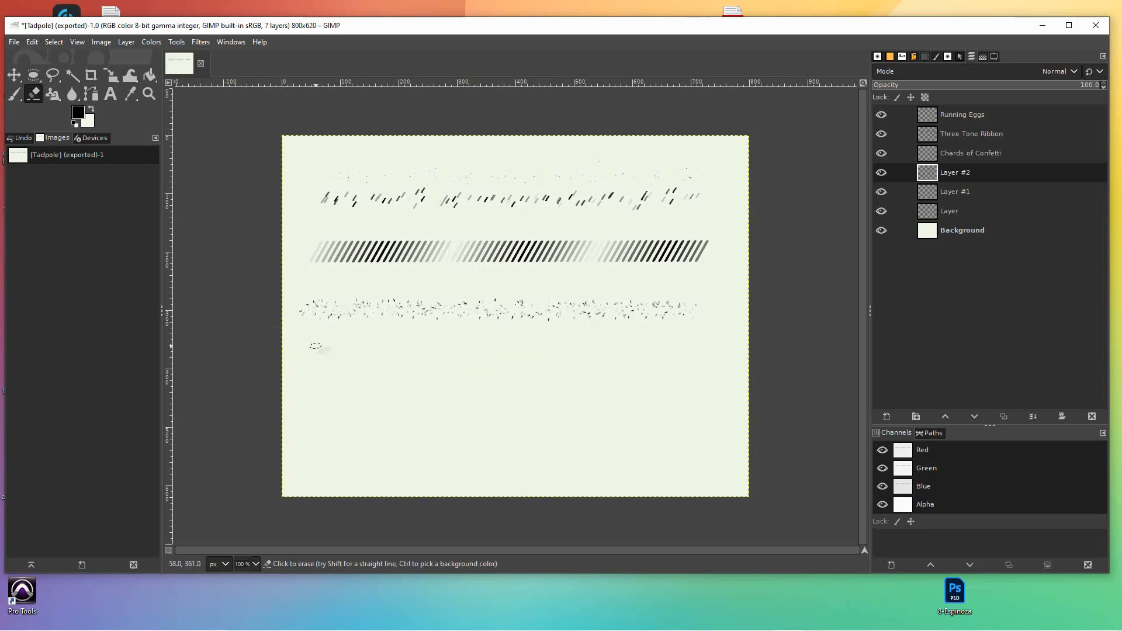
Step: Paint a straight horizontal line of tadpoles about 690 px long on Layer #2 below the confetti line, undoing the trial strokes first
{"action": "key", "text": "p"}
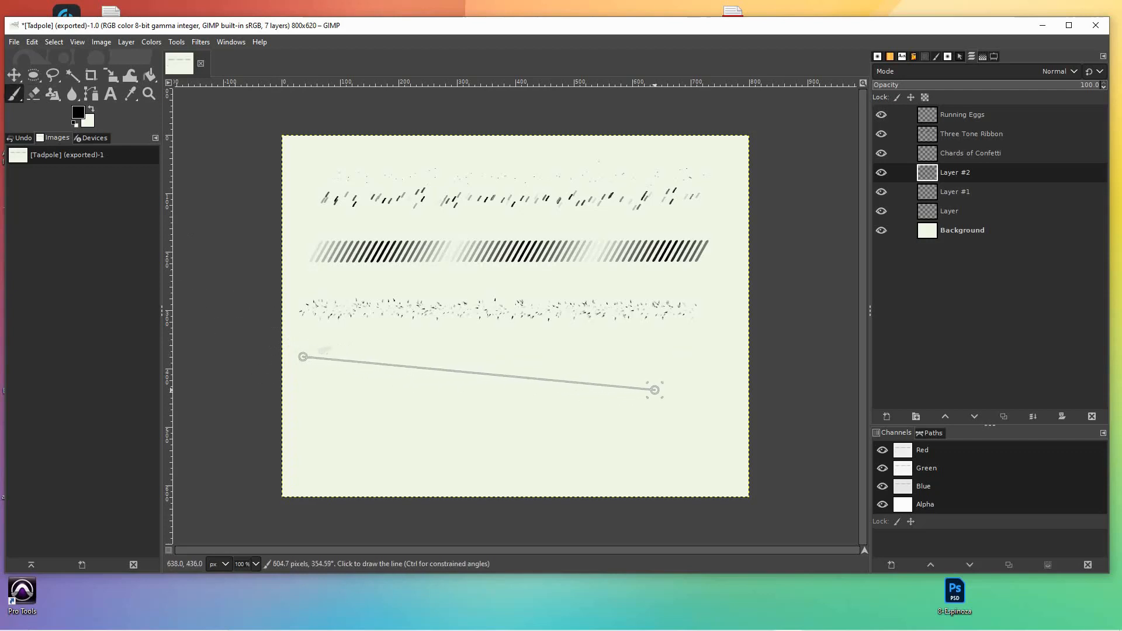
{"action": "left_click", "coordinate": [712, 361], "text": "shift"}
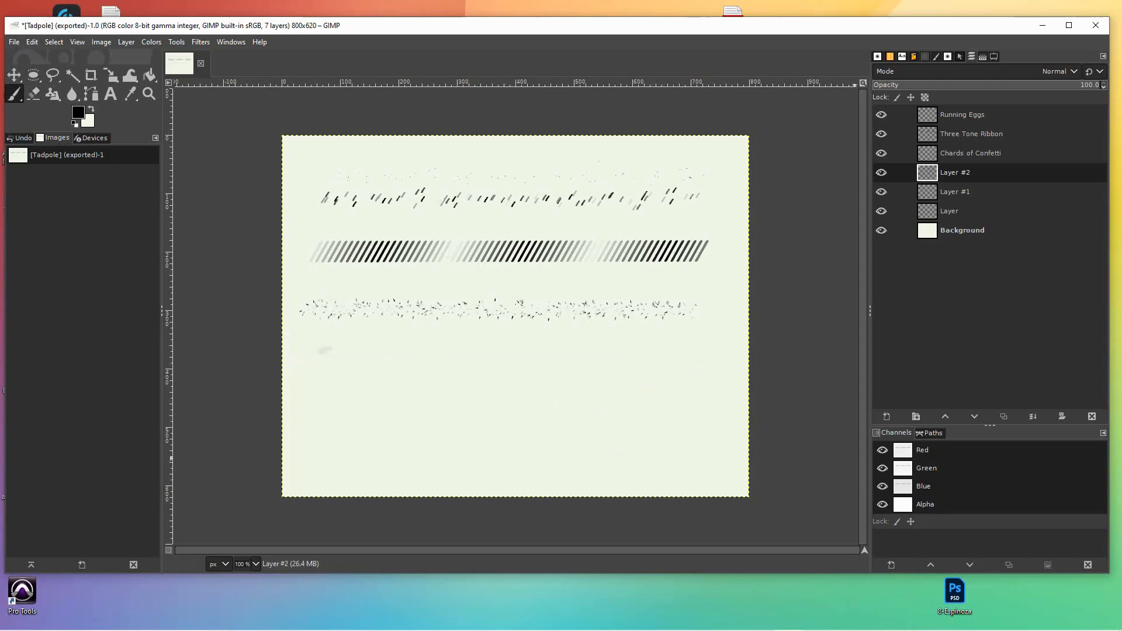
{"action": "left_click_drag", "start_coordinate": [316, 355], "coordinate": [710, 359]}
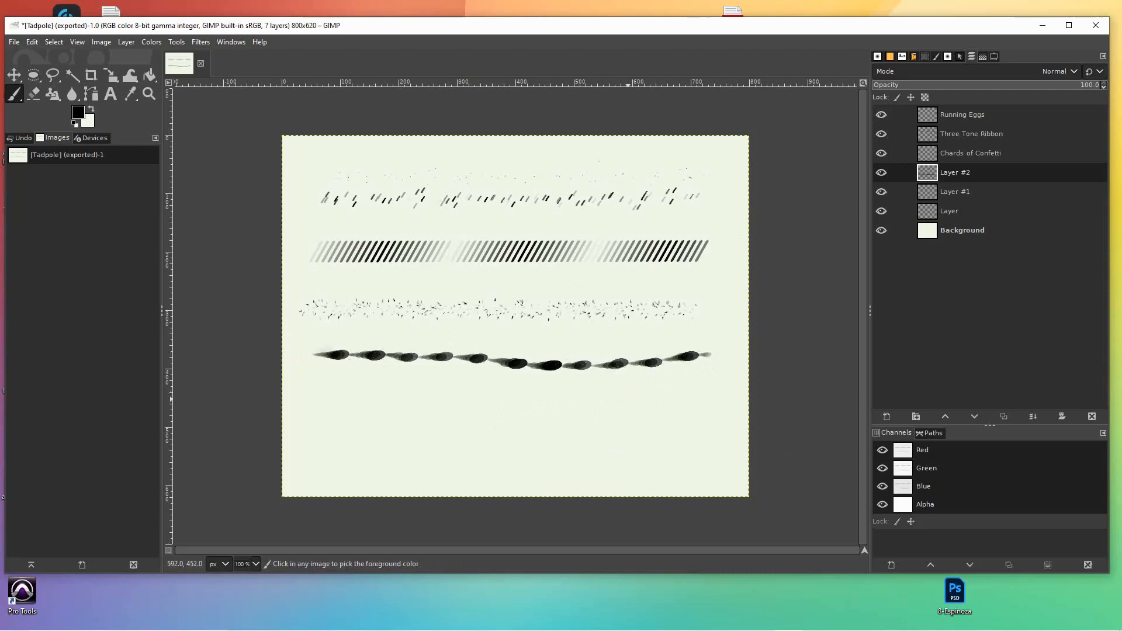
{"action": "key", "text": "ctrl+z"}
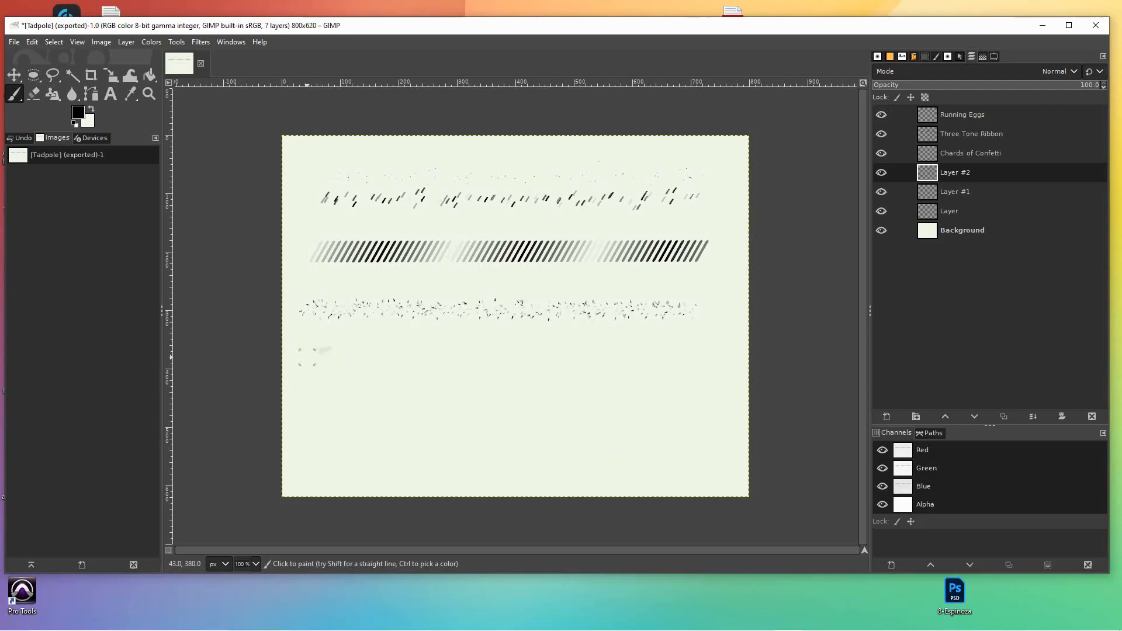
{"action": "left_click", "coordinate": [313, 356]}
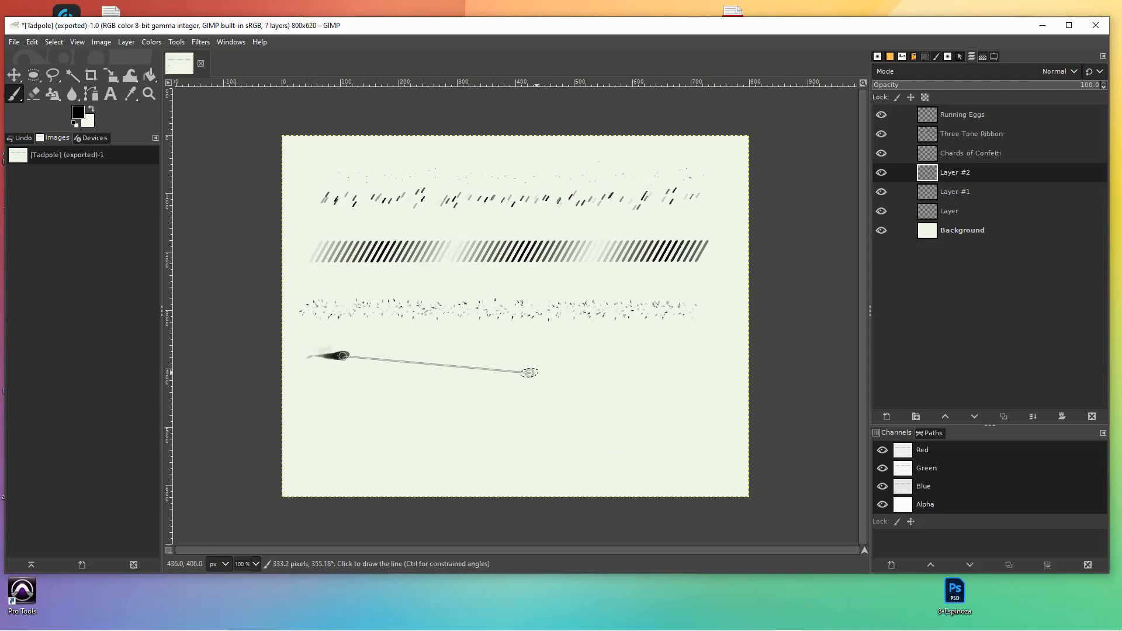
{"action": "left_click", "coordinate": [710, 355], "text": "shift"}
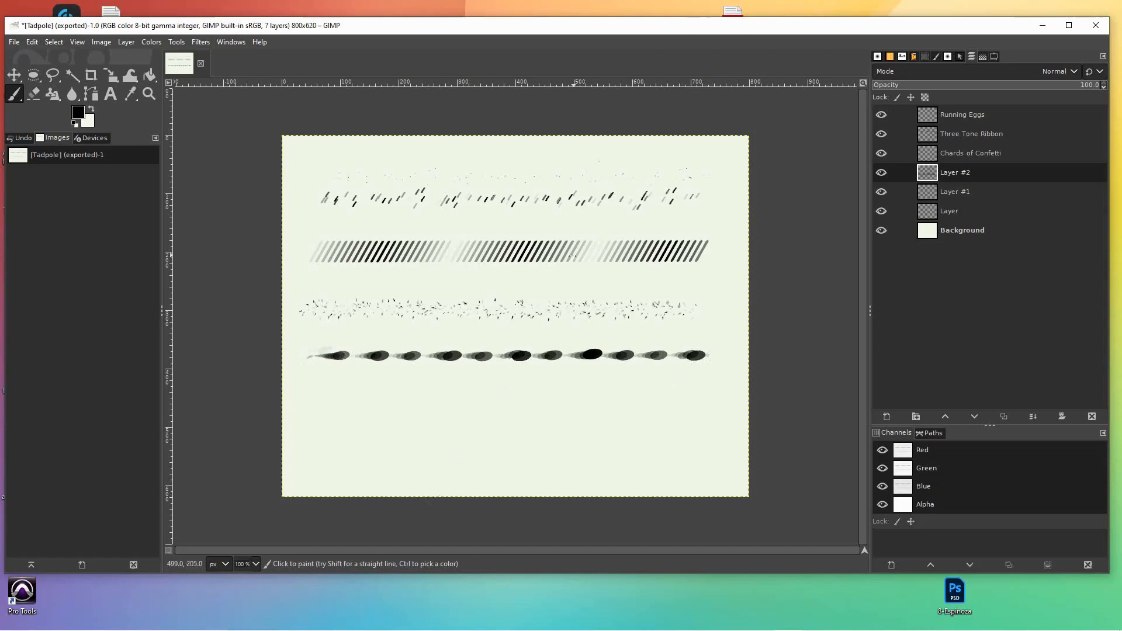
Step: Rename Layer #2 to Tadpole and make Layer #1 the active layer
{"action": "double_click", "coordinate": [955, 172]}
{"action": "type", "text": "Ta"}
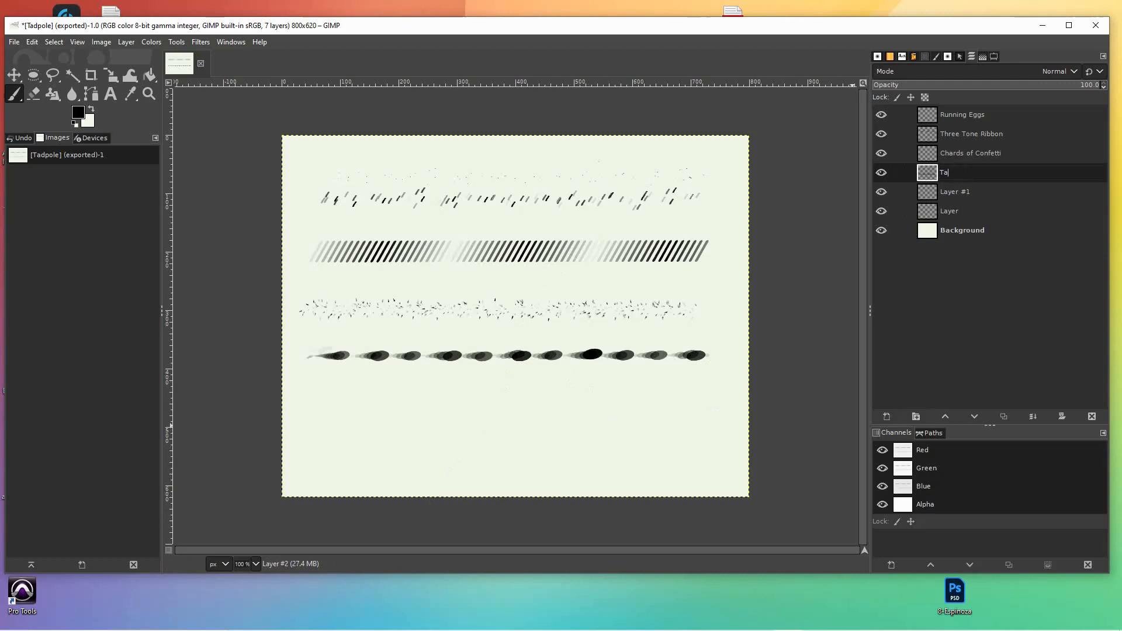
{"action": "type", "text": "dpole"}
{"action": "key", "text": "Return"}
{"action": "key", "text": "Down"}
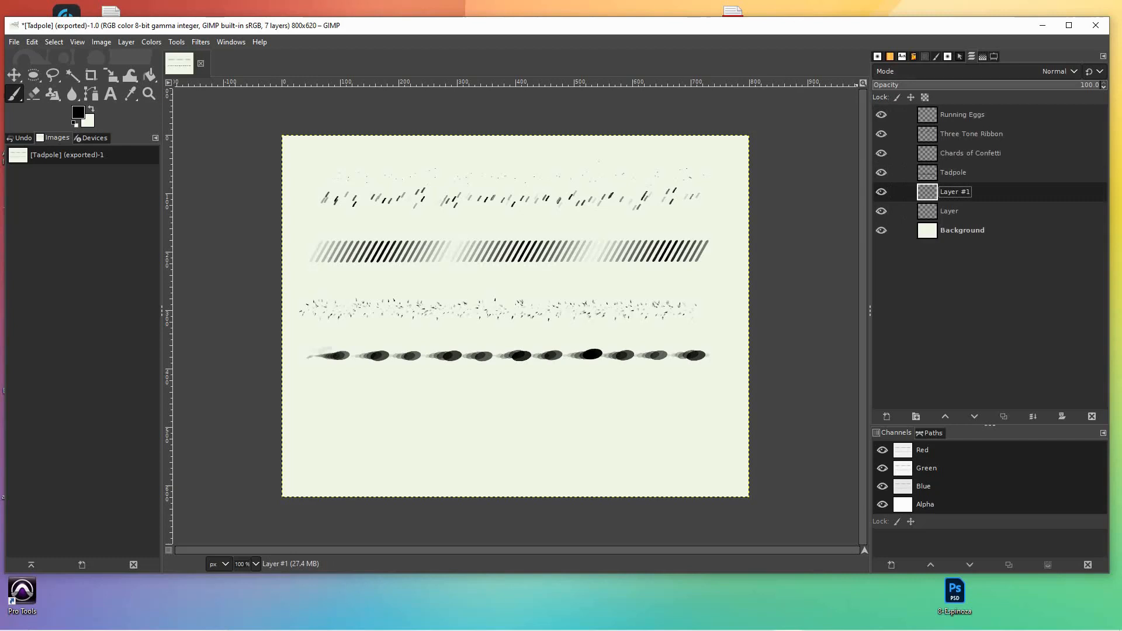
Step: Create a new parametric brush with a square shape
{"action": "key", "text": "ctrl+shift+b"}
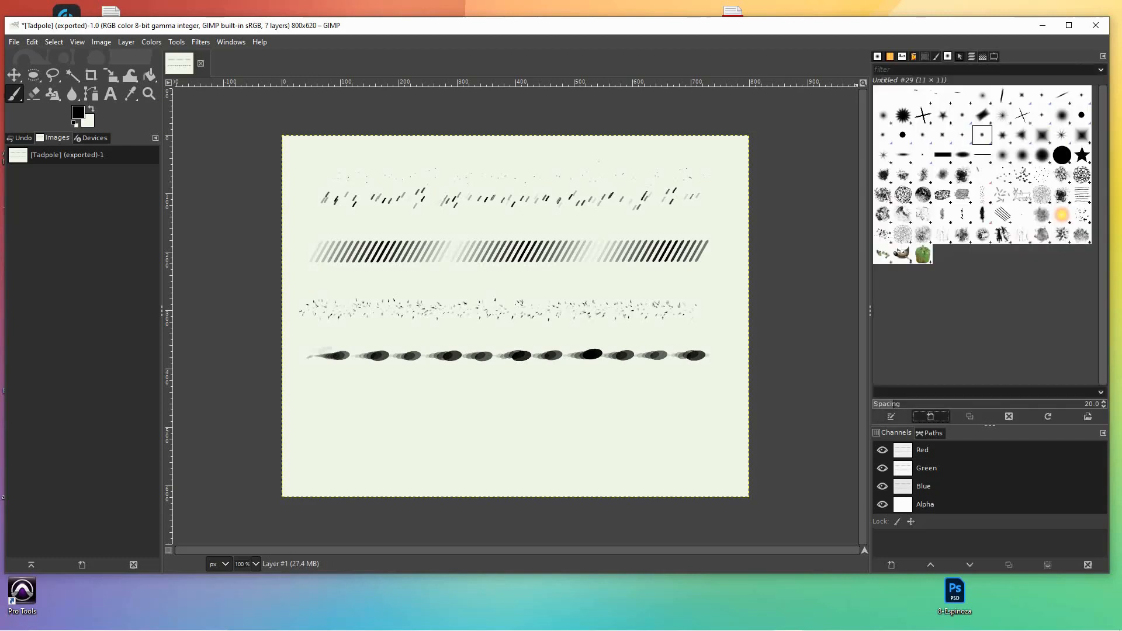
{"action": "left_click", "coordinate": [930, 417]}
{"action": "left_click", "coordinate": [918, 349]}
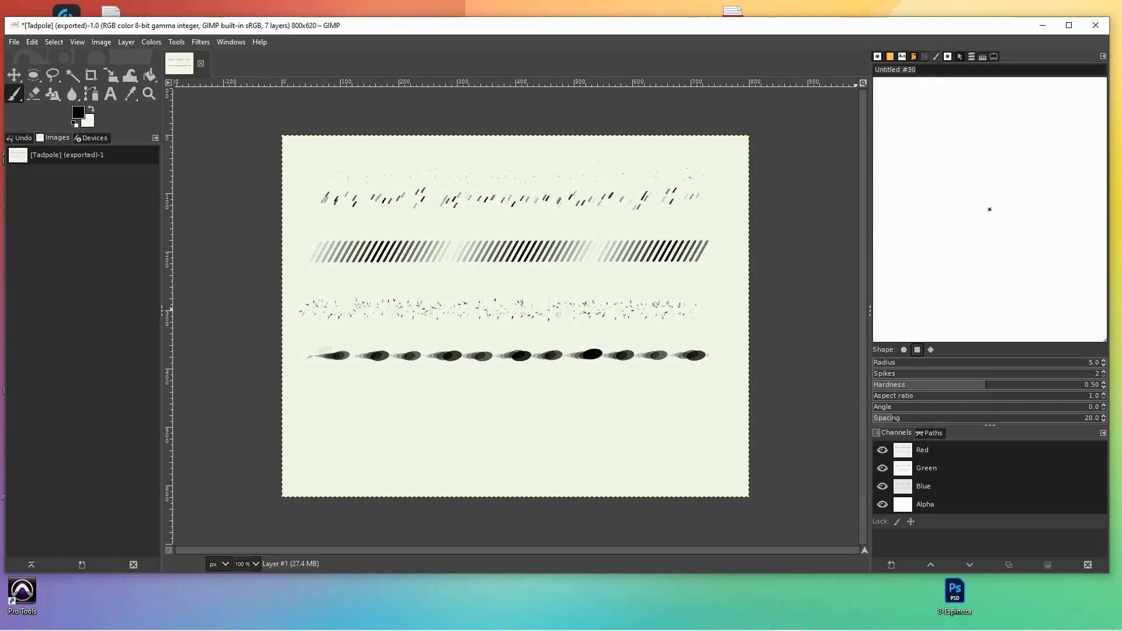
Step: Set the Paintbrush size to 25 and paint a trial stroke about 670 px long below the tadpole line
{"action": "left_click", "coordinate": [936, 56]}
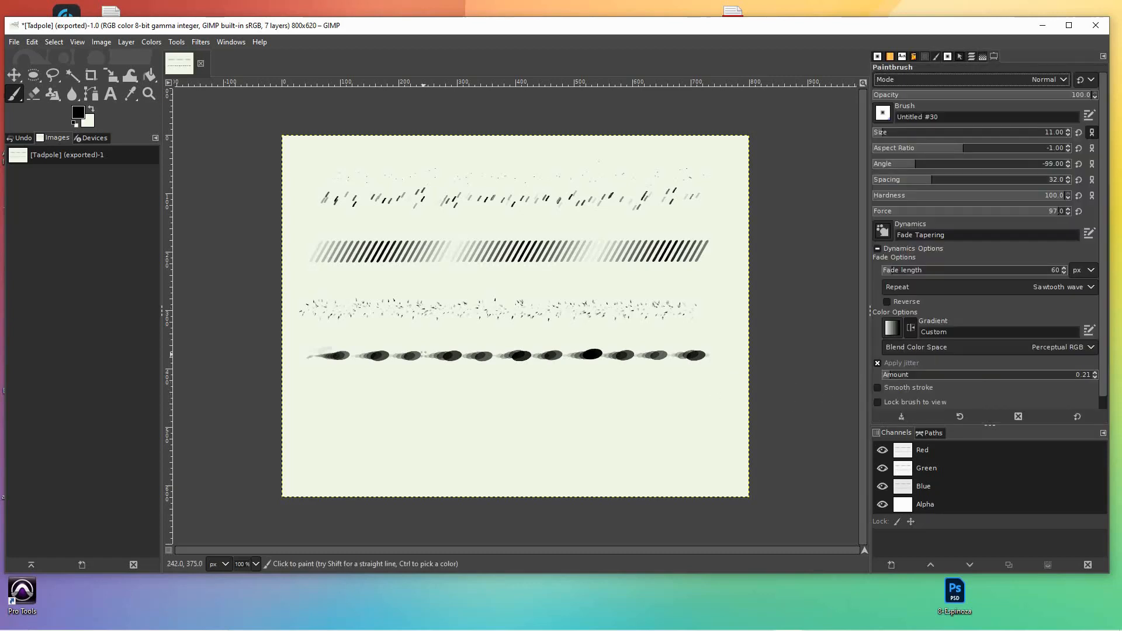
{"action": "key", "text": "bracketright"}
{"action": "key", "text": "bracketright"}
{"action": "key", "text": "bracketright"}
{"action": "key", "text": "bracketright"}
{"action": "key", "text": "bracketright"}
{"action": "key", "text": "bracketright"}
{"action": "key", "text": "bracketright"}
{"action": "key", "text": "bracketright"}
{"action": "key", "text": "bracketright"}
{"action": "key", "text": "bracketright"}
{"action": "key", "text": "bracketright"}
{"action": "mouse_move", "coordinate": [323, 415]}
{"action": "left_mouse_down"}
{"action": "mouse_move", "coordinate": [500, 422]}
{"action": "mouse_move", "coordinate": [714, 414]}
{"action": "left_mouse_up"}
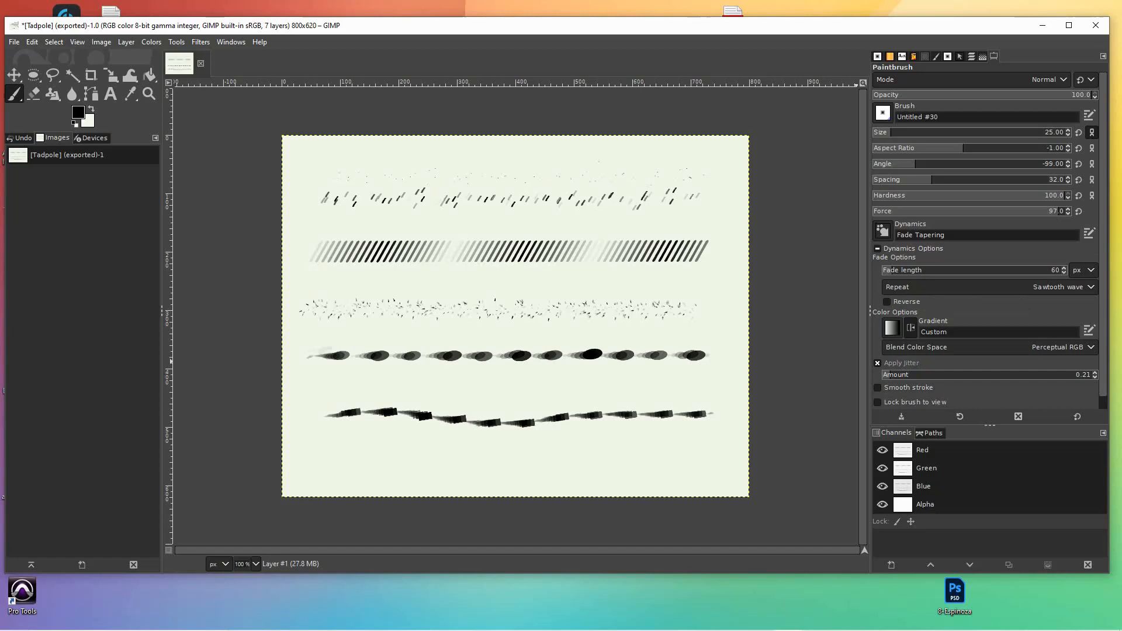
Step: Turn off Apply Jitter, test it with a second stroke and undo both trial strokes
{"action": "left_click", "coordinate": [892, 328]}
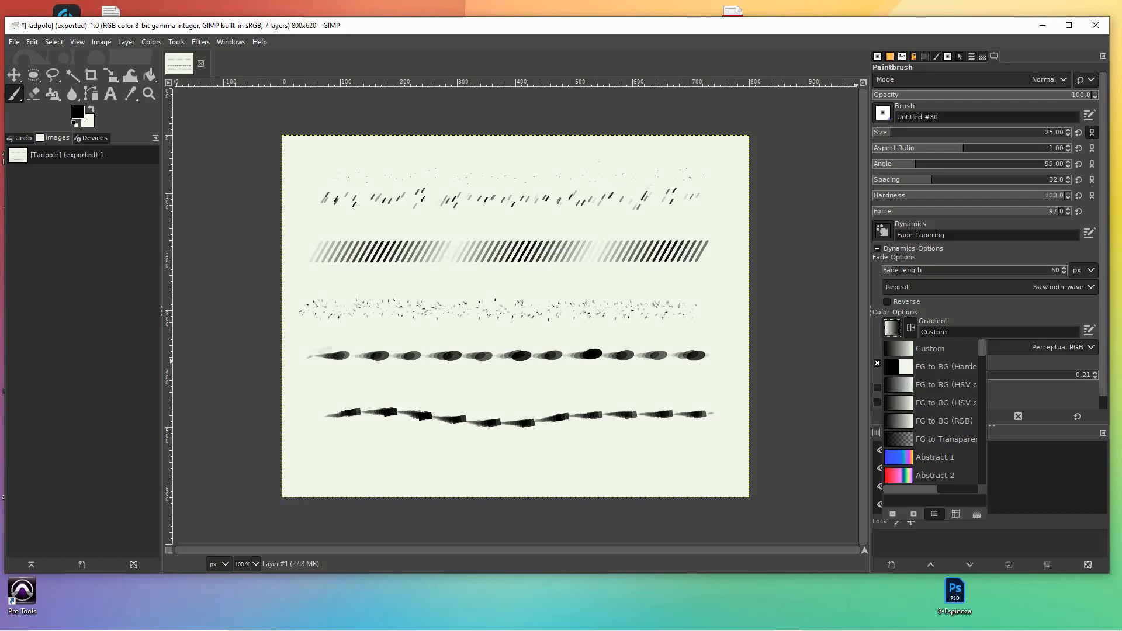
{"action": "left_click", "coordinate": [877, 363]}
{"action": "left_click", "coordinate": [878, 363]}
{"action": "left_click_drag", "start_coordinate": [681, 448], "coordinate": [331, 455]}
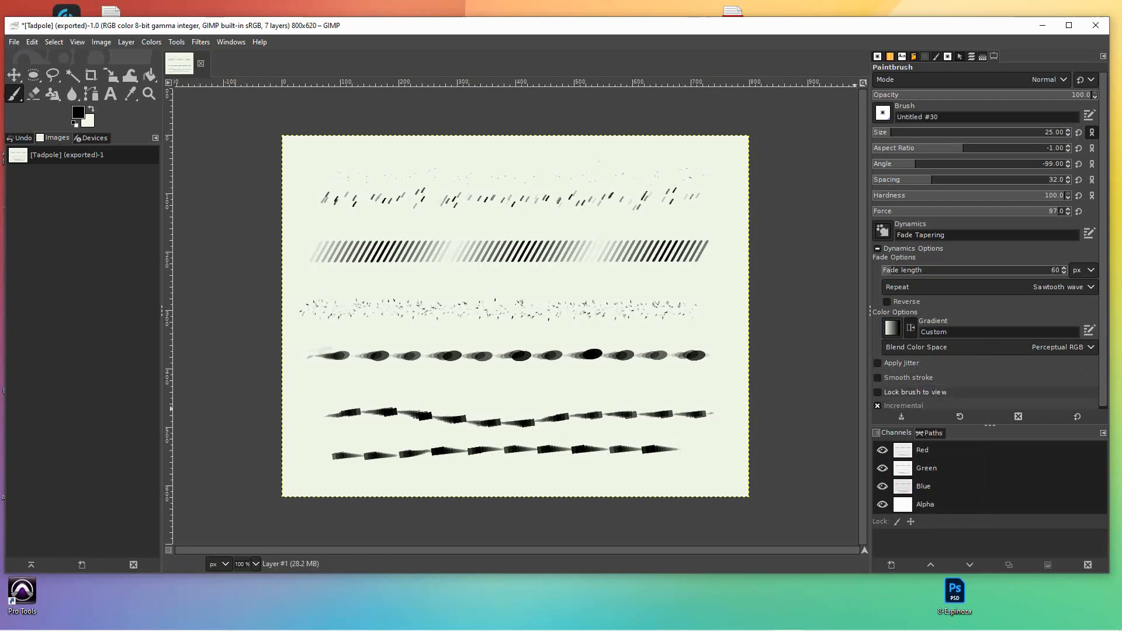
{"action": "key", "text": "ctrl+z"}
{"action": "key", "text": "ctrl+z"}
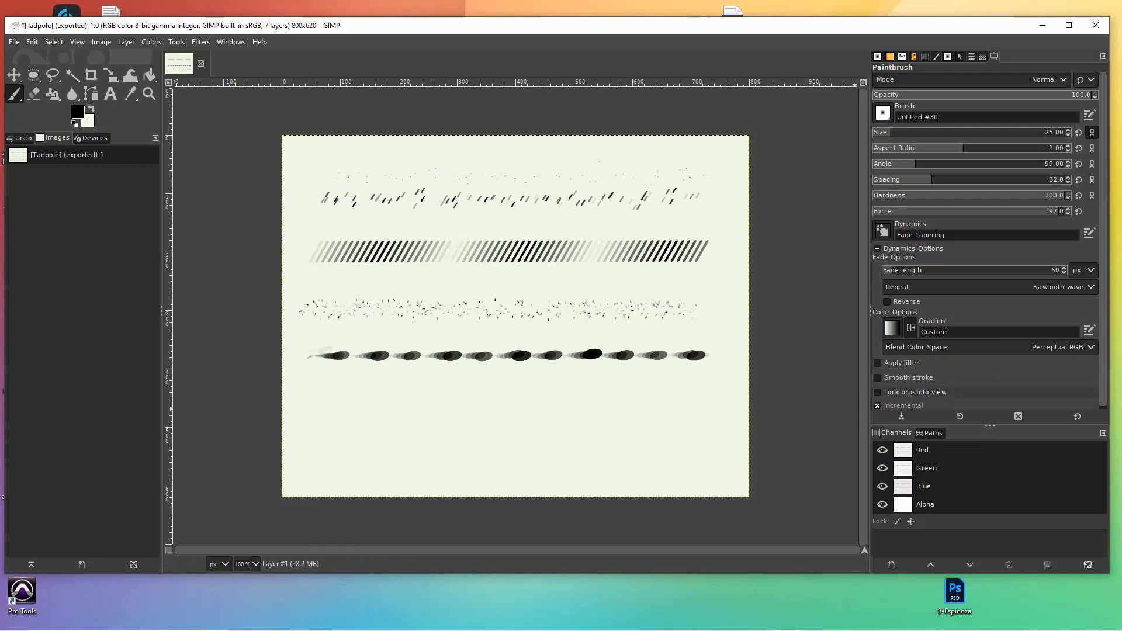
Step: Enable Smooth stroke with quality 83 and weight 750.1, painting three test strokes and undoing them
{"action": "left_click", "coordinate": [906, 377]}
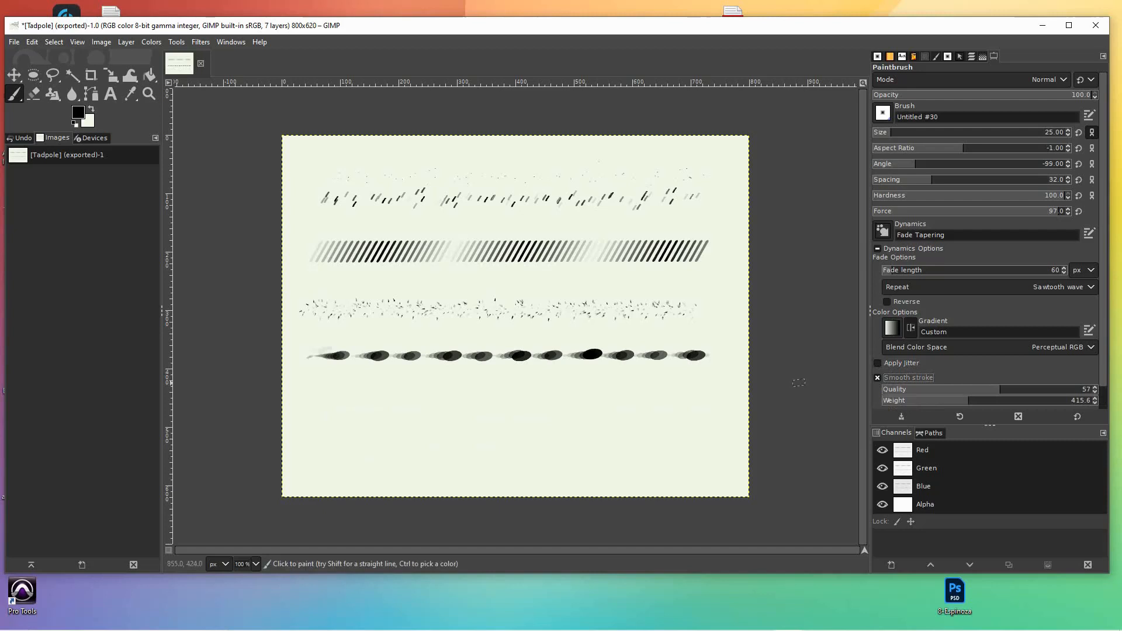
{"action": "left_click_drag", "start_coordinate": [319, 417], "coordinate": [722, 418]}
{"action": "left_click_drag", "start_coordinate": [997, 389], "coordinate": [1055, 390]}
{"action": "left_click_drag", "start_coordinate": [705, 459], "coordinate": [289, 443]}
{"action": "left_click_drag", "start_coordinate": [969, 401], "coordinate": [1039, 401]}
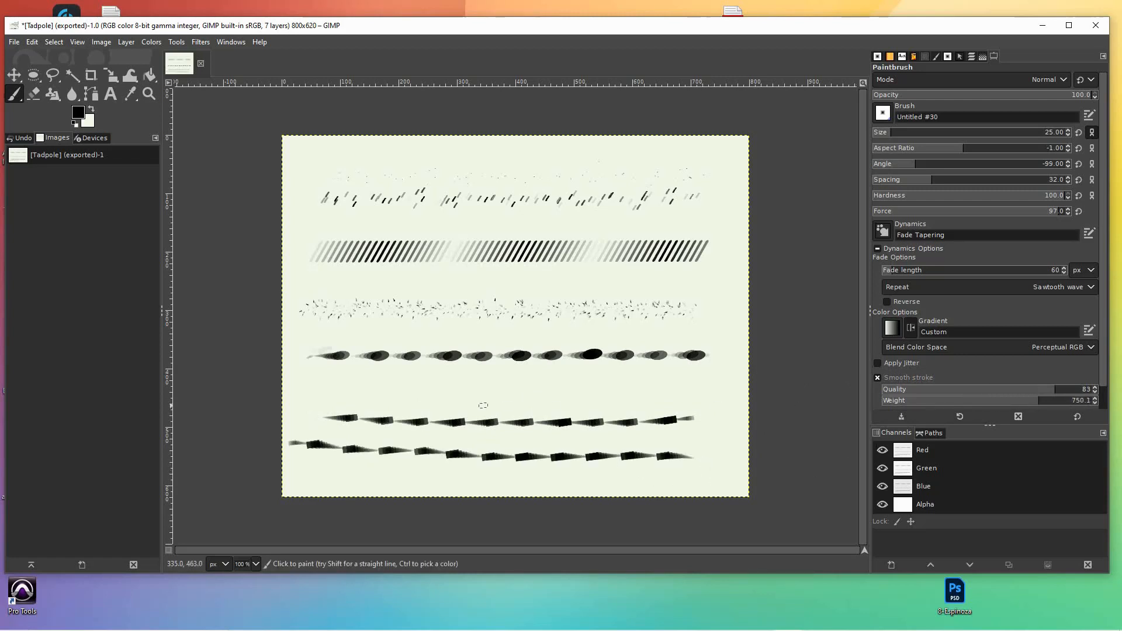
{"action": "left_click_drag", "start_coordinate": [334, 387], "coordinate": [716, 402]}
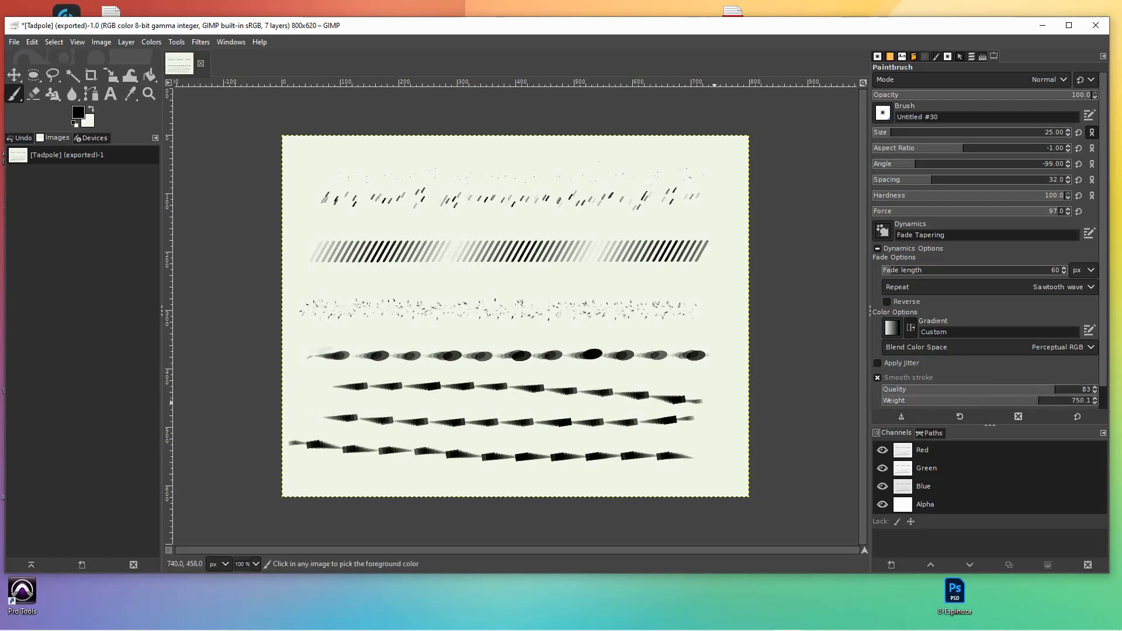
{"action": "key", "text": "ctrl+z"}
{"action": "key", "text": "ctrl+z"}
{"action": "key", "text": "ctrl+z"}
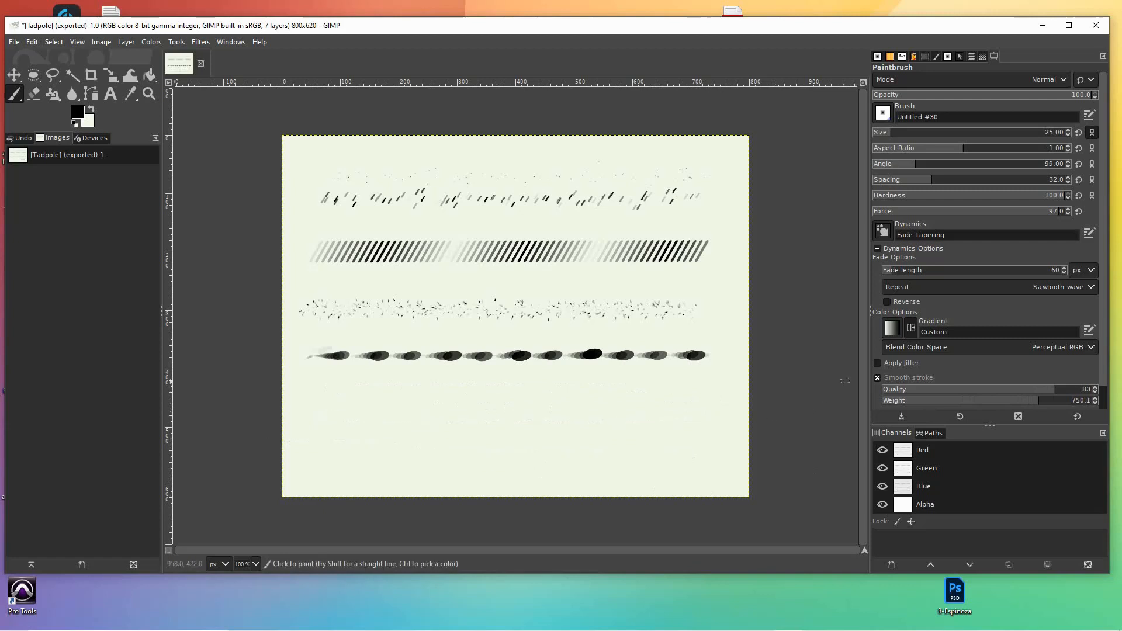
{"action": "key", "text": "ctrl+z"}
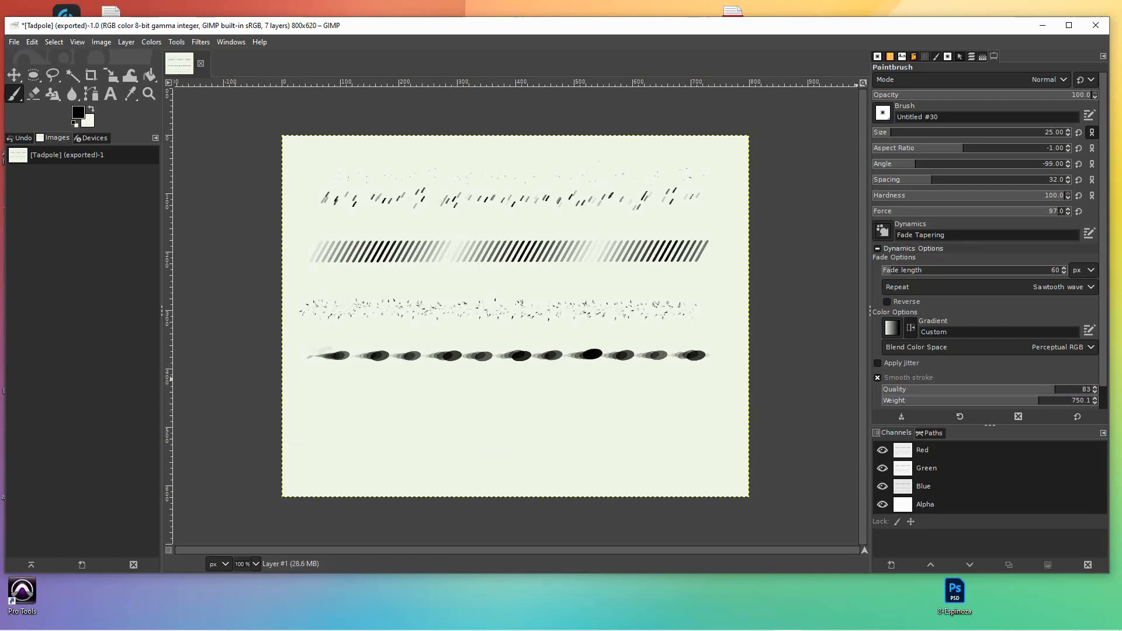
Step: Switch the brush dynamics to Dynamics Random, paint a test stroke and undo it
{"action": "left_click", "coordinate": [878, 249]}
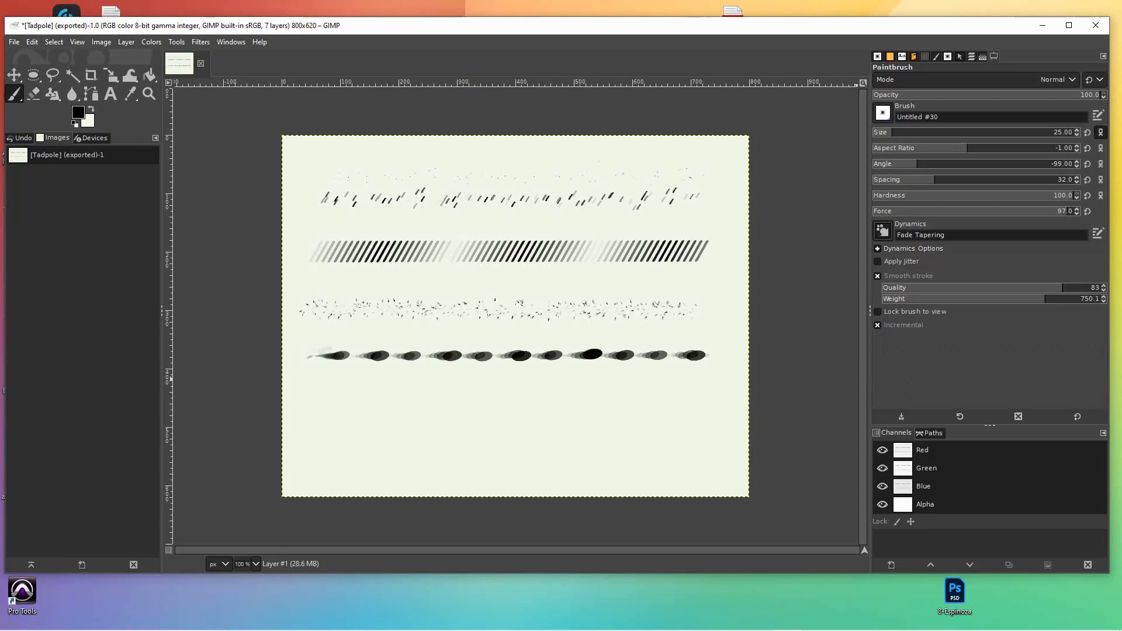
{"action": "left_click", "coordinate": [882, 230]}
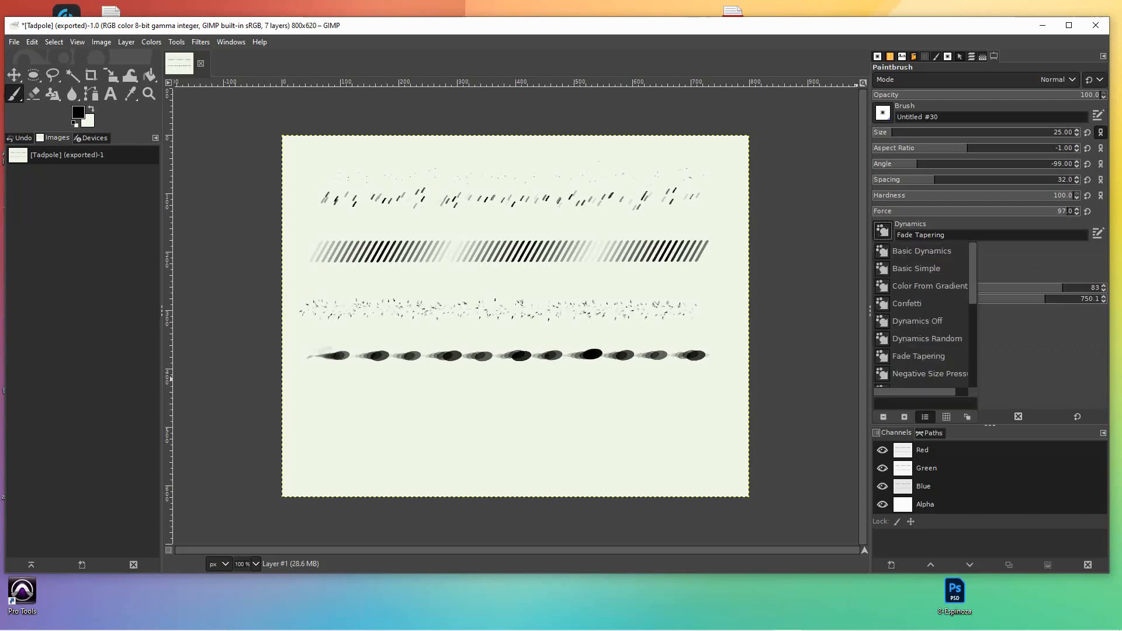
{"action": "left_click", "coordinate": [927, 339]}
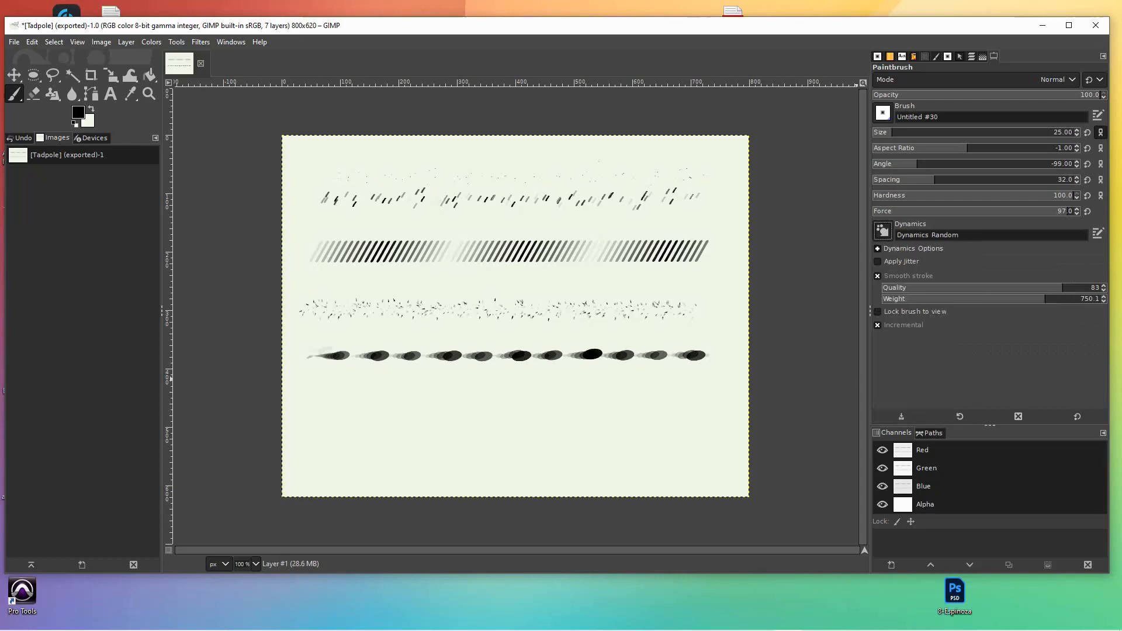
{"action": "left_click_drag", "start_coordinate": [315, 432], "coordinate": [706, 427]}
{"action": "key", "text": "ctrl"}
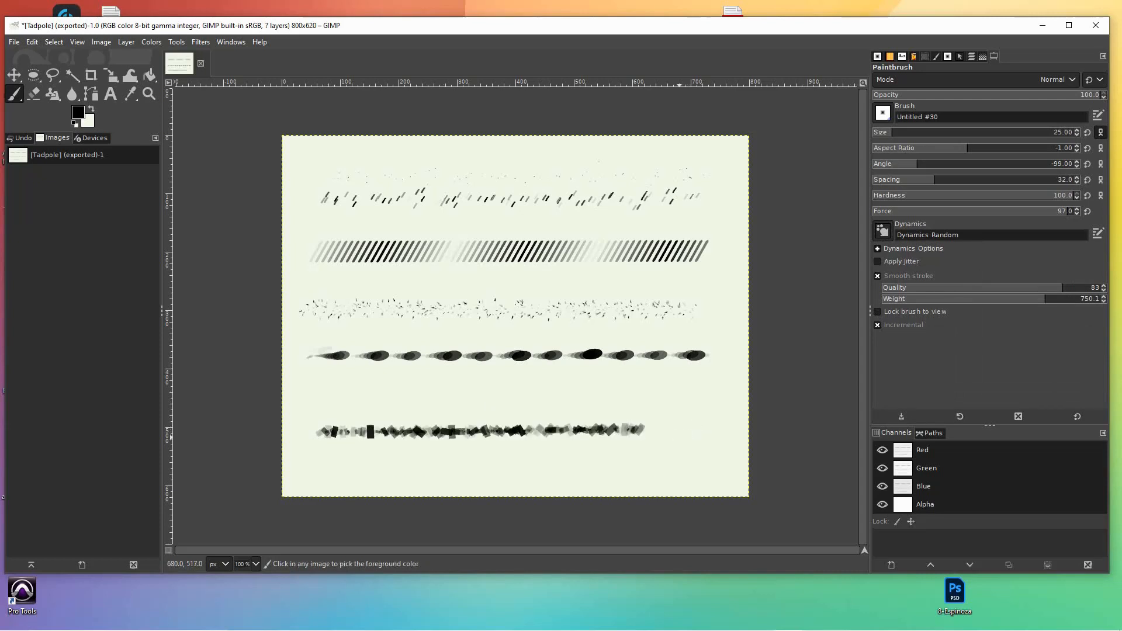
{"action": "key", "text": "ctrl+z"}
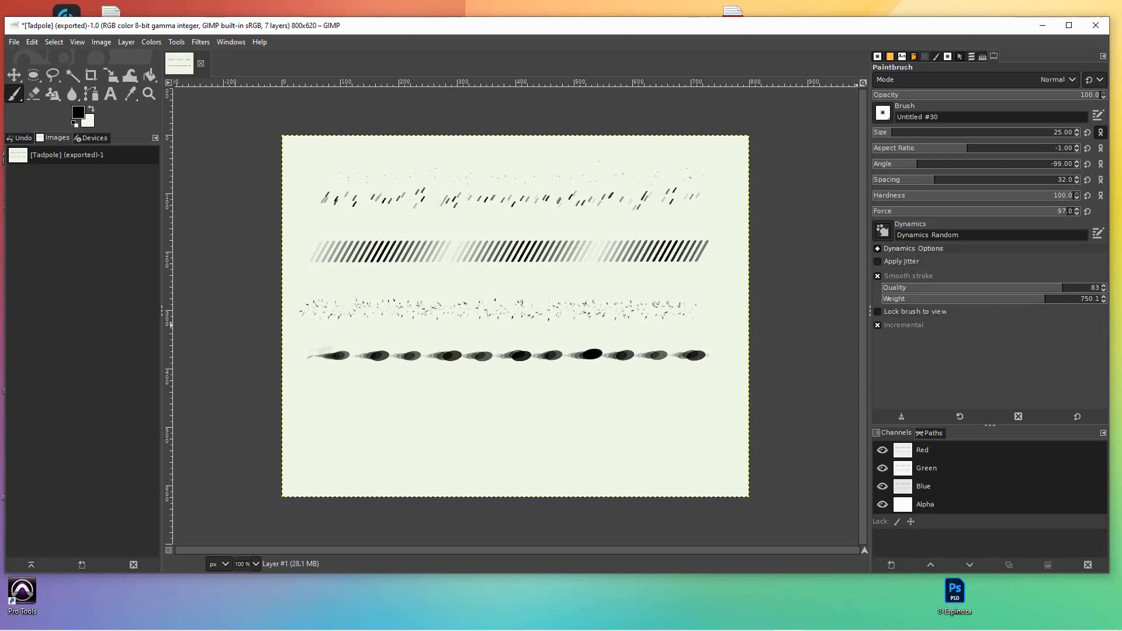
Step: Set the fade length to 30 px, paint a test stroke and undo it
{"action": "left_click", "coordinate": [912, 248]}
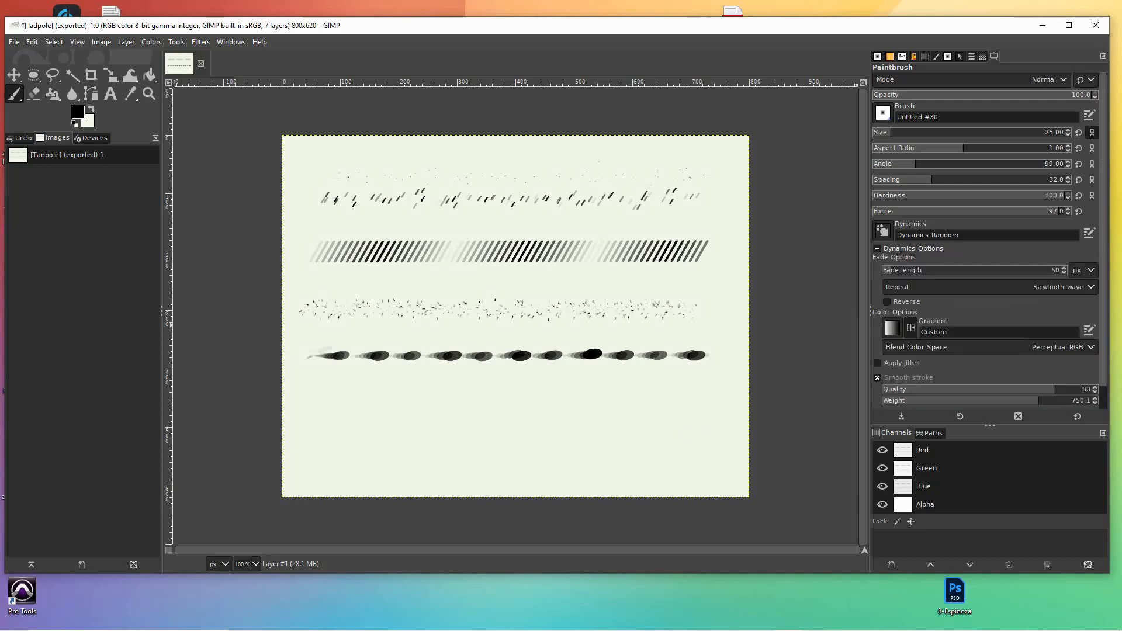
{"action": "left_click_drag", "start_coordinate": [892, 270], "coordinate": [888, 270]}
{"action": "left_click_drag", "start_coordinate": [331, 398], "coordinate": [698, 390]}
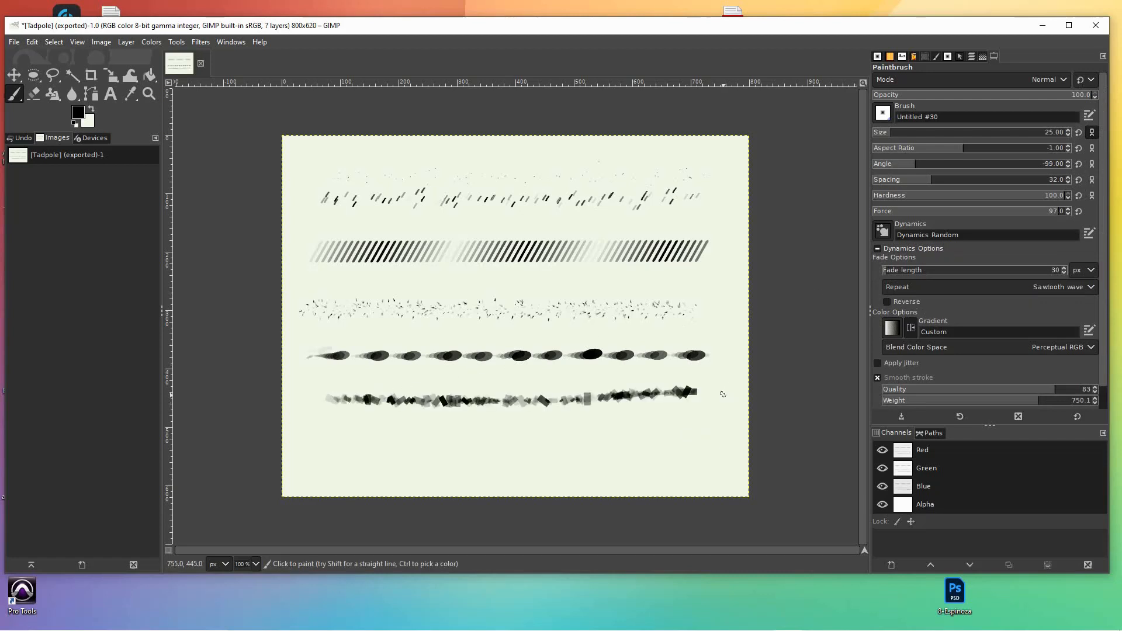
{"action": "key", "text": "ctrl+z"}
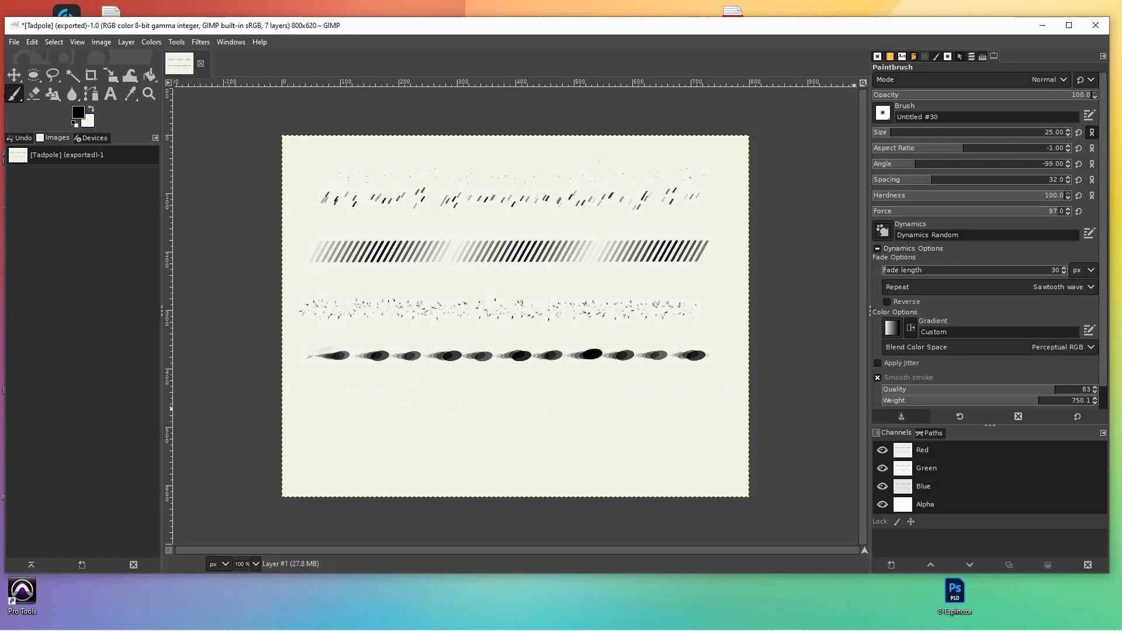
Step: Set the Smooth stroke quality to 31 and weight to 255.7, paint a test stroke and undo it
{"action": "left_click", "coordinate": [945, 389]}
{"action": "left_click", "coordinate": [934, 401]}
{"action": "left_click_drag", "start_coordinate": [313, 411], "coordinate": [718, 411]}
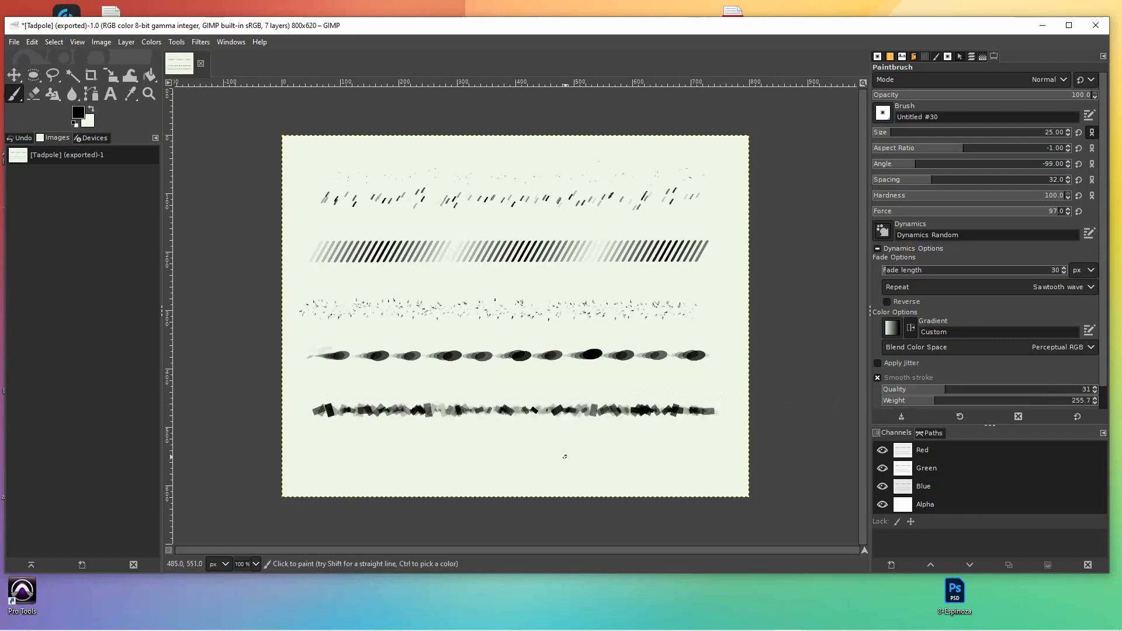
{"action": "key", "text": "ctrl+z"}
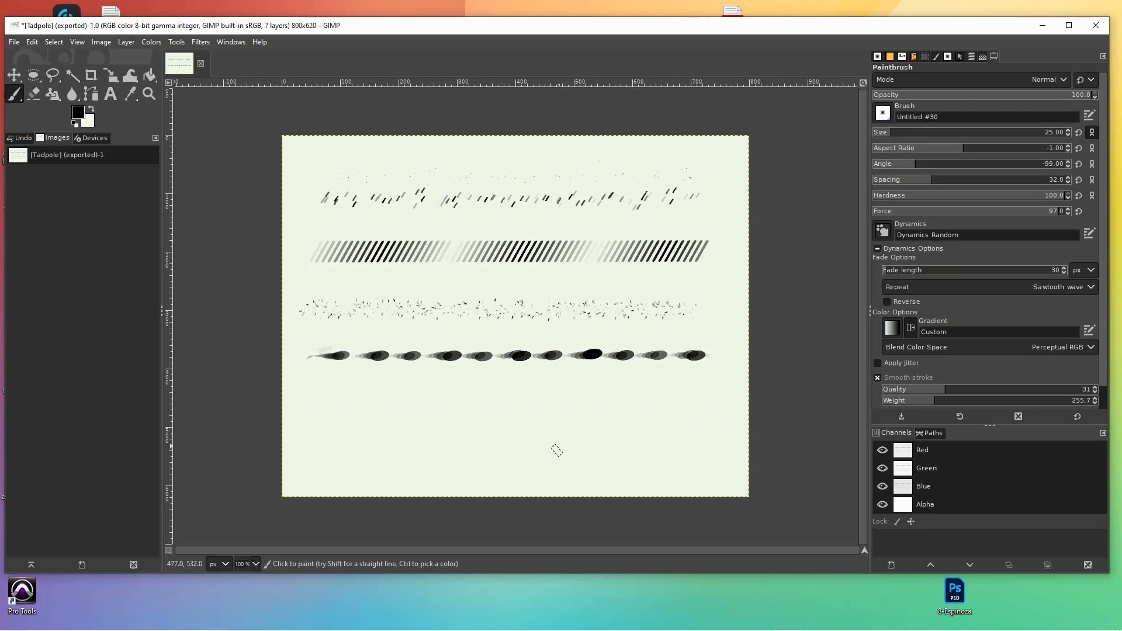
Step: Set the brush aspect ratio to 13, paint a test stroke and undo it
{"action": "left_click_drag", "start_coordinate": [964, 148], "coordinate": [1030, 148]}
{"action": "left_click_drag", "start_coordinate": [731, 424], "coordinate": [312, 425]}
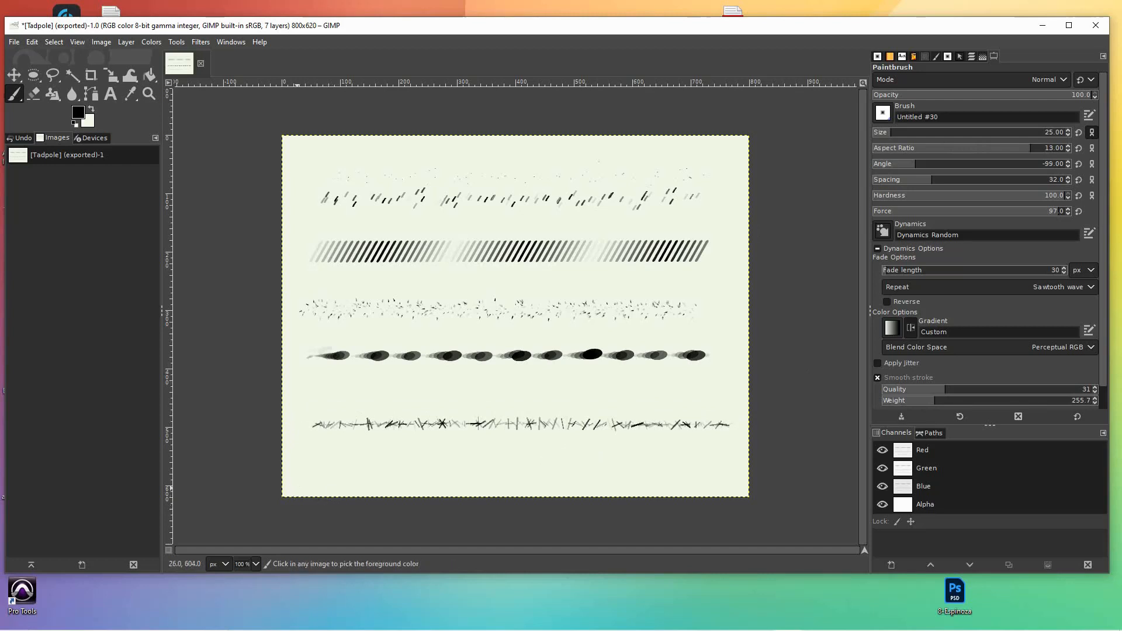
{"action": "key", "text": "ctrl+z"}
Step: Increase the brush size to 29, painting a long test stroke and undoing it
{"action": "key", "text": "bracketright"}
{"action": "key", "text": "bracketright"}
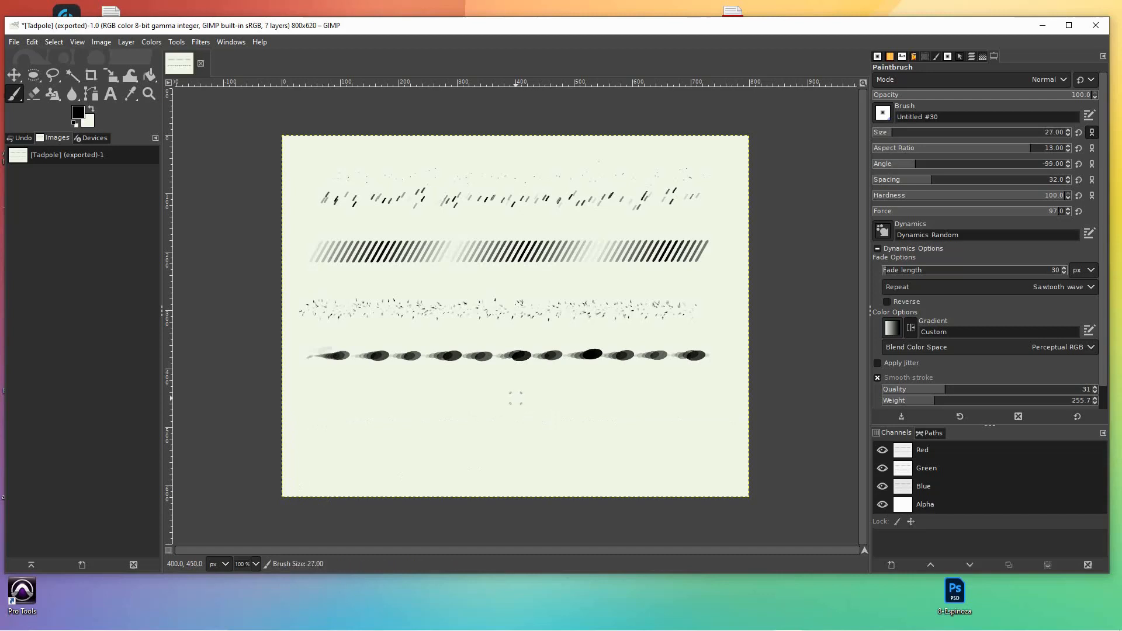
{"action": "left_click_drag", "start_coordinate": [319, 412], "coordinate": [733, 413]}
{"action": "key", "text": "ctrl+z"}
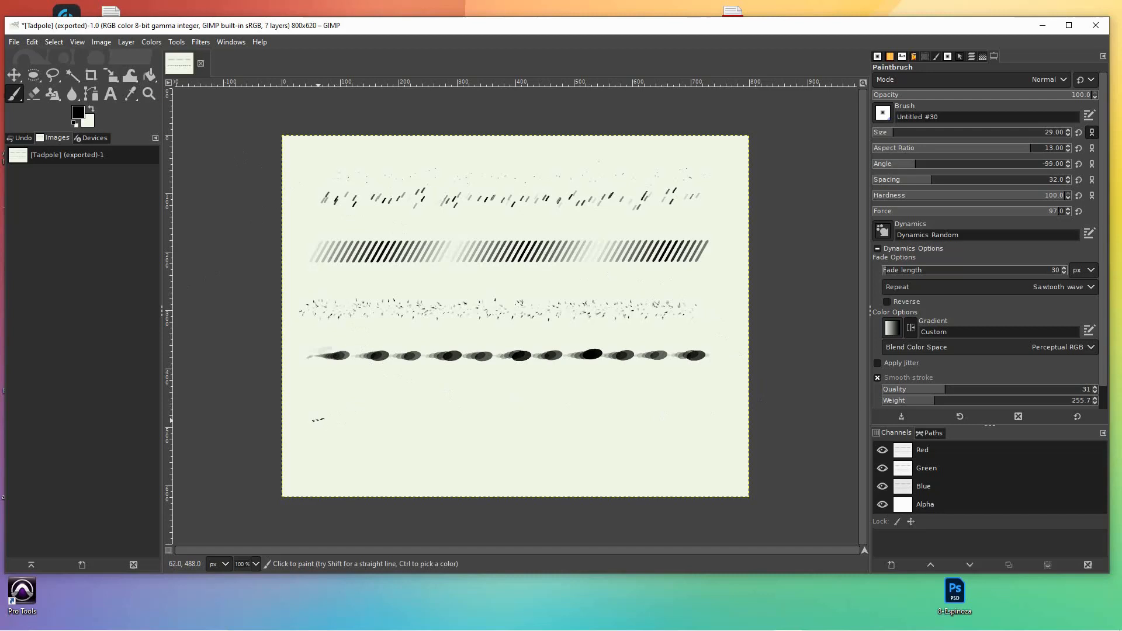
Step: Paint a short straight stroke about 60 px long on Layer #1 below the tadpole line, undoing the trial marks first
{"action": "left_click_drag", "start_coordinate": [318, 412], "coordinate": [348, 412]}
{"action": "key", "text": "ctrl+z"}
{"action": "key", "text": "ctrl+z"}
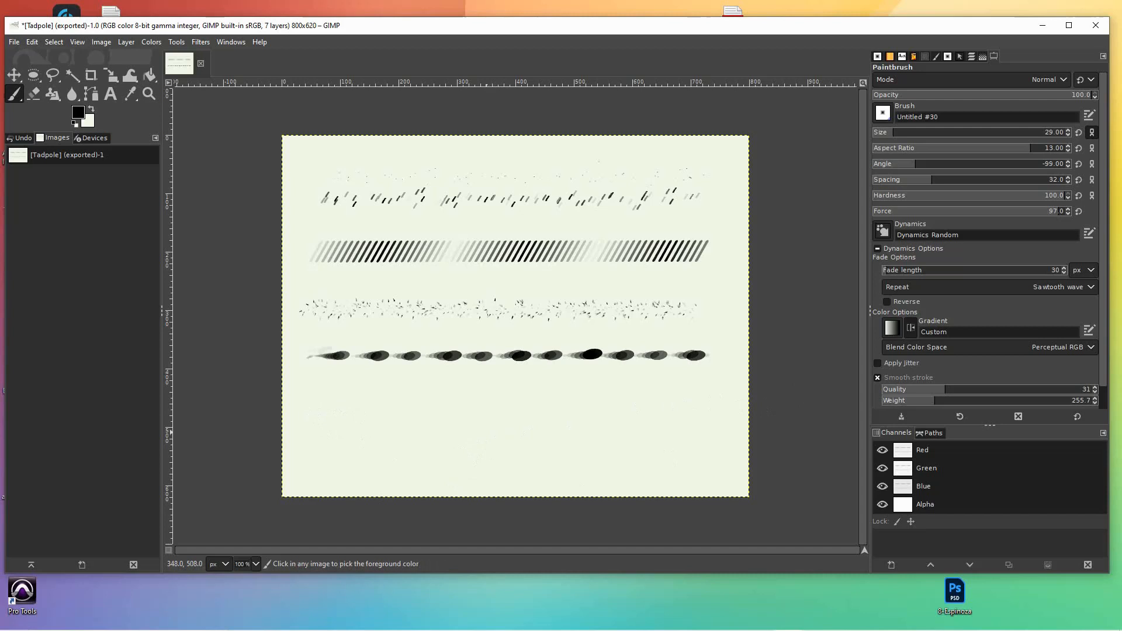
{"action": "left_click", "coordinate": [315, 411]}
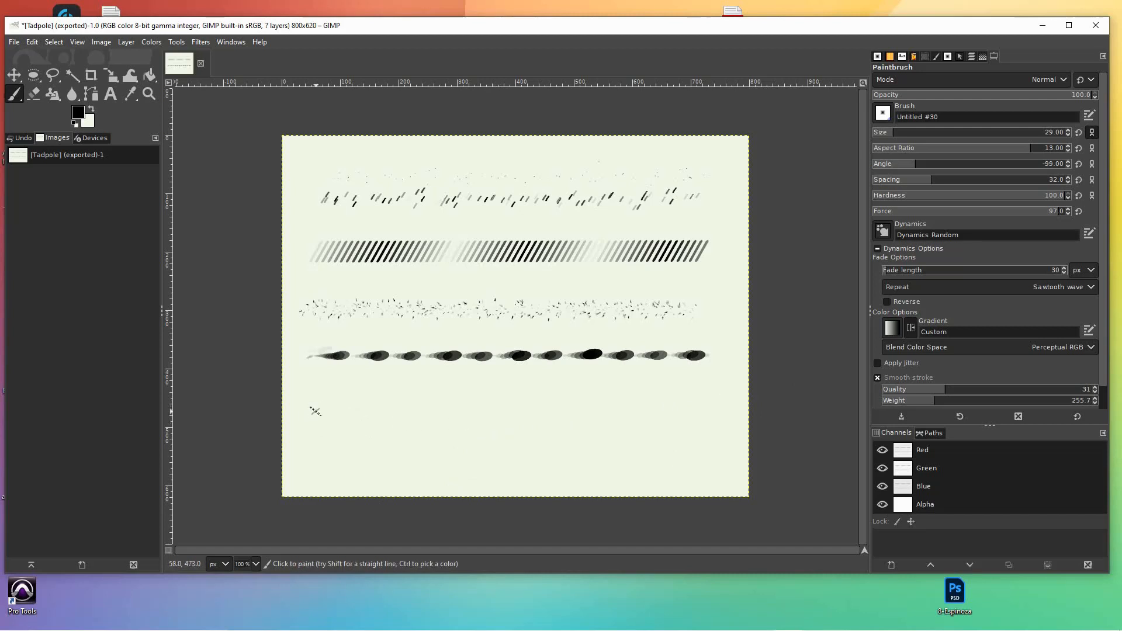
{"action": "left_click", "coordinate": [350, 413], "text": "shift"}
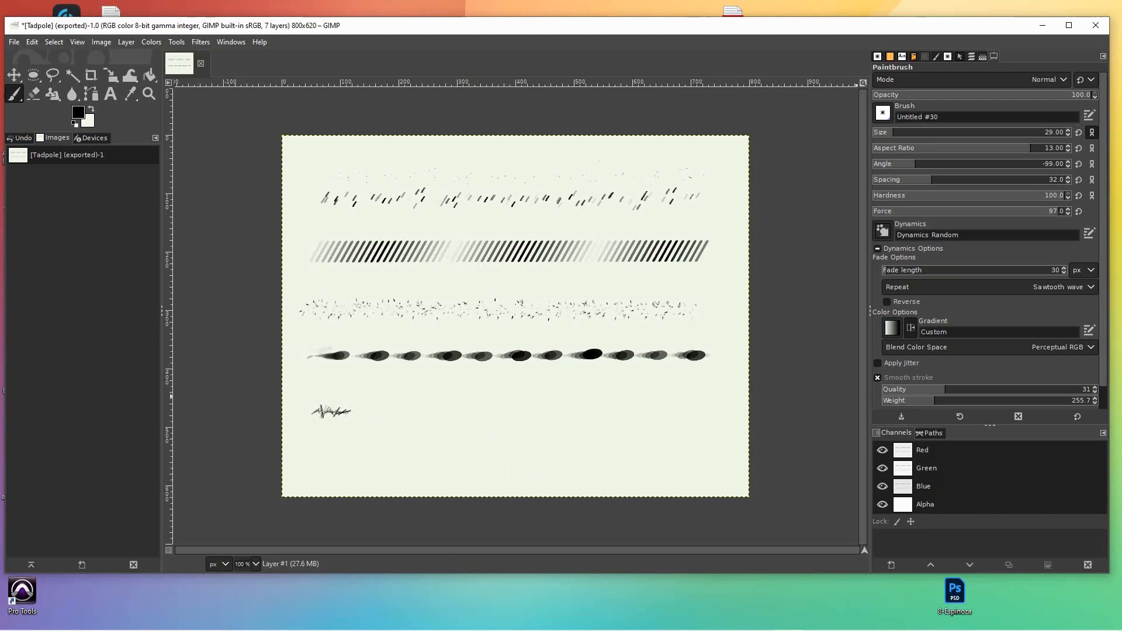
Step: Hide every layer except Layer #1
{"action": "left_click", "coordinate": [971, 57]}
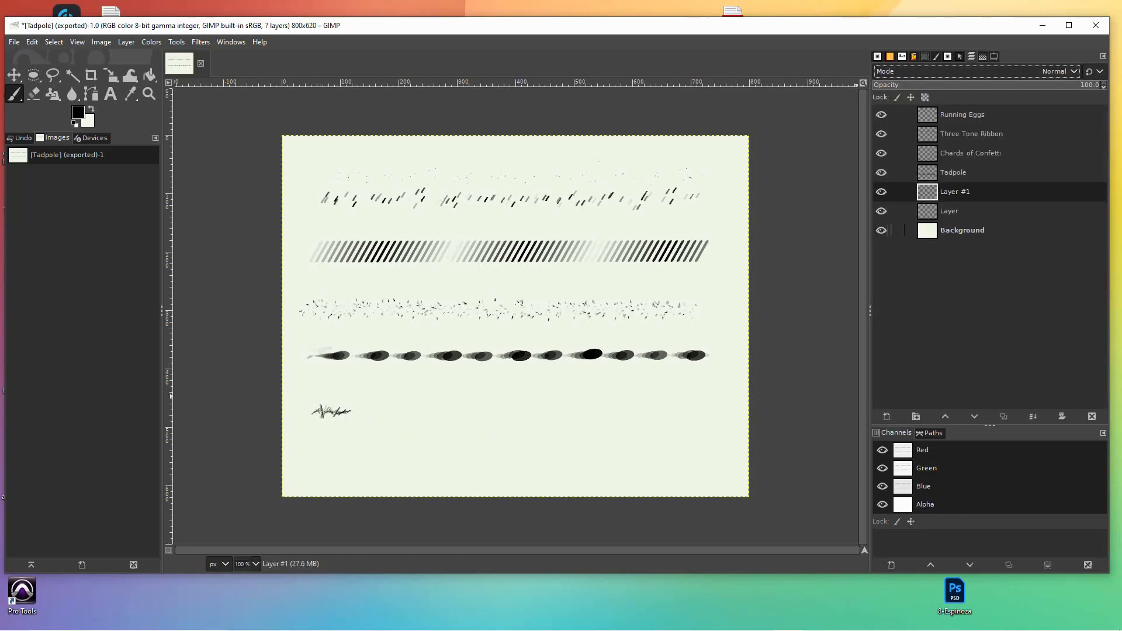
{"action": "left_click", "coordinate": [881, 231]}
{"action": "left_click", "coordinate": [881, 192]}
{"action": "left_click", "coordinate": [881, 172]}
{"action": "left_click", "coordinate": [881, 154]}
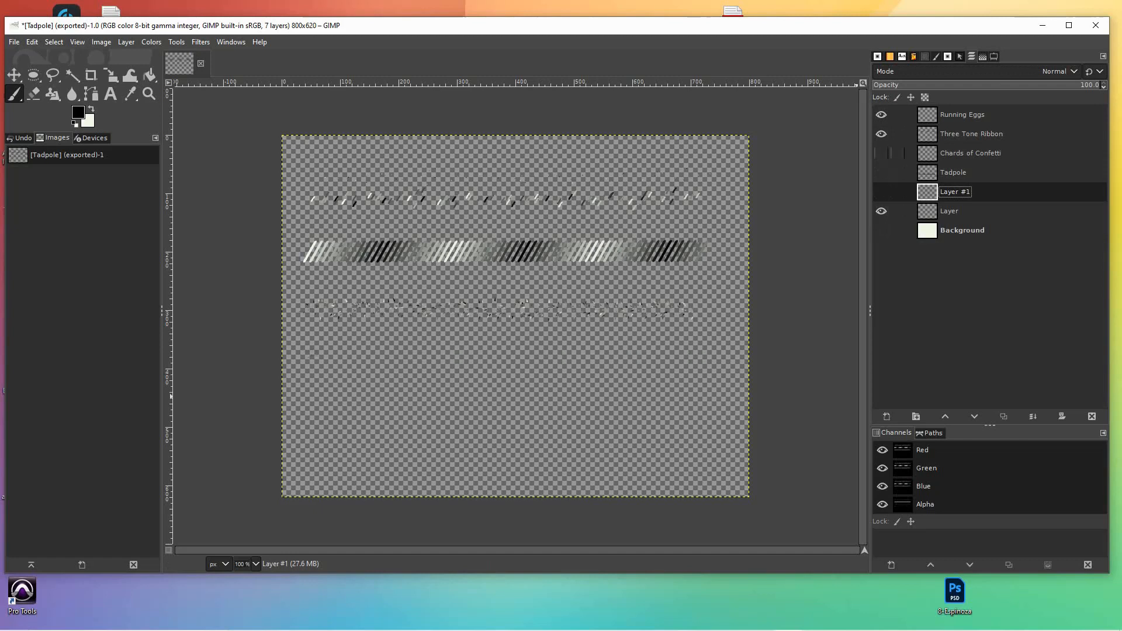
{"action": "left_click", "coordinate": [882, 133]}
{"action": "left_click", "coordinate": [882, 115]}
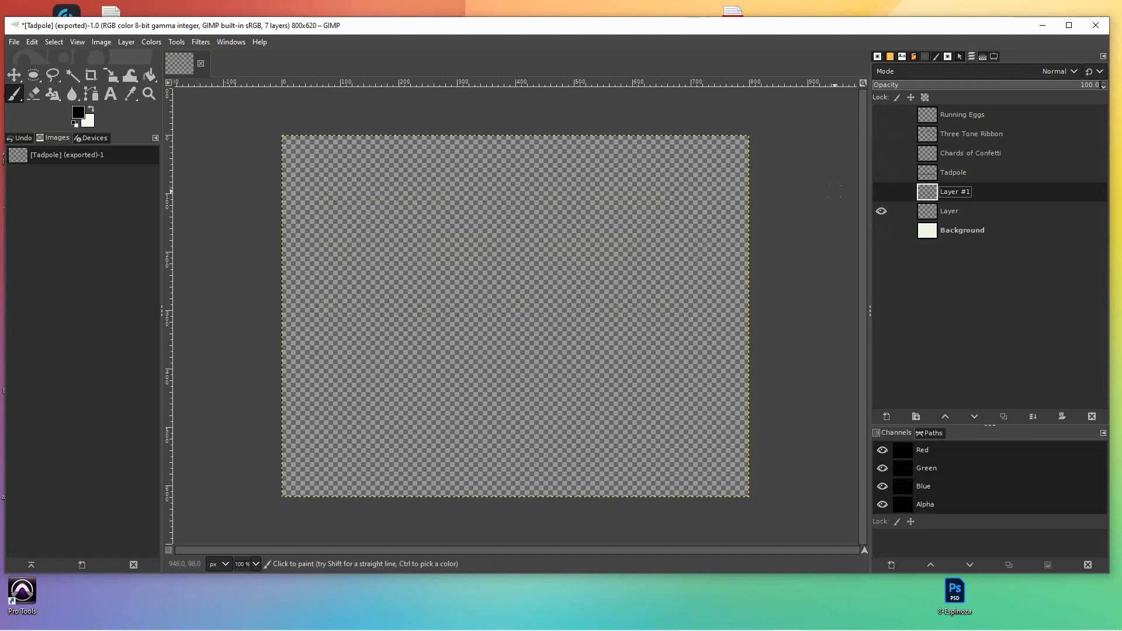
{"action": "left_click", "coordinate": [881, 192]}
{"action": "left_click", "coordinate": [882, 211]}
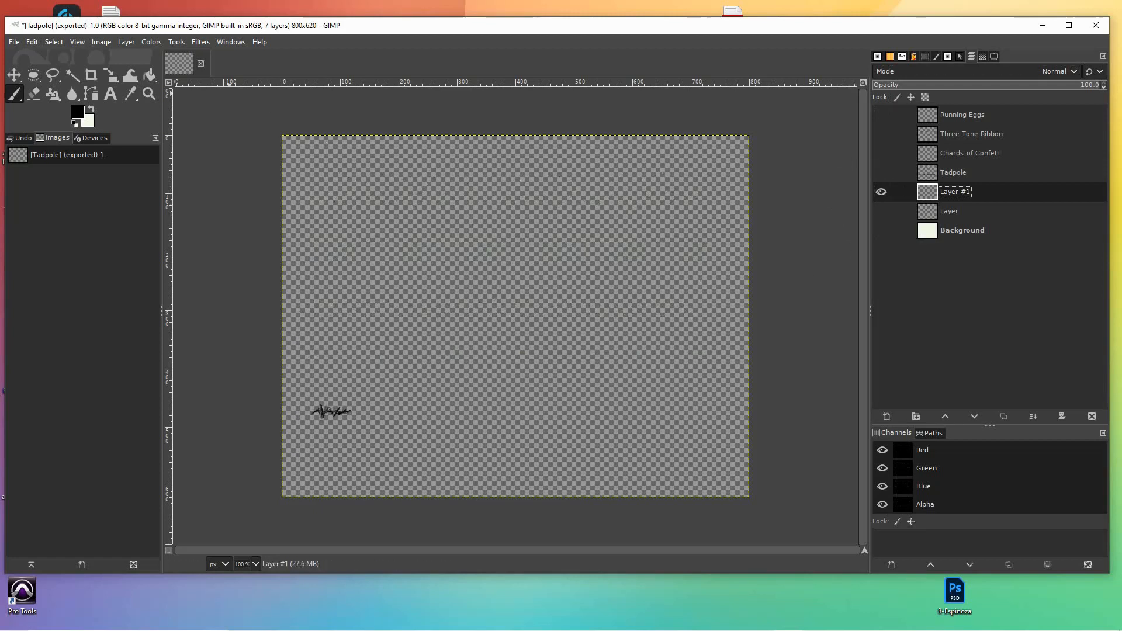
Step: Export the visible stroke as the brush file Pins and Needles.gbr, with the description Pins and Needles
{"action": "left_click", "coordinate": [14, 42]}
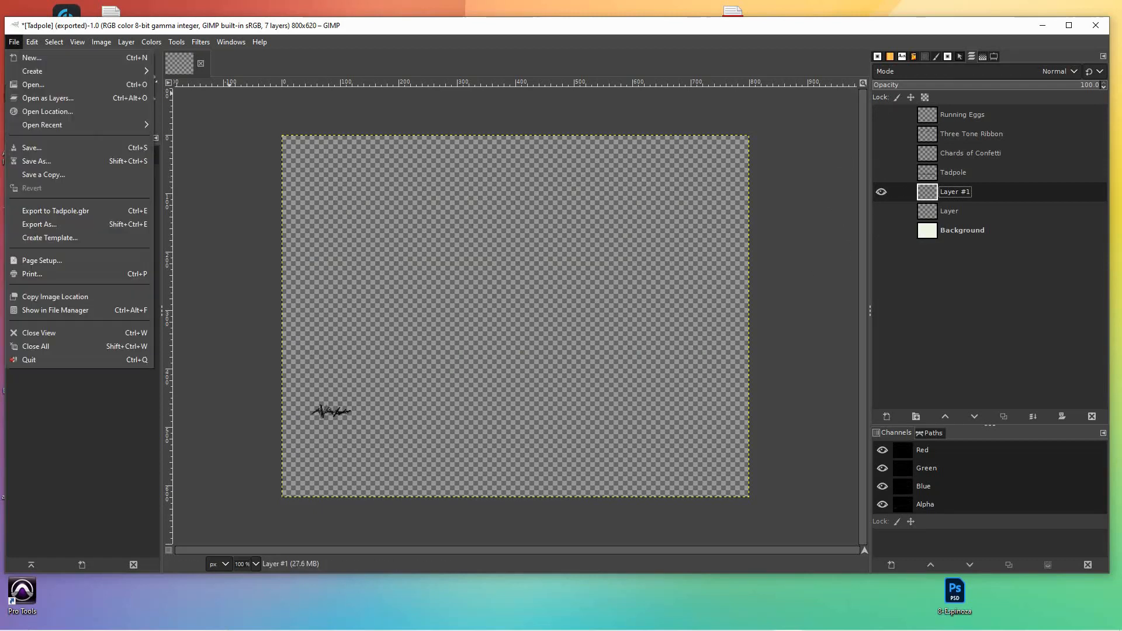
{"action": "left_click", "coordinate": [36, 225]}
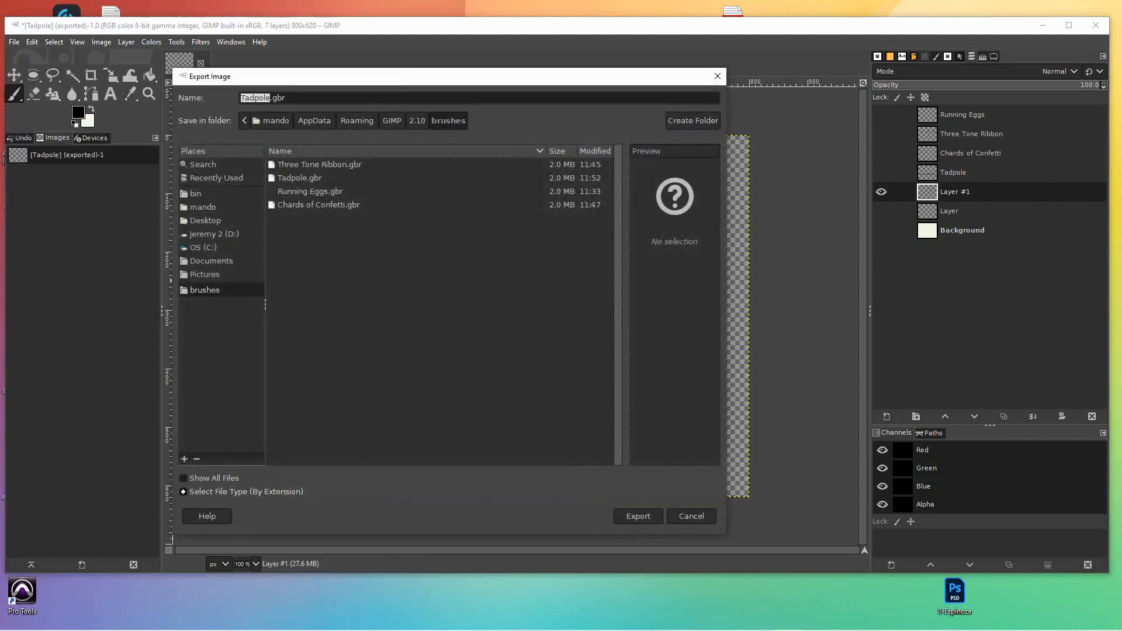
{"action": "type", "text": "Pins and Needles"}
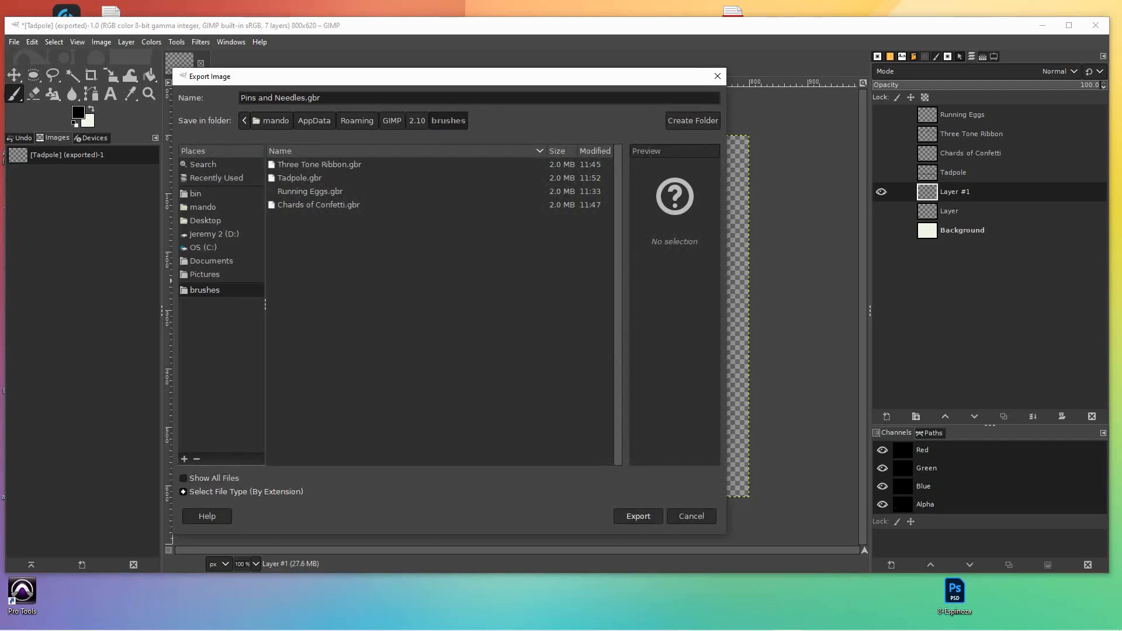
{"action": "key", "text": "Return"}
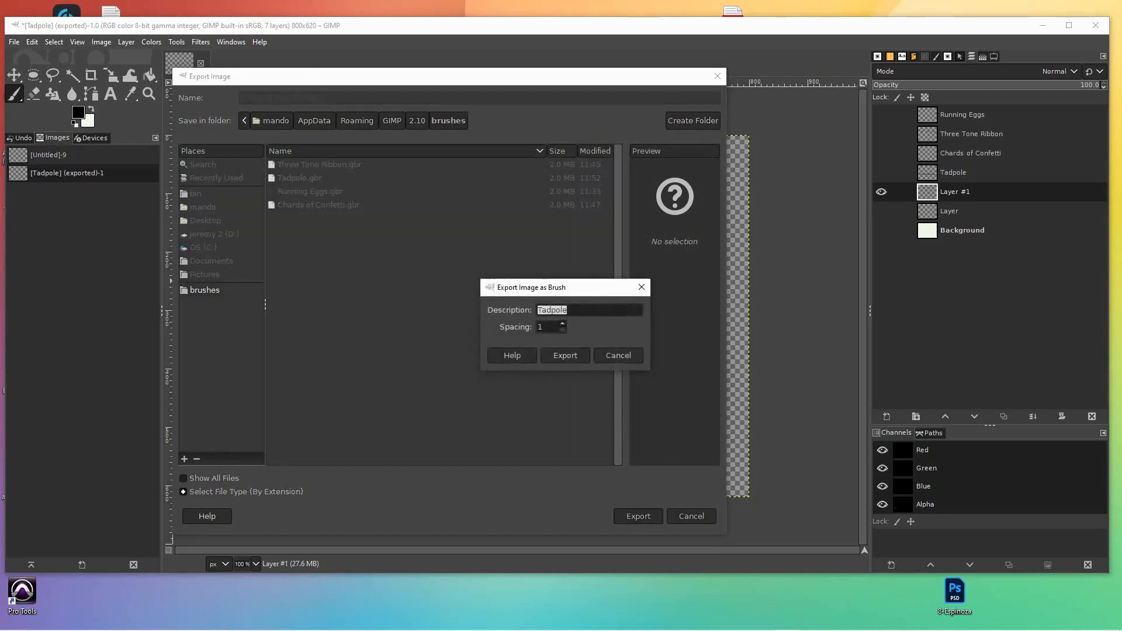
{"action": "type", "text": "Pins and Needles"}
{"action": "left_click", "coordinate": [565, 355]}
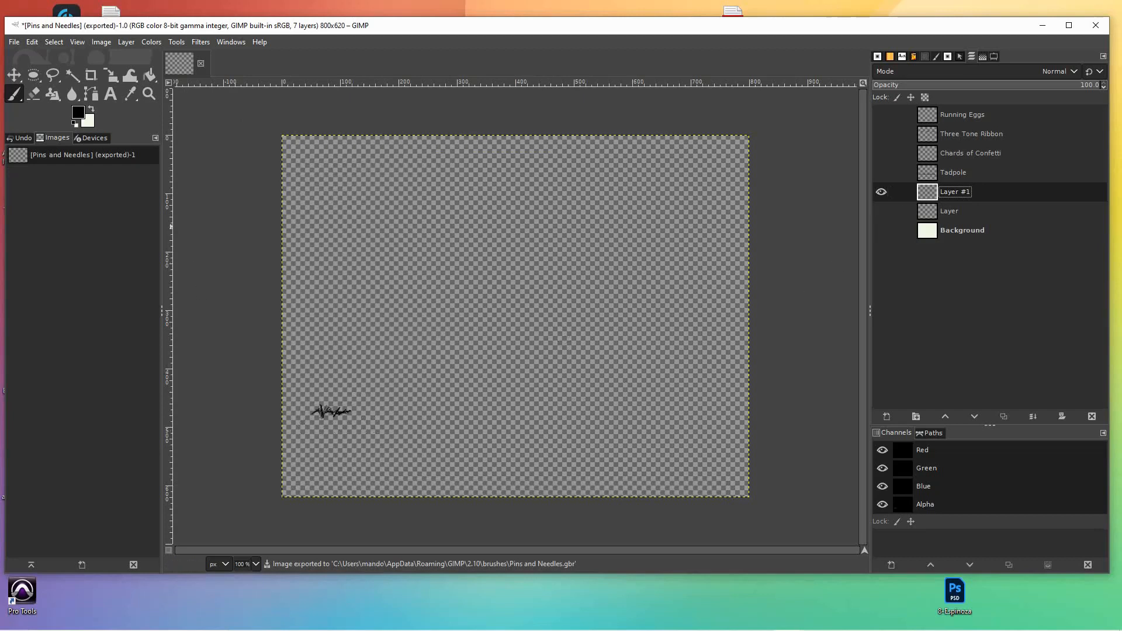
Step: Erase the short trial stroke on Layer #1, showing the Background layer to see the remains
{"action": "left_click", "coordinate": [33, 94]}
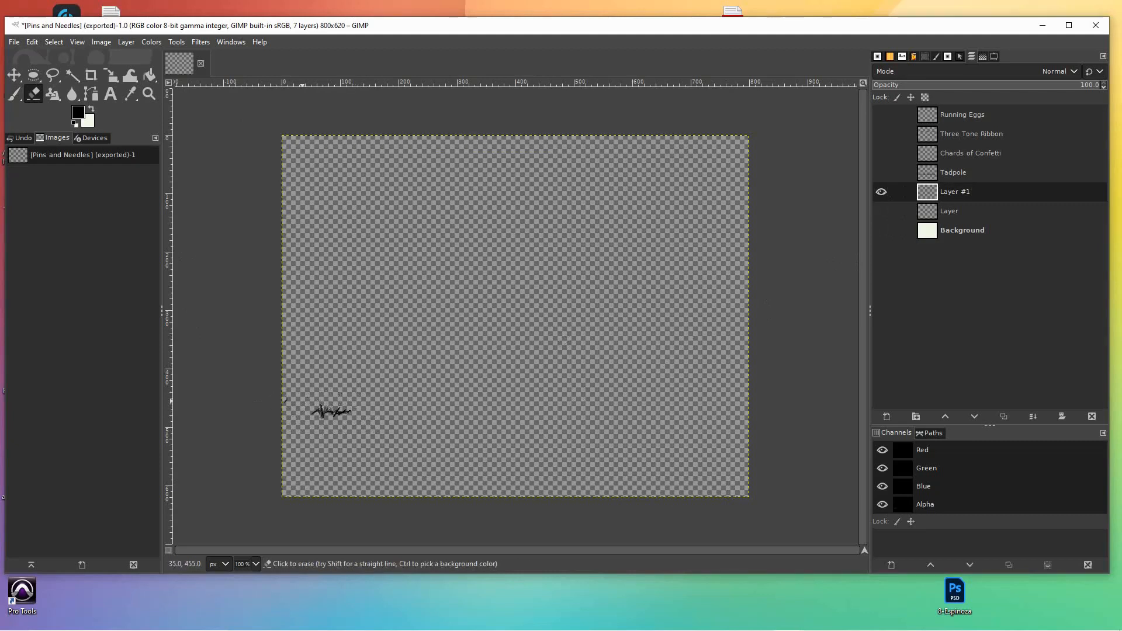
{"action": "mouse_move", "coordinate": [321, 406]}
{"action": "left_mouse_down"}
{"action": "mouse_move", "coordinate": [326, 419]}
{"action": "mouse_move", "coordinate": [347, 417]}
{"action": "left_mouse_up"}
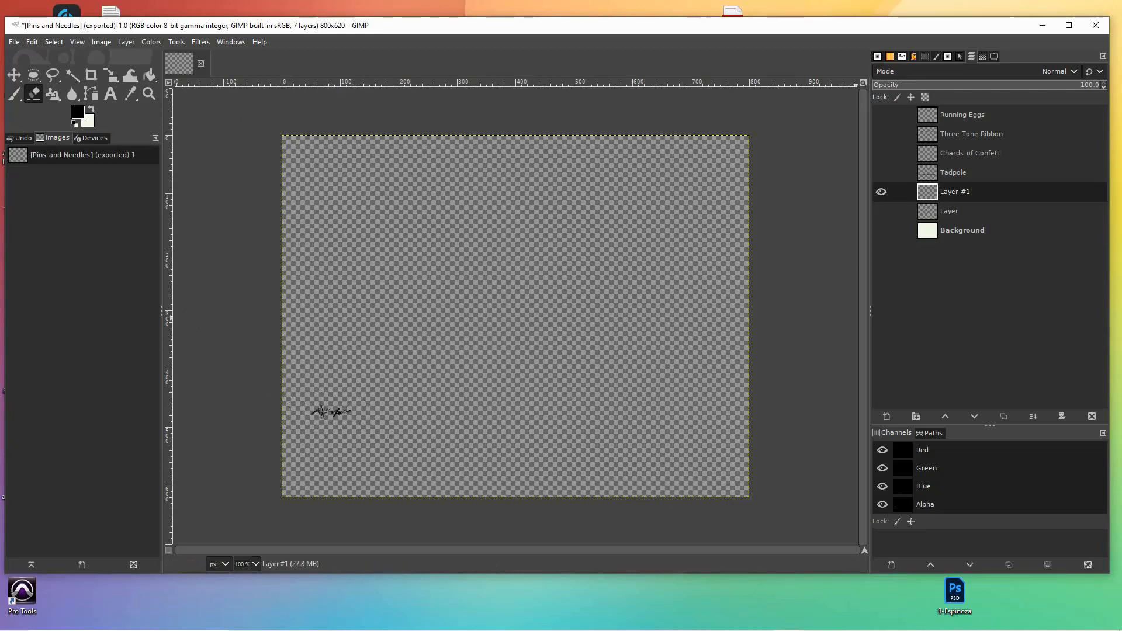
{"action": "left_click", "coordinate": [882, 230]}
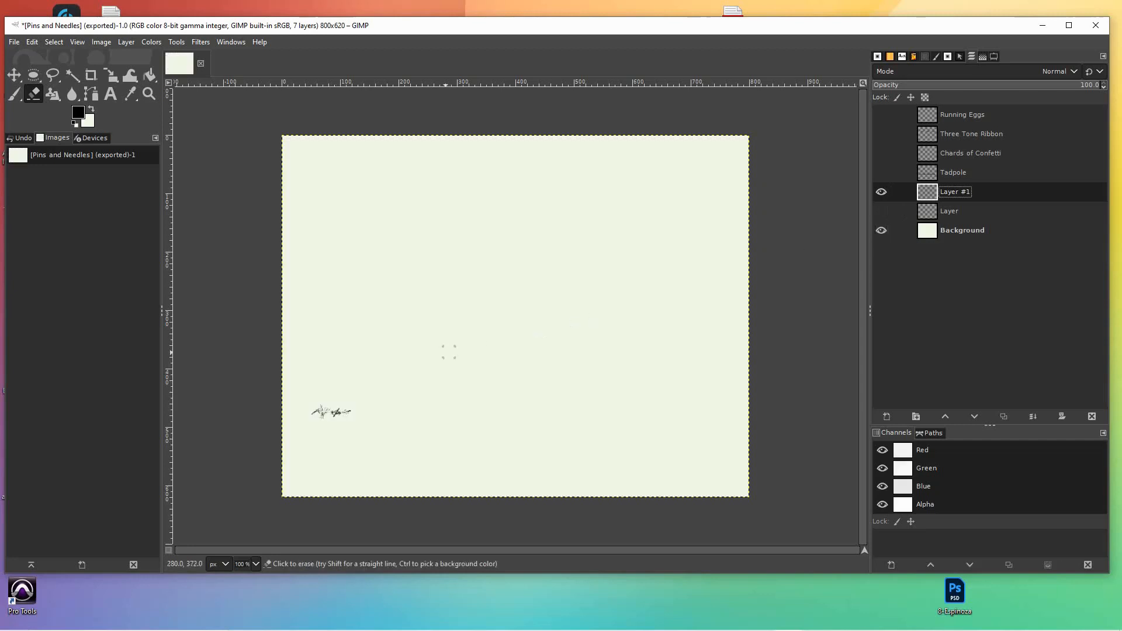
{"action": "left_click_drag", "start_coordinate": [321, 409], "coordinate": [339, 413]}
{"action": "left_click_drag", "start_coordinate": [310, 408], "coordinate": [360, 402]}
Step: Show the Tadpole layer and paint a nearly horizontal straight line about 678 px long on Layer #1 below the tadpole row
{"action": "key", "text": "p"}
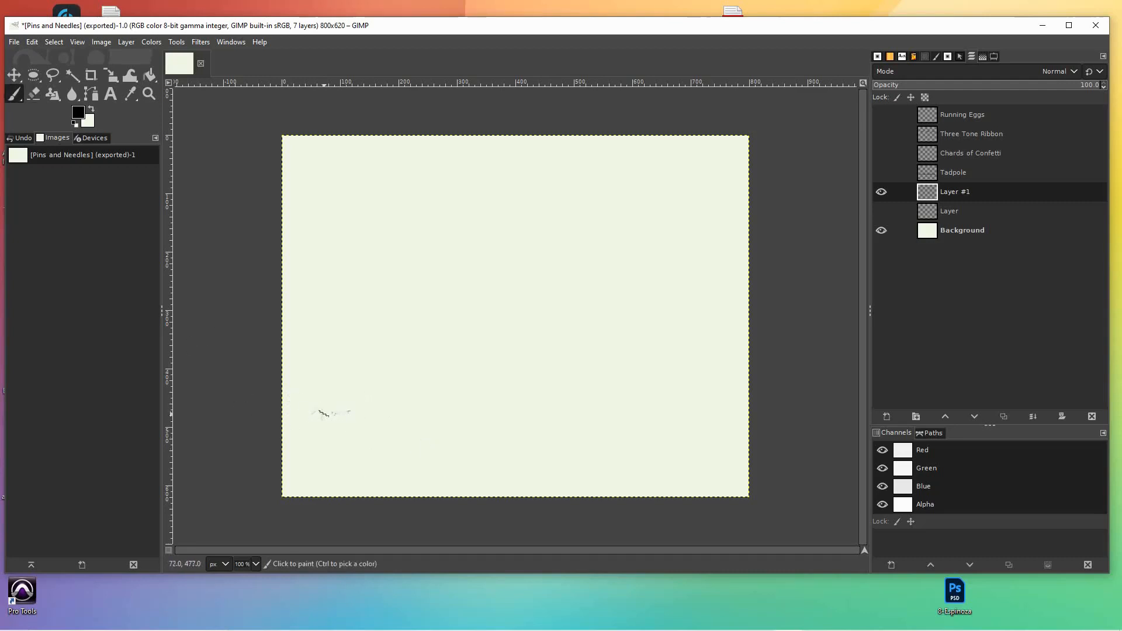
{"action": "left_click", "coordinate": [881, 173]}
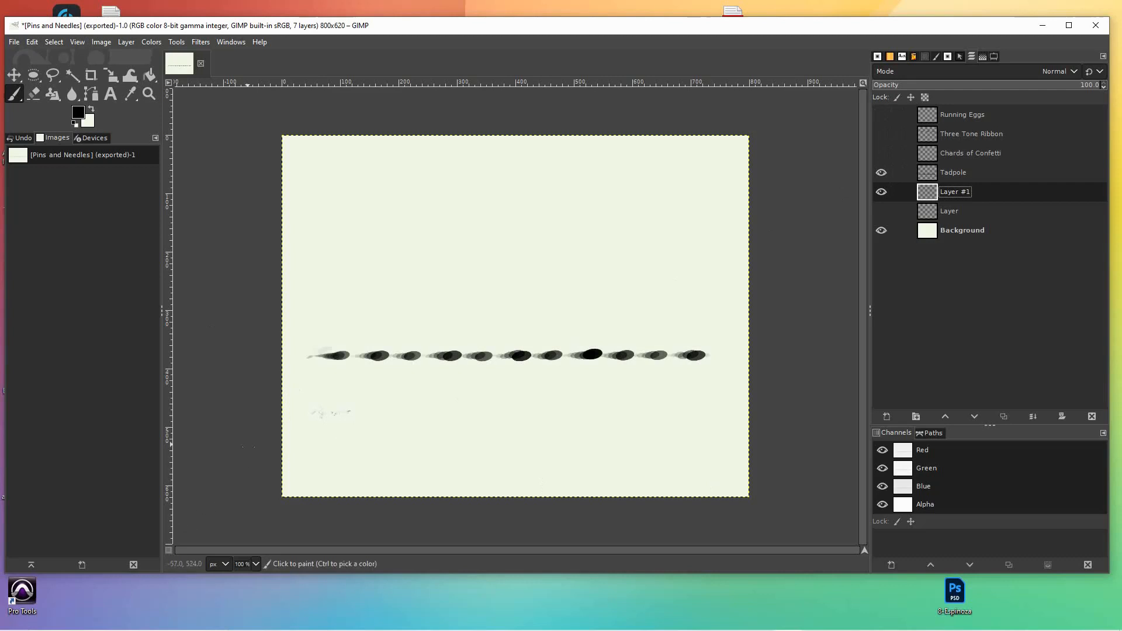
{"action": "left_click", "coordinate": [311, 399]}
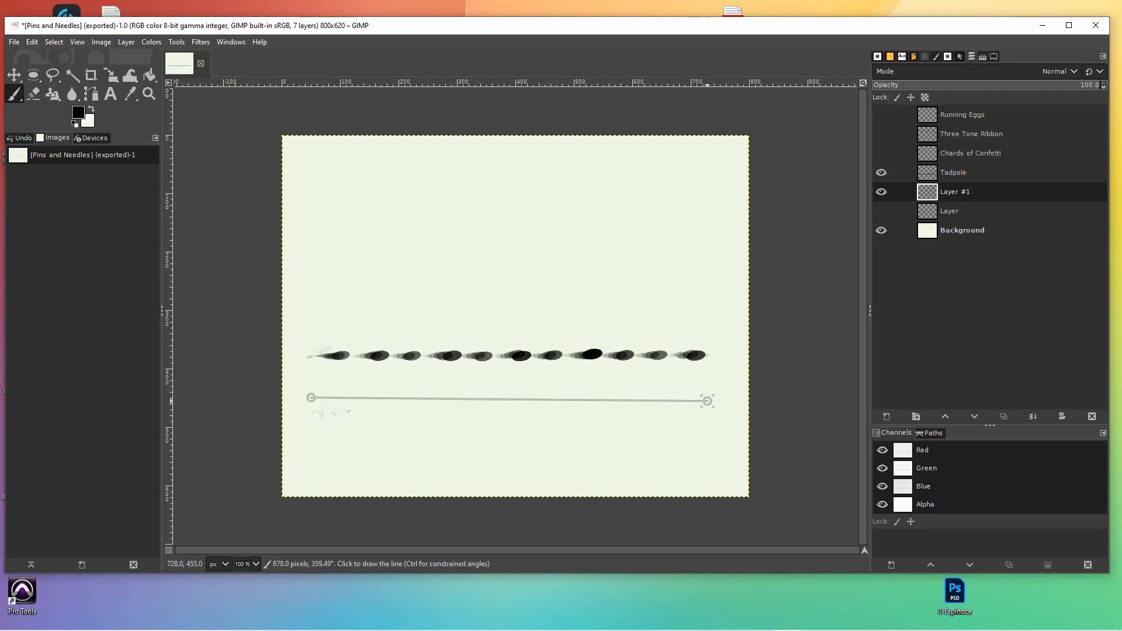
{"action": "left_click", "coordinate": [708, 400], "text": "shift"}
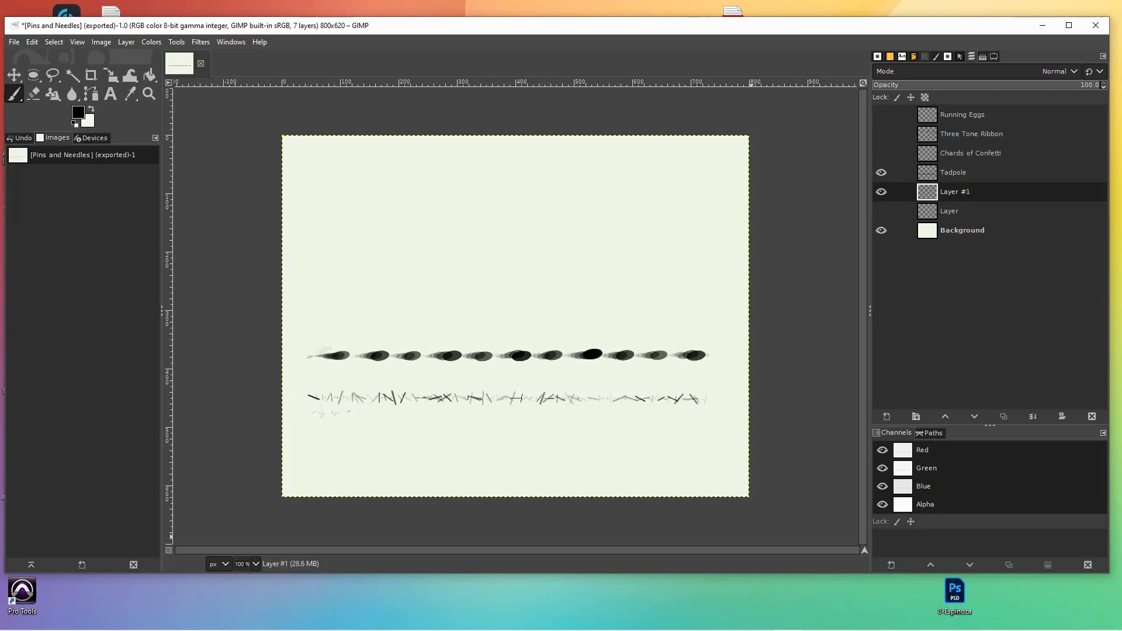
Step: Rename Layer #1 as Pins and Needles and make the empty layer below it active
{"action": "double_click", "coordinate": [955, 192]}
{"action": "type", "text": "Pins and Needles"}
{"action": "left_click", "coordinate": [950, 211]}
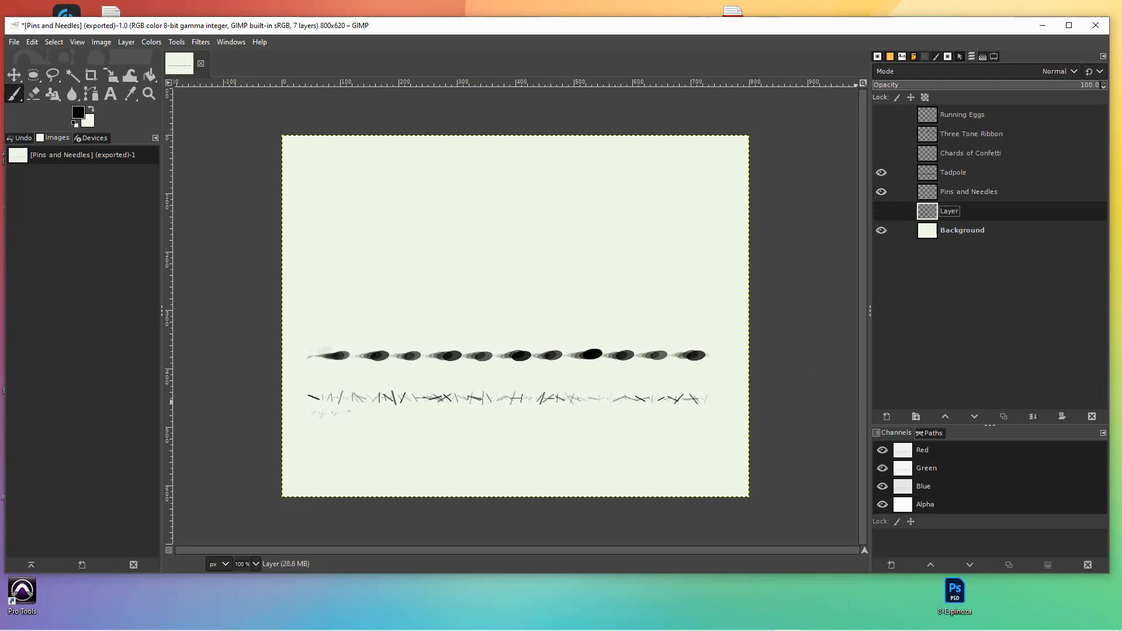
Step: Hide the Tadpole and Pins and Needles layers and show the empty layer named Layer
{"action": "left_click", "coordinate": [882, 172]}
{"action": "left_click", "coordinate": [882, 192]}
{"action": "left_click", "coordinate": [881, 211]}
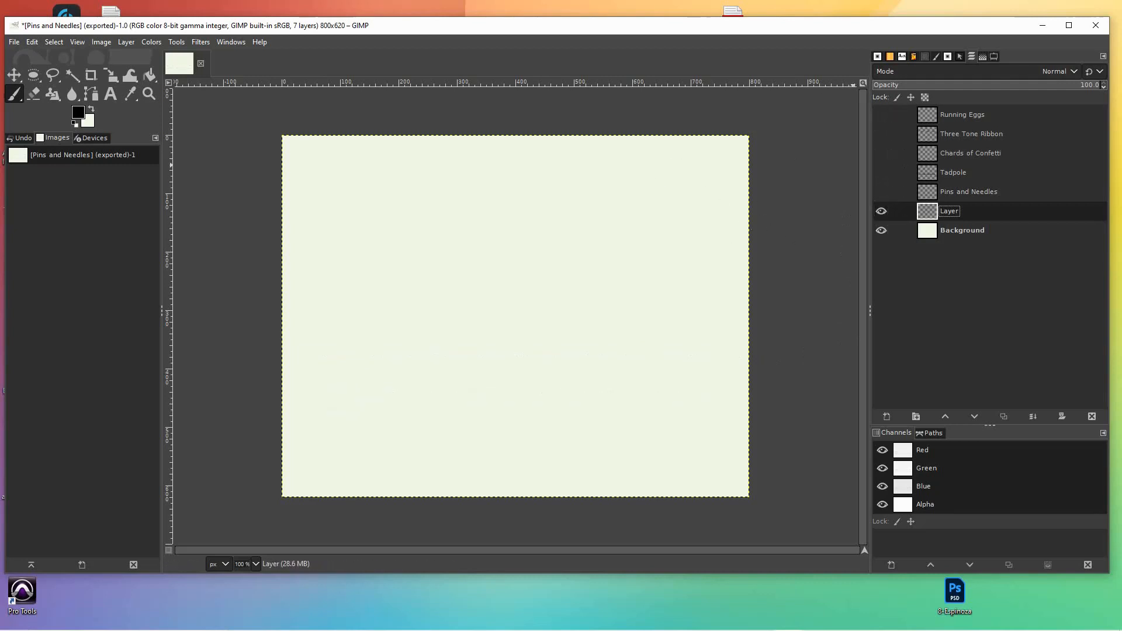
Step: Create a new brush with the diamond shape
{"action": "left_click", "coordinate": [947, 57]}
{"action": "left_click", "coordinate": [877, 57]}
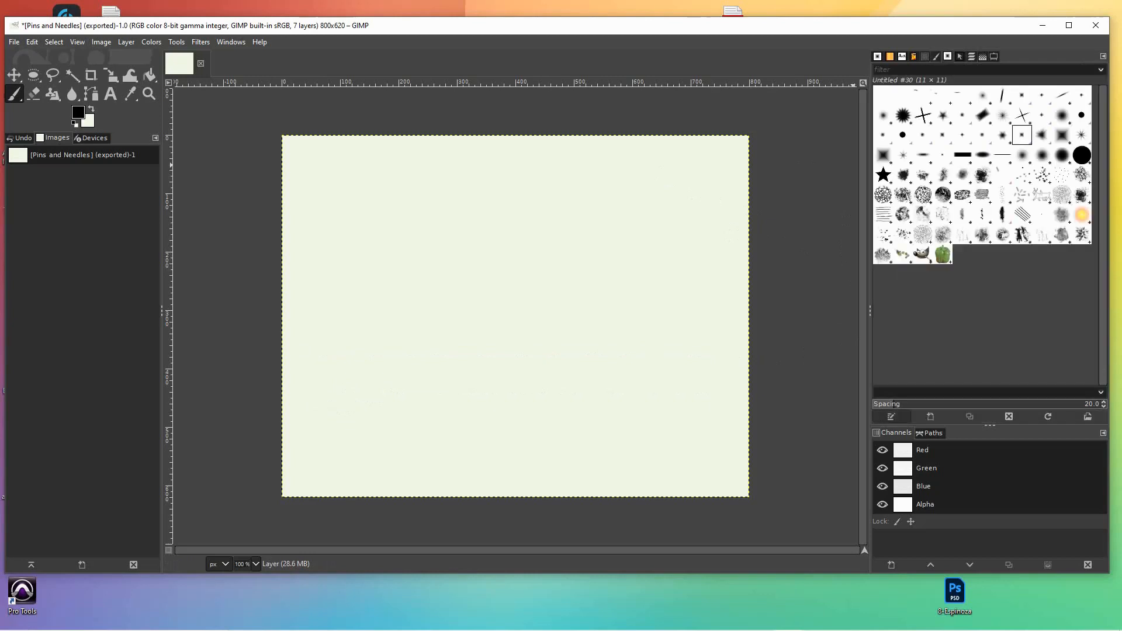
{"action": "left_click", "coordinate": [931, 417]}
{"action": "left_click", "coordinate": [931, 350]}
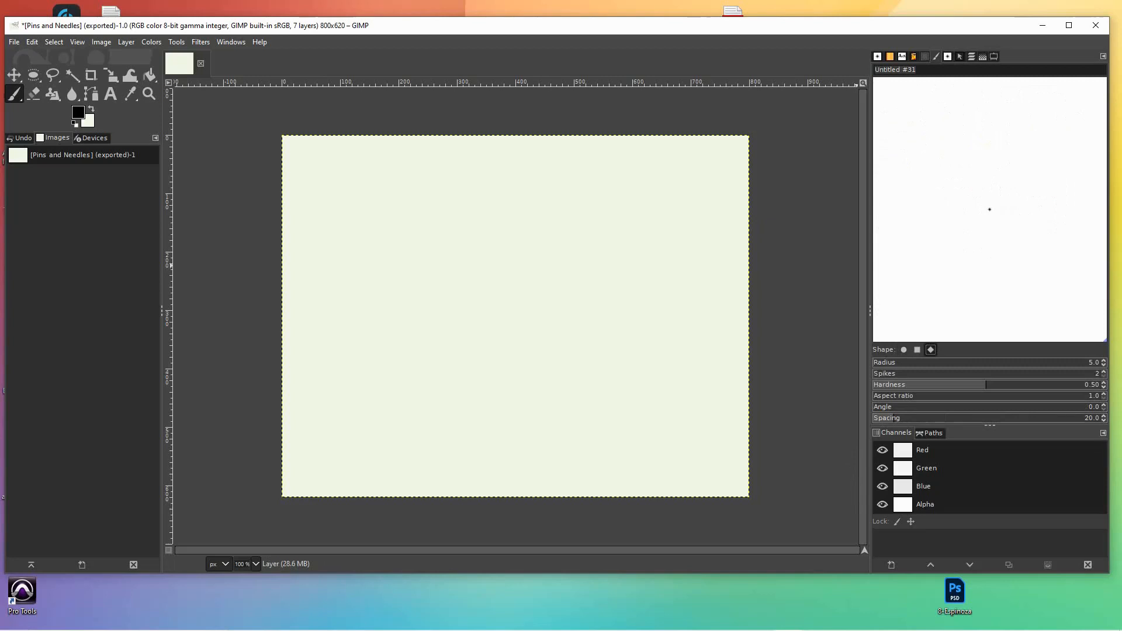
Step: Turn off Incremental and Smooth stroke for the Paintbrush, collapsing its dynamics options
{"action": "left_click", "coordinate": [995, 57]}
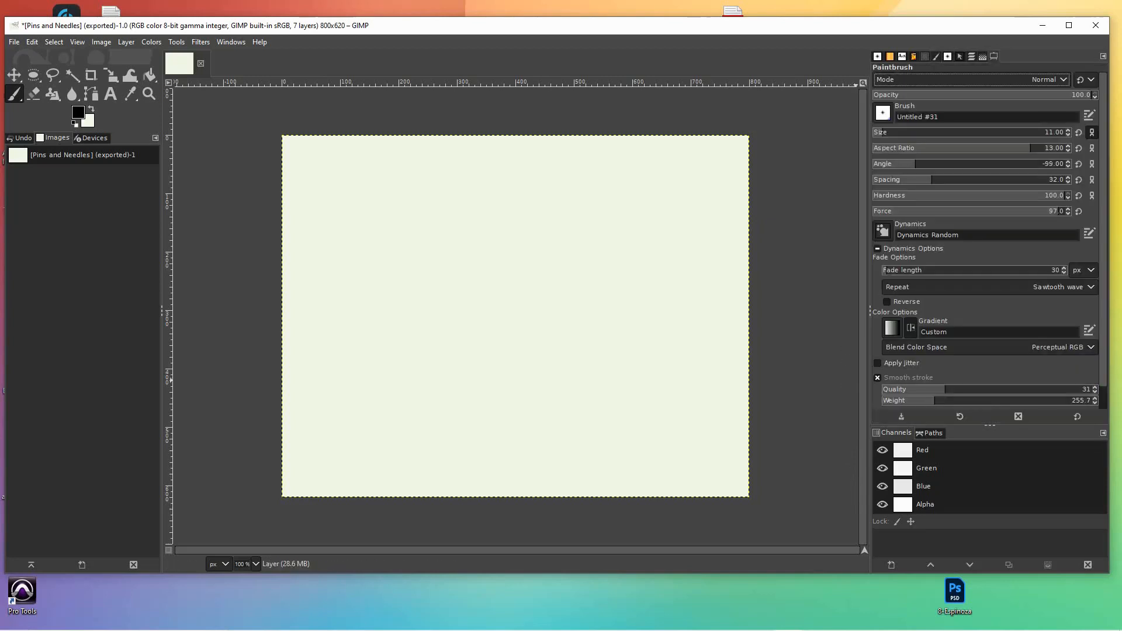
{"action": "left_click", "coordinate": [878, 249]}
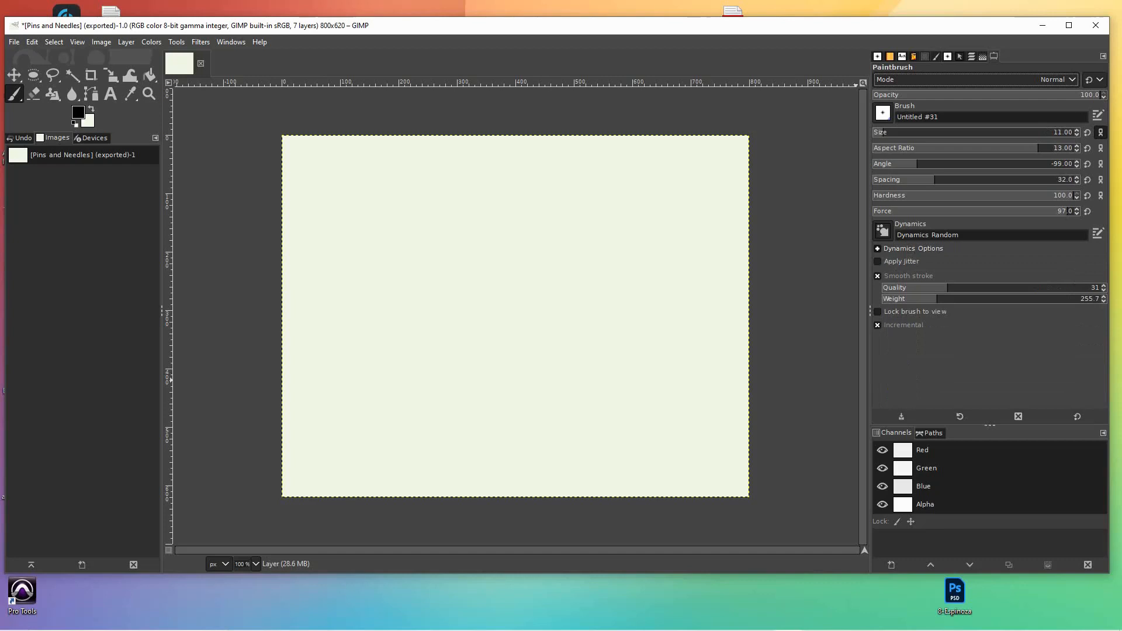
{"action": "left_click", "coordinate": [878, 249]}
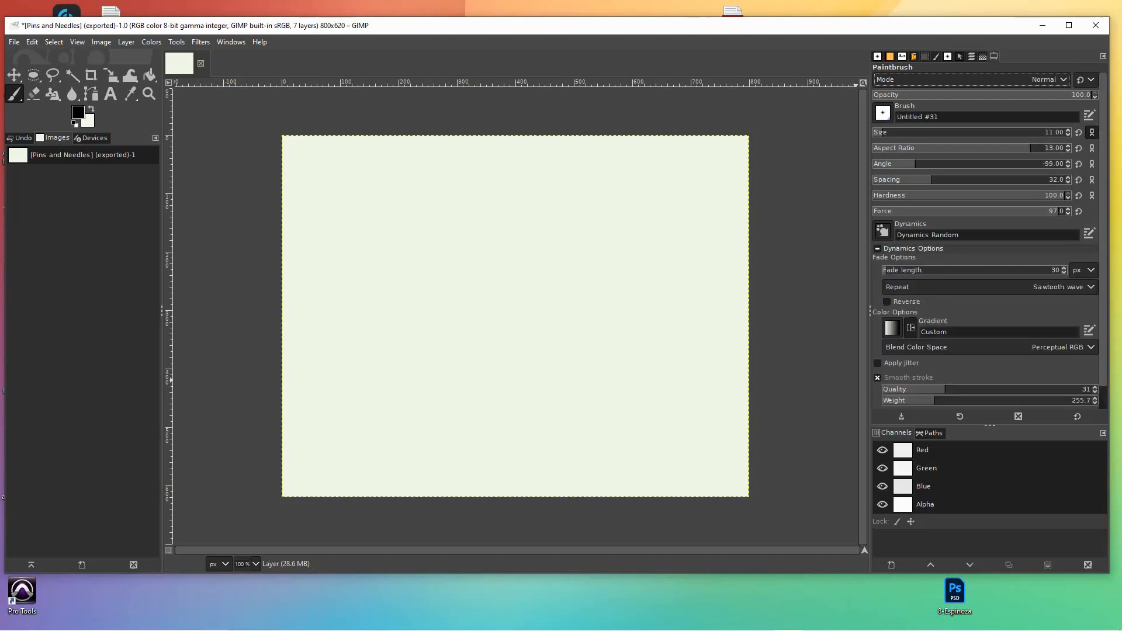
{"action": "left_click", "coordinate": [878, 249]}
{"action": "left_click", "coordinate": [878, 325]}
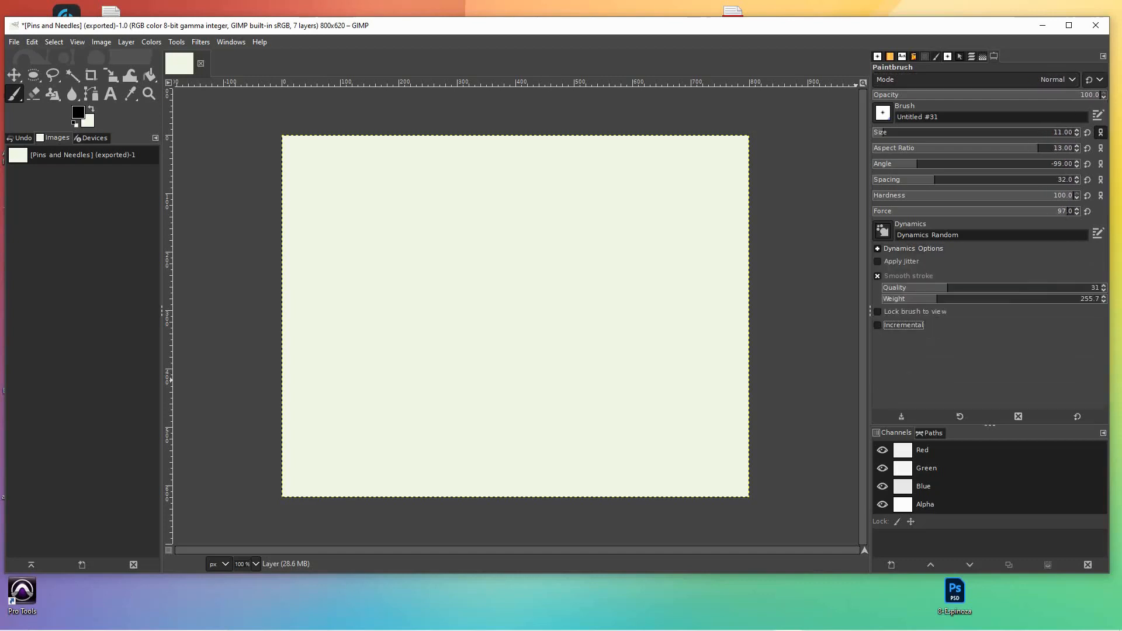
{"action": "left_click", "coordinate": [878, 276]}
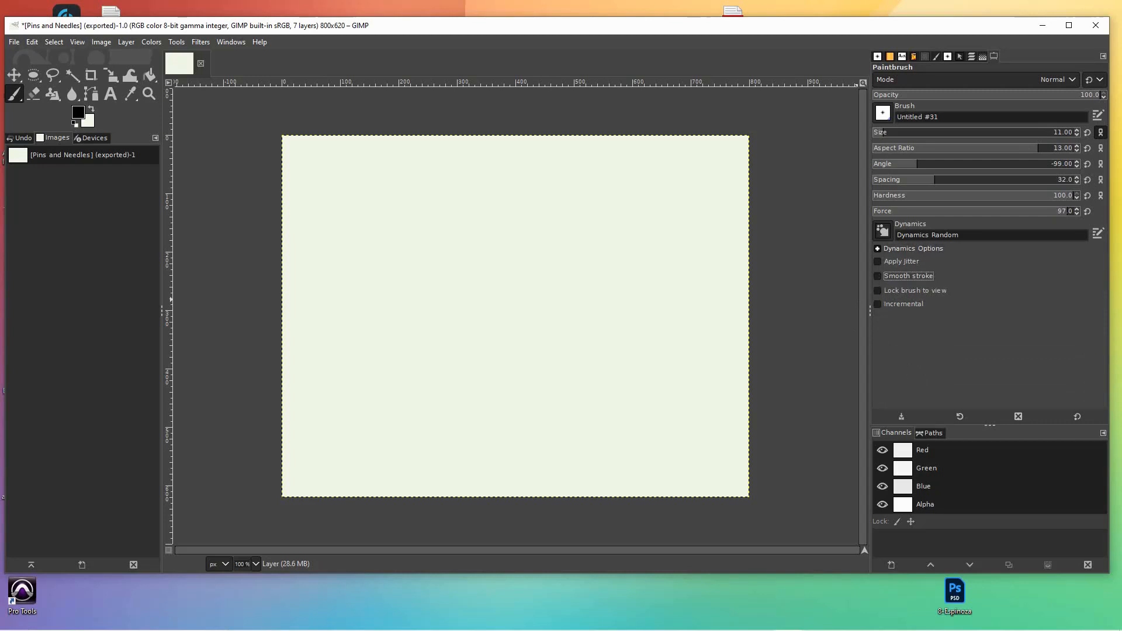
Step: Set the paint dynamics to Basic Dynamics, paint a test stroke and undo it
{"action": "left_click", "coordinate": [883, 231]}
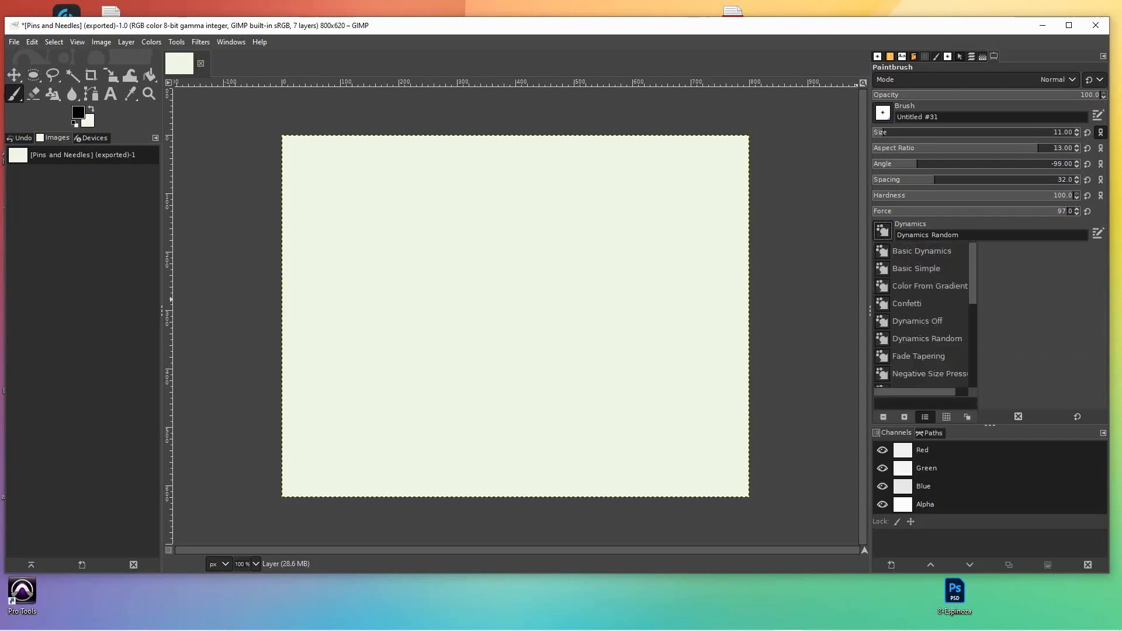
{"action": "left_click", "coordinate": [922, 251]}
{"action": "left_click_drag", "start_coordinate": [377, 221], "coordinate": [671, 226]}
{"action": "key", "text": "ctrl+z"}
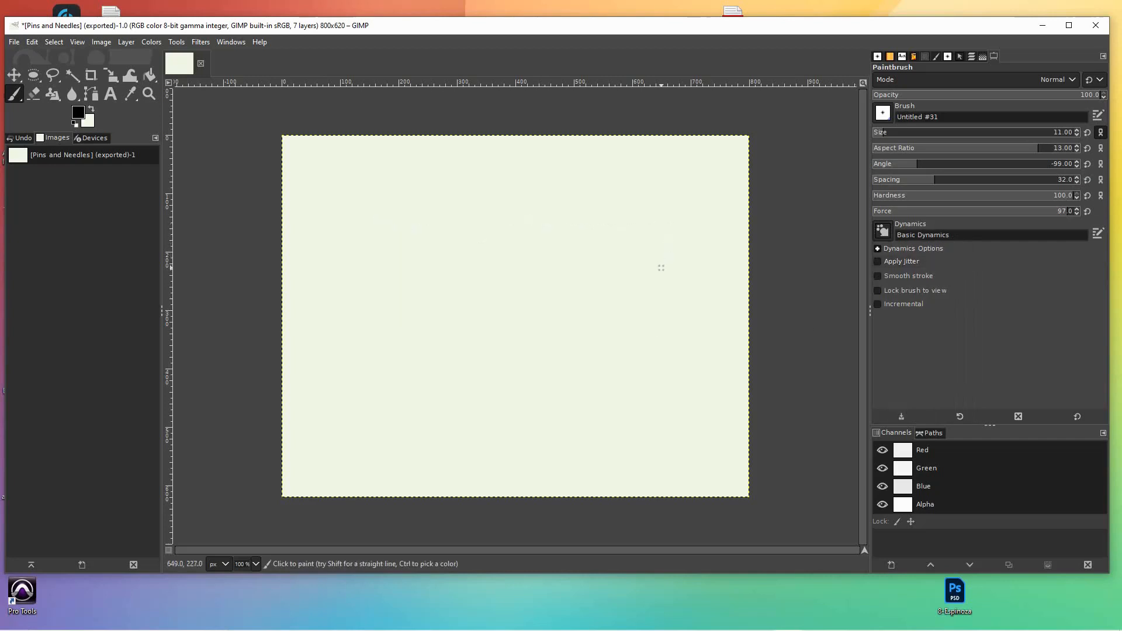
Step: Set the brush size to 27 and the aspect ratio to -6, painting and undoing a test stroke after each change
{"action": "left_click", "coordinate": [893, 132]}
{"action": "left_click_drag", "start_coordinate": [331, 204], "coordinate": [608, 208]}
{"action": "key", "text": "ctrl+z"}
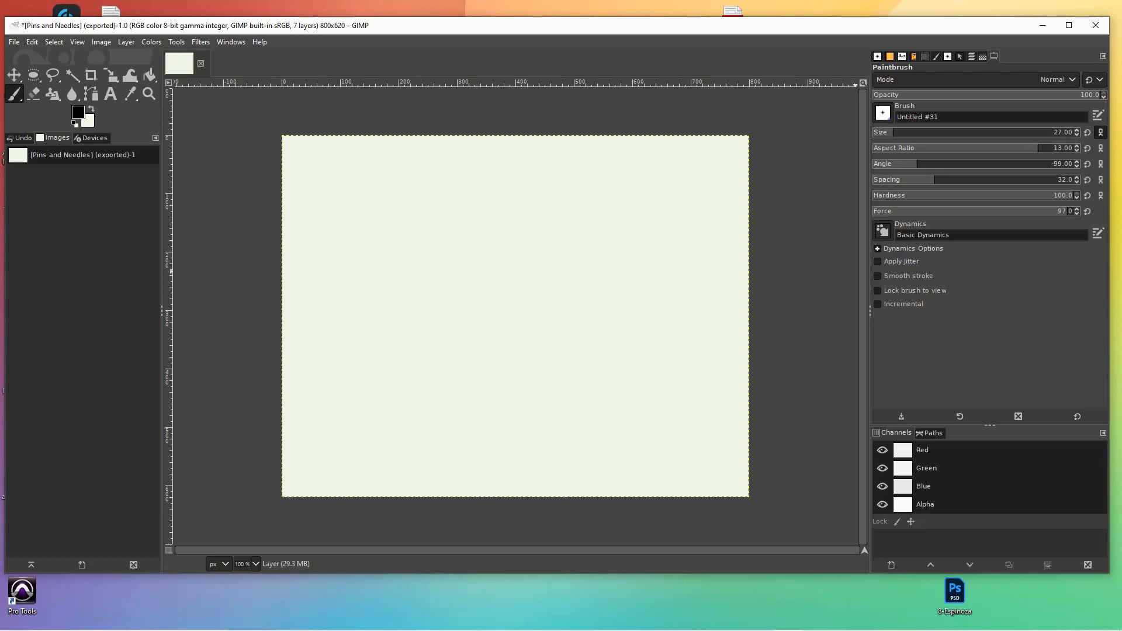
{"action": "left_click", "coordinate": [953, 148]}
{"action": "left_click_drag", "start_coordinate": [376, 227], "coordinate": [645, 239]}
{"action": "key", "text": "ctrl+z"}
Step: Set the brush angle to -28, paint a test stroke and undo it
{"action": "left_click_drag", "start_coordinate": [939, 164], "coordinate": [957, 164]}
{"action": "left_click_drag", "start_coordinate": [657, 234], "coordinate": [360, 251]}
{"action": "key", "text": "ctrl+z"}
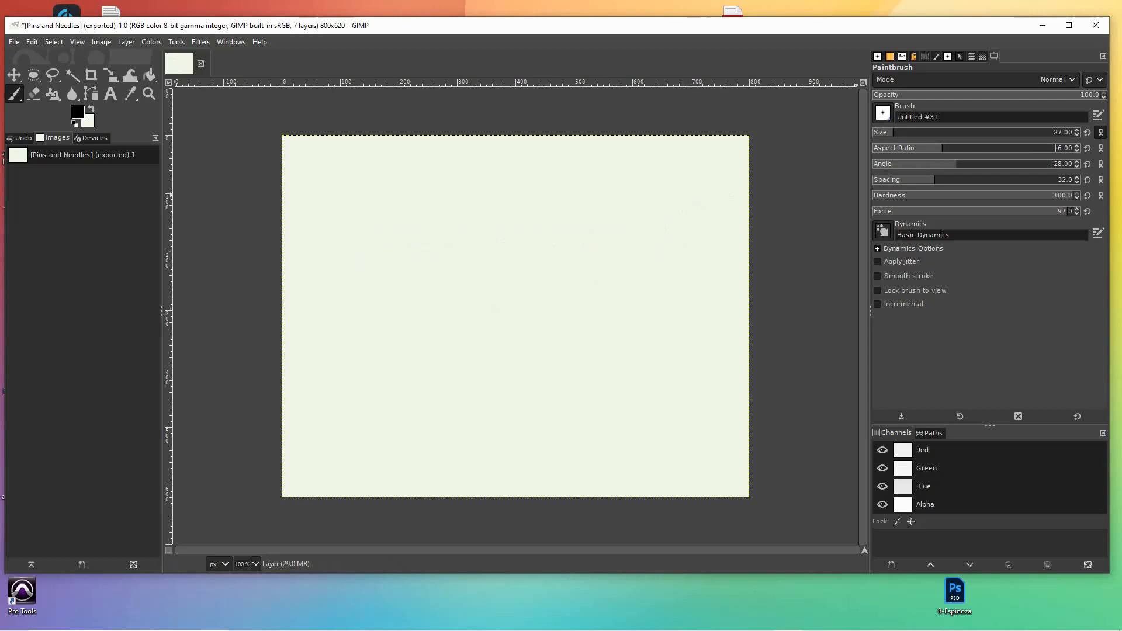
Step: Try brush aspect ratios of 17 and -15 with a test stroke for each, and undo both strokes
{"action": "left_click_drag", "start_coordinate": [952, 148], "coordinate": [1063, 148]}
{"action": "left_click_drag", "start_coordinate": [706, 222], "coordinate": [321, 223]}
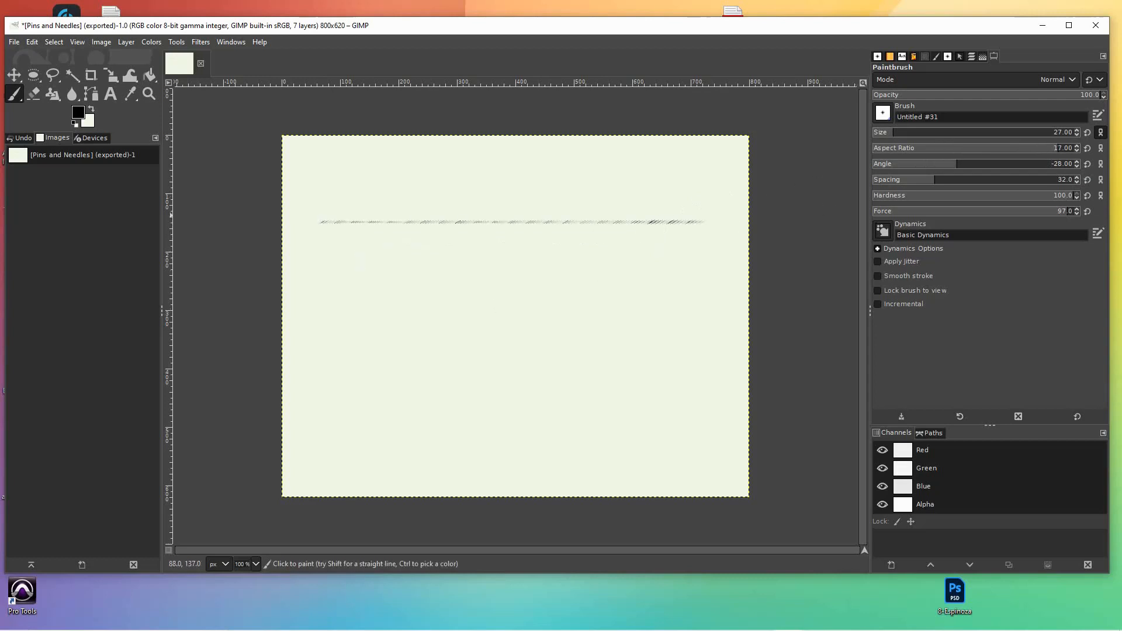
{"action": "left_click", "coordinate": [899, 148]}
{"action": "mouse_move", "coordinate": [664, 185]}
{"action": "left_mouse_down"}
{"action": "mouse_move", "coordinate": [612, 196]}
{"action": "mouse_move", "coordinate": [378, 190]}
{"action": "left_mouse_up"}
{"action": "key", "text": "ctrl+z"}
{"action": "key", "text": "ctrl+z"}
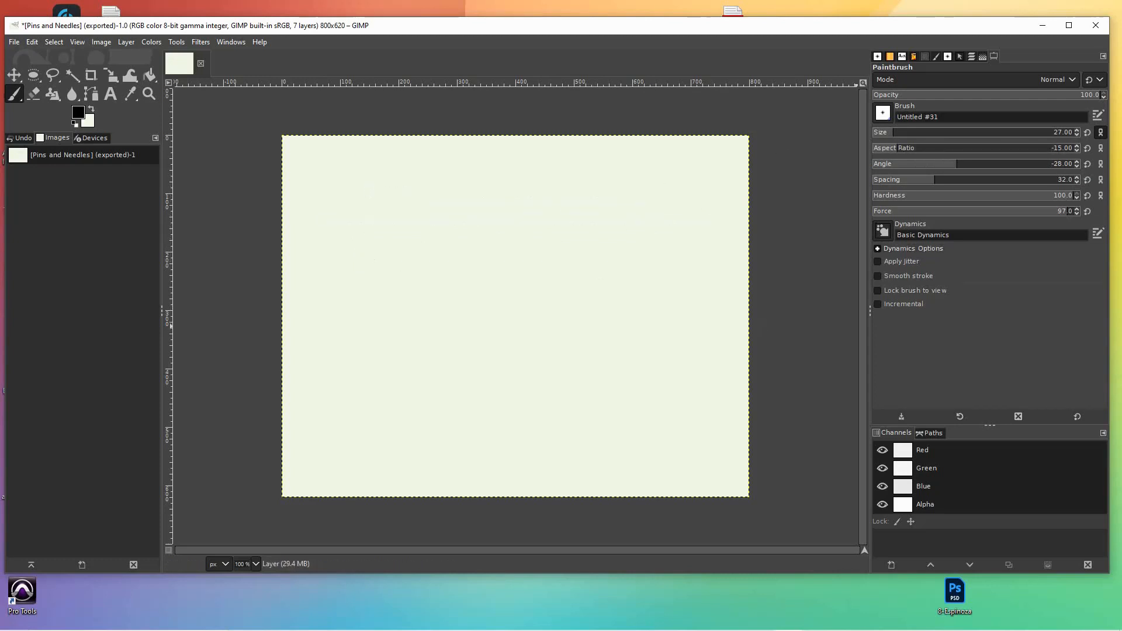
Step: Set the brush size to 125 and the aspect ratio to -1, paint a test stroke and undo it
{"action": "left_click", "coordinate": [928, 132]}
{"action": "left_click", "coordinate": [937, 148]}
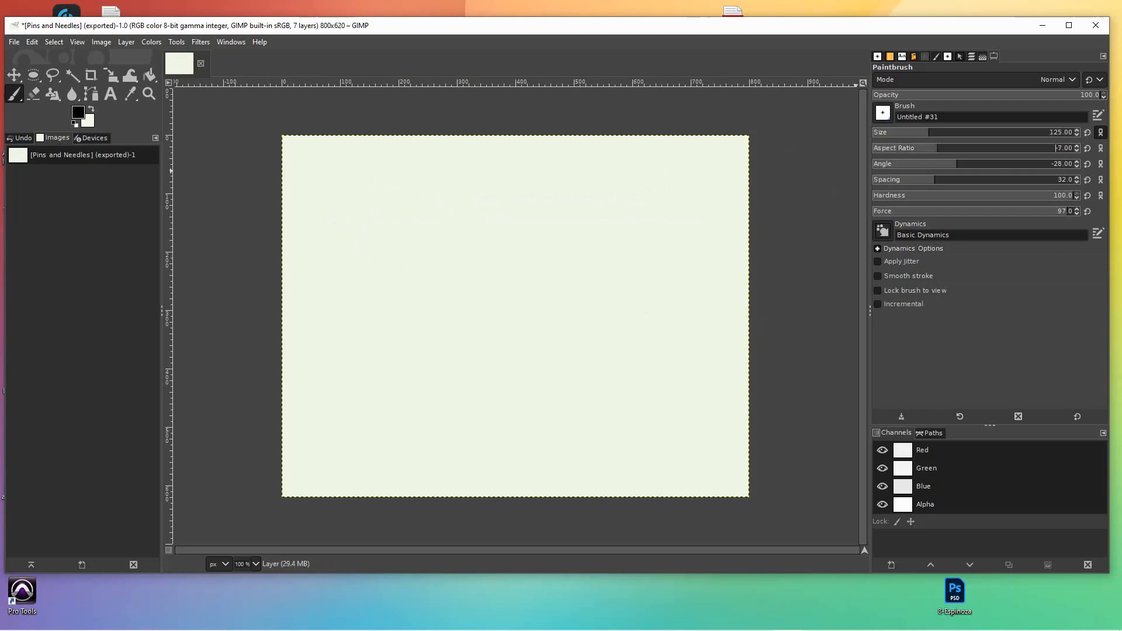
{"action": "left_click", "coordinate": [968, 148]}
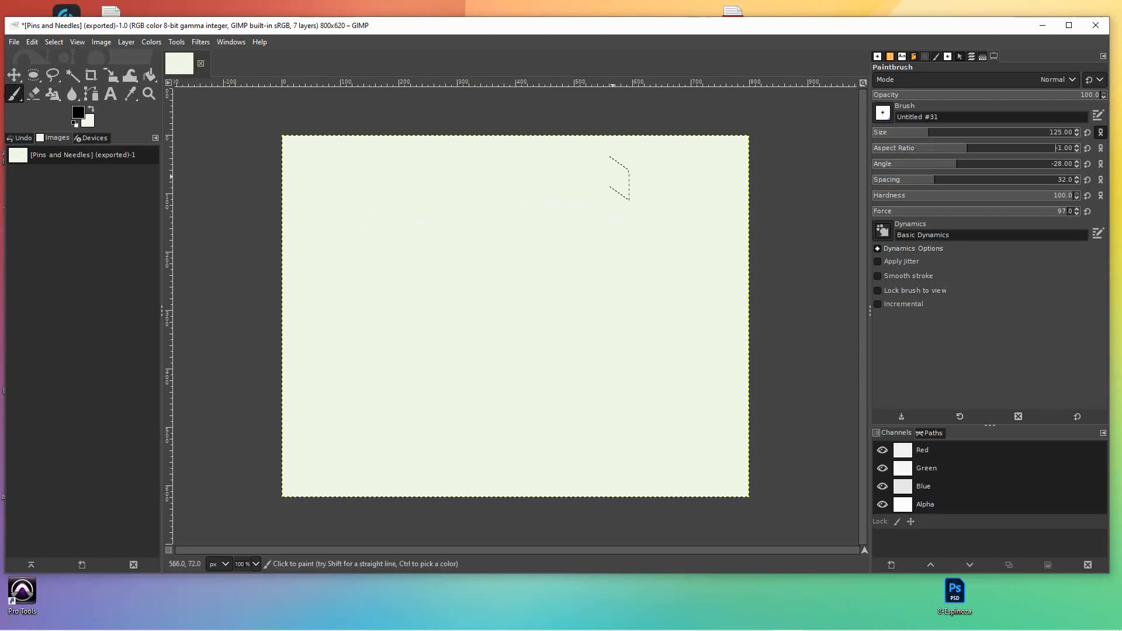
{"action": "left_click_drag", "start_coordinate": [359, 233], "coordinate": [696, 249]}
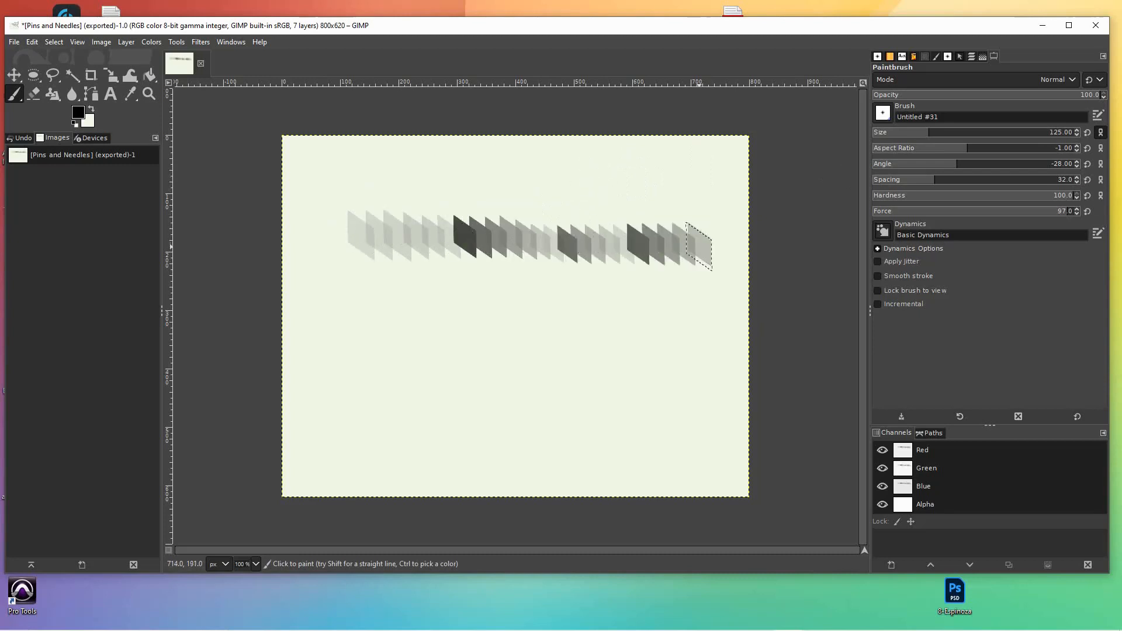
{"action": "key", "text": "ctrl+z"}
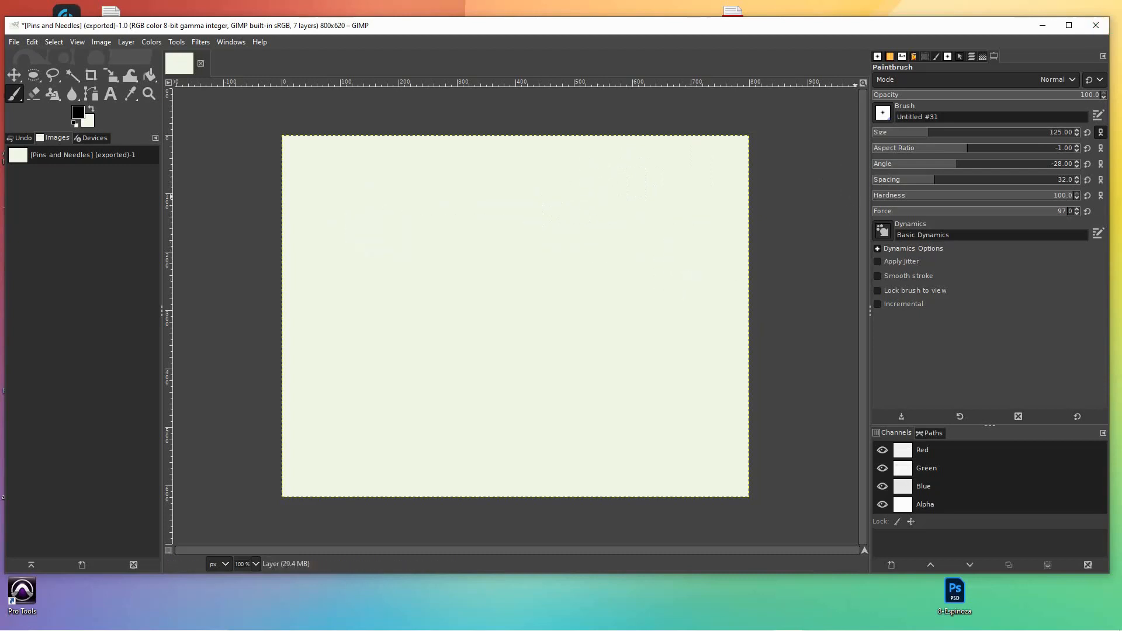
Step: Set the brush spacing to 91 and the hardness to 56, painting and undoing a test stroke after each change
{"action": "left_click_drag", "start_coordinate": [935, 179], "coordinate": [996, 179]}
{"action": "left_click_drag", "start_coordinate": [682, 221], "coordinate": [278, 202]}
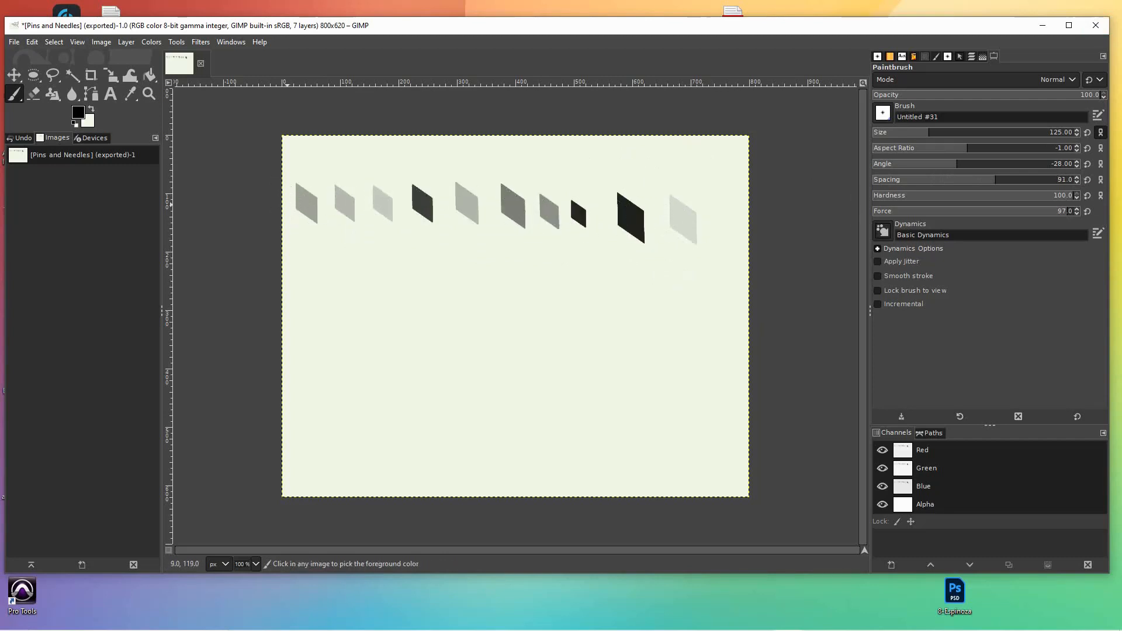
{"action": "key", "text": "ctrl+z"}
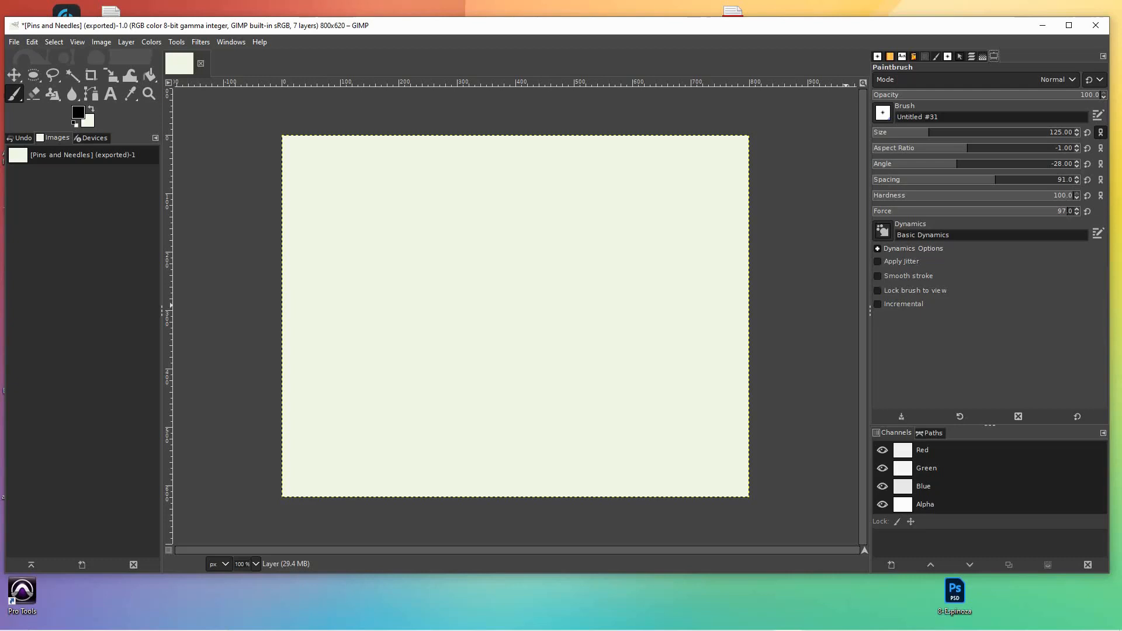
{"action": "left_click", "coordinate": [984, 195]}
{"action": "mouse_move", "coordinate": [710, 239]}
{"action": "left_mouse_down"}
{"action": "mouse_move", "coordinate": [583, 255]}
{"action": "mouse_move", "coordinate": [280, 259]}
{"action": "left_mouse_up"}
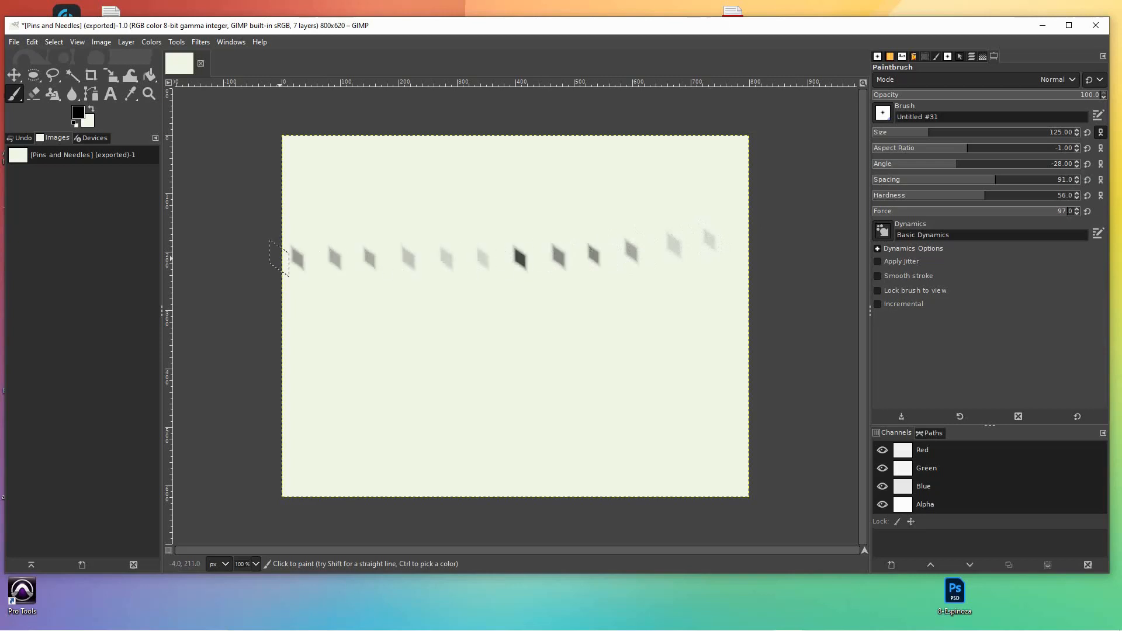
{"action": "key", "text": "ctrl+z"}
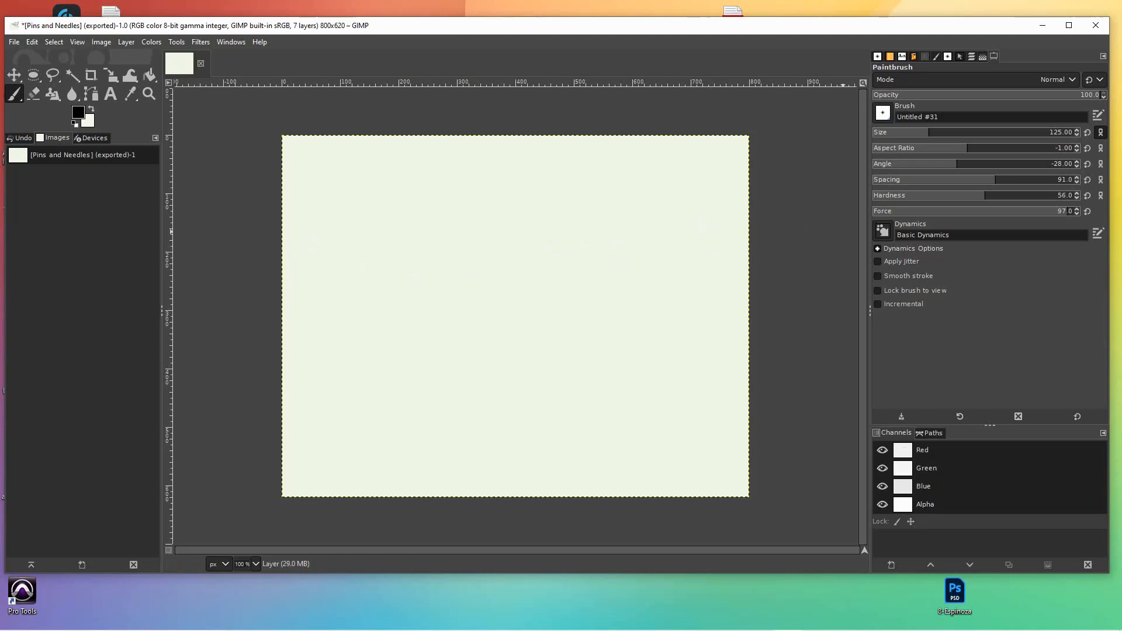
Step: Set the brush force to 48 and the hardness to 100, paint a test stroke and undo it
{"action": "left_click", "coordinate": [968, 211]}
{"action": "left_click_drag", "start_coordinate": [985, 196], "coordinate": [1081, 196]}
{"action": "left_click_drag", "start_coordinate": [731, 222], "coordinate": [328, 222]}
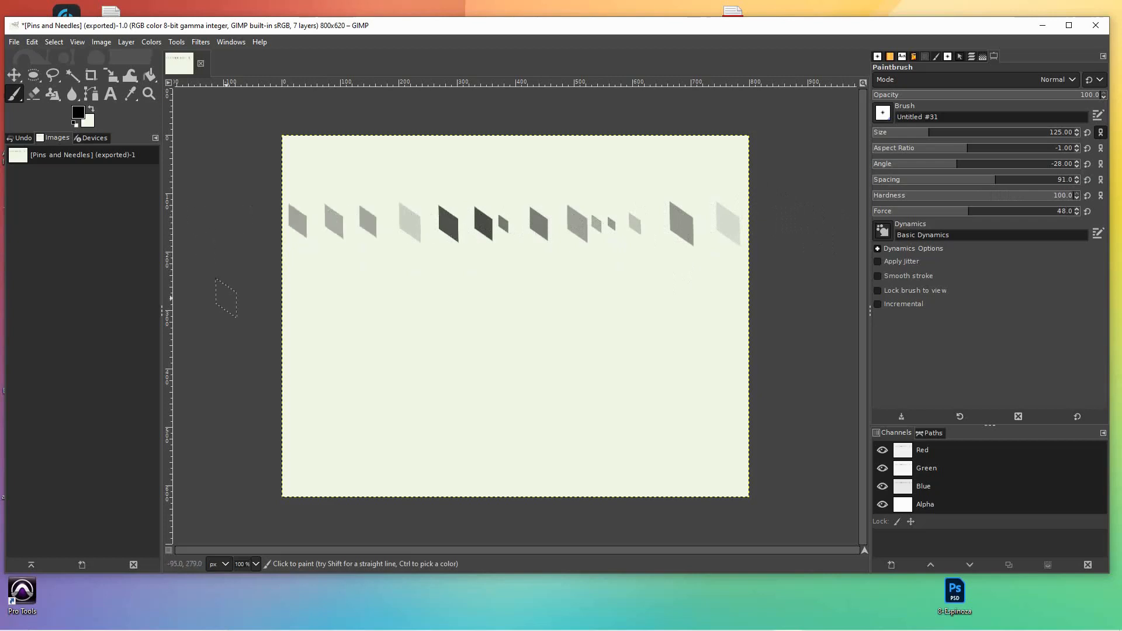
{"action": "key", "text": "ctrl+z"}
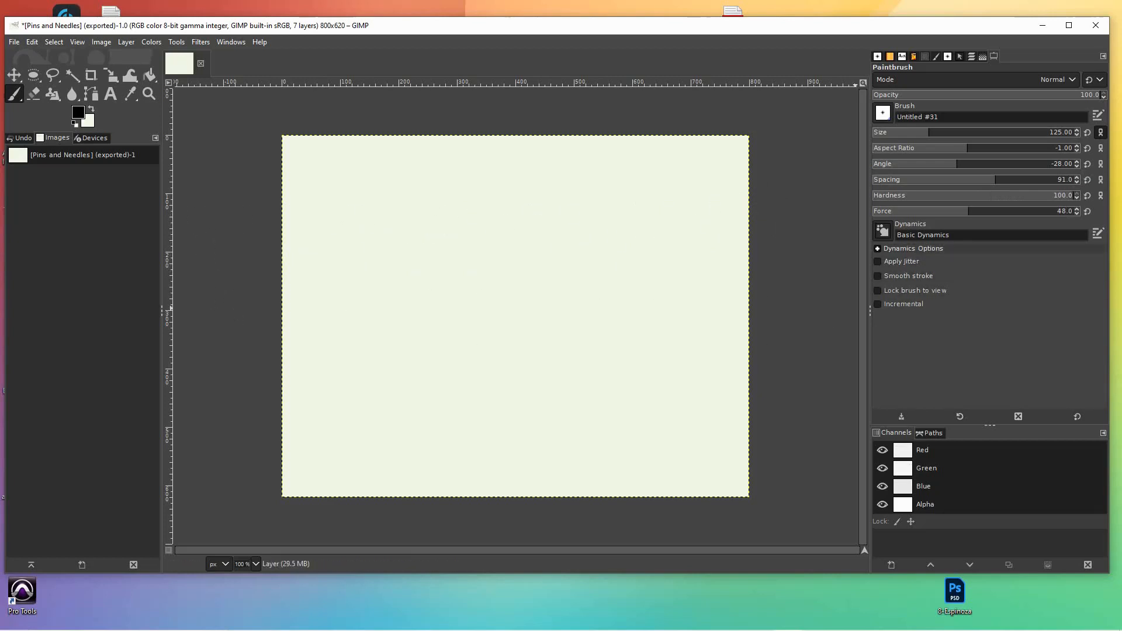
Step: Expand the dynamics options and adjust the fade length, ending at 677 px, painting and undoing a test stroke after each change
{"action": "left_click", "coordinate": [877, 249]}
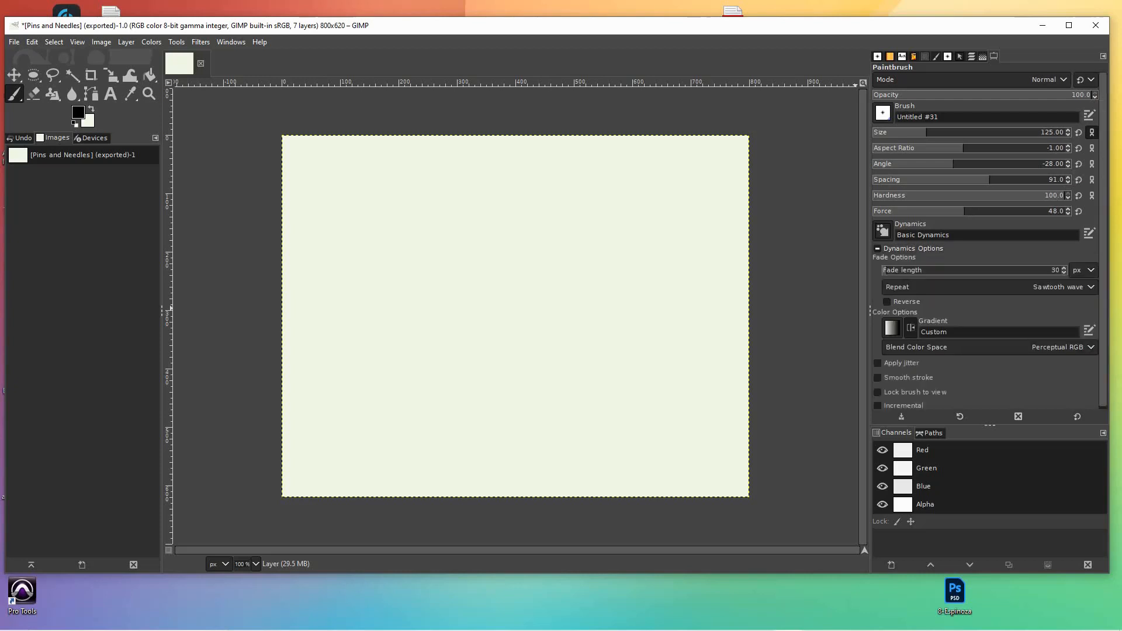
{"action": "scroll", "coordinate": [988, 392], "scroll_direction": "down", "scroll_amount": 1}
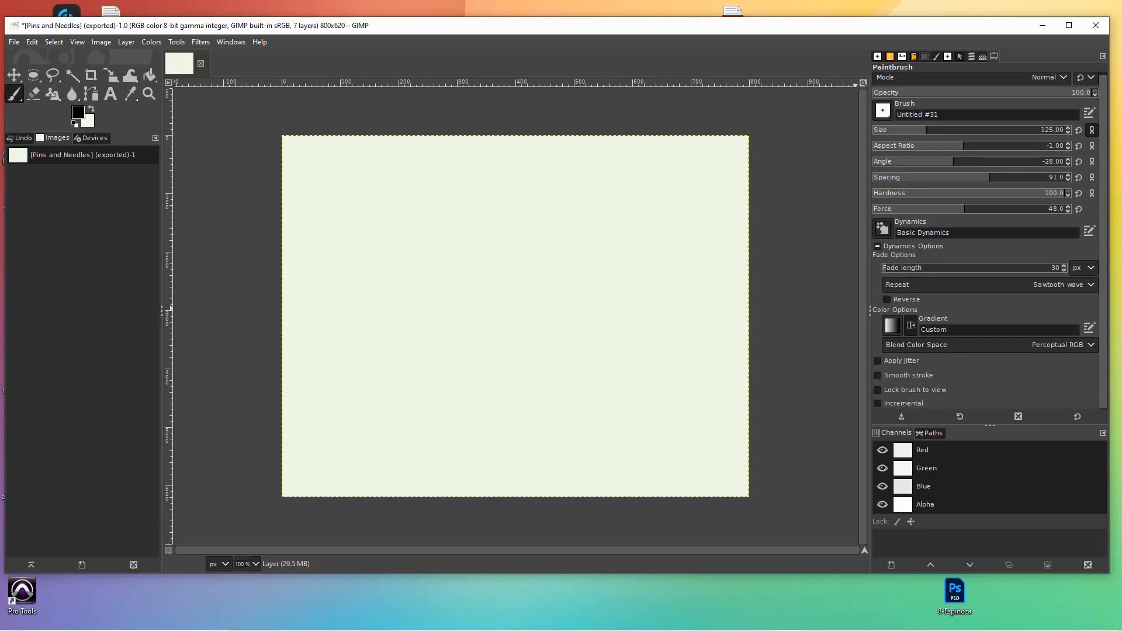
{"action": "left_click", "coordinate": [884, 267]}
{"action": "left_click_drag", "start_coordinate": [346, 237], "coordinate": [729, 251]}
{"action": "key", "text": "ctrl+z"}
{"action": "left_click", "coordinate": [1002, 267]}
{"action": "left_click_drag", "start_coordinate": [306, 220], "coordinate": [689, 233]}
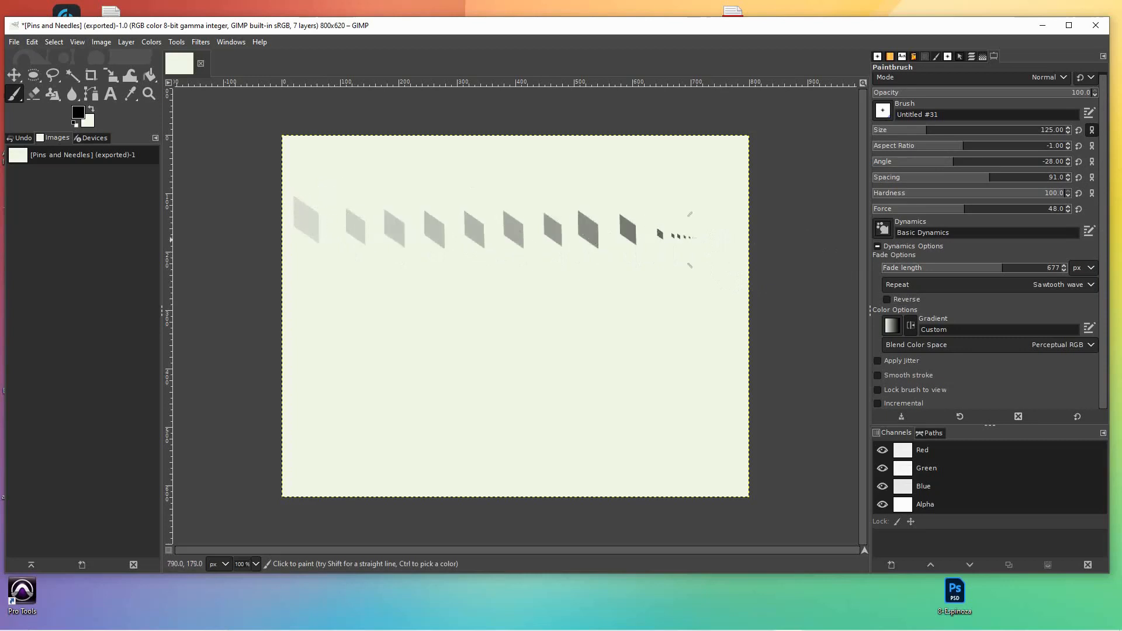
{"action": "key", "text": "ctrl+z"}
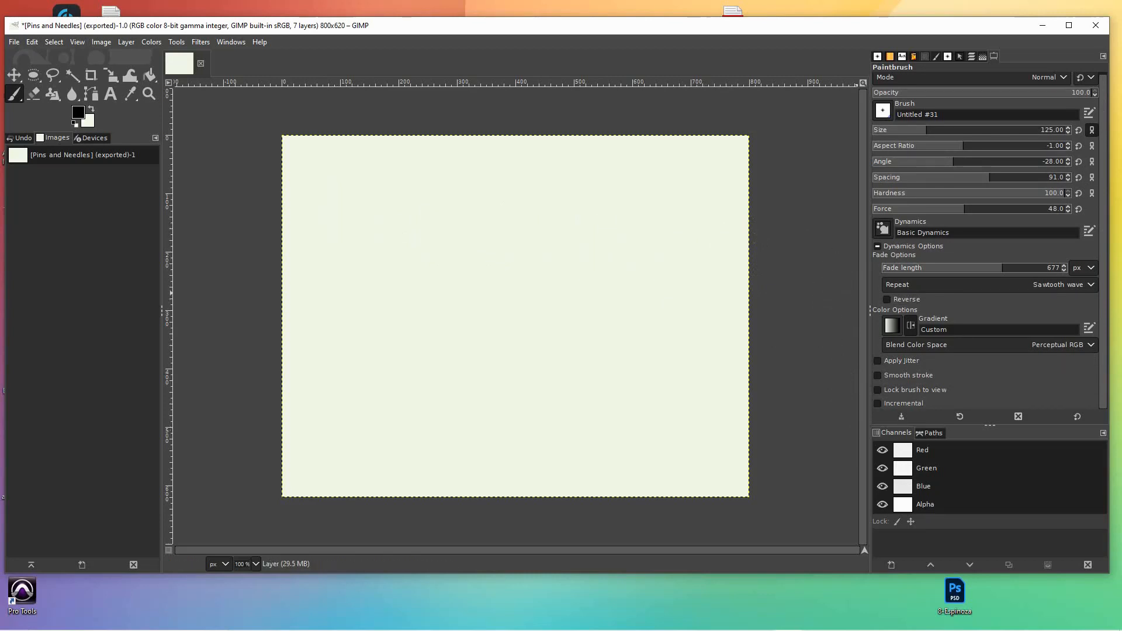
Step: Set the brush force to 100, then paint two test strokes across the canvas, undoing each one
{"action": "left_click_drag", "start_coordinate": [964, 209], "coordinate": [1071, 210]}
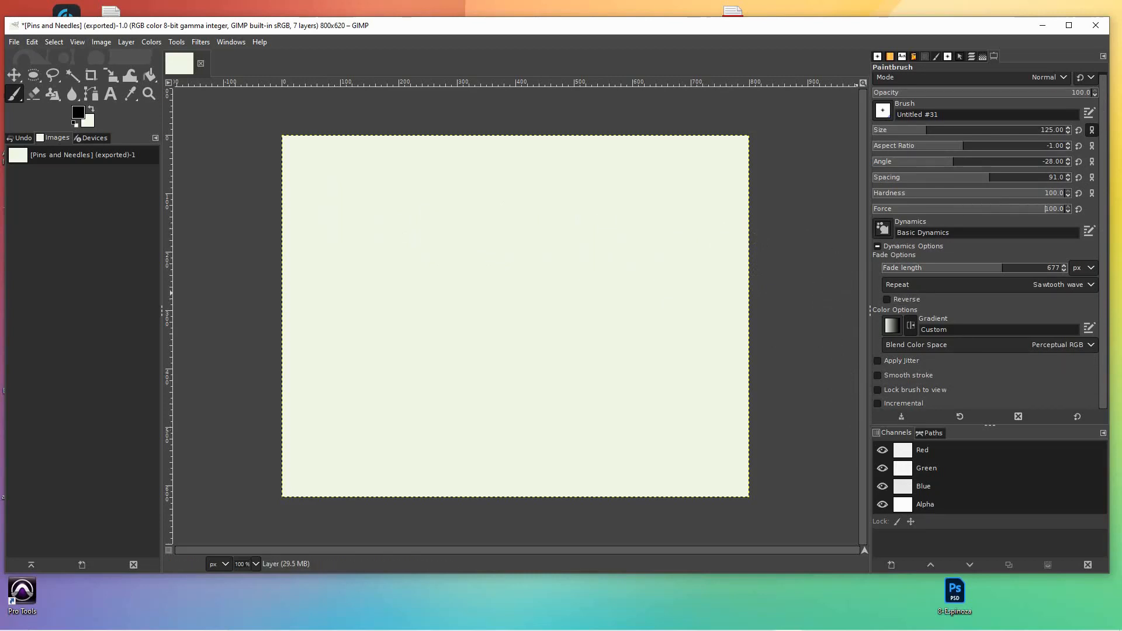
{"action": "left_click_drag", "start_coordinate": [738, 216], "coordinate": [269, 231]}
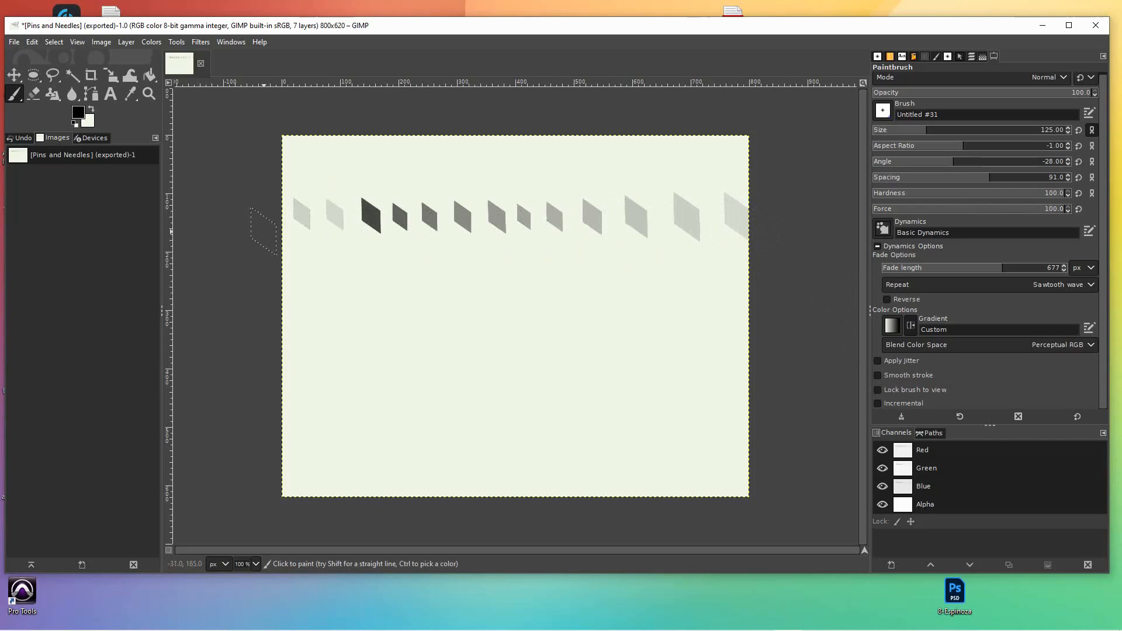
{"action": "key", "text": "ctrl+z"}
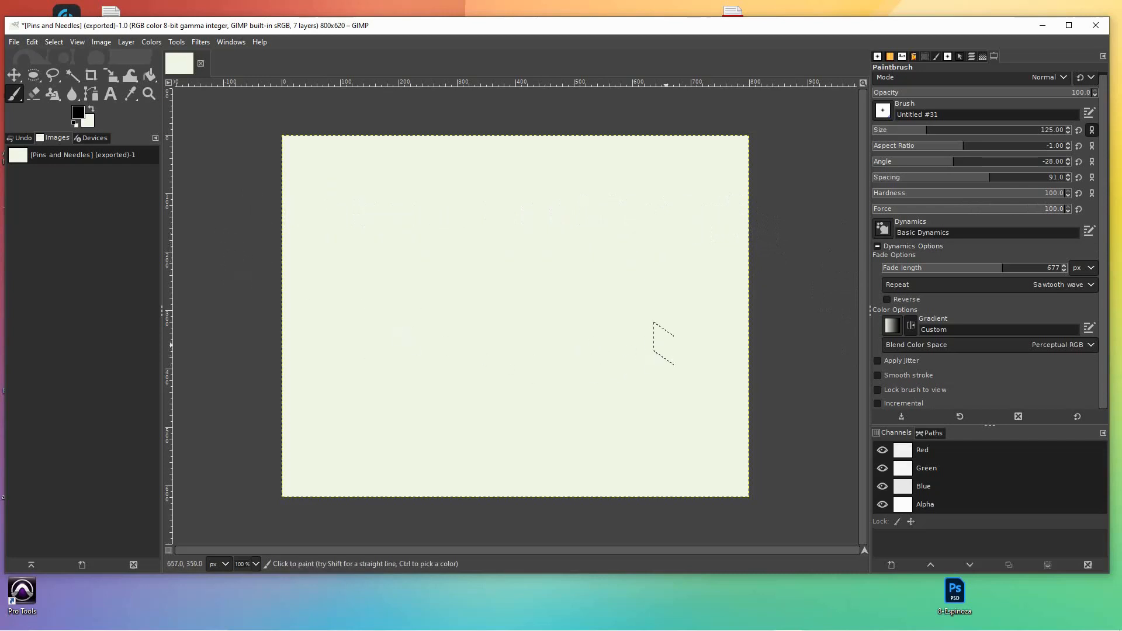
{"action": "mouse_move", "coordinate": [356, 202]}
{"action": "left_mouse_down"}
{"action": "mouse_move", "coordinate": [467, 219]}
{"action": "mouse_move", "coordinate": [760, 221]}
{"action": "left_mouse_up"}
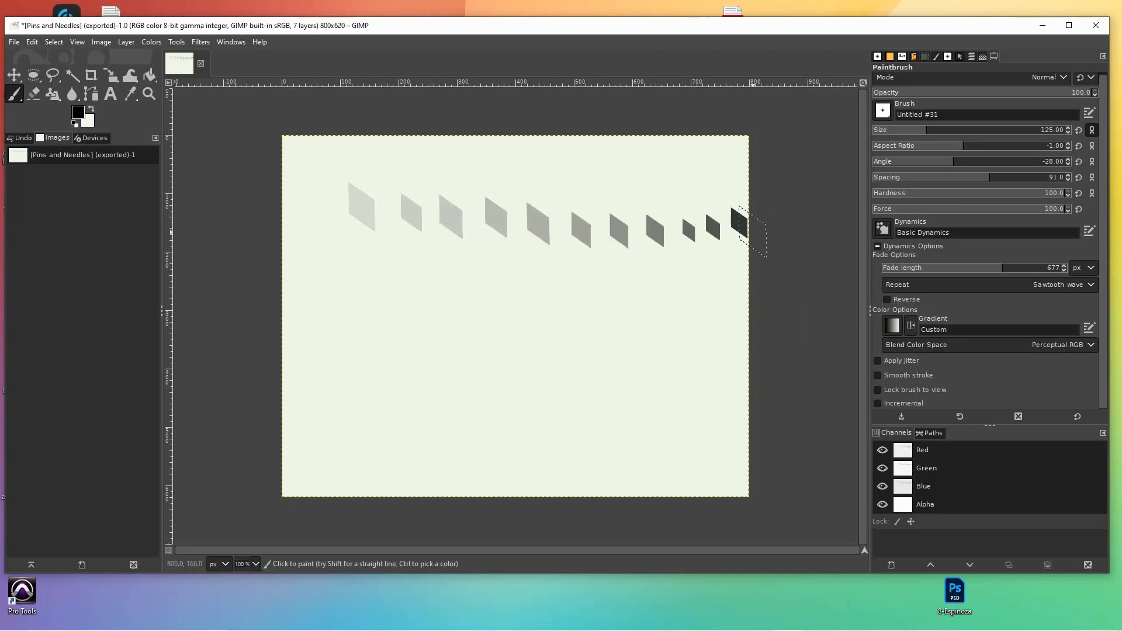
{"action": "key", "text": "ctrl+z"}
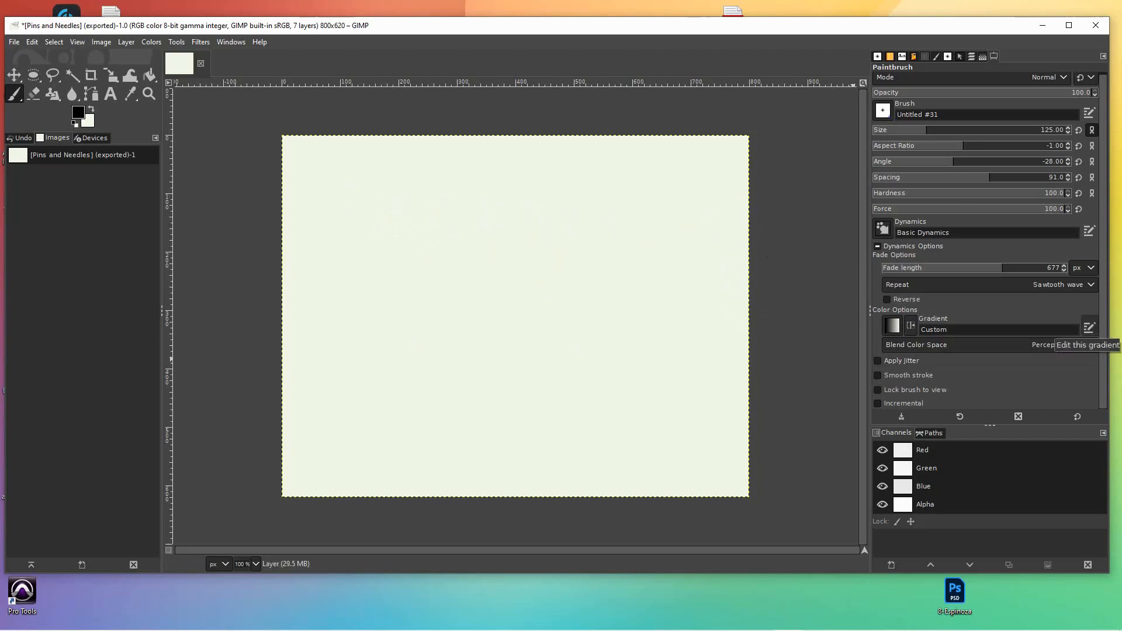
Step: Look at the Custom gradient in its editor, then return to the paintbrush options and view the blend color space choices
{"action": "left_click", "coordinate": [1090, 327]}
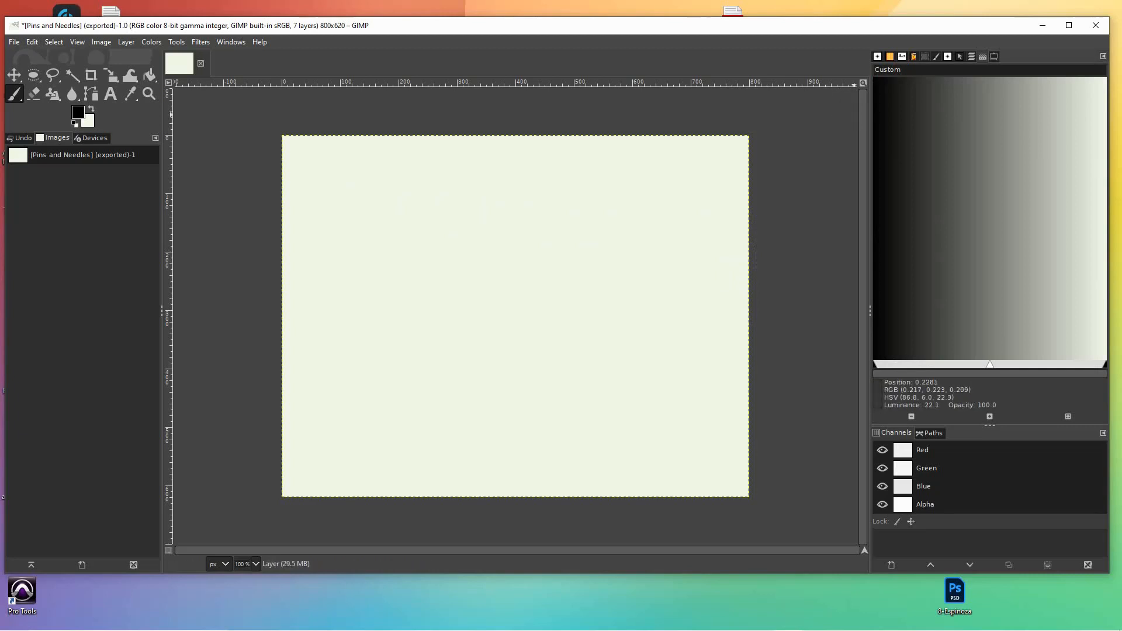
{"action": "left_click", "coordinate": [972, 57]}
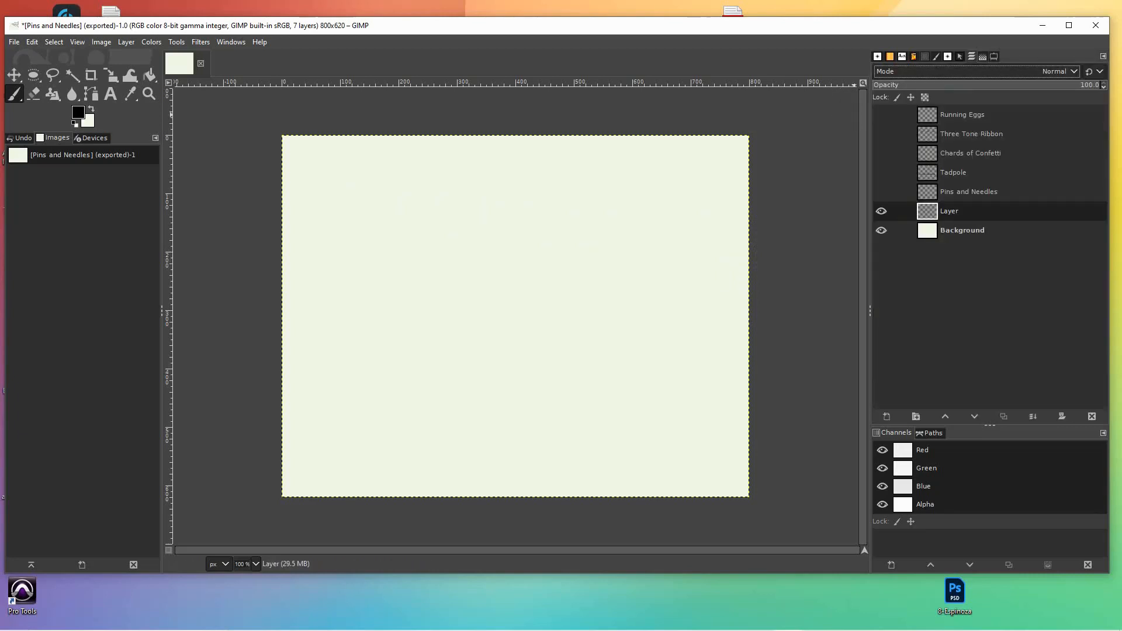
{"action": "left_click", "coordinate": [993, 57]}
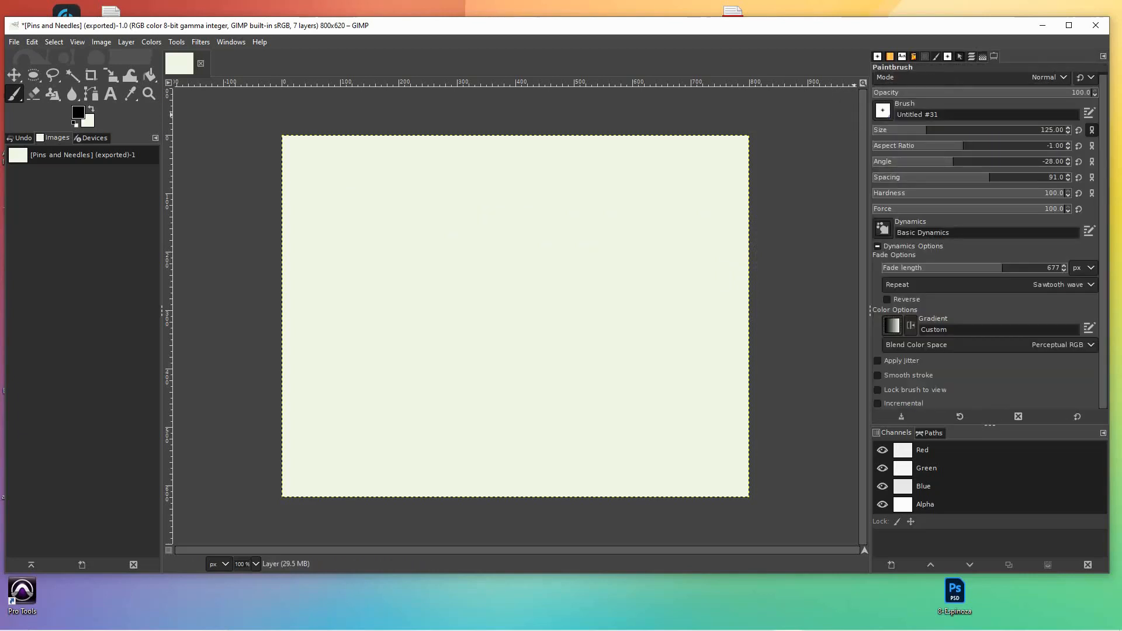
{"action": "left_click", "coordinate": [893, 325]}
{"action": "key", "text": "Escape"}
{"action": "left_click", "coordinate": [990, 345]}
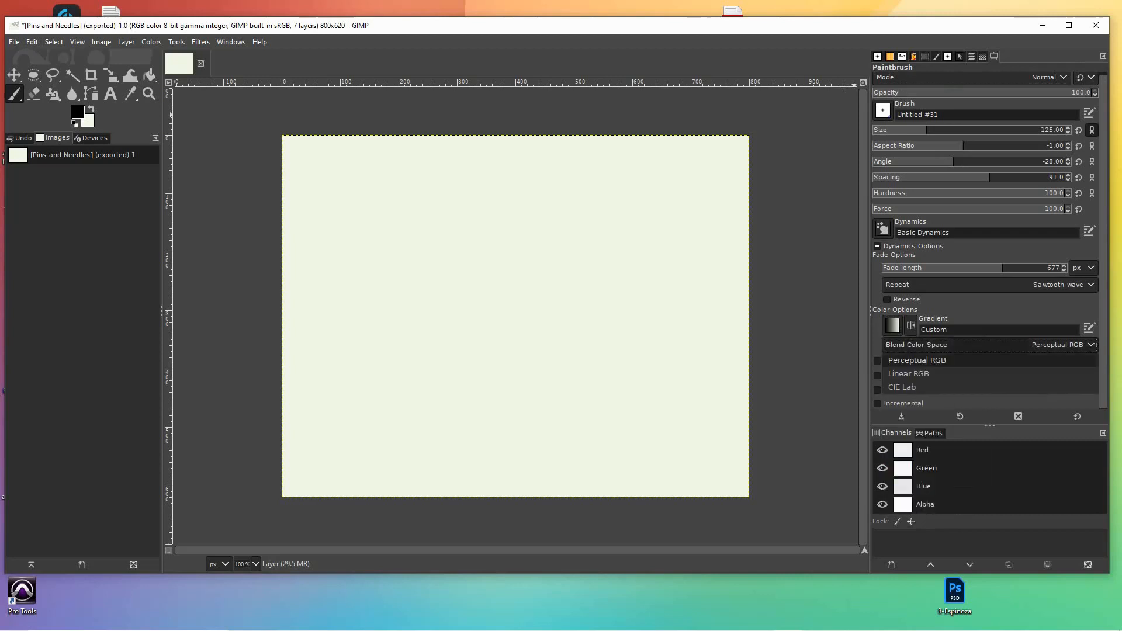
{"action": "key", "text": "Escape"}
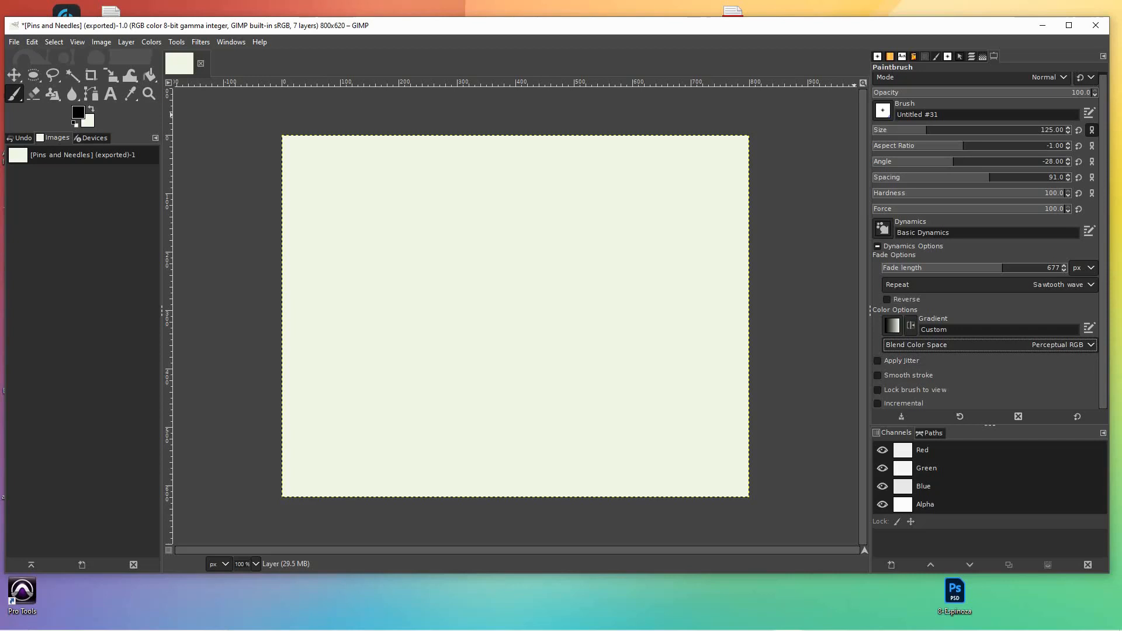
Step: Browse the whole list of available gradients for the brush dynamics and close it without choosing another one
{"action": "left_click", "coordinate": [893, 326]}
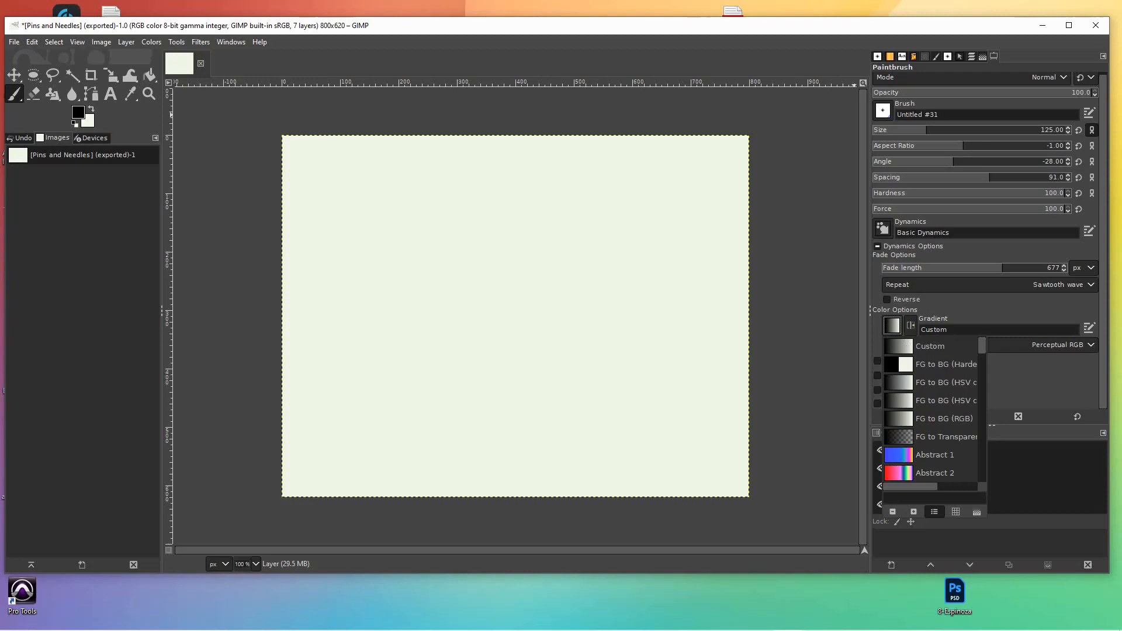
{"action": "scroll", "coordinate": [932, 409], "scroll_direction": "down", "scroll_amount": 20}
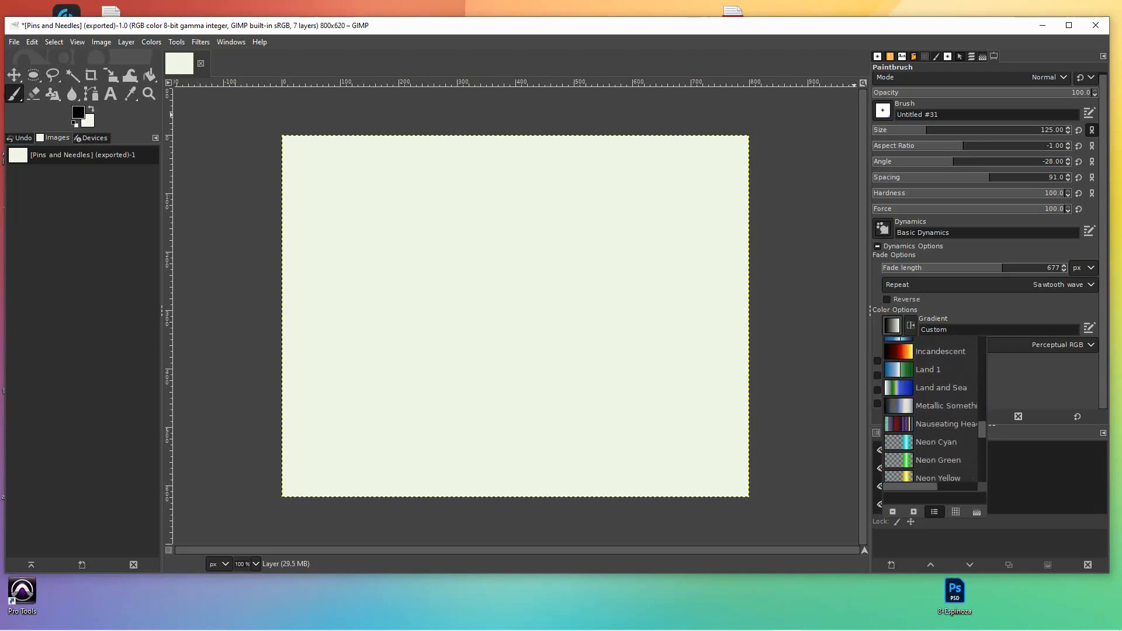
{"action": "left_click_drag", "start_coordinate": [982, 465], "coordinate": [982, 346]}
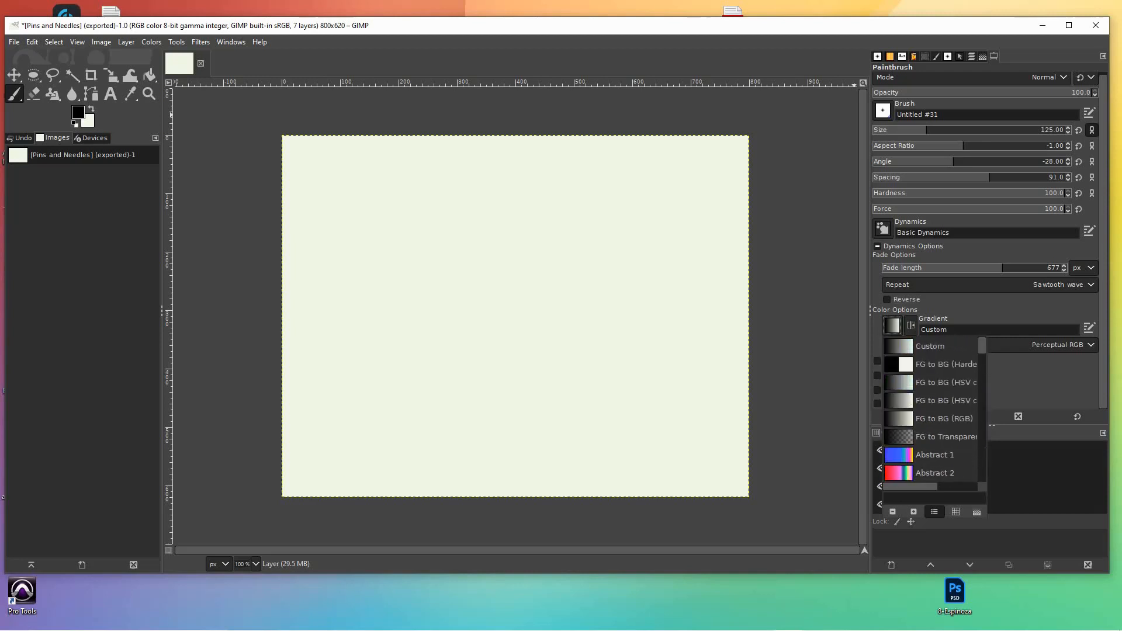
{"action": "left_click_drag", "start_coordinate": [982, 345], "coordinate": [982, 472]}
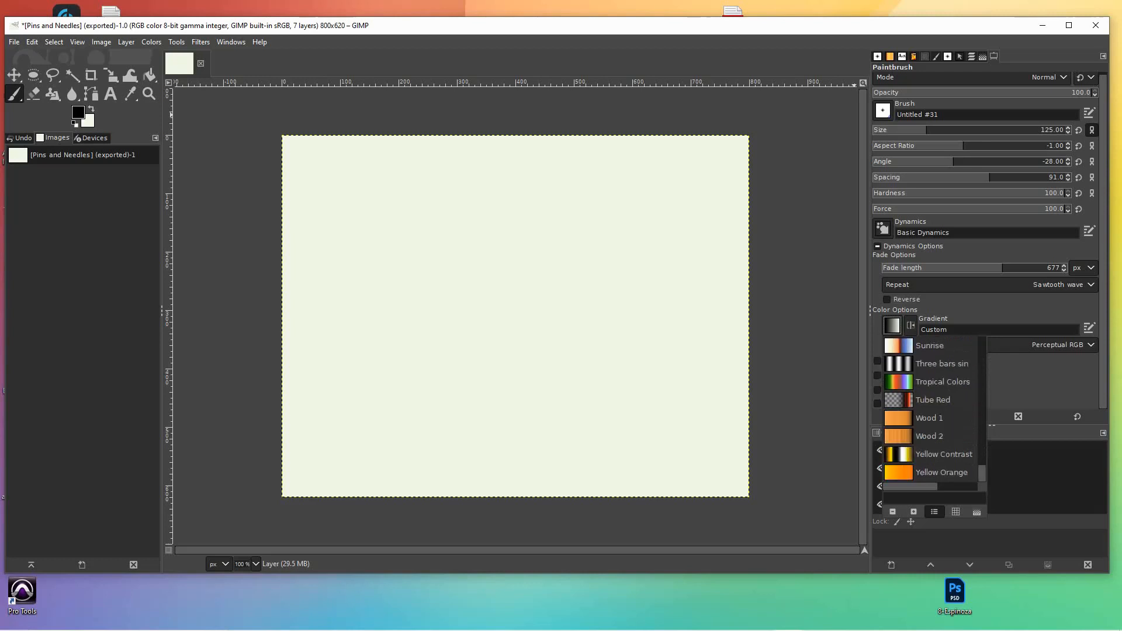
{"action": "left_click_drag", "start_coordinate": [982, 473], "coordinate": [982, 345]}
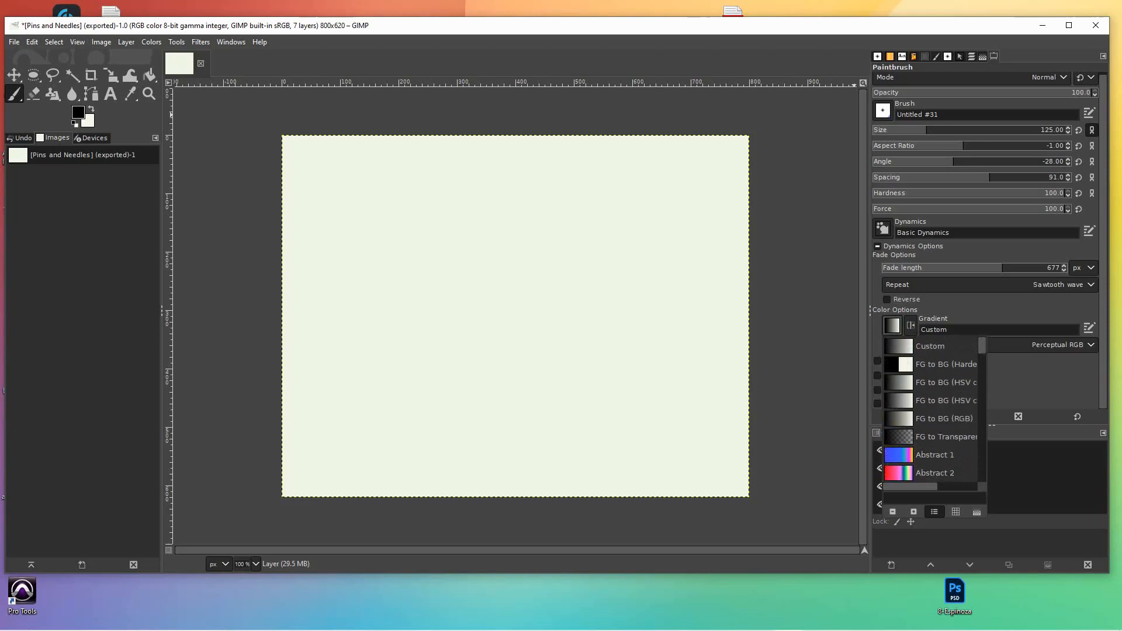
{"action": "left_click", "coordinate": [1034, 375]}
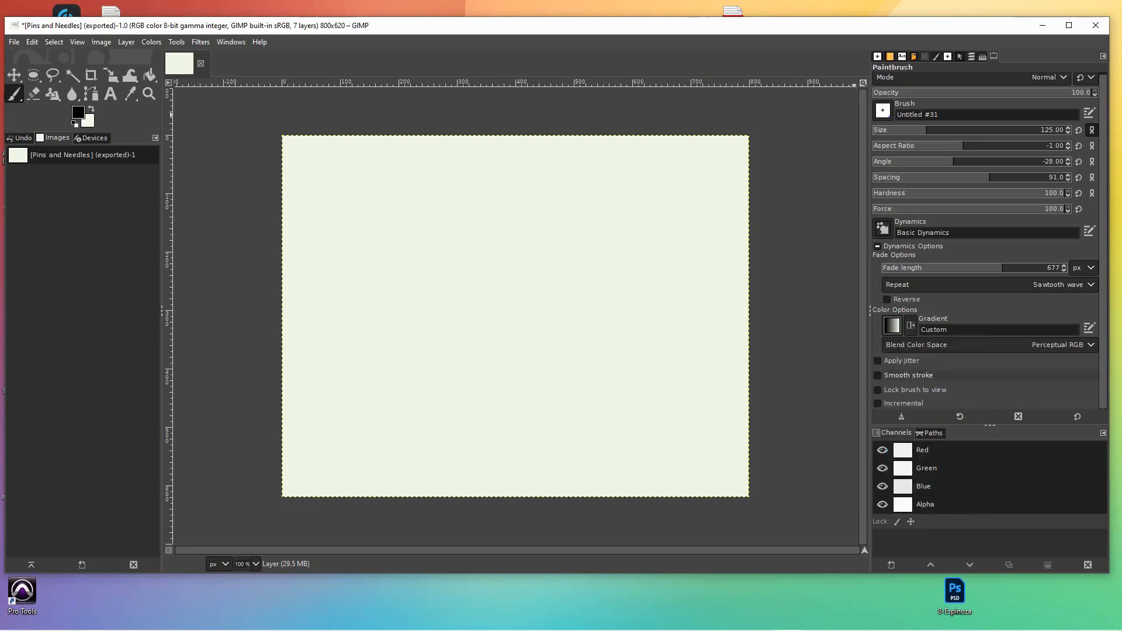
Step: Try Smooth stroke with one test stroke, undo the stroke and turn Smooth stroke off again
{"action": "left_click", "coordinate": [1033, 376]}
{"action": "left_click_drag", "start_coordinate": [553, 298], "coordinate": [260, 274]}
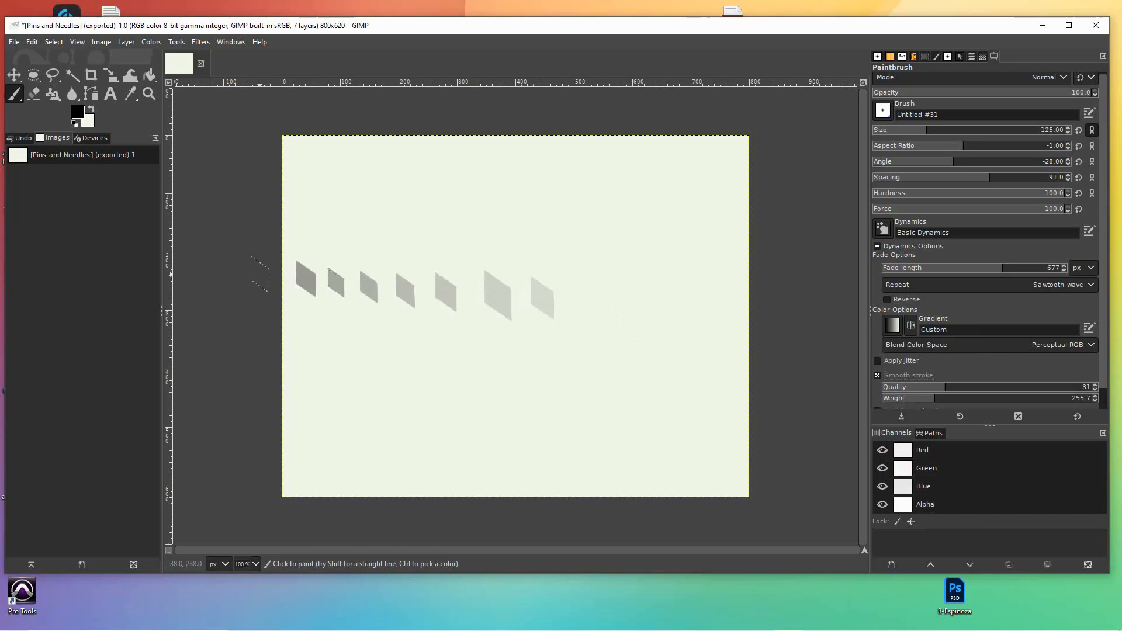
{"action": "key", "text": "ctrl+z"}
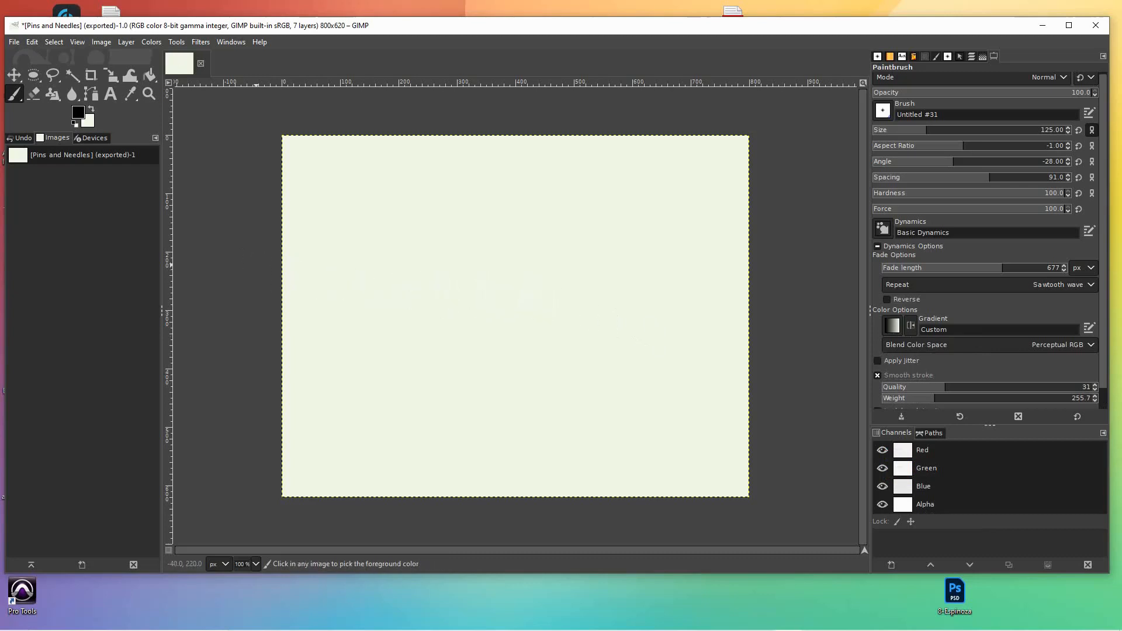
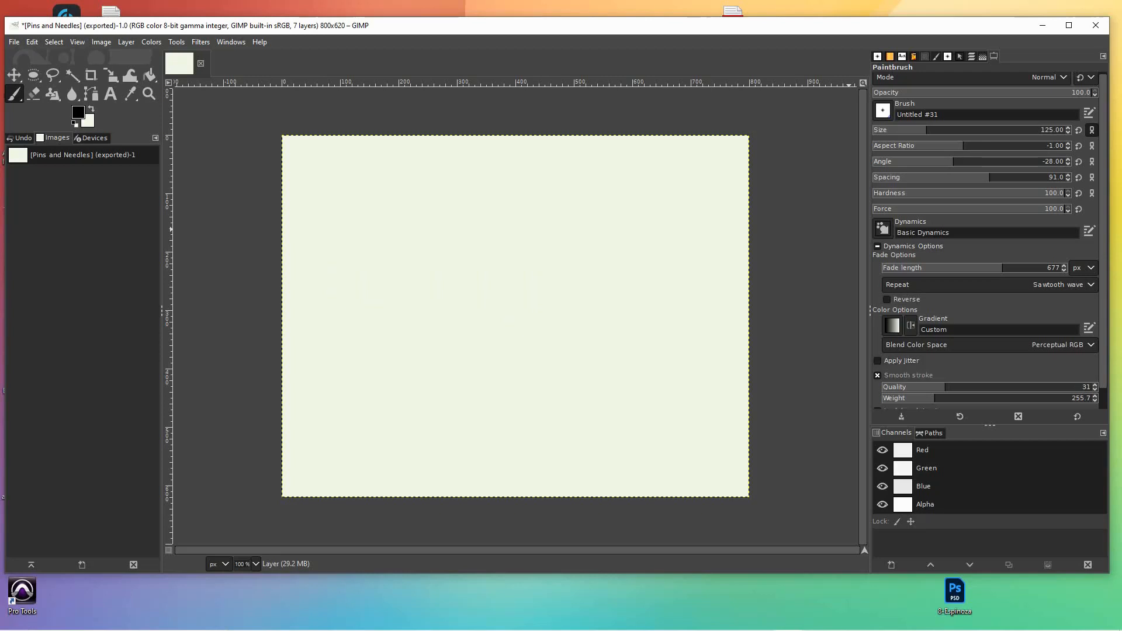
{"action": "scroll", "coordinate": [909, 374], "scroll_direction": "down", "scroll_amount": 2}
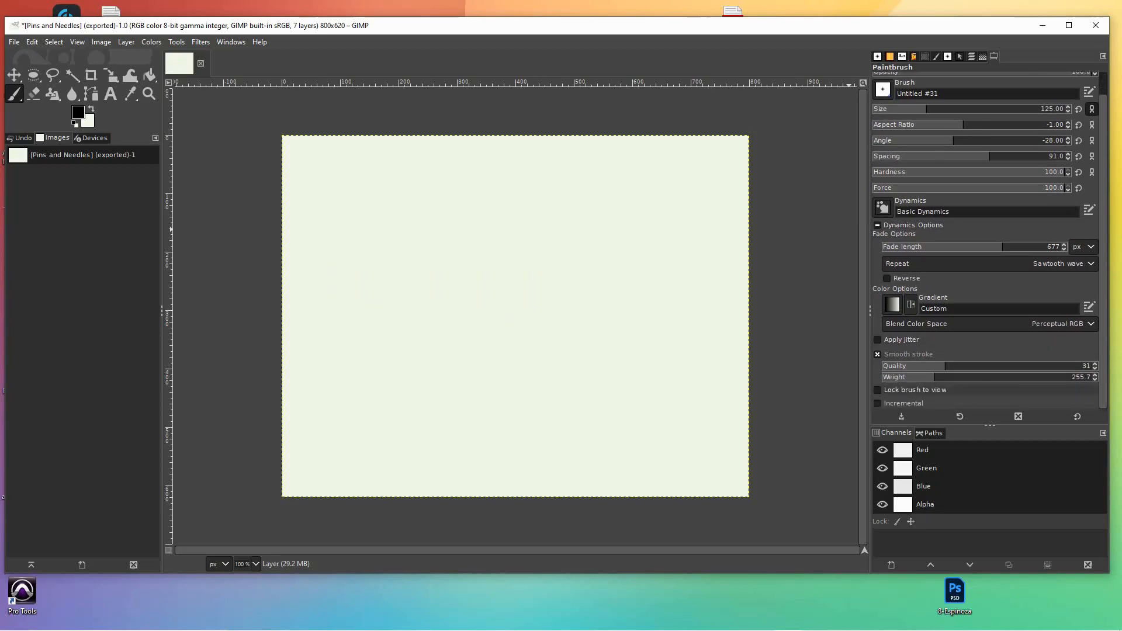
{"action": "left_click", "coordinate": [908, 354]}
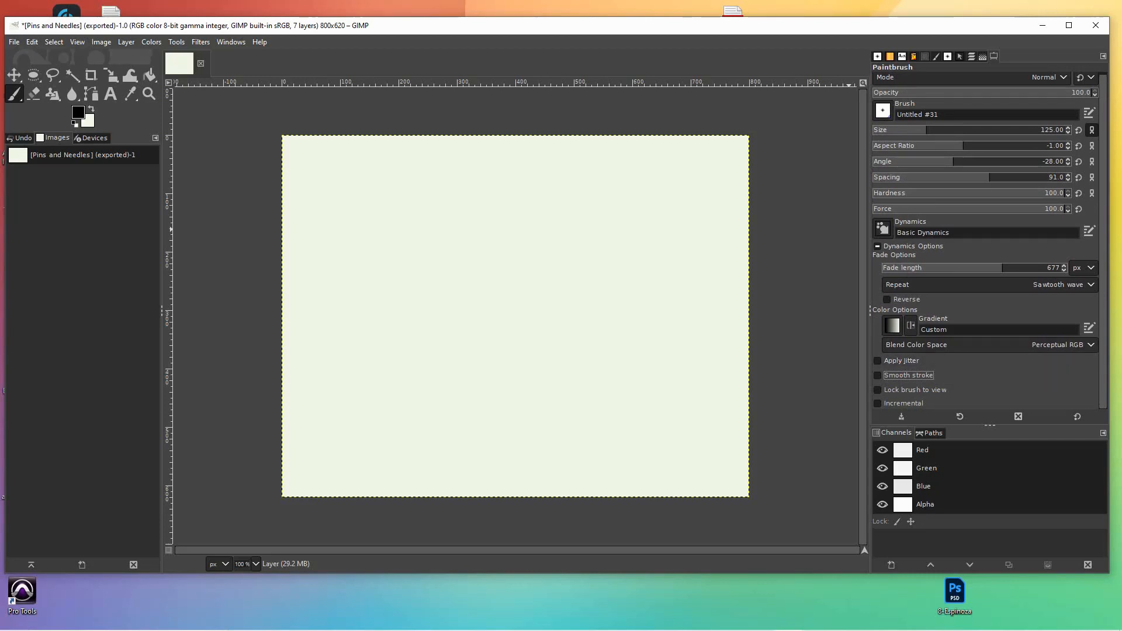
Step: Try fade lengths of 1101 px and 0 px, undoing every test stroke, and collapse the dynamics options
{"action": "mouse_move", "coordinate": [666, 249]}
{"action": "left_mouse_down"}
{"action": "mouse_move", "coordinate": [579, 250]}
{"action": "mouse_move", "coordinate": [315, 219]}
{"action": "left_mouse_up"}
{"action": "key", "text": "ctrl+z"}
{"action": "left_click_drag", "start_coordinate": [1002, 268], "coordinate": [1058, 267]}
{"action": "mouse_move", "coordinate": [692, 257]}
{"action": "left_mouse_down"}
{"action": "mouse_move", "coordinate": [544, 259]}
{"action": "mouse_move", "coordinate": [307, 232]}
{"action": "left_mouse_up"}
{"action": "key", "text": "ctrl+z"}
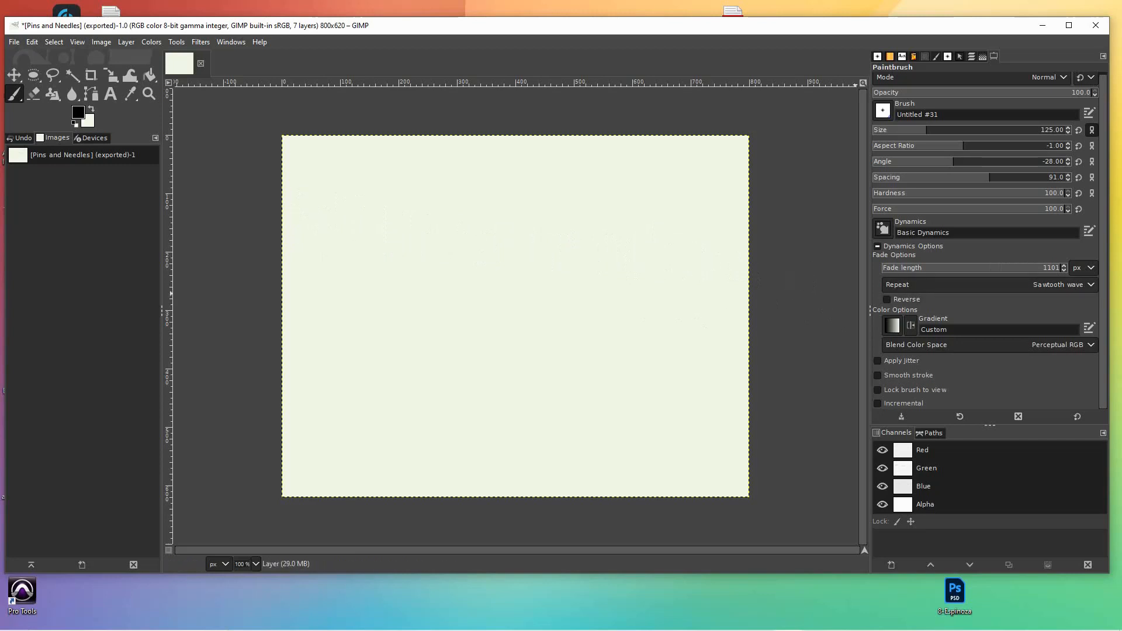
{"action": "left_click_drag", "start_coordinate": [959, 269], "coordinate": [882, 269]}
{"action": "mouse_move", "coordinate": [275, 202]}
{"action": "left_mouse_down"}
{"action": "mouse_move", "coordinate": [441, 240]}
{"action": "mouse_move", "coordinate": [747, 259]}
{"action": "left_mouse_up"}
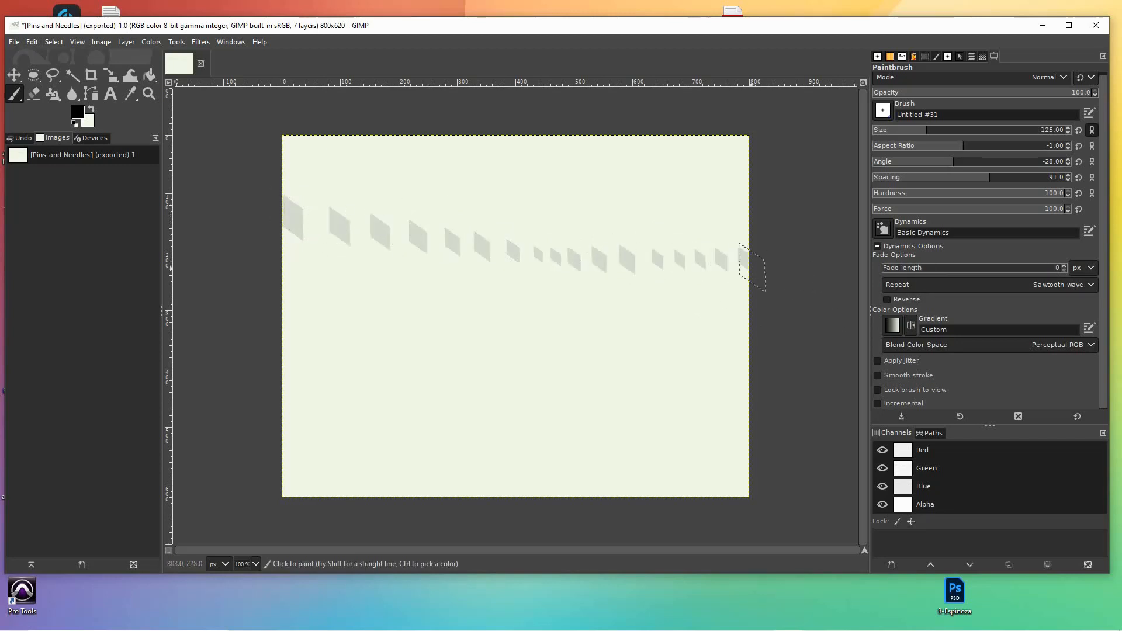
{"action": "key", "text": "ctrl+z"}
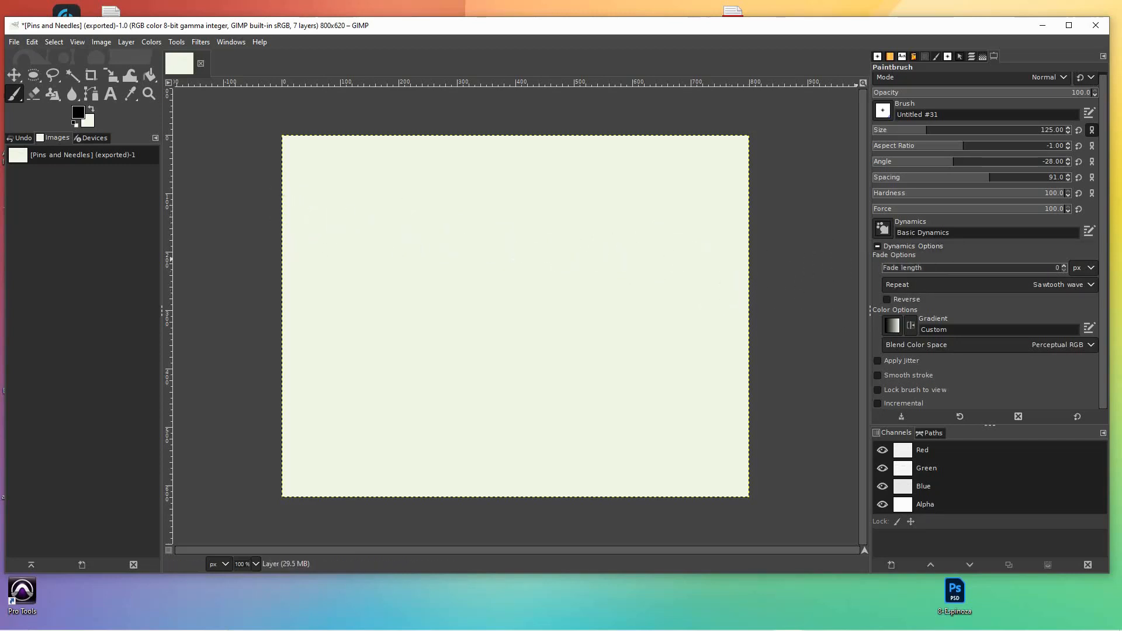
{"action": "left_click", "coordinate": [878, 246]}
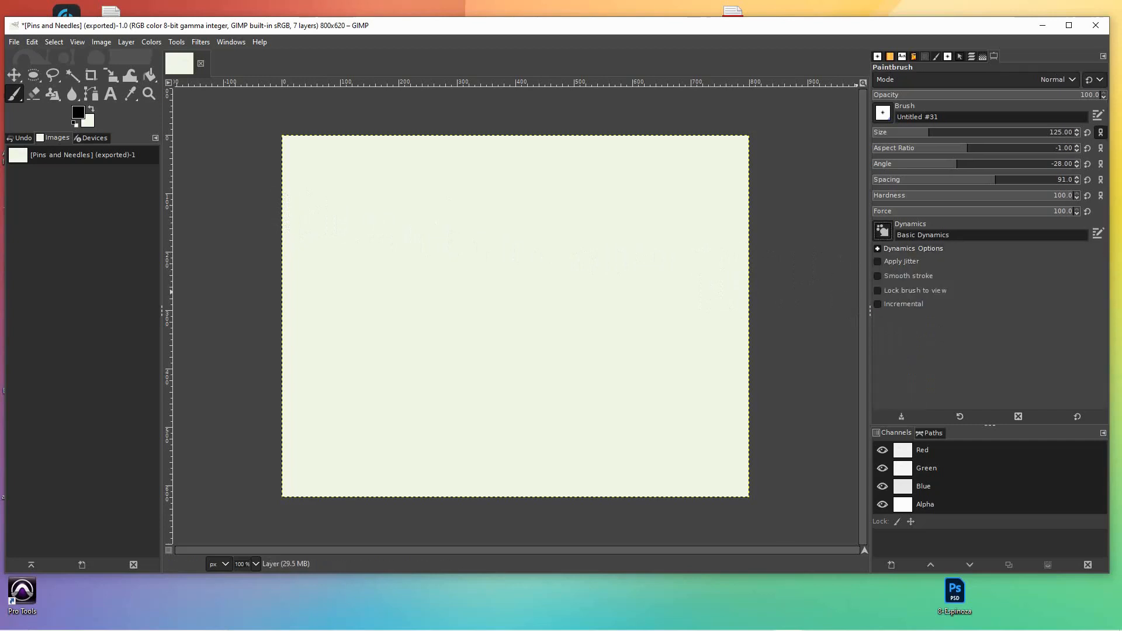
Step: Switch the brush dynamics to Basic Simple, paint three test strokes across the canvas and undo them all
{"action": "left_click", "coordinate": [882, 231]}
{"action": "left_click", "coordinate": [916, 268]}
{"action": "left_click_drag", "start_coordinate": [683, 250], "coordinate": [272, 223]}
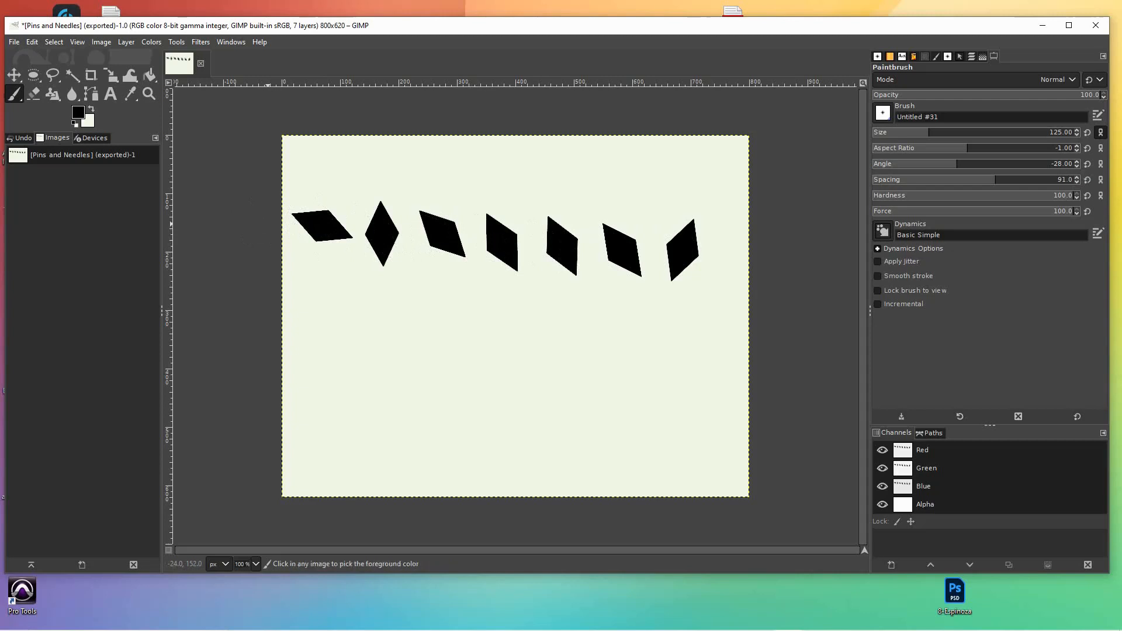
{"action": "key", "text": "ctrl+z"}
{"action": "left_click_drag", "start_coordinate": [339, 316], "coordinate": [747, 322]}
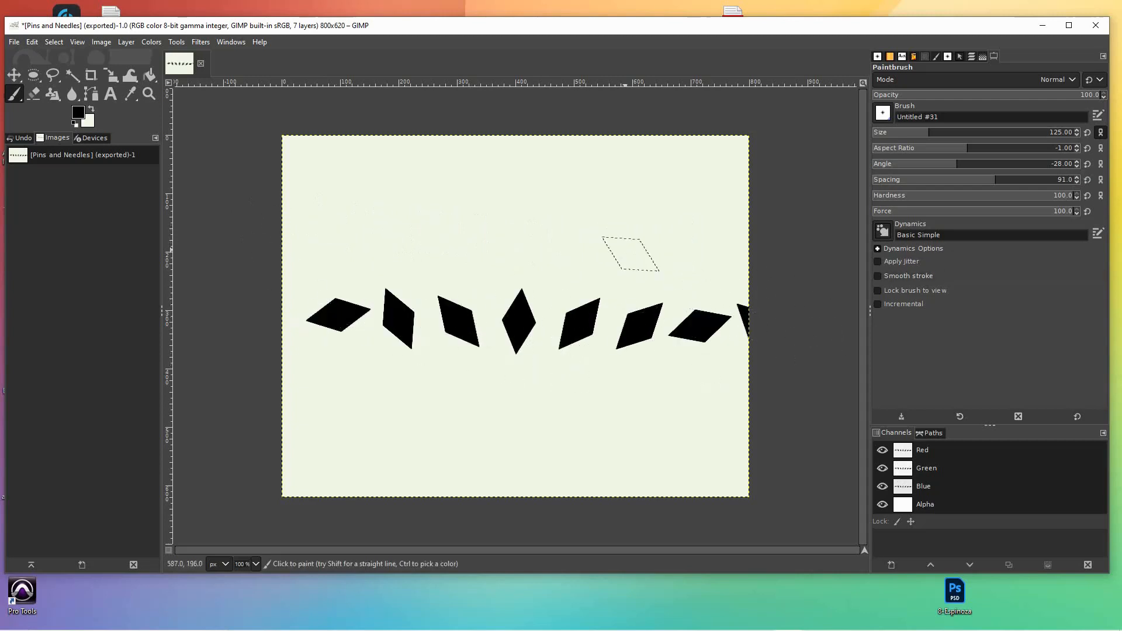
{"action": "left_click_drag", "start_coordinate": [336, 376], "coordinate": [802, 401]}
{"action": "key", "text": "ctrl+z"}
{"action": "key", "text": "ctrl+z"}
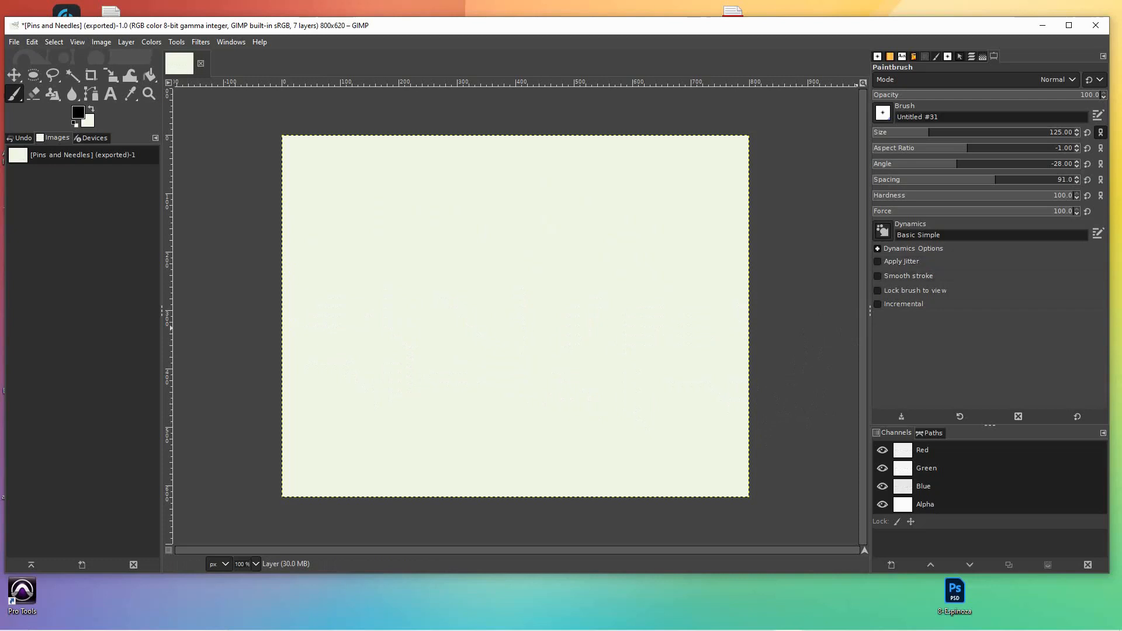
{"action": "left_click", "coordinate": [883, 231]}
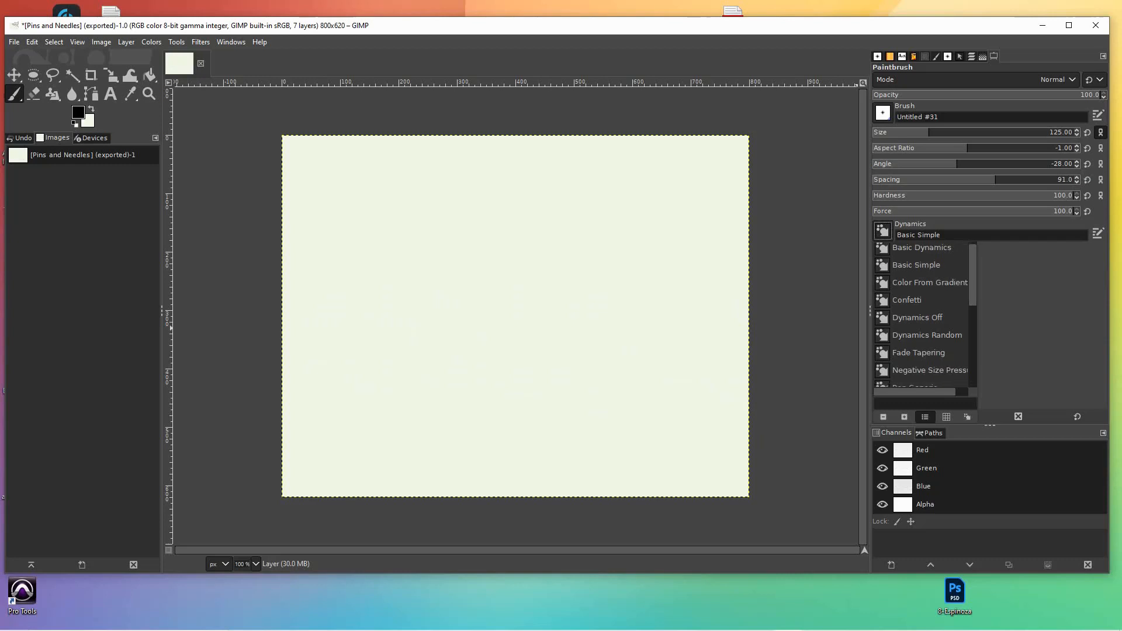
{"action": "scroll", "coordinate": [924, 316], "scroll_direction": "down", "scroll_amount": 8}
{"action": "scroll", "coordinate": [924, 316], "scroll_direction": "up", "scroll_amount": 8}
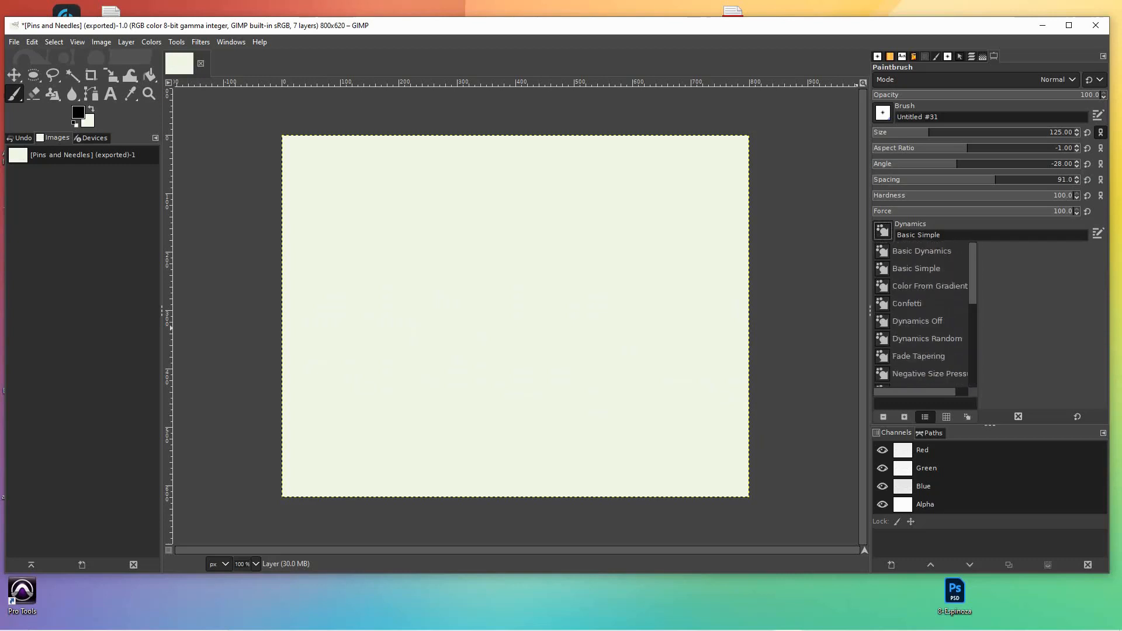
{"action": "left_click", "coordinate": [882, 231]}
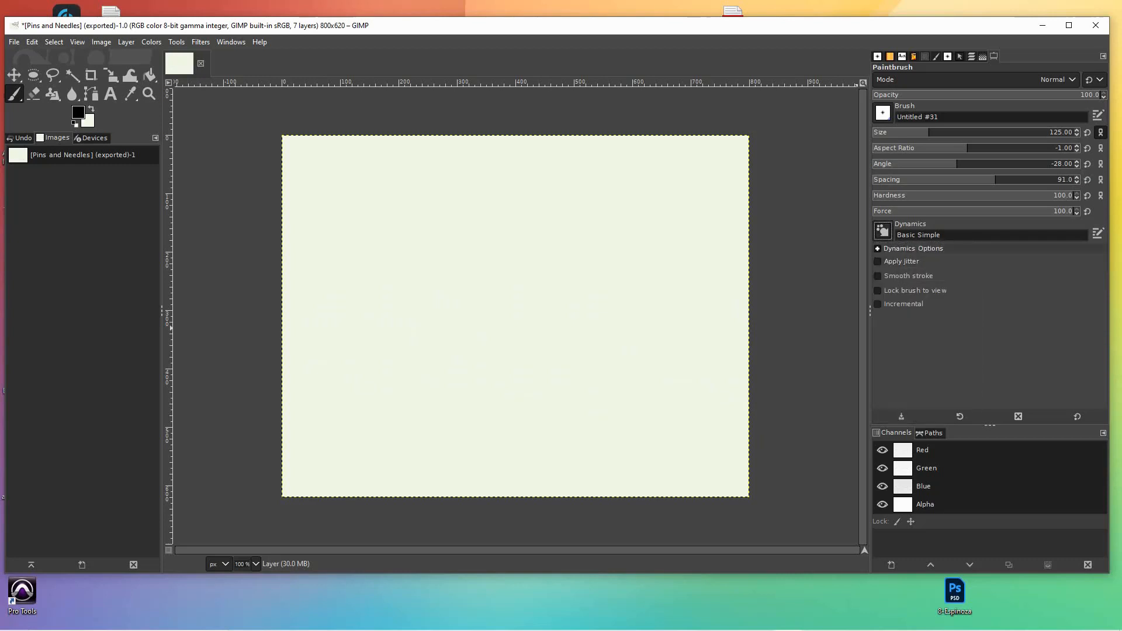
Step: Expand the dynamics options, paint one test stroke across the canvas with the Basic Simple dynamics and undo it
{"action": "left_click", "coordinate": [877, 249]}
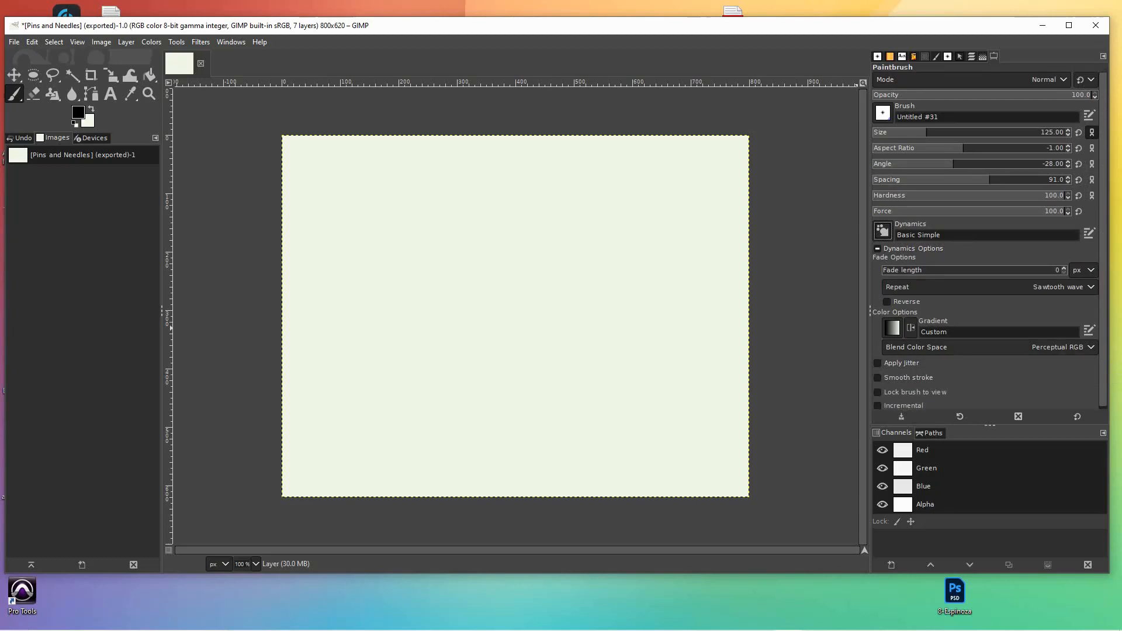
{"action": "left_click", "coordinate": [990, 347]}
{"action": "key", "text": "Escape"}
{"action": "left_click_drag", "start_coordinate": [714, 273], "coordinate": [296, 242]}
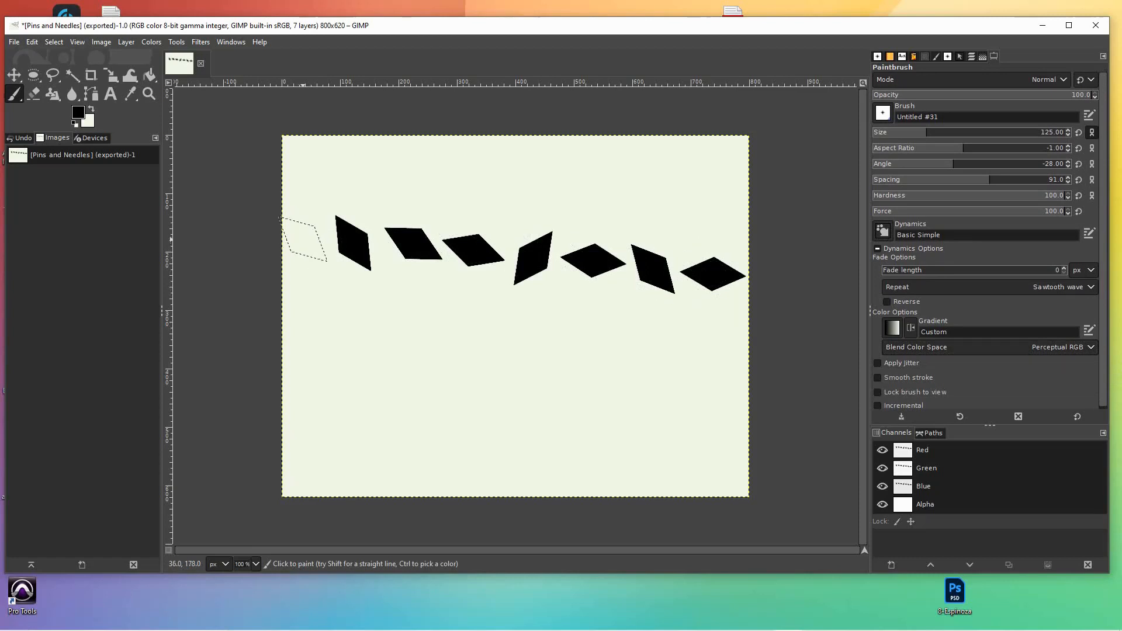
{"action": "key", "text": "ctrl+z"}
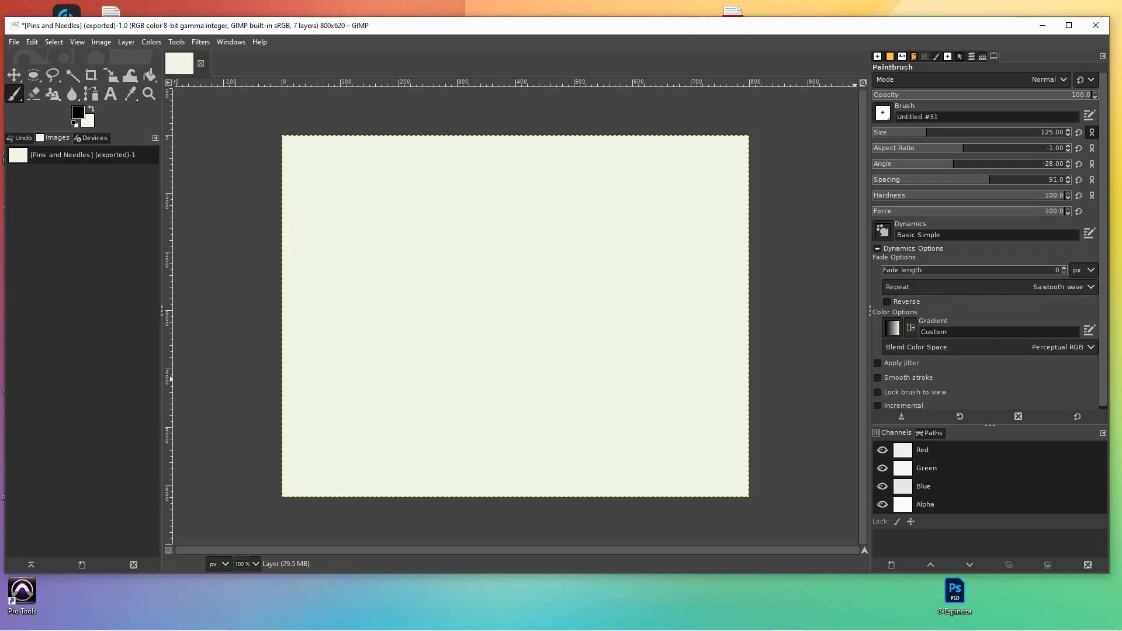
Step: Set the fade repeat to None (extend), paint one test stroke across the canvas and undo it
{"action": "left_click", "coordinate": [1064, 287]}
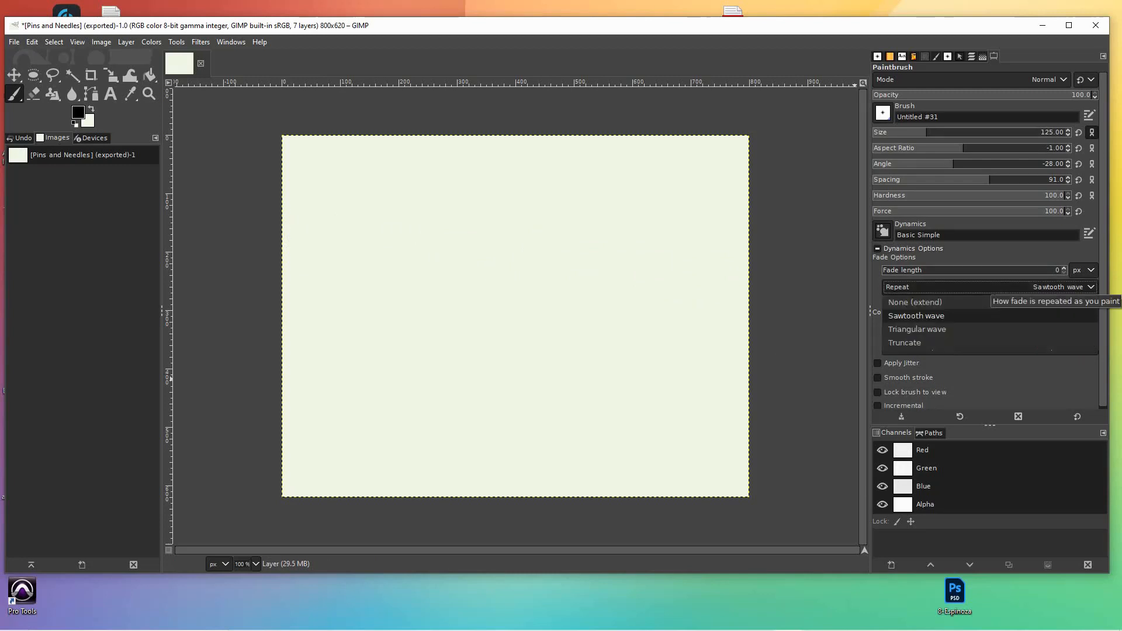
{"action": "left_click", "coordinate": [988, 302]}
{"action": "left_click_drag", "start_coordinate": [332, 230], "coordinate": [739, 285]}
{"action": "key", "text": "ctrl+z"}
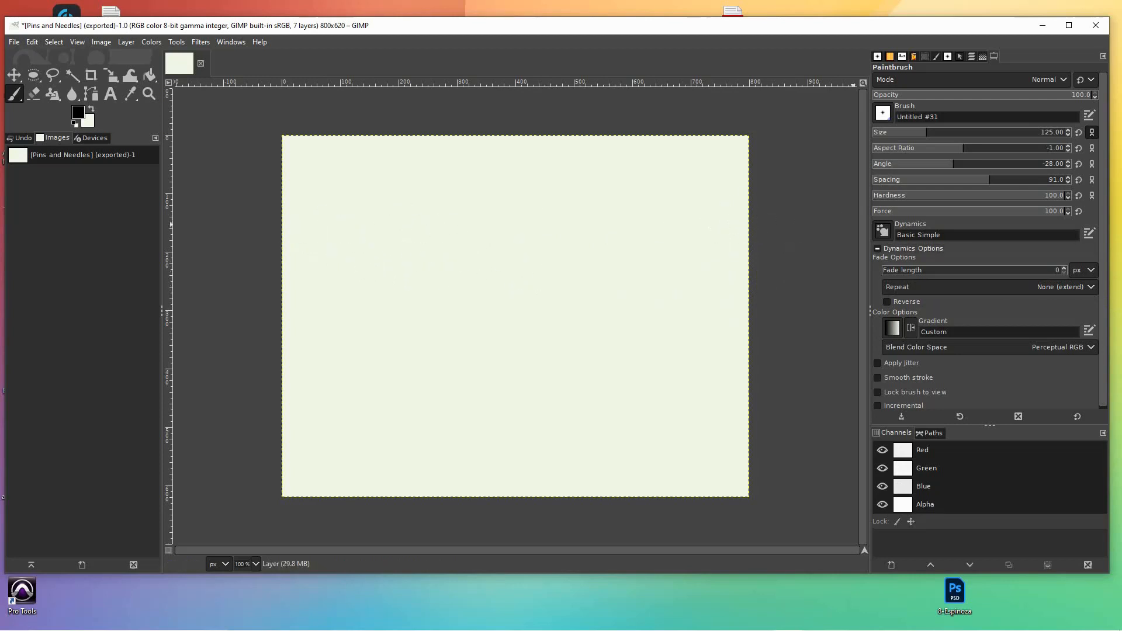
Step: Try the Fade Tapering dynamics with a few test strokes on the canvas and undo them all
{"action": "left_click", "coordinate": [883, 230]}
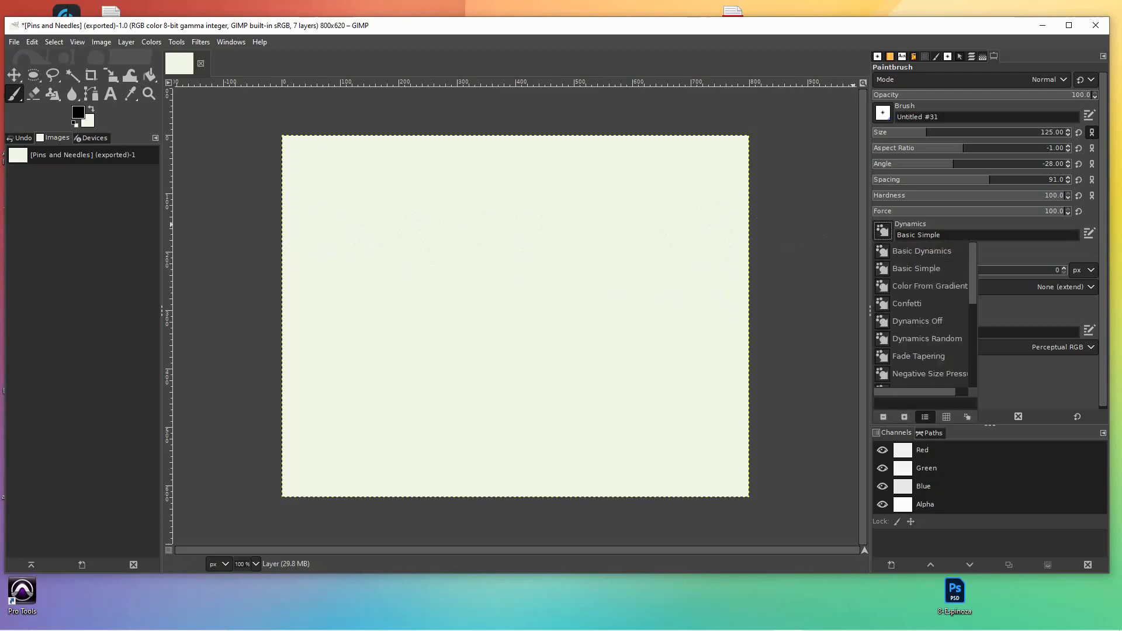
{"action": "left_click", "coordinate": [919, 356]}
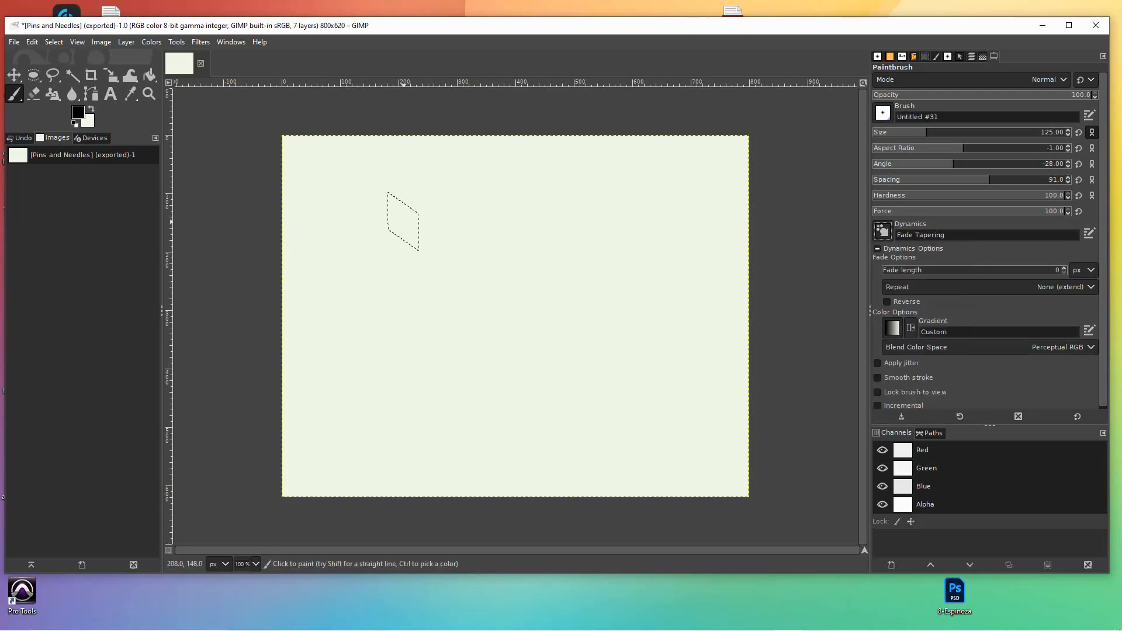
{"action": "left_click", "coordinate": [377, 228]}
{"action": "mouse_move", "coordinate": [422, 232]}
{"action": "left_mouse_down"}
{"action": "mouse_move", "coordinate": [753, 233]}
{"action": "mouse_move", "coordinate": [714, 263]}
{"action": "mouse_move", "coordinate": [695, 299]}
{"action": "mouse_move", "coordinate": [535, 296]}
{"action": "mouse_move", "coordinate": [308, 262]}
{"action": "left_mouse_up"}
{"action": "key", "text": "ctrl+z"}
{"action": "key", "text": "ctrl+z"}
{"action": "key", "text": "ctrl+z"}
{"action": "key", "text": "ctrl+z"}
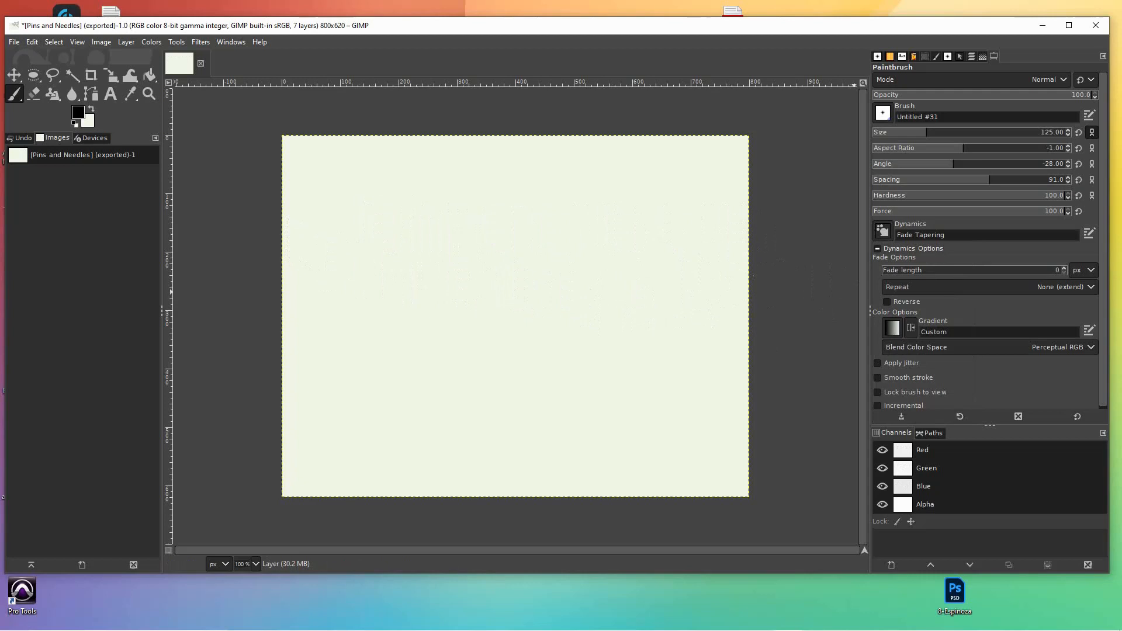
Step: Try the Pencil Generic dynamics with two long winding test strokes, undoing each of them
{"action": "left_click", "coordinate": [882, 231]}
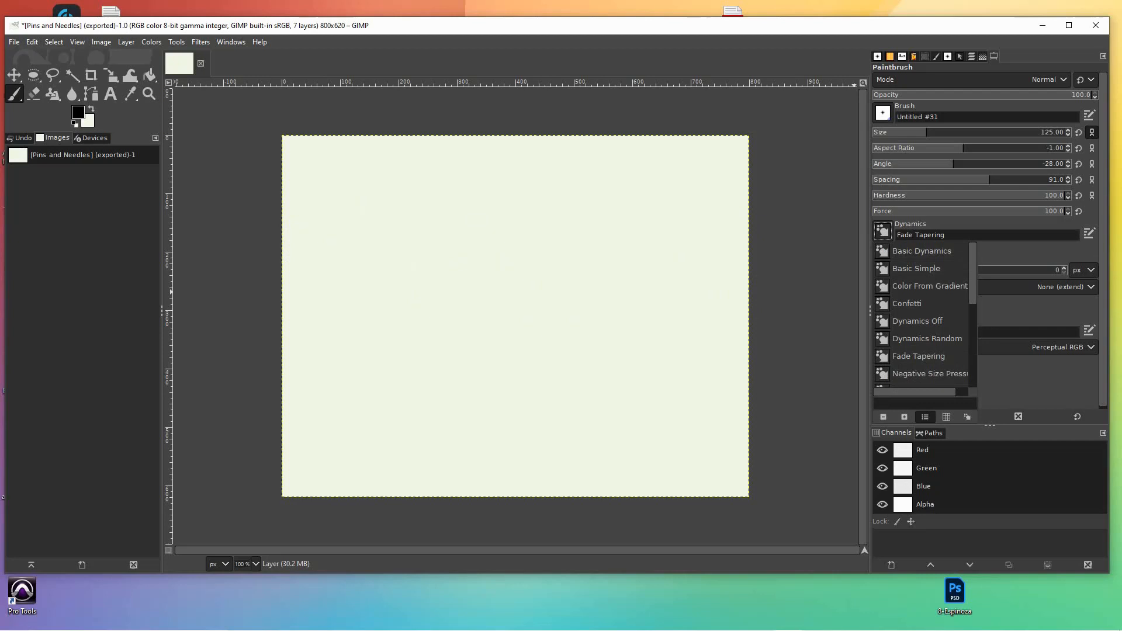
{"action": "left_click_drag", "start_coordinate": [973, 273], "coordinate": [973, 306]}
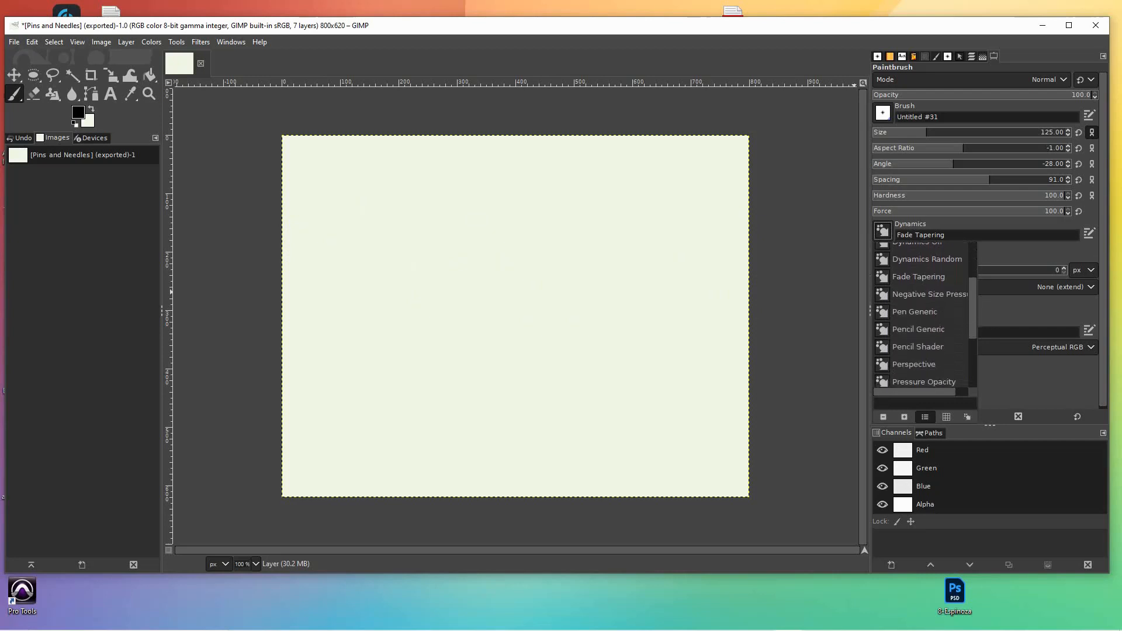
{"action": "key", "text": "Escape"}
{"action": "mouse_move", "coordinate": [322, 208]}
{"action": "left_mouse_down"}
{"action": "mouse_move", "coordinate": [431, 226]}
{"action": "mouse_move", "coordinate": [695, 234]}
{"action": "mouse_move", "coordinate": [646, 257]}
{"action": "mouse_move", "coordinate": [392, 310]}
{"action": "mouse_move", "coordinate": [561, 362]}
{"action": "mouse_move", "coordinate": [323, 286]}
{"action": "mouse_move", "coordinate": [614, 386]}
{"action": "mouse_move", "coordinate": [719, 467]}
{"action": "left_mouse_up"}
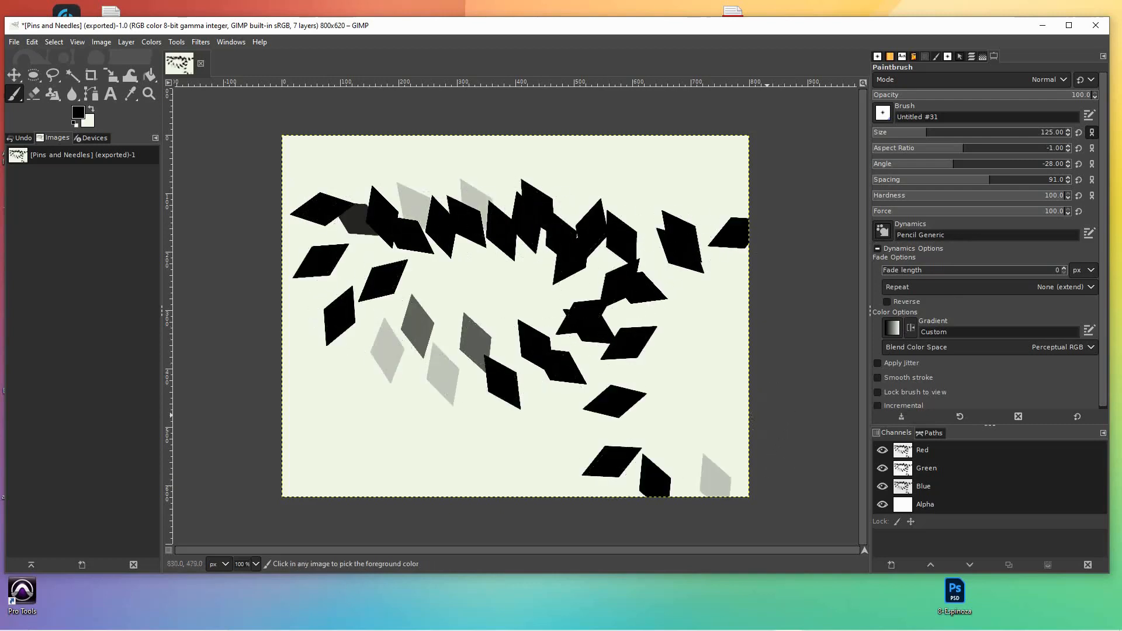
{"action": "key", "text": "ctrl+z"}
{"action": "mouse_move", "coordinate": [333, 206]}
{"action": "left_mouse_down"}
{"action": "mouse_move", "coordinate": [783, 229]}
{"action": "mouse_move", "coordinate": [740, 268]}
{"action": "mouse_move", "coordinate": [673, 297]}
{"action": "mouse_move", "coordinate": [562, 265]}
{"action": "mouse_move", "coordinate": [530, 226]}
{"action": "mouse_move", "coordinate": [641, 248]}
{"action": "mouse_move", "coordinate": [640, 356]}
{"action": "mouse_move", "coordinate": [577, 402]}
{"action": "mouse_move", "coordinate": [335, 340]}
{"action": "mouse_move", "coordinate": [309, 226]}
{"action": "mouse_move", "coordinate": [441, 202]}
{"action": "mouse_move", "coordinate": [529, 325]}
{"action": "left_mouse_up"}
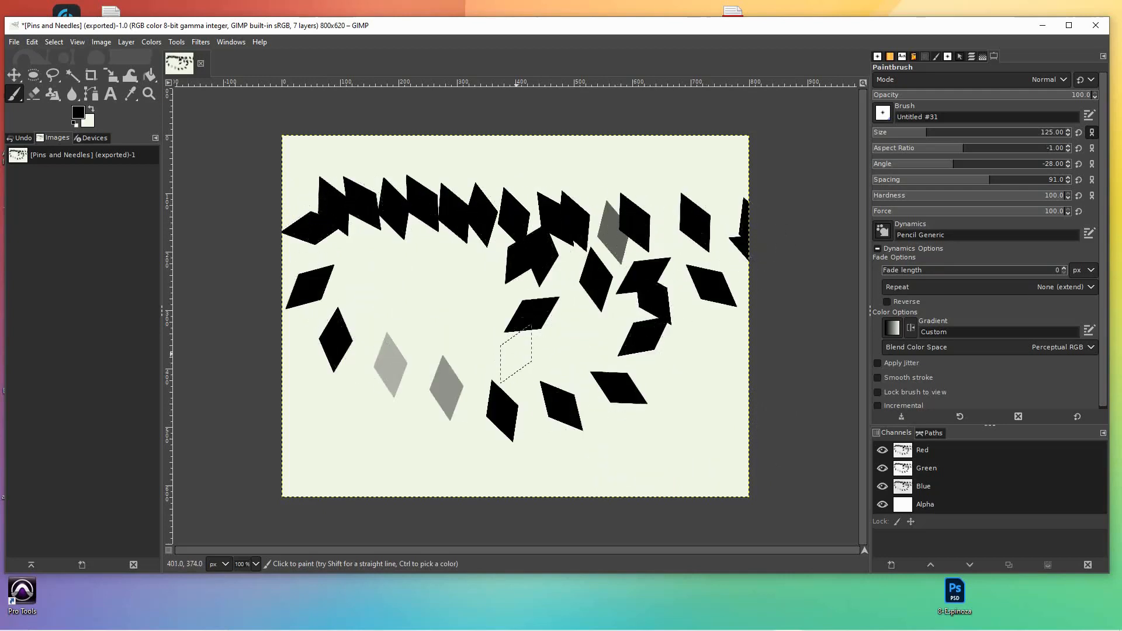
{"action": "key", "text": "ctrl+z"}
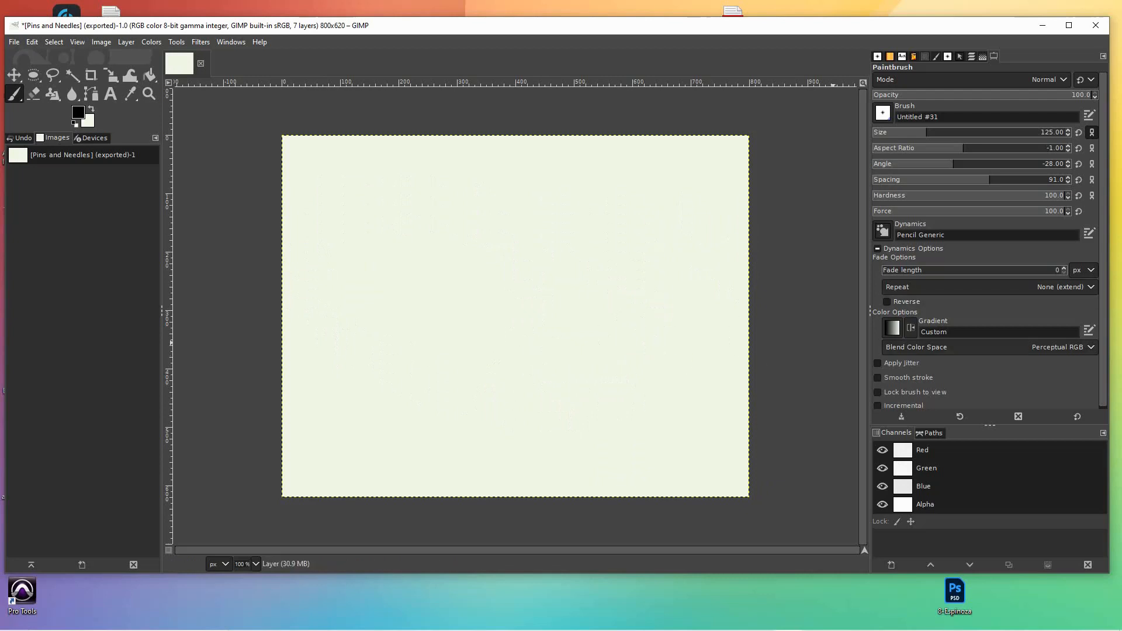
Step: Set the gradient's blend color space to Linear RGB, paint a winding test stroke and undo it
{"action": "left_click", "coordinate": [991, 348]}
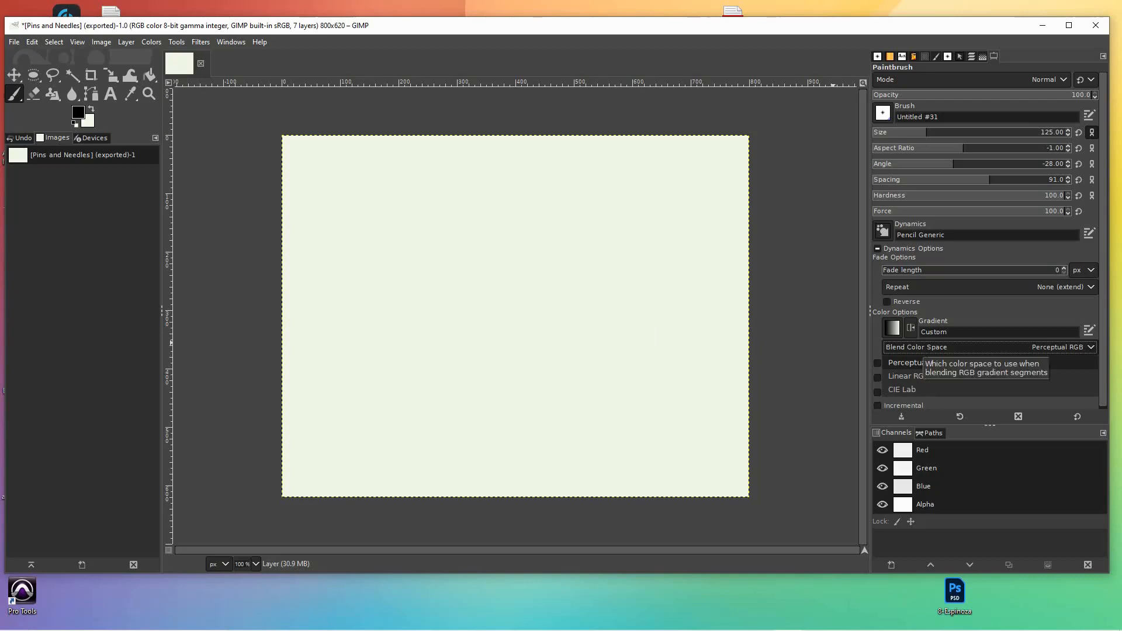
{"action": "left_click", "coordinate": [906, 376]}
{"action": "left_click", "coordinate": [334, 230]}
{"action": "mouse_move", "coordinate": [384, 235]}
{"action": "left_mouse_down"}
{"action": "mouse_move", "coordinate": [574, 243]}
{"action": "mouse_move", "coordinate": [715, 196]}
{"action": "mouse_move", "coordinate": [625, 169]}
{"action": "mouse_move", "coordinate": [486, 238]}
{"action": "mouse_move", "coordinate": [453, 391]}
{"action": "mouse_move", "coordinate": [626, 418]}
{"action": "mouse_move", "coordinate": [618, 266]}
{"action": "mouse_move", "coordinate": [551, 238]}
{"action": "left_mouse_up"}
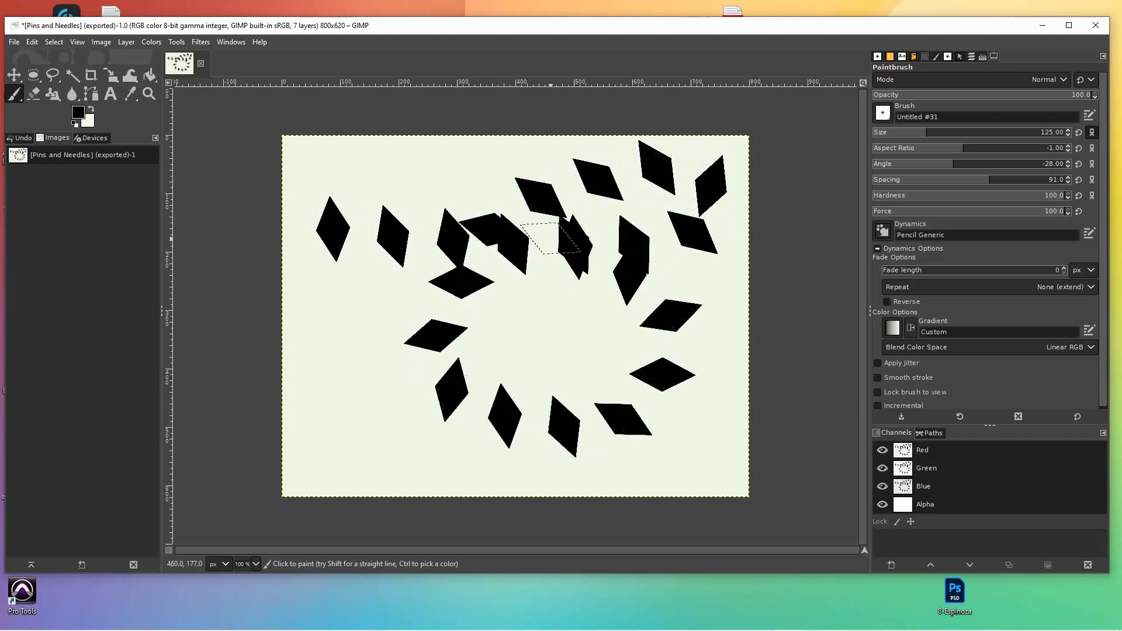
{"action": "key", "text": "ctrl+z"}
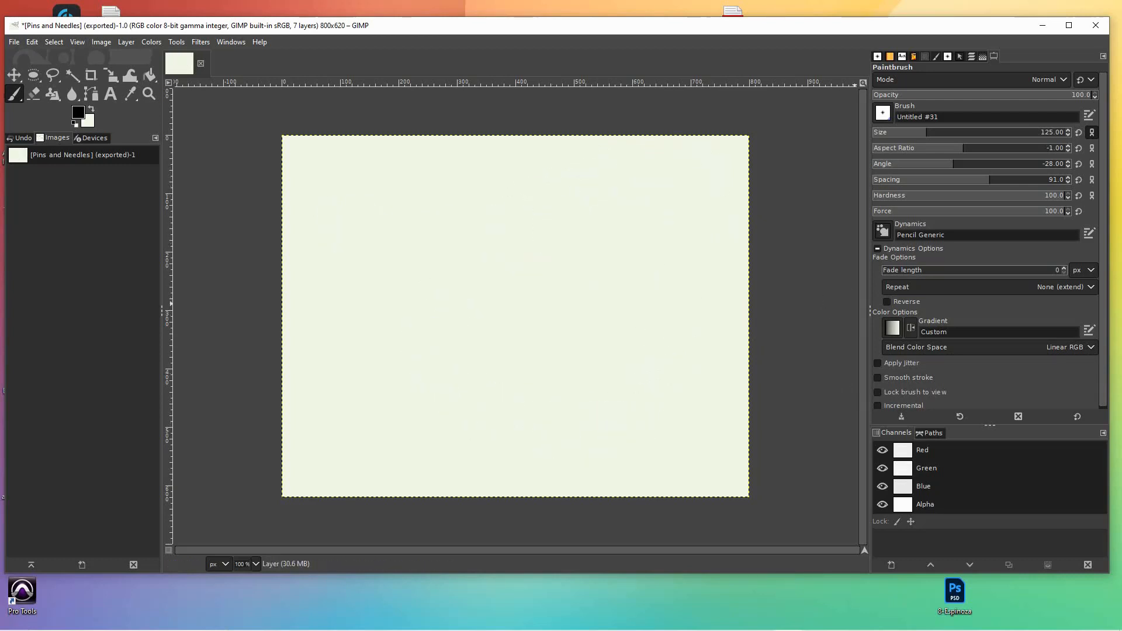
Step: Turn Smooth stroke on to view its quality and weight settings and turn it off again
{"action": "scroll", "coordinate": [988, 403], "scroll_direction": "down", "scroll_amount": 2}
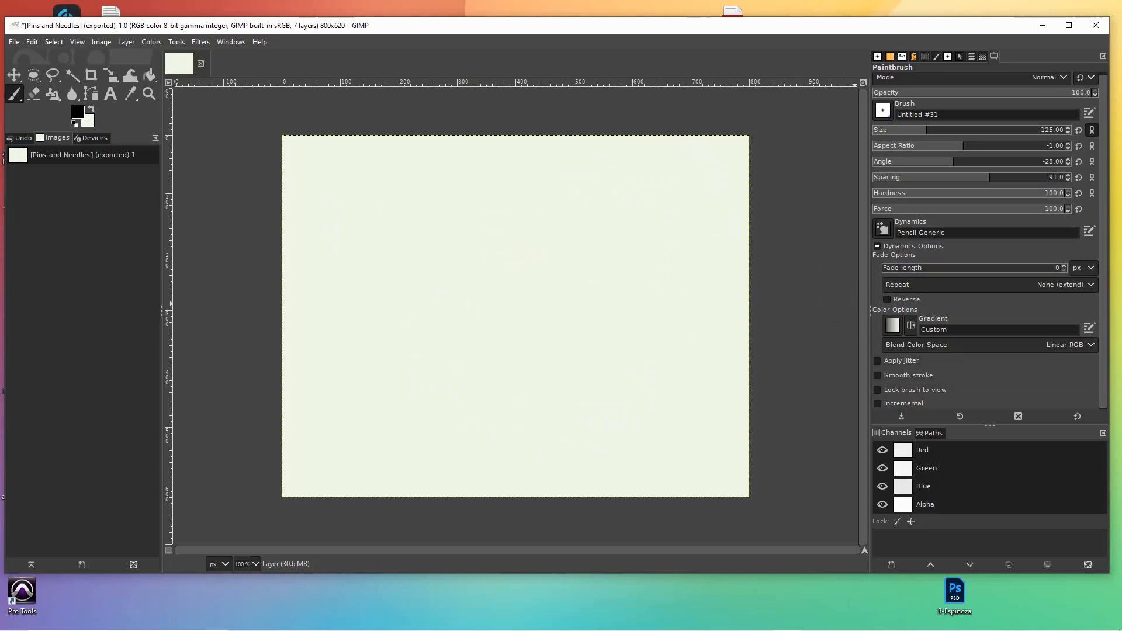
{"action": "left_click", "coordinate": [878, 375]}
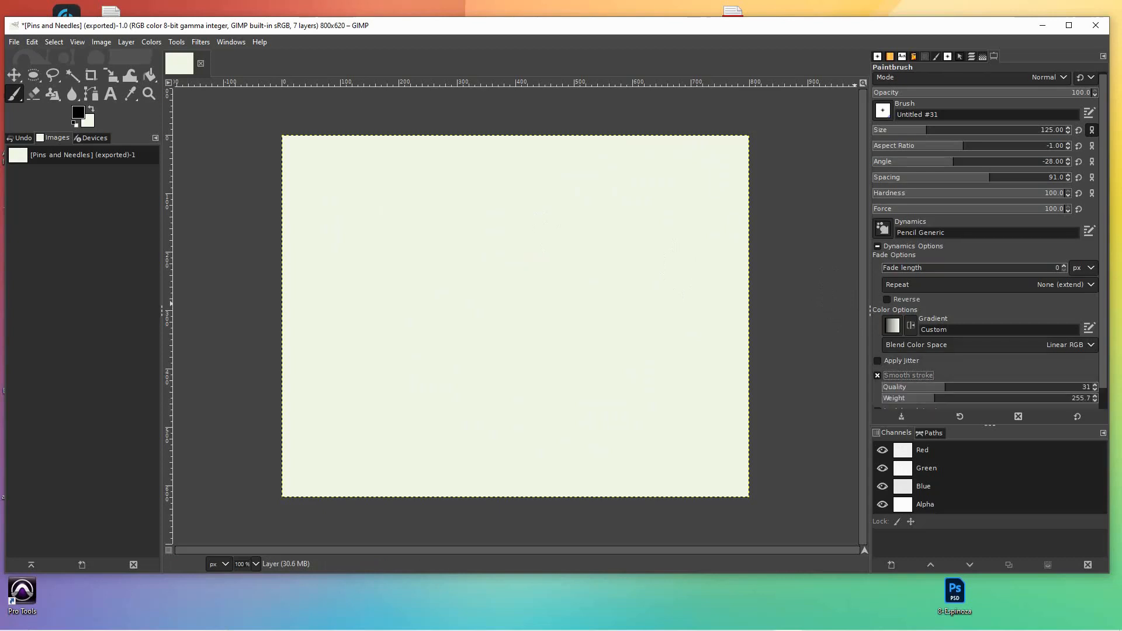
{"action": "scroll", "coordinate": [988, 362], "scroll_direction": "down", "scroll_amount": 2}
{"action": "left_click", "coordinate": [900, 354]}
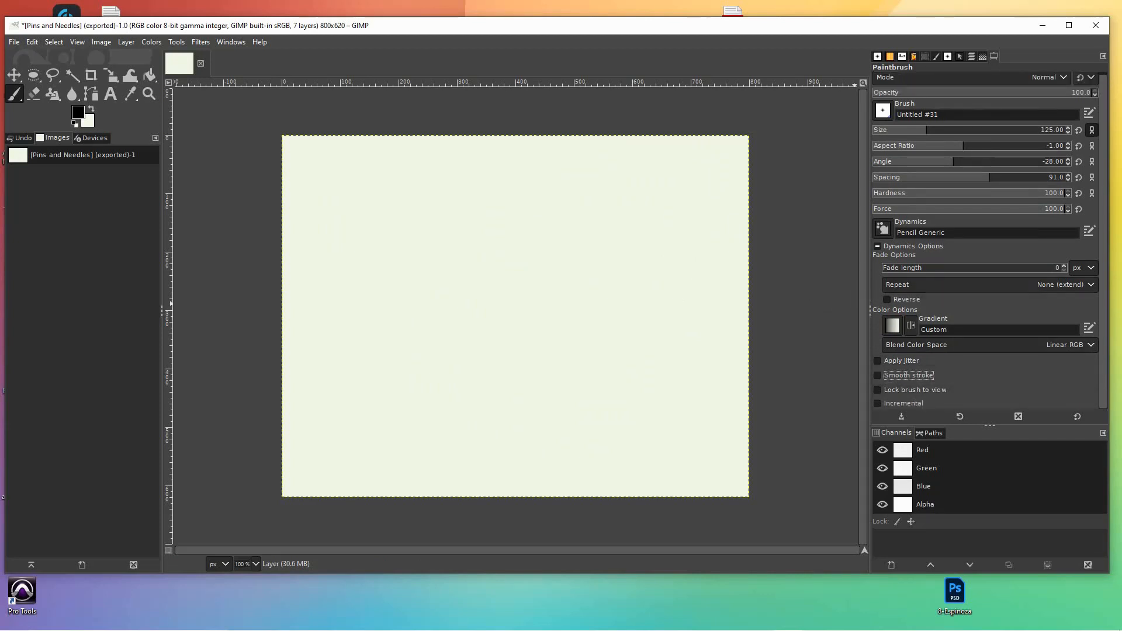
{"action": "left_click", "coordinate": [990, 285]}
{"action": "key", "text": "Escape"}
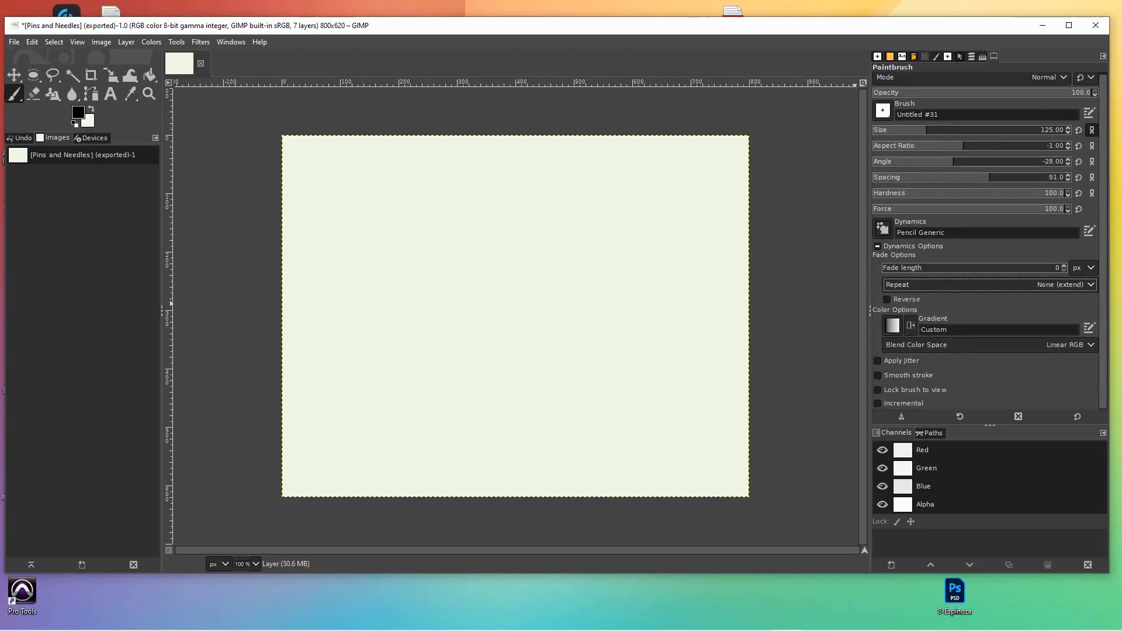
{"action": "left_click", "coordinate": [892, 326]}
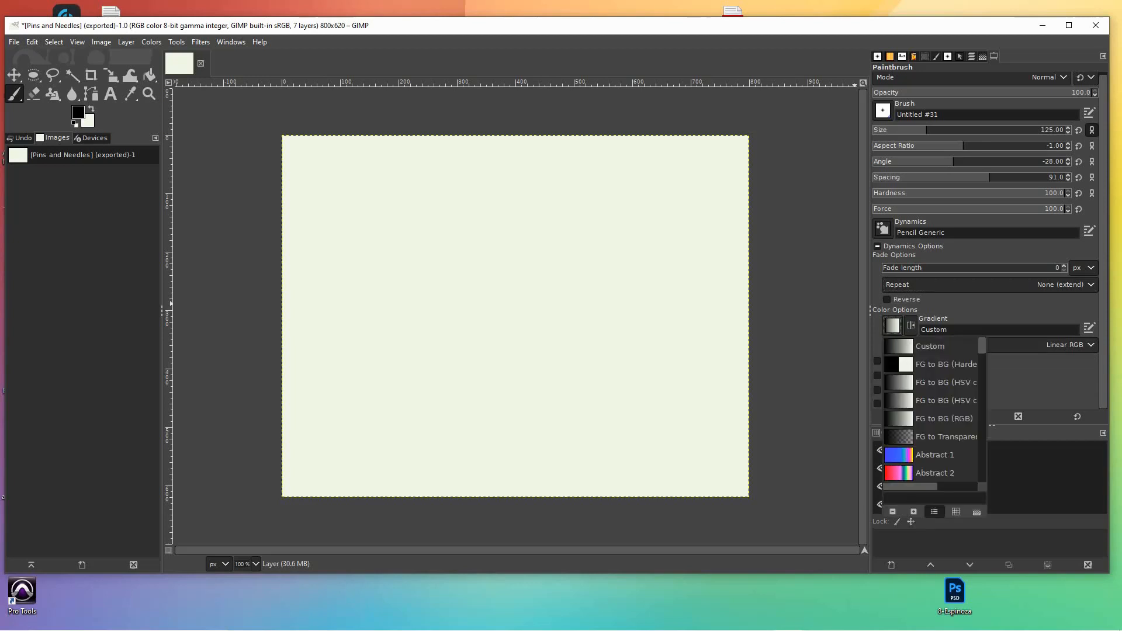
{"action": "left_click", "coordinate": [892, 326]}
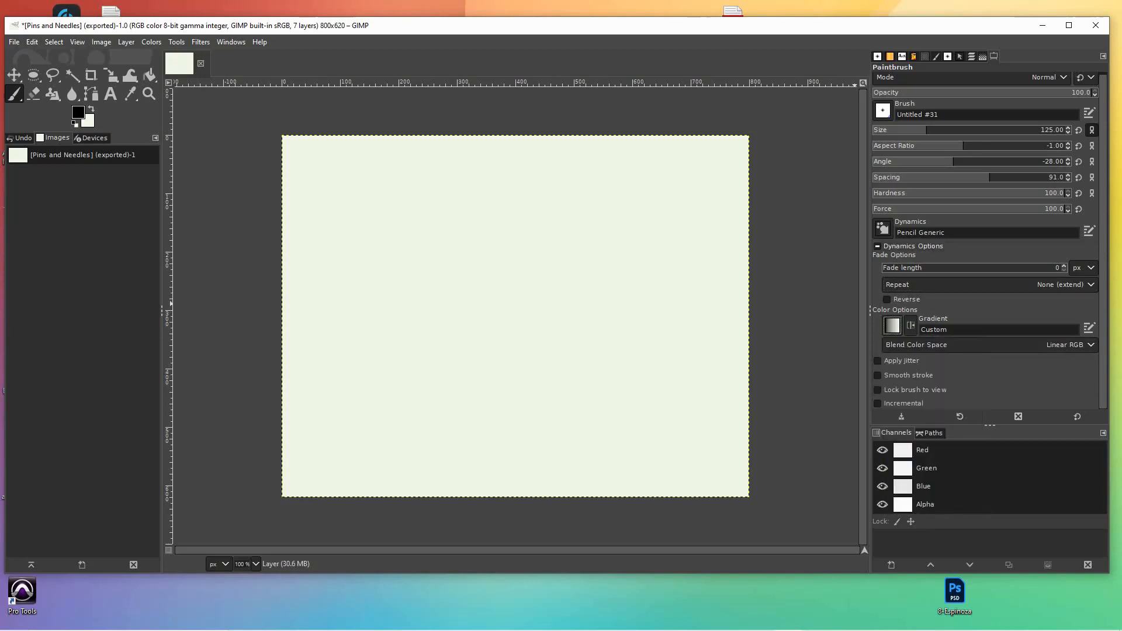
Step: Try the Pressure Opacity dynamics with test strokes across the canvas and undo them all
{"action": "left_click", "coordinate": [945, 233]}
{"action": "left_click", "coordinate": [883, 228]}
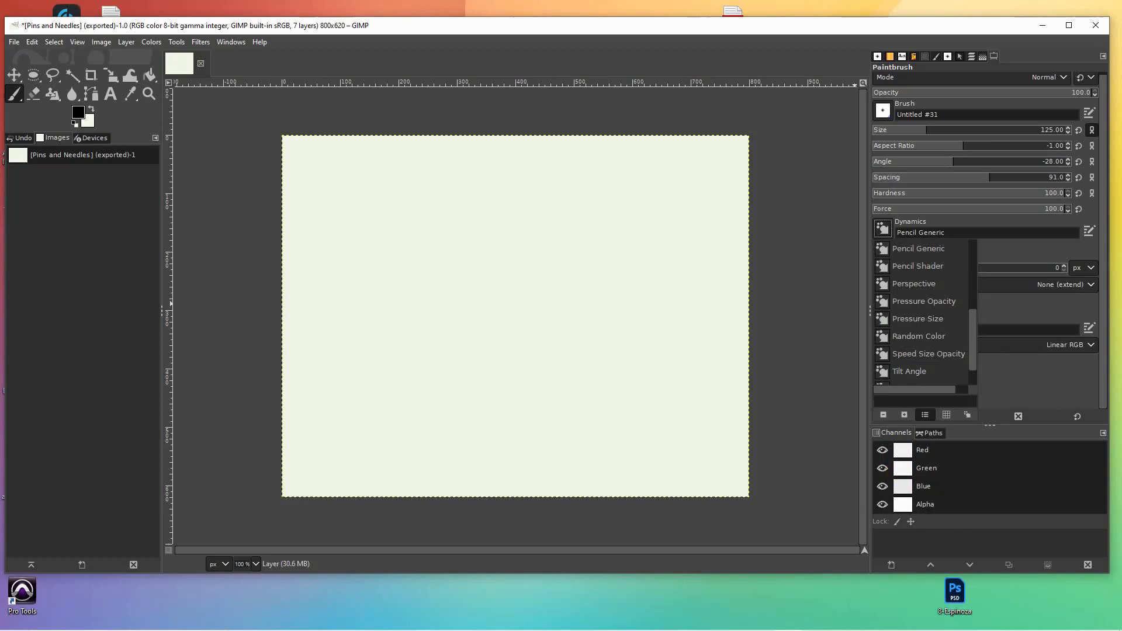
{"action": "left_click", "coordinate": [925, 301]}
{"action": "mouse_move", "coordinate": [357, 248]}
{"action": "left_mouse_down"}
{"action": "mouse_move", "coordinate": [500, 251]}
{"action": "mouse_move", "coordinate": [595, 306]}
{"action": "mouse_move", "coordinate": [403, 298]}
{"action": "mouse_move", "coordinate": [561, 310]}
{"action": "left_mouse_up"}
{"action": "mouse_move", "coordinate": [691, 199]}
{"action": "left_mouse_down"}
{"action": "mouse_move", "coordinate": [605, 196]}
{"action": "mouse_move", "coordinate": [544, 239]}
{"action": "mouse_move", "coordinate": [555, 349]}
{"action": "left_mouse_up"}
{"action": "key", "text": "ctrl+z"}
{"action": "key", "text": "ctrl+z"}
{"action": "key", "text": "ctrl+z"}
{"action": "key", "text": "ctrl+z"}
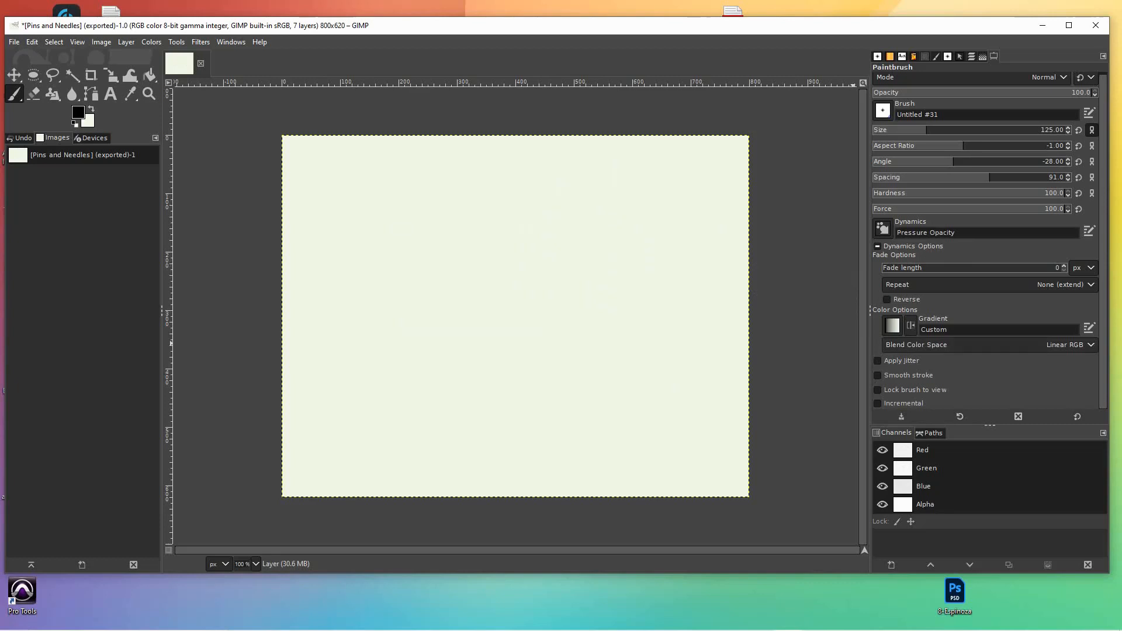
Step: View the mapping matrix of the Pressure Opacity dynamics in the editor and return to the Paintbrush options
{"action": "left_click", "coordinate": [990, 284]}
{"action": "key", "text": "Escape"}
{"action": "left_click", "coordinate": [1089, 231]}
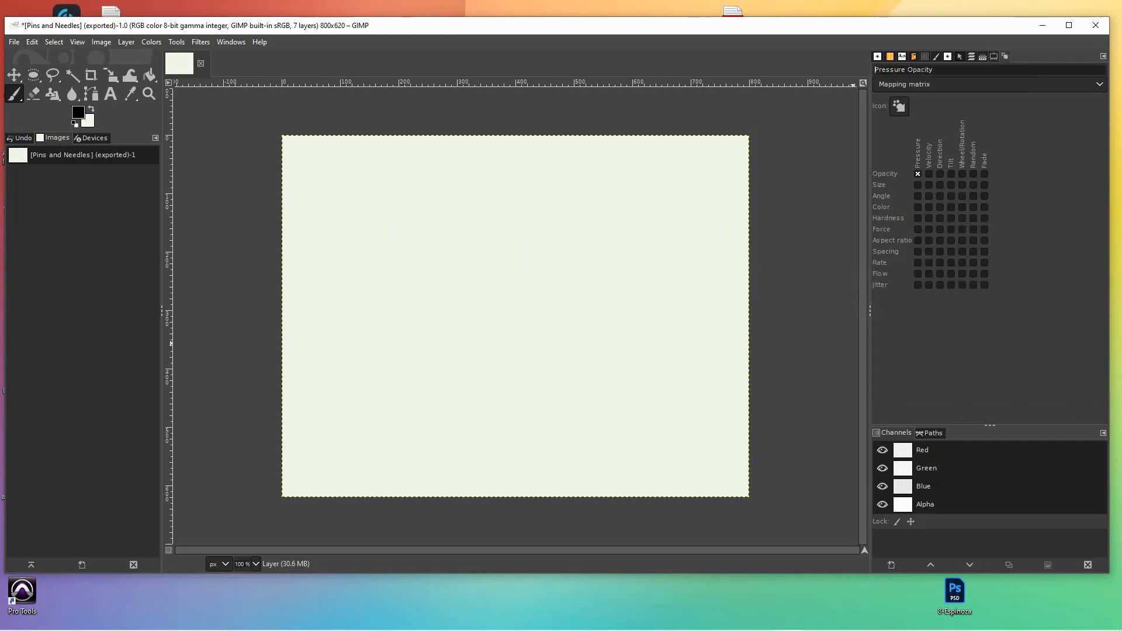
{"action": "left_click", "coordinate": [994, 57]}
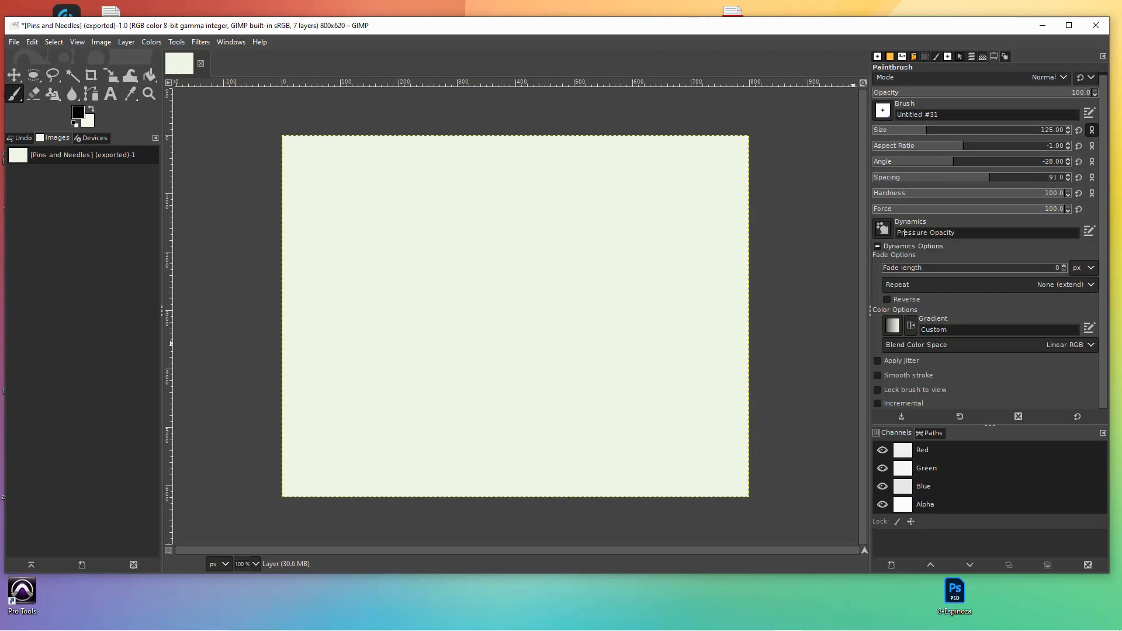
Step: Switch the brush dynamics to Basic Dynamics, paint a test stroke back and forth across the canvas and undo it
{"action": "left_click", "coordinate": [883, 228]}
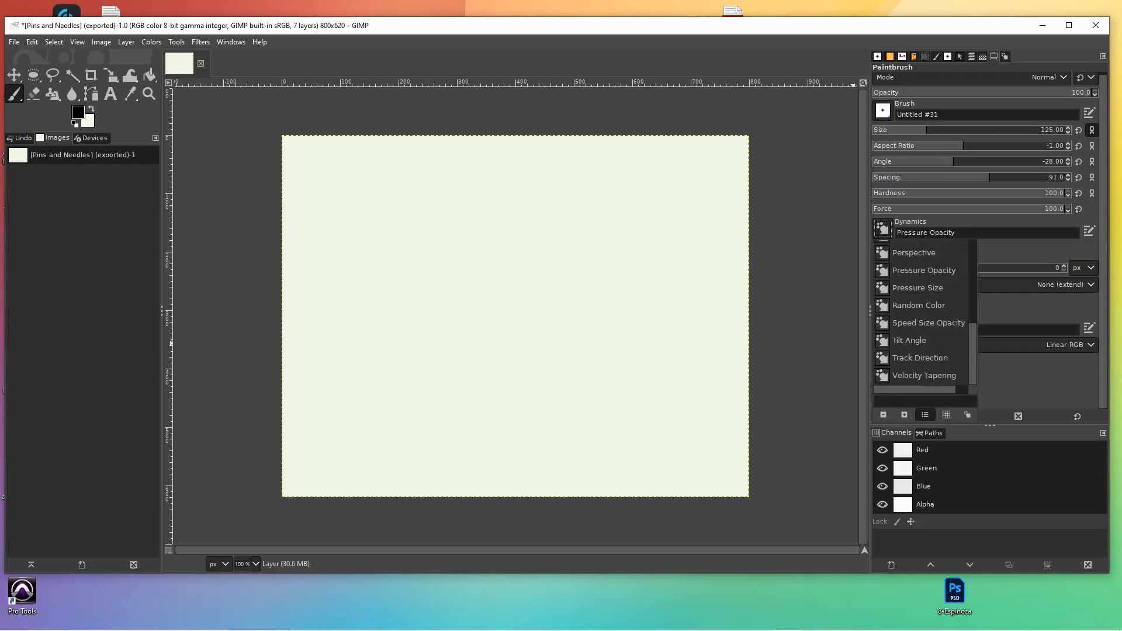
{"action": "scroll", "coordinate": [920, 312], "scroll_direction": "up", "scroll_amount": 5}
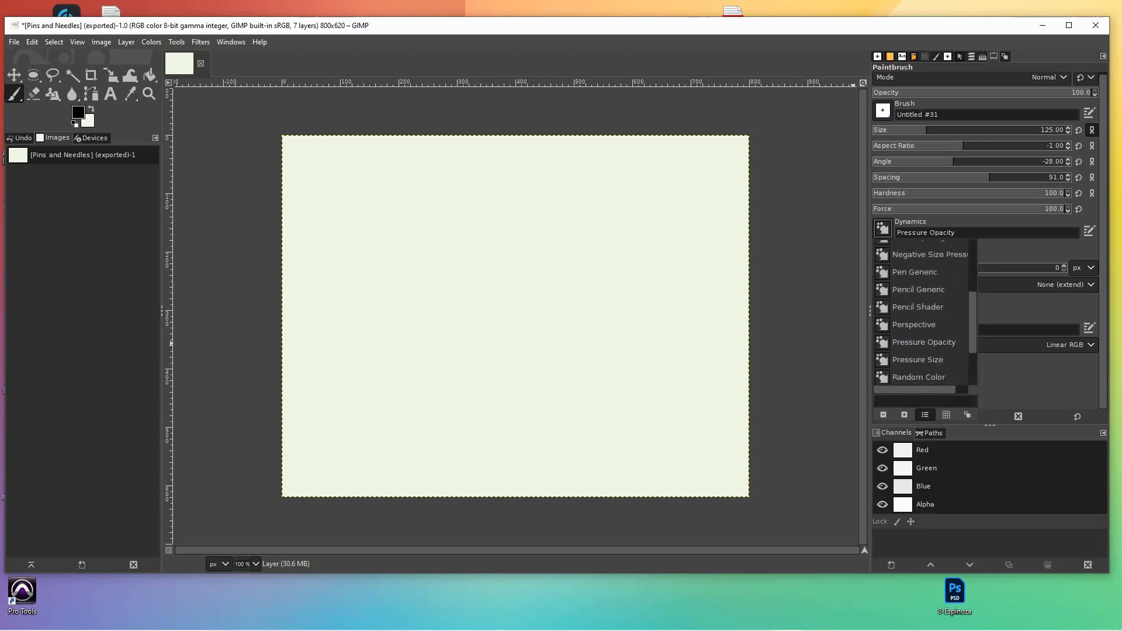
{"action": "scroll", "coordinate": [920, 313], "scroll_direction": "up", "scroll_amount": 4}
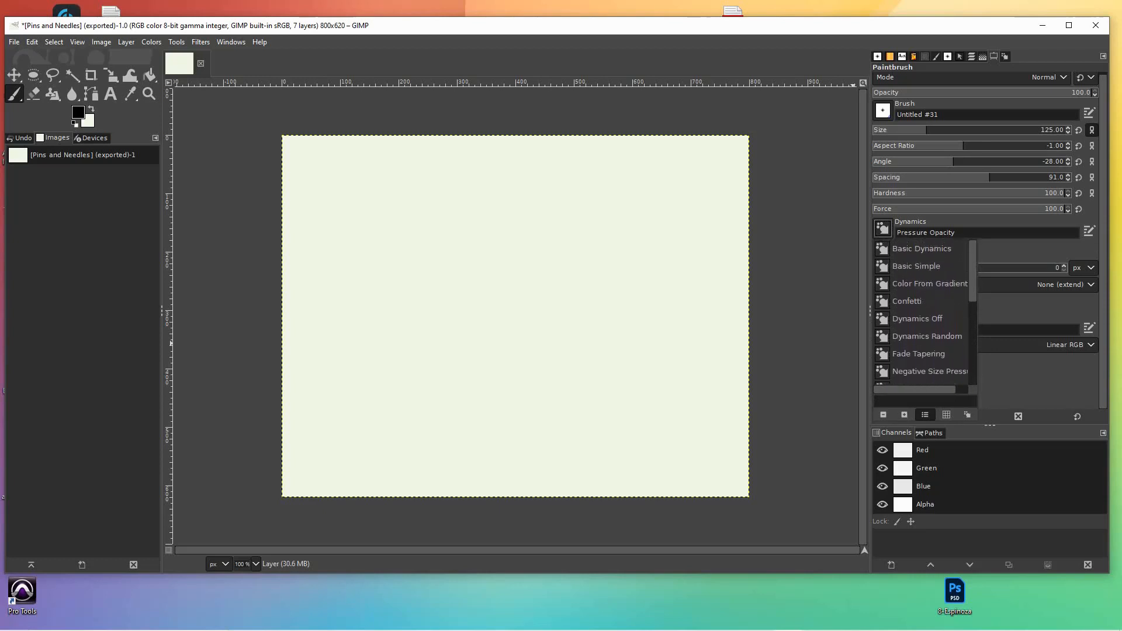
{"action": "left_click", "coordinate": [922, 248]}
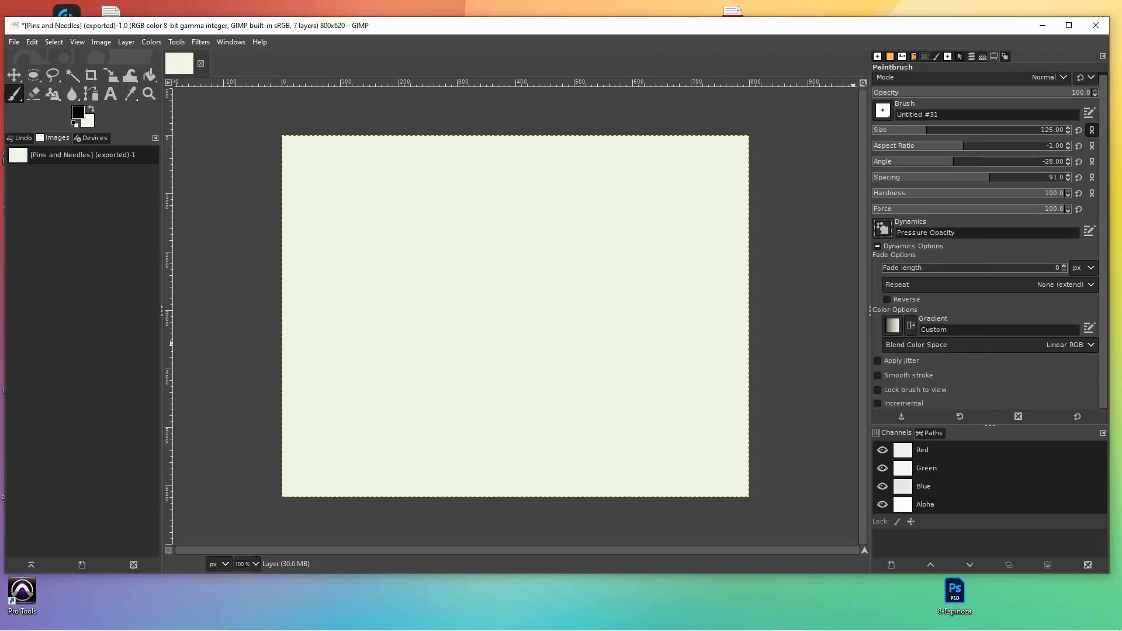
{"action": "mouse_move", "coordinate": [695, 246]}
{"action": "left_mouse_down"}
{"action": "mouse_move", "coordinate": [309, 244]}
{"action": "mouse_move", "coordinate": [269, 305]}
{"action": "mouse_move", "coordinate": [389, 371]}
{"action": "mouse_move", "coordinate": [709, 349]}
{"action": "mouse_move", "coordinate": [649, 301]}
{"action": "mouse_move", "coordinate": [385, 292]}
{"action": "left_mouse_up"}
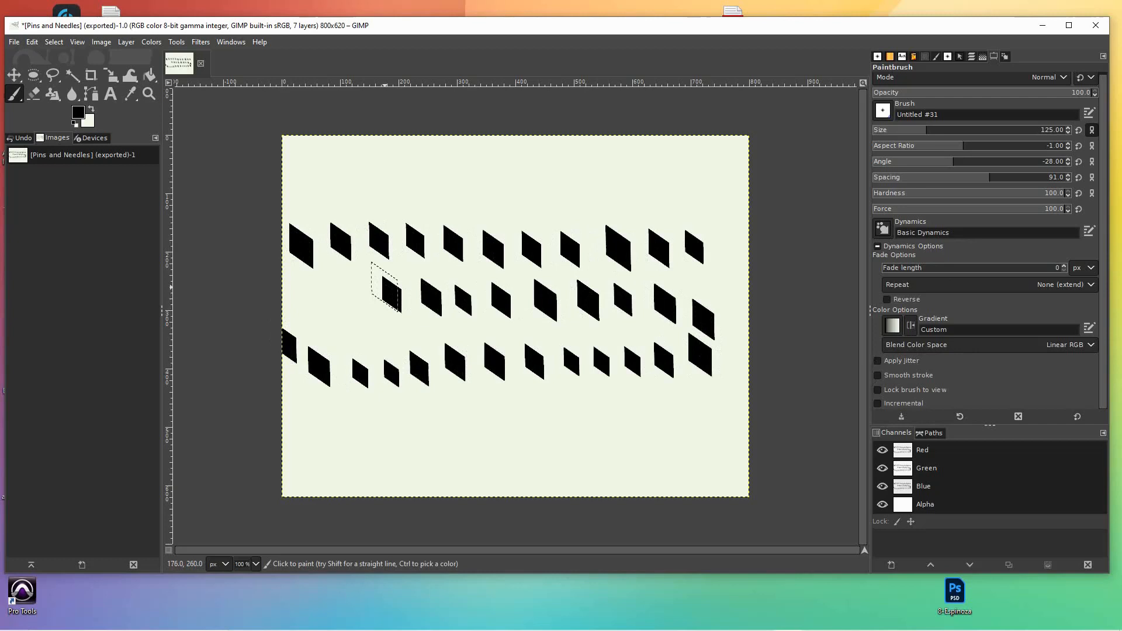
{"action": "key", "text": "ctrl+z"}
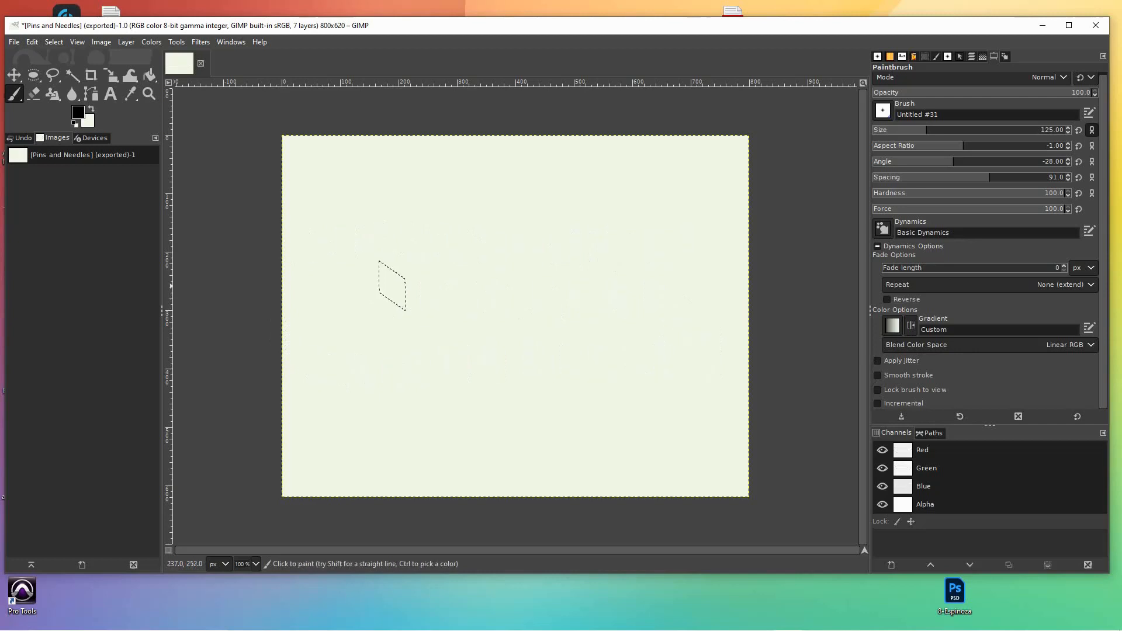
Step: Try a brush spacing of 136 and a very low spacing with test strokes, undoing each stroke
{"action": "left_click_drag", "start_coordinate": [989, 178], "coordinate": [1023, 177]}
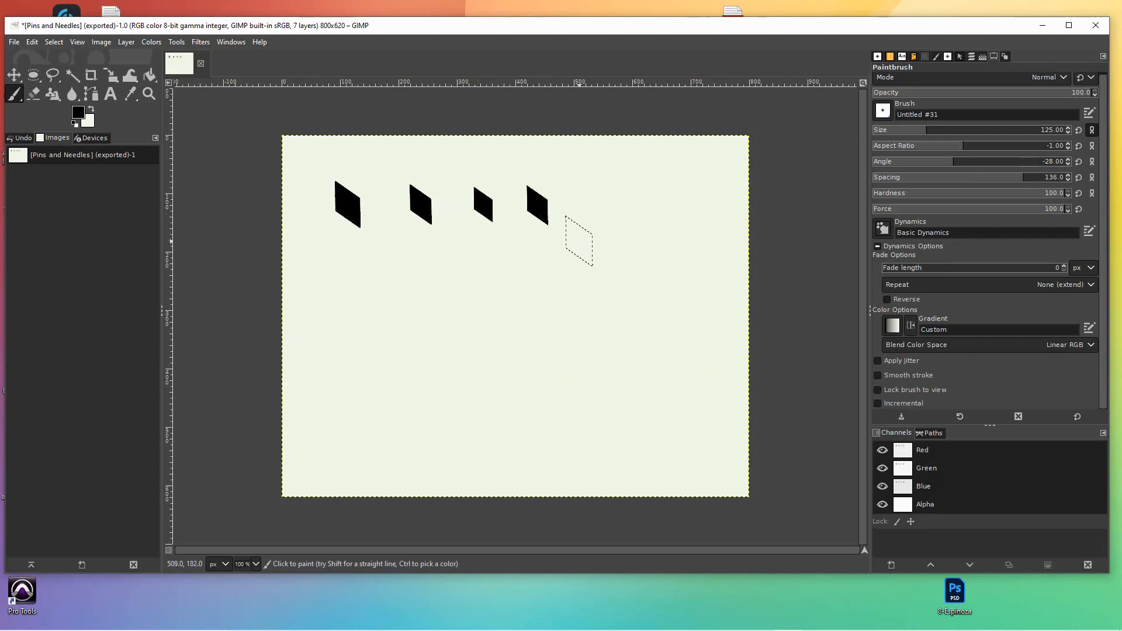
{"action": "key", "text": "ctrl+z"}
{"action": "left_click_drag", "start_coordinate": [1023, 178], "coordinate": [888, 178]}
{"action": "mouse_move", "coordinate": [308, 208]}
{"action": "left_mouse_down"}
{"action": "mouse_move", "coordinate": [471, 205]}
{"action": "mouse_move", "coordinate": [685, 236]}
{"action": "left_mouse_up"}
{"action": "key", "text": "ctrl+z"}
Step: Set the brush spacing to 15 and the angle to 76, testing each with a stroke across the canvas and undoing it
{"action": "left_click", "coordinate": [908, 177]}
{"action": "left_click_drag", "start_coordinate": [319, 244], "coordinate": [677, 274]}
{"action": "key", "text": "ctrl+z"}
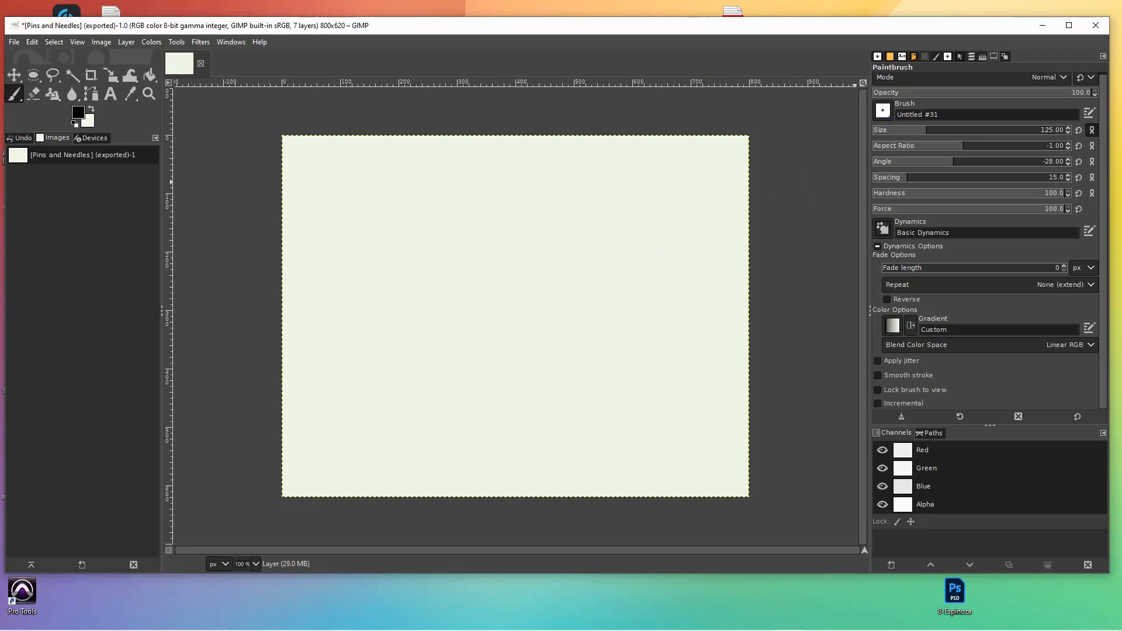
{"action": "left_click_drag", "start_coordinate": [955, 161], "coordinate": [1009, 162]}
{"action": "left_click_drag", "start_coordinate": [717, 238], "coordinate": [352, 238]}
{"action": "key", "text": "ctrl+z"}
Step: Try a fade length of 148 px in the dynamics options with two strokes across the canvas and undo both
{"action": "left_click", "coordinate": [879, 246]}
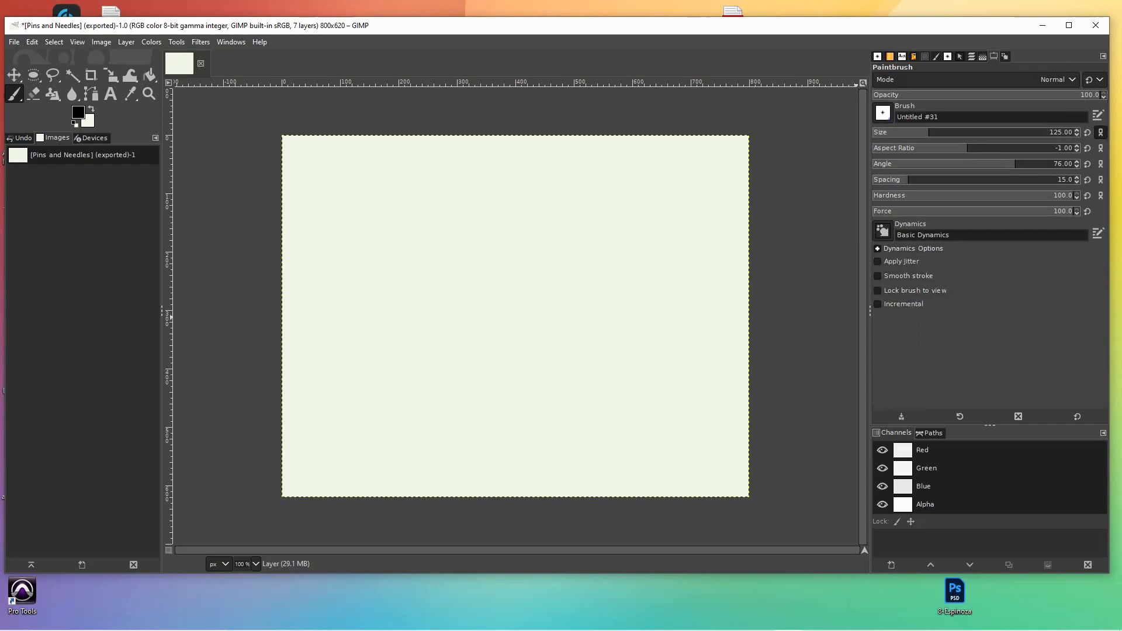
{"action": "left_click", "coordinate": [877, 248]}
{"action": "type", "text": "190"}
{"action": "key", "text": "Return"}
{"action": "mouse_move", "coordinate": [345, 228]}
{"action": "left_mouse_down"}
{"action": "mouse_move", "coordinate": [460, 246]}
{"action": "mouse_move", "coordinate": [718, 247]}
{"action": "mouse_move", "coordinate": [750, 246]}
{"action": "left_mouse_up"}
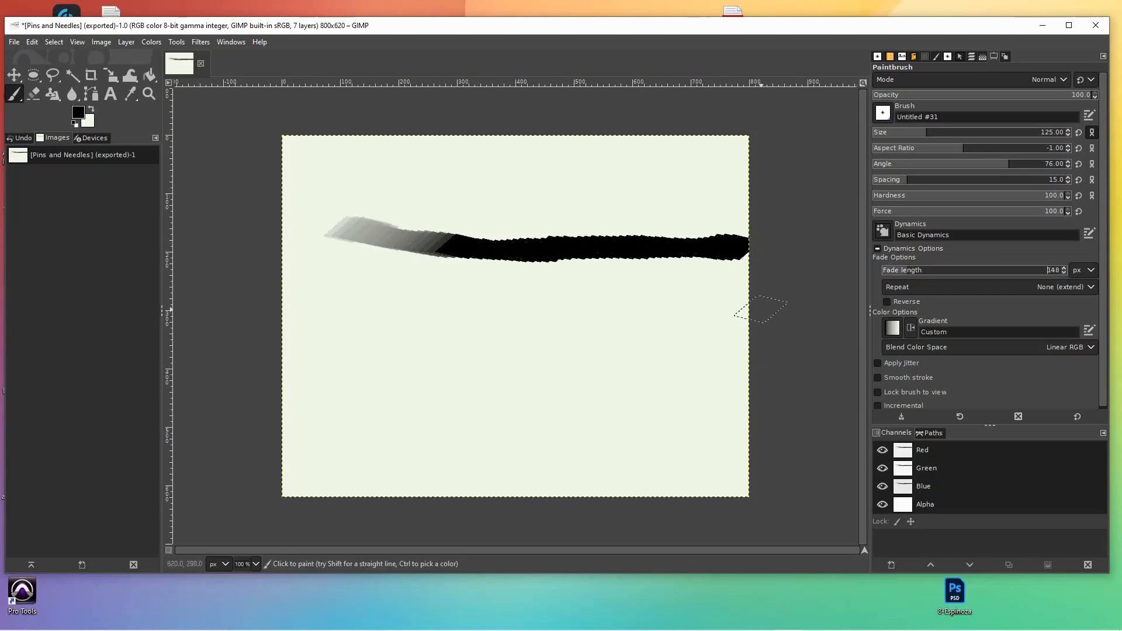
{"action": "key", "text": "ctrl+z"}
{"action": "left_click_drag", "start_coordinate": [315, 260], "coordinate": [777, 261]}
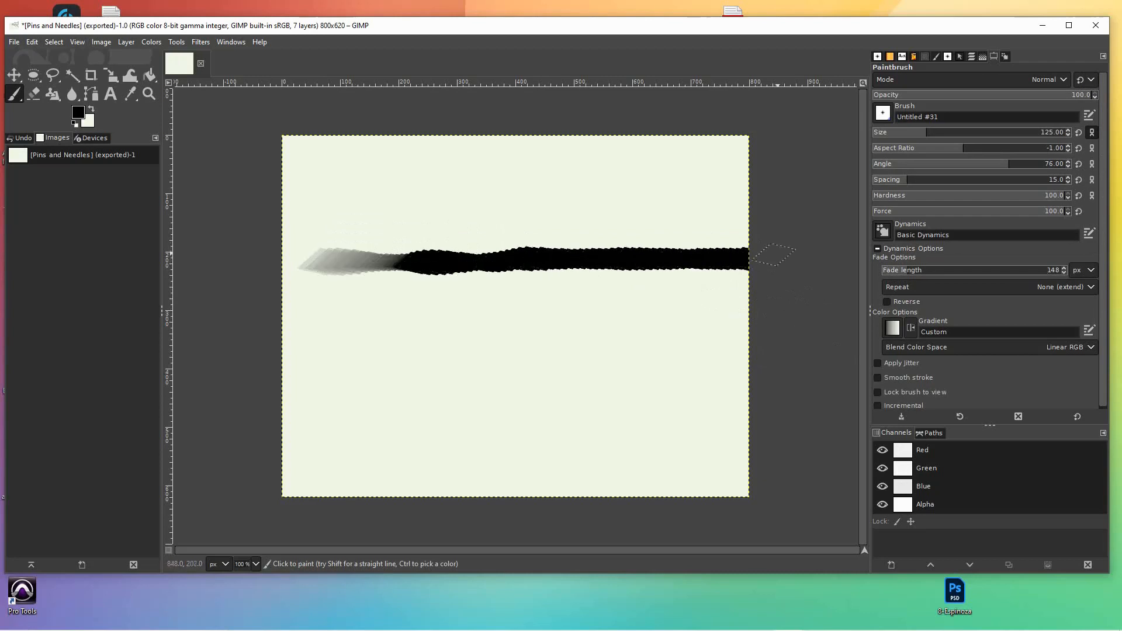
{"action": "key", "text": "ctrl+z"}
Step: Try a fade length of 86 px with one straight and two curved strokes and undo all three
{"action": "left_click", "coordinate": [897, 270]}
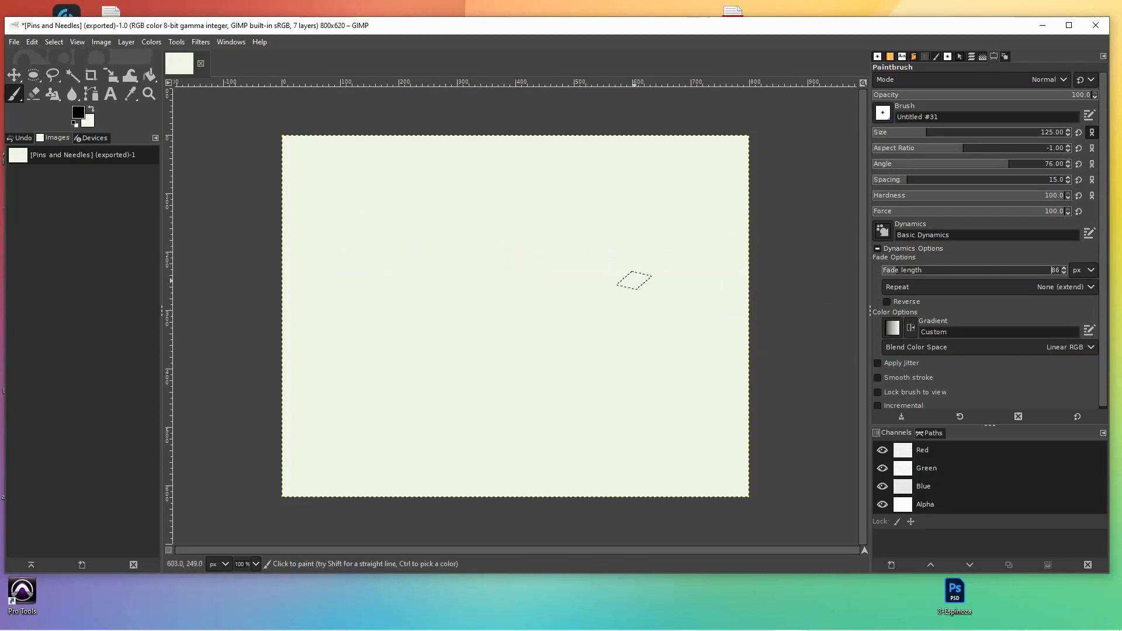
{"action": "mouse_move", "coordinate": [300, 273]}
{"action": "left_mouse_down"}
{"action": "mouse_move", "coordinate": [668, 271]}
{"action": "mouse_move", "coordinate": [802, 283]}
{"action": "left_mouse_up"}
{"action": "mouse_move", "coordinate": [429, 375]}
{"action": "left_mouse_down"}
{"action": "mouse_move", "coordinate": [595, 297]}
{"action": "mouse_move", "coordinate": [511, 218]}
{"action": "mouse_move", "coordinate": [381, 263]}
{"action": "left_mouse_up"}
{"action": "left_click_drag", "start_coordinate": [396, 350], "coordinate": [670, 453]}
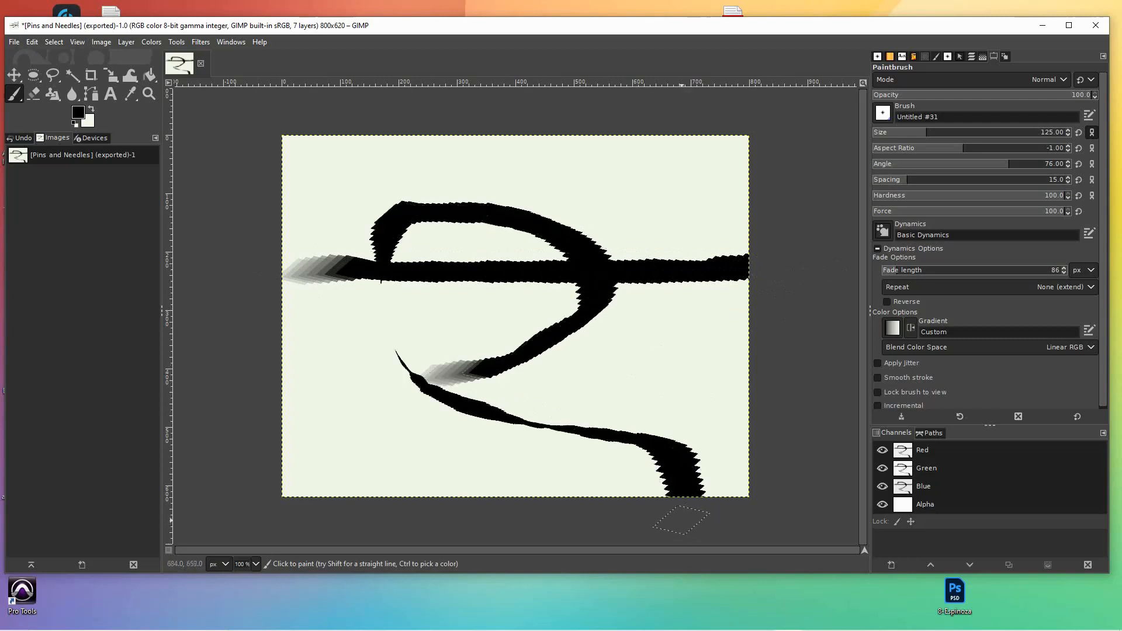
{"action": "key", "text": "ctrl+z"}
{"action": "key", "text": "ctrl+z"}
{"action": "key", "text": "ctrl+z"}
Step: Try a fade length of 566 px with a test stroke, undo it, and reset the fade length to 0
{"action": "left_click", "coordinate": [982, 271]}
{"action": "mouse_move", "coordinate": [321, 265]}
{"action": "left_mouse_down"}
{"action": "mouse_move", "coordinate": [498, 254]}
{"action": "mouse_move", "coordinate": [724, 272]}
{"action": "left_mouse_up"}
{"action": "key", "text": "ctrl+z"}
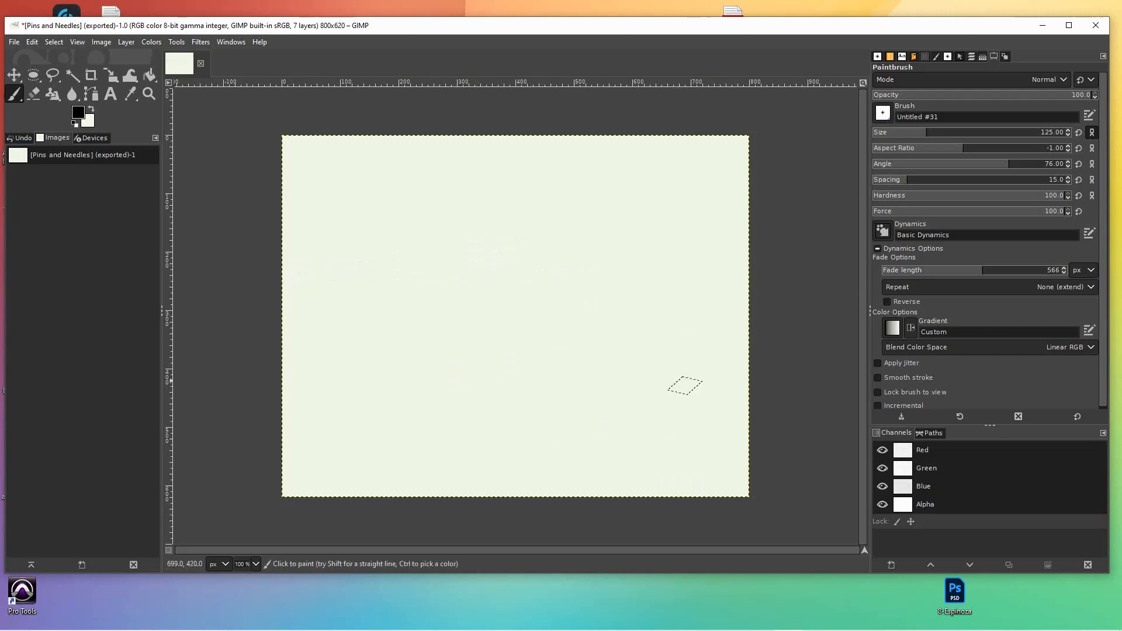
{"action": "left_click_drag", "start_coordinate": [909, 270], "coordinate": [879, 270]}
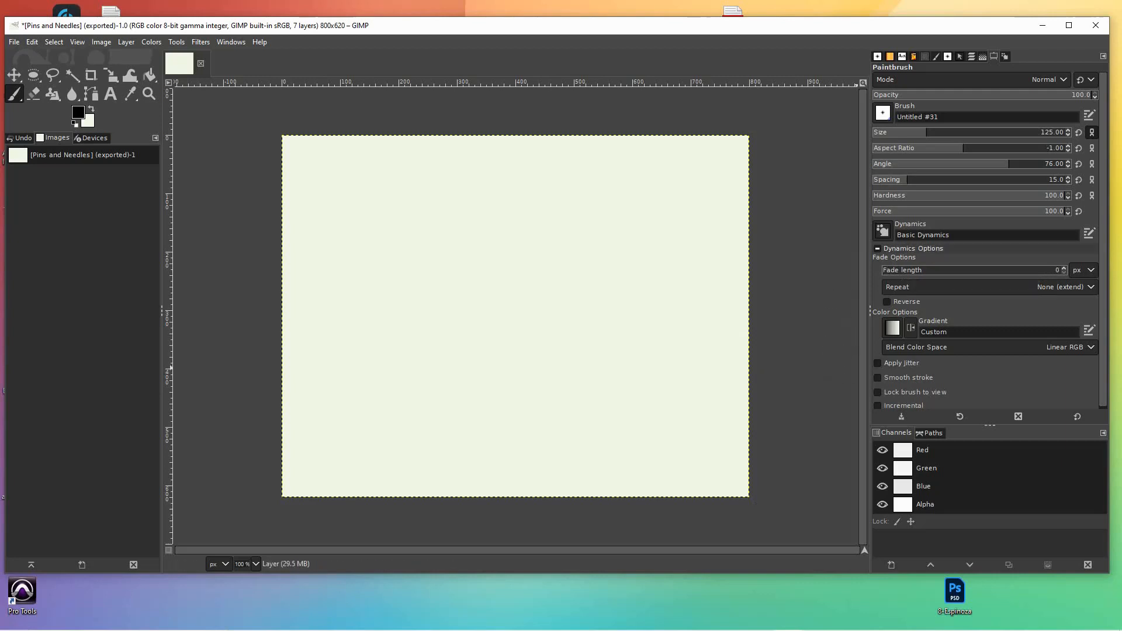
{"action": "left_click", "coordinate": [877, 249]}
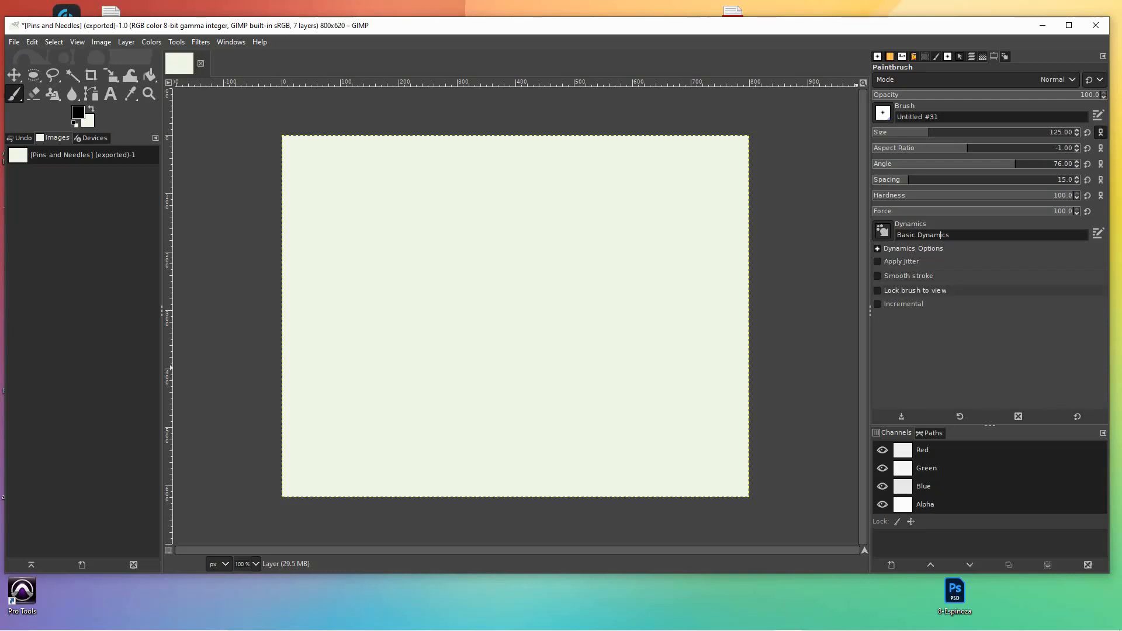
Step: Try the Incremental option with a stroke across the canvas, undo the stroke and turn the option off
{"action": "left_click", "coordinate": [877, 304]}
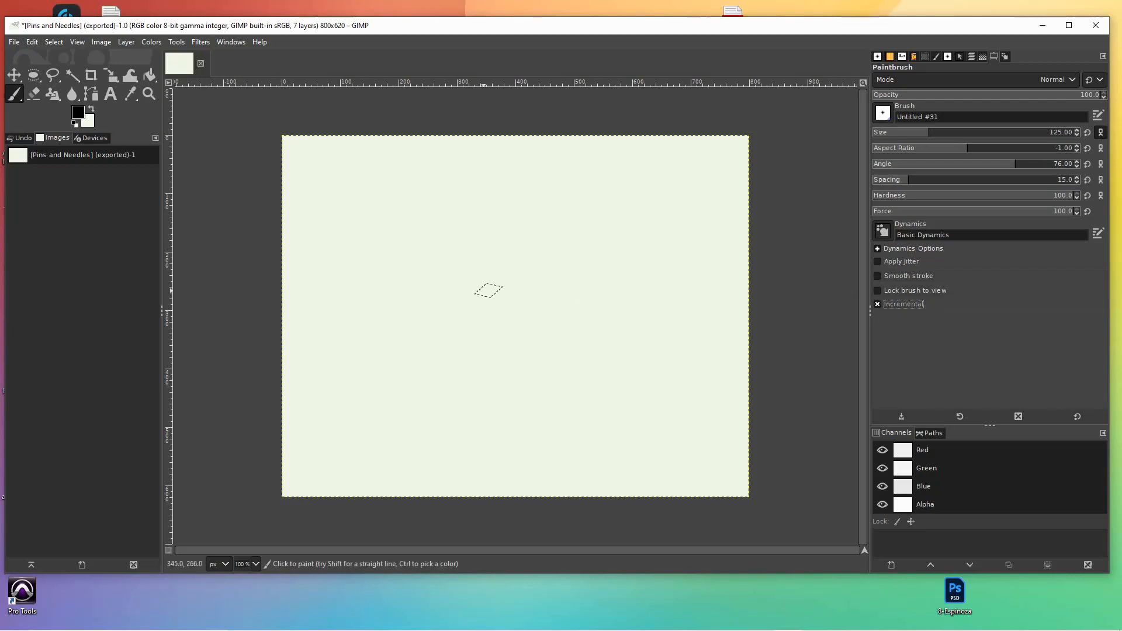
{"action": "left_click_drag", "start_coordinate": [343, 254], "coordinate": [722, 253]}
{"action": "key", "text": "ctrl+z"}
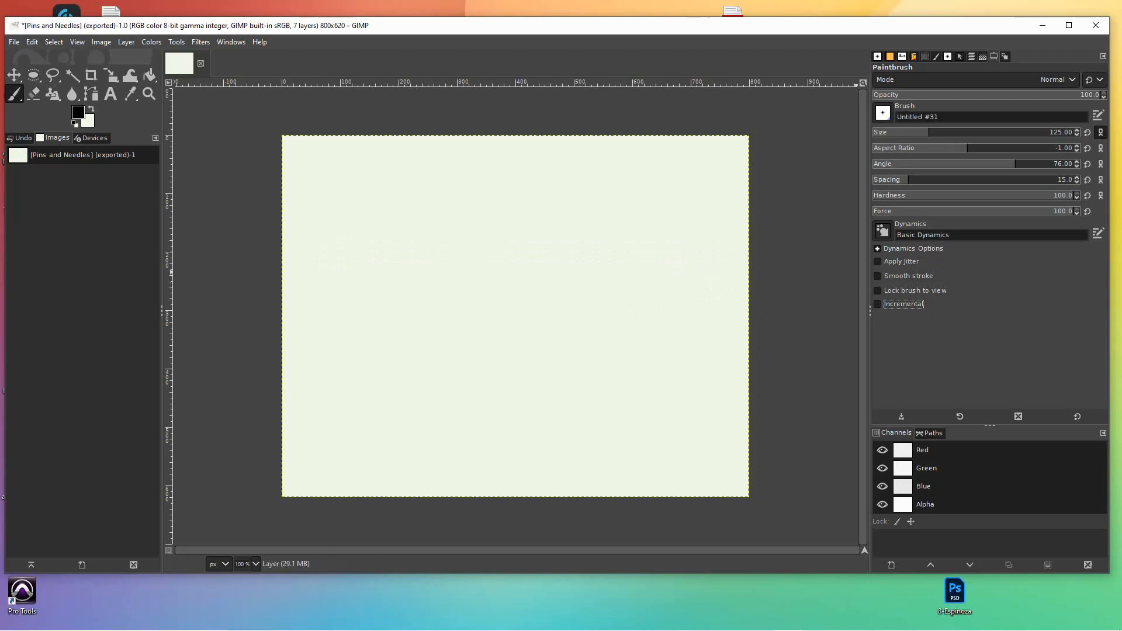
Step: Switch the brush dynamics to Fade Tapering, paint a test stroke and undo it
{"action": "left_click", "coordinate": [884, 231]}
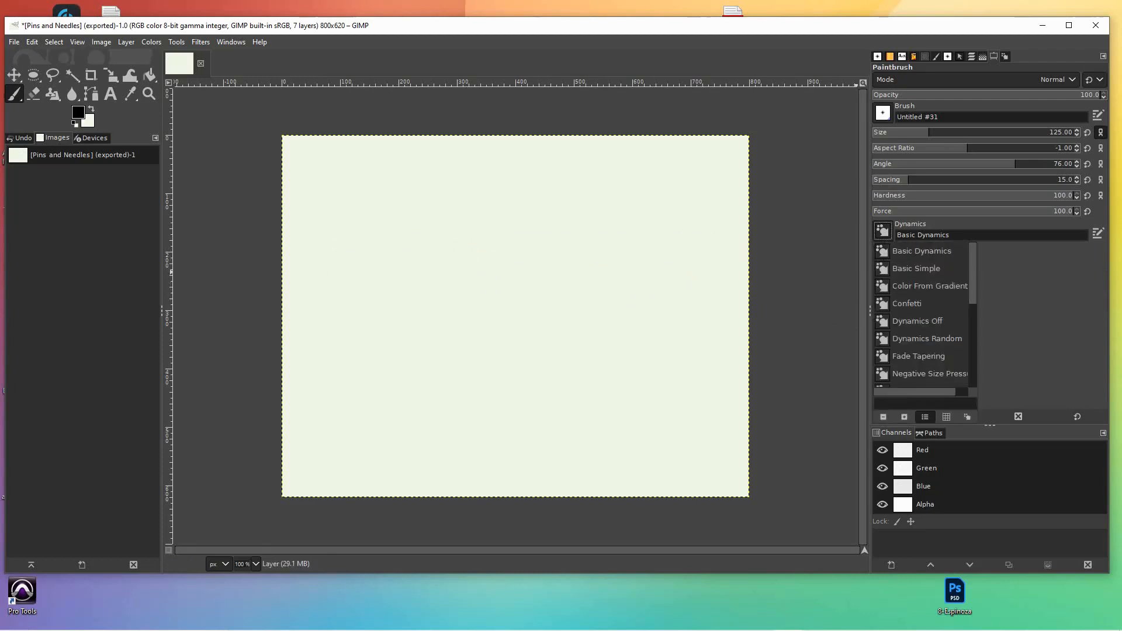
{"action": "left_click", "coordinate": [918, 356]}
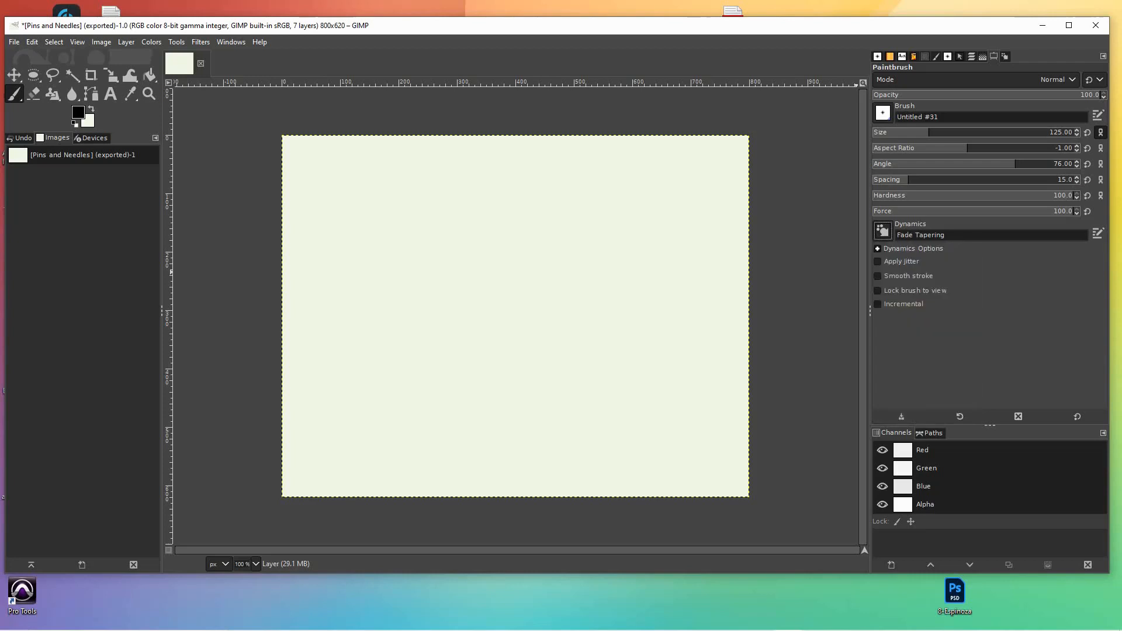
{"action": "mouse_move", "coordinate": [343, 228]}
{"action": "left_mouse_down"}
{"action": "mouse_move", "coordinate": [468, 241]}
{"action": "mouse_move", "coordinate": [649, 236]}
{"action": "mouse_move", "coordinate": [611, 348]}
{"action": "mouse_move", "coordinate": [409, 331]}
{"action": "mouse_move", "coordinate": [491, 425]}
{"action": "mouse_move", "coordinate": [438, 251]}
{"action": "mouse_move", "coordinate": [313, 243]}
{"action": "left_mouse_up"}
{"action": "key", "text": "ctrl+z"}
Step: Turn on Apply Jitter with an amount of 0.63, trying it with strokes across the canvas and undoing them
{"action": "left_click", "coordinate": [894, 261]}
{"action": "mouse_move", "coordinate": [324, 209]}
{"action": "left_mouse_down"}
{"action": "mouse_move", "coordinate": [425, 226]}
{"action": "mouse_move", "coordinate": [647, 220]}
{"action": "mouse_move", "coordinate": [719, 240]}
{"action": "left_mouse_up"}
{"action": "key", "text": "ctrl+z"}
{"action": "left_click", "coordinate": [907, 271]}
{"action": "mouse_move", "coordinate": [353, 238]}
{"action": "left_mouse_down"}
{"action": "mouse_move", "coordinate": [678, 246]}
{"action": "mouse_move", "coordinate": [704, 311]}
{"action": "left_mouse_up"}
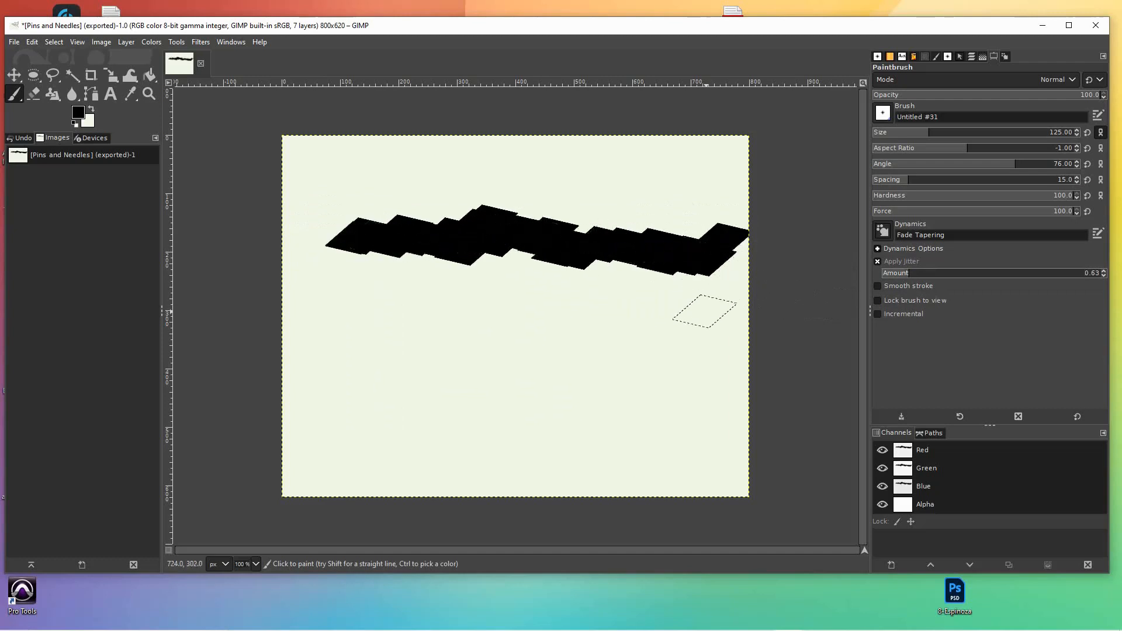
{"action": "key", "text": "ctrl"}
{"action": "key", "text": "ctrl+z"}
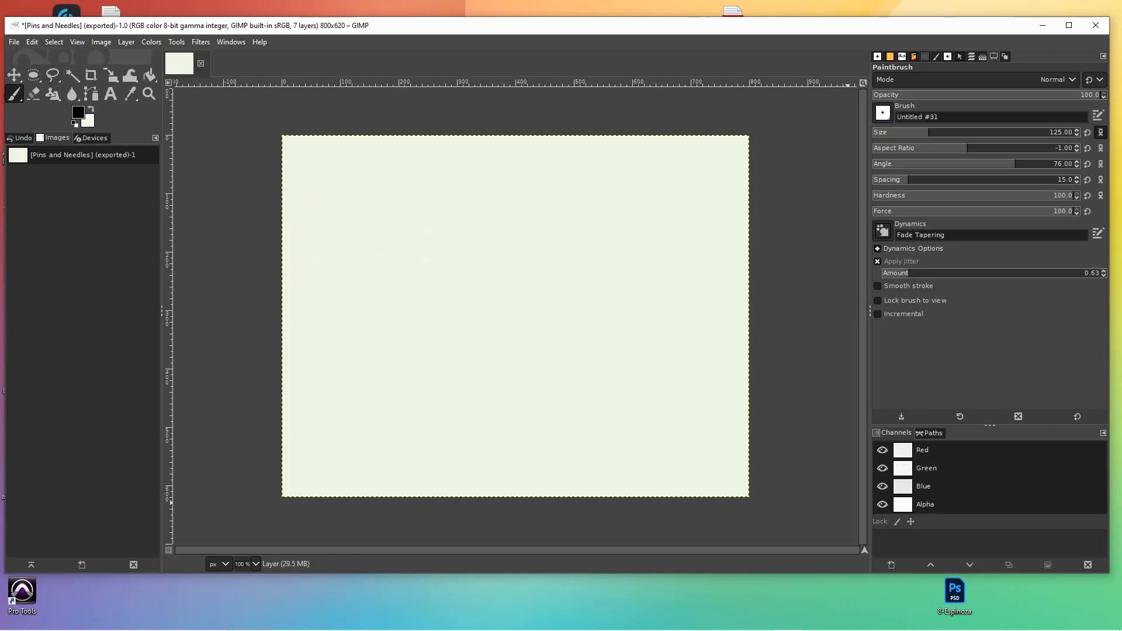
Step: Show the Pins and Needles layer, reduce the brush size and paint a blocky stroke about 120 px wide below the needles row on the empty layer
{"action": "key", "text": "ctrl+l"}
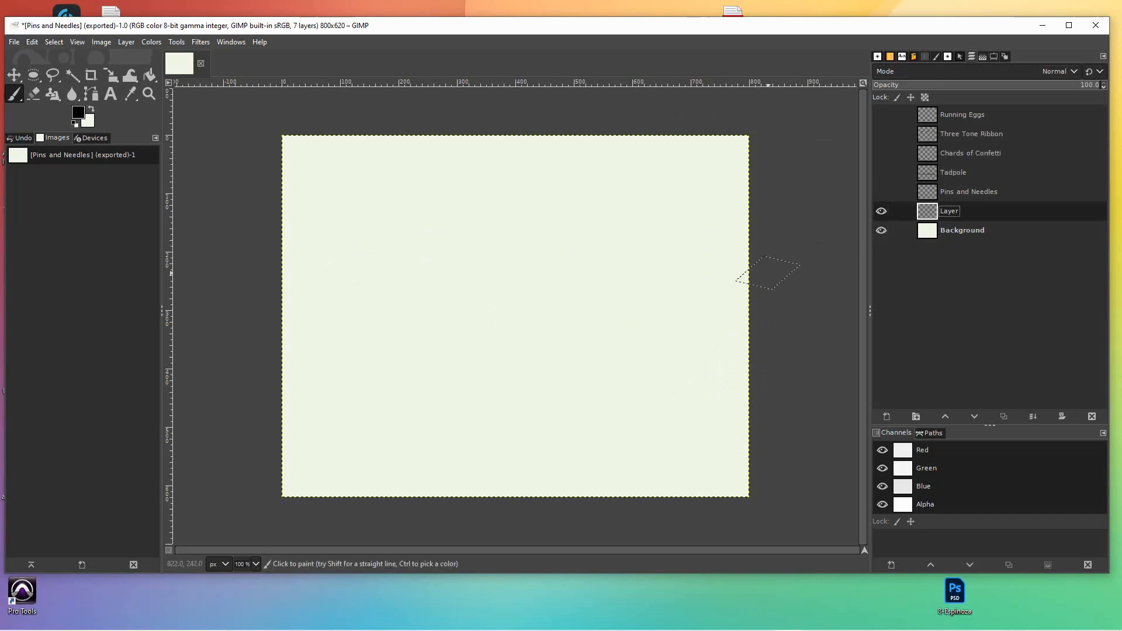
{"action": "left_click", "coordinate": [882, 192]}
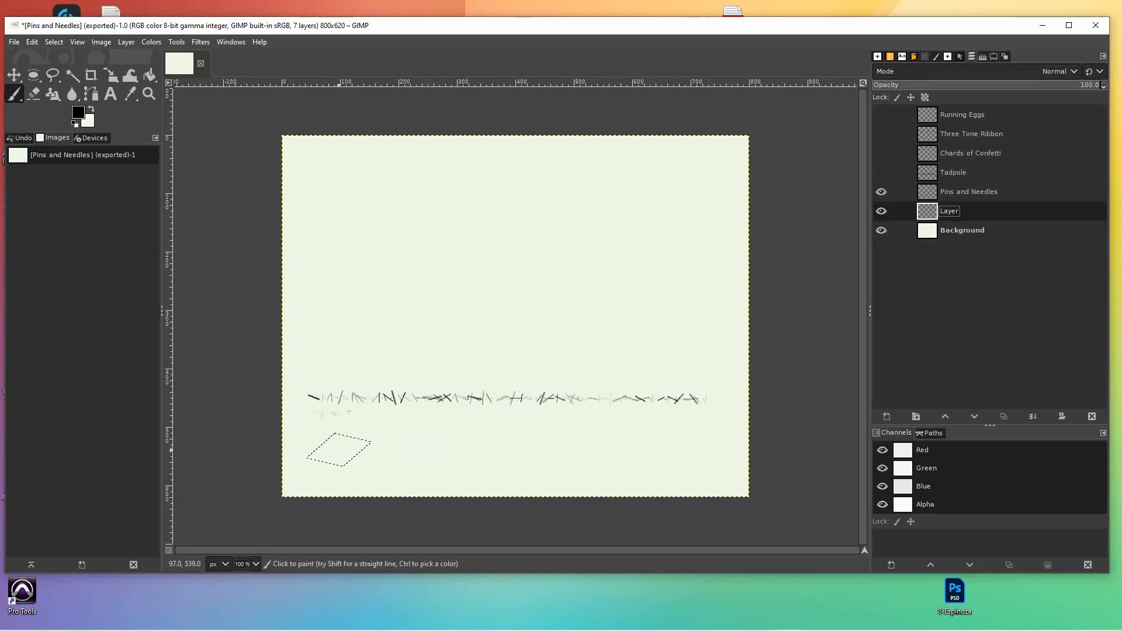
{"action": "key", "text": "bracketleft"}
{"action": "key", "text": "bracketleft"}
{"action": "key", "text": "bracketleft"}
{"action": "key", "text": "bracketleft"}
{"action": "key", "text": "bracketleft"}
{"action": "key", "text": "bracketleft"}
{"action": "key", "text": "bracketleft"}
{"action": "key", "text": "bracketleft"}
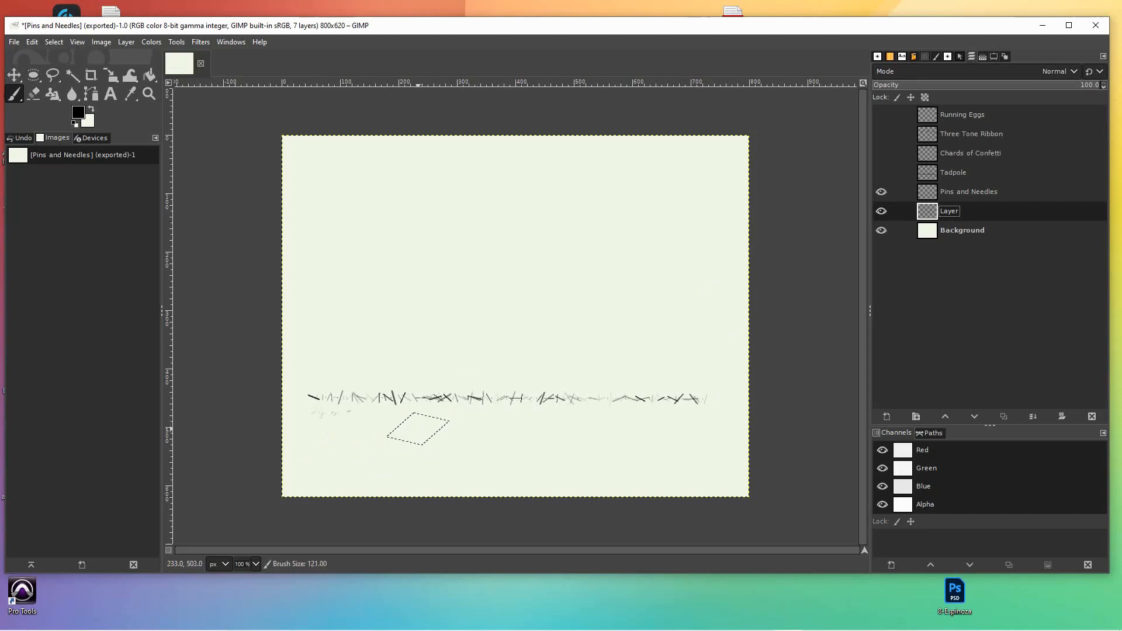
{"action": "key", "text": "bracketleft"}
{"action": "key", "text": "bracketleft"}
{"action": "key", "text": "bracketleft"}
{"action": "key", "text": "bracketleft"}
{"action": "key", "text": "bracketleft"}
{"action": "key", "text": "bracketleft"}
{"action": "key", "text": "bracketleft"}
{"action": "key", "text": "bracketleft"}
{"action": "left_click", "coordinate": [311, 445]}
{"action": "left_click", "coordinate": [355, 444], "text": "shift"}
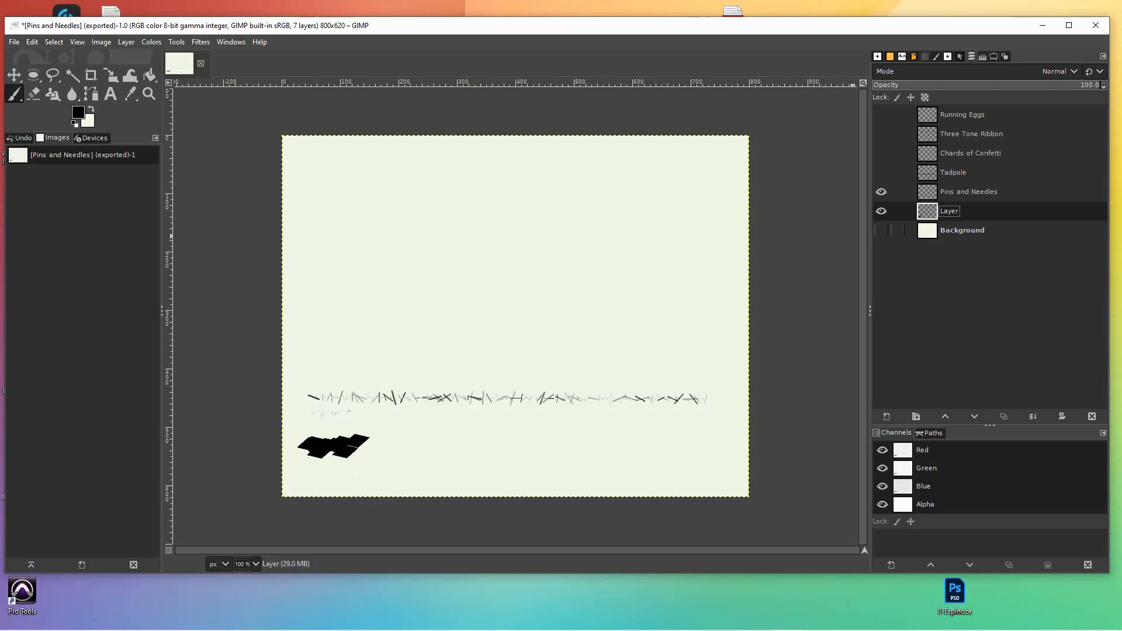
Step: Hide the Background and Pins and Needles layers and export the blocky stroke as Blocky.gbr in the brushes folder with the description Blocky
{"action": "left_click", "coordinate": [882, 230]}
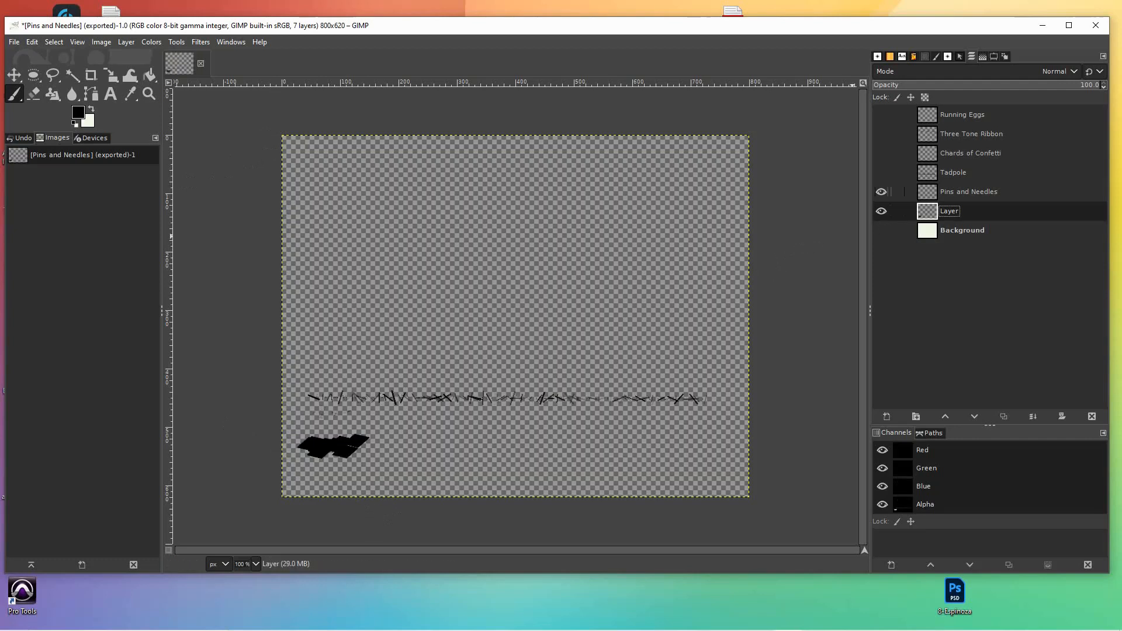
{"action": "left_click", "coordinate": [881, 191]}
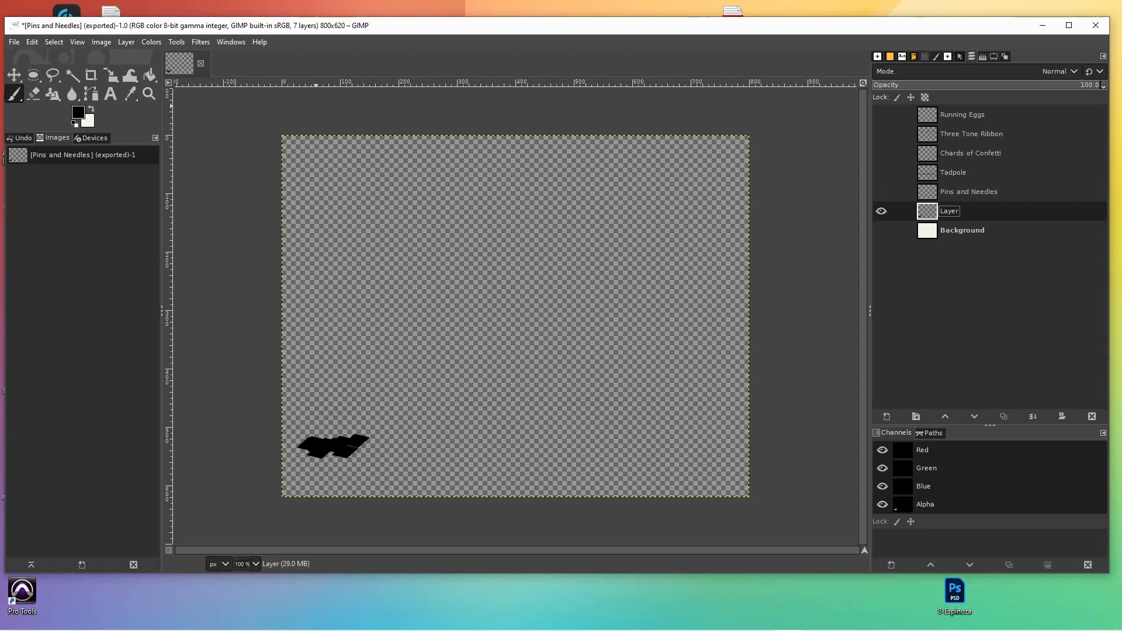
{"action": "left_click", "coordinate": [14, 42]}
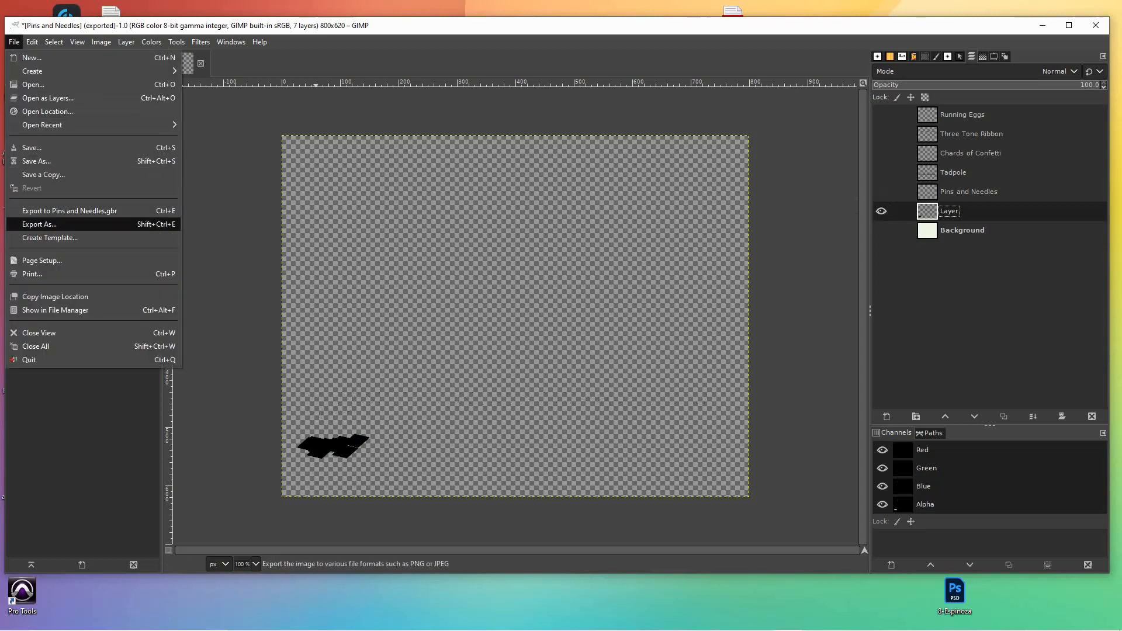
{"action": "left_click", "coordinate": [39, 224]}
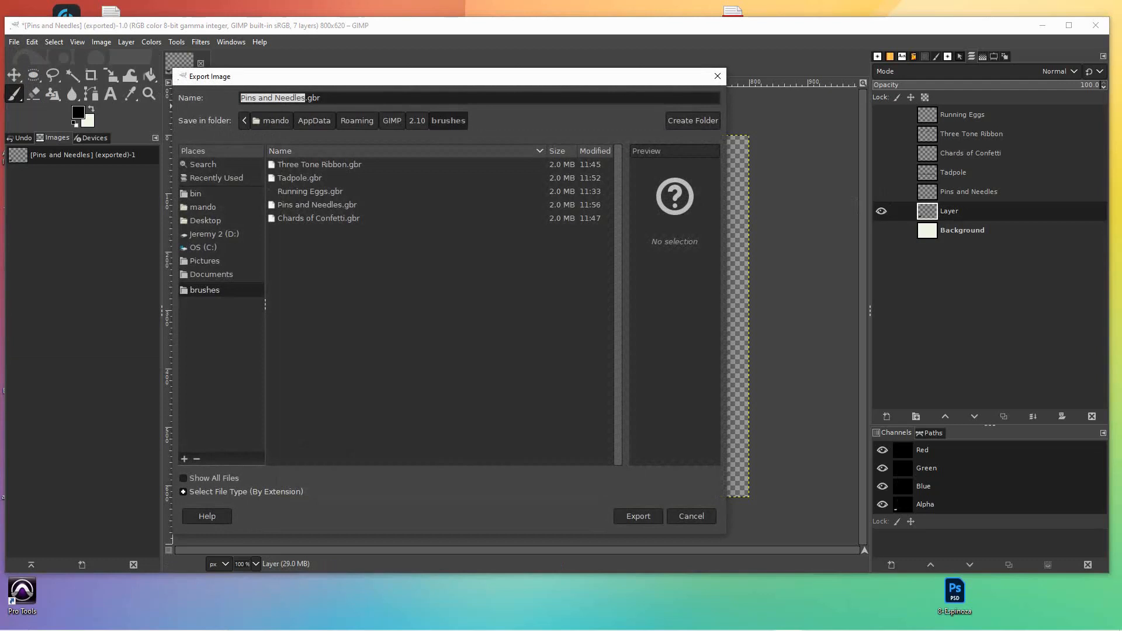
{"action": "type", "text": "B"}
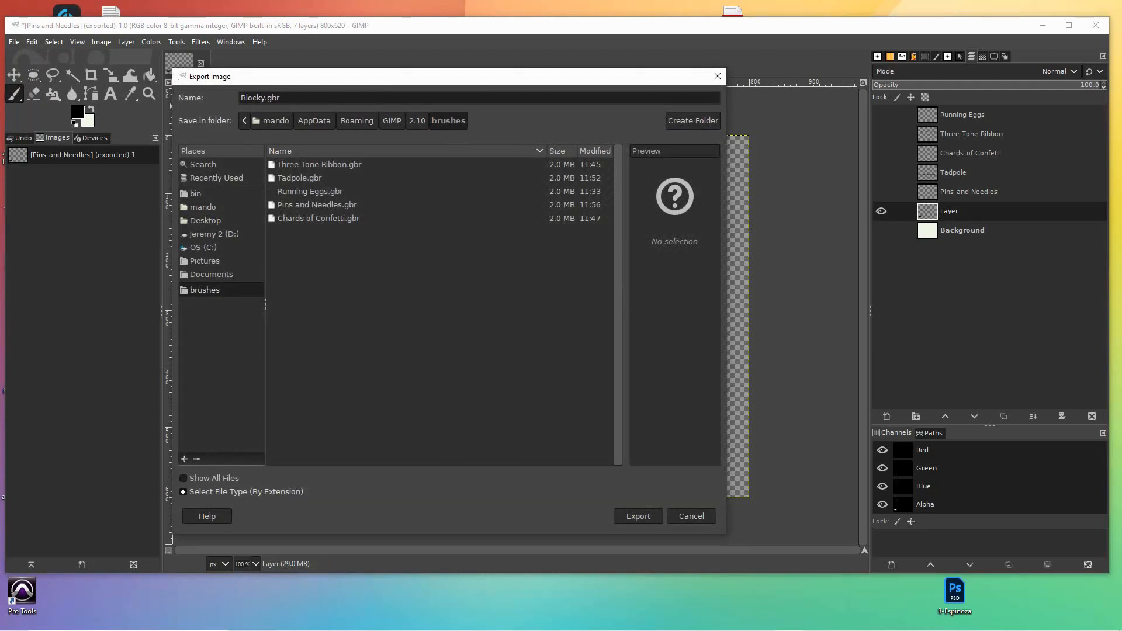
{"action": "type", "text": "locky"}
{"action": "key", "text": "Return"}
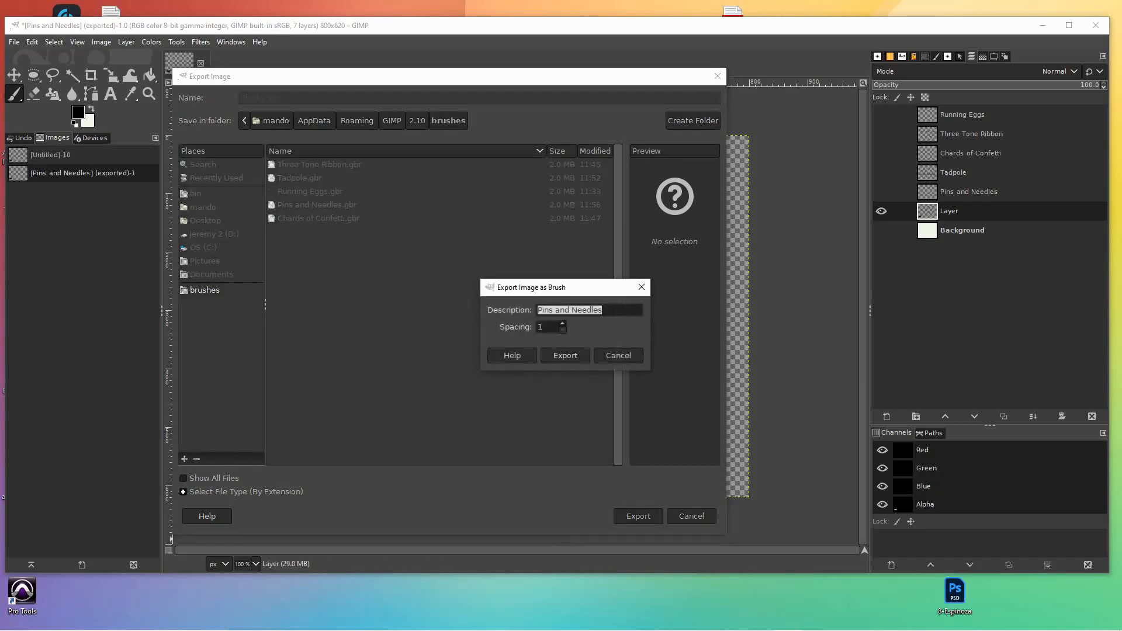
{"action": "type", "text": "Blocky"}
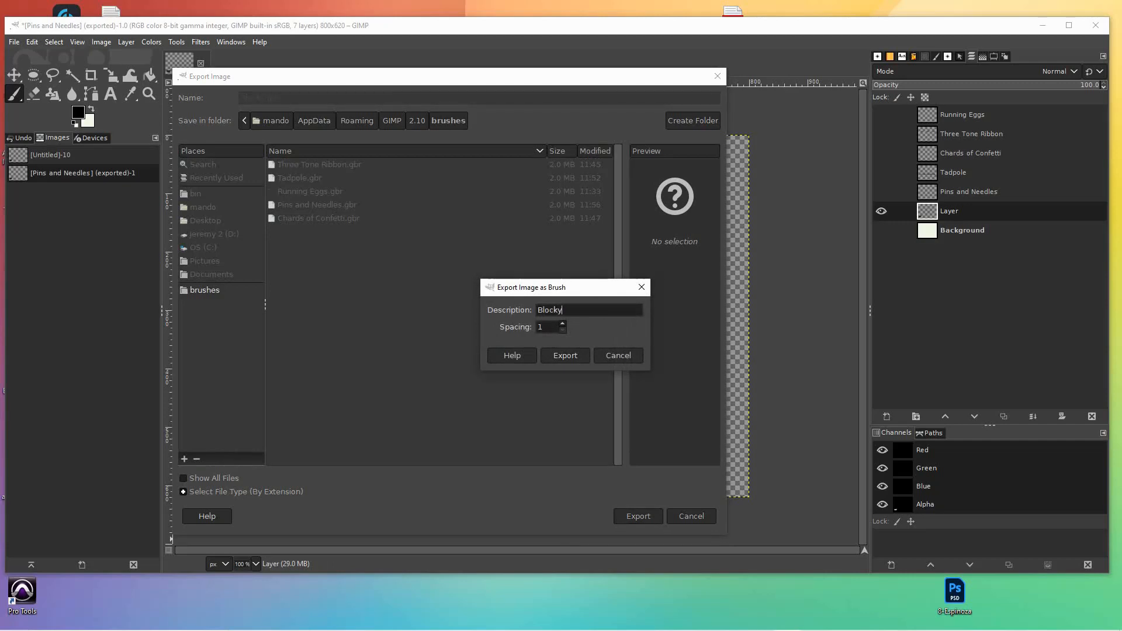
{"action": "key", "text": "Return"}
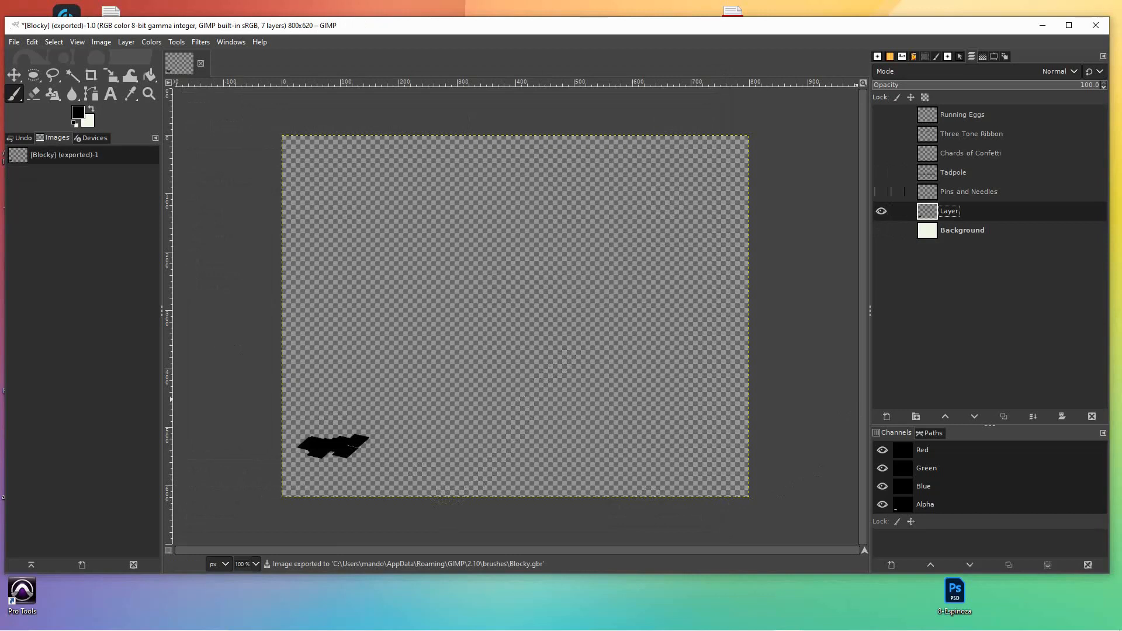
Step: Make all the hidden layers visible again and erase the blocky stroke from the working layer
{"action": "left_click", "coordinate": [881, 191]}
{"action": "left_click", "coordinate": [881, 173]}
{"action": "left_click", "coordinate": [882, 134]}
{"action": "left_click", "coordinate": [881, 114]}
{"action": "left_click", "coordinate": [881, 230]}
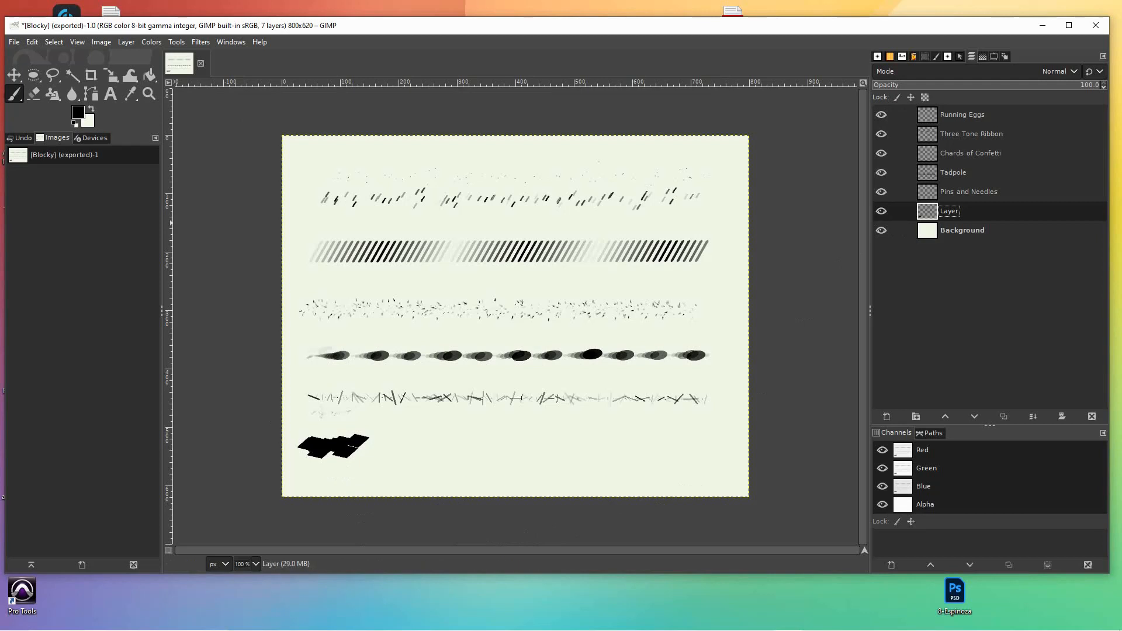
{"action": "left_click", "coordinate": [34, 95]}
{"action": "mouse_move", "coordinate": [336, 452]}
{"action": "left_mouse_down"}
{"action": "mouse_move", "coordinate": [307, 439]}
{"action": "mouse_move", "coordinate": [327, 455]}
{"action": "mouse_move", "coordinate": [303, 454]}
{"action": "mouse_move", "coordinate": [300, 485]}
{"action": "left_mouse_up"}
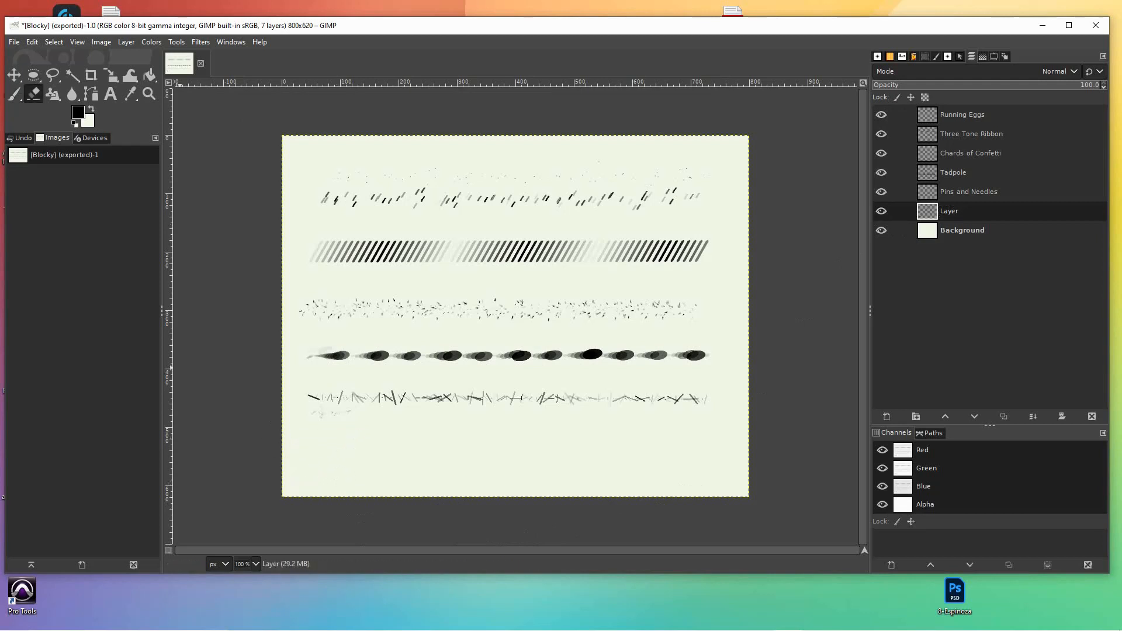
Step: Go to the brush collection and refresh it to load the newly exported brushes
{"action": "left_click", "coordinate": [936, 56]}
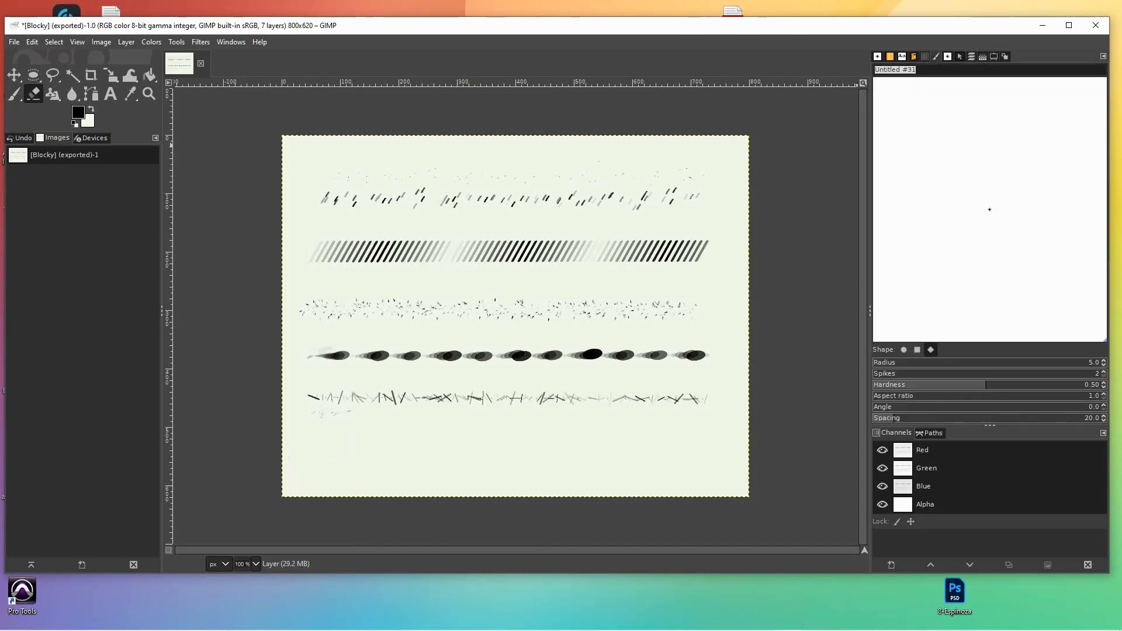
{"action": "left_click", "coordinate": [948, 56]}
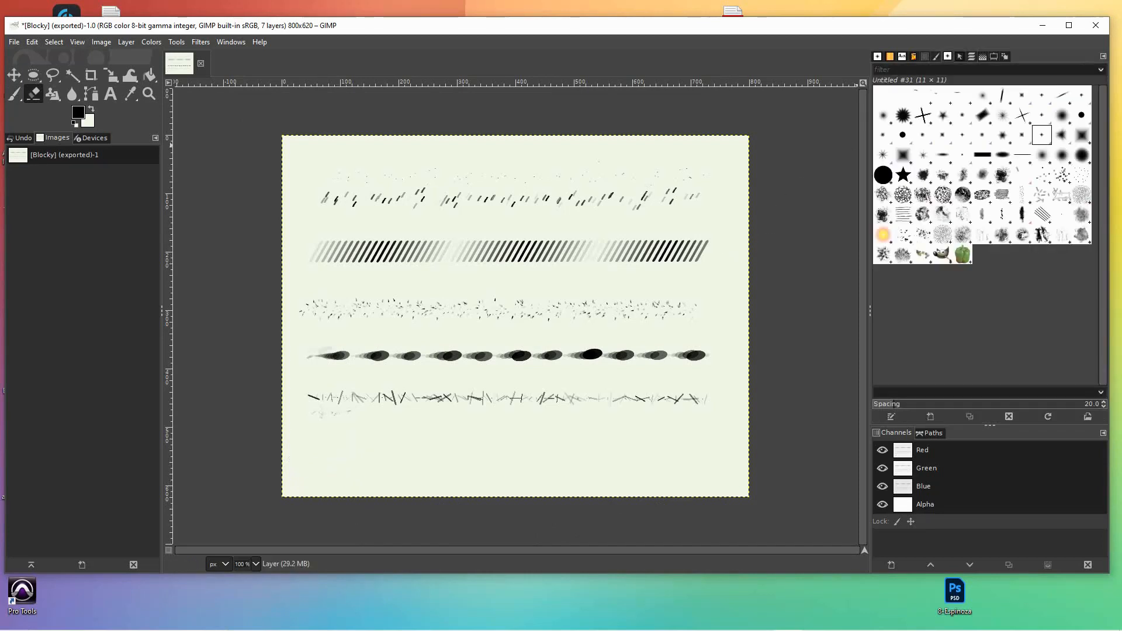
{"action": "left_click", "coordinate": [1048, 416]}
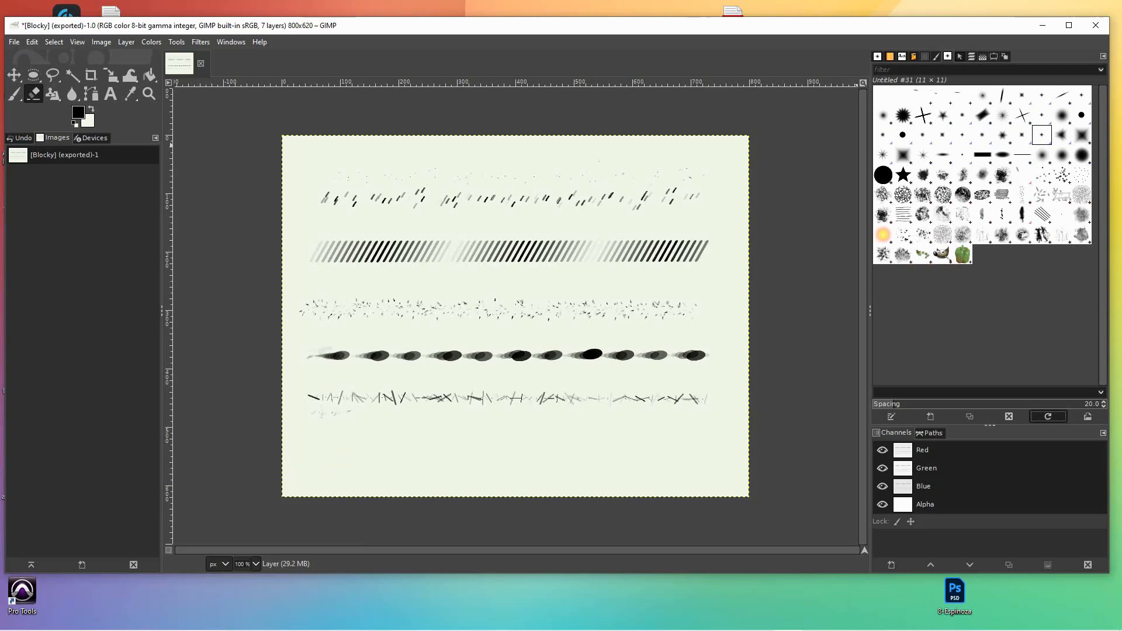
Step: Look through the custom brushes, beginning with Running Eggs, and select Blocky for the Paintbrush tool
{"action": "left_click", "coordinate": [982, 96]}
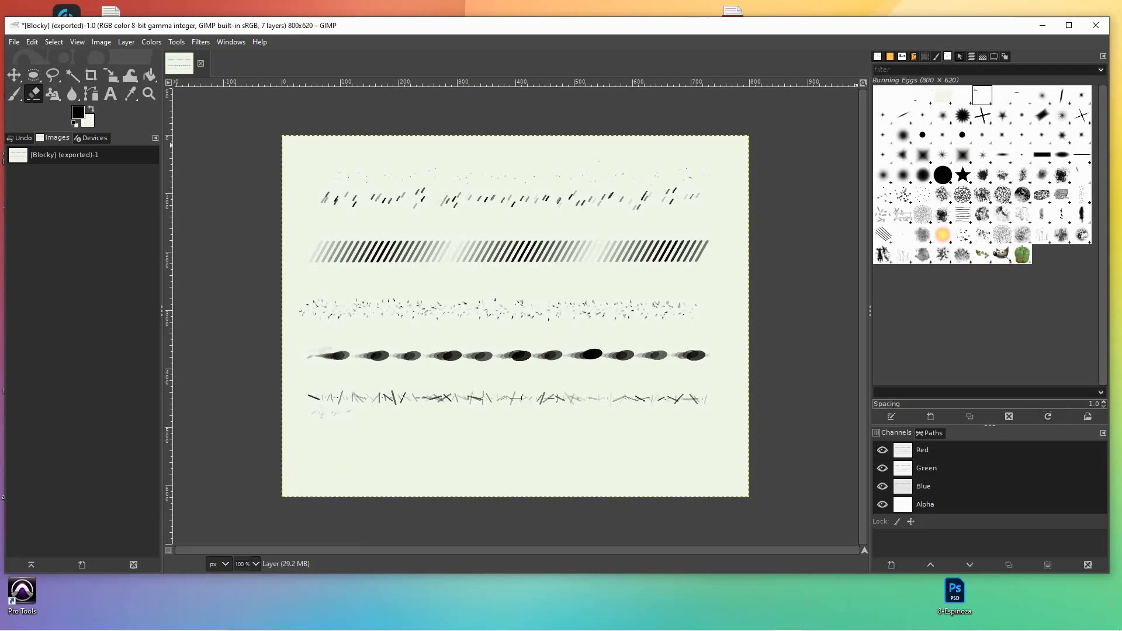
{"action": "left_click", "coordinate": [1023, 95]}
{"action": "left_click", "coordinate": [963, 95]}
{"action": "left_click", "coordinate": [942, 95]}
{"action": "left_click", "coordinate": [923, 96]}
{"action": "left_click", "coordinate": [14, 94]}
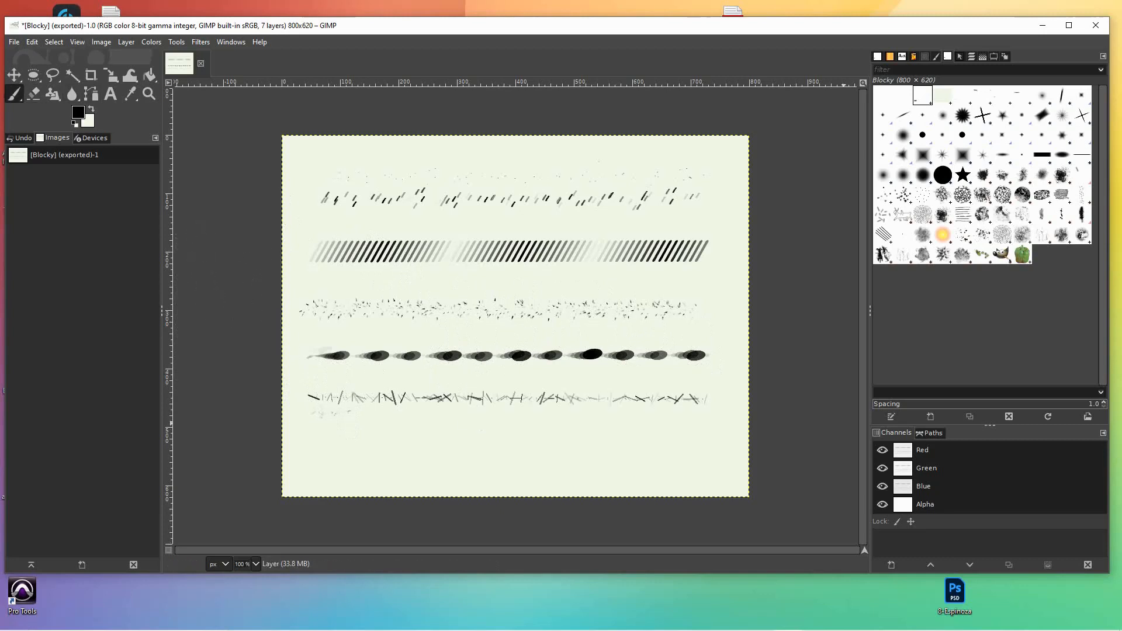
Step: Reduce the Paintbrush size to 582, try a straight Blocky stroke across the working layer below the pins and needles row, and undo the stroke
{"action": "key", "text": "ctrl+l"}
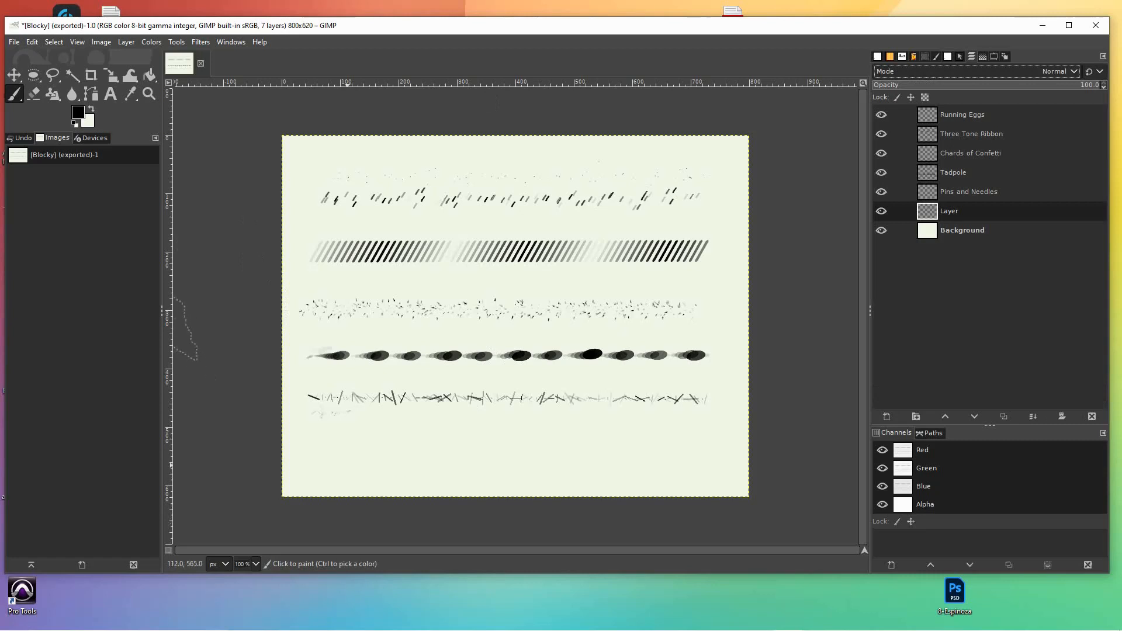
{"action": "key", "text": "bracketleft"}
{"action": "key", "text": "bracketleft"}
{"action": "key", "text": "bracketleft"}
{"action": "key", "text": "bracketleft"}
{"action": "key", "text": "bracketleft"}
{"action": "key", "text": "bracketleft"}
{"action": "key", "text": "bracketleft"}
{"action": "key", "text": "bracketleft"}
{"action": "key", "text": "bracketleft"}
{"action": "key", "text": "bracketleft"}
{"action": "key", "text": "bracketleft"}
{"action": "key", "text": "bracketleft"}
{"action": "key", "text": "bracketleft"}
{"action": "key", "text": "bracketleft"}
{"action": "key", "text": "bracketleft"}
{"action": "key", "text": "bracketleft"}
{"action": "key", "text": "bracketleft"}
{"action": "key", "text": "bracketleft"}
{"action": "key", "text": "bracketleft"}
{"action": "key", "text": "bracketleft"}
{"action": "key", "text": "bracketleft"}
{"action": "key", "text": "bracketleft"}
{"action": "key", "text": "bracketleft"}
{"action": "key", "text": "bracketleft"}
{"action": "key", "text": "bracketleft"}
{"action": "key", "text": "bracketleft"}
{"action": "key", "text": "bracketleft"}
{"action": "key", "text": "bracketleft"}
{"action": "key", "text": "bracketleft"}
{"action": "key", "text": "bracketleft"}
{"action": "key", "text": "bracketleft"}
{"action": "key", "text": "bracketleft"}
{"action": "key", "text": "bracketleft"}
{"action": "key", "text": "bracketleft"}
{"action": "key", "text": "bracketleft"}
{"action": "key", "text": "bracketleft"}
{"action": "key", "text": "bracketleft"}
{"action": "key", "text": "bracketleft"}
{"action": "key", "text": "bracketleft"}
{"action": "key", "text": "bracketleft"}
{"action": "key", "text": "bracketleft"}
{"action": "key", "text": "bracketleft"}
{"action": "key", "text": "bracketleft"}
{"action": "key", "text": "bracketleft"}
{"action": "key", "text": "bracketleft"}
{"action": "key", "text": "bracketleft"}
{"action": "key", "text": "bracketleft"}
{"action": "key", "text": "bracketleft"}
{"action": "key", "text": "bracketleft"}
{"action": "key", "text": "bracketleft"}
{"action": "key", "text": "bracketleft"}
{"action": "key", "text": "bracketleft"}
{"action": "key", "text": "bracketleft"}
{"action": "key", "text": "bracketleft"}
{"action": "key", "text": "bracketleft"}
{"action": "key", "text": "bracketleft"}
{"action": "key", "text": "bracketleft"}
{"action": "key", "text": "bracketleft"}
{"action": "key", "text": "bracketleft"}
{"action": "key", "text": "bracketleft"}
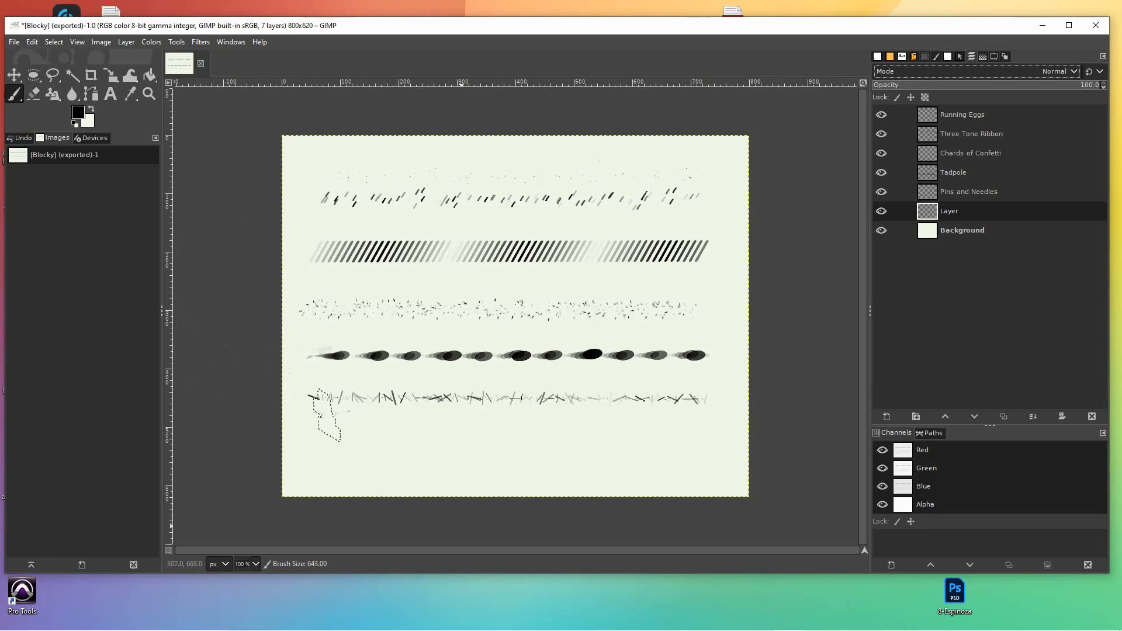
{"action": "key", "text": "bracketleft"}
{"action": "key", "text": "bracketleft"}
{"action": "key", "text": "bracketleft"}
{"action": "key", "text": "bracketleft"}
{"action": "key", "text": "bracketleft"}
{"action": "key", "text": "bracketleft"}
{"action": "key", "text": "bracketleft"}
{"action": "key", "text": "bracketleft"}
{"action": "key", "text": "bracketleft"}
{"action": "key", "text": "bracketleft"}
{"action": "key", "text": "bracketleft"}
{"action": "key", "text": "bracketleft"}
{"action": "key", "text": "bracketleft"}
{"action": "key", "text": "bracketleft"}
{"action": "key", "text": "bracketleft"}
{"action": "key", "text": "bracketleft"}
{"action": "key", "text": "bracketleft"}
{"action": "key", "text": "bracketleft"}
{"action": "key", "text": "bracketleft"}
{"action": "key", "text": "bracketleft"}
{"action": "left_click", "coordinate": [436, 545]}
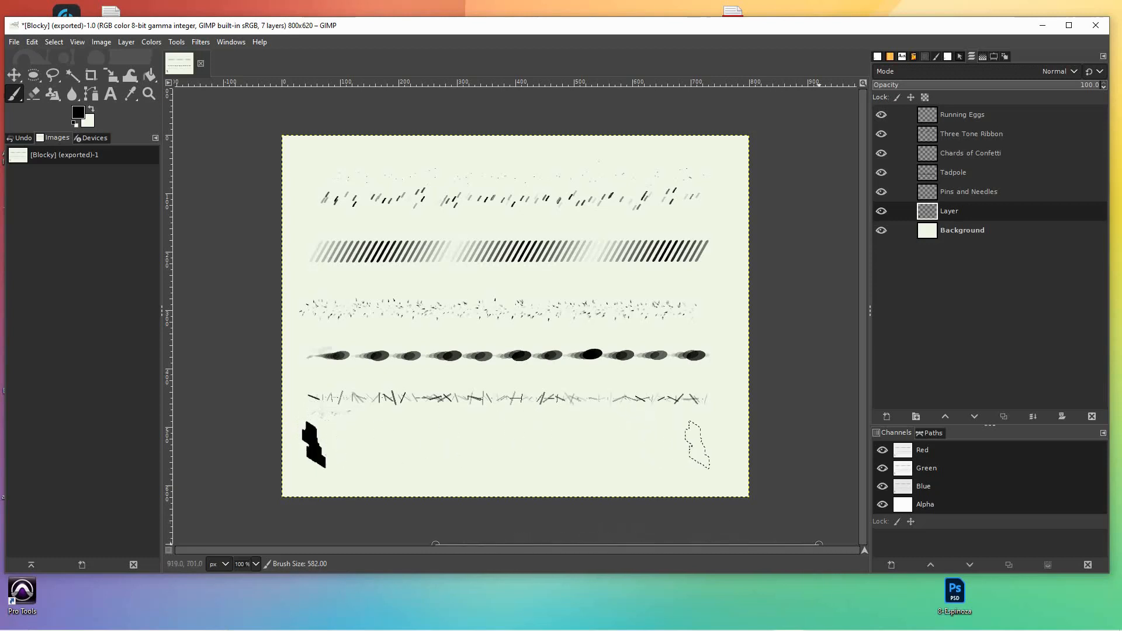
{"action": "left_click", "coordinate": [726, 407], "text": "shift"}
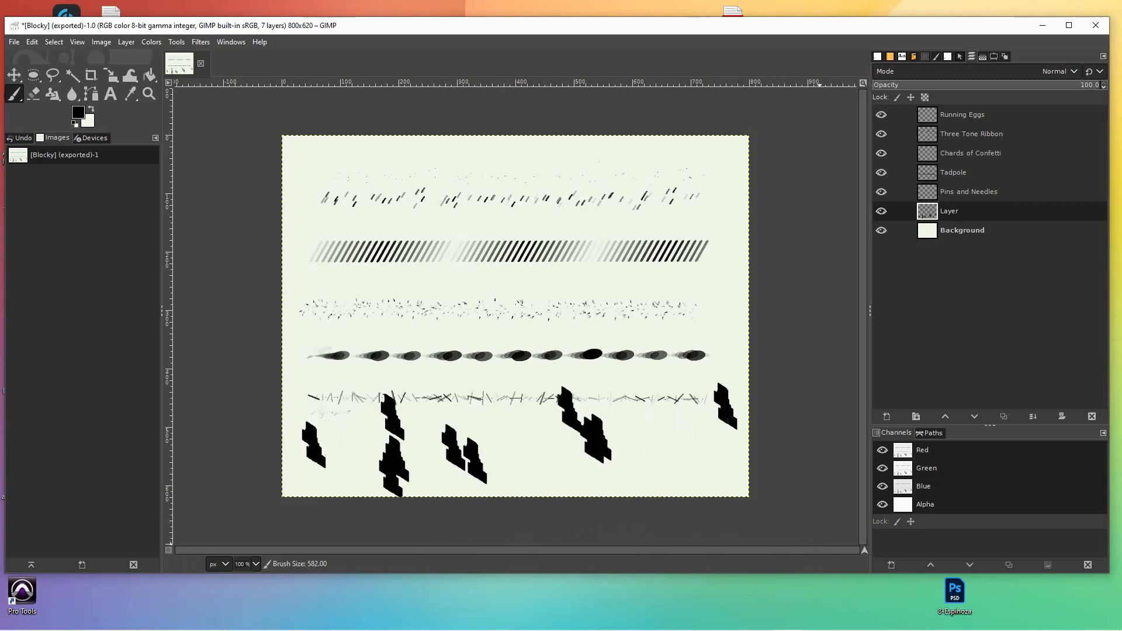
{"action": "key", "text": "ctrl+z"}
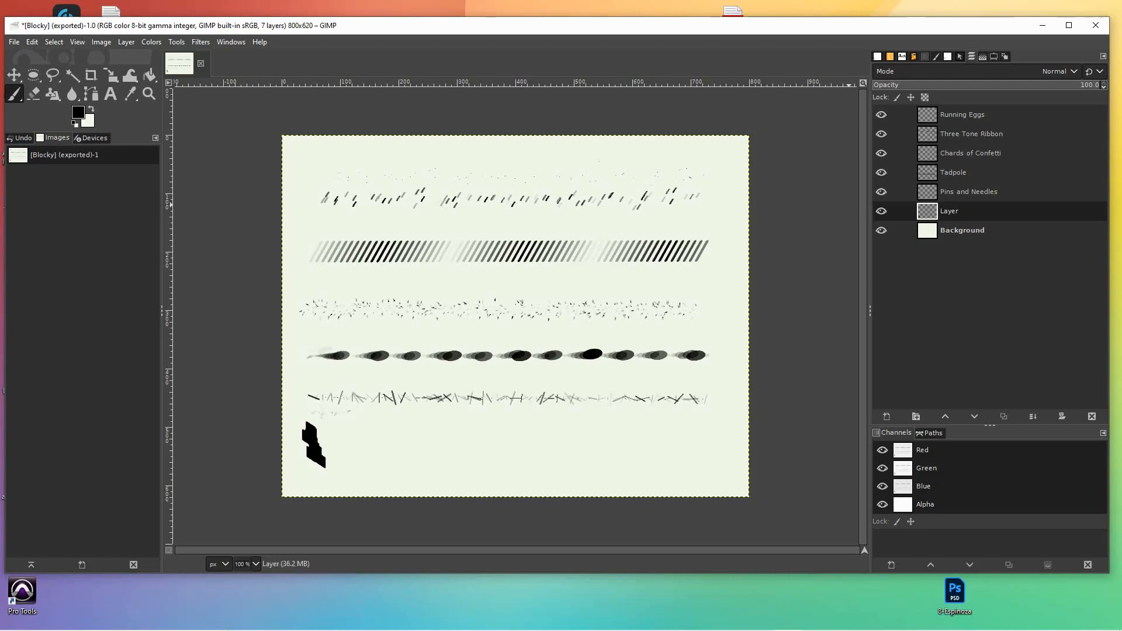
Step: Set the Paintbrush spacing to 2.0
{"action": "left_click", "coordinate": [936, 57]}
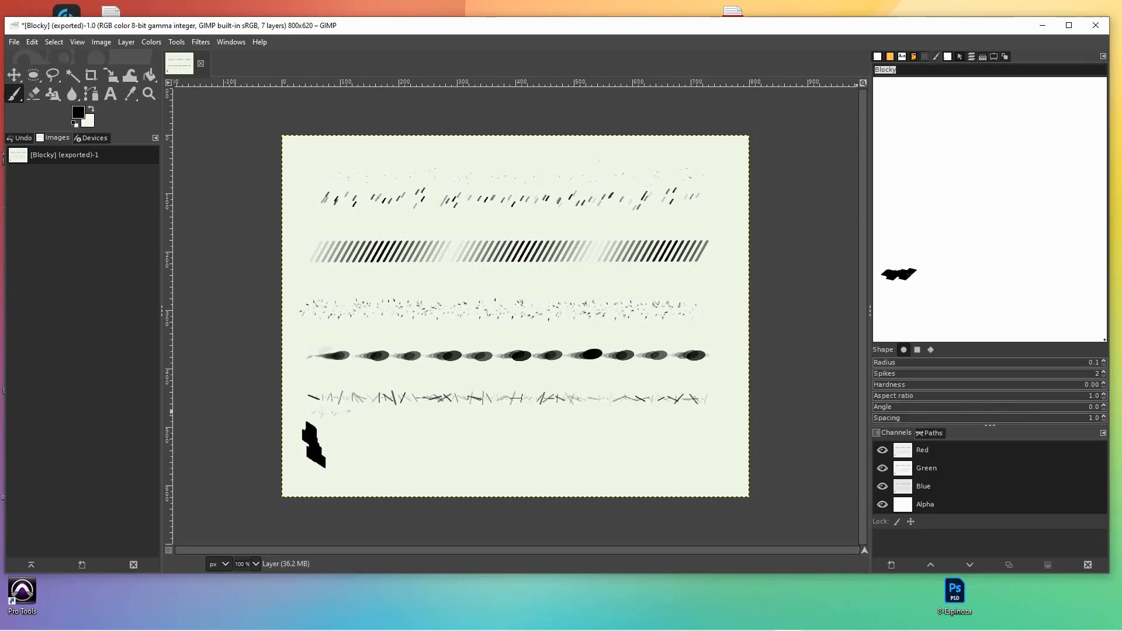
{"action": "left_click", "coordinate": [994, 57]}
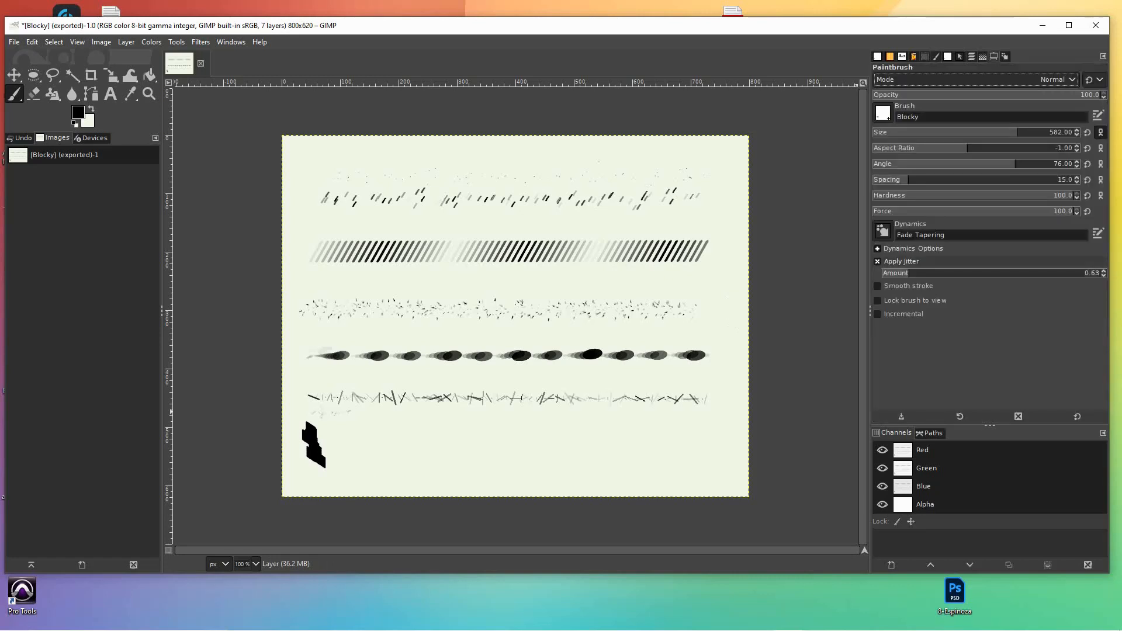
{"action": "left_click_drag", "start_coordinate": [897, 179], "coordinate": [889, 180]}
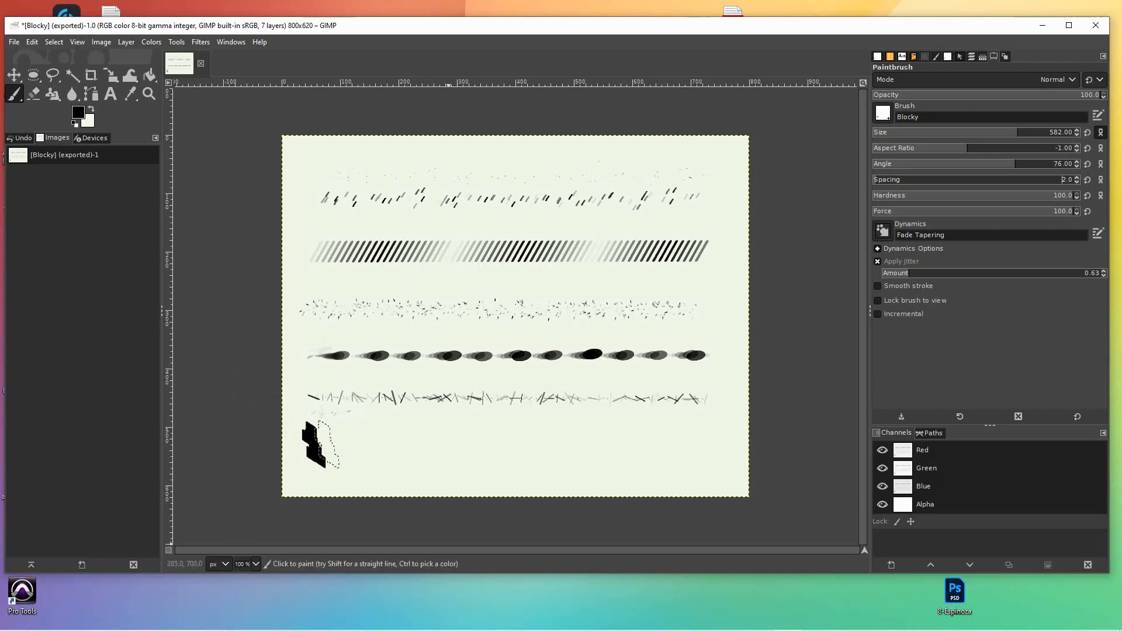
Step: Try a denser straight Blocky stroke across the lower canvas, and undo it along with the starting dabs
{"action": "left_click", "coordinate": [448, 545]}
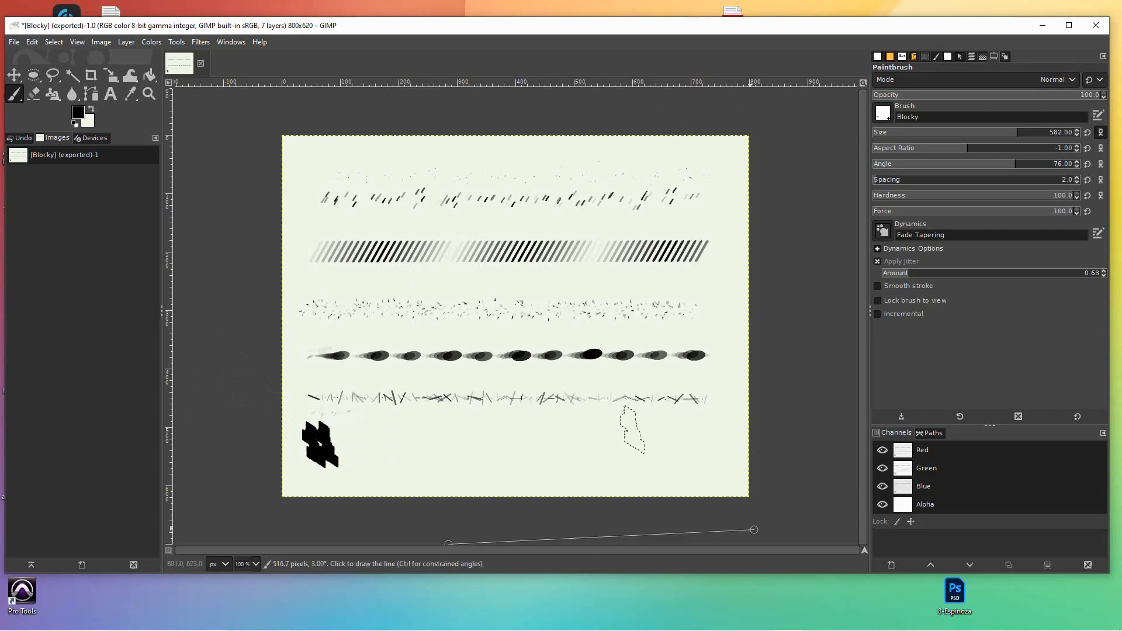
{"action": "left_click", "coordinate": [814, 543], "text": "shift"}
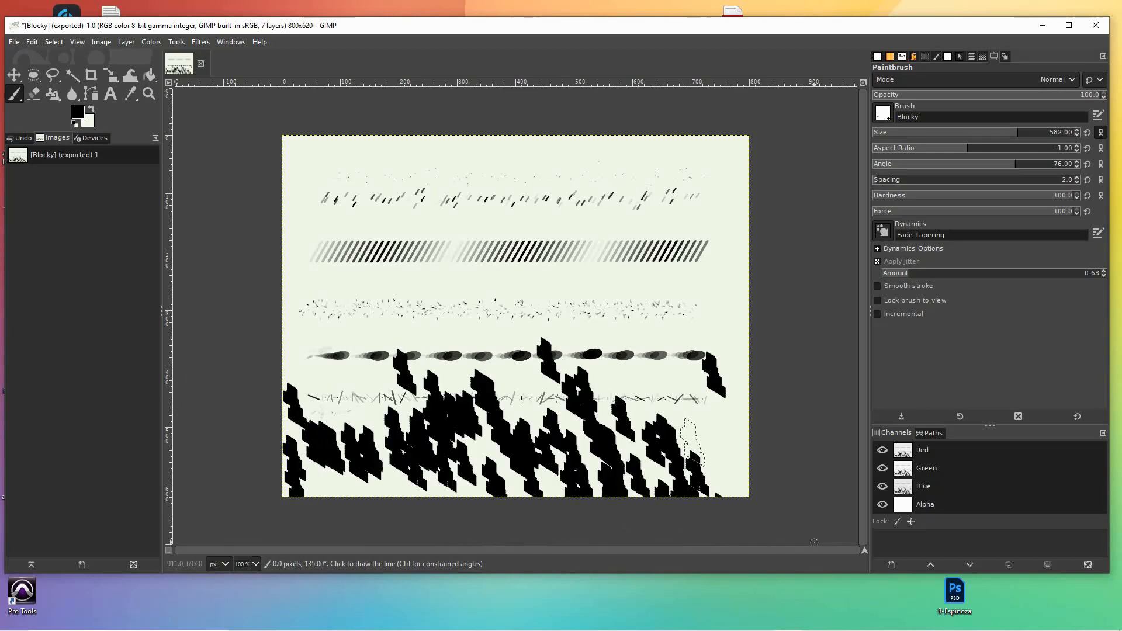
{"action": "key", "text": "ctrl+z"}
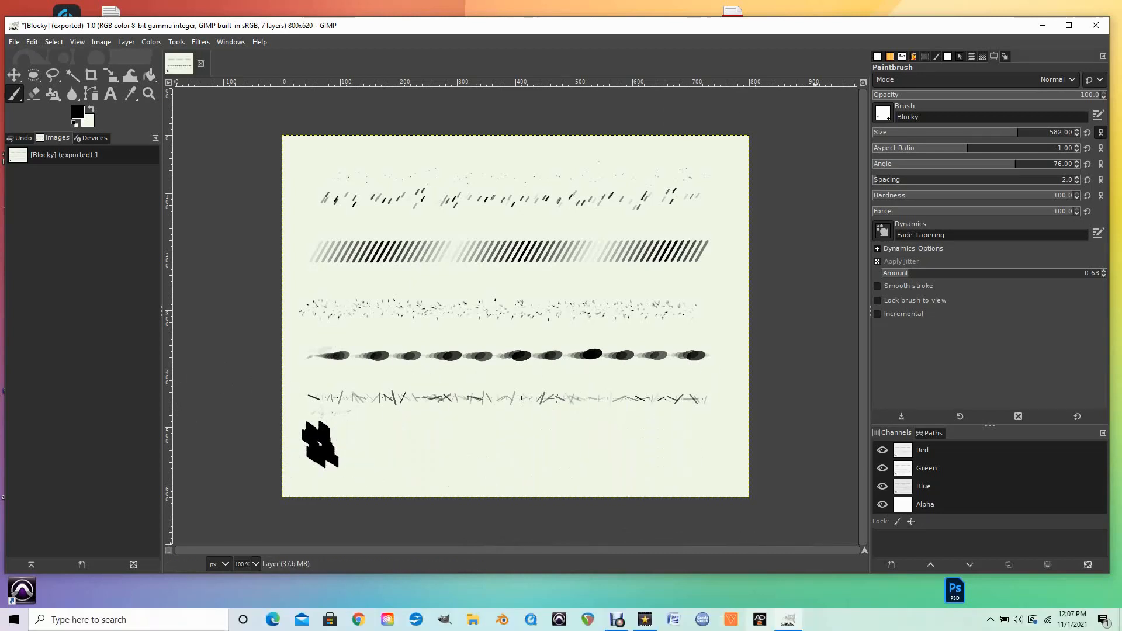
{"action": "key", "text": "ctrl+z"}
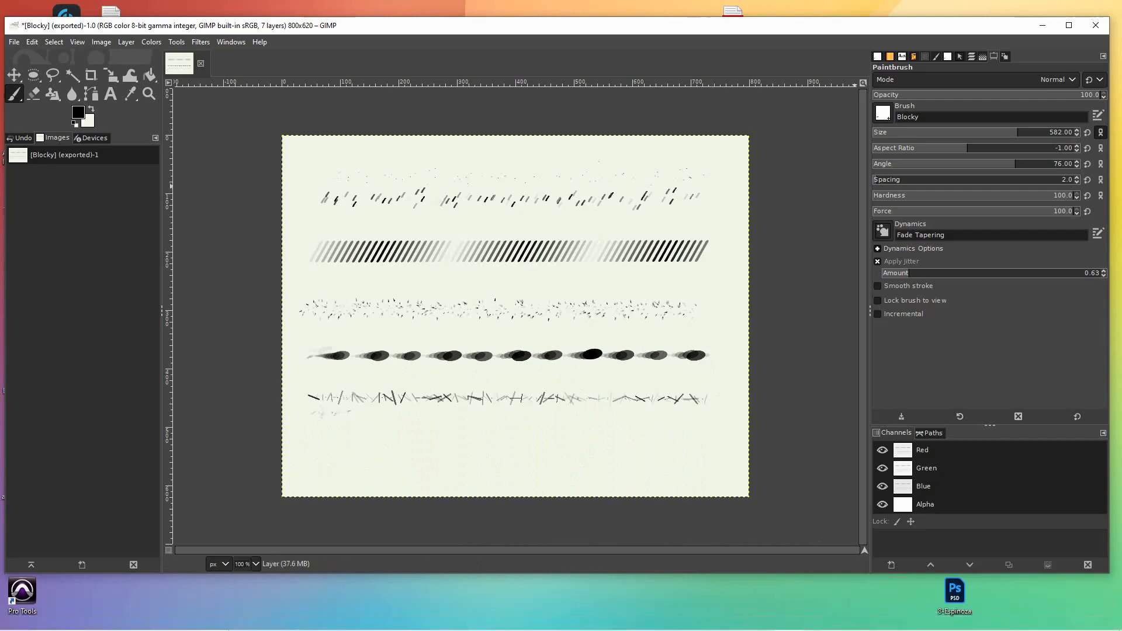
Step: Set the brush size to 28, try a thin Blocky line below the pins and needles row, and undo the line and its starting dab
{"action": "left_click", "coordinate": [894, 132]}
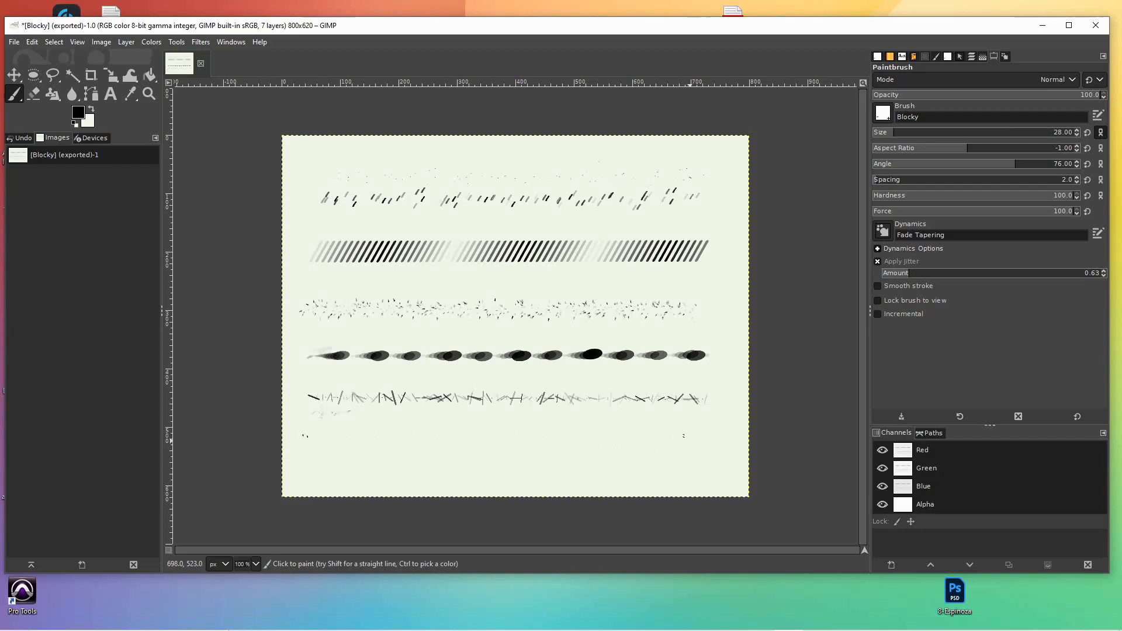
{"action": "left_click", "coordinate": [705, 441], "text": "shift"}
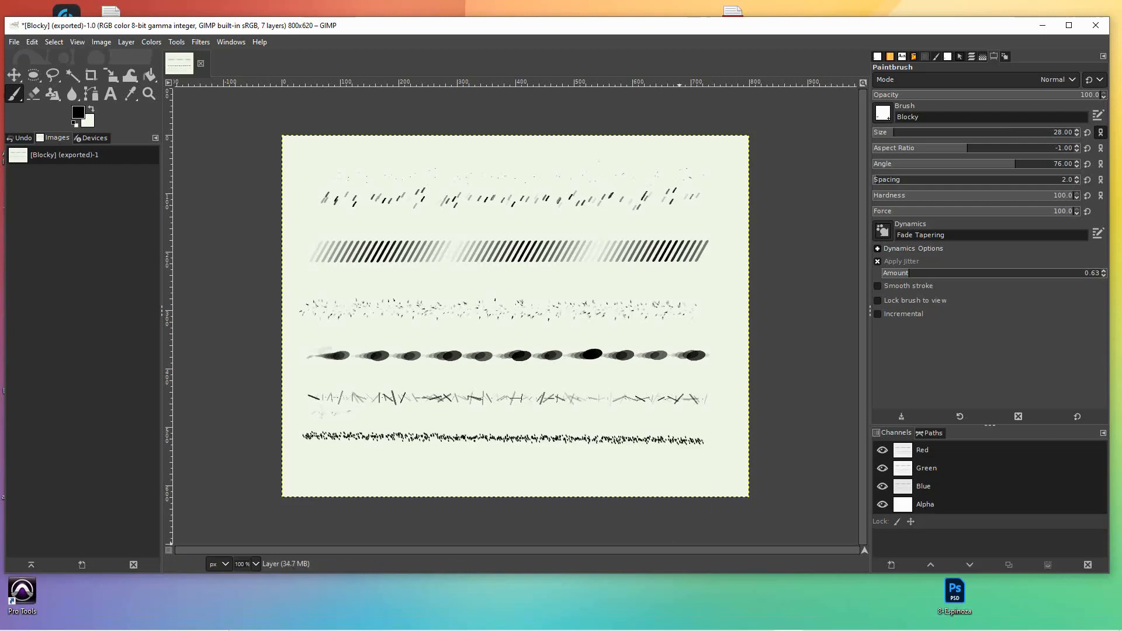
{"action": "key", "text": "ctrl+z"}
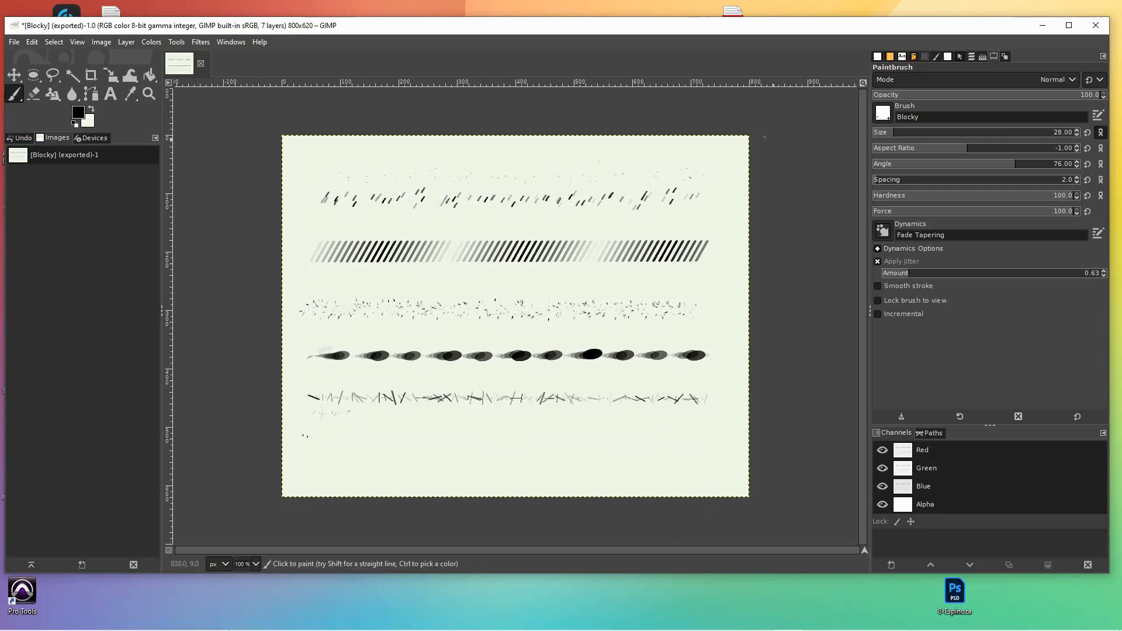
{"action": "key", "text": "ctrl+z"}
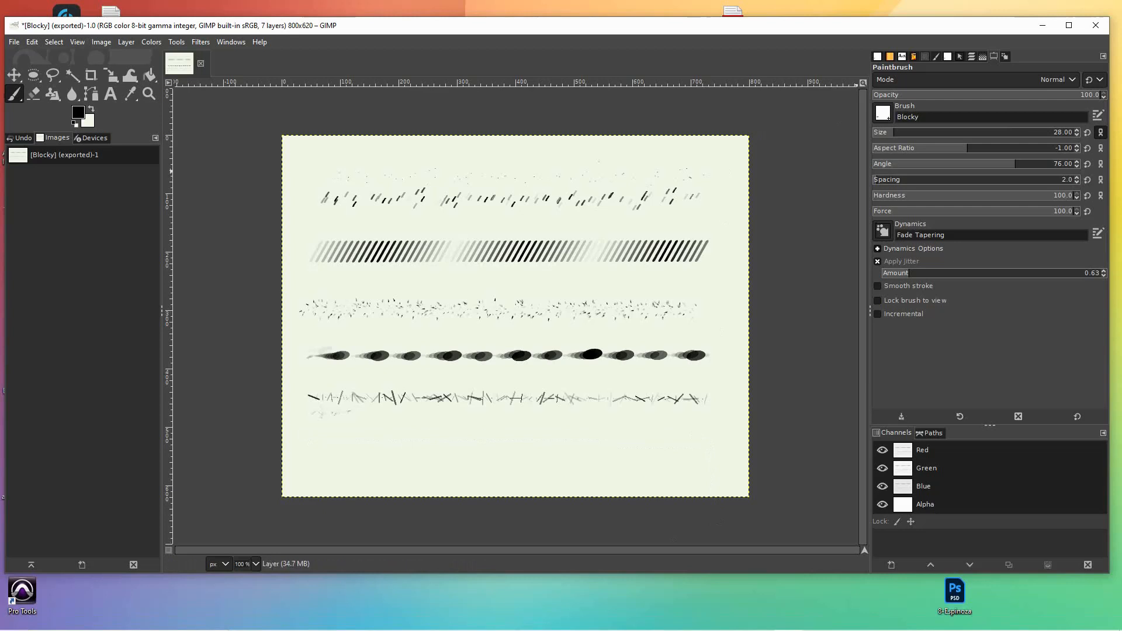
Step: Set the brush size to 59 and paint a straight Blocky stroke across the canvas below the pins and needles row
{"action": "left_click", "coordinate": [907, 132]}
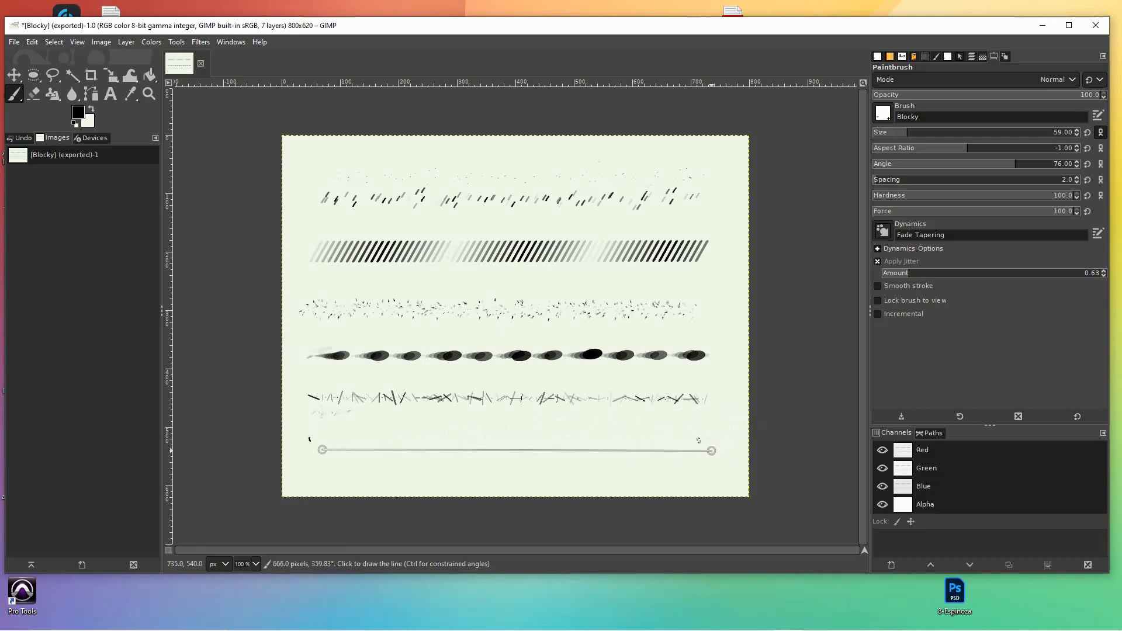
{"action": "left_click", "coordinate": [713, 446], "text": "shift"}
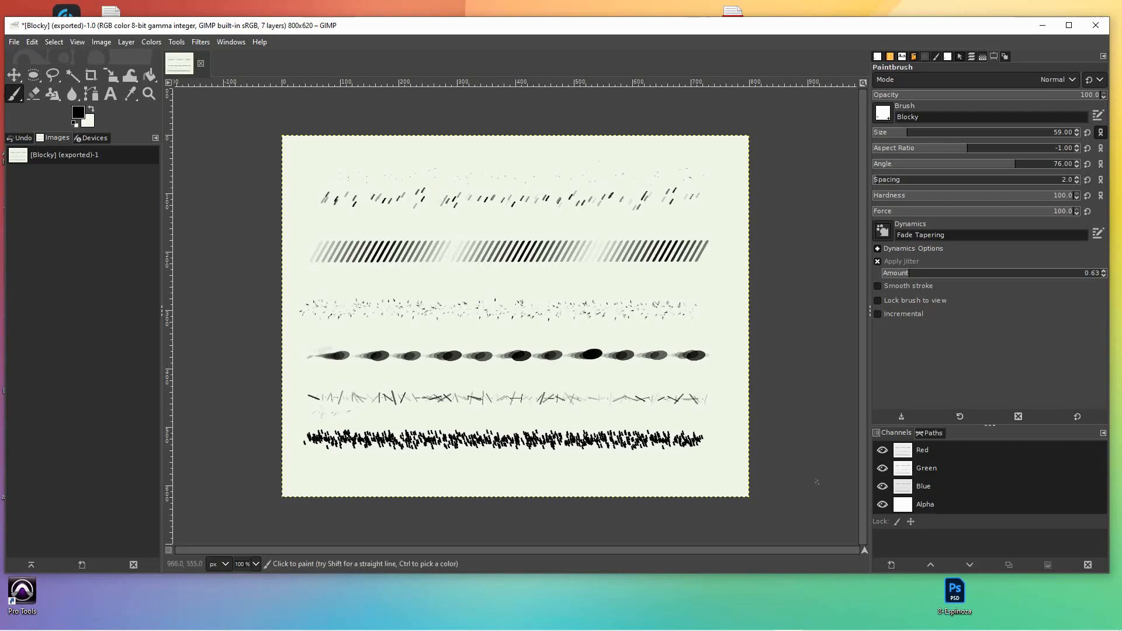
{"action": "left_click", "coordinate": [877, 57]}
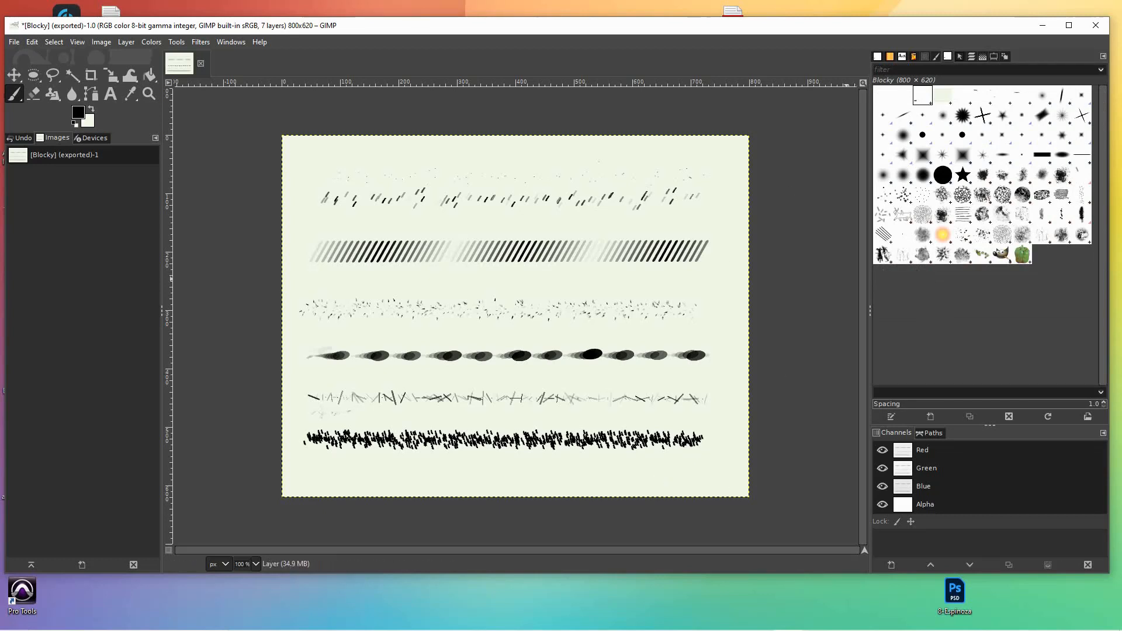
{"action": "key", "text": "ctrl+l"}
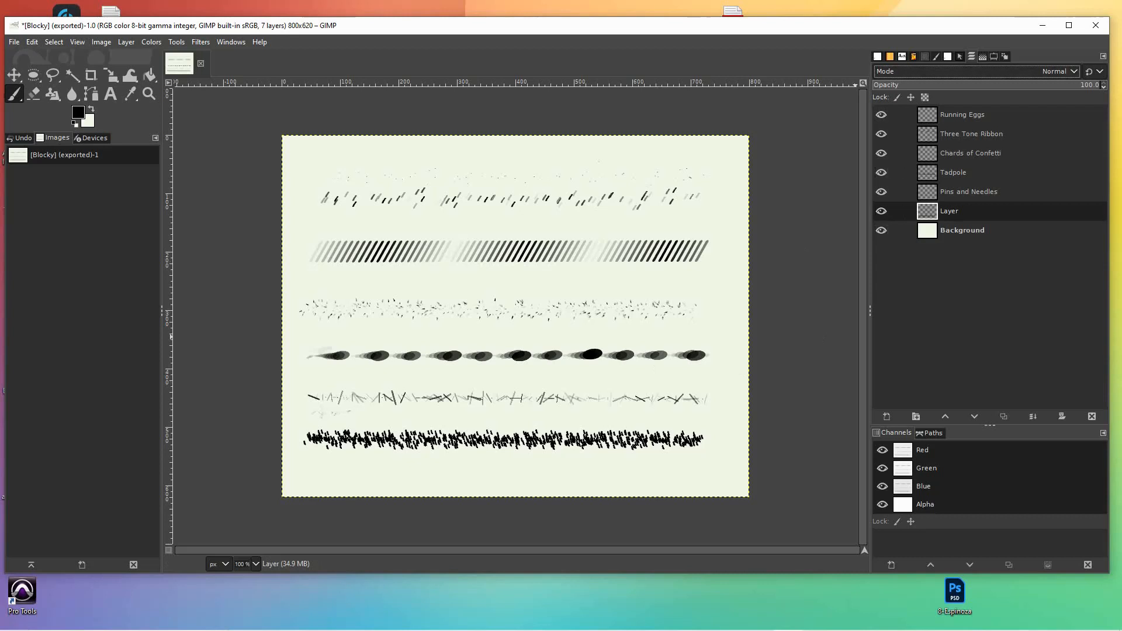
{"action": "left_click", "coordinate": [878, 57]}
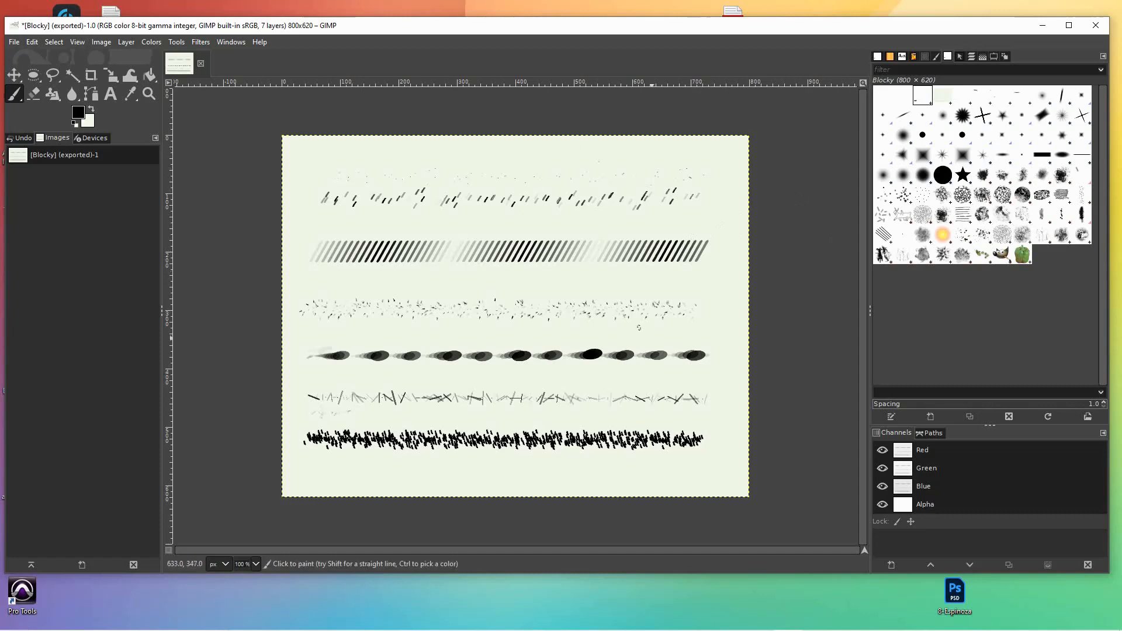
{"action": "key", "text": "ctrl+l"}
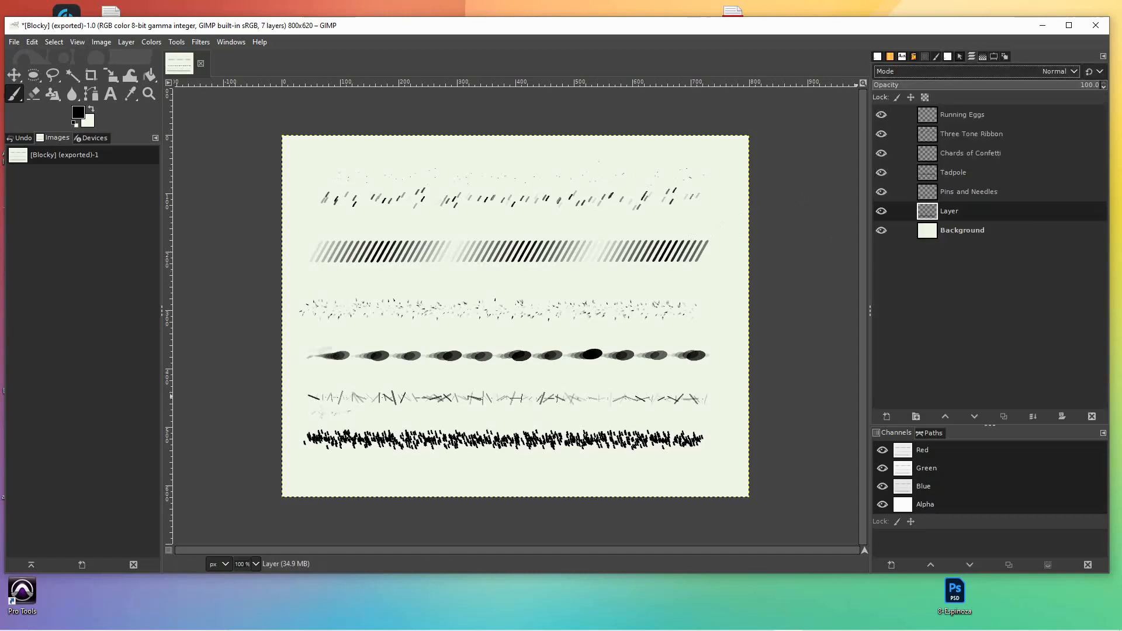
{"action": "key", "text": "ctrl+shift+b"}
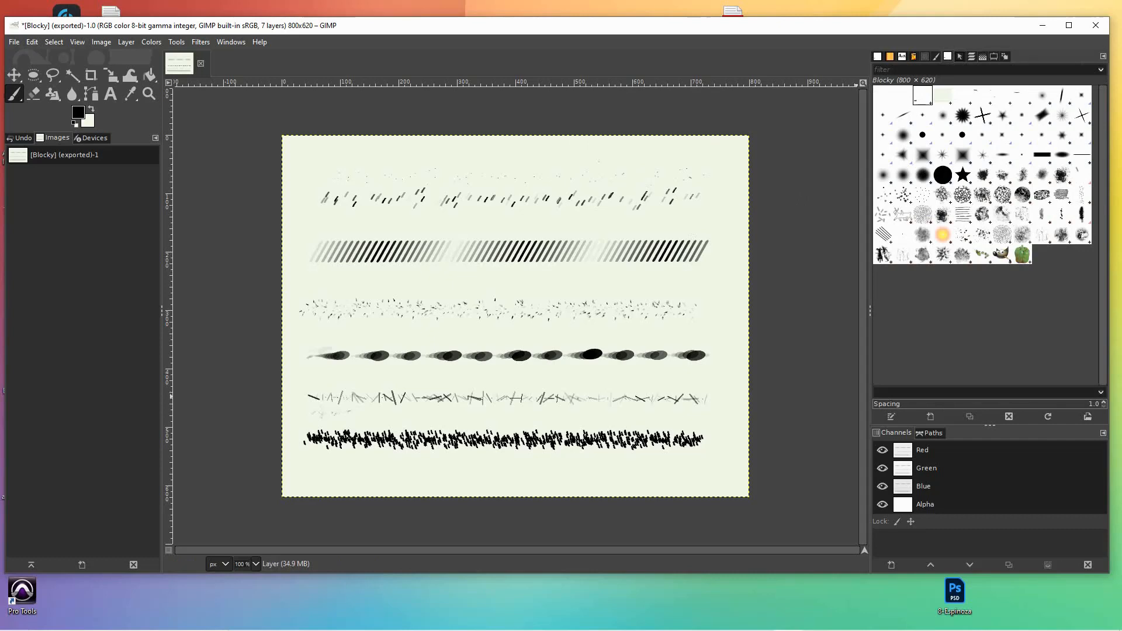
{"action": "mouse_move", "coordinate": [678, 629]}
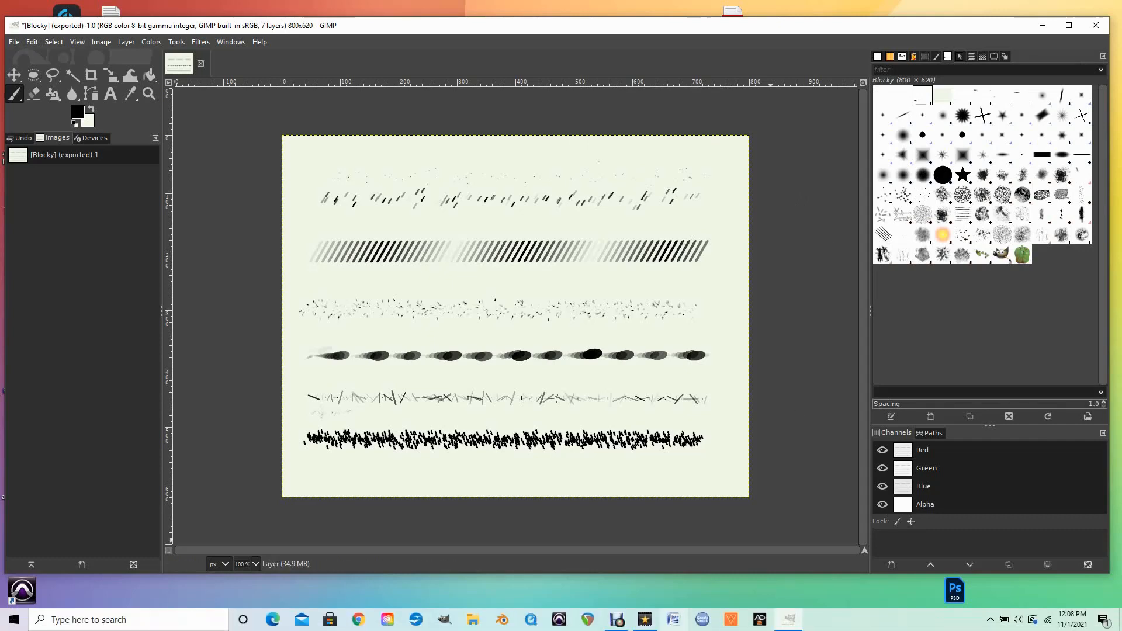
{"action": "left_click", "coordinate": [617, 621]}
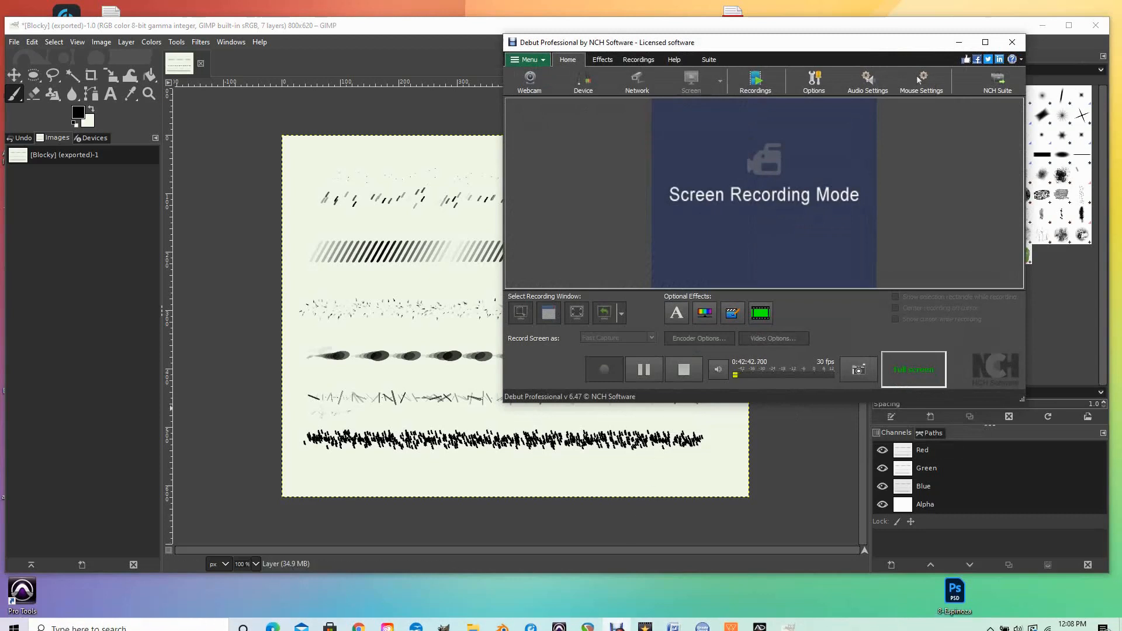